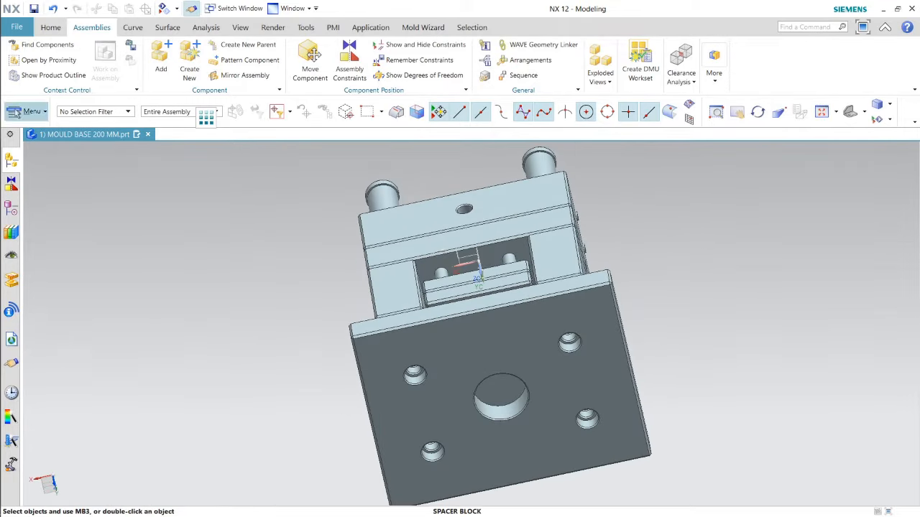
# Step: Switch to the other NX session window, which holds the EJECTION SYSTEM part
pyautogui.moveTo(2, 84)
pyautogui.moveTo(22, 125)
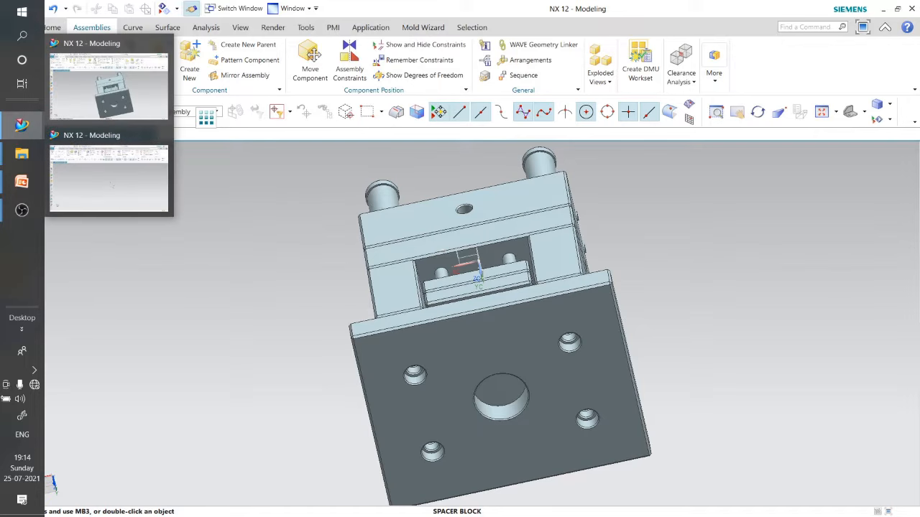
pyautogui.click(108, 172)
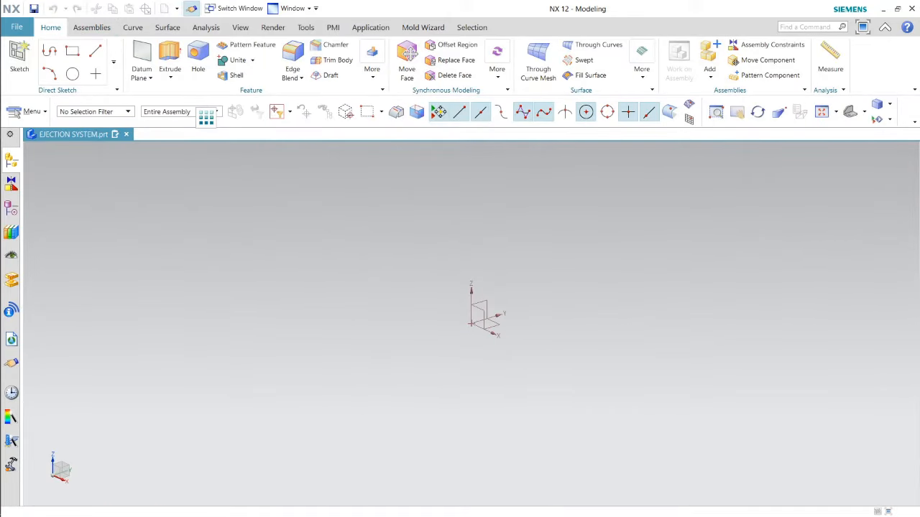
# Step: Create an empty component named EJ-GUIDE PILLAR in the EJECTION SYSTEM assembly from the millimetre Model template
pyautogui.click(92, 27)
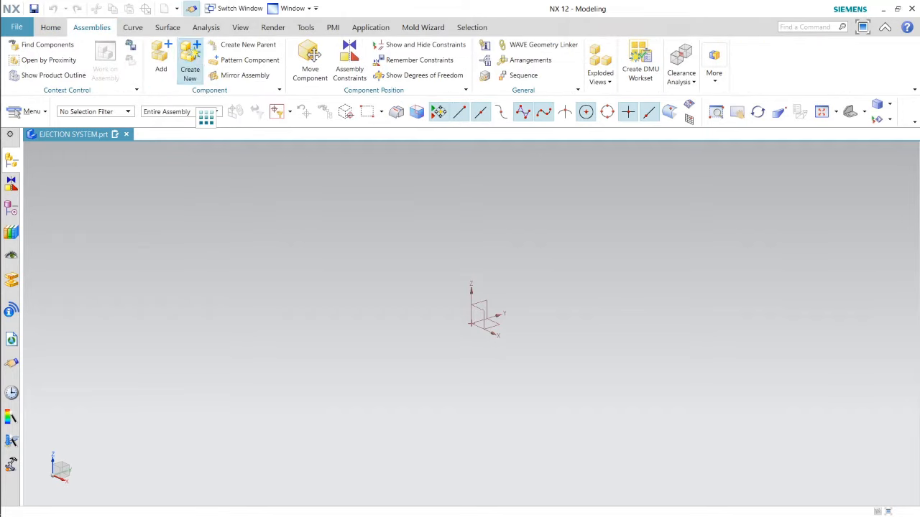
pyautogui.click(190, 57)
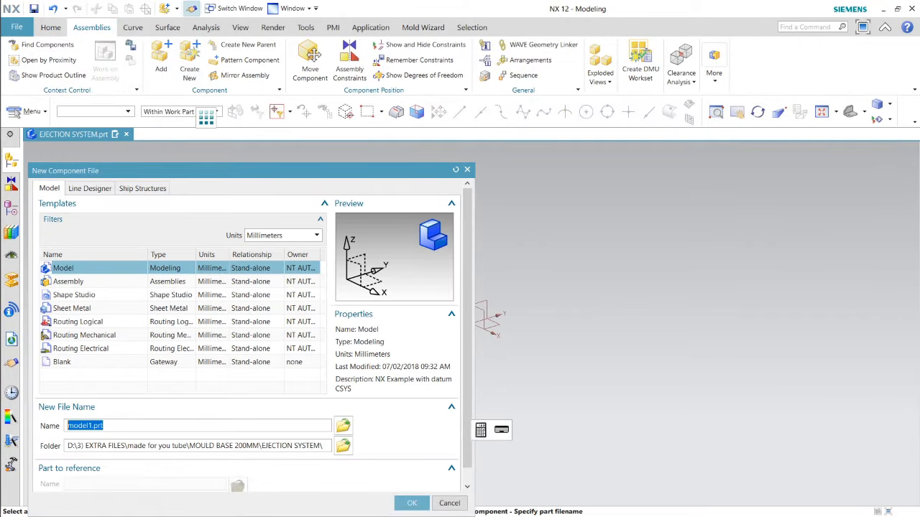
pyautogui.moveTo(115, 426); pyautogui.dragTo(44, 426)
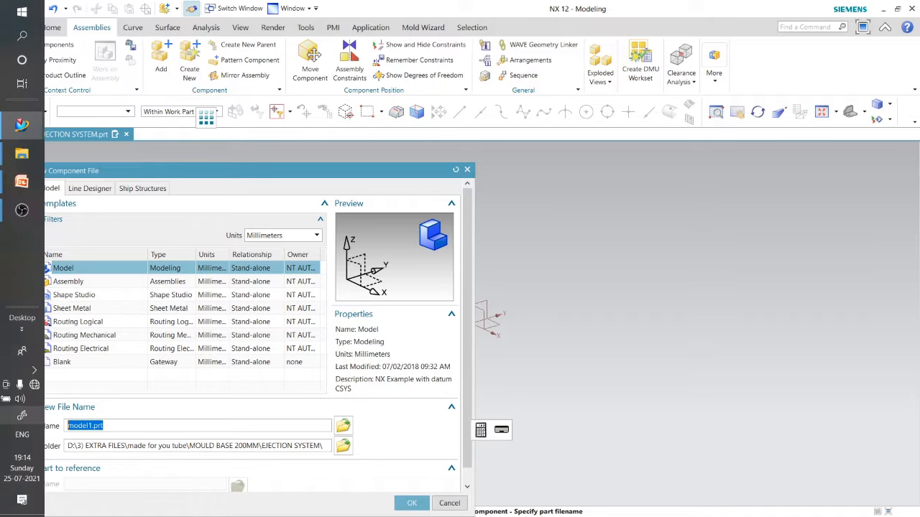
pyautogui.write('EJ-G')
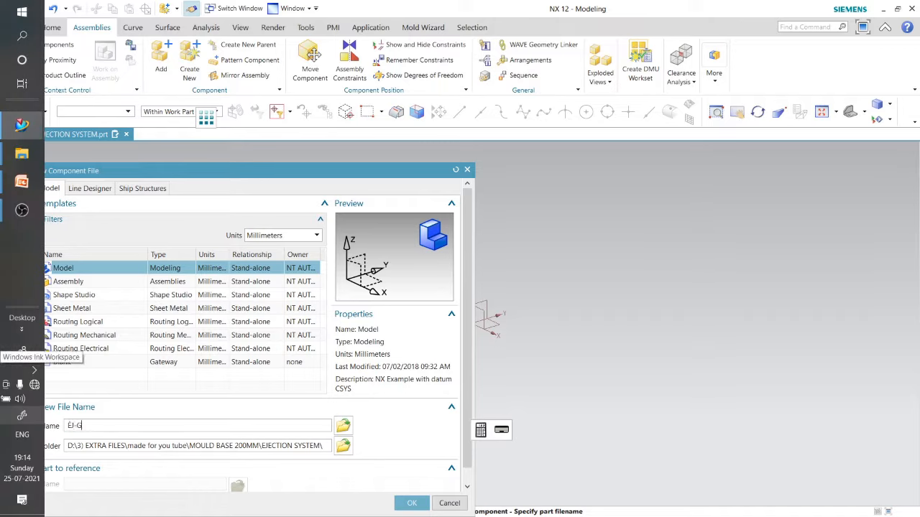
pyautogui.write('UIDE PILLAR')
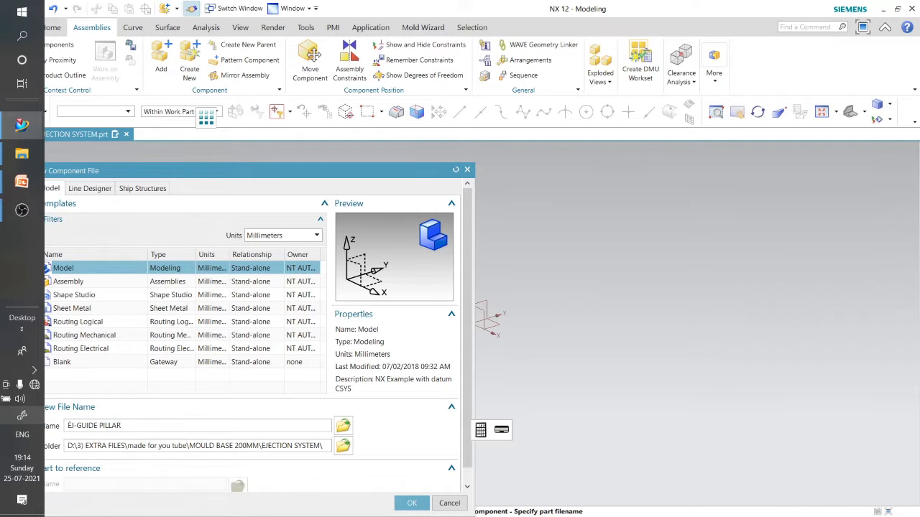
pyautogui.click(412, 503)
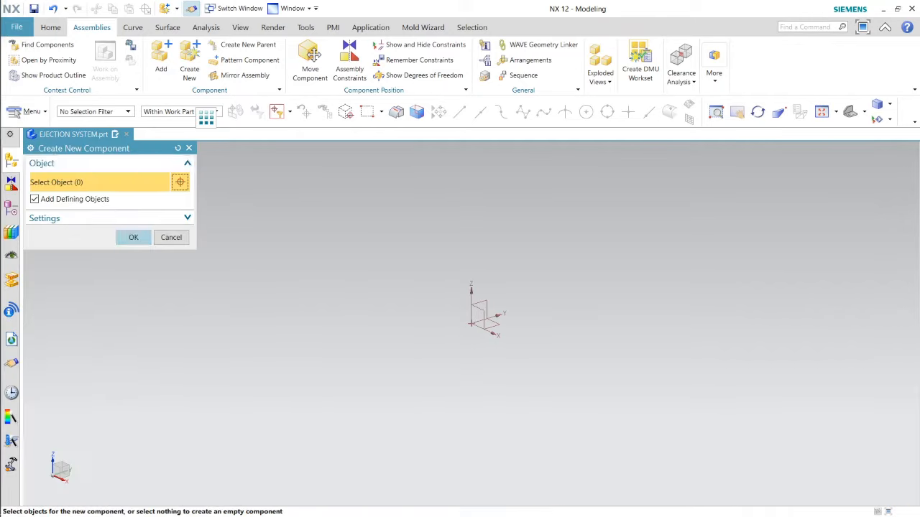
pyautogui.click(134, 237)
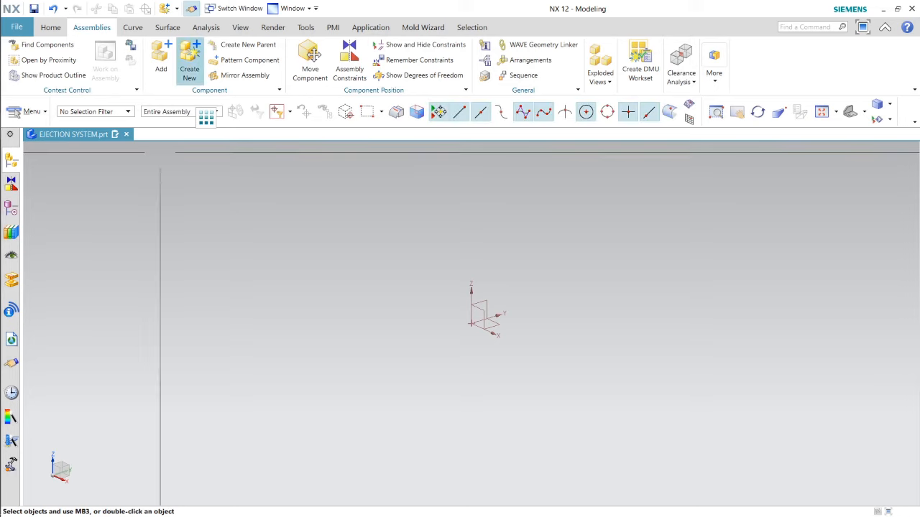
# Step: Create another empty Model component in the assembly, named EJ- GUIDE BUSH
pyautogui.click(189, 61)
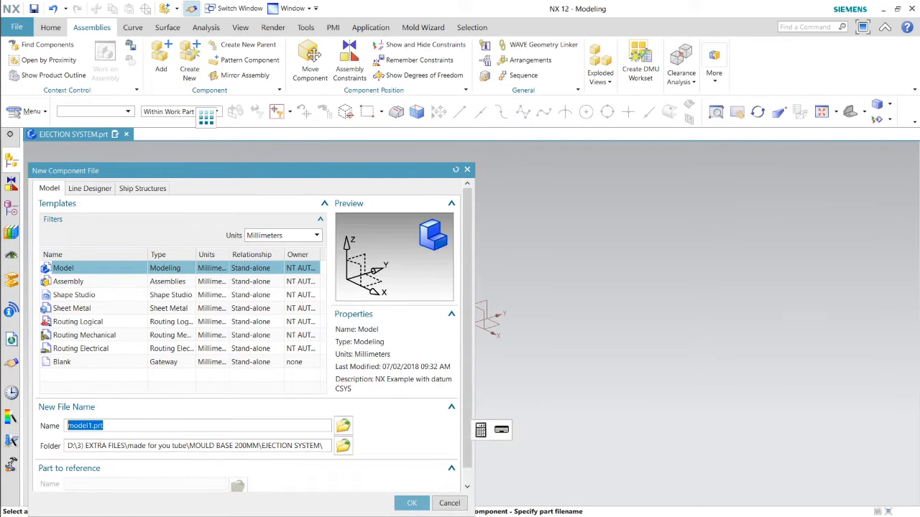
pyautogui.write('EJECTOR GUIDE BUSH')
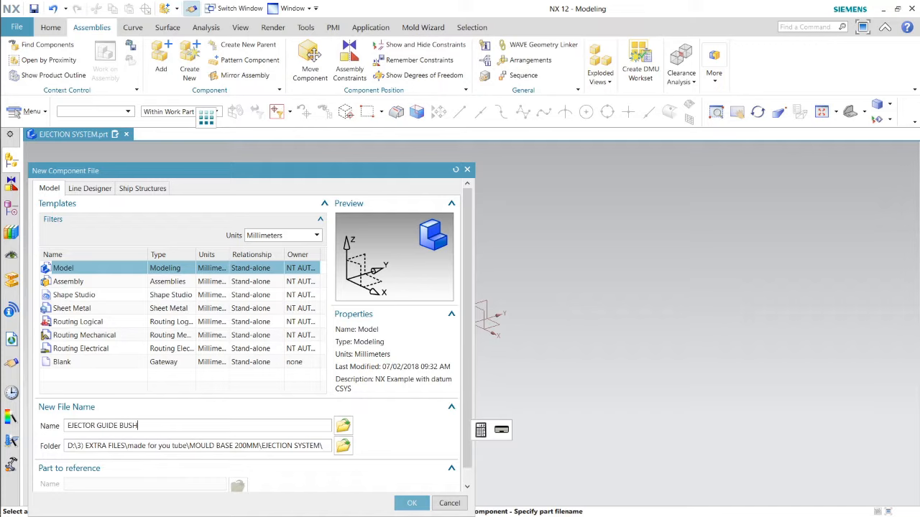
pyautogui.moveTo(95, 425); pyautogui.dragTo(68, 425)
pyautogui.rightClick(72, 426)
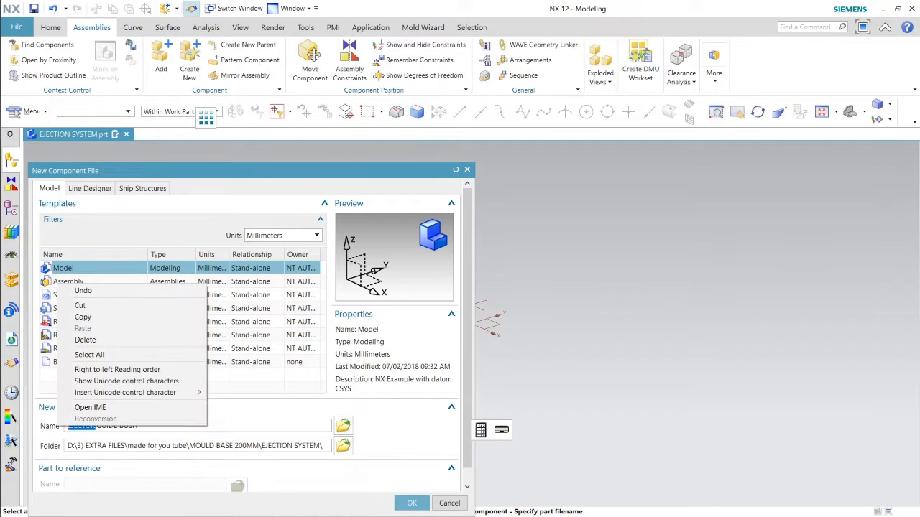
pyautogui.click(140, 429)
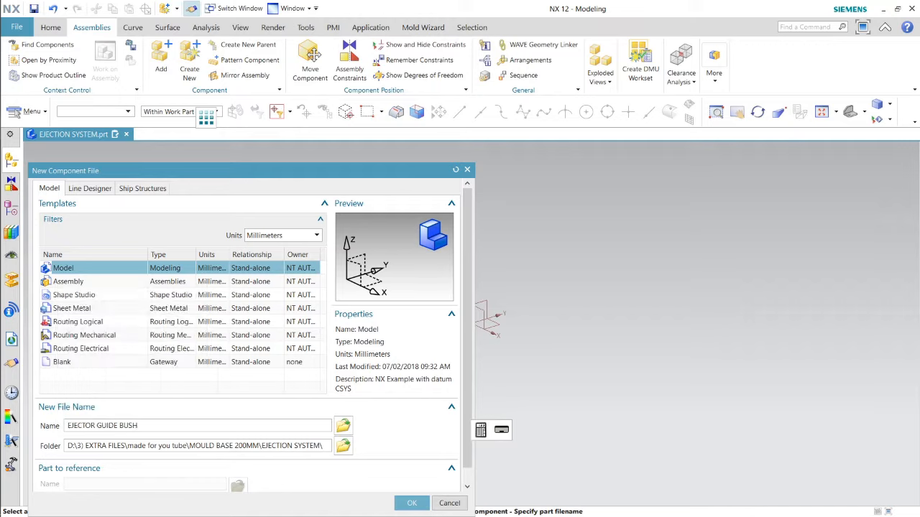
pyautogui.moveTo(93, 426); pyautogui.dragTo(68, 425)
pyautogui.write('EJ-')
pyautogui.click(412, 503)
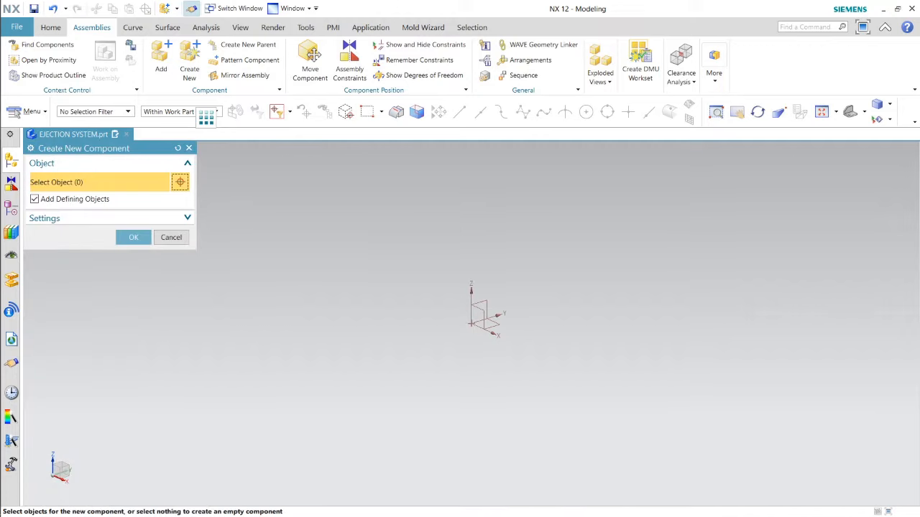
pyautogui.click(133, 237)
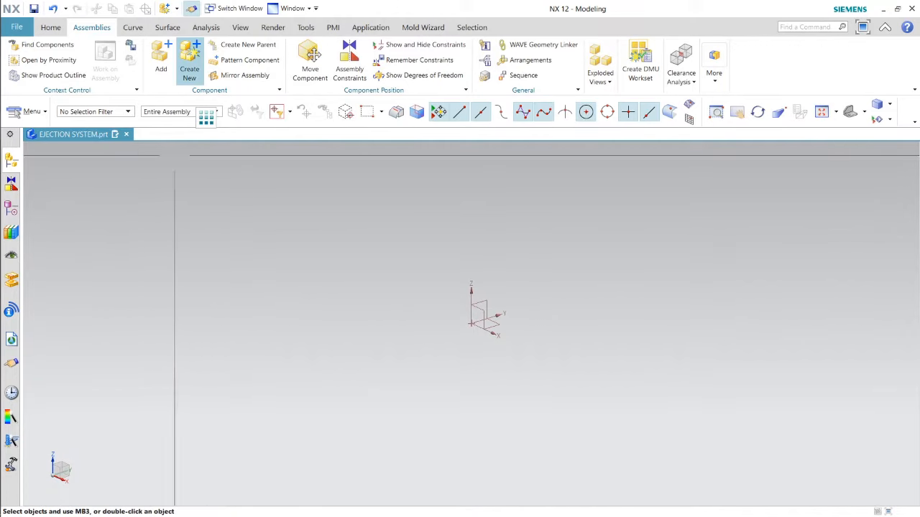
# Step: Add an empty Model component named 'REST BUTTON,' to the EJECTION SYSTEM assembly
pyautogui.click(189, 62)
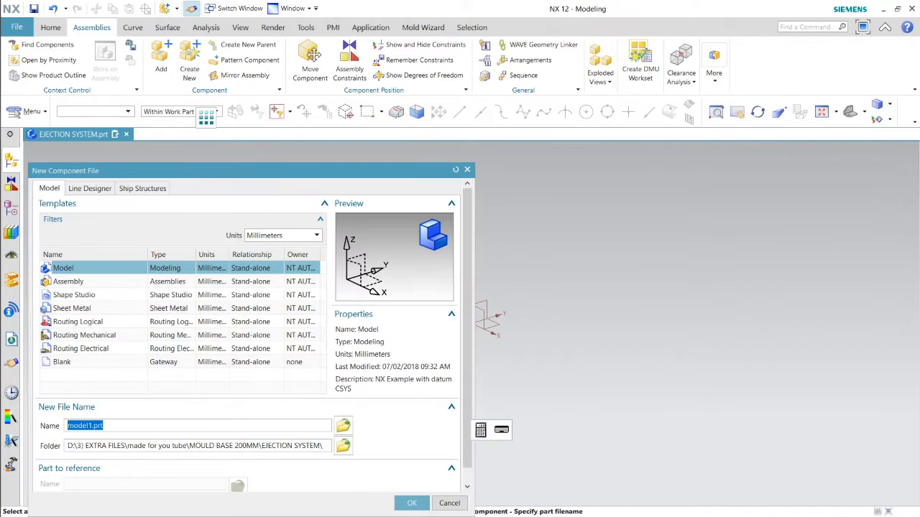
pyautogui.write('REST BUTTON')
pyautogui.click(412, 503)
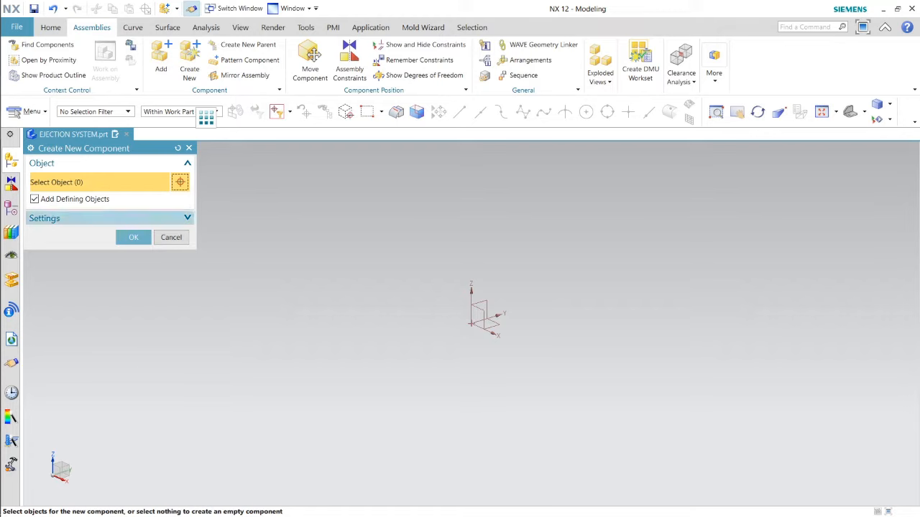
pyautogui.click(134, 237)
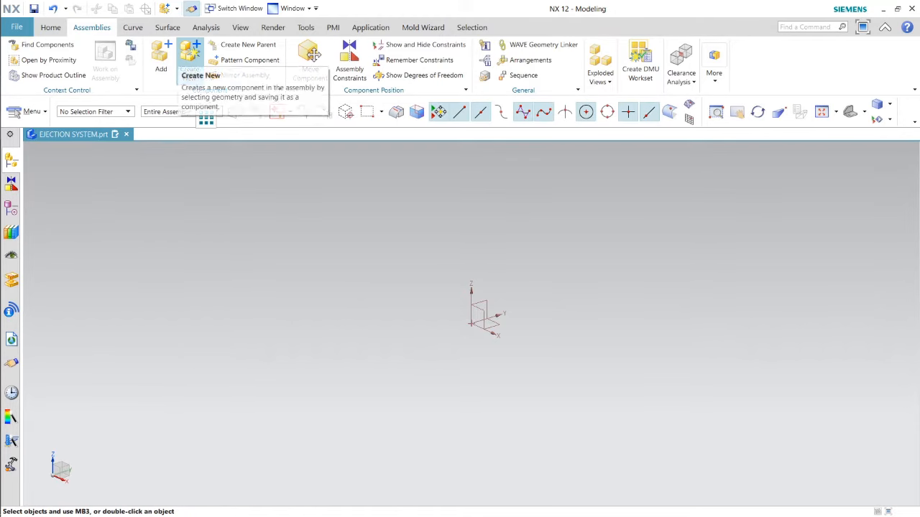
# Step: Add an empty Model component named SUPPORT PILLAR to the EJECTION SYSTEM assembly
pyautogui.click(189, 54)
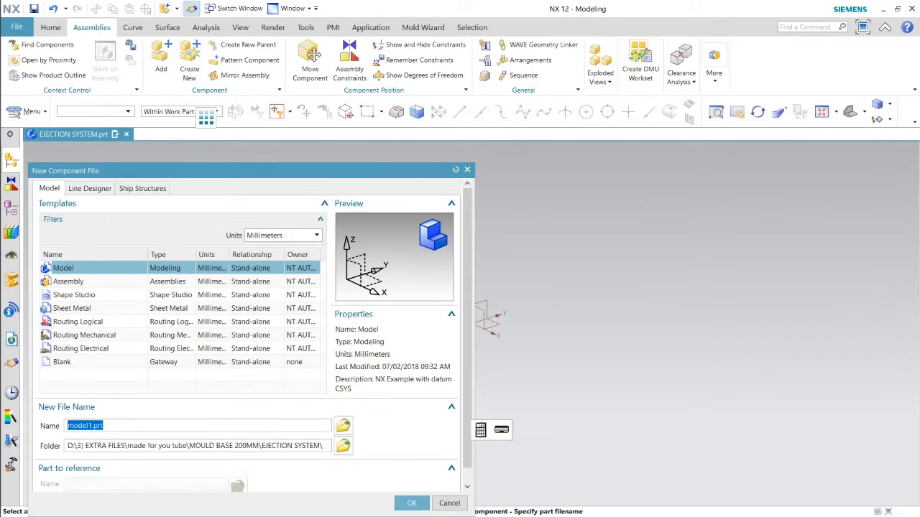
pyautogui.moveTo(109, 426); pyautogui.dragTo(66, 426)
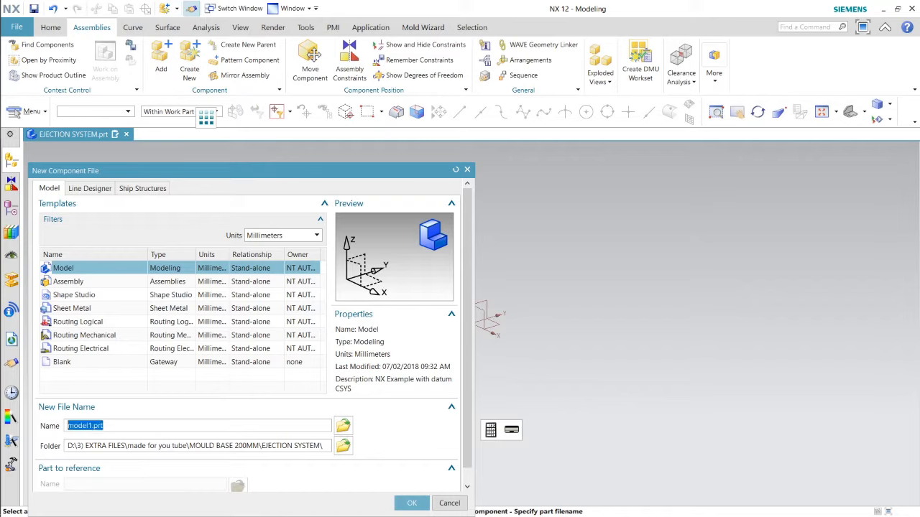
pyautogui.write('SUPPORT PILLAR')
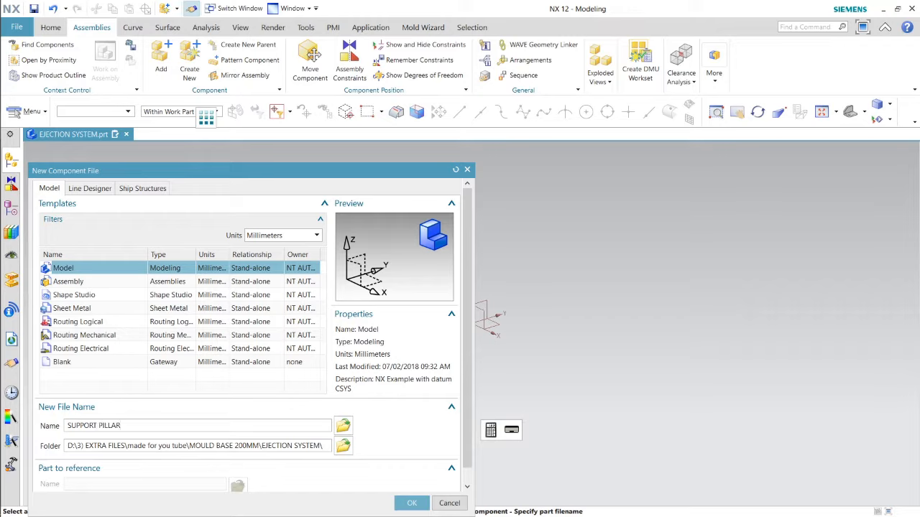
pyautogui.click(412, 503)
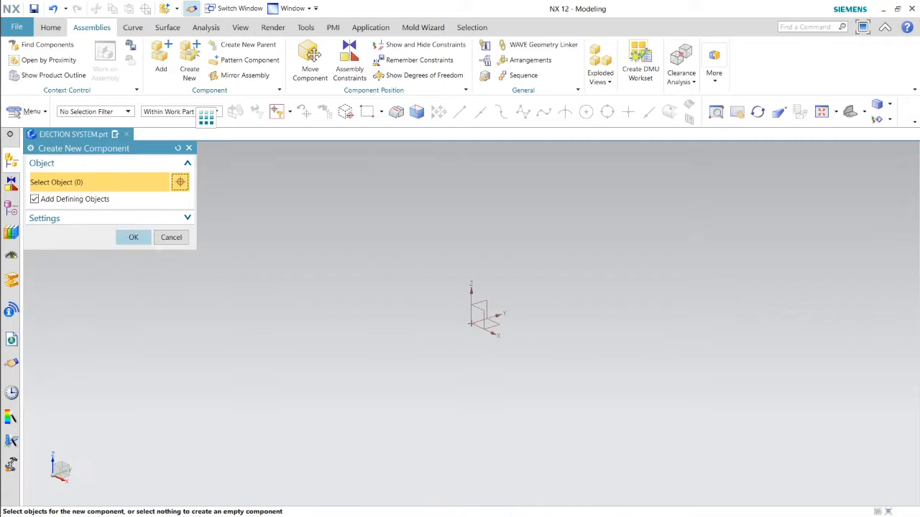
pyautogui.click(133, 237)
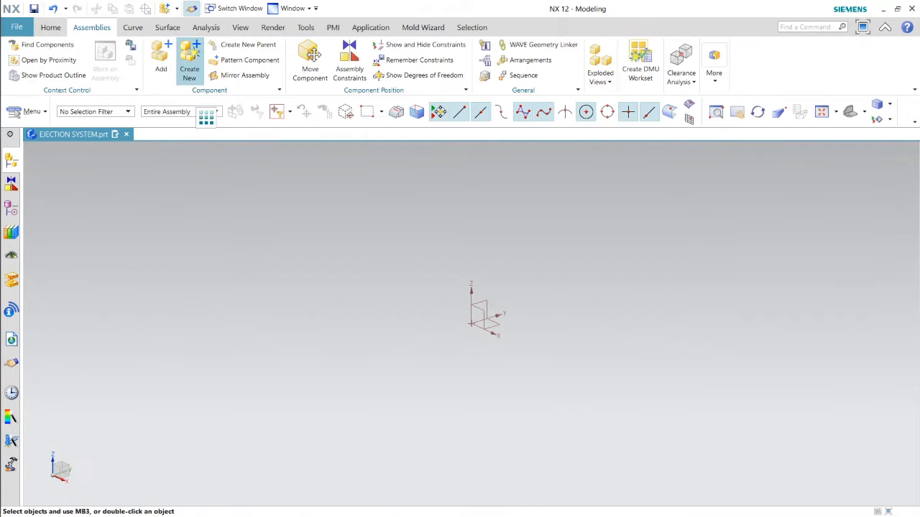
# Step: Add an empty Model component named RETURN PIN to the EJECTION SYSTEM assembly
pyautogui.click(189, 59)
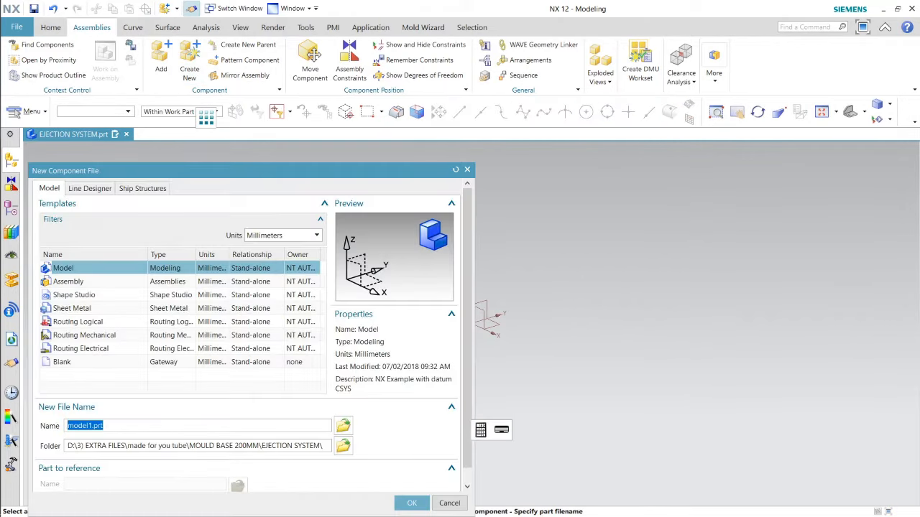
pyautogui.click(103, 426)
pyautogui.doubleClick(89, 426)
pyautogui.write('RETURN PIN')
pyautogui.click(412, 504)
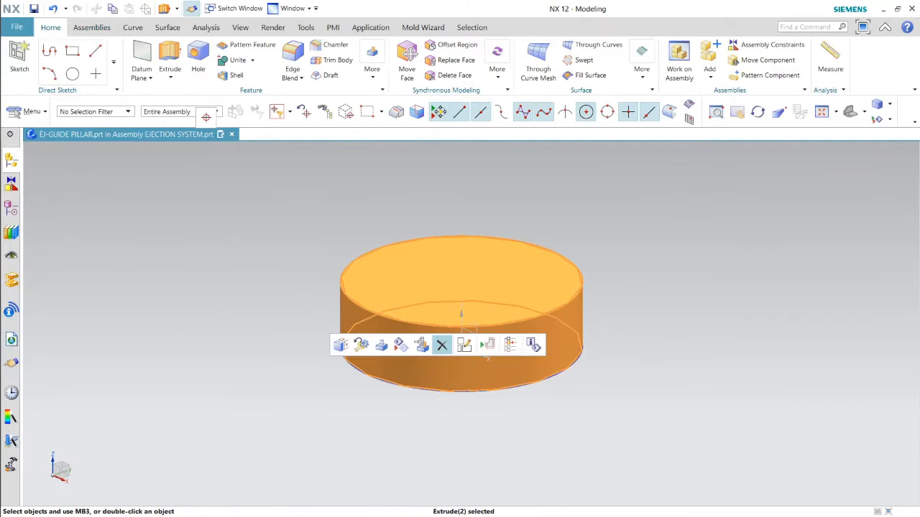
# Step: Delete the extruded cylinder and its circle sketch from the EJ-GUIDE PILLAR component
pyautogui.click(442, 345)
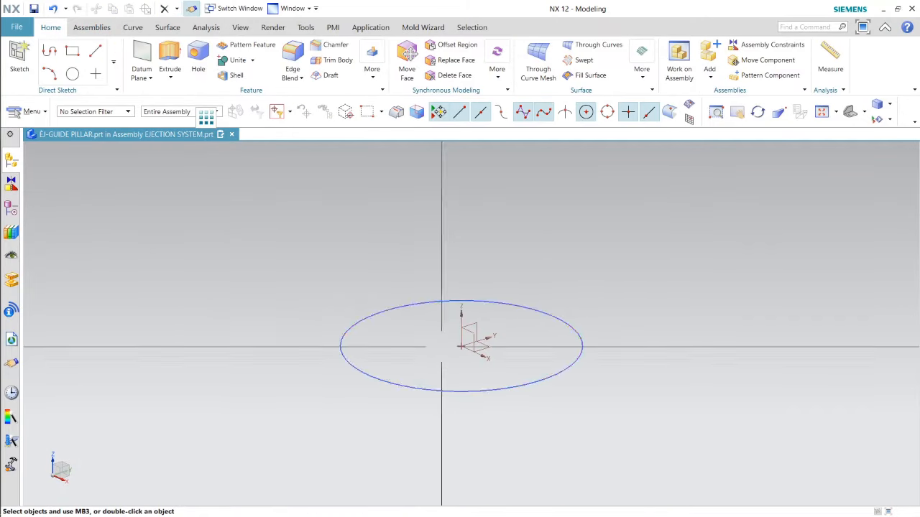
pyautogui.click(351, 327)
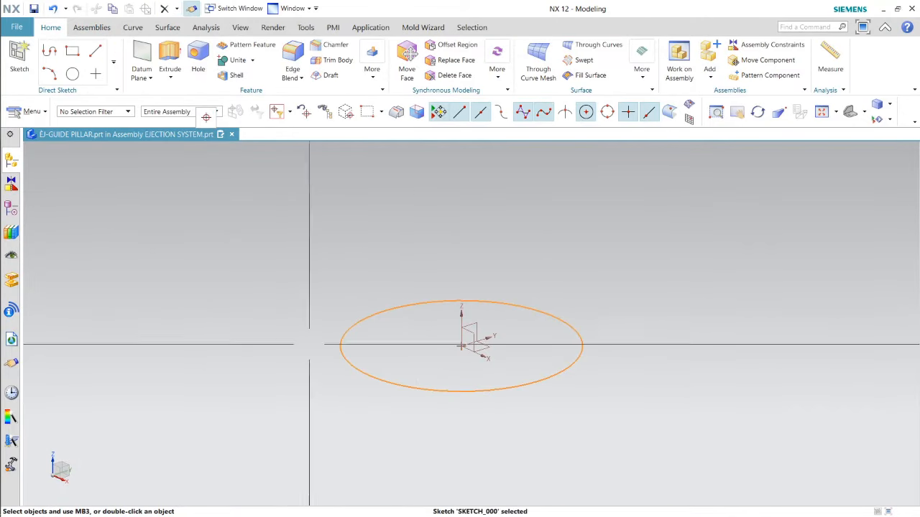
pyautogui.press('Delete')
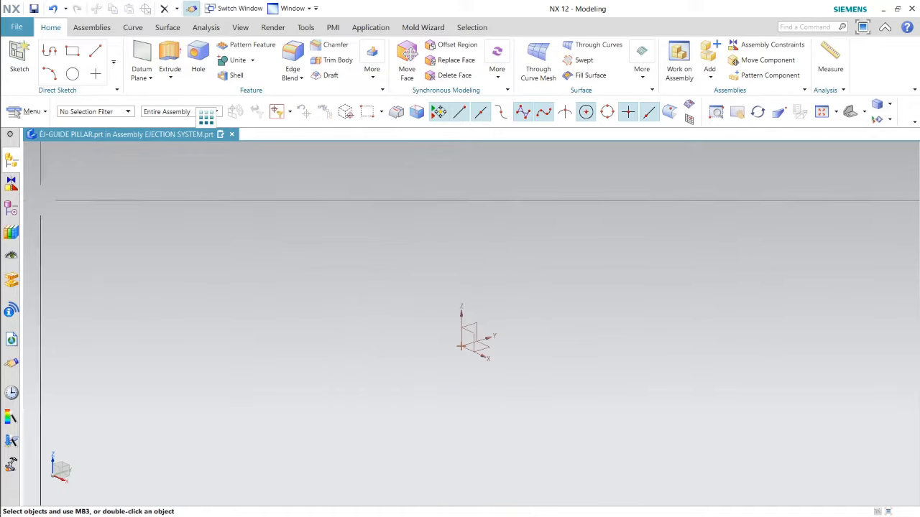
# Step: Make the EJECTION SYSTEM assembly the work part, and switch the work part back to the EJ-GUIDE PILLAR component
pyautogui.click(11, 160)
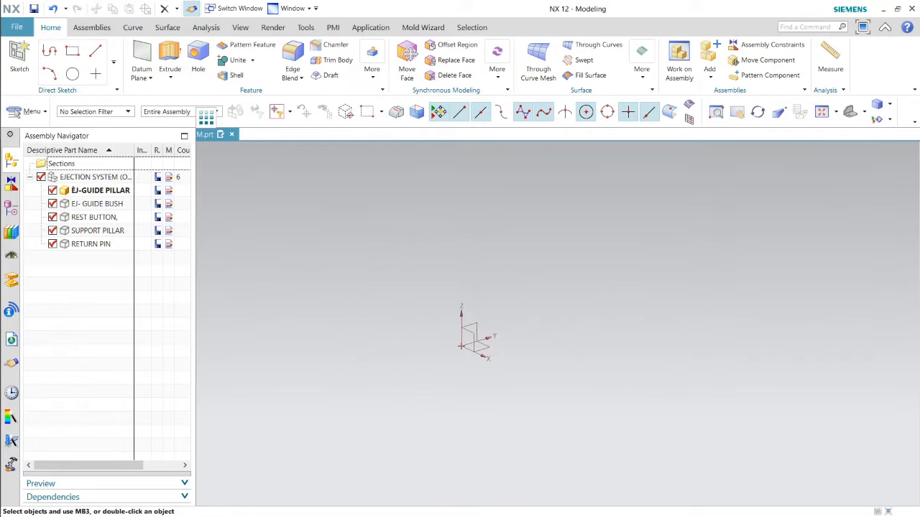
pyautogui.rightClick(74, 177)
pyautogui.click(123, 209)
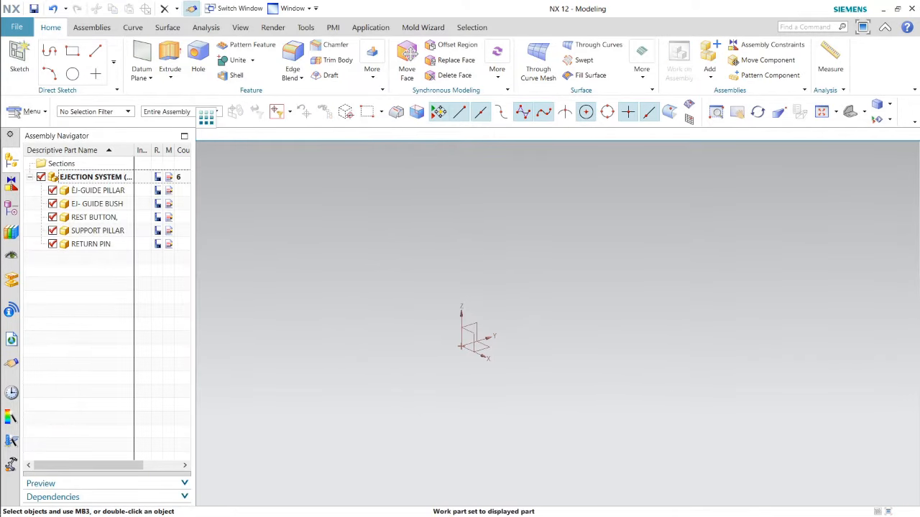
pyautogui.rightClick(97, 191)
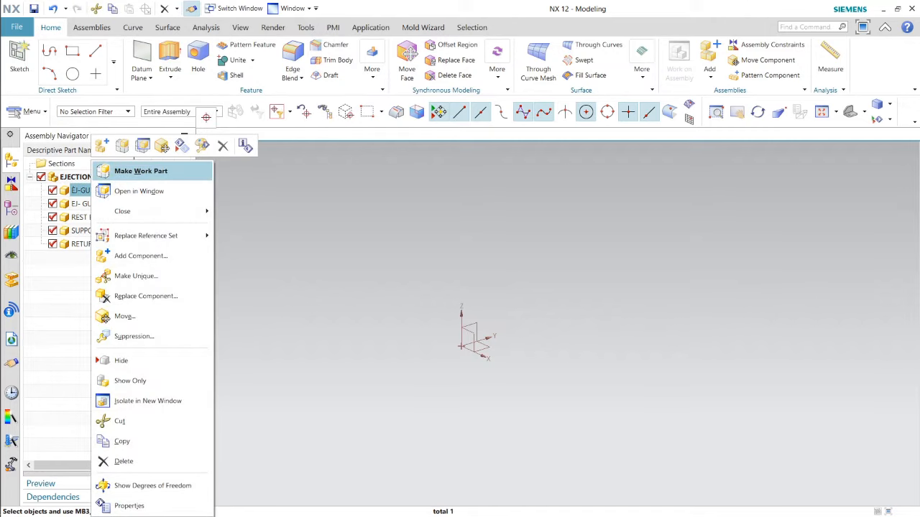
pyautogui.click(140, 171)
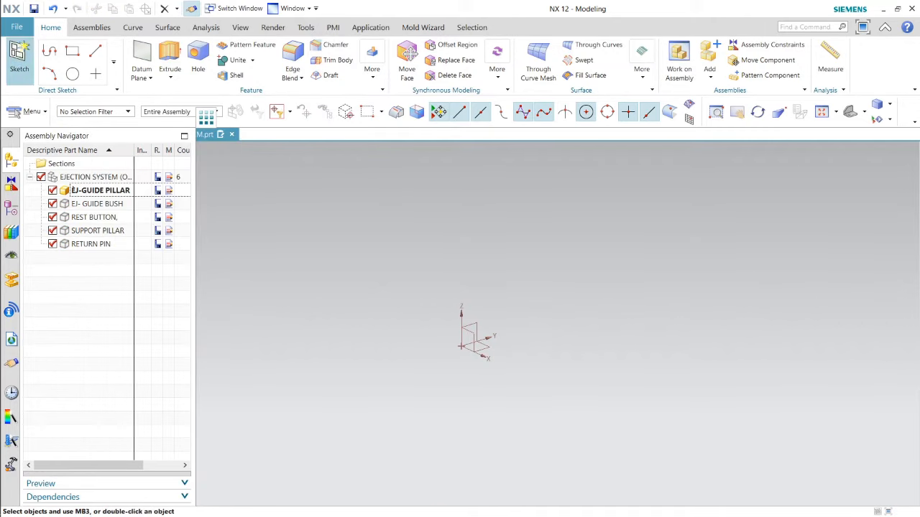
# Step: Create a sketch on the horizontal XY datum plane of the EJ-GUIDE PILLAR component
pyautogui.click(18, 56)
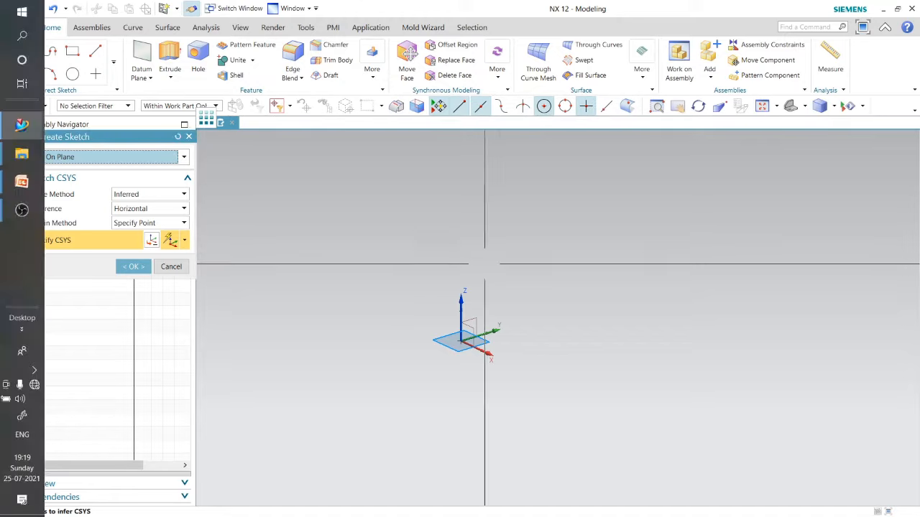
pyautogui.click(487, 343)
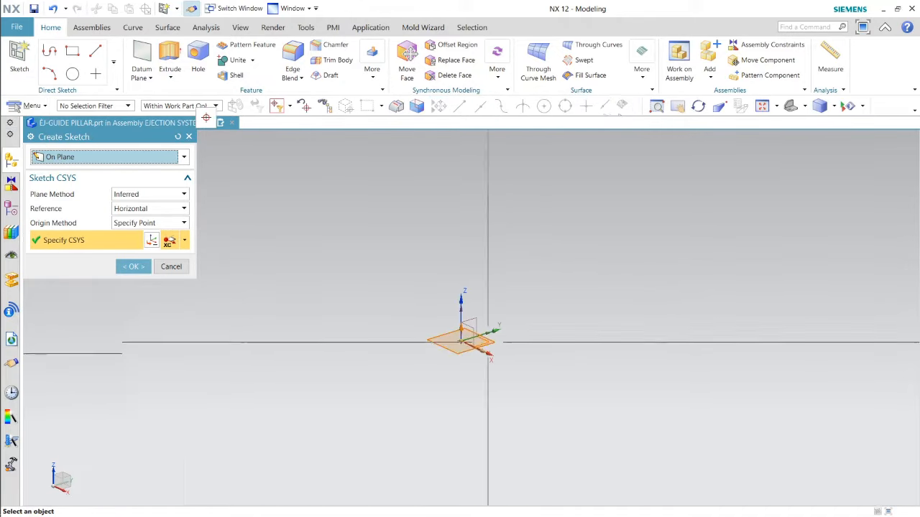
pyautogui.click(134, 278)
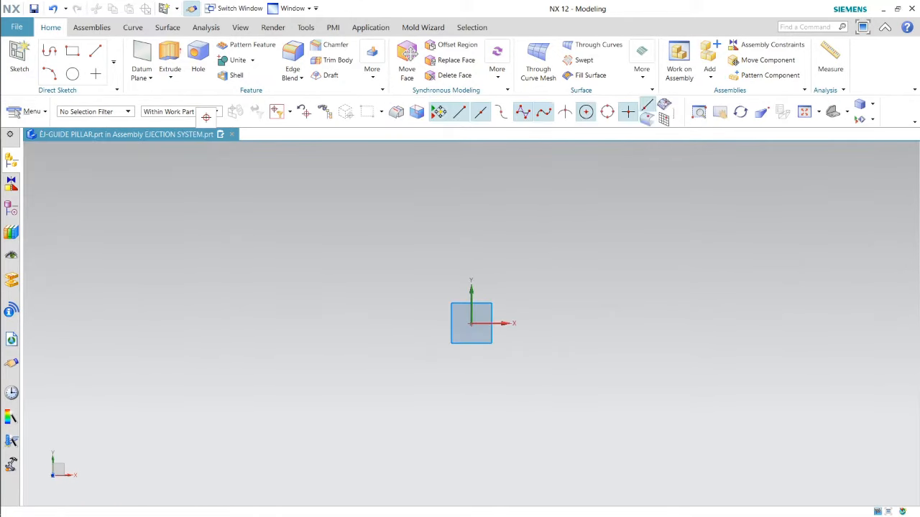
# Step: Draw an 18 mm diameter circle centred on the sketch origin and finish the sketch
pyautogui.click(170, 51)
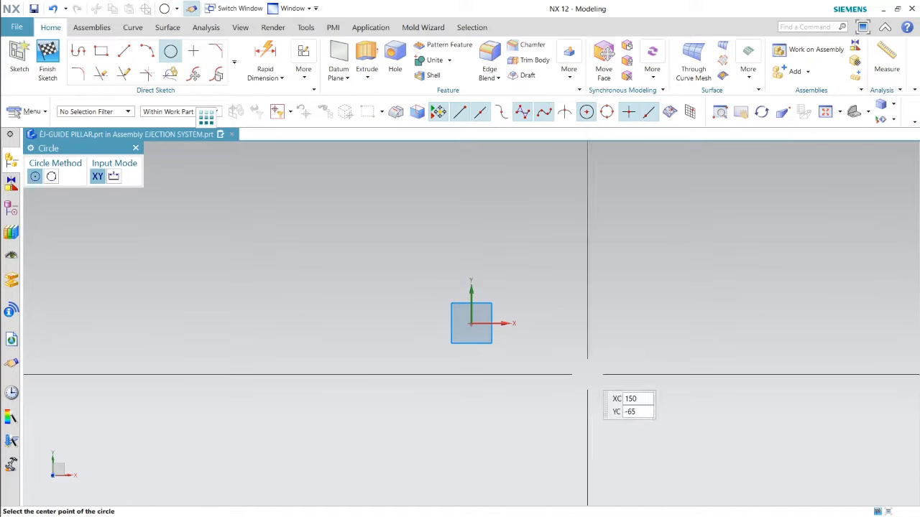
pyautogui.click(472, 323)
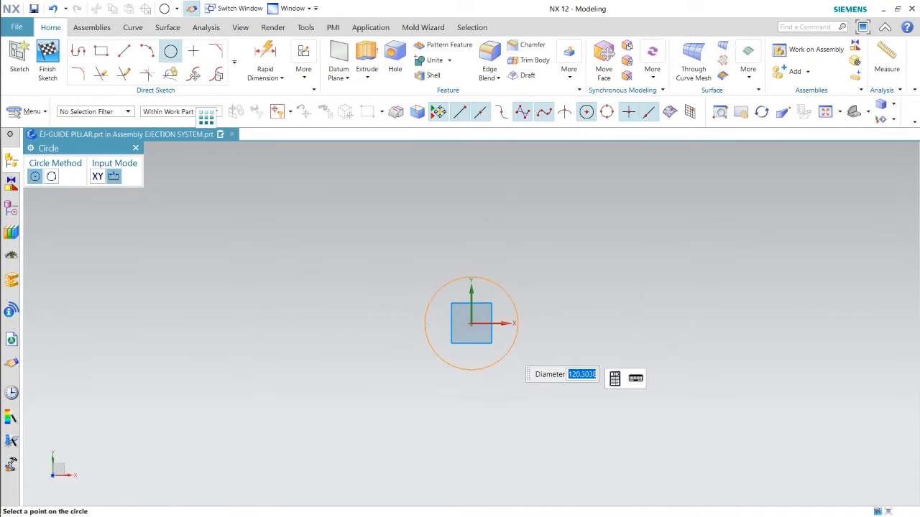
pyautogui.write('918')
pyautogui.press('Return')
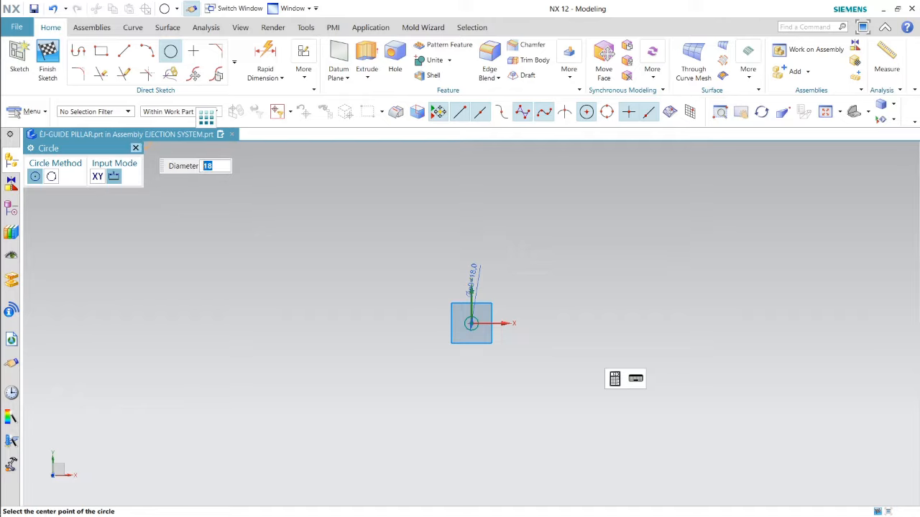
pyautogui.press('Escape')
pyautogui.click(47, 61)
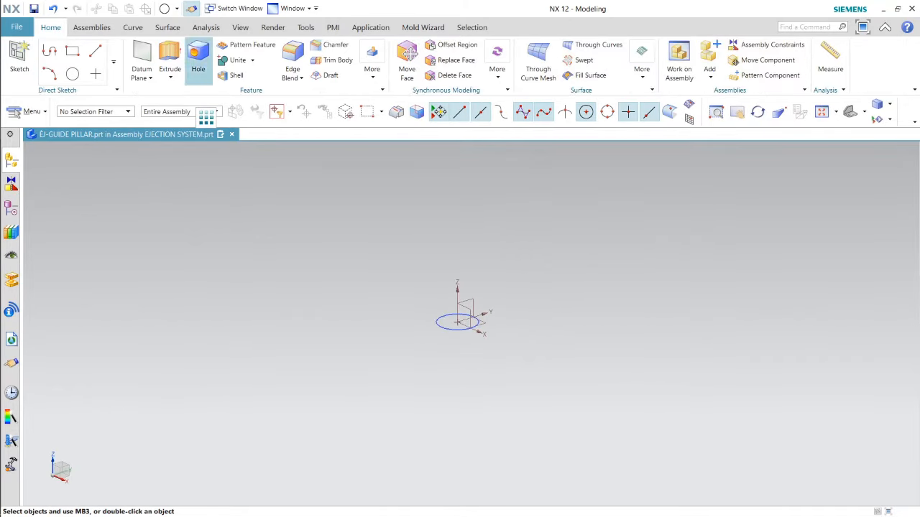
# Step: Extrude the circle from 0 to 90 mm as the guide pillar's solid cylinder
pyautogui.click(169, 57)
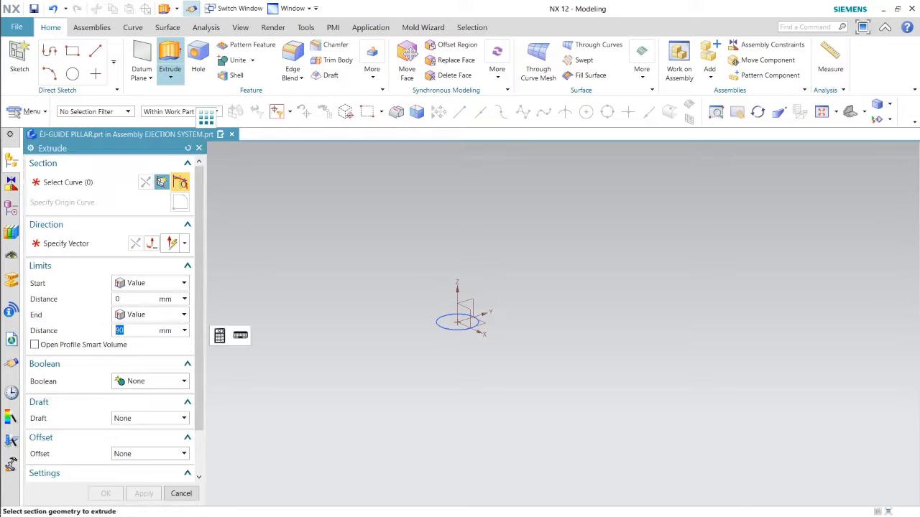
pyautogui.scroll(3, 446, 320)
pyautogui.click(453, 318)
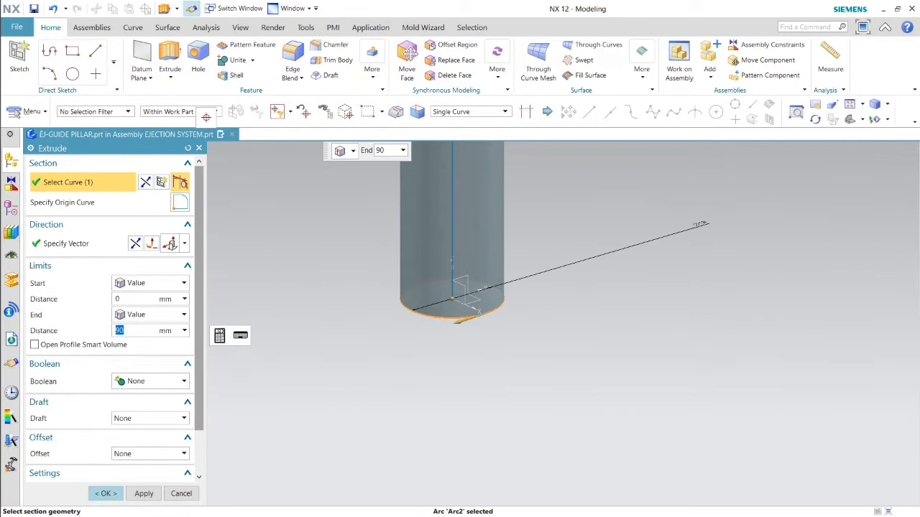
pyautogui.click(105, 494)
pyautogui.scroll(-5, 530, 312)
pyautogui.scroll(3, 495, 313)
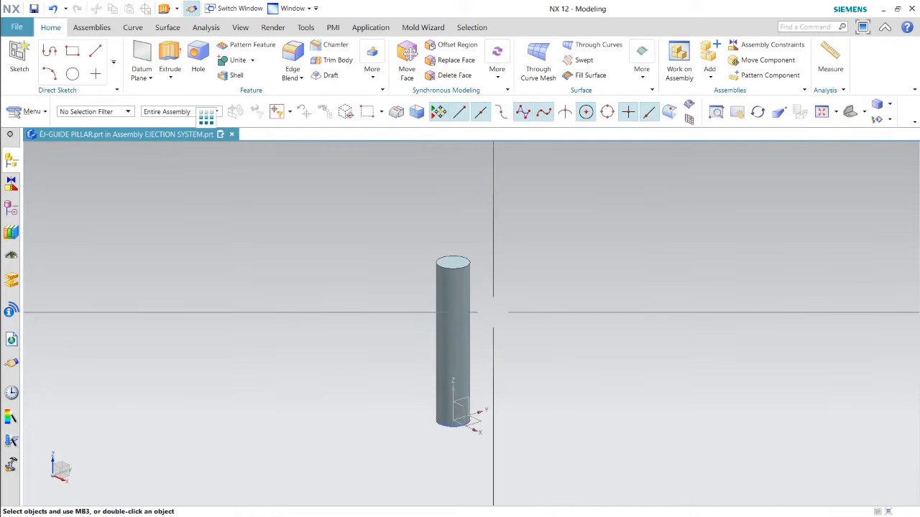
# Step: Add an M10 x 1.5 threaded hole at the centre of the pillar's end face on the datum origin
pyautogui.moveTo(493, 312); pyautogui.dragTo(467, 392, button='middle')
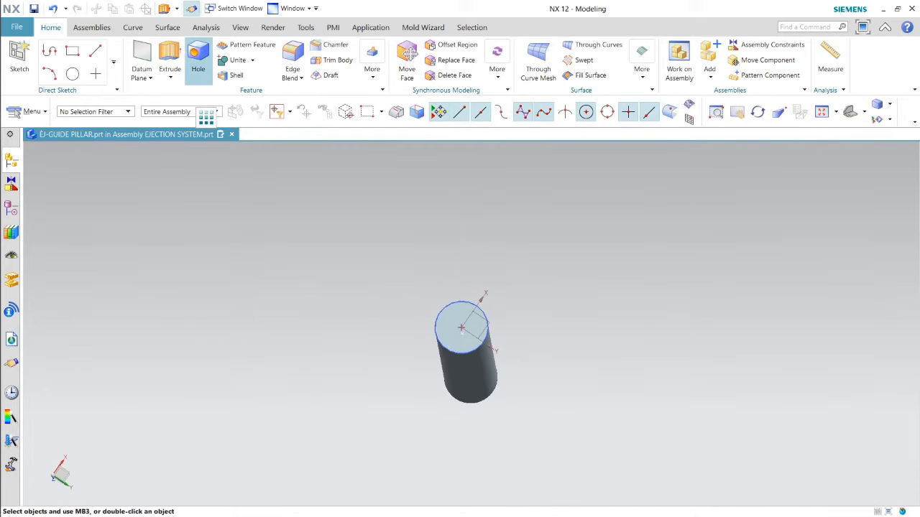
pyautogui.click(198, 61)
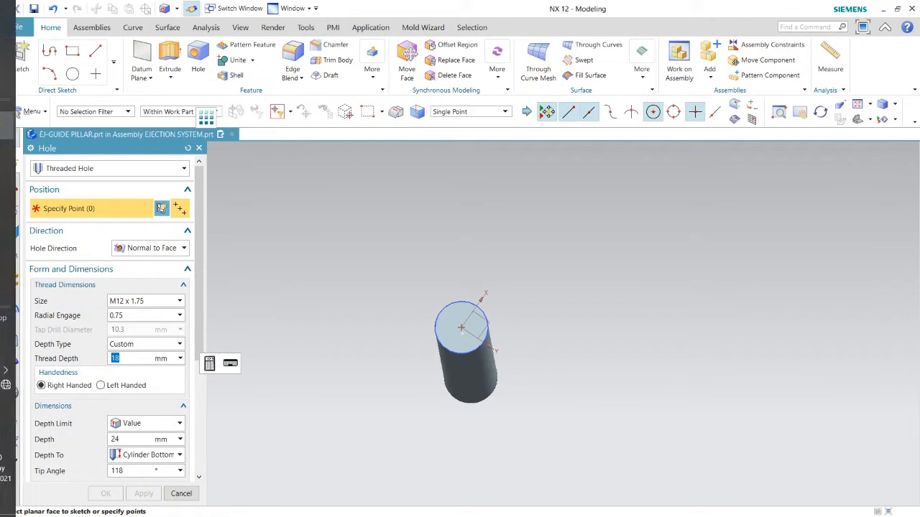
pyautogui.click(144, 301)
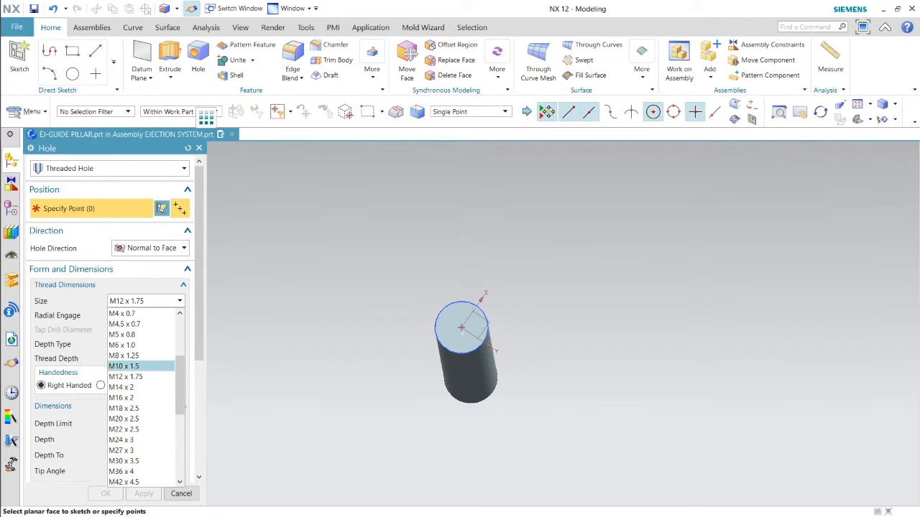
pyautogui.click(124, 357)
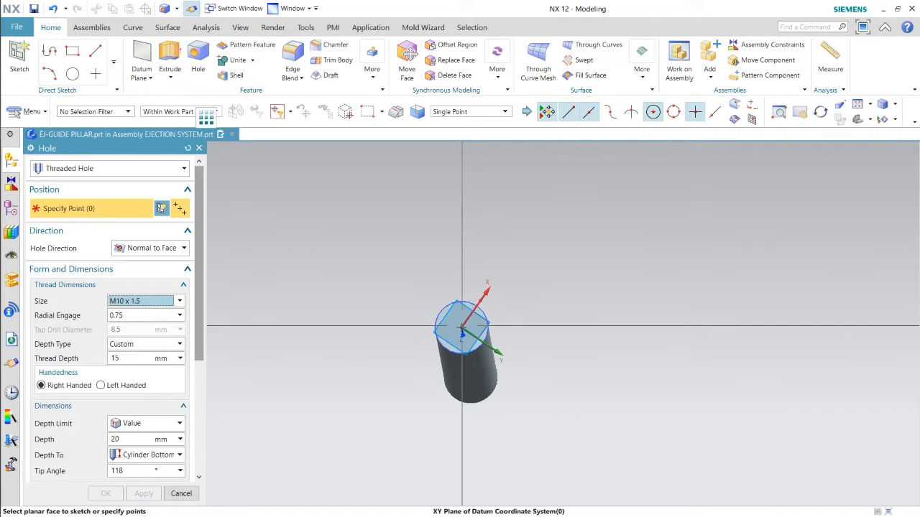
pyautogui.click(460, 327)
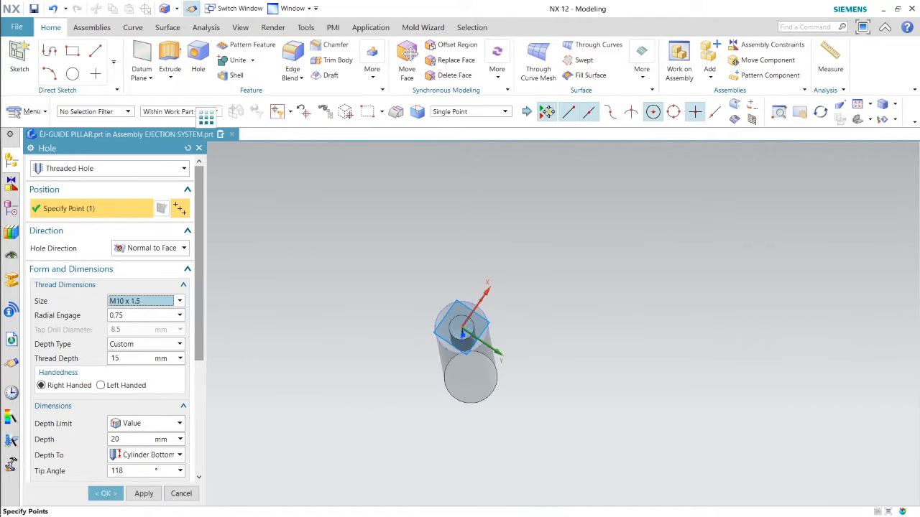
pyautogui.middleClick(461, 327)
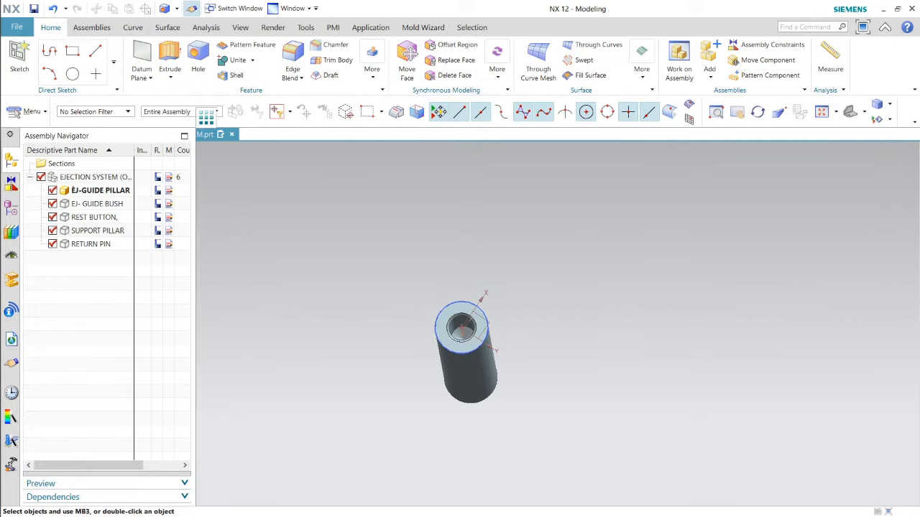
# Step: Make the EJ- GUIDE BUSH component the work part and hide the EJ-GUIDE PILLAR component
pyautogui.rightClick(97, 204)
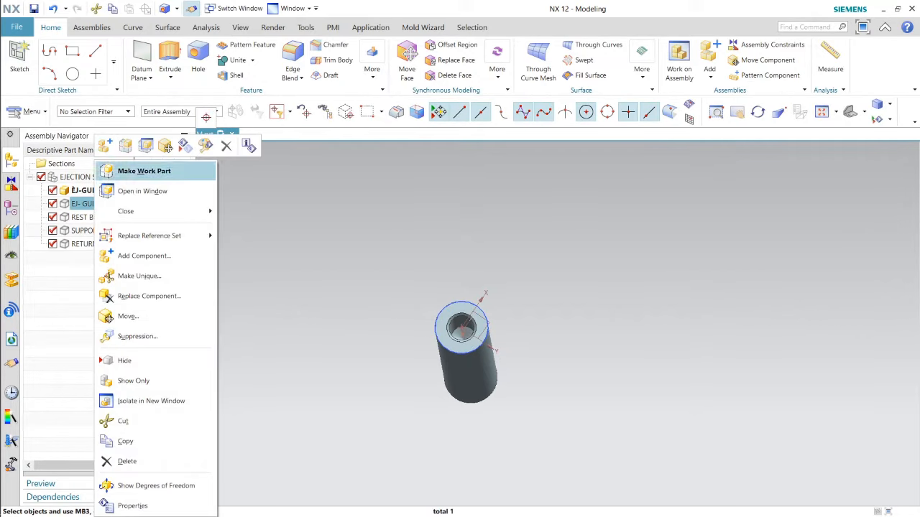
pyautogui.click(144, 171)
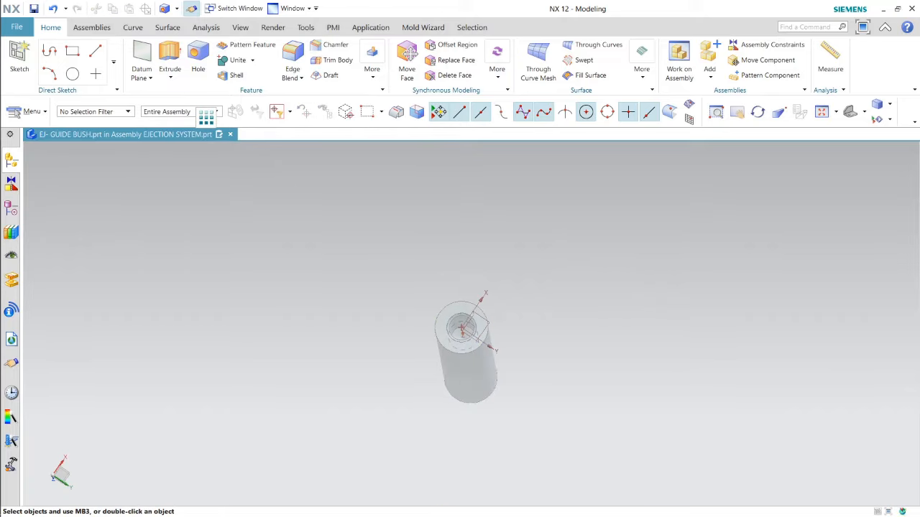
pyautogui.click(11, 160)
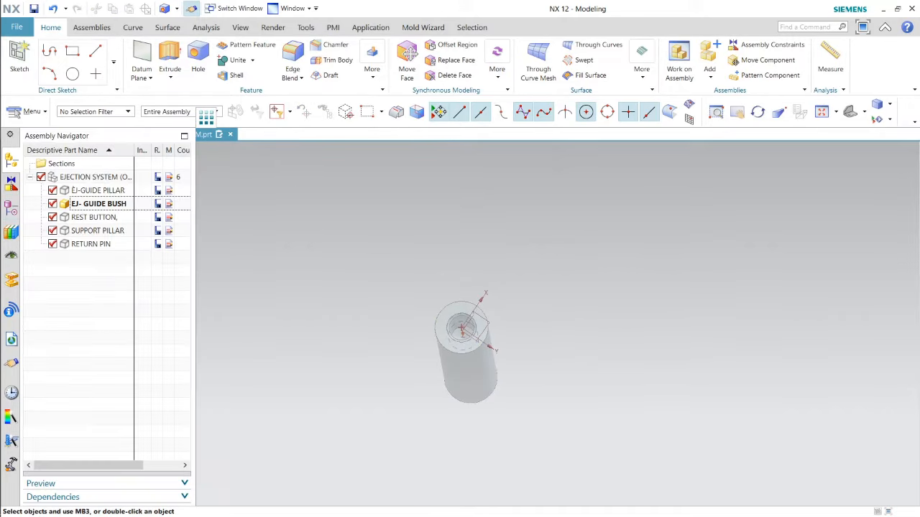
pyautogui.click(53, 190)
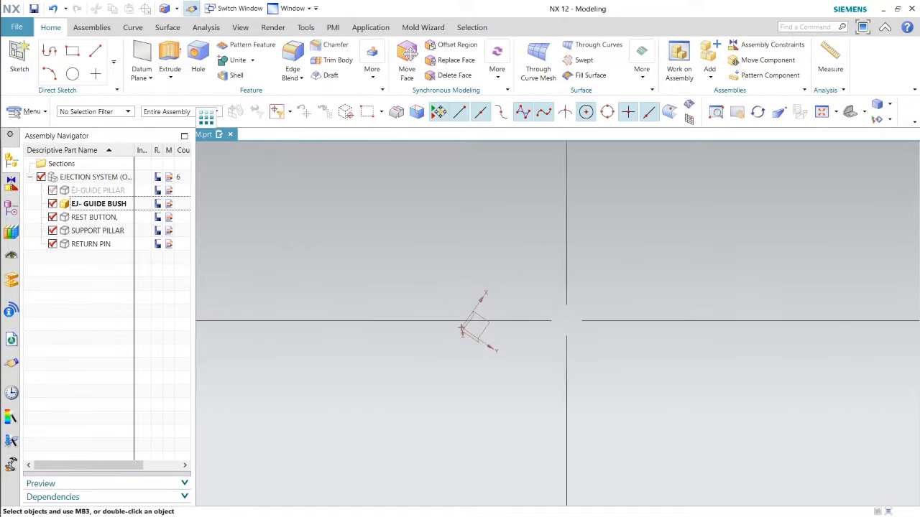
pyautogui.click(170, 57)
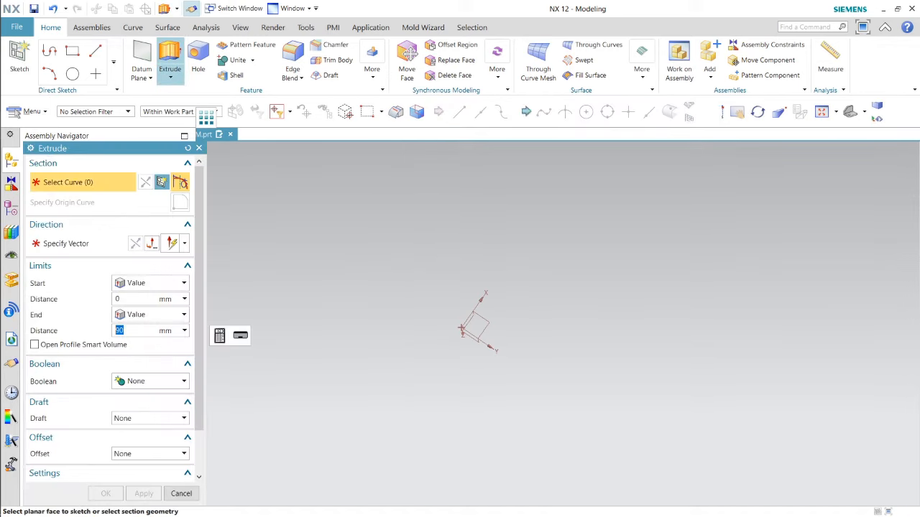
pyautogui.click(72, 74)
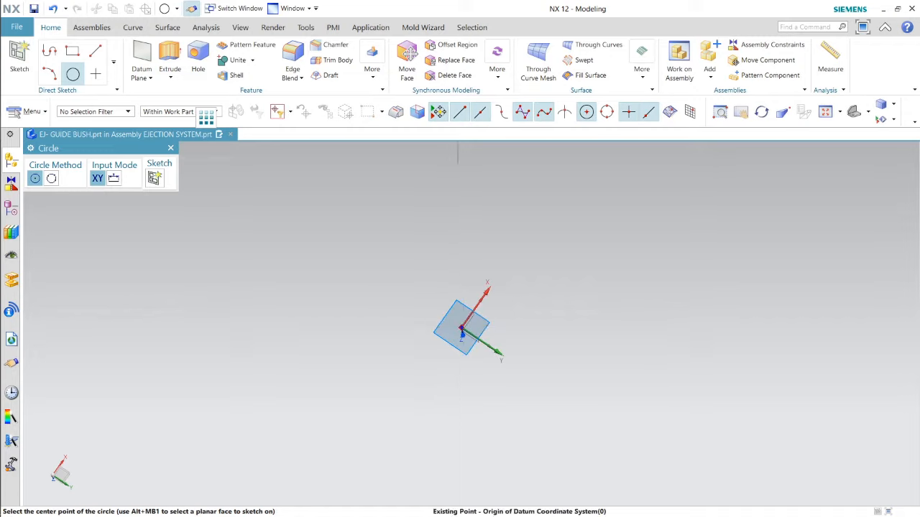
pyautogui.click(460, 328)
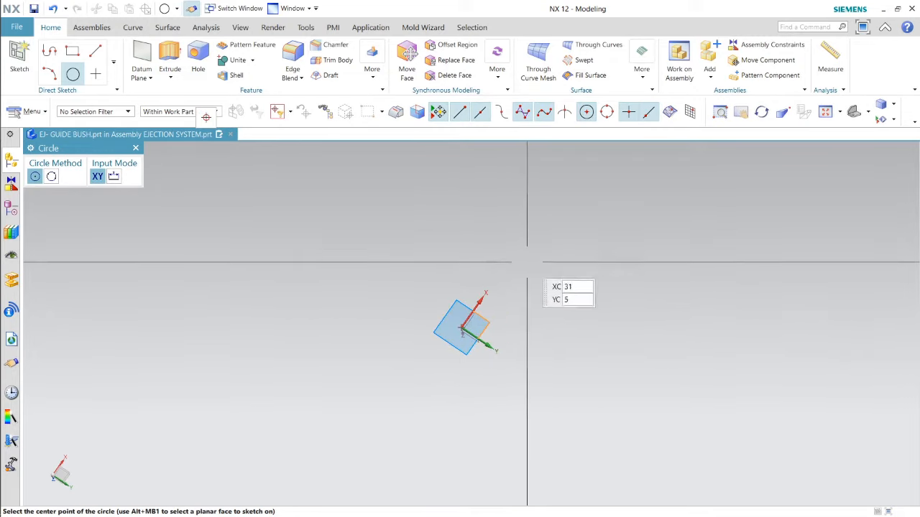
pyautogui.press('Escape')
# Step: Create a sketch on the XY datum plane of the EJ- GUIDE BUSH component
pyautogui.moveTo(558, 352); pyautogui.dragTo(496, 327, button='middle')
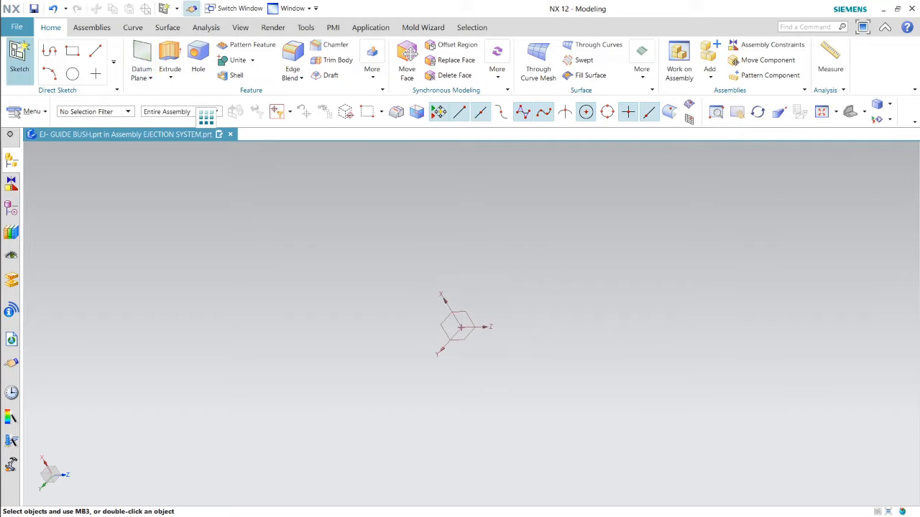
pyautogui.click(20, 57)
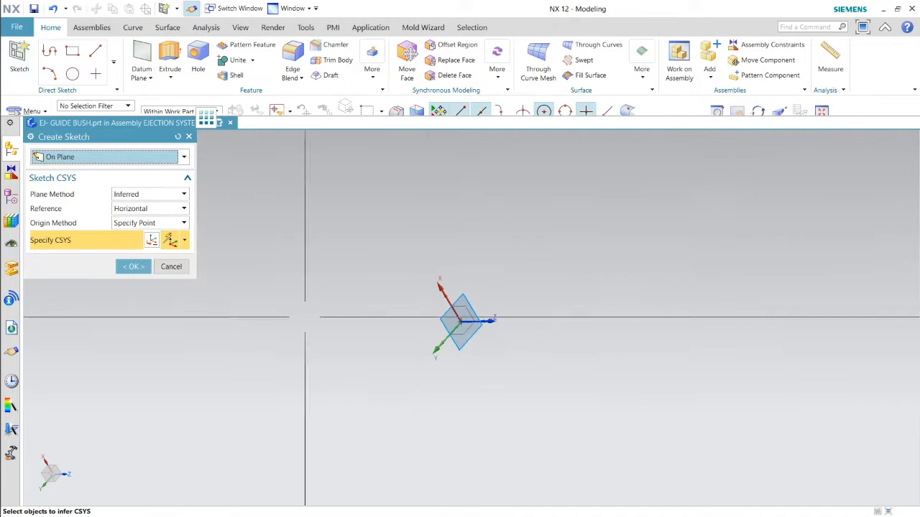
pyautogui.click(447, 316)
pyautogui.click(134, 278)
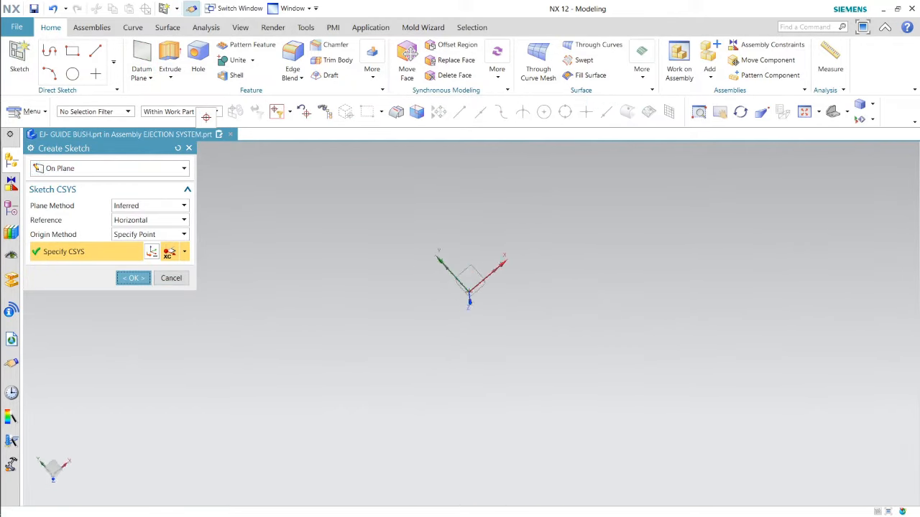
# Step: Draw a 26 mm diameter circle centred on the sketch origin and finish the sketch
pyautogui.click(169, 50)
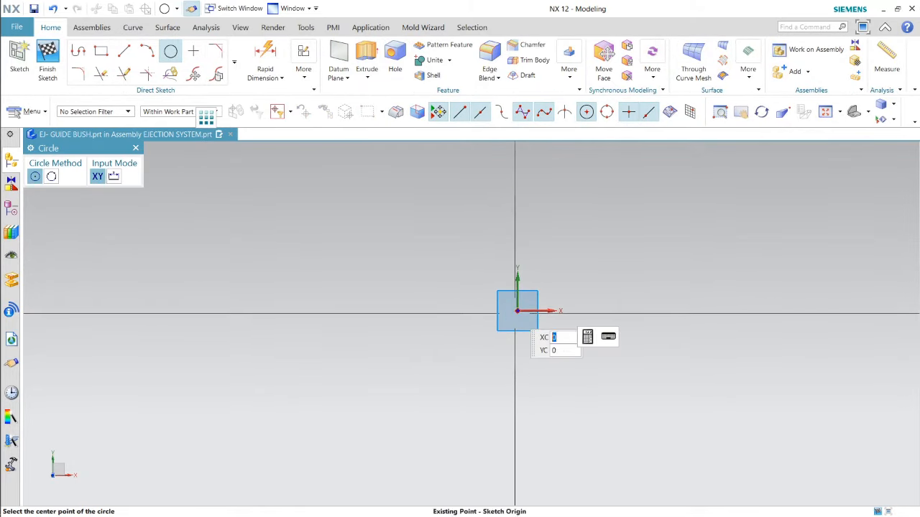
pyautogui.click(516, 311)
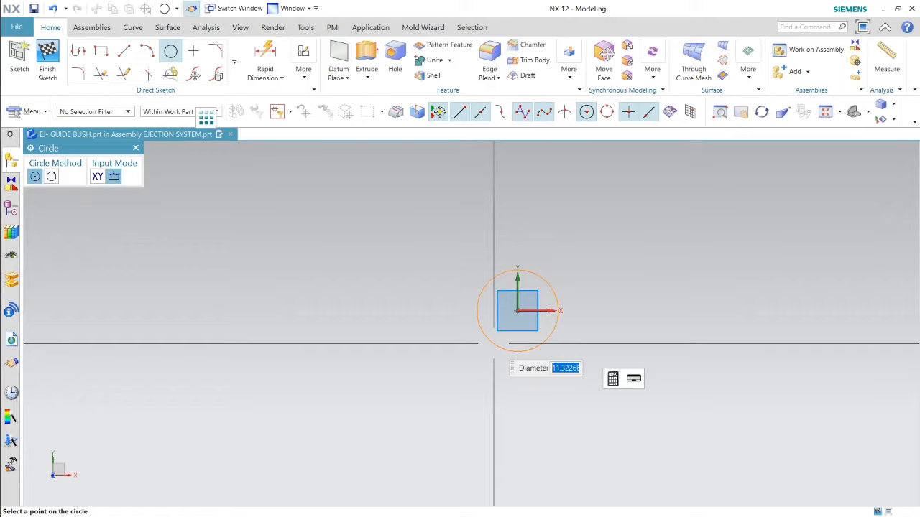
pyautogui.write('26')
pyautogui.press('Return')
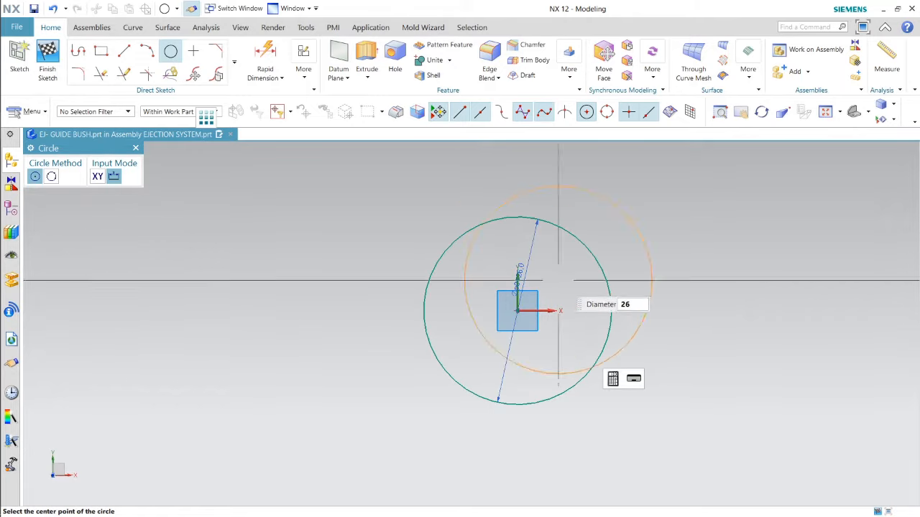
pyautogui.press('Escape')
pyautogui.press('Escape')
pyautogui.click(47, 63)
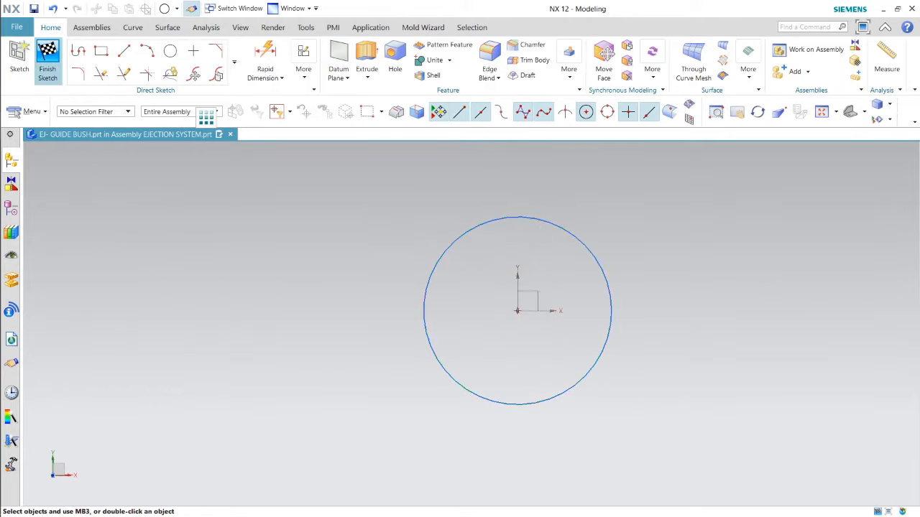
# Step: Set up an extrusion of the guide bush's circle with an end distance of 40 mm
pyautogui.scroll(2, 523, 371)
pyautogui.moveTo(539, 357)
pyautogui.mouseDown(button='middle')
pyautogui.moveTo(503, 345)
pyautogui.moveTo(373, 352)
pyautogui.moveTo(483, 184)
pyautogui.mouseUp(button='middle')
pyautogui.click(170, 61)
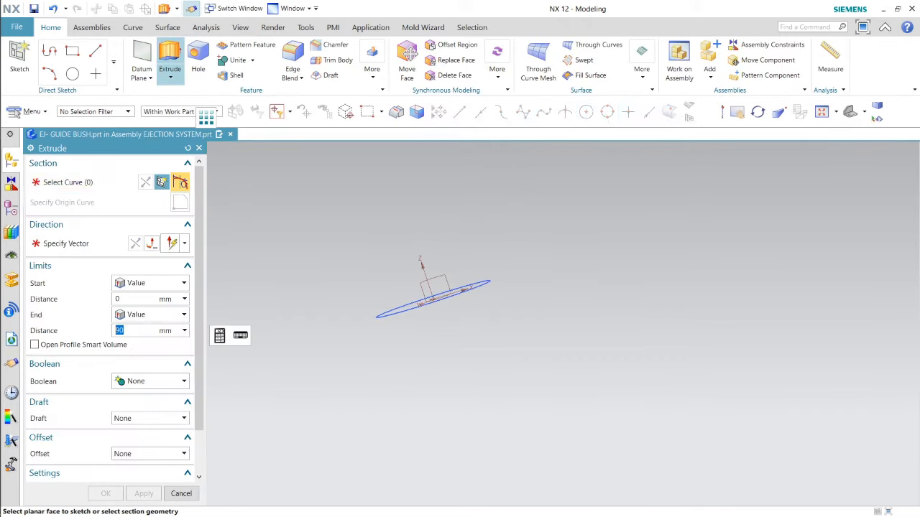
pyautogui.click(484, 286)
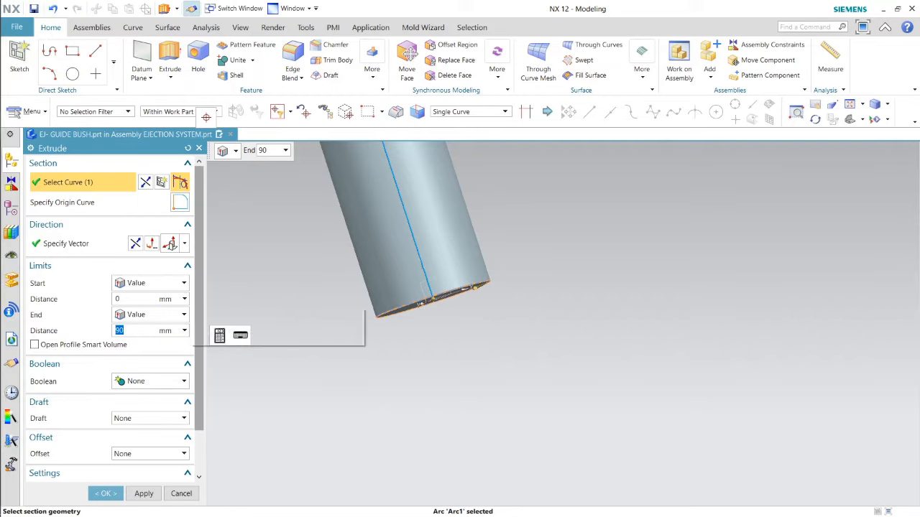
pyautogui.rightClick(123, 331)
pyautogui.click(120, 331)
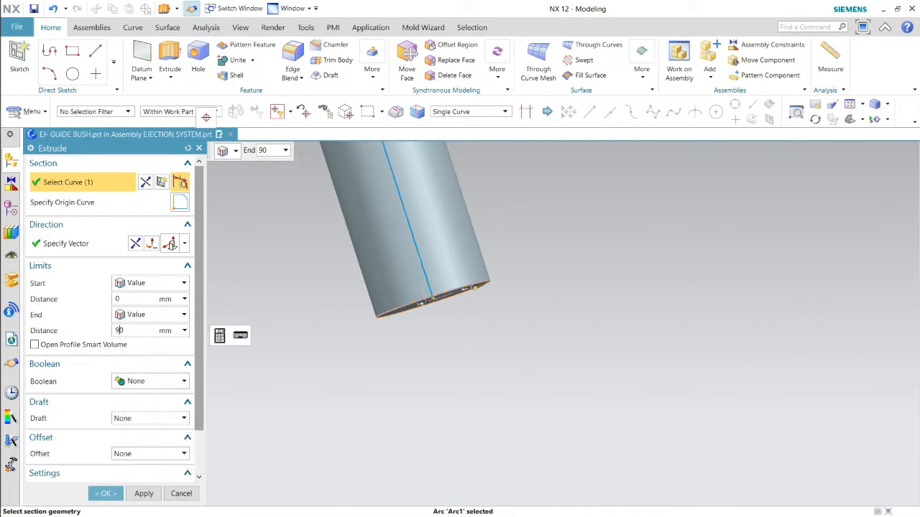
pyautogui.doubleClick(120, 331)
pyautogui.rightClick(120, 331)
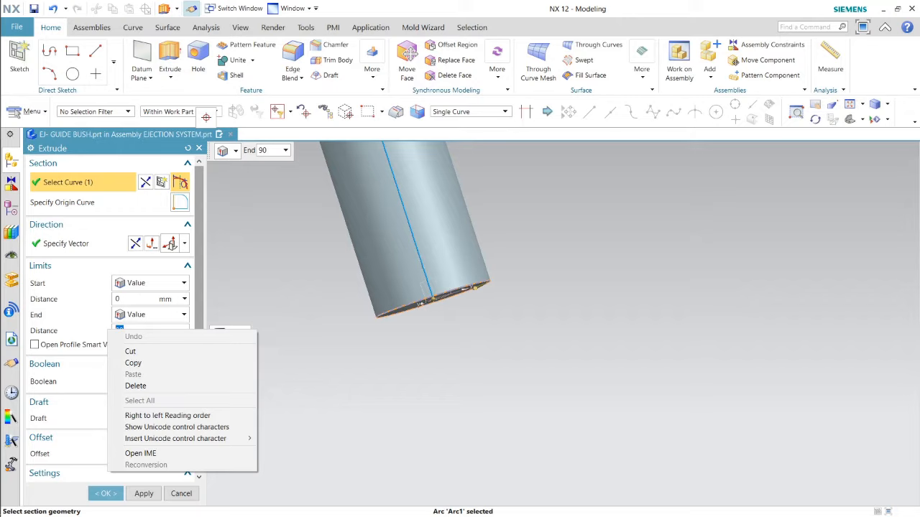
pyautogui.press('Escape')
pyautogui.click(123, 331)
pyautogui.press('BackSpace')
pyautogui.press('BackSpace')
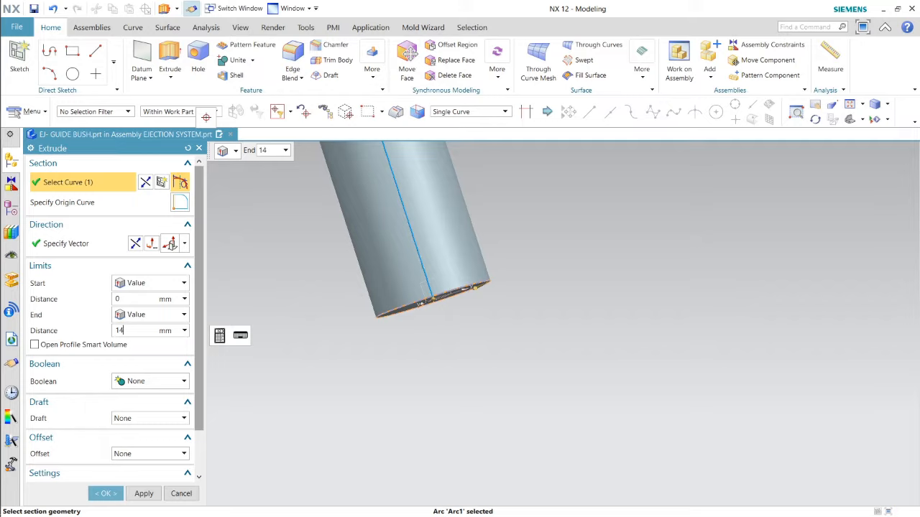
pyautogui.write('40')
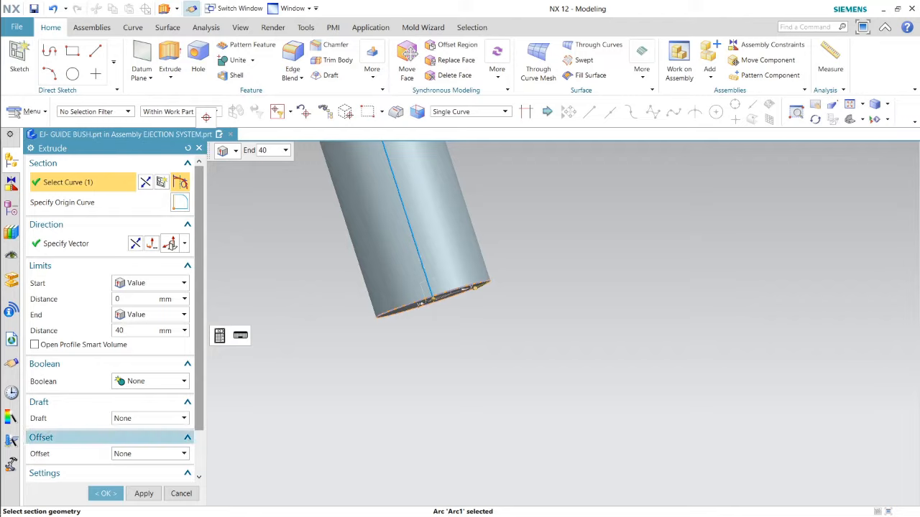
# Step: Give the guide bush extrusion a two-sided offset with an end value of 0 mm
pyautogui.click(150, 453)
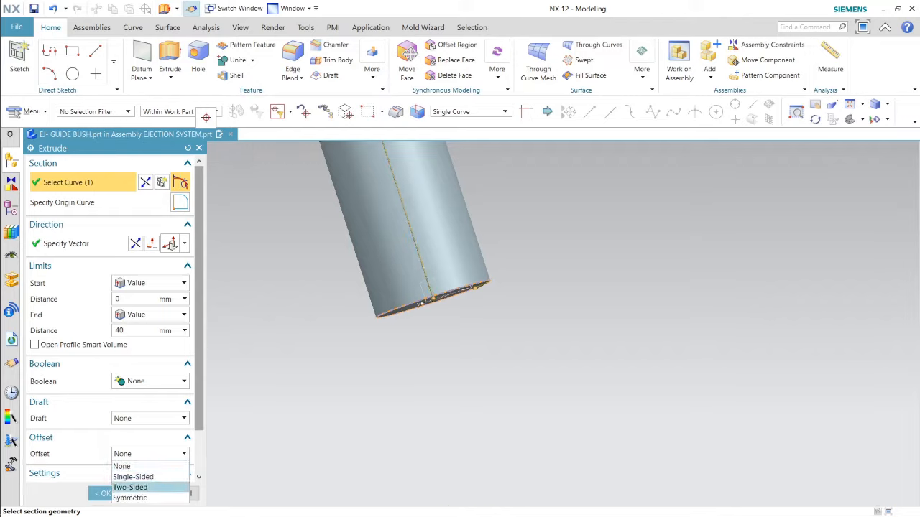
pyautogui.click(130, 487)
pyautogui.scroll(-4, 431, 345)
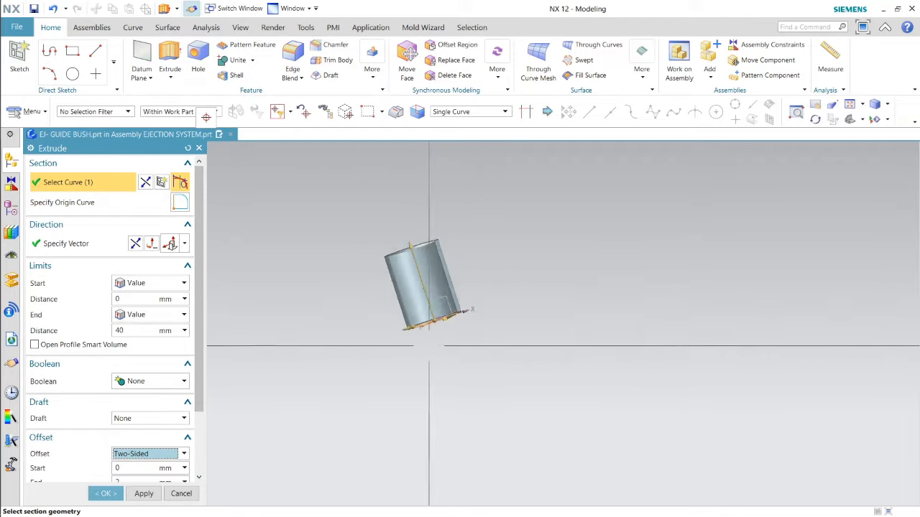
pyautogui.moveTo(506, 287); pyautogui.dragTo(508, 341, button='middle')
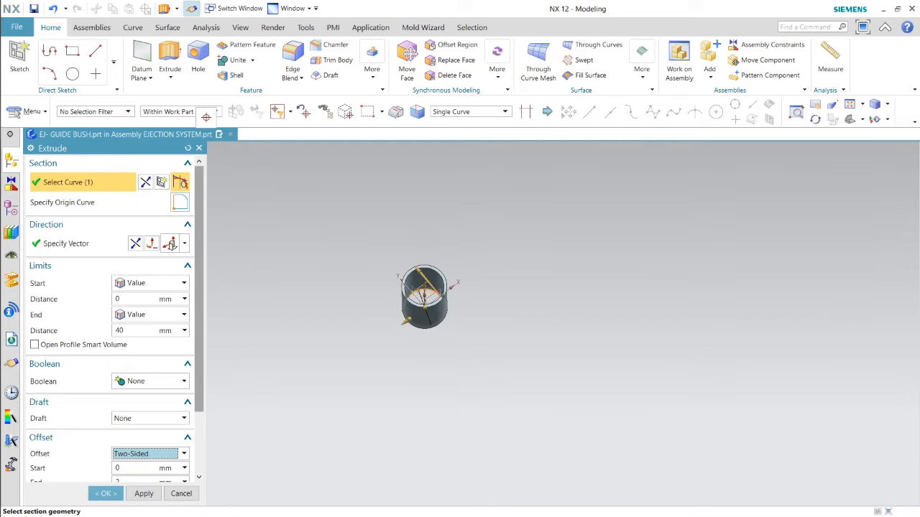
pyautogui.scroll(-1, 115, 473)
pyautogui.click(120, 454)
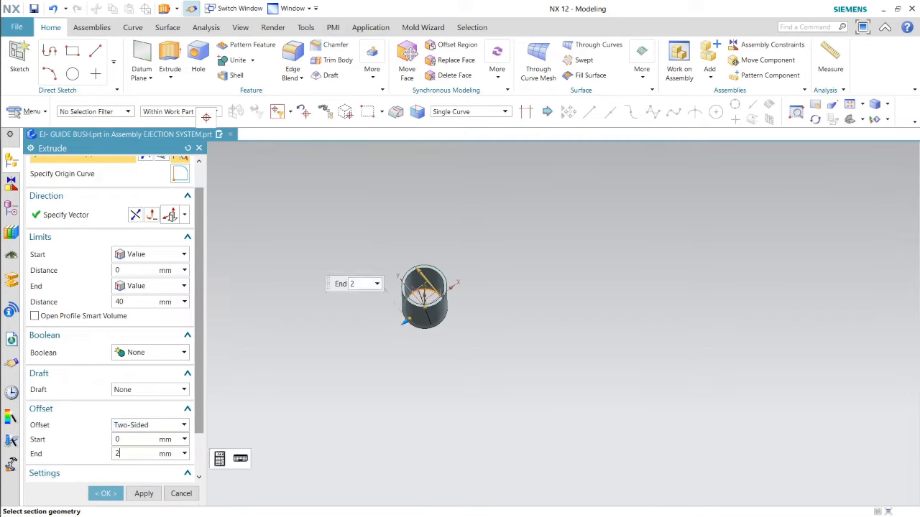
pyautogui.doubleClick(118, 453)
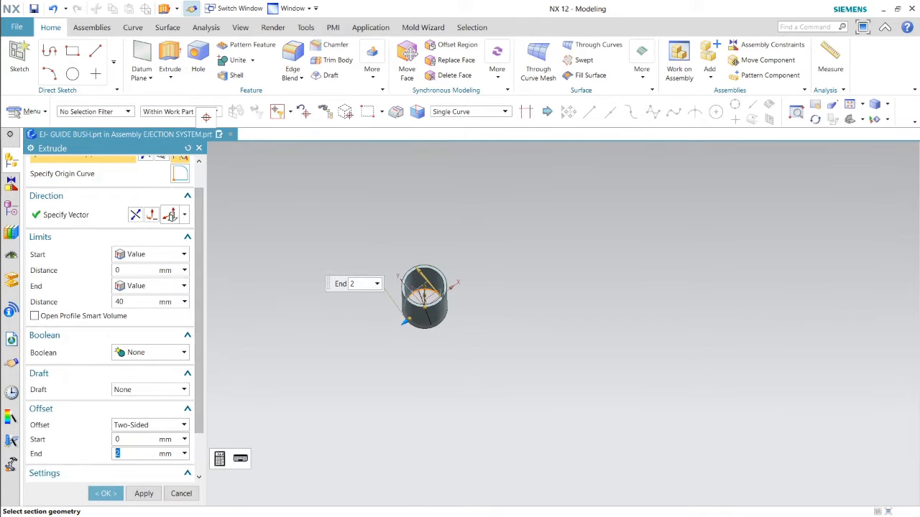
pyautogui.write('0')
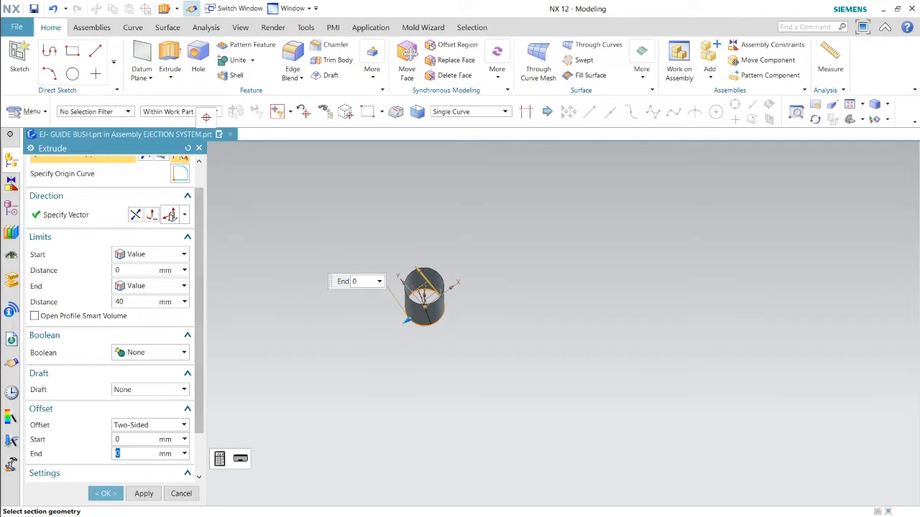
# Step: Set the start of the two-sided offset to -4 mm and finish the tubular extrusion
pyautogui.click(123, 439)
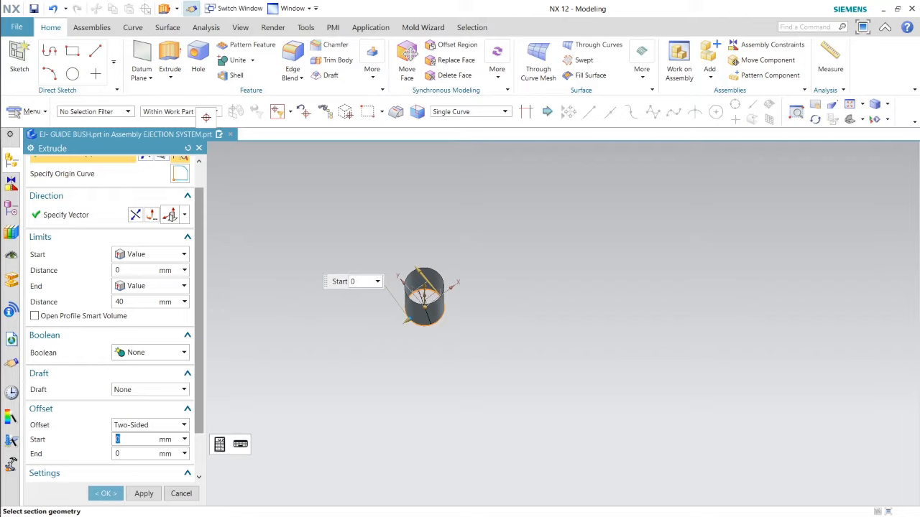
pyautogui.write('-4')
pyautogui.press('Return')
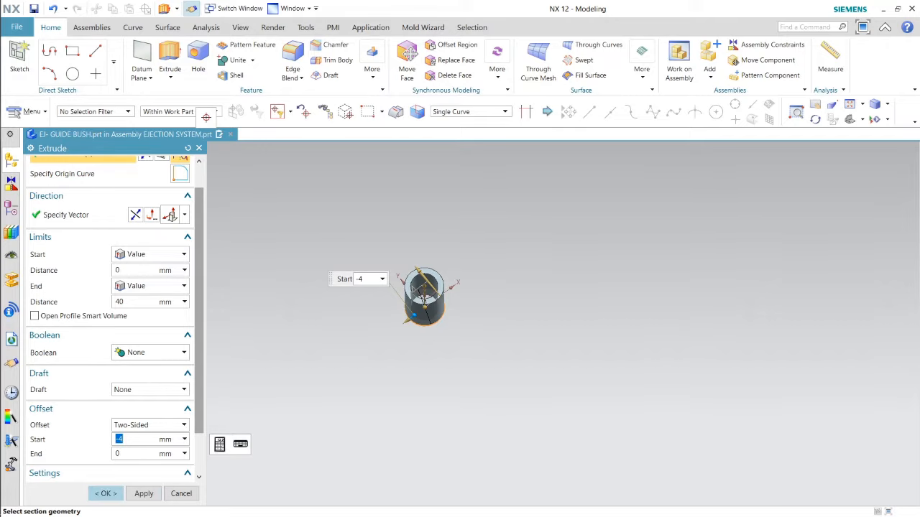
pyautogui.click(106, 494)
pyautogui.scroll(3, 504, 311)
pyautogui.moveTo(469, 309); pyautogui.dragTo(404, 338, button='middle')
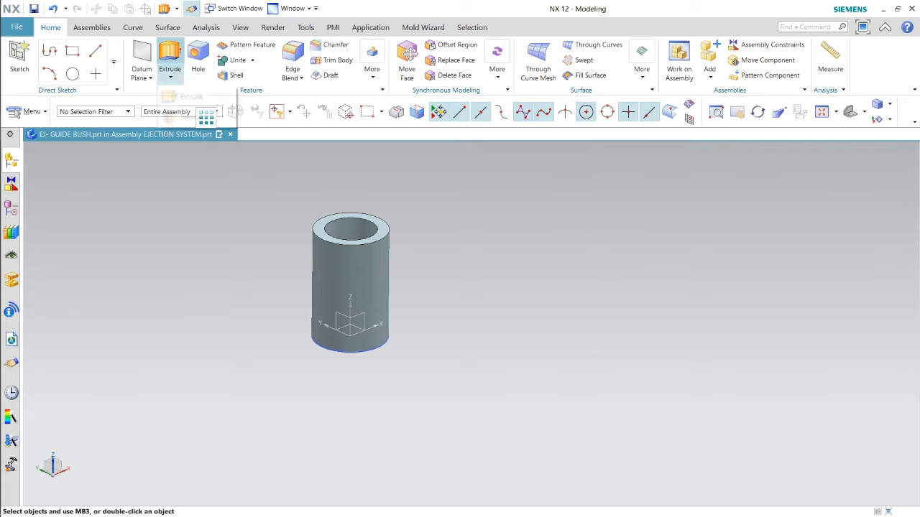
# Step: Set up an extrusion of the bush's outer top edge, reversed into the body, starting at 20 mm and ending at 25 mm
pyautogui.click(253, 59)
pyautogui.click(170, 61)
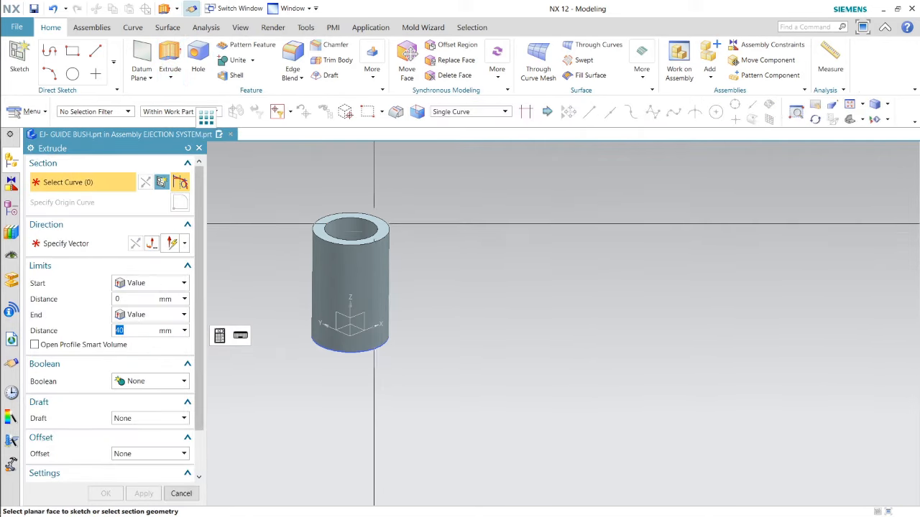
pyautogui.click(382, 238)
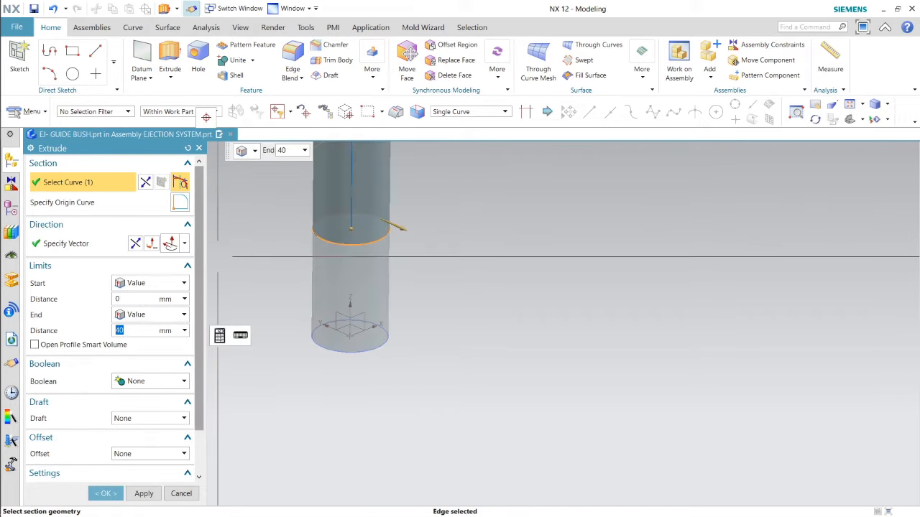
pyautogui.click(151, 244)
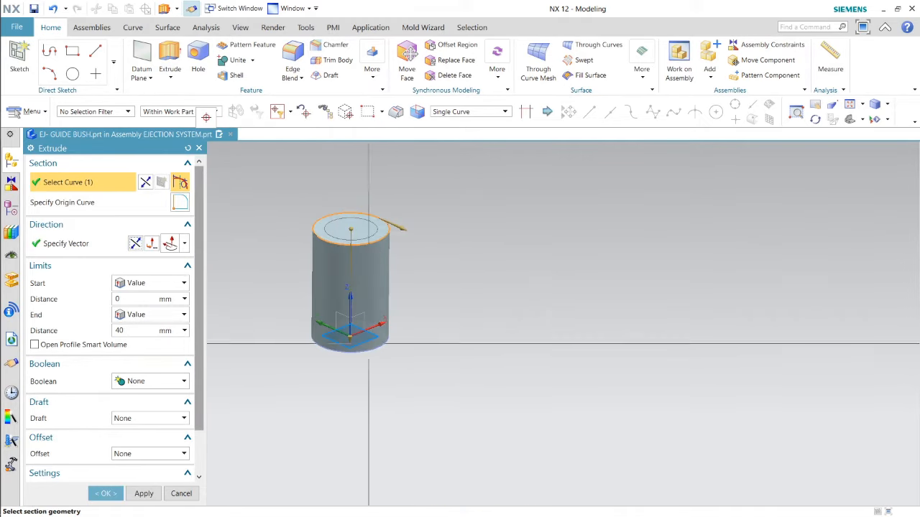
pyautogui.click(126, 299)
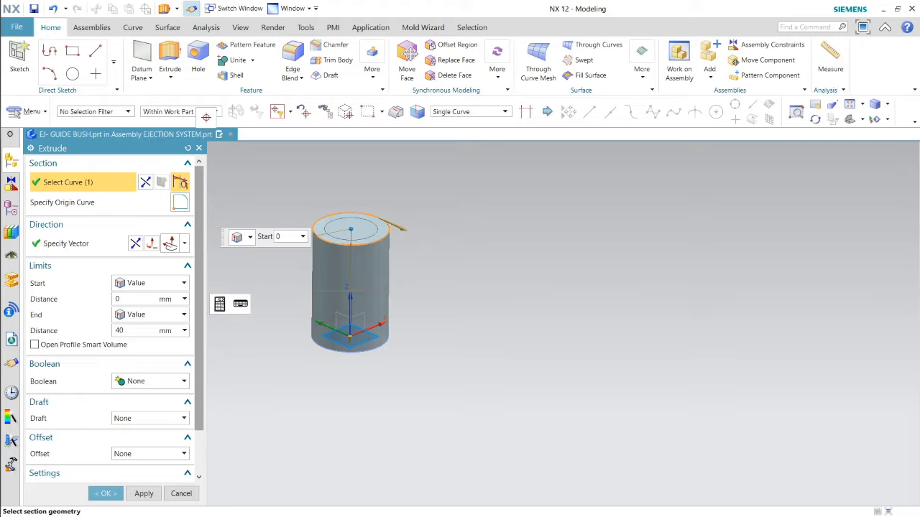
pyautogui.doubleClick(121, 299)
pyautogui.write('20.')
pyautogui.press('Return')
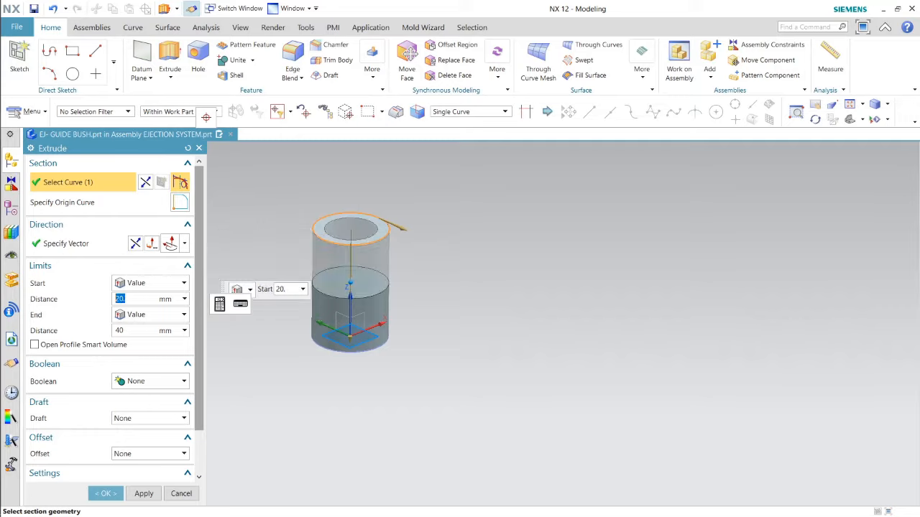
pyautogui.press('Tab')
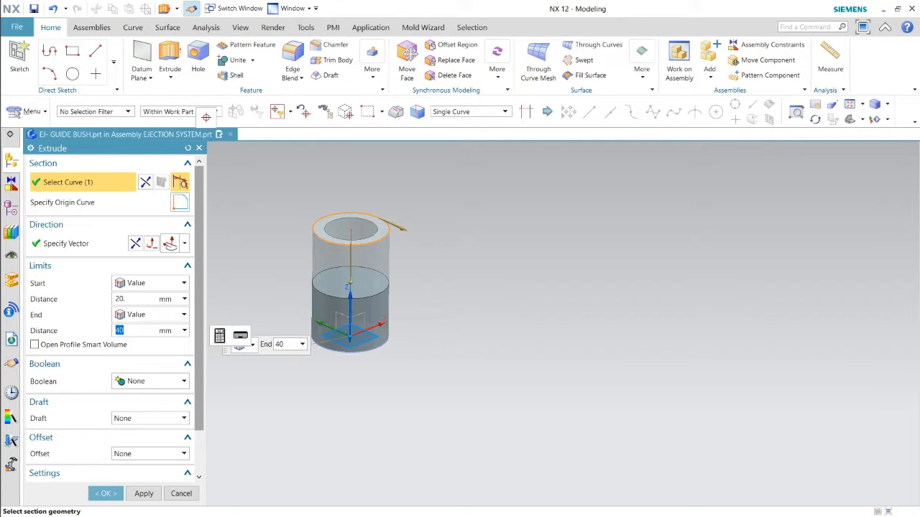
pyautogui.write('25')
pyautogui.press('Return')
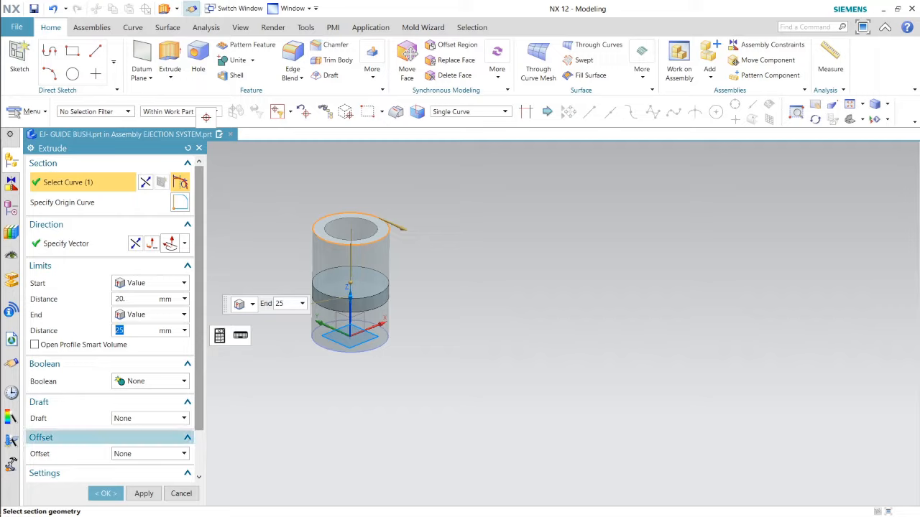
# Step: Apply a single-sided offset of 1.5 mm to the extrusion and create the collar around the bush
pyautogui.click(149, 453)
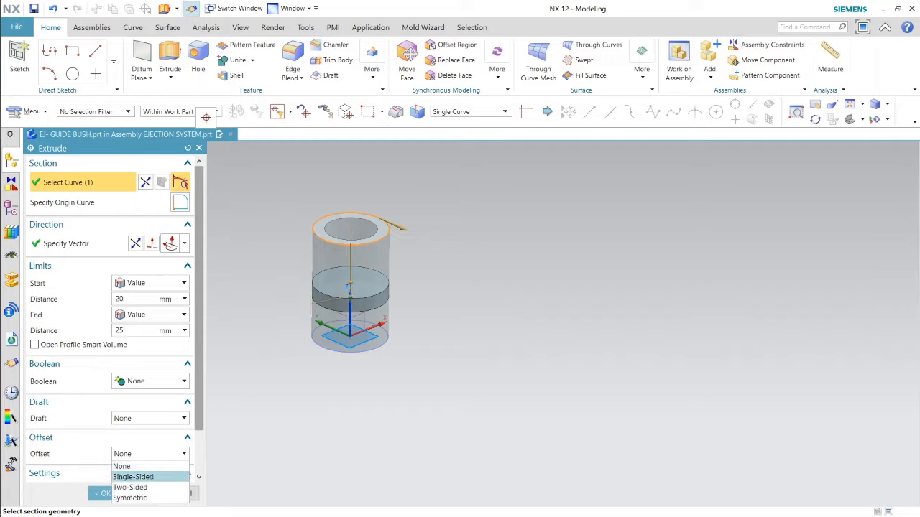
pyautogui.click(134, 475)
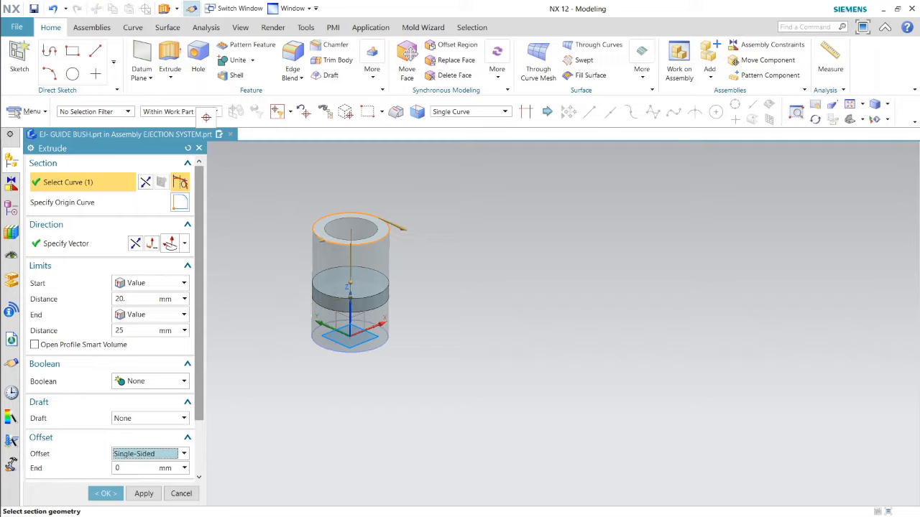
pyautogui.click(135, 469)
pyautogui.doubleClick(133, 468)
pyautogui.write('1.5')
pyautogui.press('Return')
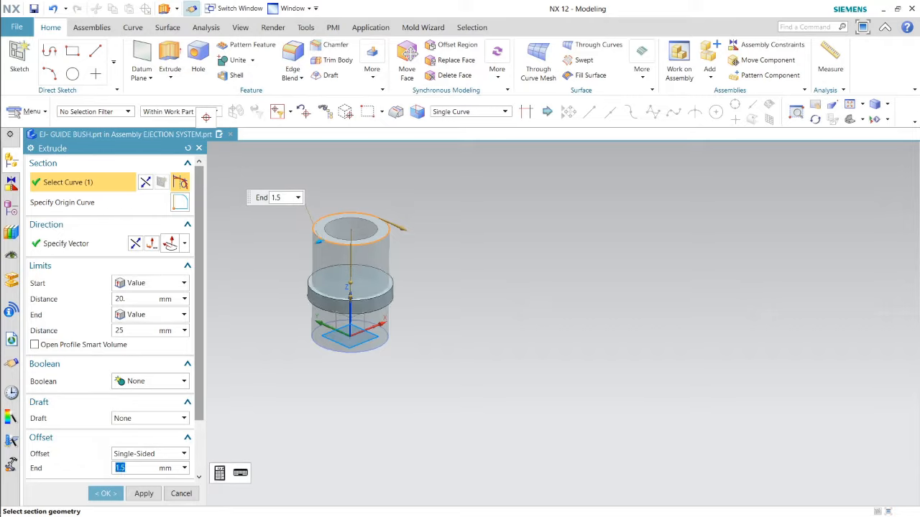
pyautogui.press('Return')
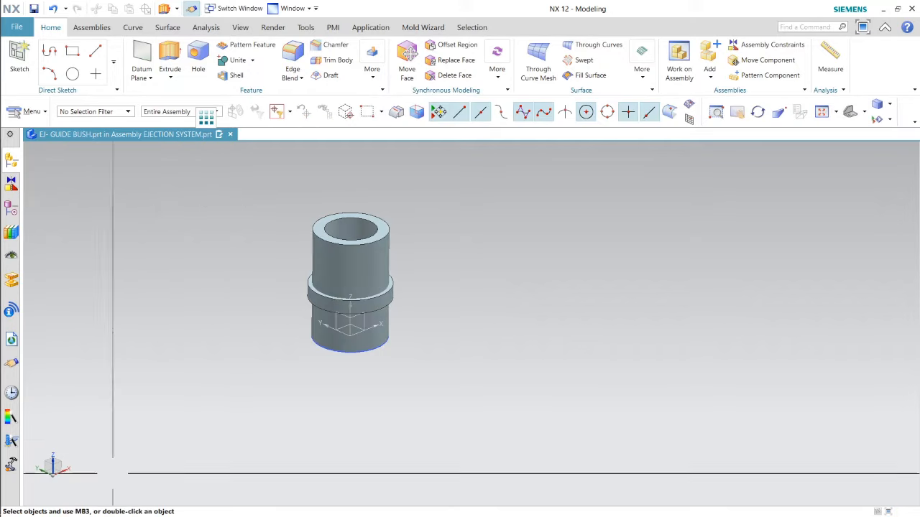
# Step: Unite the collar with the guide bush, using the tubular body as the target
pyautogui.click(237, 60)
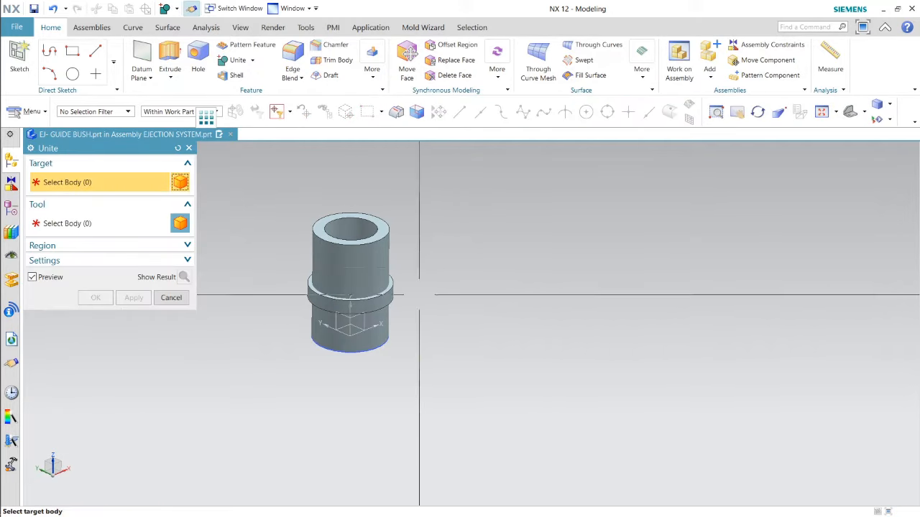
pyautogui.click(378, 332)
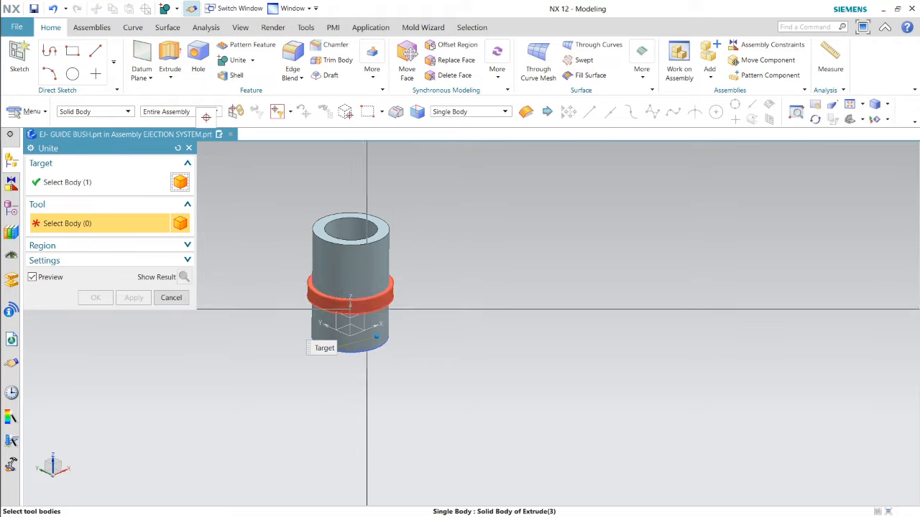
pyautogui.click(388, 296)
pyautogui.click(95, 297)
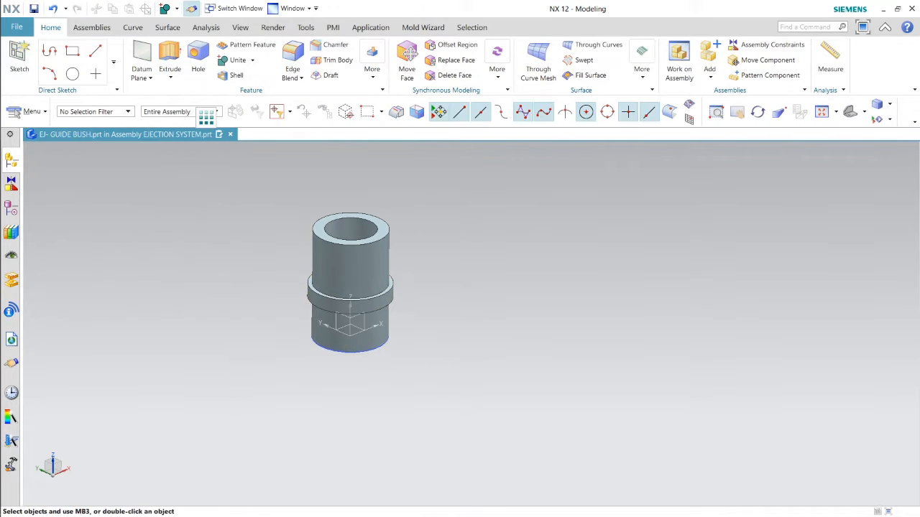
# Step: Open the bore through the collar by replacing the upper face of the disc inside it with the disc's lower face
pyautogui.click(456, 60)
pyautogui.moveTo(338, 226); pyautogui.dragTo(353, 279, button='middle')
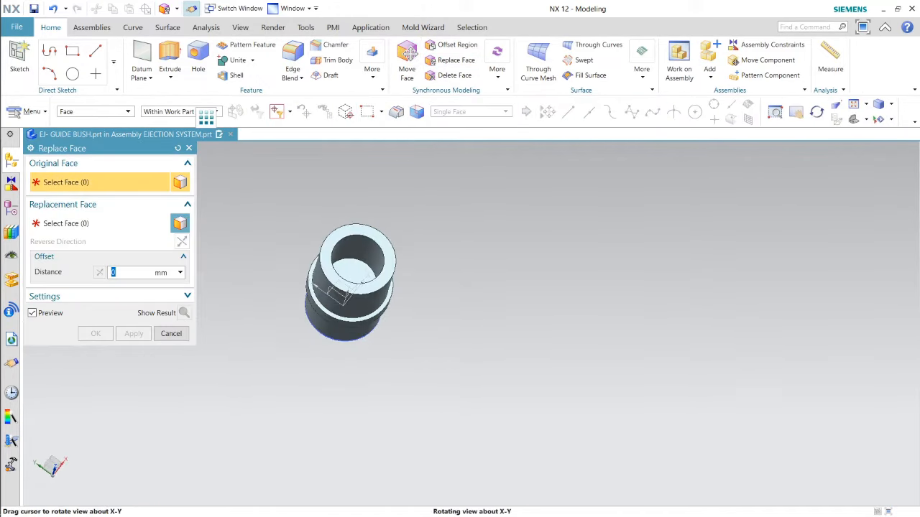
pyautogui.click(353, 279)
pyautogui.middleClick(440, 382)
pyautogui.moveTo(440, 382); pyautogui.dragTo(432, 280, button='middle')
pyautogui.click(351, 284)
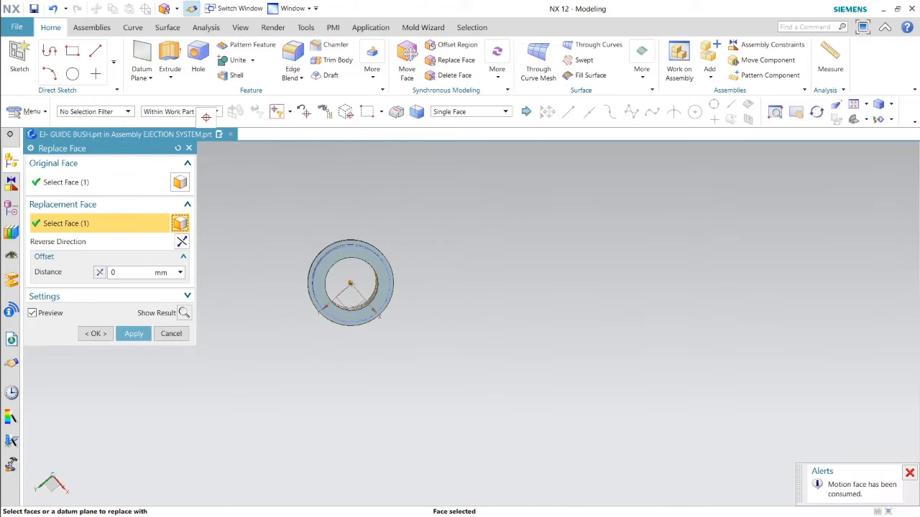
pyautogui.click(96, 333)
pyautogui.moveTo(367, 294); pyautogui.dragTo(399, 442, button='middle')
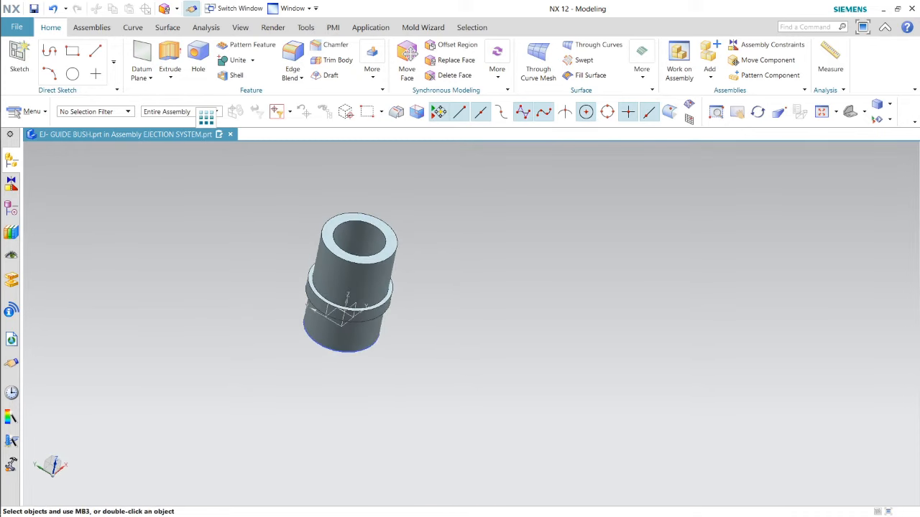
# Step: Make the REST BUTTON component the work part and hide the EJ- GUIDE BUSH component
pyautogui.moveTo(12, 207)
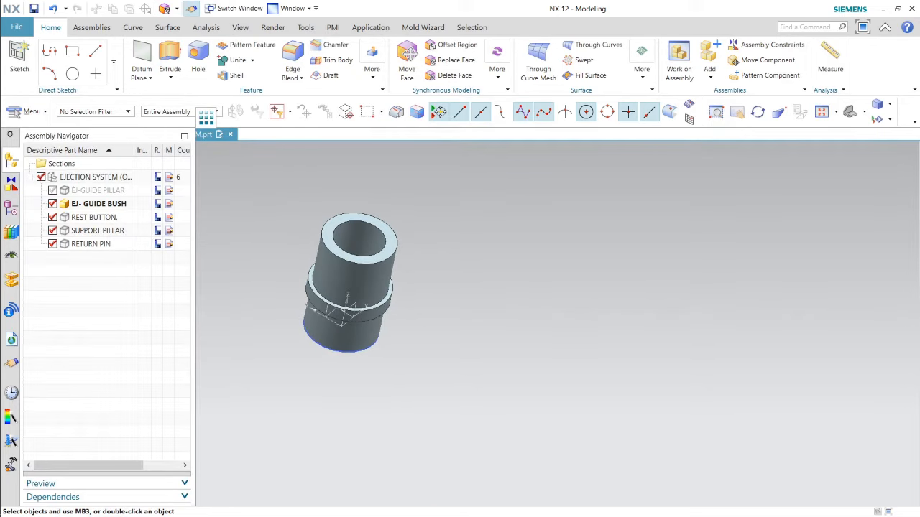
pyautogui.rightClick(94, 217)
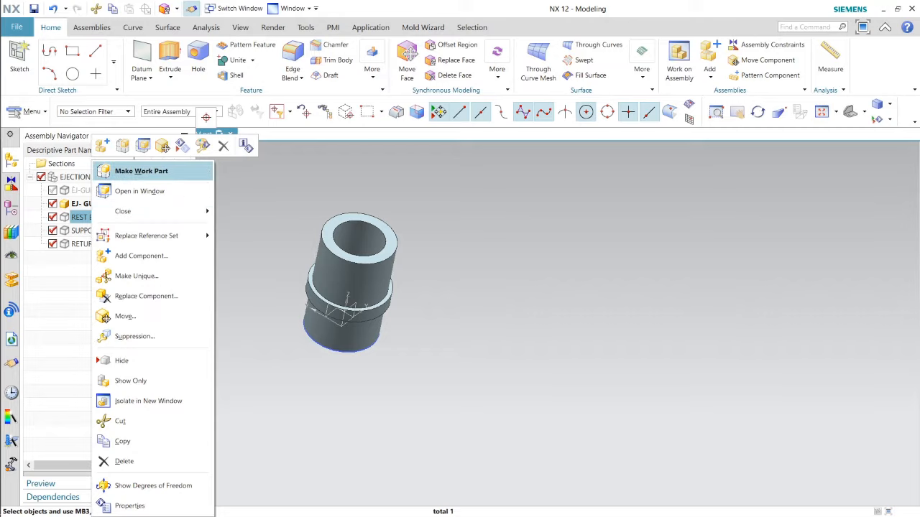
pyautogui.click(165, 171)
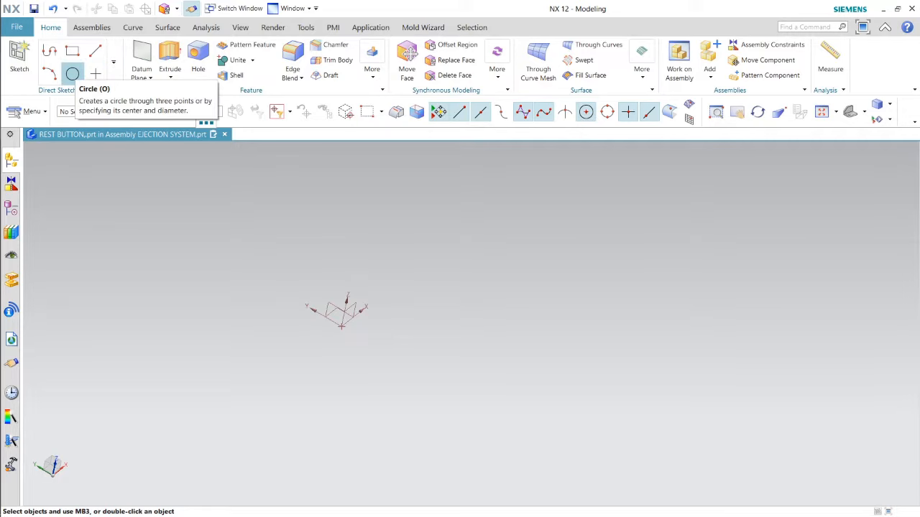
pyautogui.click(19, 56)
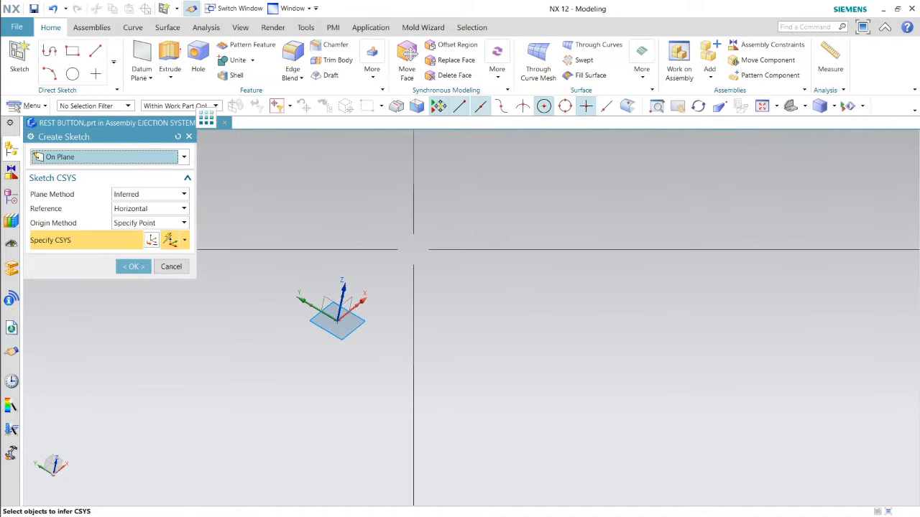
pyautogui.click(337, 295)
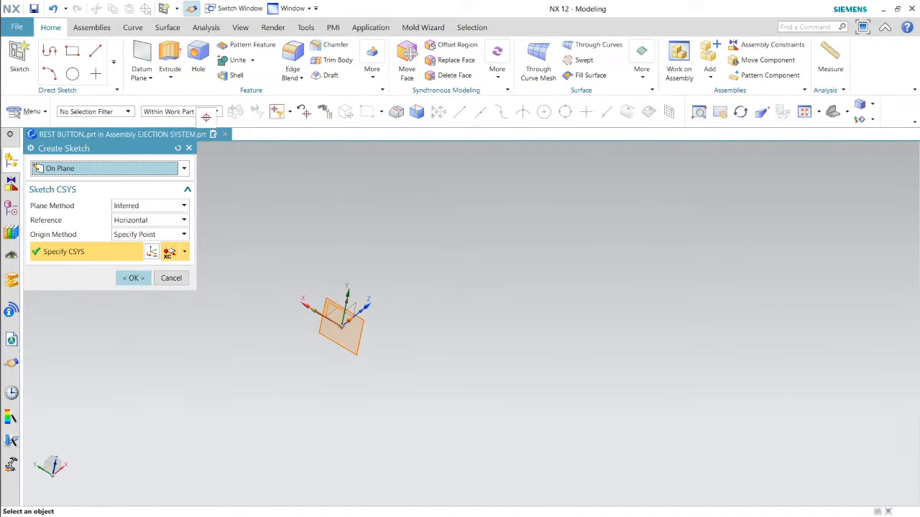
pyautogui.middleClick(337, 294)
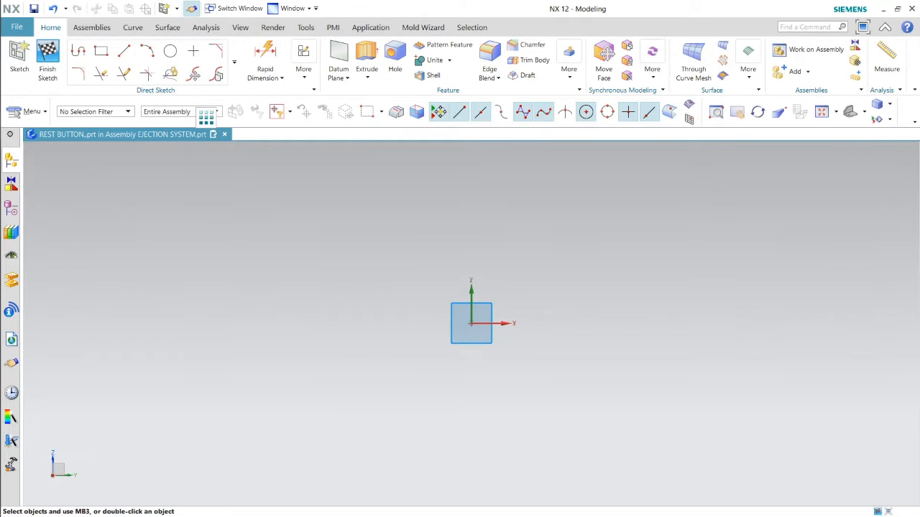
pyautogui.click(47, 62)
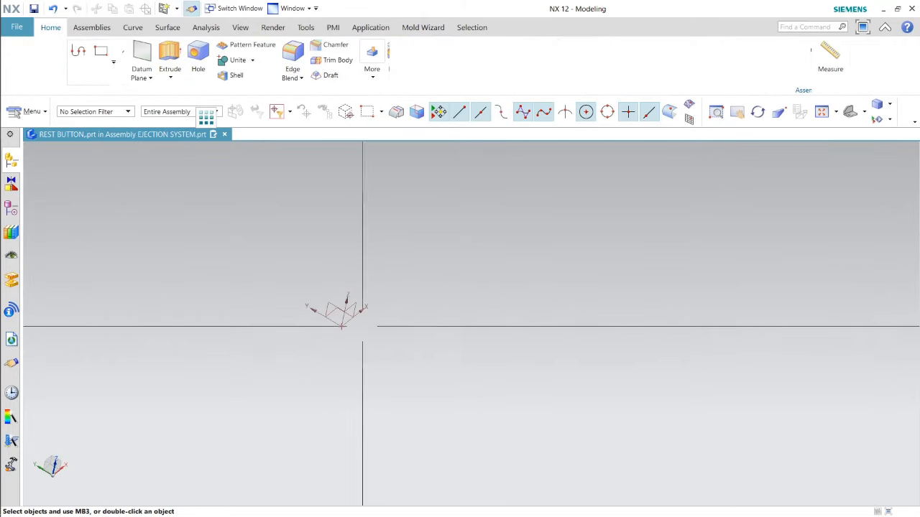
# Step: Sketch a 22 mm diameter circle centred on the origin of the XY plane and finish the sketch
pyautogui.moveTo(367, 333); pyautogui.dragTo(393, 362, button='middle')
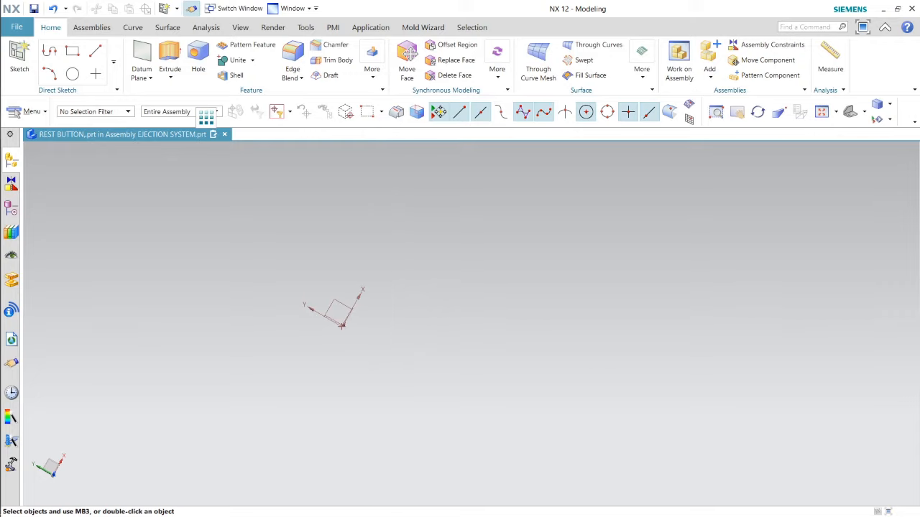
pyautogui.click(19, 58)
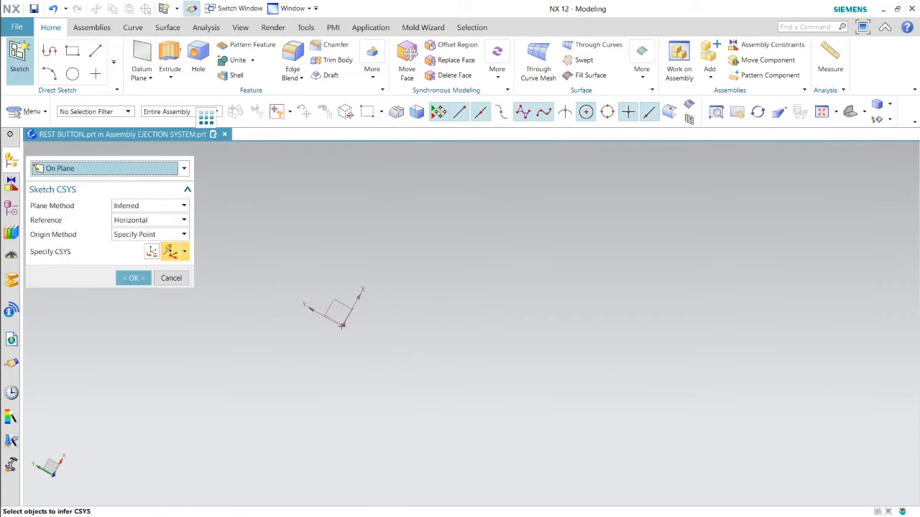
pyautogui.click(329, 299)
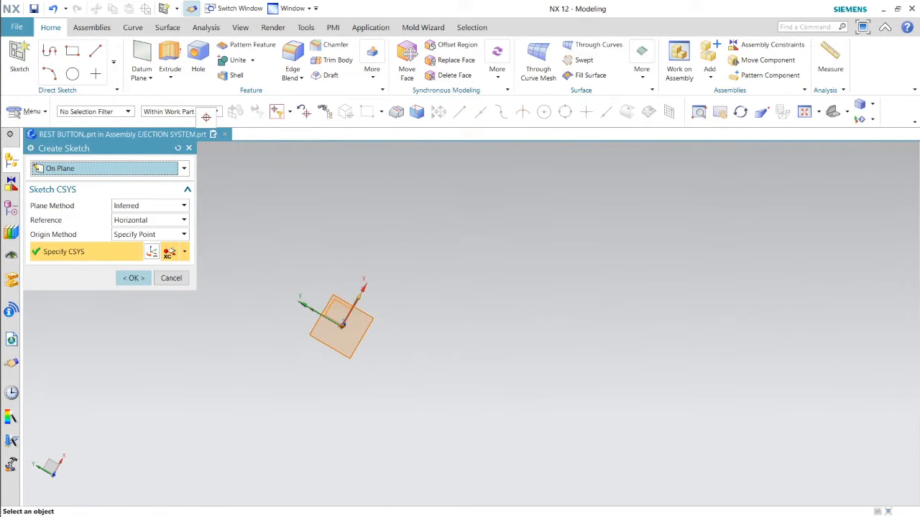
pyautogui.click(133, 278)
pyautogui.click(171, 51)
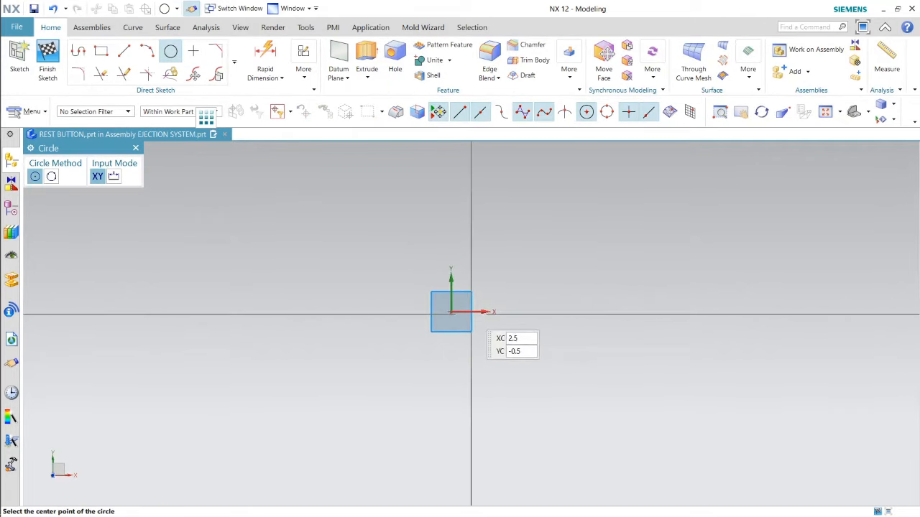
pyautogui.click(451, 311)
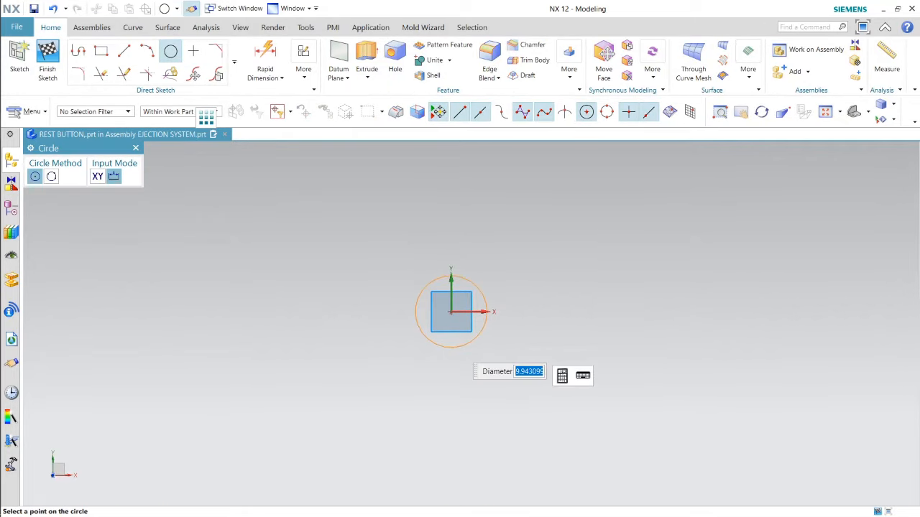
pyautogui.write('22')
pyautogui.press('Return')
pyautogui.press('Escape')
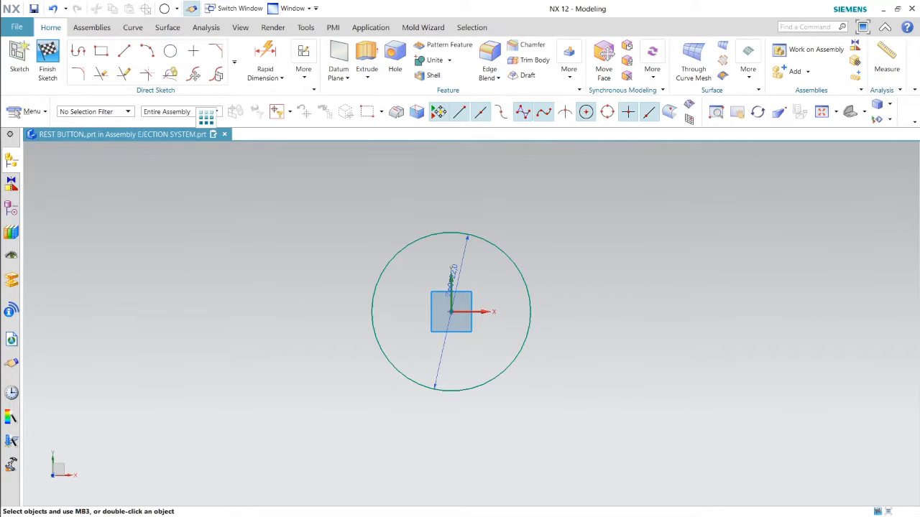
pyautogui.click(47, 68)
# Step: Extrude the circle upward from 0 to 5 mm without a Boolean to form the rest button disc
pyautogui.moveTo(506, 276); pyautogui.dragTo(499, 233, button='middle')
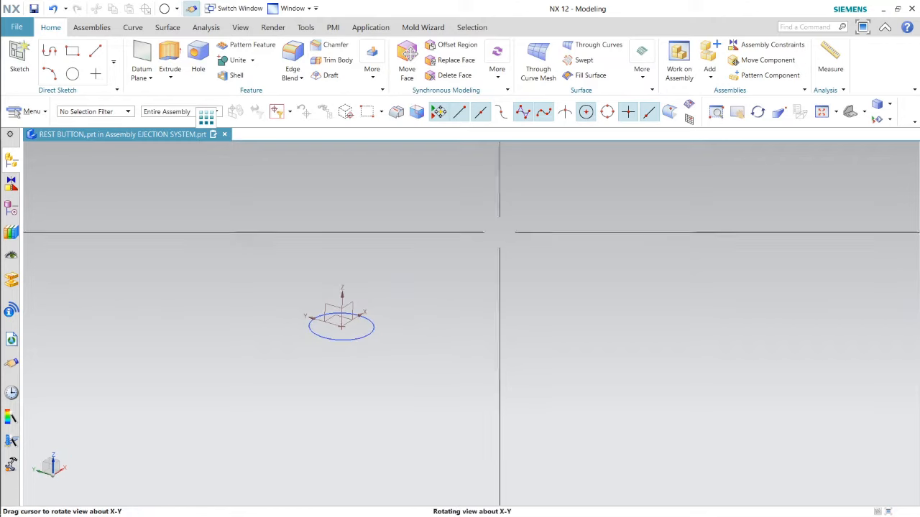
pyautogui.click(170, 61)
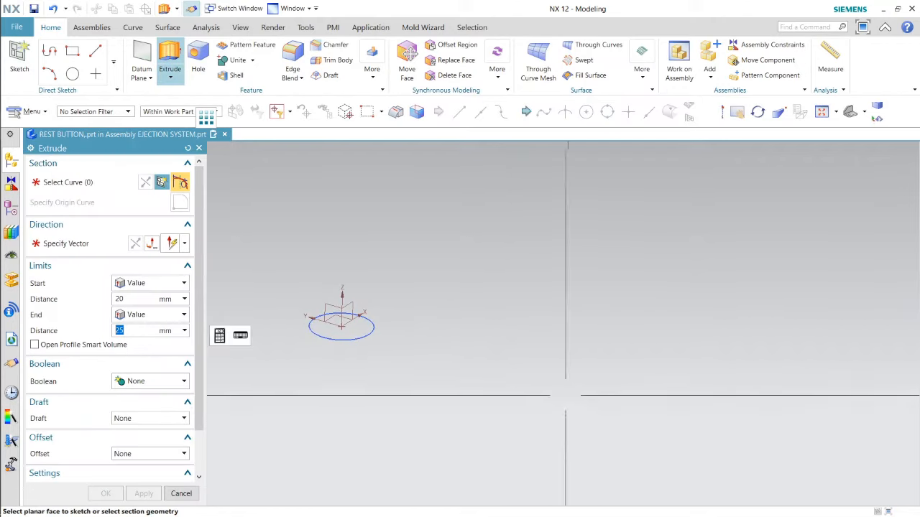
pyautogui.click(353, 340)
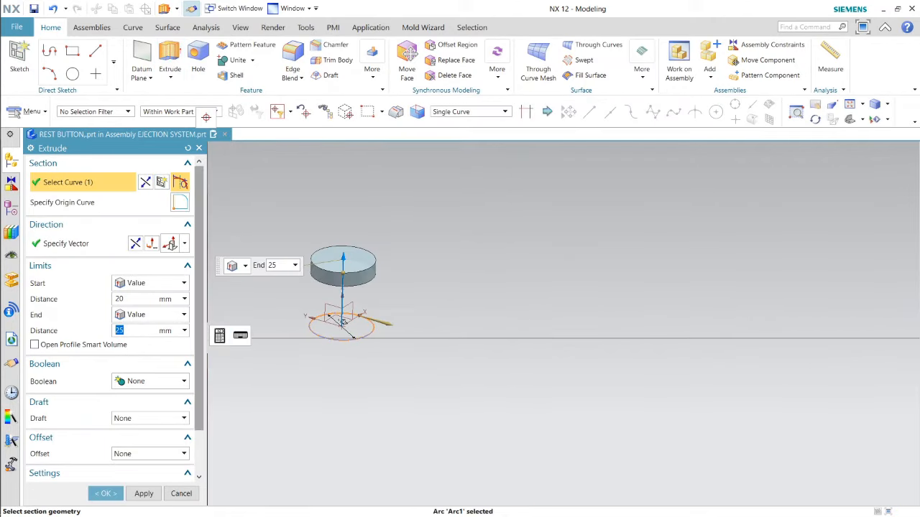
pyautogui.doubleClick(124, 299)
pyautogui.write('0')
pyautogui.press('Tab')
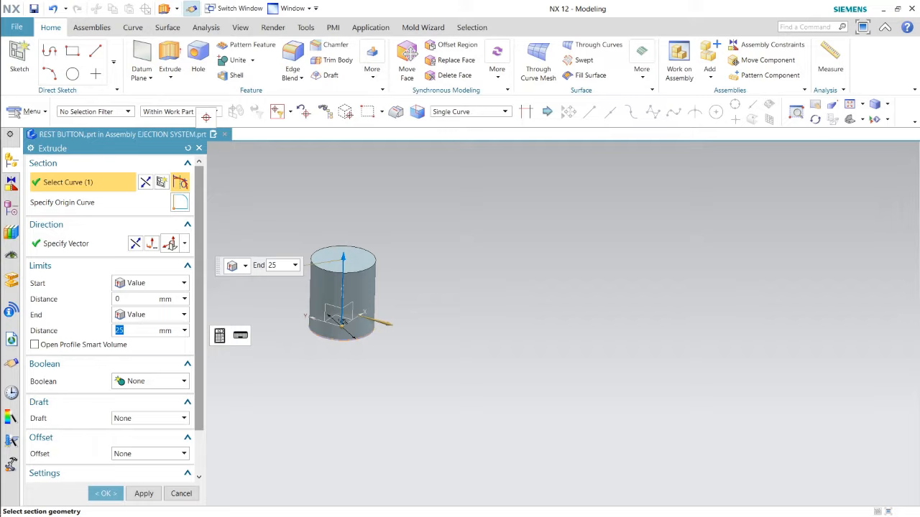
pyautogui.rightClick(128, 330)
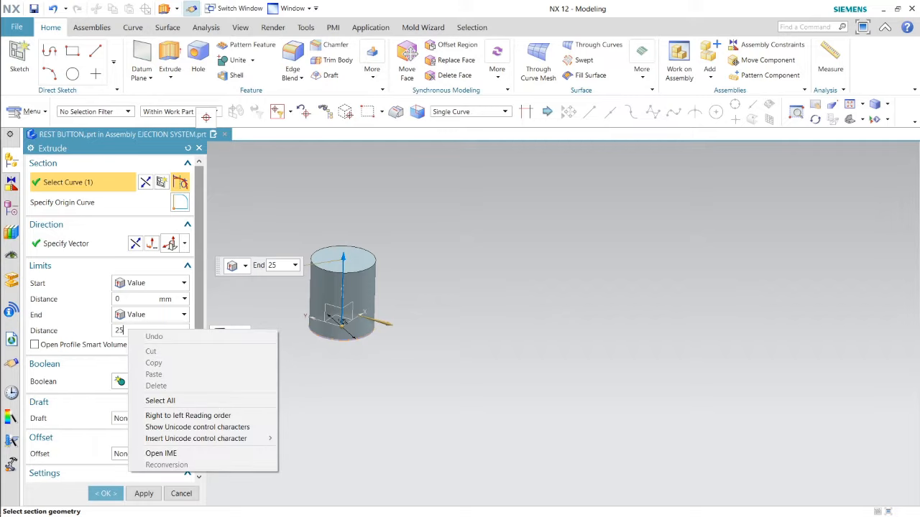
pyautogui.doubleClick(123, 331)
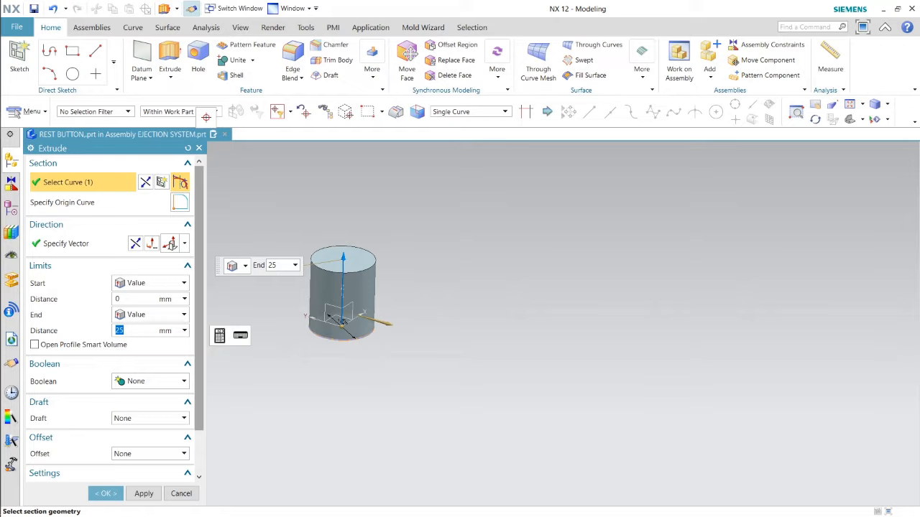
pyautogui.press('Return')
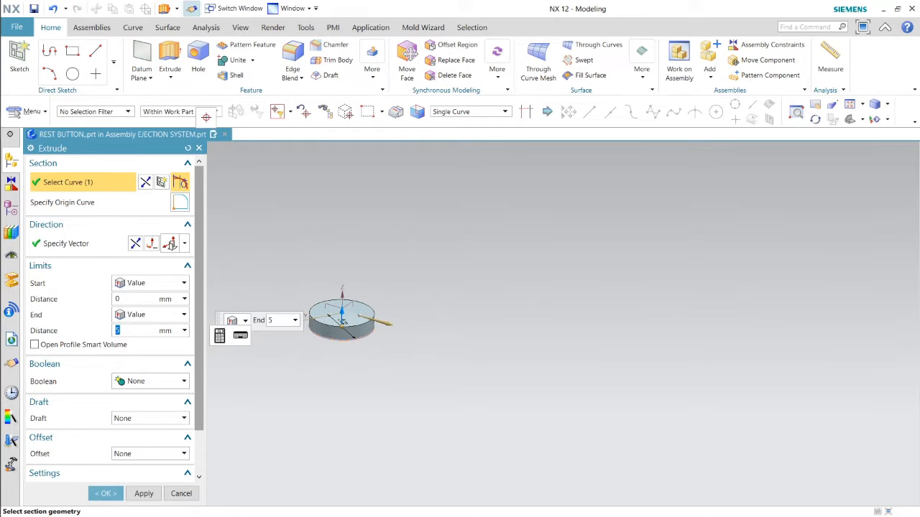
pyautogui.click(105, 494)
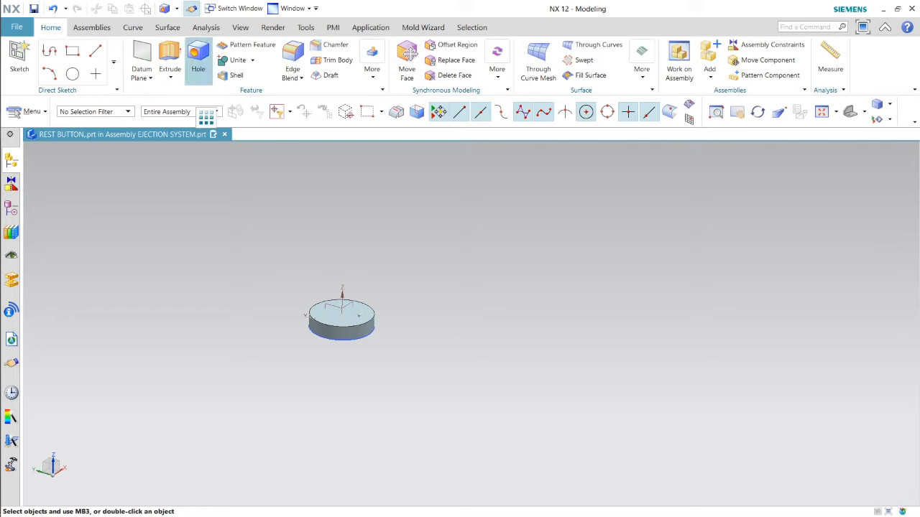
# Step: Create a countersunk Hole Series hole for an M5 socket flat head screw at the centre of the disc's upper face
pyautogui.click(197, 61)
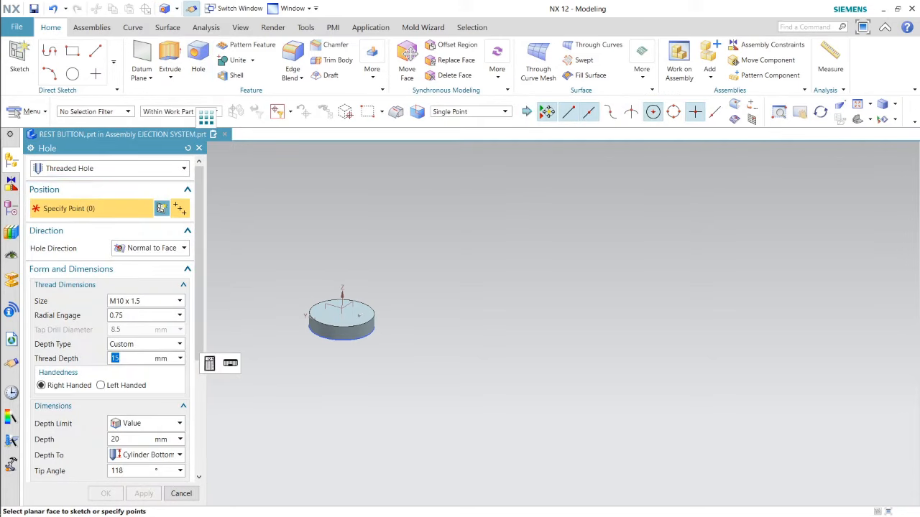
pyautogui.click(110, 168)
pyautogui.click(79, 237)
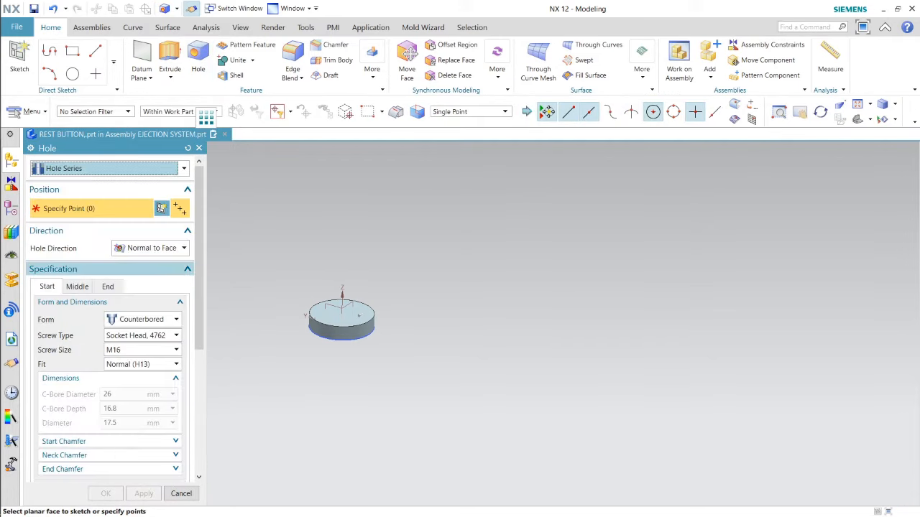
pyautogui.click(142, 319)
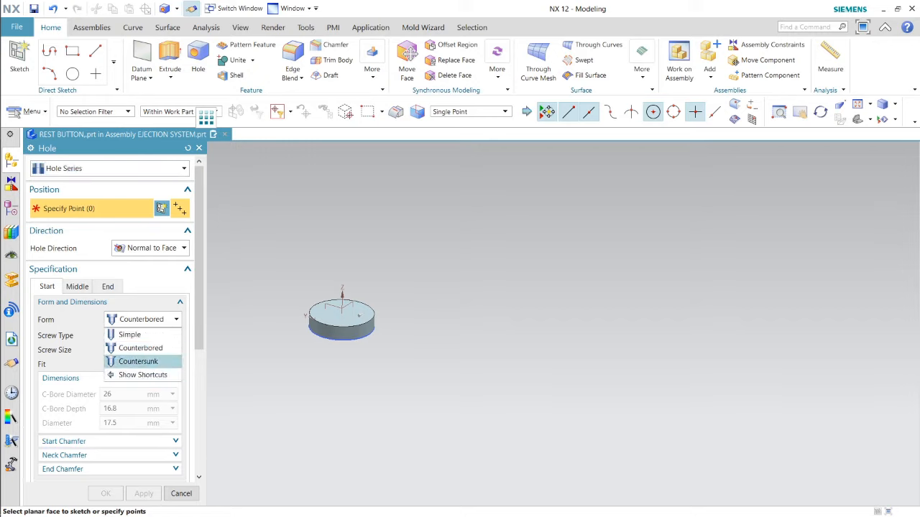
pyautogui.click(138, 361)
pyautogui.scroll(-3, 347, 311)
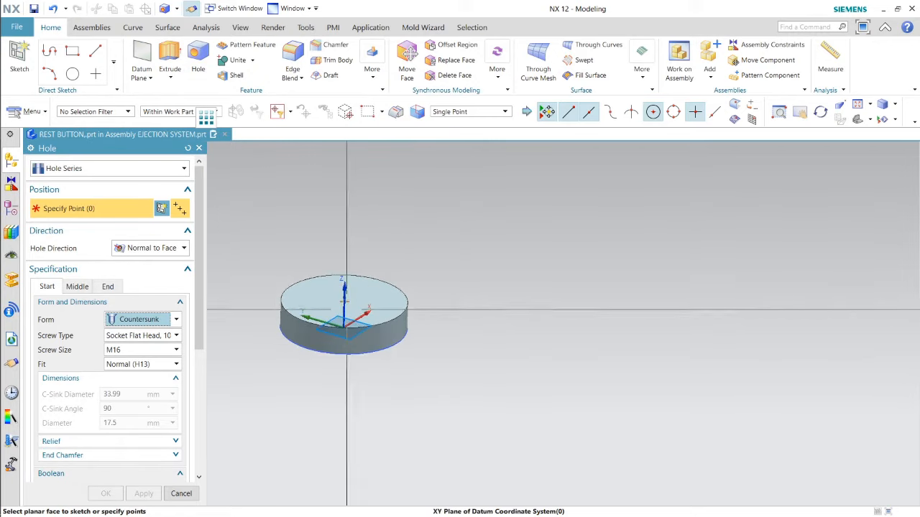
pyautogui.scroll(-2, 345, 308)
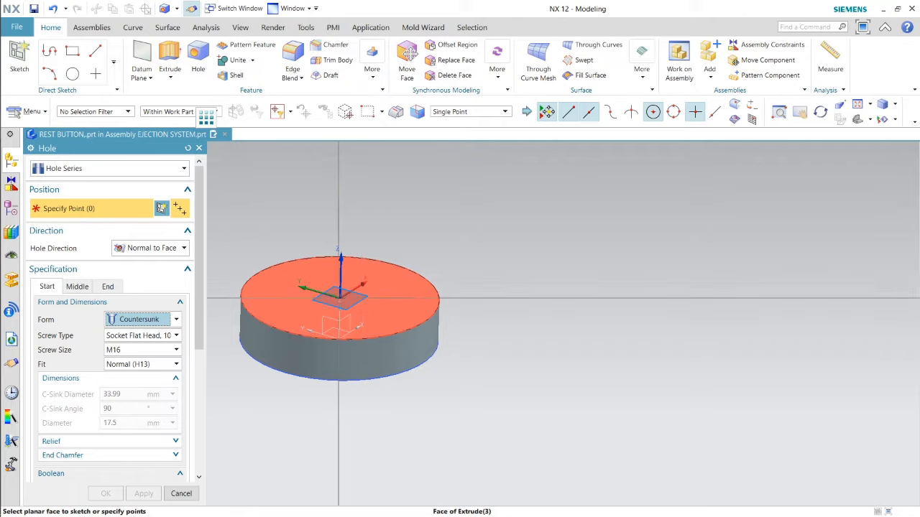
pyautogui.click(339, 298)
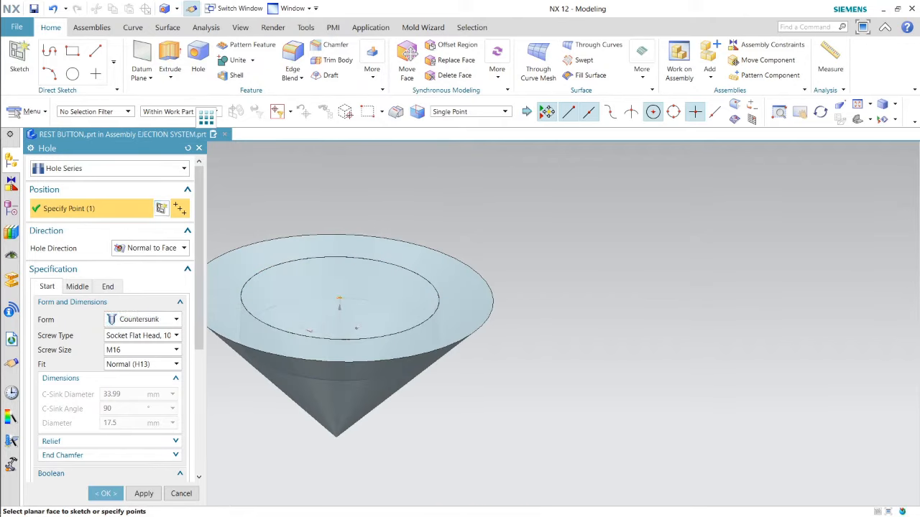
pyautogui.click(142, 350)
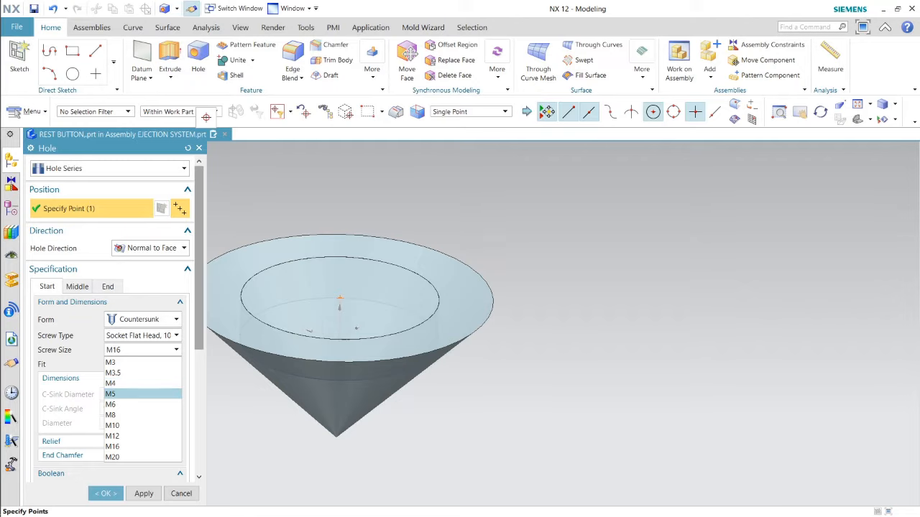
pyautogui.click(136, 394)
pyautogui.click(106, 494)
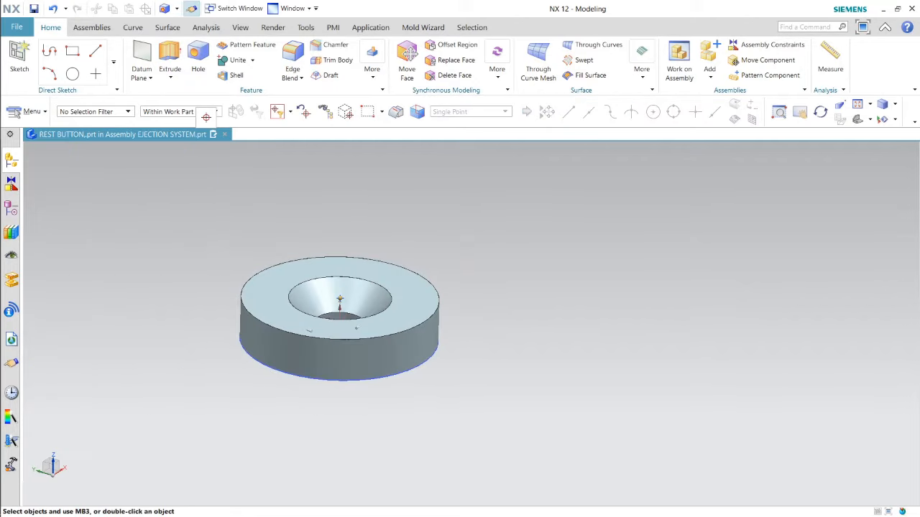
# Step: Chamfer the disc's upper and lower outer edges with a symmetric distance of 0.5 mm
pyautogui.scroll(-2, 460, 306)
pyautogui.moveTo(515, 305); pyautogui.dragTo(515, 403, button='middle')
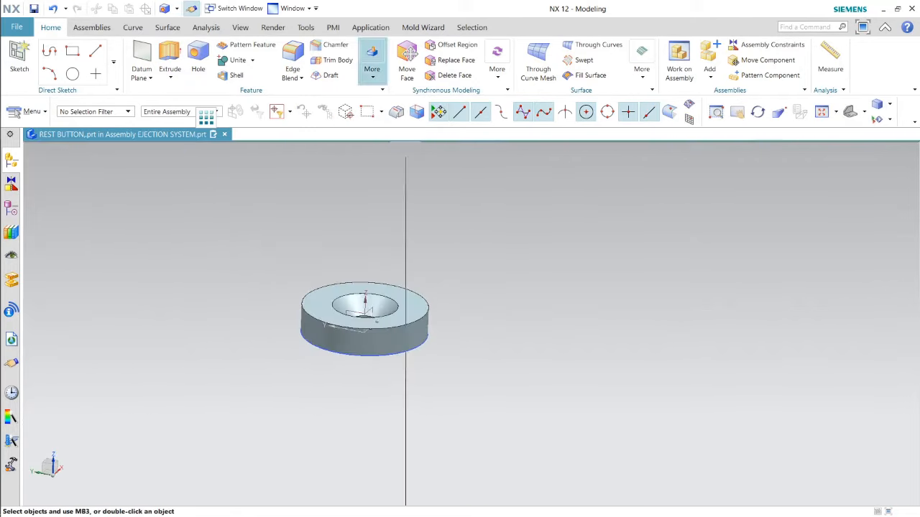
pyautogui.click(335, 44)
pyautogui.scroll(2, 316, 349)
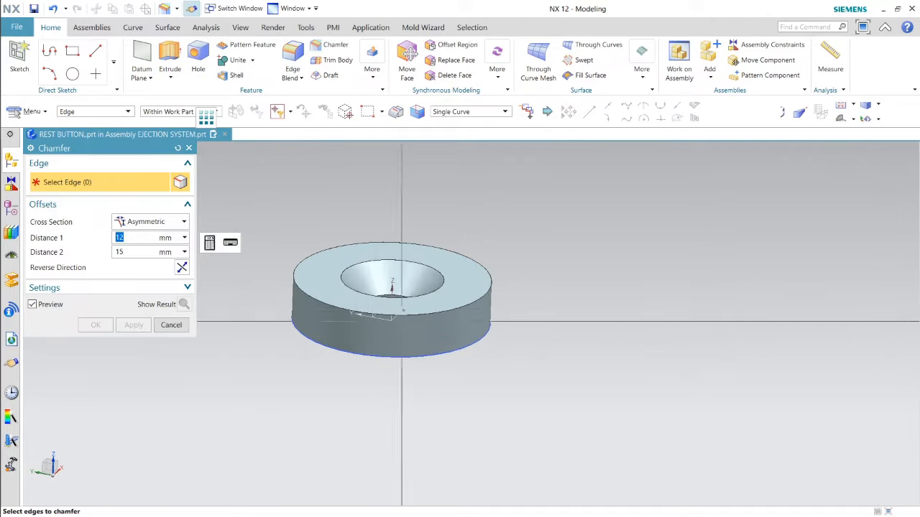
pyautogui.click(460, 307)
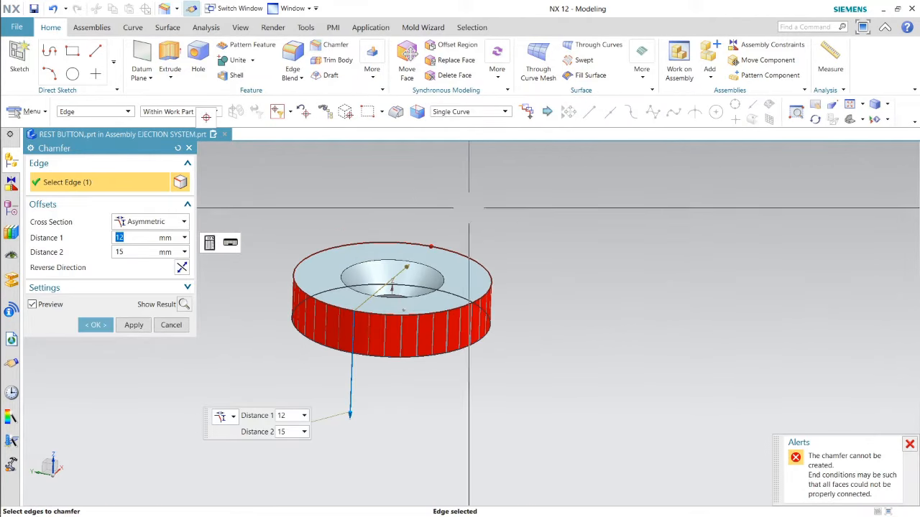
pyautogui.click(151, 221)
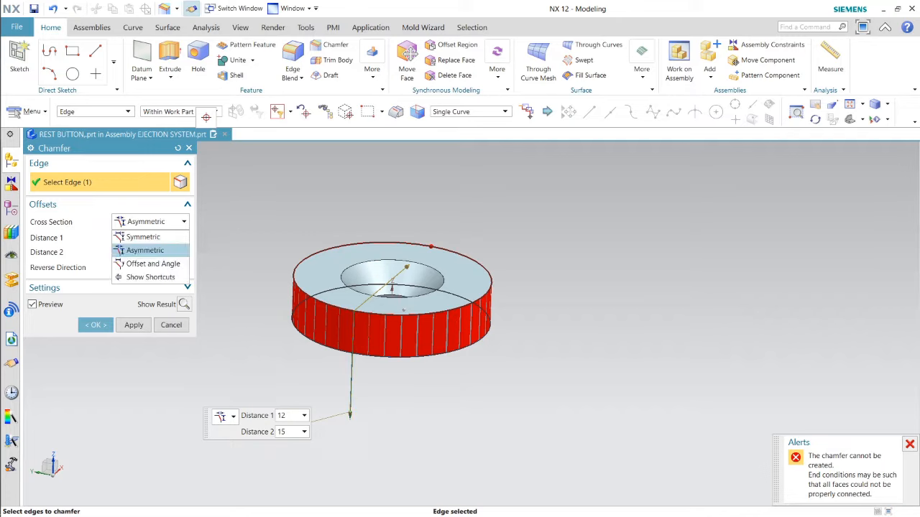
pyautogui.click(144, 232)
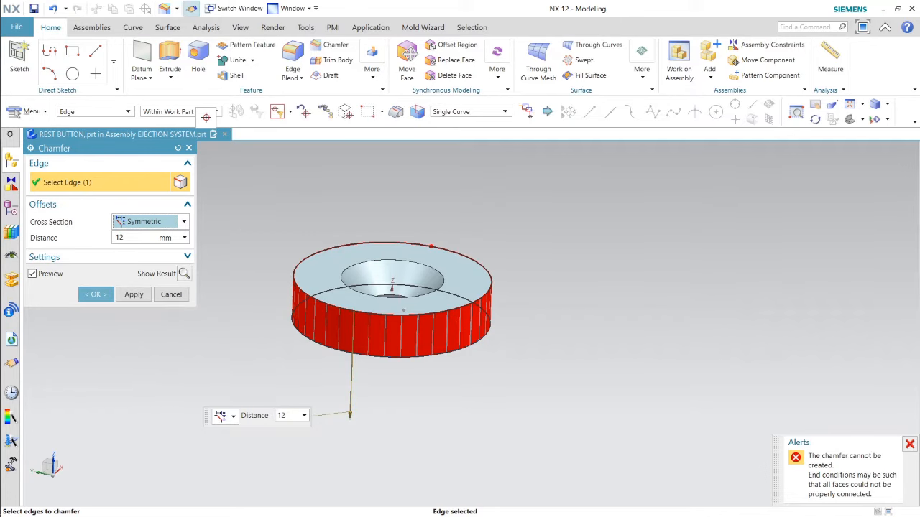
pyautogui.click(144, 237)
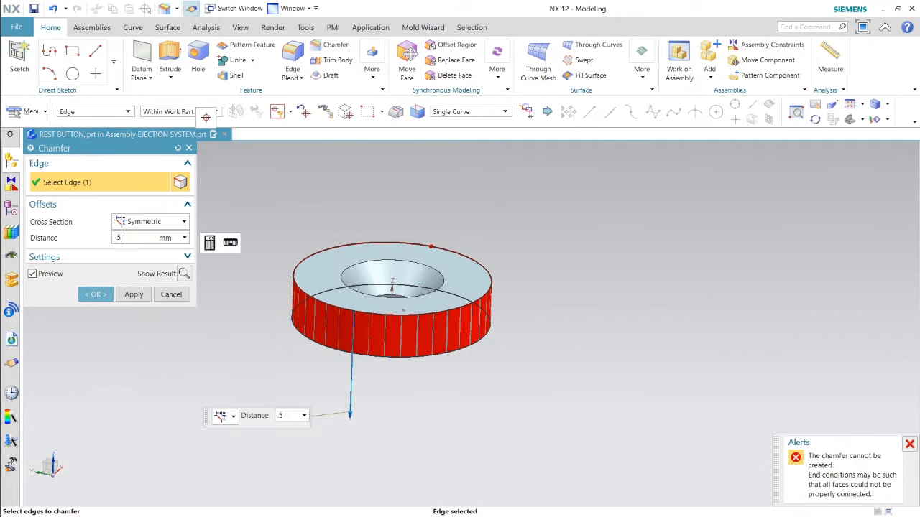
pyautogui.press('Return')
pyautogui.click(399, 357)
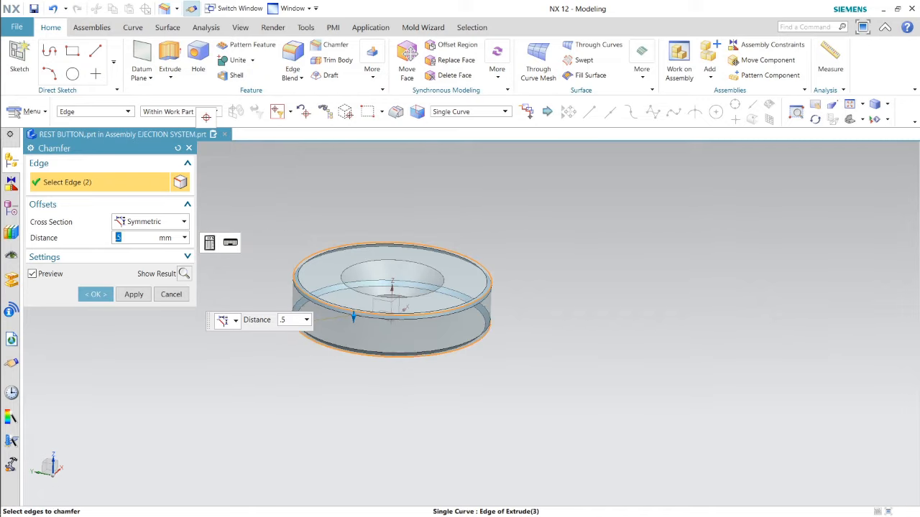
pyautogui.click(95, 294)
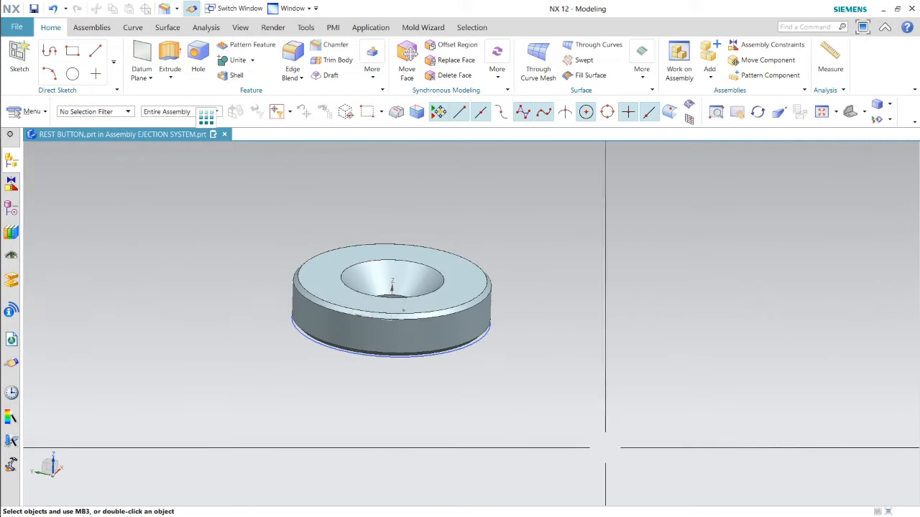
# Step: Hide the REST BUTTON component and make SUPPORT PILLAR the work part
pyautogui.click(11, 159)
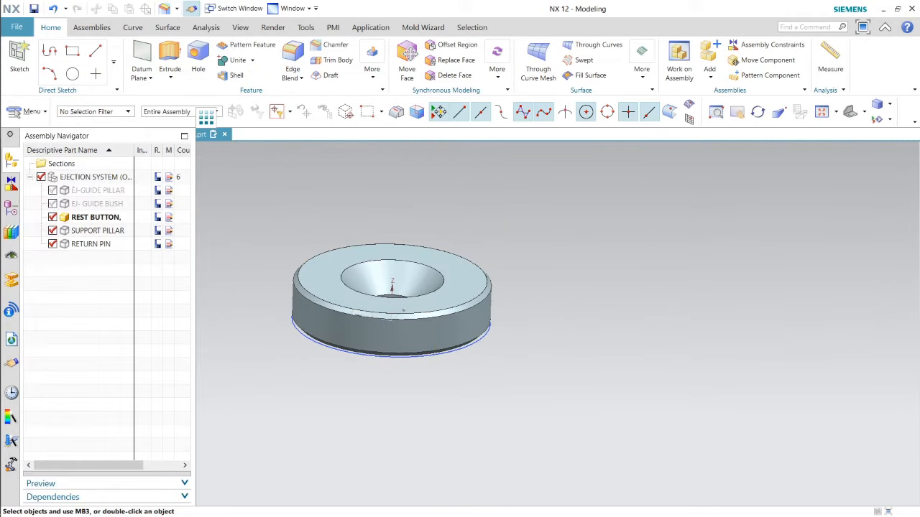
pyautogui.click(53, 217)
pyautogui.click(97, 230)
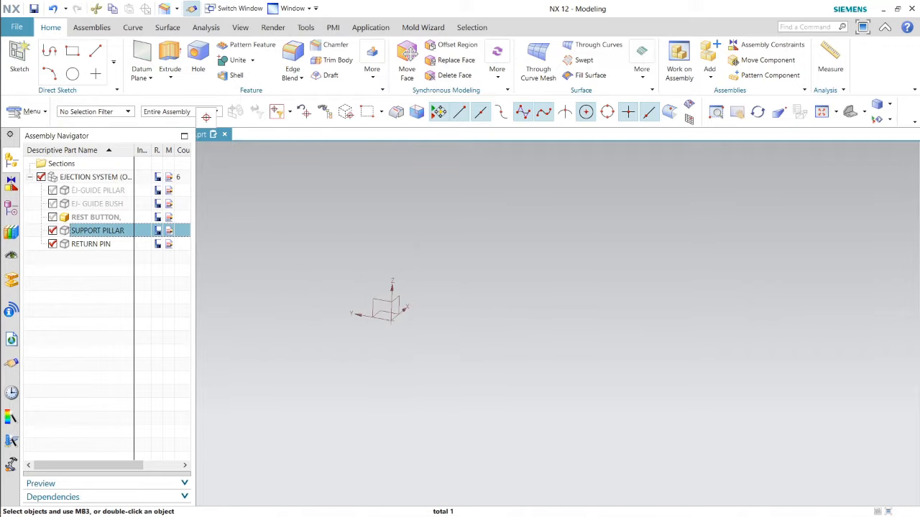
pyautogui.rightClick(97, 231)
pyautogui.click(123, 171)
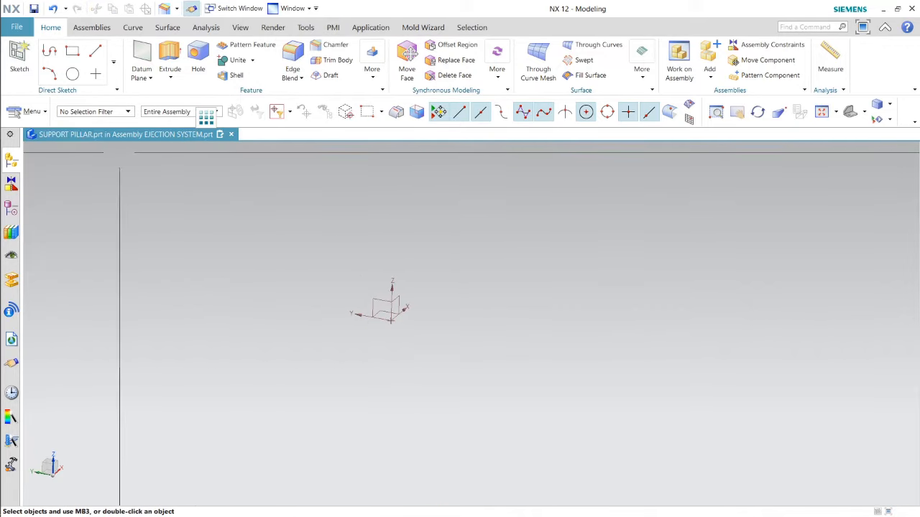
# Step: Sketch a 26 mm diameter circle centred on the origin of the XY plane and finish the sketch
pyautogui.click(170, 63)
pyautogui.press('Escape')
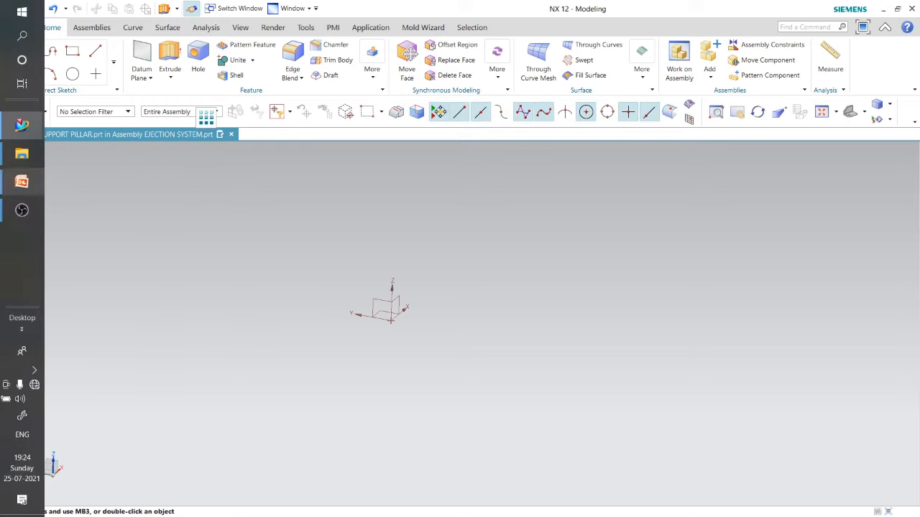
pyautogui.click(19, 61)
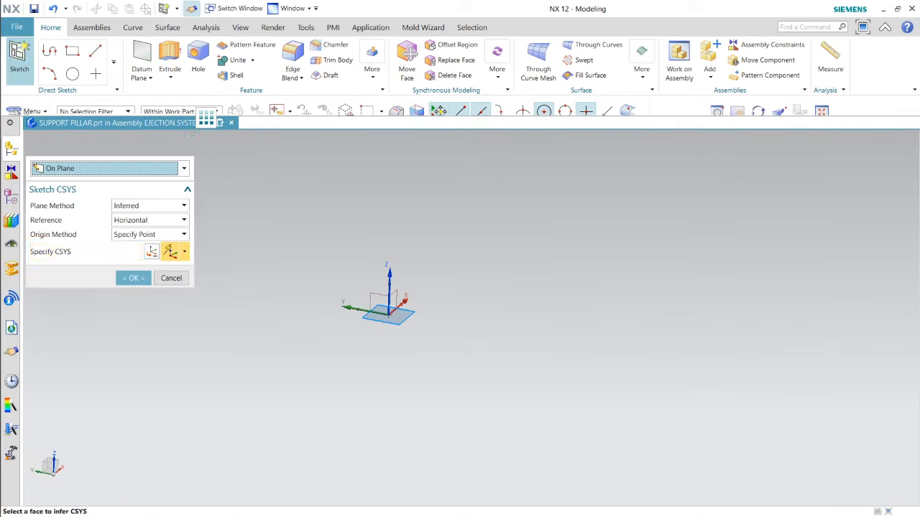
pyautogui.click(376, 291)
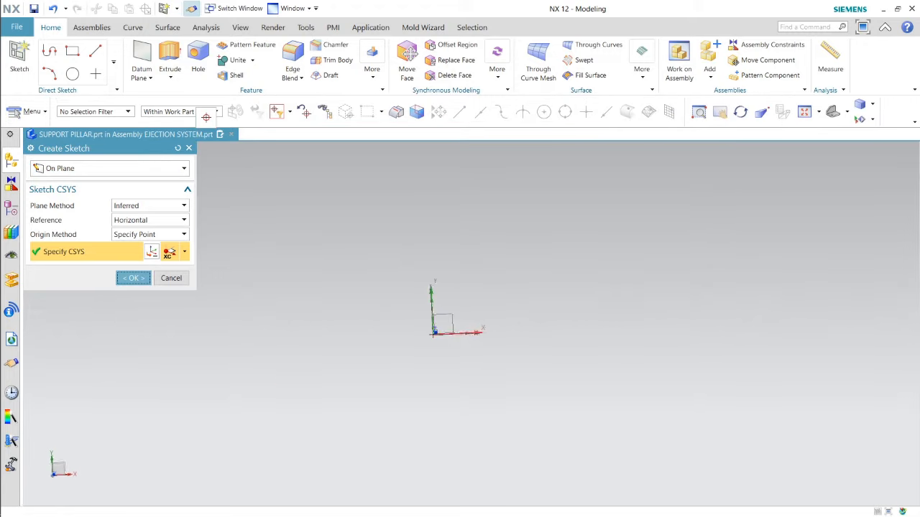
pyautogui.press('Return')
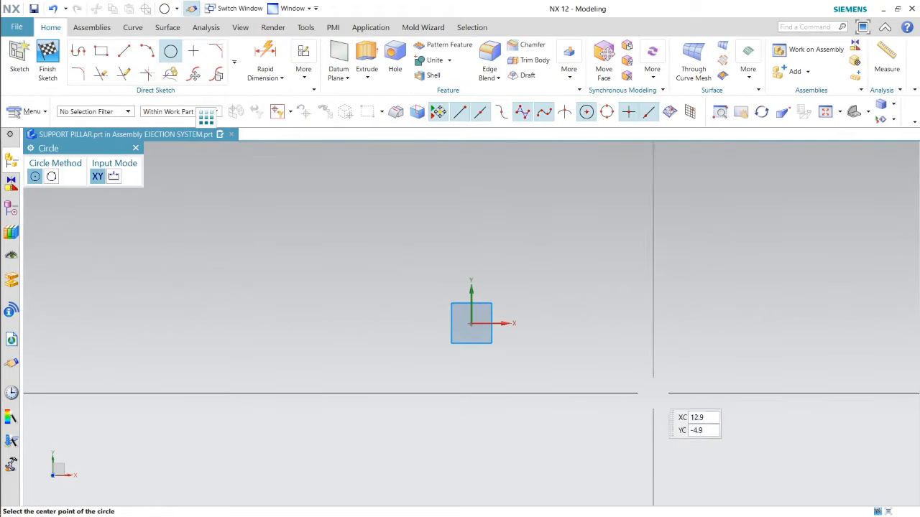
pyautogui.click(471, 324)
pyautogui.scroll(3, 477, 362)
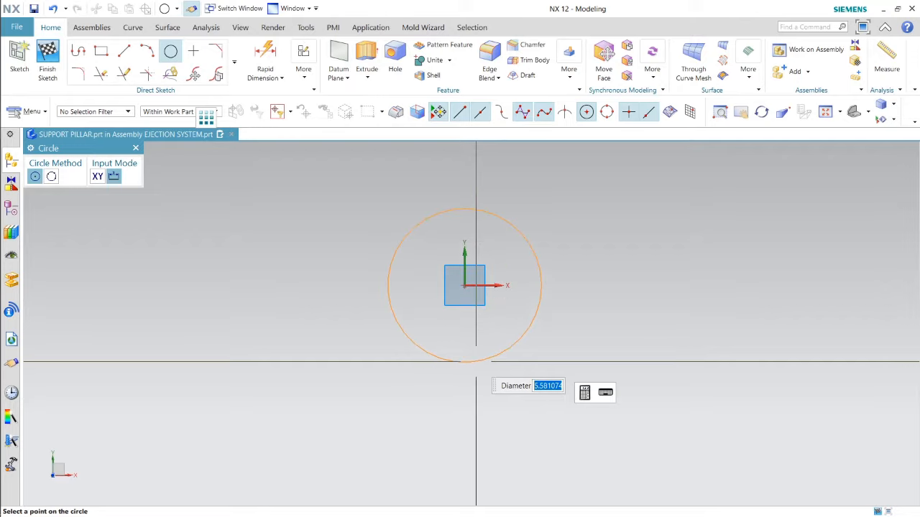
pyautogui.press('Return')
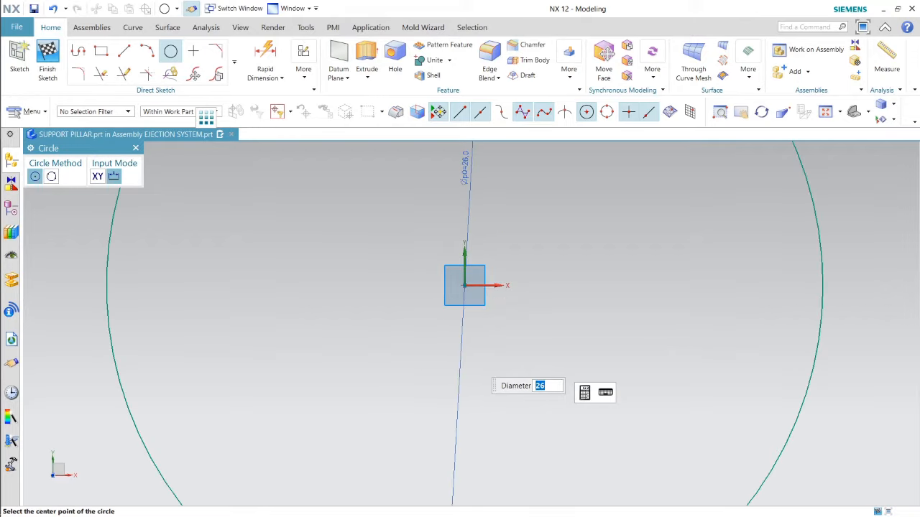
pyautogui.scroll(-6, 532, 386)
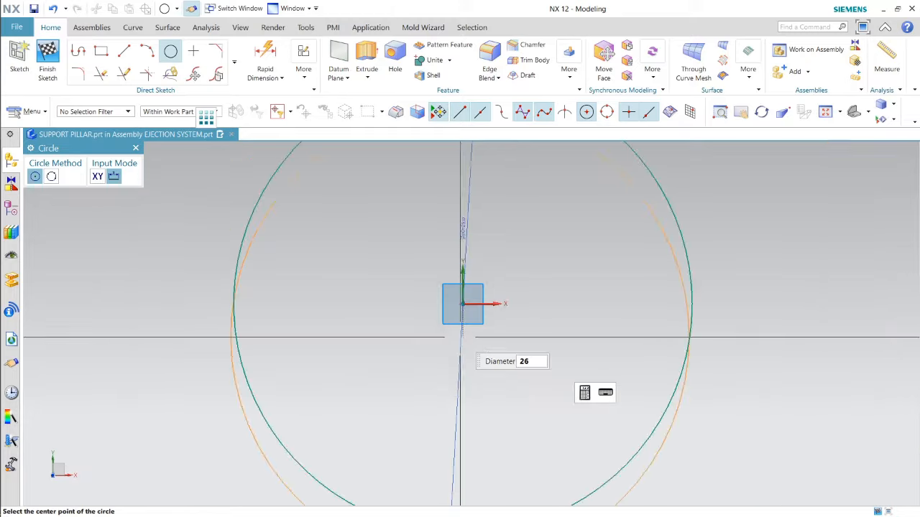
pyautogui.press('Escape')
pyautogui.click(48, 59)
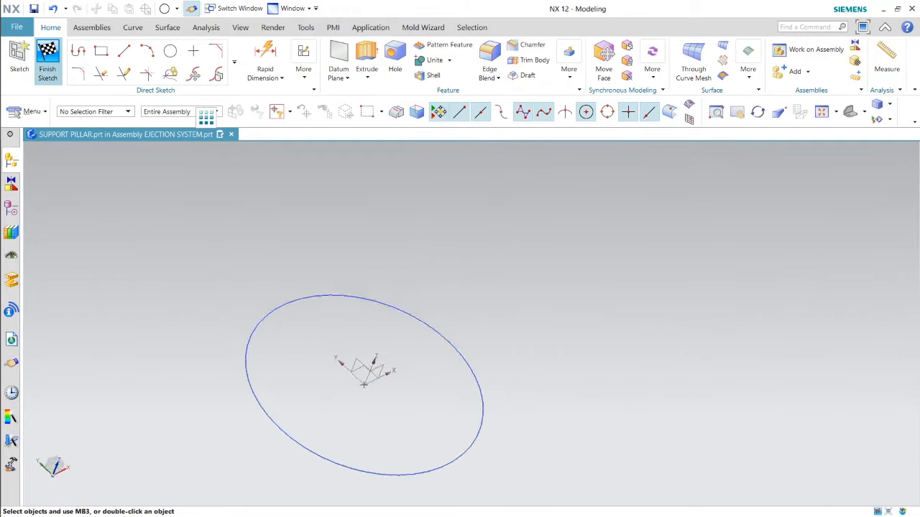
# Step: Extrude the circle upward from 0 to 90 mm without a Boolean to form the support pillar
pyautogui.click(169, 61)
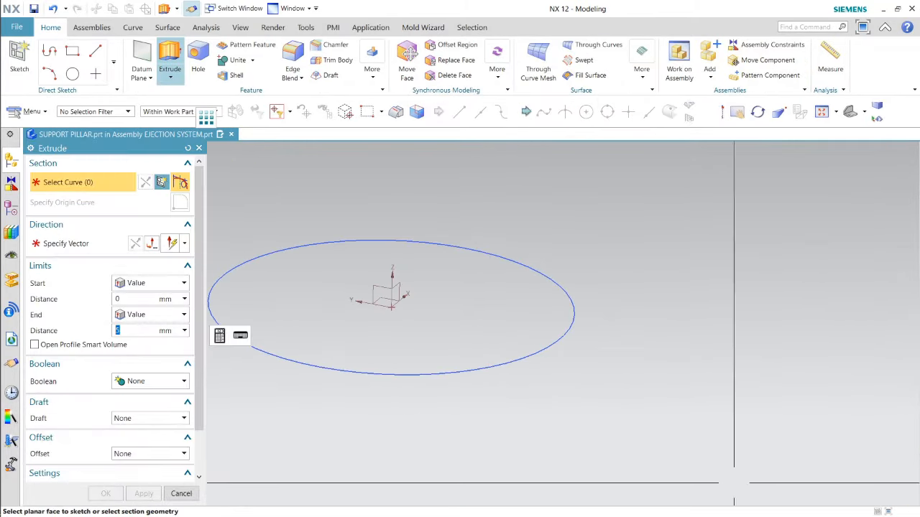
pyautogui.scroll(-3, 460, 291)
pyautogui.click(409, 289)
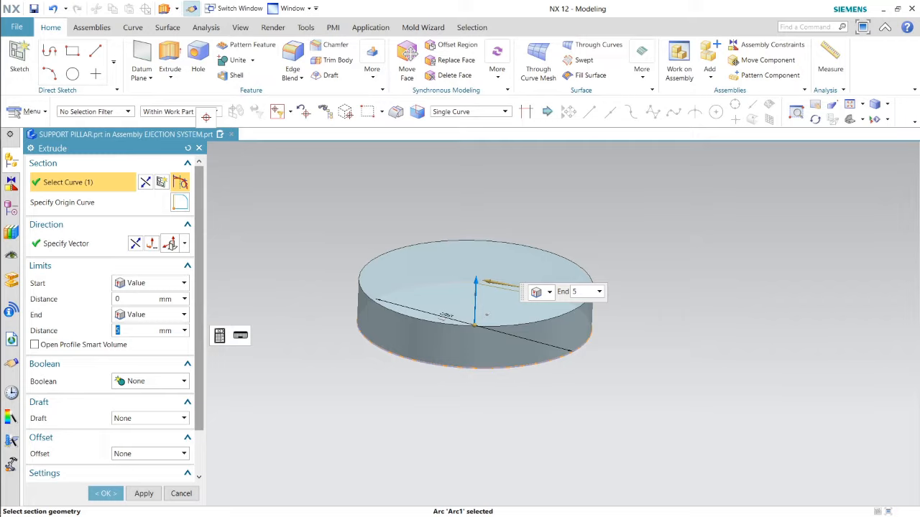
pyautogui.press('Return')
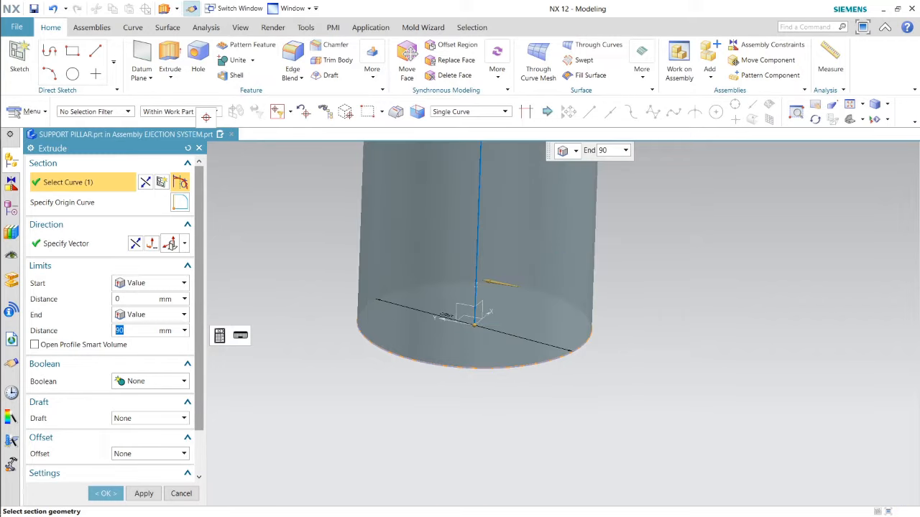
pyautogui.press('Return')
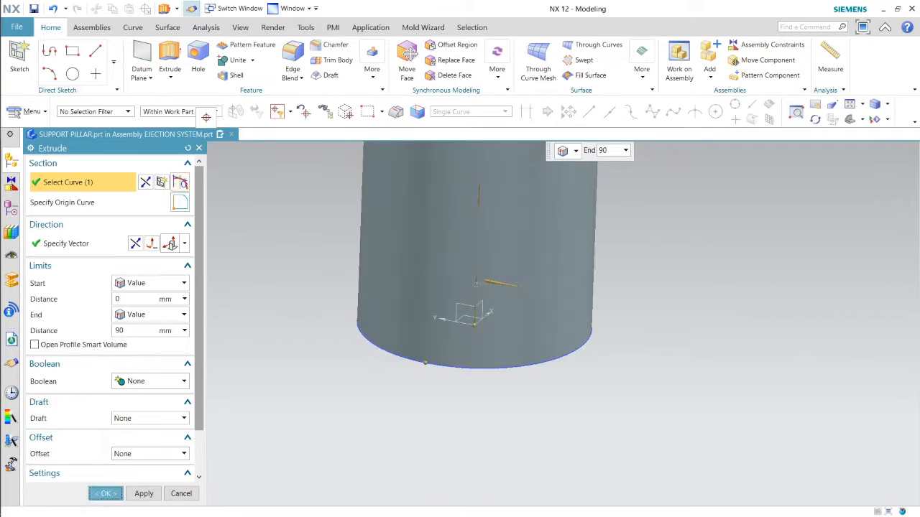
# Step: Create an M10 x 1.5 threaded hole, 15 mm thread depth and 20 mm deep, at the centre of the pillar's base face
pyautogui.scroll(-7, 468, 376)
pyautogui.moveTo(469, 405); pyautogui.dragTo(470, 349, button='middle')
pyautogui.moveTo(462, 386); pyautogui.dragTo(467, 295, button='middle')
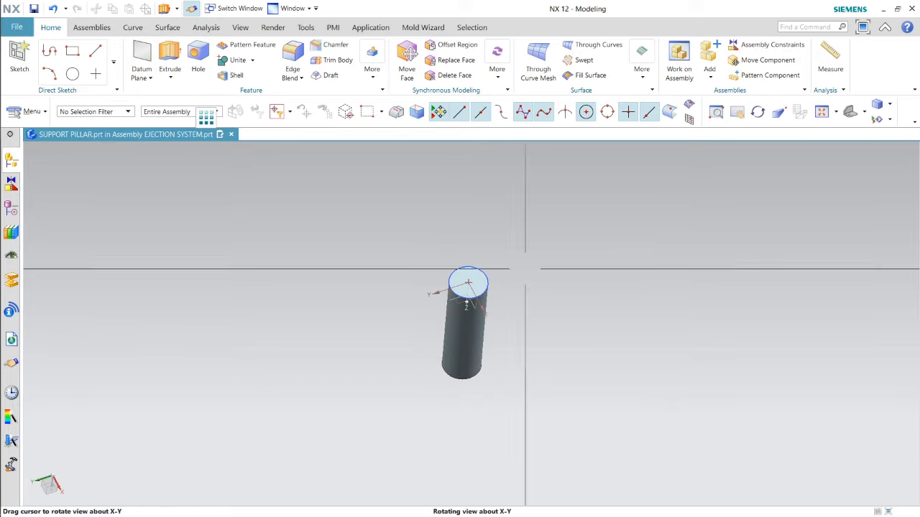
pyautogui.click(197, 61)
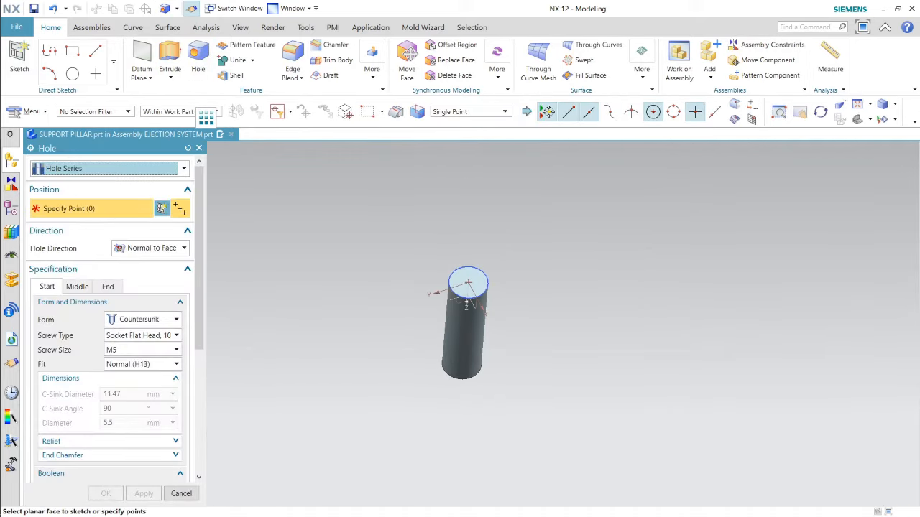
pyautogui.click(108, 168)
pyautogui.click(79, 210)
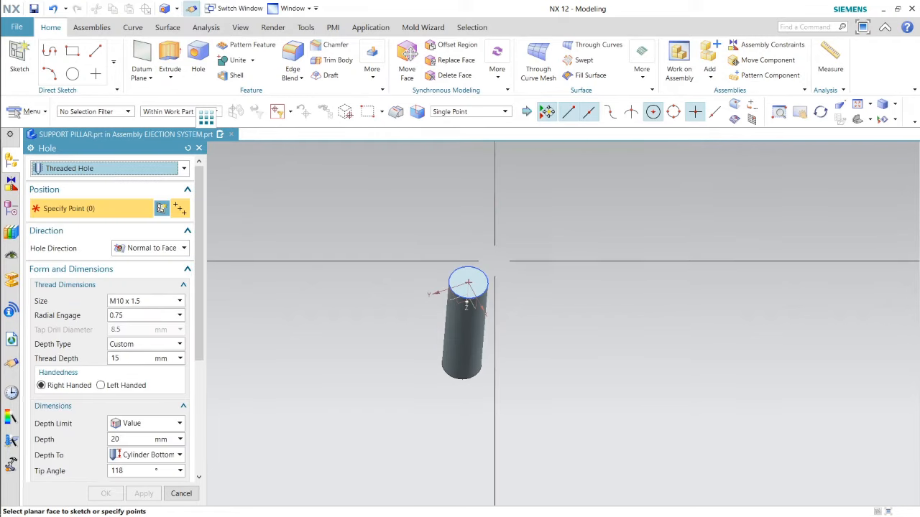
pyautogui.click(467, 286)
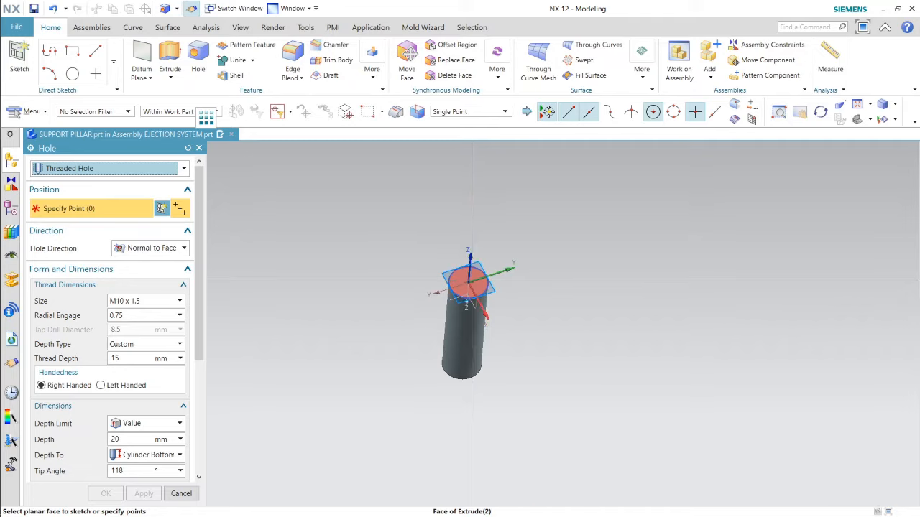
pyautogui.click(469, 281)
pyautogui.click(468, 282)
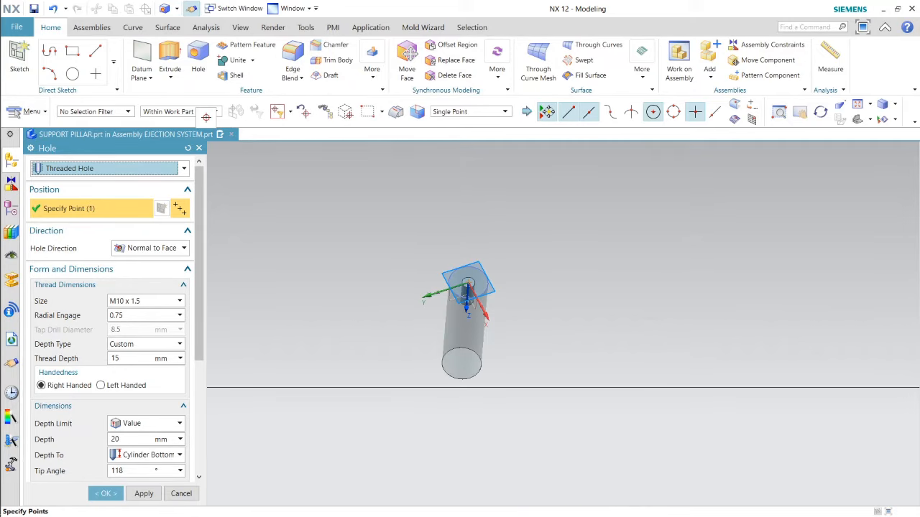
pyautogui.middleClick(468, 284)
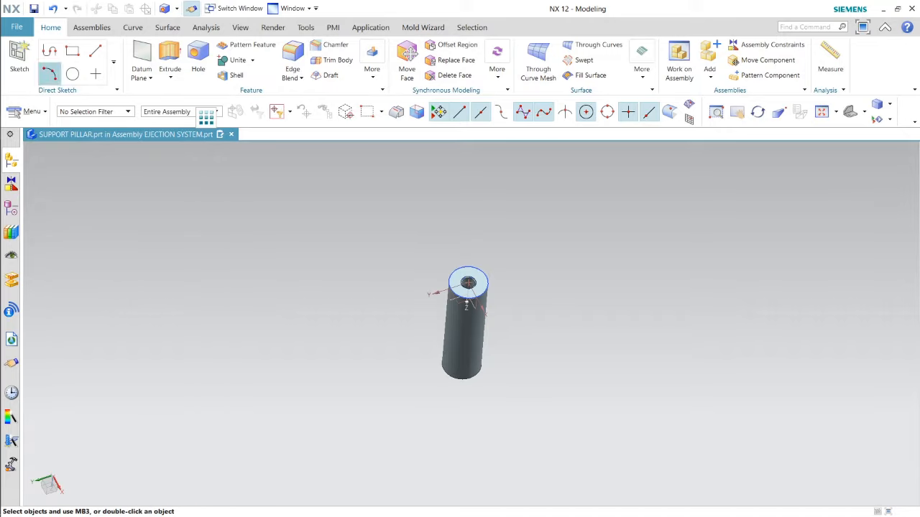
# Step: Save the part, hide the SUPPORT PILLAR component and make RETURN PIN the work part
pyautogui.hotkey('ctrl', 's')
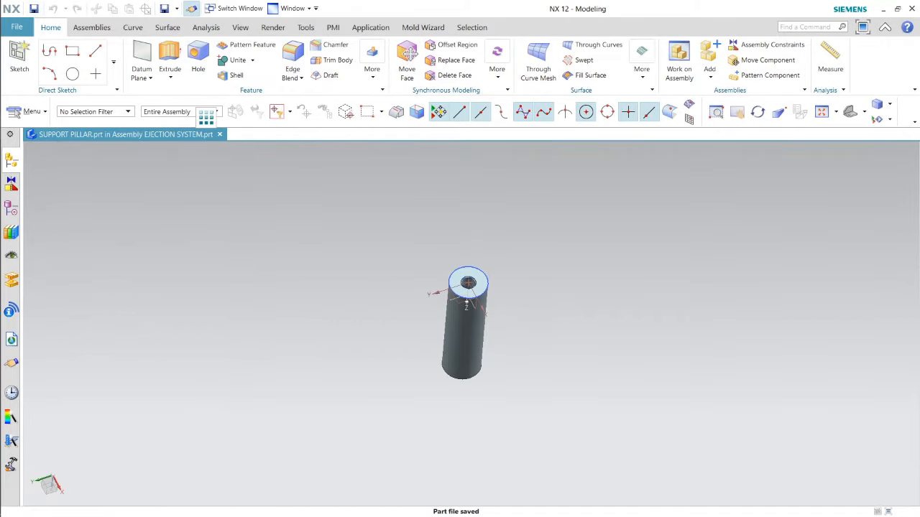
pyautogui.click(12, 160)
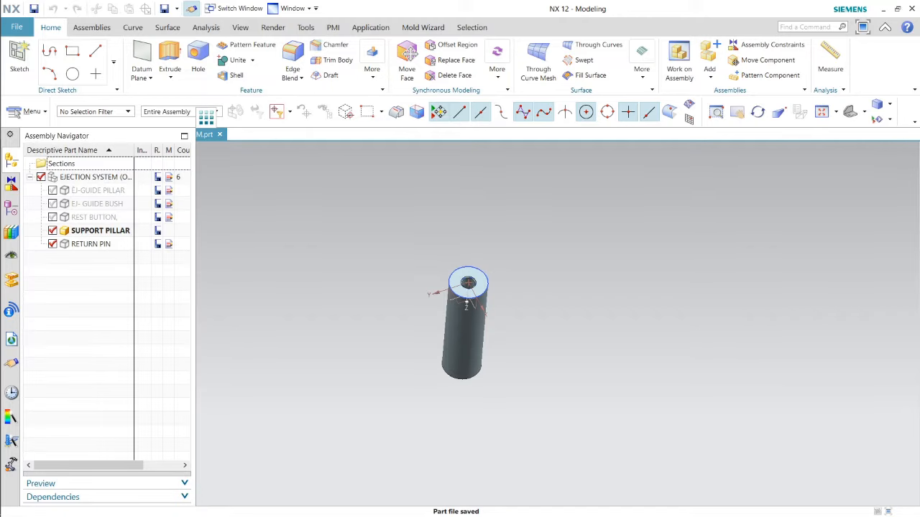
pyautogui.click(52, 230)
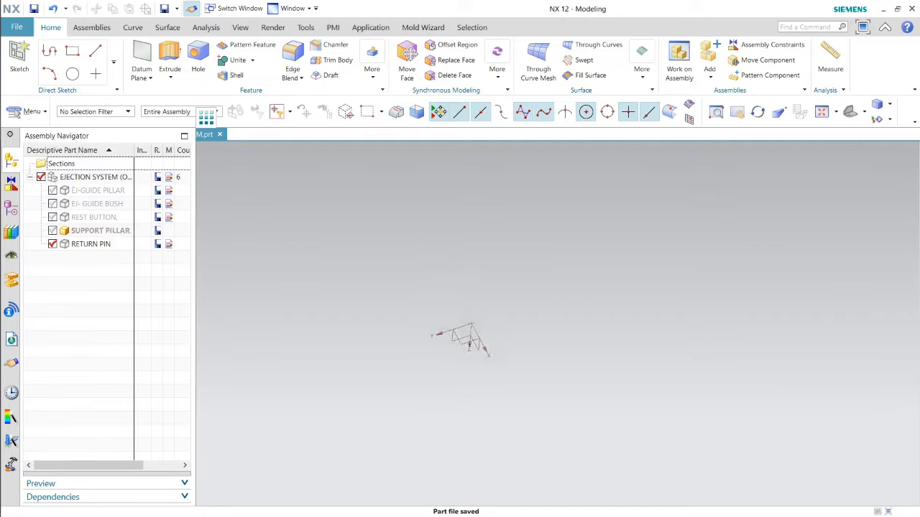
pyautogui.rightClick(90, 244)
pyautogui.click(124, 171)
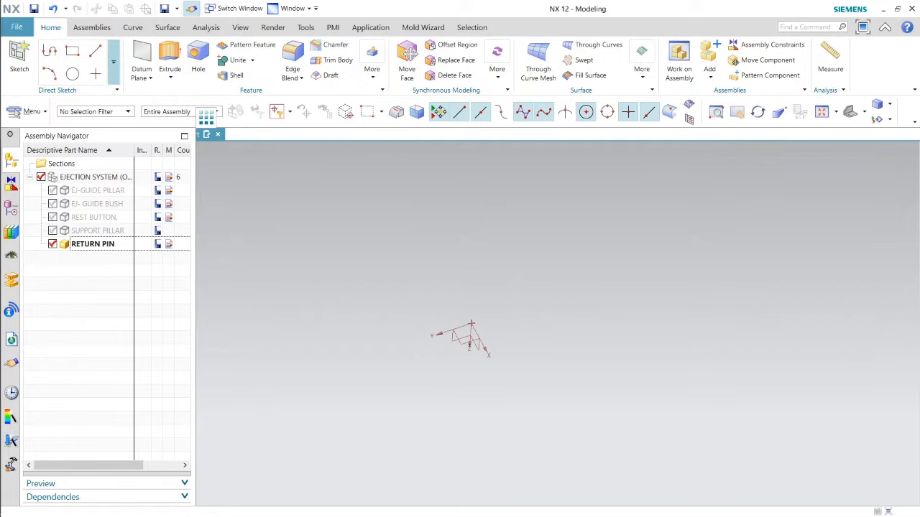
pyautogui.click(72, 74)
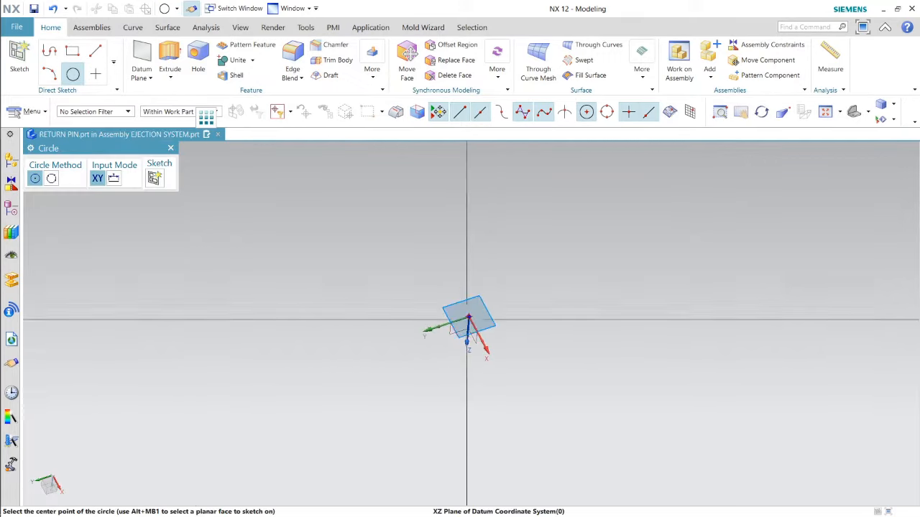
pyautogui.click(467, 317)
pyautogui.press('Escape')
pyautogui.press('Escape')
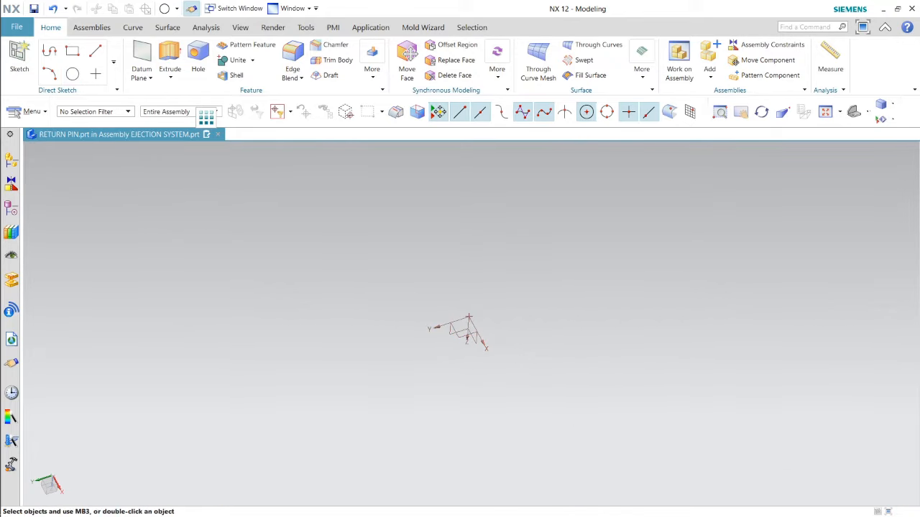
# Step: Sketch a 16 mm diameter circle centred on the origin of the XY plane and finish the sketch
pyautogui.click(19, 58)
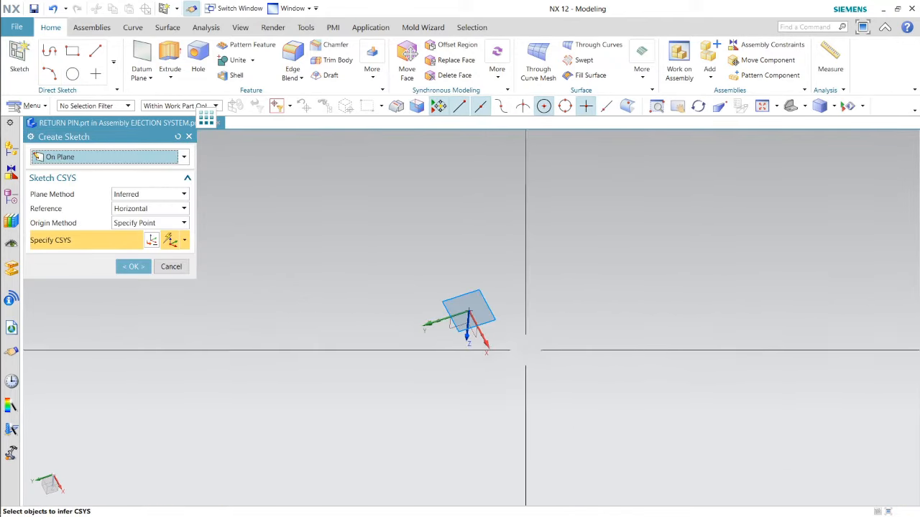
pyautogui.moveTo(525, 350); pyautogui.dragTo(474, 286, button='middle')
pyautogui.click(474, 286)
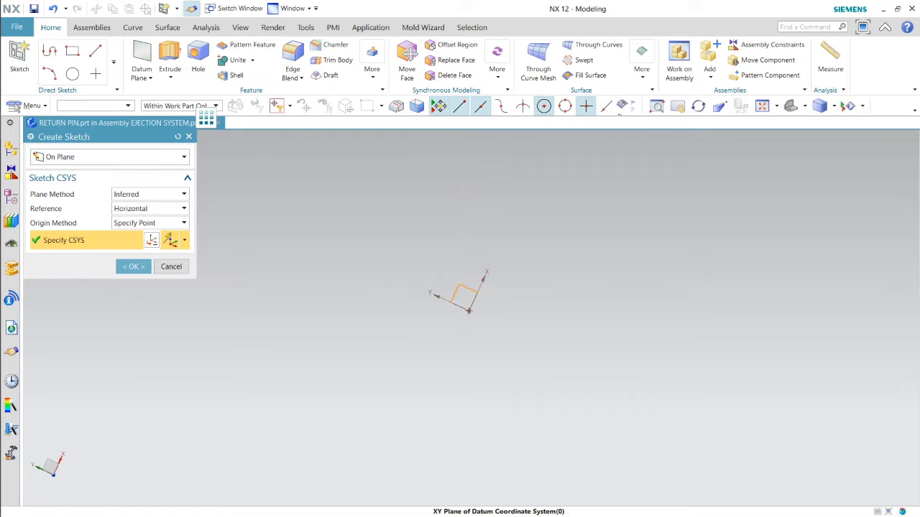
pyautogui.click(134, 278)
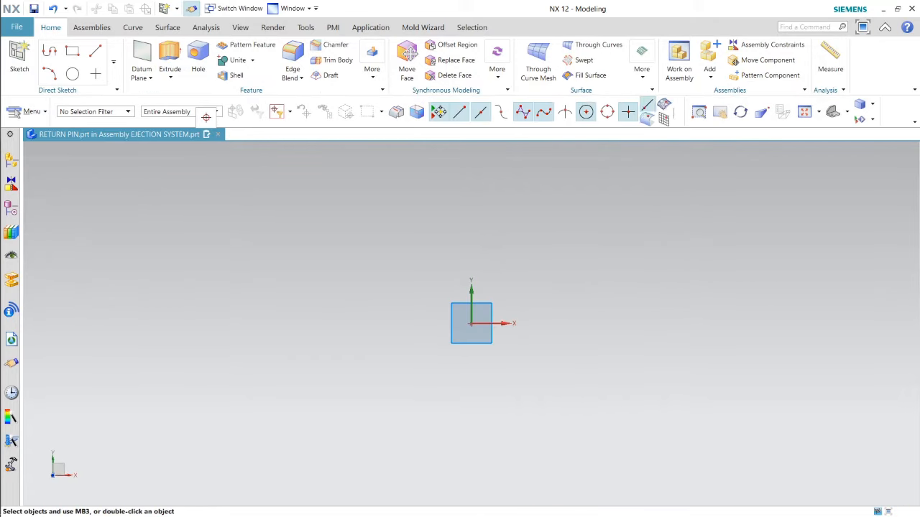
pyautogui.click(171, 51)
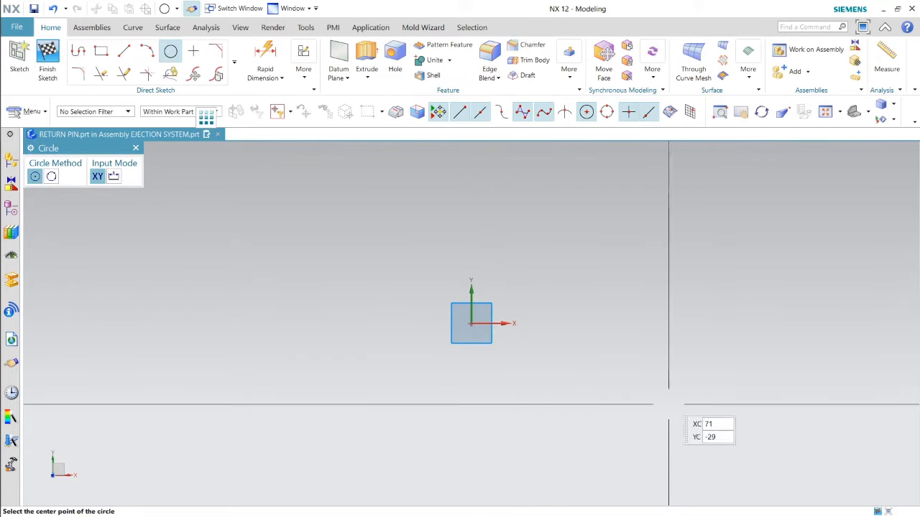
pyautogui.click(471, 324)
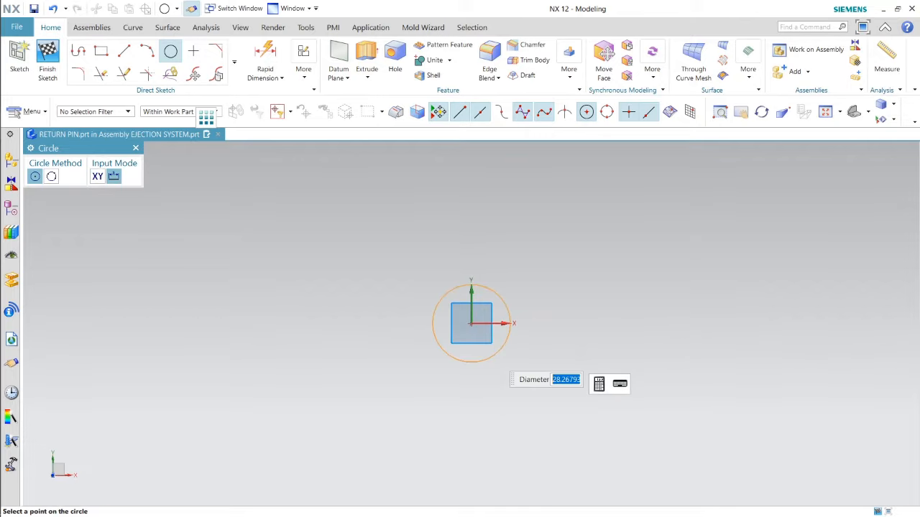
pyautogui.write('16')
pyautogui.press('Return')
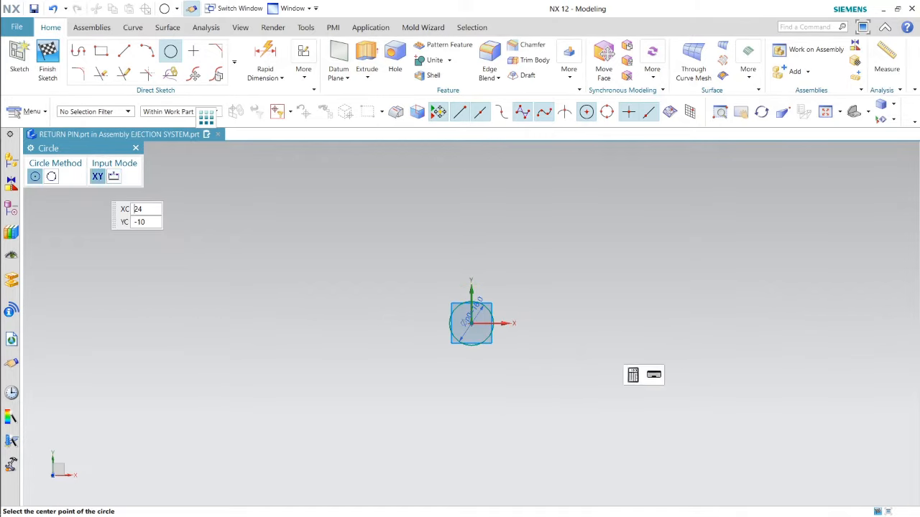
pyautogui.click(48, 68)
# Step: Extrude the circle upward from 0 to 190 mm without a Boolean to form the return pin shaft
pyautogui.moveTo(544, 359); pyautogui.dragTo(572, 295, button='middle')
pyautogui.click(170, 61)
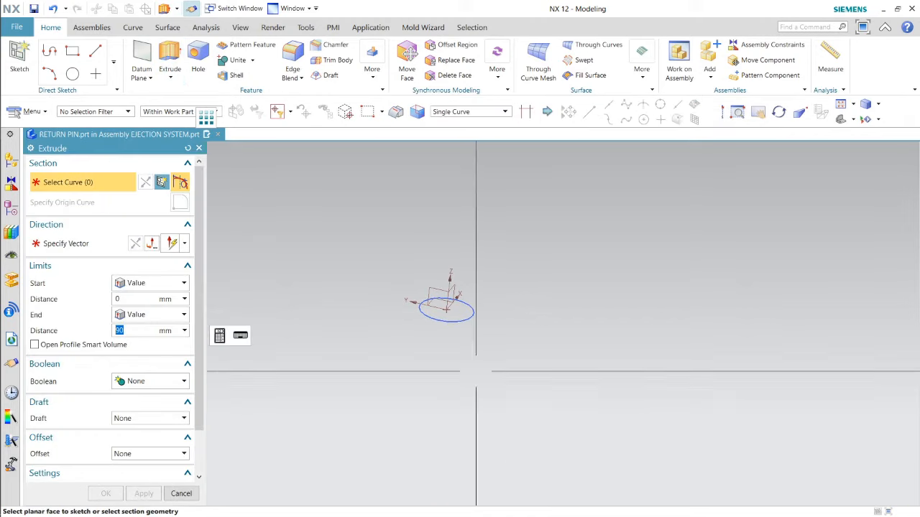
pyautogui.scroll(-6, 480, 361)
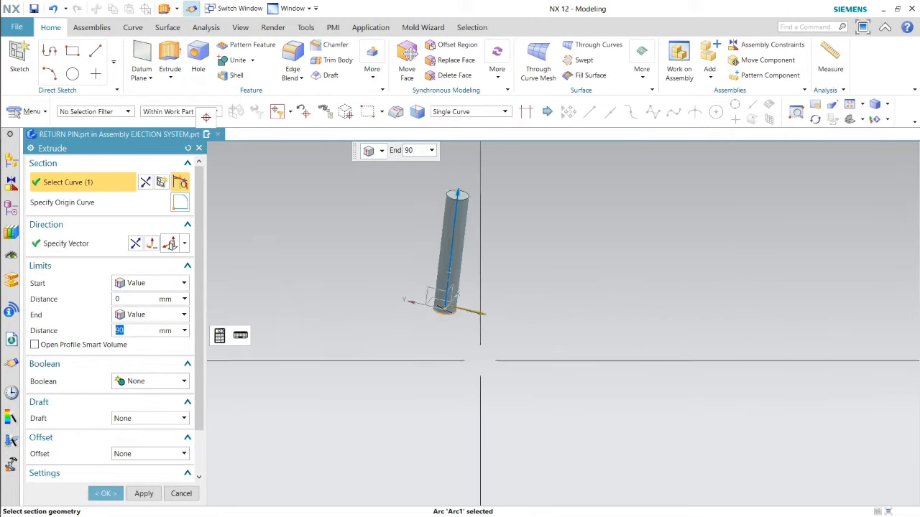
pyautogui.moveTo(470, 227); pyautogui.dragTo(474, 194)
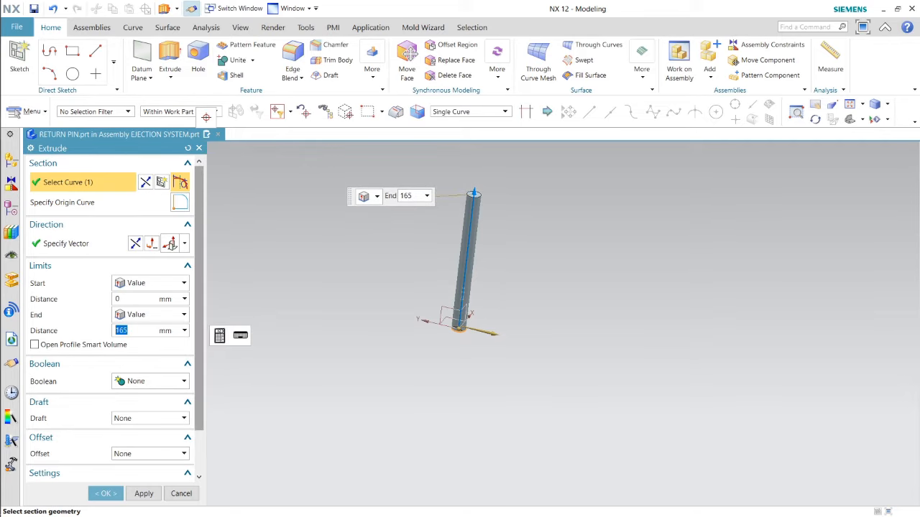
pyautogui.rightClick(146, 330)
pyautogui.press('Escape')
pyautogui.moveTo(474, 195); pyautogui.dragTo(483, 171)
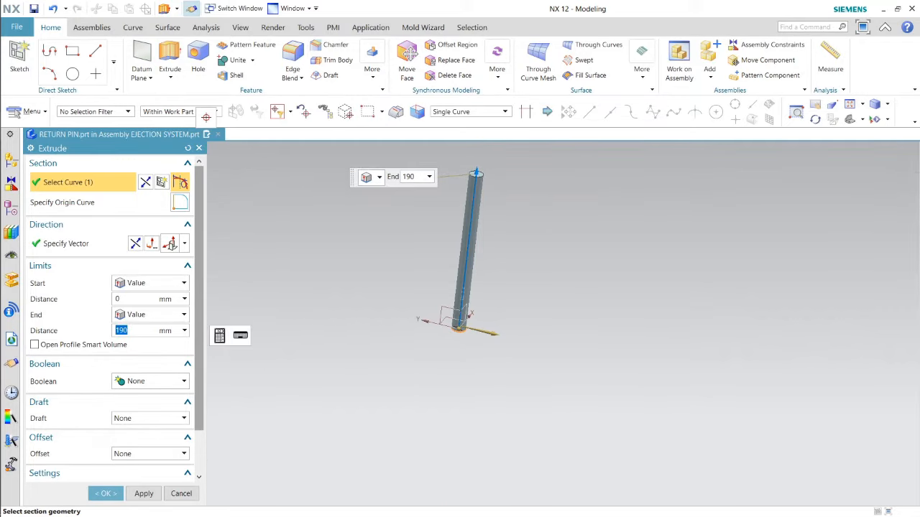
pyautogui.click(106, 493)
pyautogui.press('x')
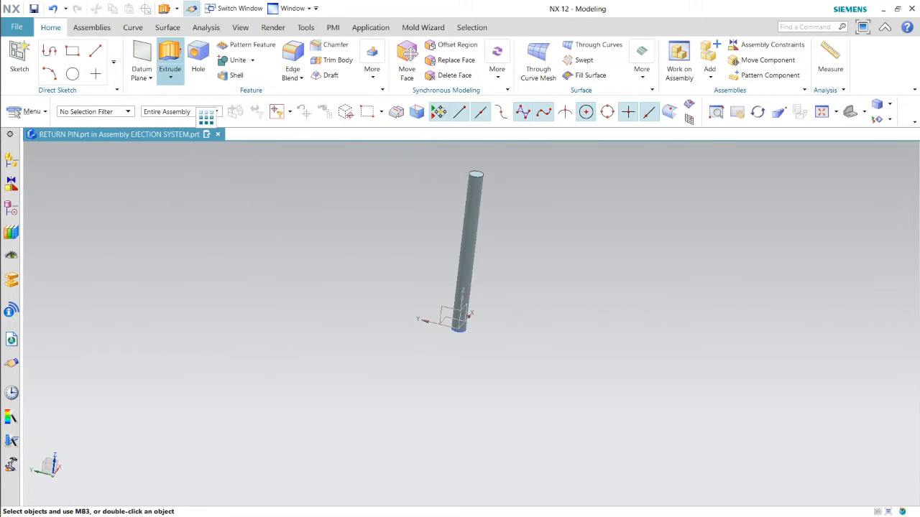
# Step: Extrude the pin's 16 mm base circle from 0 to 5 mm with a 1.5 mm single-sided offset to form the head
pyautogui.moveTo(495, 363); pyautogui.dragTo(520, 201, button='middle')
pyautogui.scroll(4, 520, 201)
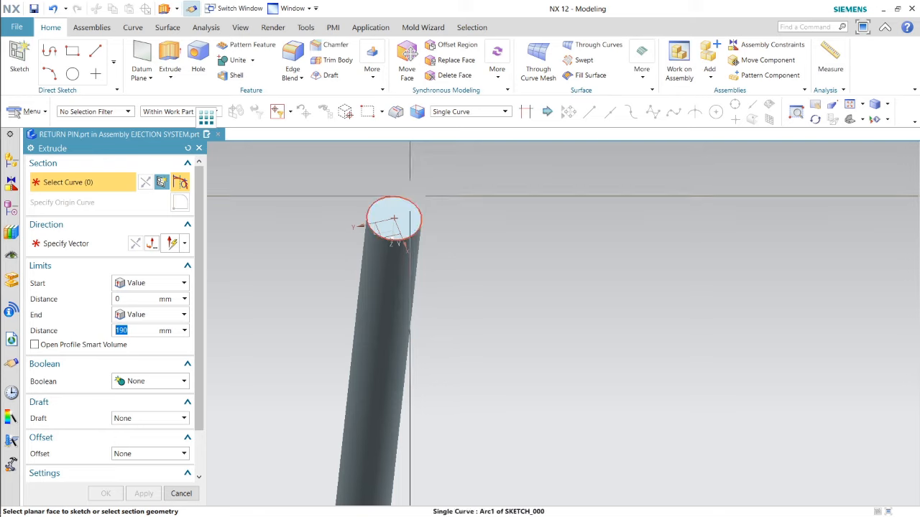
pyautogui.click(408, 198)
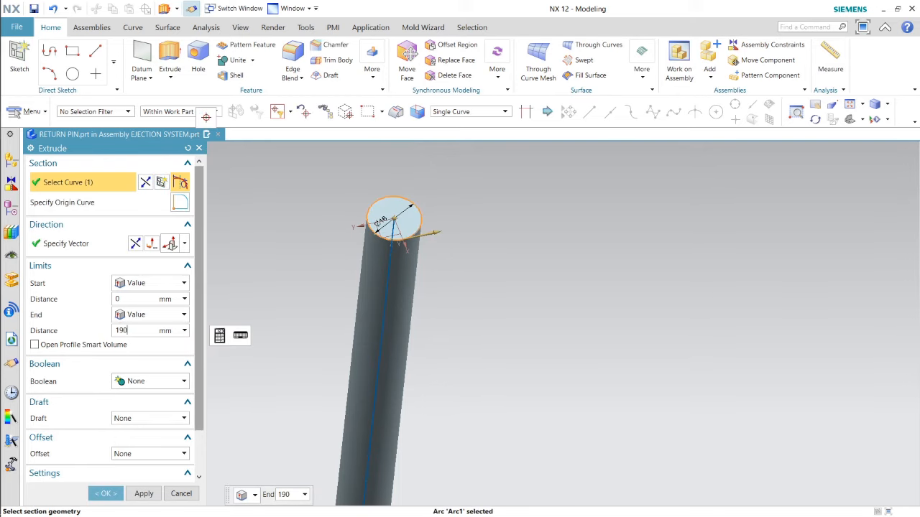
pyautogui.moveTo(4, 259)
pyautogui.press('Return')
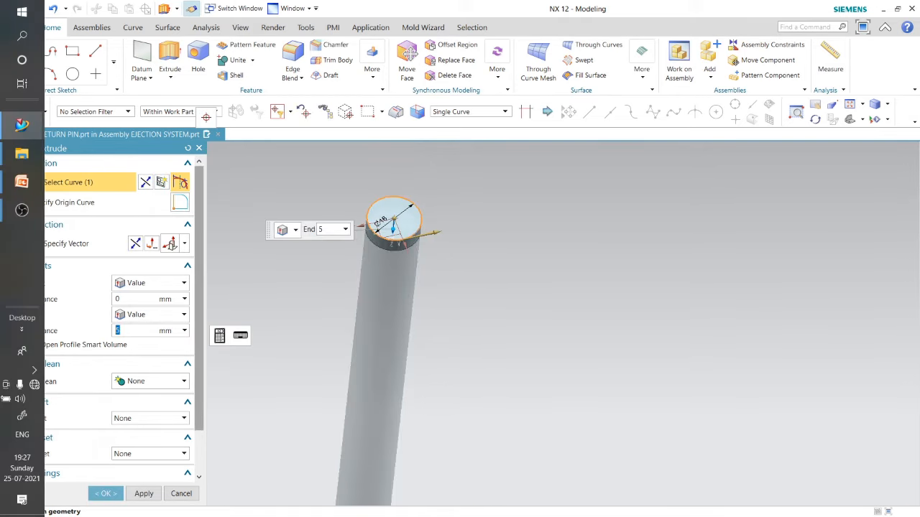
pyautogui.click(150, 453)
pyautogui.click(140, 476)
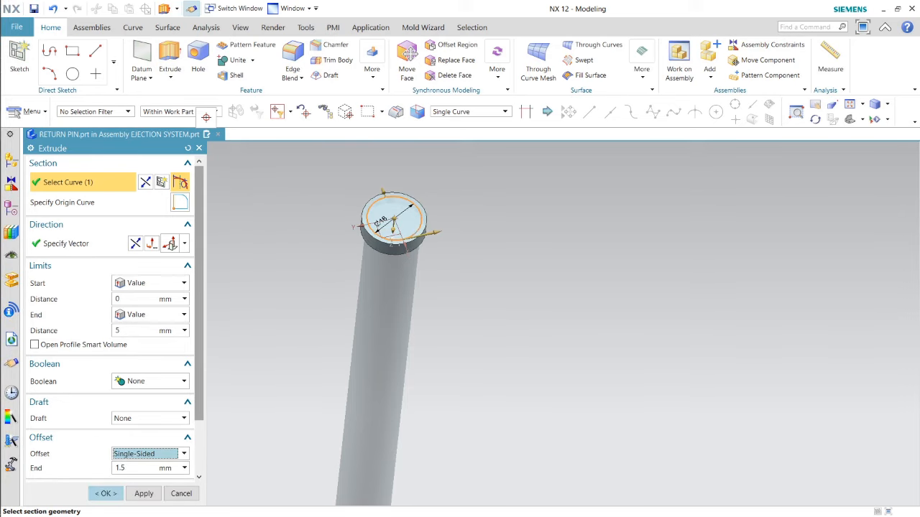
pyautogui.click(106, 494)
# Step: Unite the return pin shaft as target with the head as tool body and save the part
pyautogui.click(234, 60)
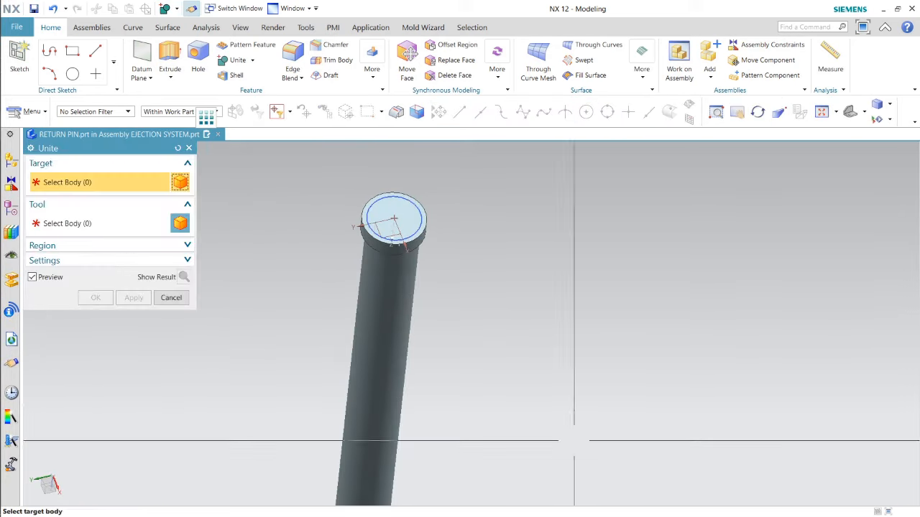
pyautogui.click(381, 440)
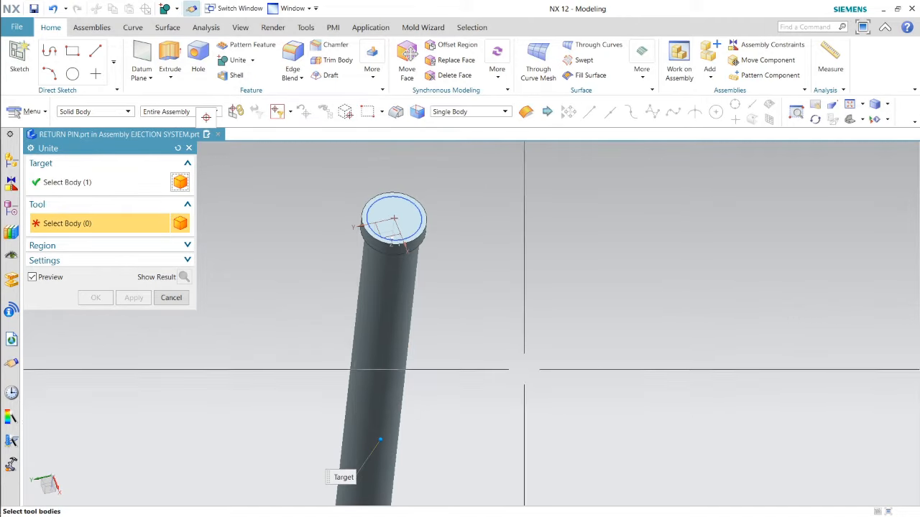
pyautogui.click(394, 218)
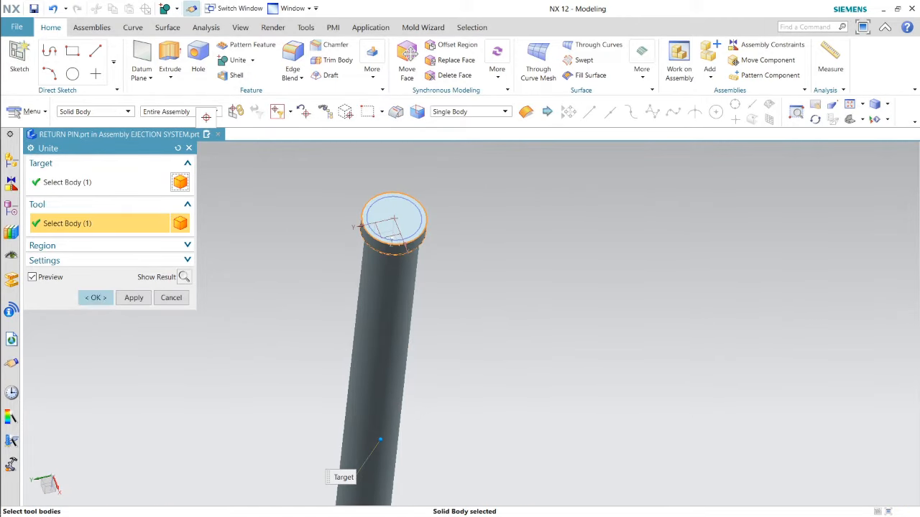
pyautogui.middleClick(402, 244)
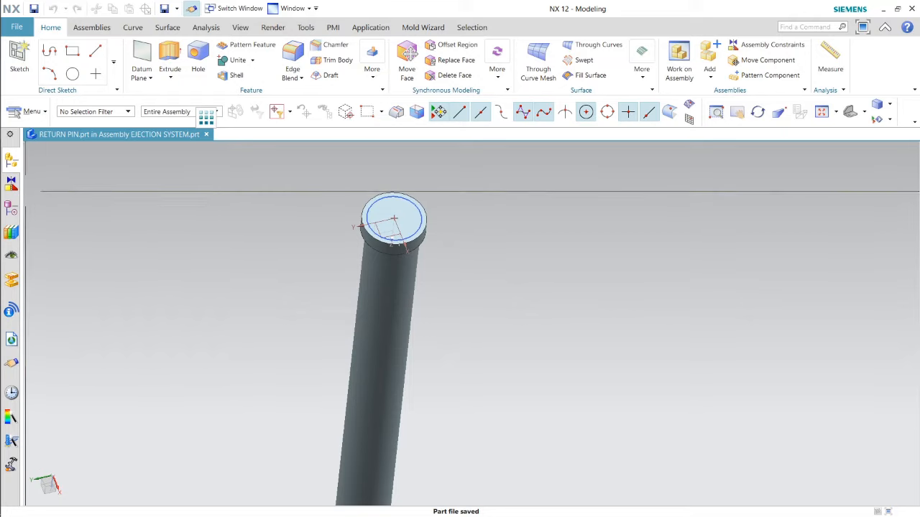
pyautogui.moveTo(21, 125)
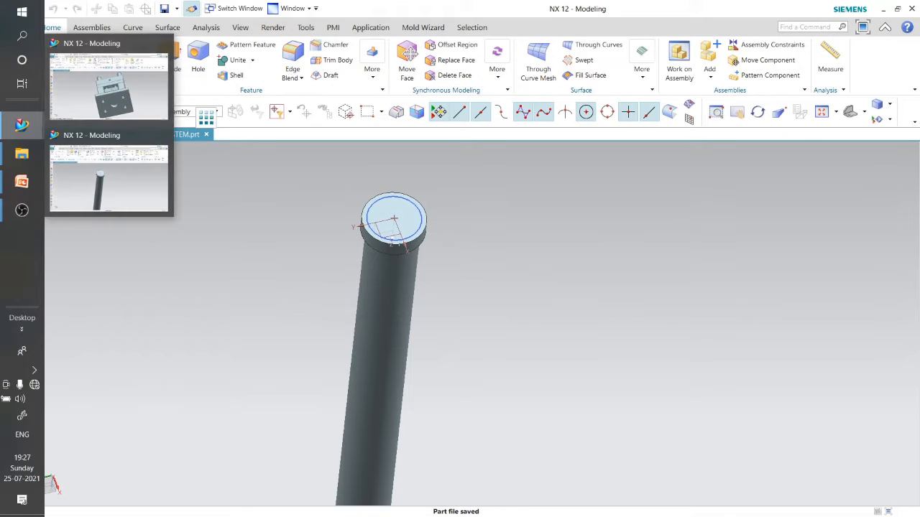
pyautogui.click(108, 70)
pyautogui.moveTo(302, 274); pyautogui.dragTo(424, 256, button='middle')
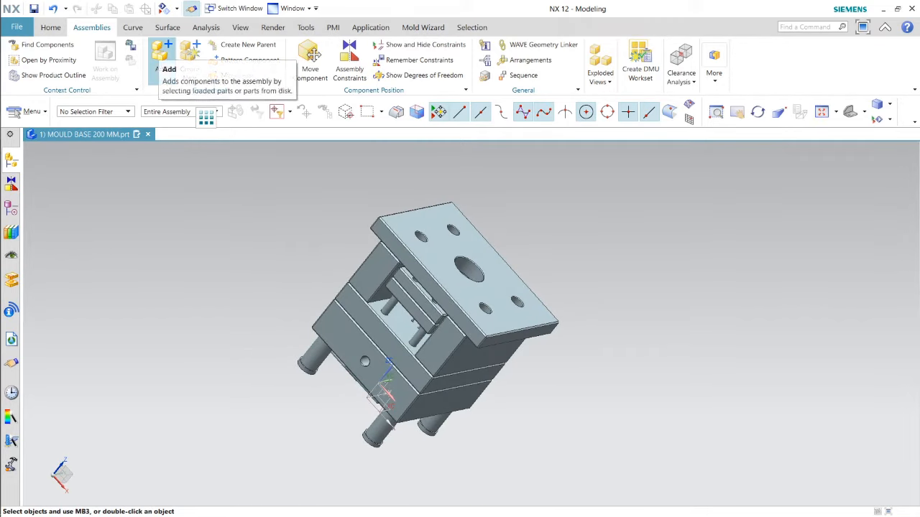
pyautogui.click(161, 61)
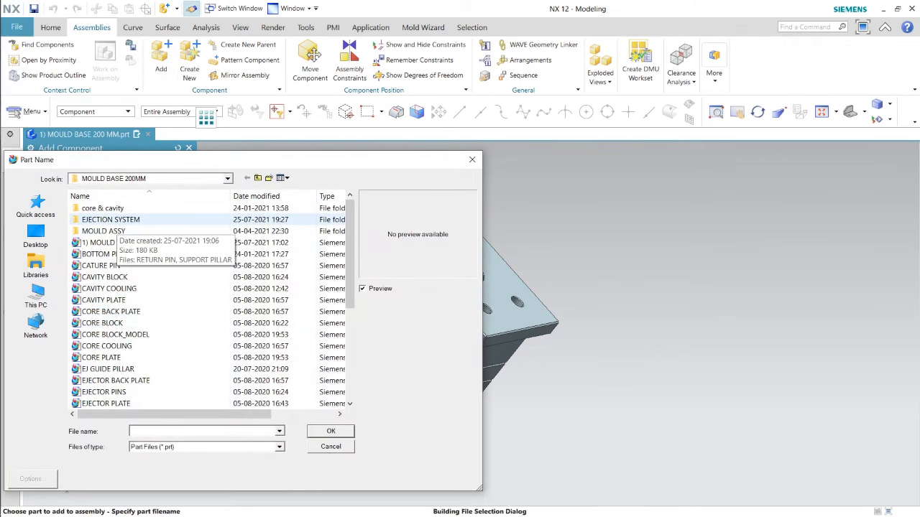
pyautogui.doubleClick(109, 219)
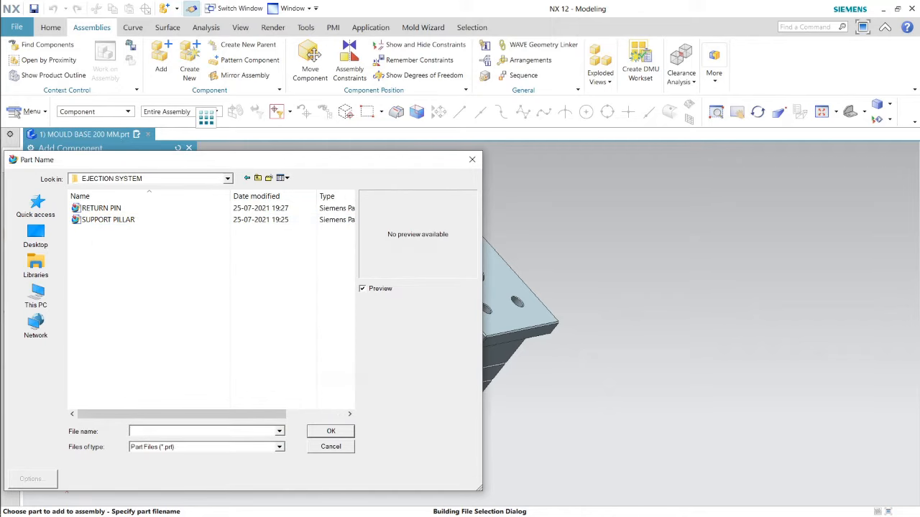
pyautogui.click(474, 161)
pyautogui.click(189, 148)
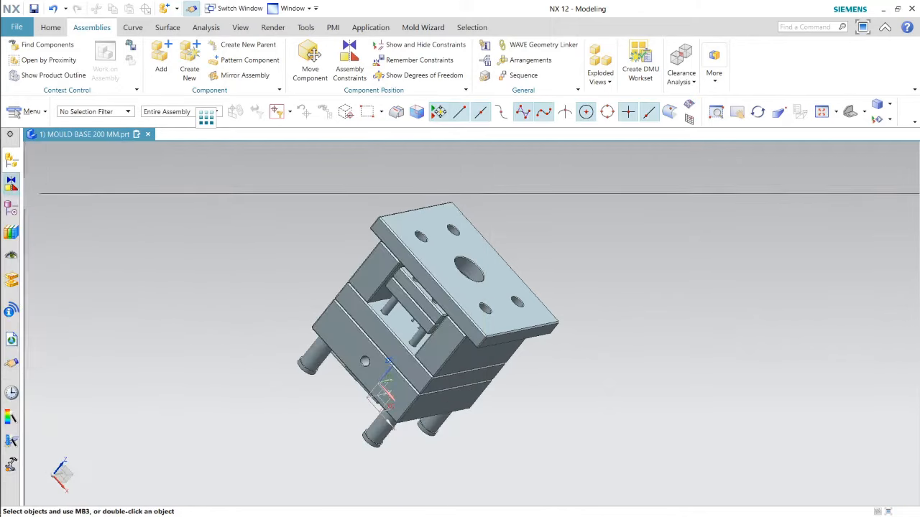
pyautogui.click(11, 161)
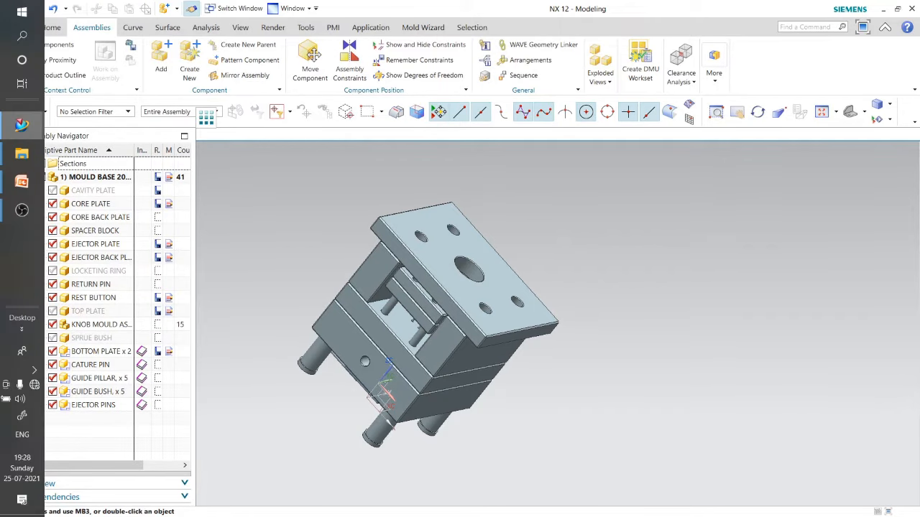
# Step: Switch back to the window with the return pin and save the part
pyautogui.moveTo(22, 125)
pyautogui.click(109, 178)
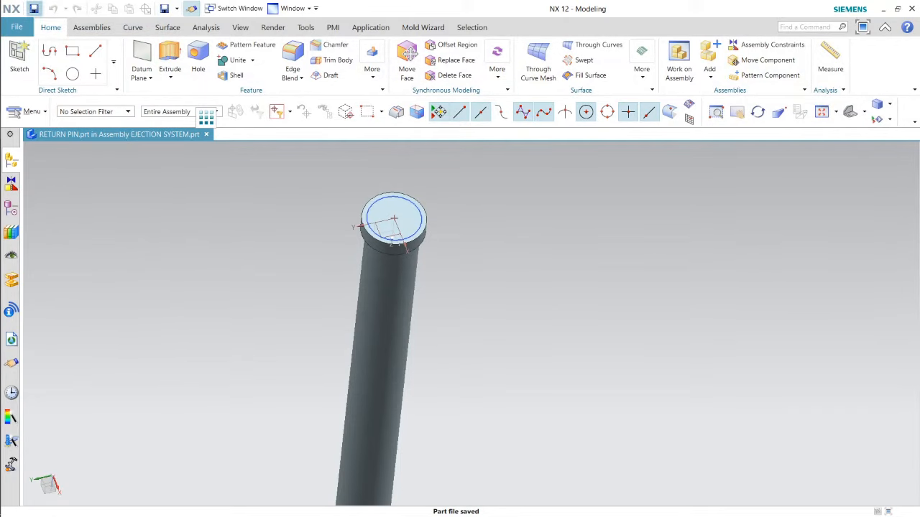
pyautogui.hotkey('ctrl', 's')
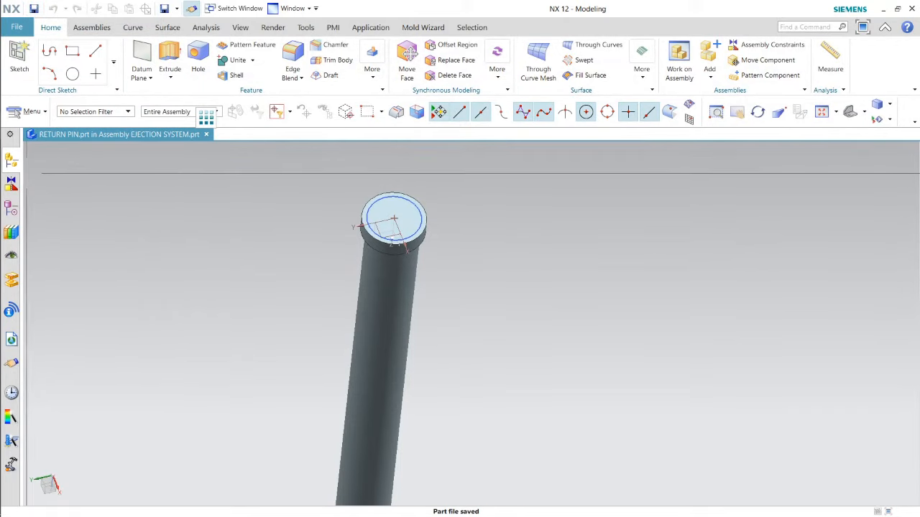
# Step: Show all components of EJECTION SYSTEM, make the top-level assembly the work part and save it
pyautogui.click(12, 161)
pyautogui.click(41, 177)
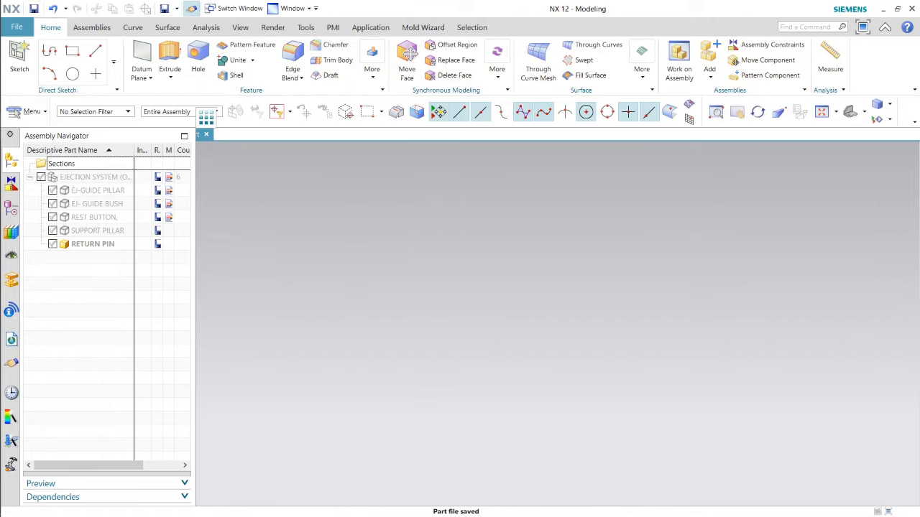
pyautogui.click(41, 176)
pyautogui.rightClick(92, 177)
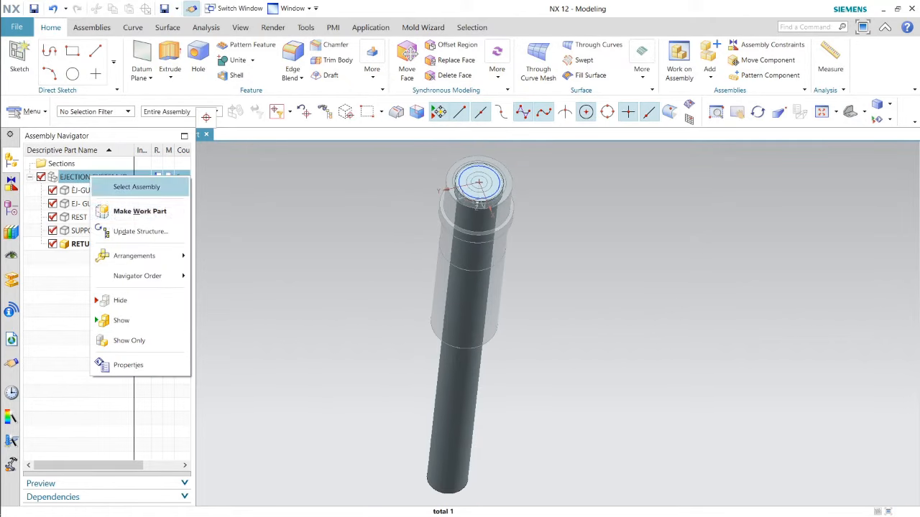
pyautogui.click(125, 185)
pyautogui.click(164, 8)
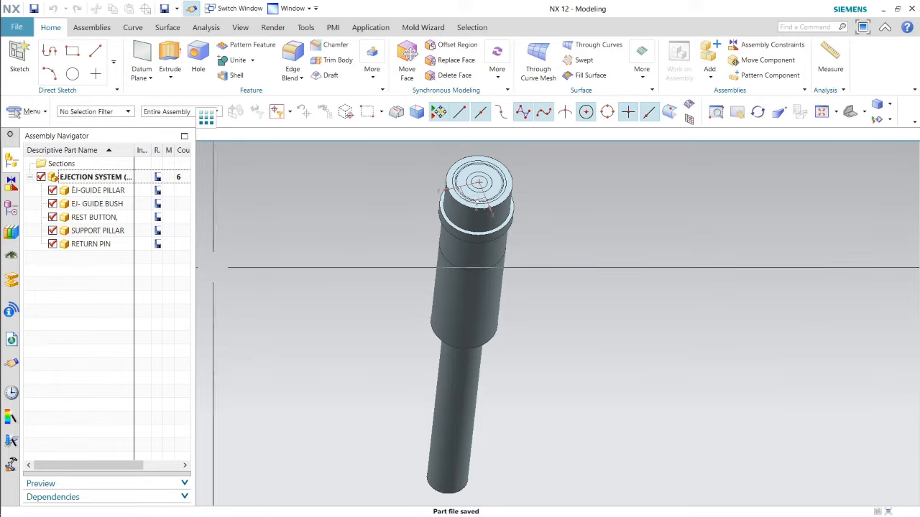
# Step: Switch to the MOULD BASE 200 MM assembly window and hide the BOTTOM PLATE component
pyautogui.moveTo(0, 173)
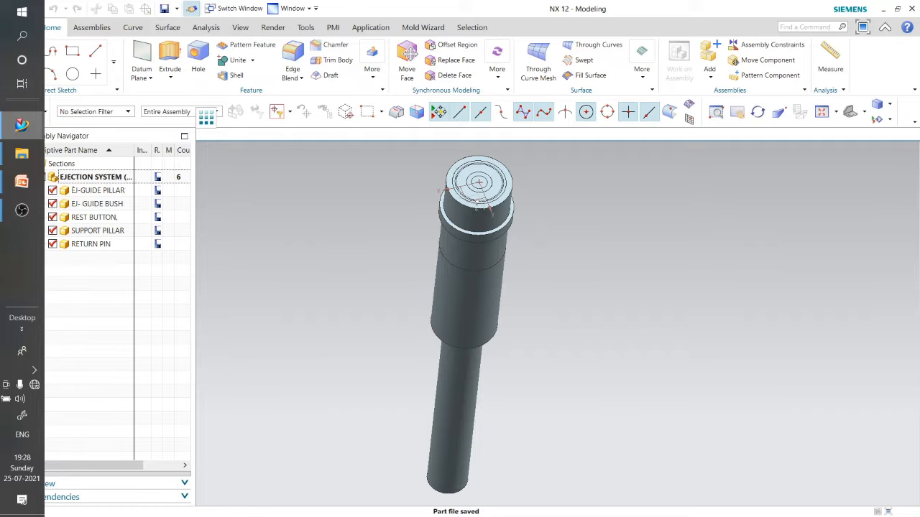
pyautogui.moveTo(21, 125)
pyautogui.click(108, 88)
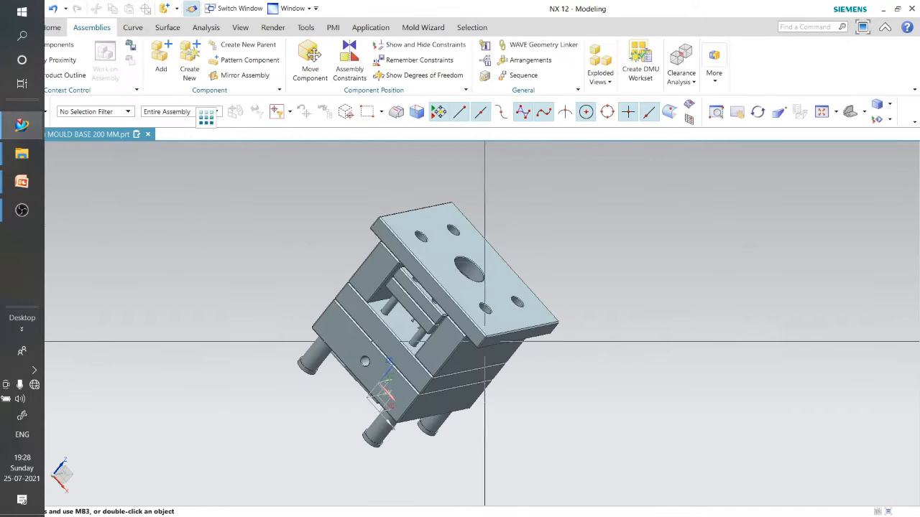
pyautogui.moveTo(491, 343); pyautogui.dragTo(561, 366, button='middle')
pyautogui.scroll(-3, 388, 288)
pyautogui.moveTo(391, 309); pyautogui.dragTo(439, 197, button='middle')
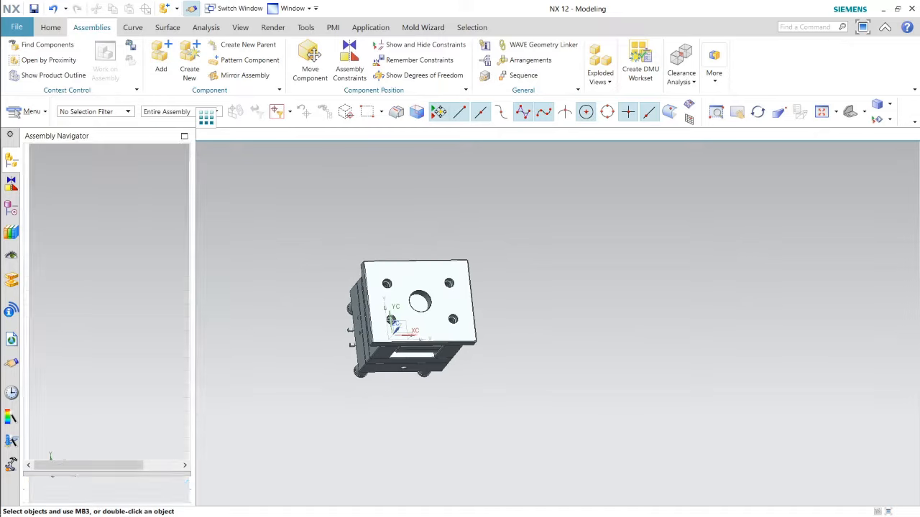
pyautogui.moveTo(492, 331); pyautogui.dragTo(471, 294, button='middle')
pyautogui.scroll(2, 390, 277)
pyautogui.click(390, 277)
pyautogui.rightClick(439, 277)
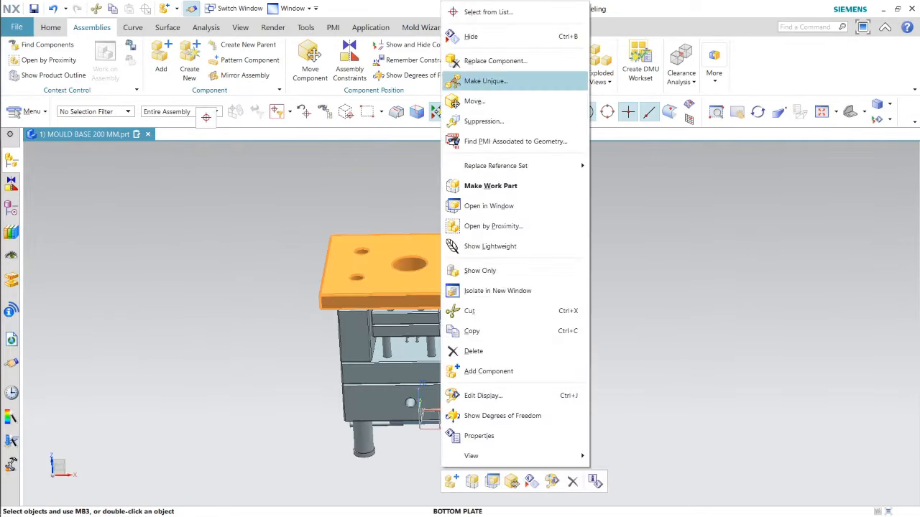
pyautogui.click(470, 36)
# Step: Show only the EJECTOR PLATE and EJECTOR BACK PLATE in the mould base assembly
pyautogui.scroll(3, 334, 388)
pyautogui.moveTo(334, 388); pyautogui.dragTo(332, 410, button='middle')
pyautogui.moveTo(501, 223); pyautogui.dragTo(528, 308, button='middle')
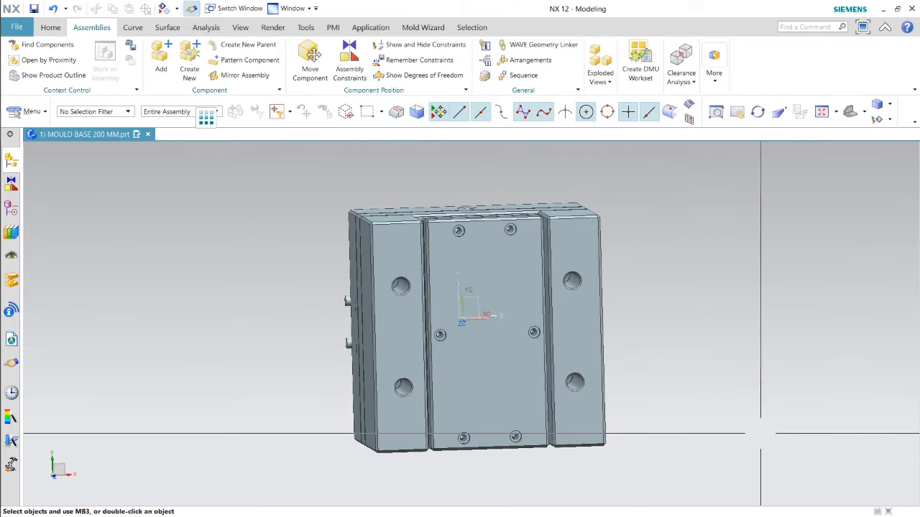
pyautogui.press('F8')
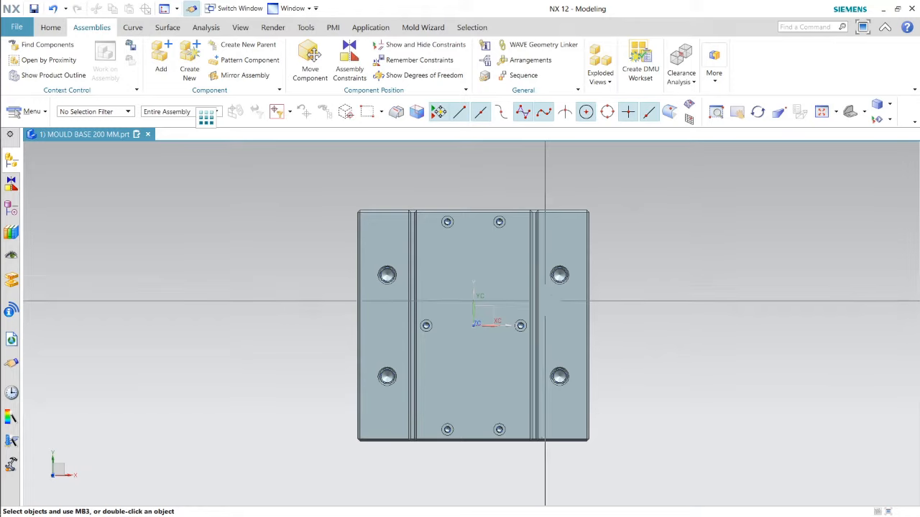
pyautogui.moveTo(493, 267); pyautogui.dragTo(406, 263, button='middle')
pyautogui.click(403, 266)
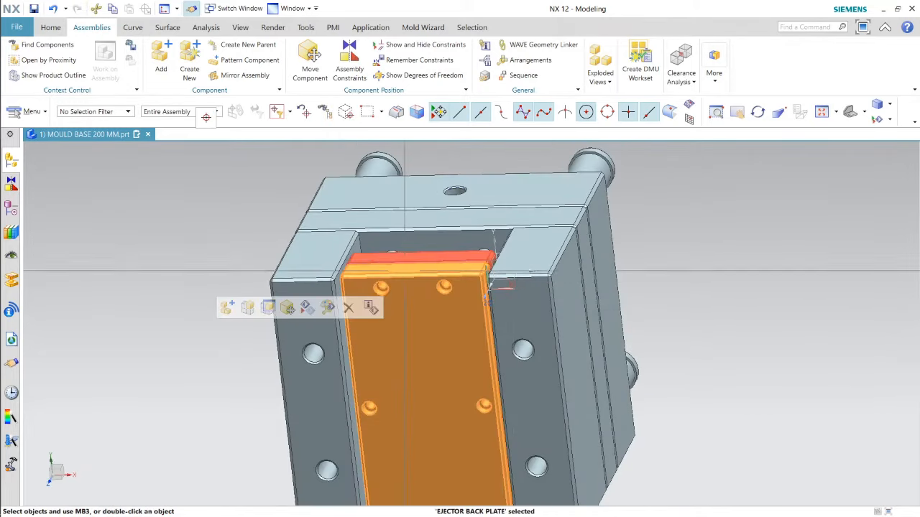
pyautogui.rightClick(403, 260)
pyautogui.click(460, 269)
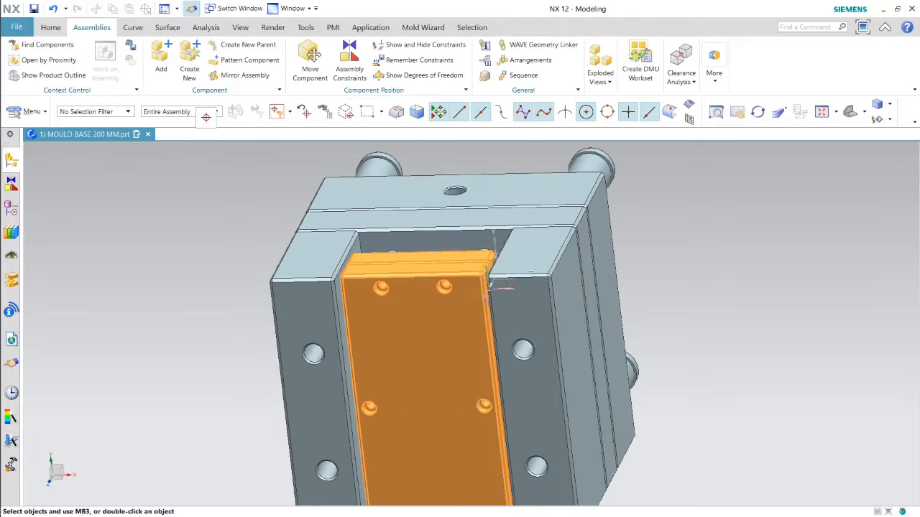
# Step: Orient the view square to the ejector plates and set the rendering style to Static Wireframe
pyautogui.scroll(-3, 480, 248)
pyautogui.moveTo(480, 253); pyautogui.dragTo(457, 222, button='middle')
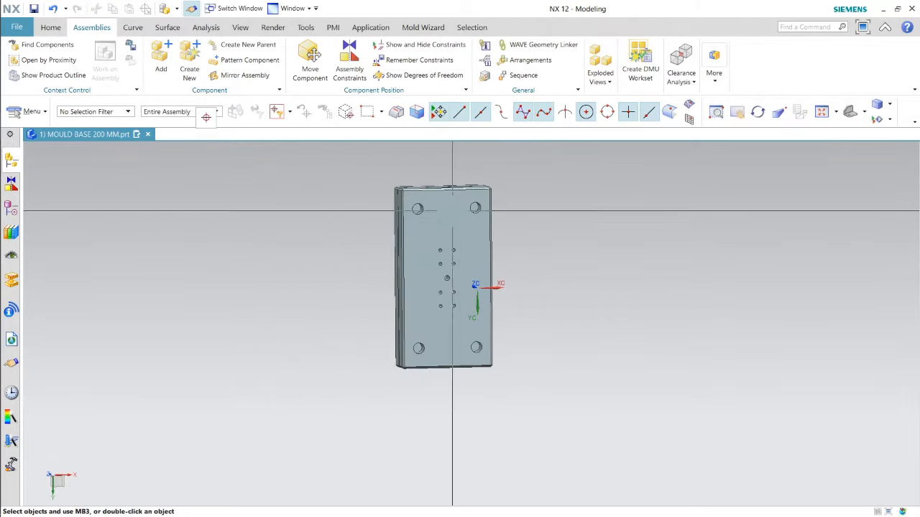
pyautogui.moveTo(478, 301); pyautogui.dragTo(489, 198, button='middle')
pyautogui.press('F8')
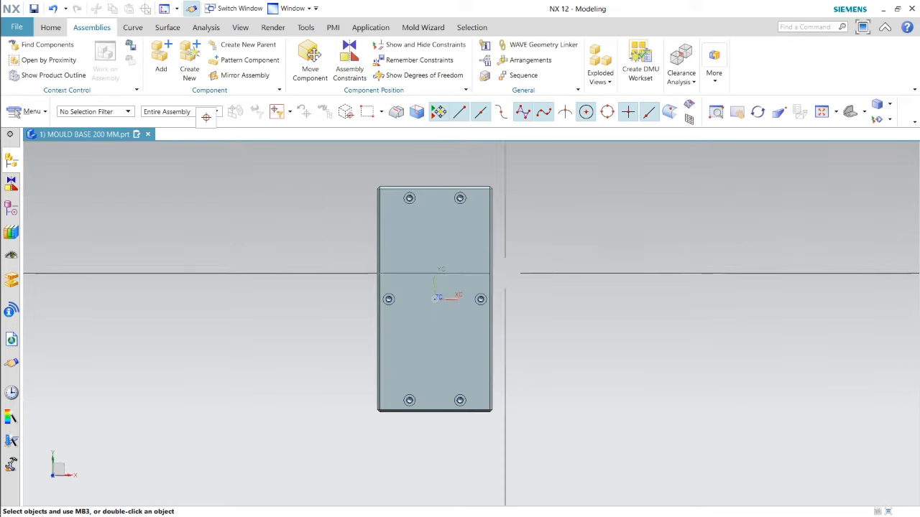
pyautogui.rightClick(638, 221)
pyautogui.moveTo(686, 361)
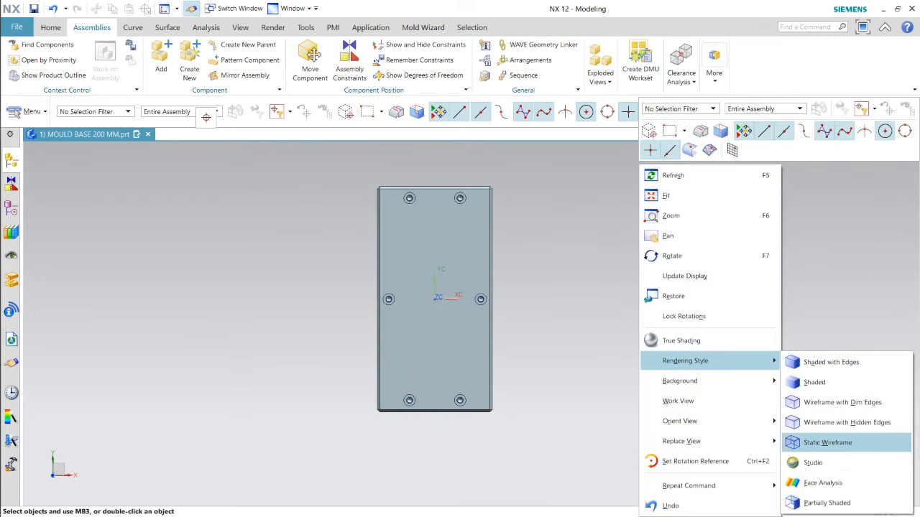
pyautogui.click(819, 442)
pyautogui.scroll(2, 500, 247)
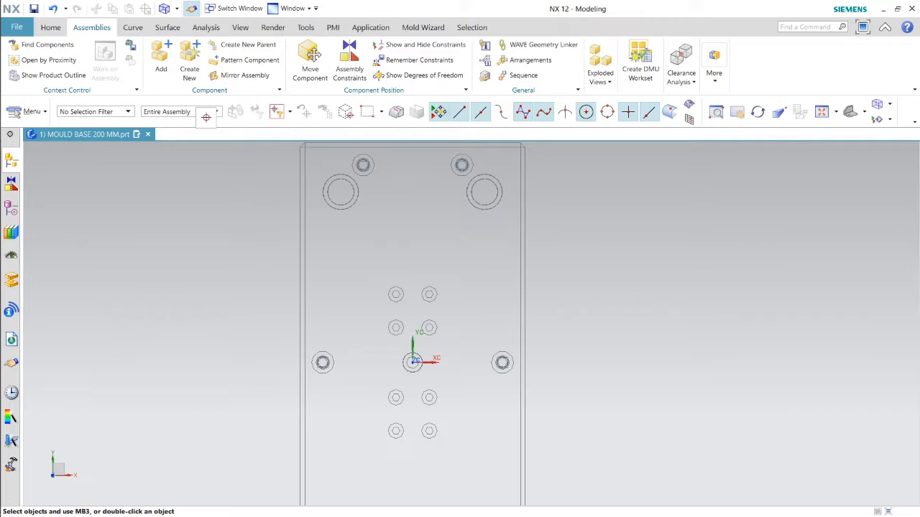
pyautogui.click(51, 28)
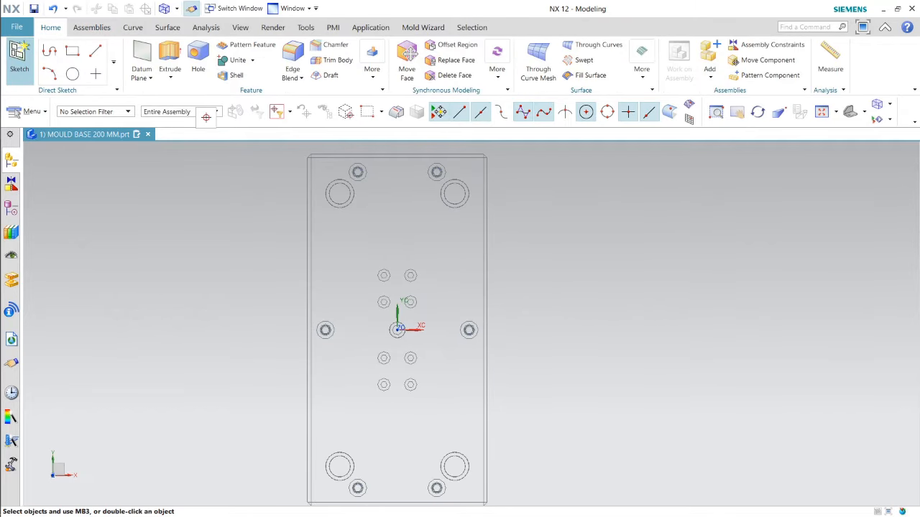
pyautogui.click(19, 57)
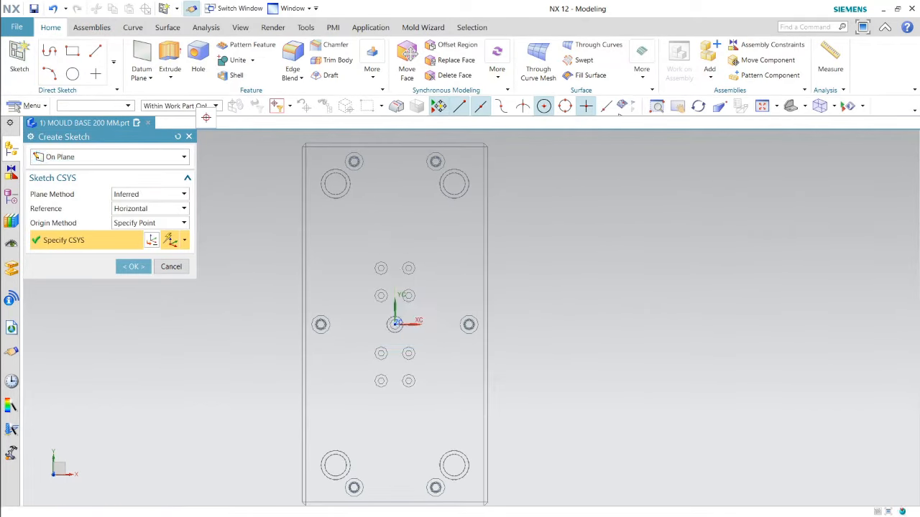
pyautogui.middleClick(555, 269)
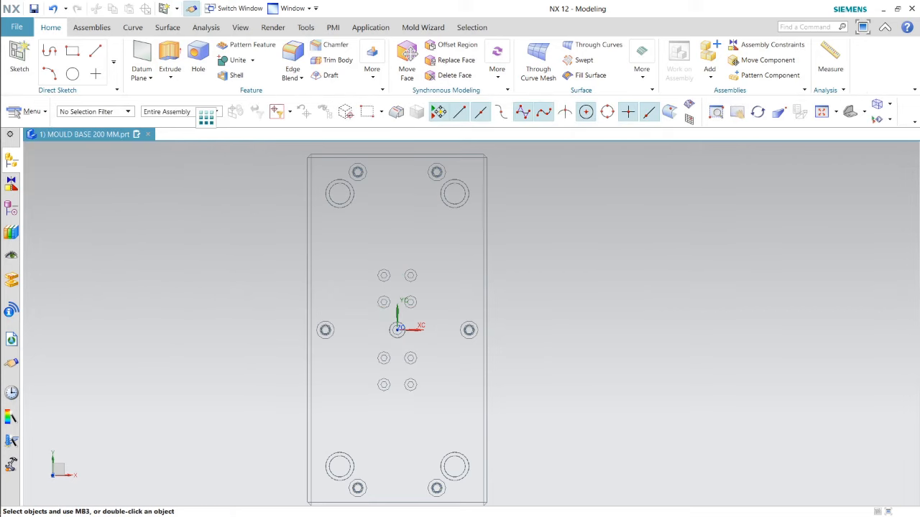
# Step: Make EJECTOR BACK PLATE the work part and create a sketch on its large flat face
pyautogui.click(12, 161)
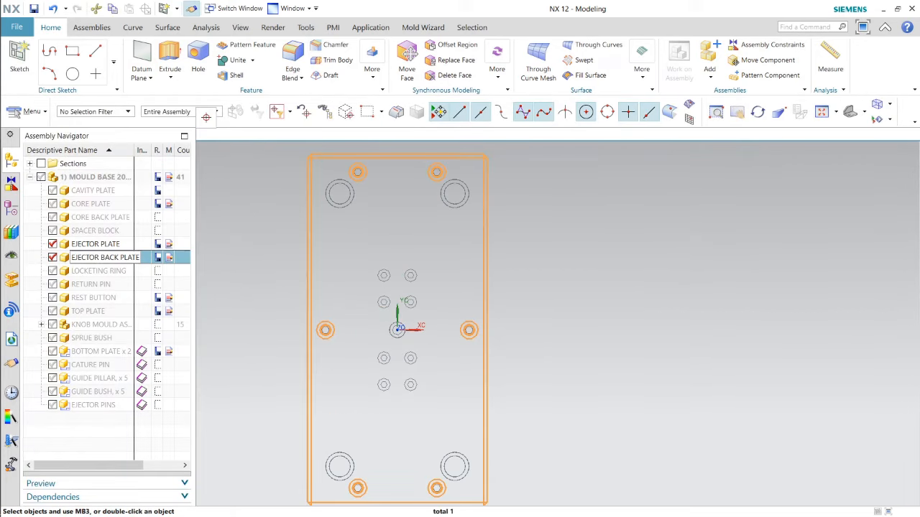
pyautogui.rightClick(101, 258)
pyautogui.click(167, 150)
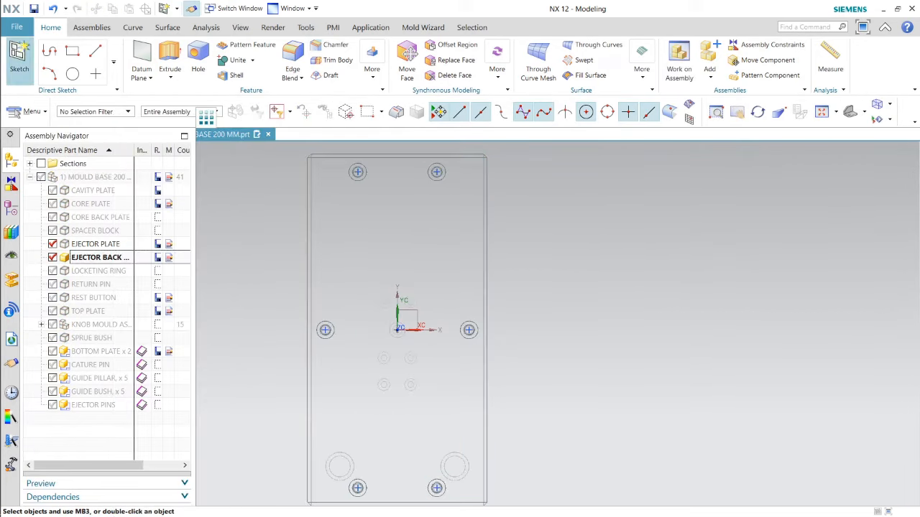
pyautogui.click(20, 59)
pyautogui.click(432, 159)
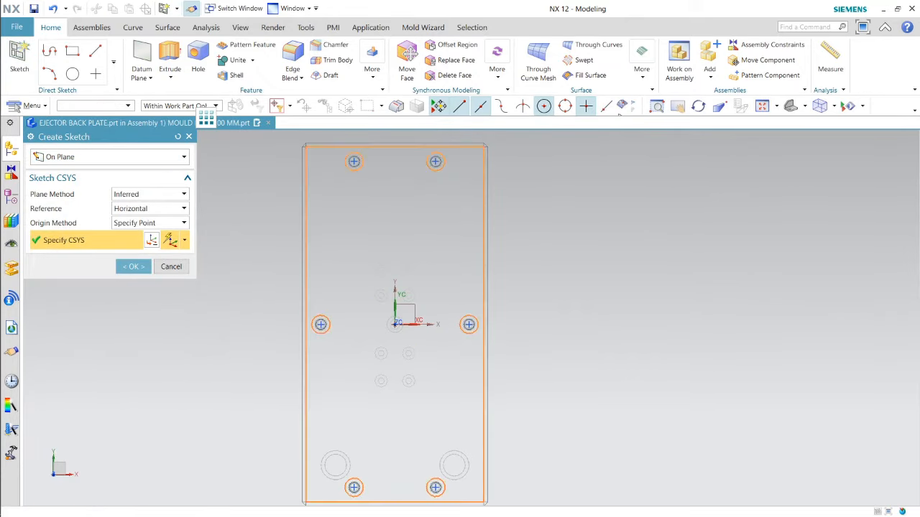
pyautogui.click(133, 266)
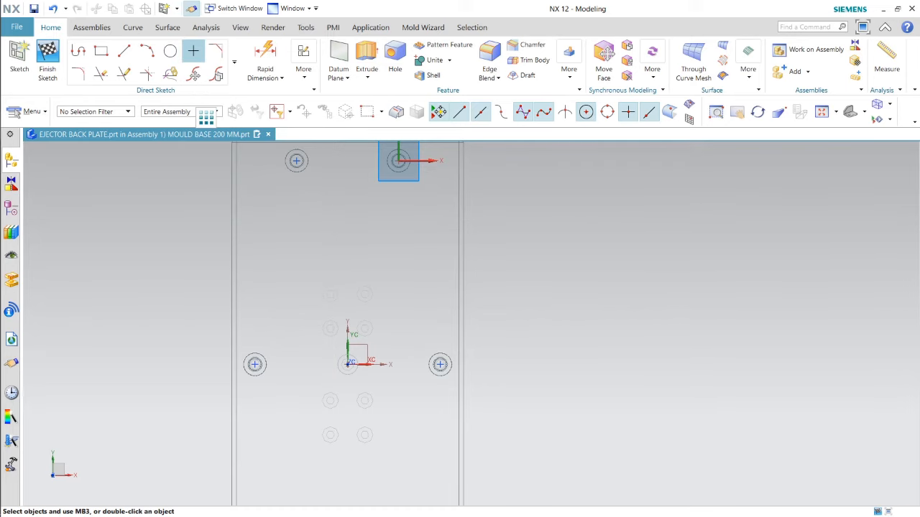
# Step: Place a sketch point near the plate's vertical centreline, about 21.5 mm left of and 27 mm below the sketch origin
pyautogui.click(193, 50)
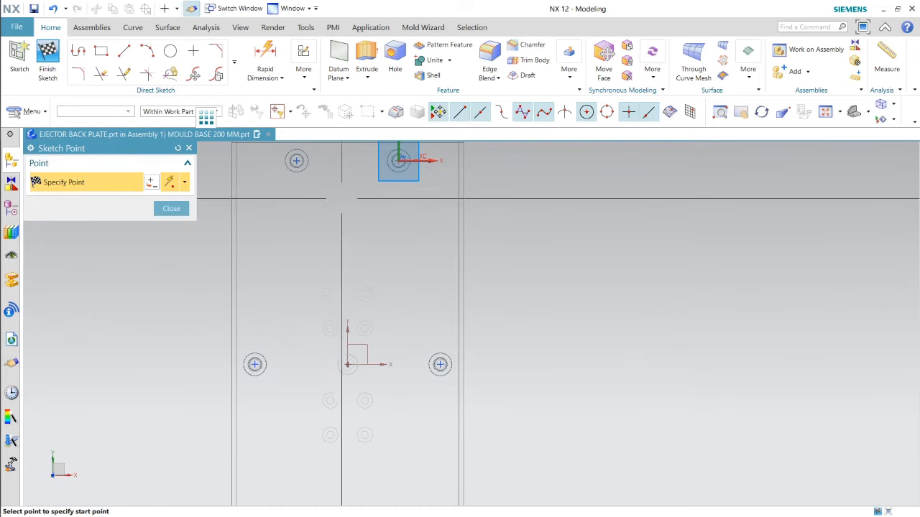
pyautogui.click(349, 223)
pyautogui.middleClick(349, 223)
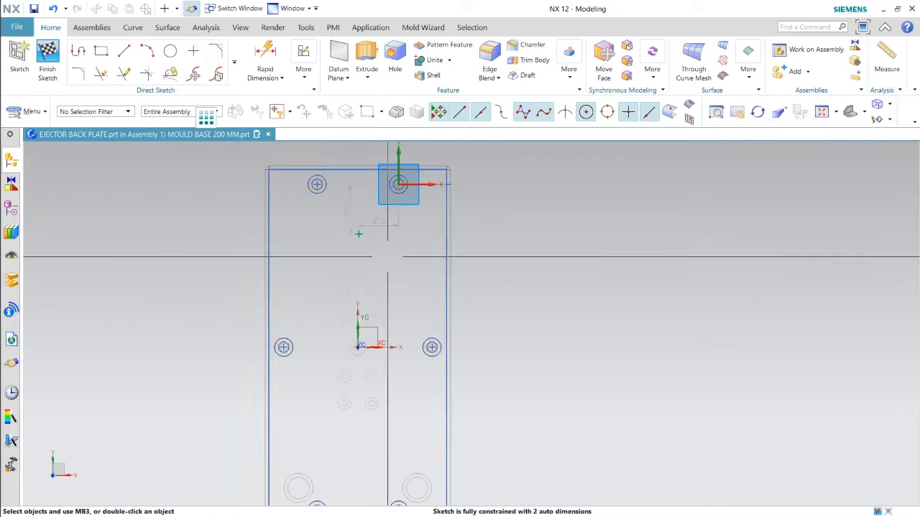
# Step: Add a horizontal dimension of 0 mm between the sketch point and the midpoint of the plate's upper edge
pyautogui.click(265, 54)
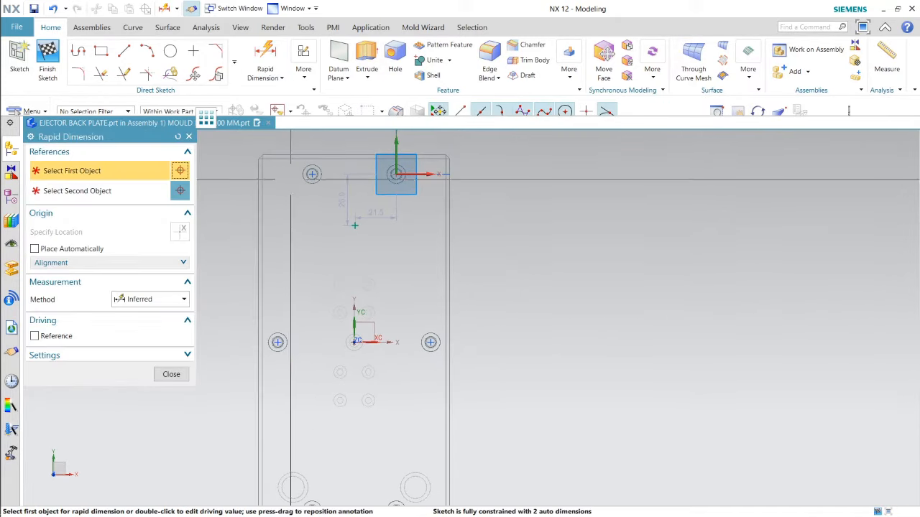
pyautogui.click(353, 225)
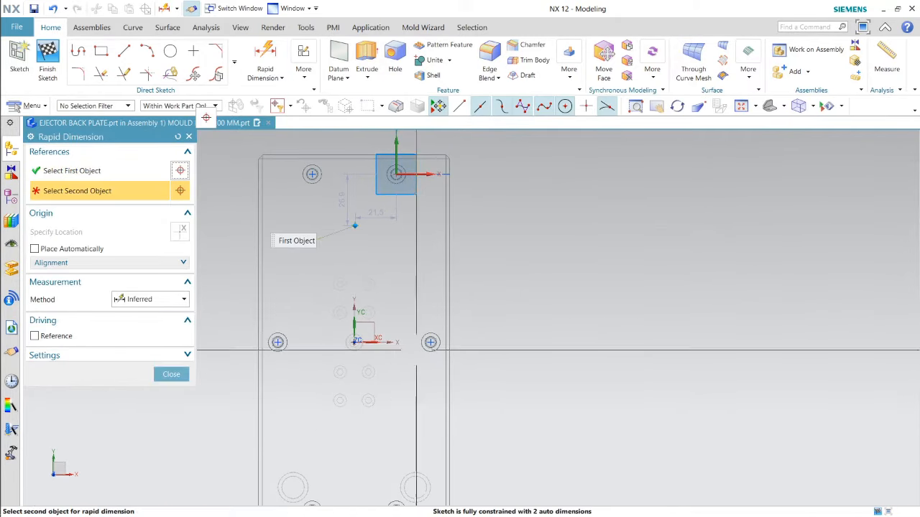
pyautogui.click(348, 155)
pyautogui.scroll(1, 362, 236)
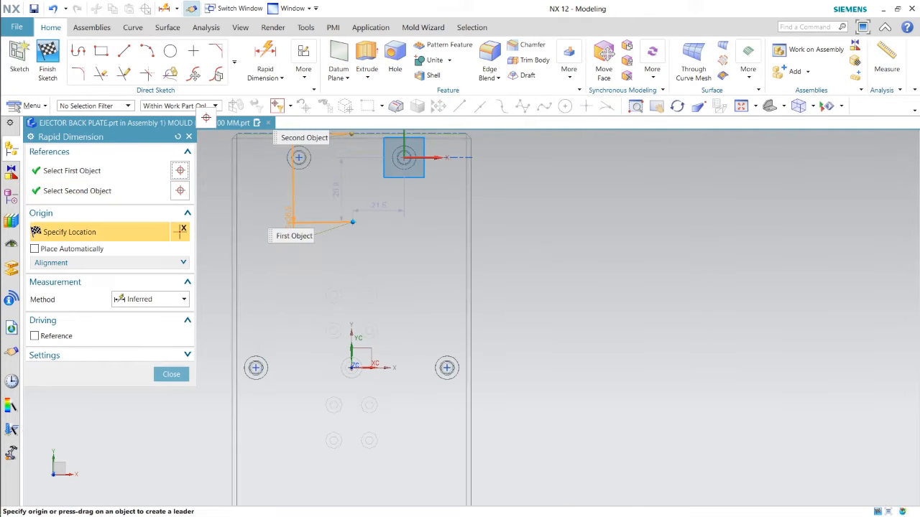
pyautogui.click(150, 299)
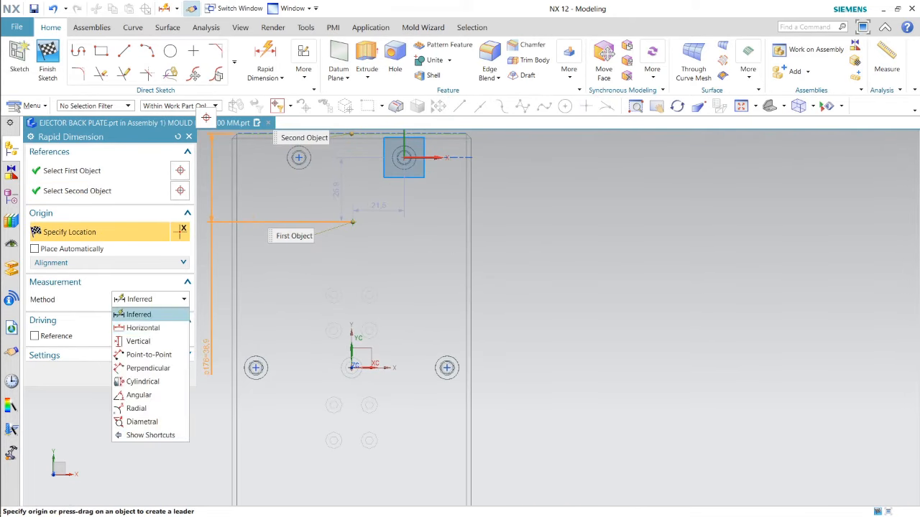
pyautogui.click(143, 328)
pyautogui.click(370, 253)
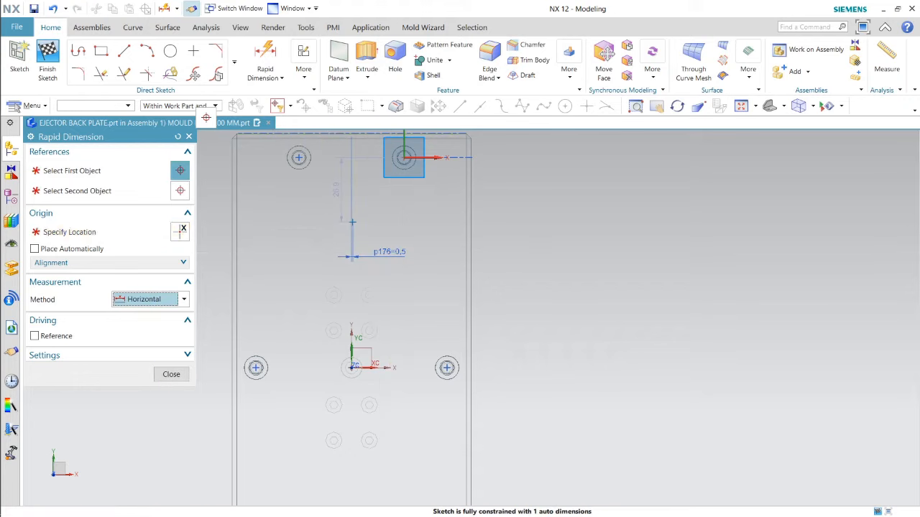
pyautogui.write('0')
pyautogui.press('Return')
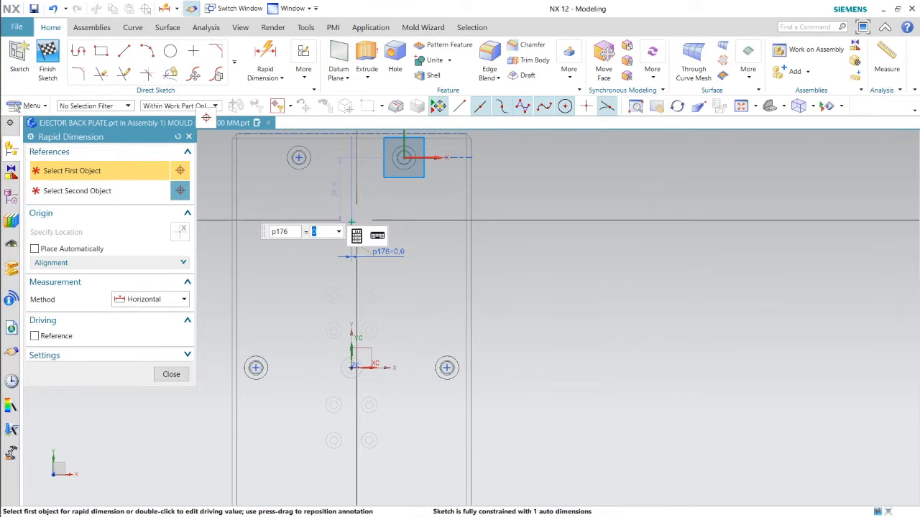
# Step: Dimension the sketch point vertically 65 mm from the midpoint of the plate's long side edge, and finish the sketch
pyautogui.click(354, 221)
pyautogui.scroll(-5, 367, 218)
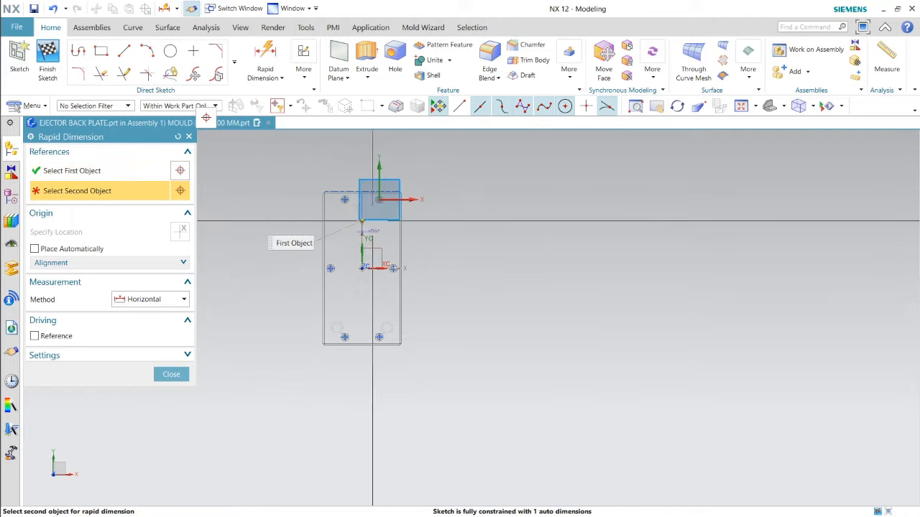
pyautogui.scroll(2, 426, 320)
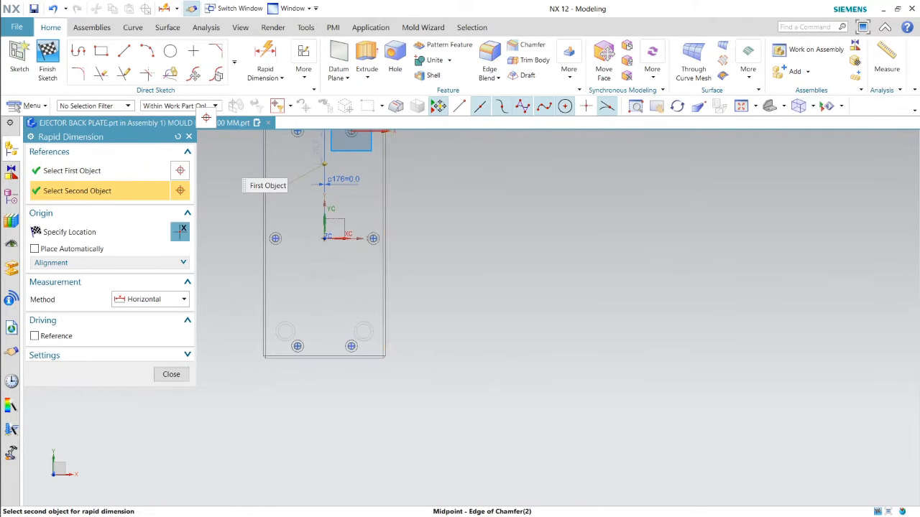
pyautogui.click(385, 238)
pyautogui.click(151, 299)
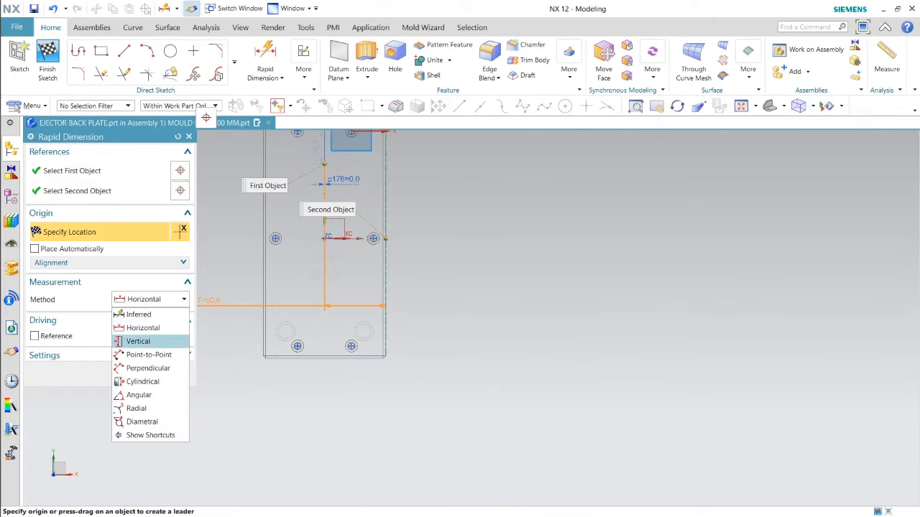
pyautogui.click(138, 341)
pyautogui.click(471, 174)
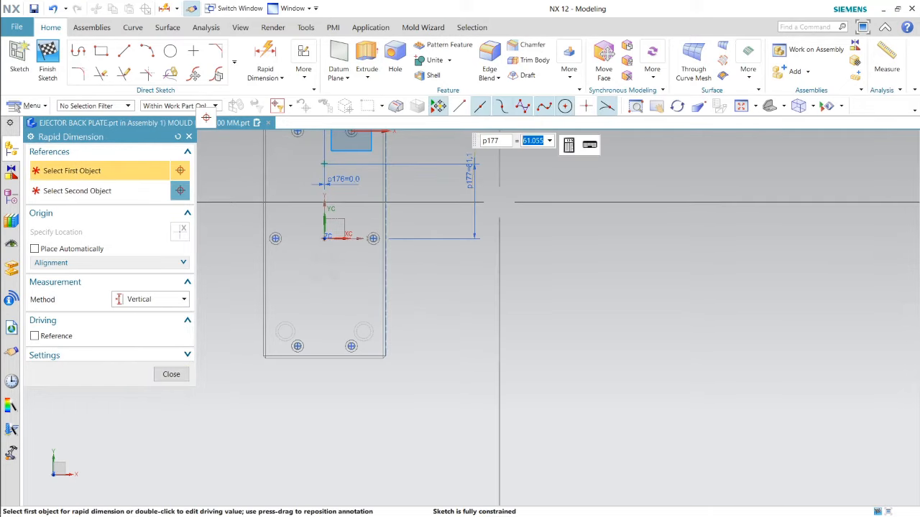
pyautogui.press('Return')
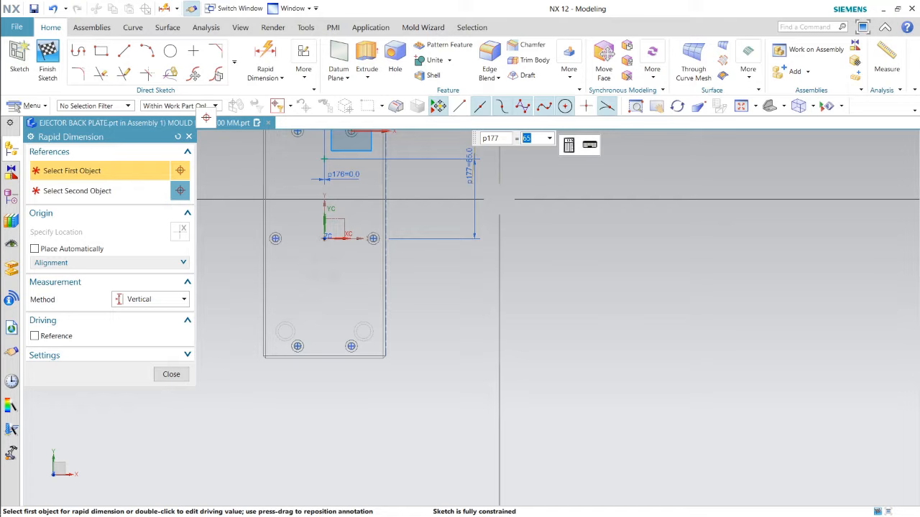
pyautogui.click(171, 373)
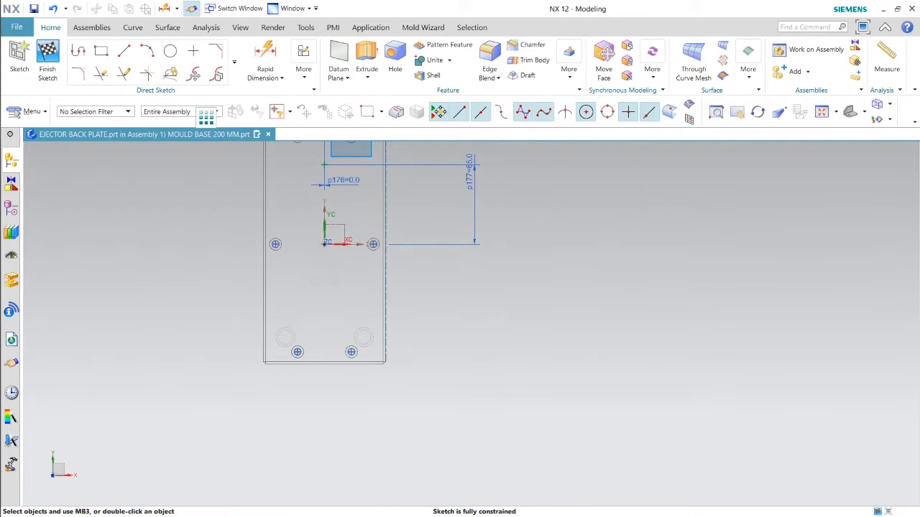
pyautogui.click(48, 61)
pyautogui.scroll(-3, 396, 234)
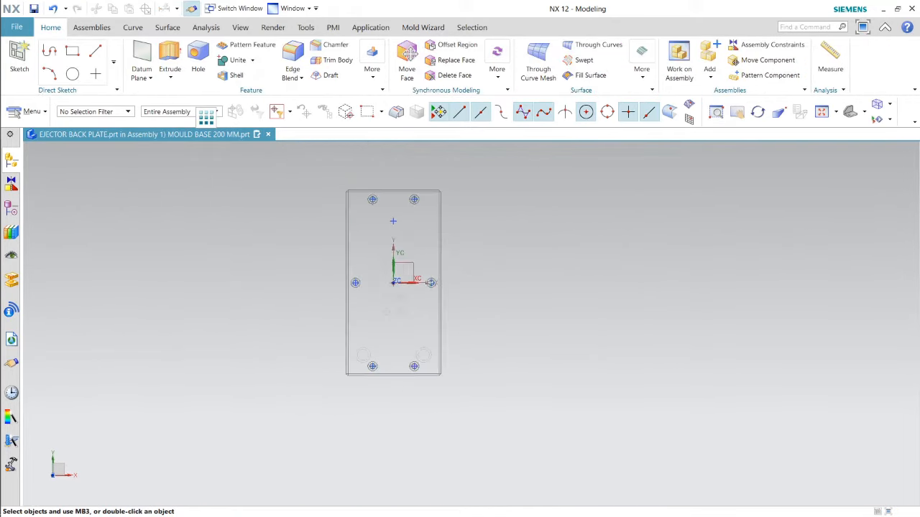
# Step: Add the EJ-GUIDE PILLAR part from the EJECTION SYSTEM folder as a component of EJECTOR BACK PLATE
pyautogui.moveTo(422, 281); pyautogui.dragTo(435, 241, button='middle')
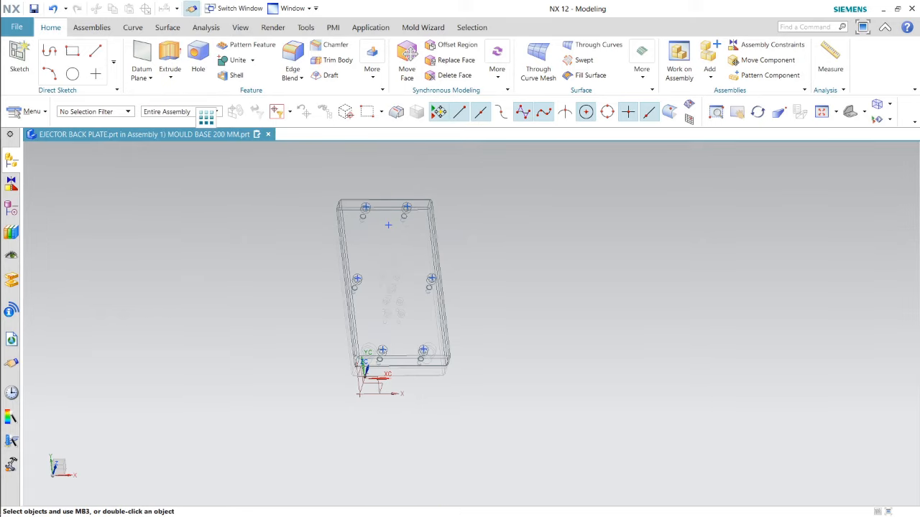
pyautogui.click(32, 111)
pyautogui.click(91, 28)
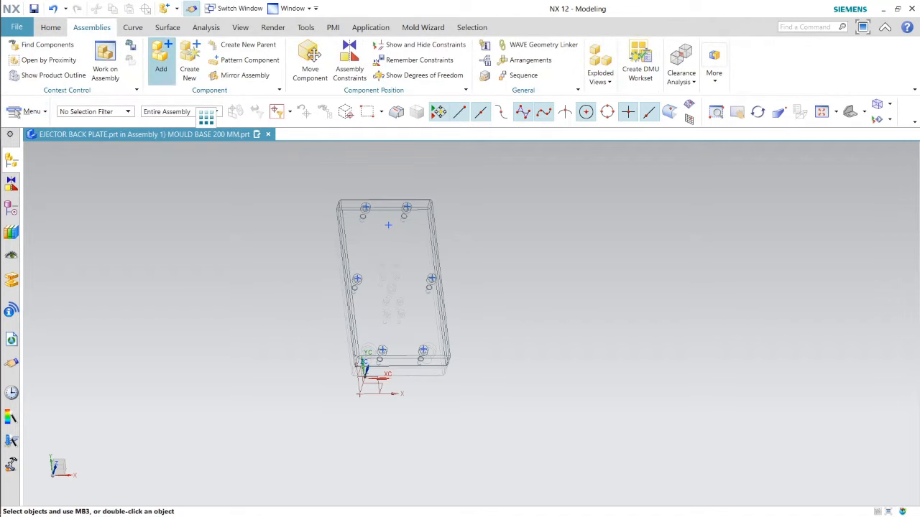
pyautogui.click(161, 61)
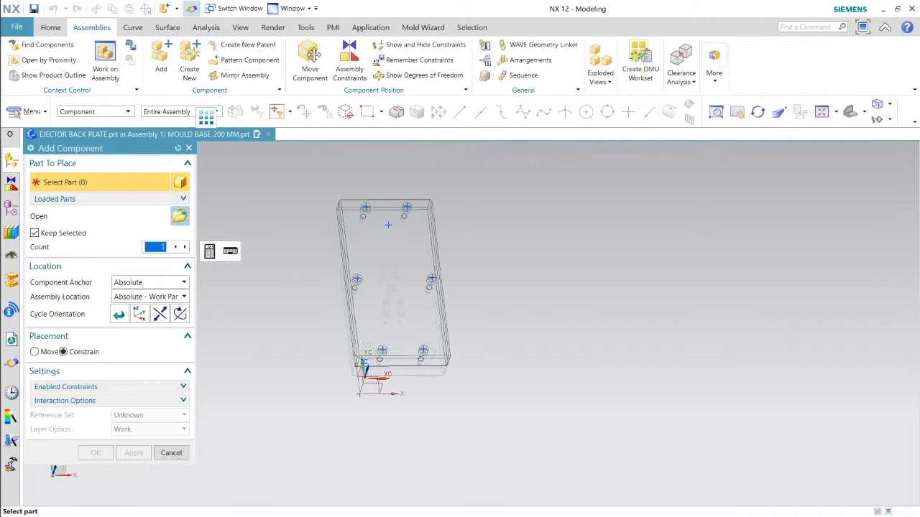
pyautogui.click(180, 216)
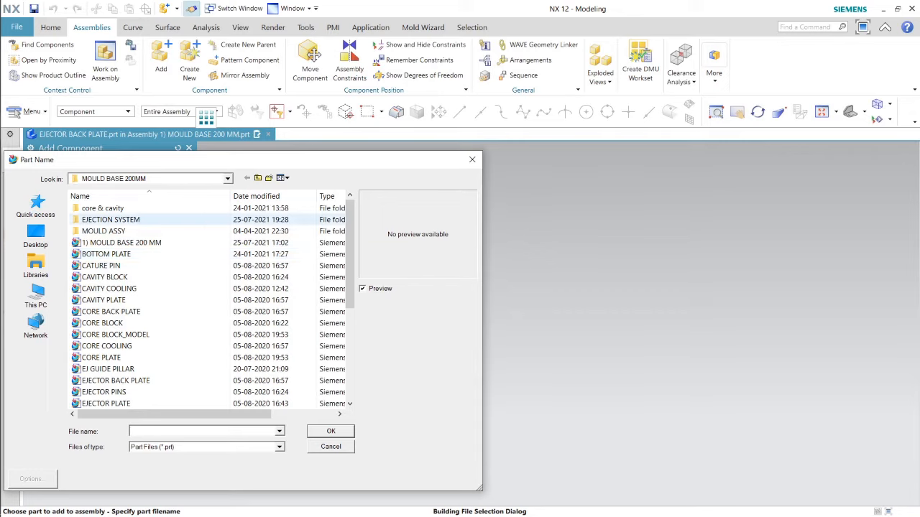
pyautogui.doubleClick(179, 219)
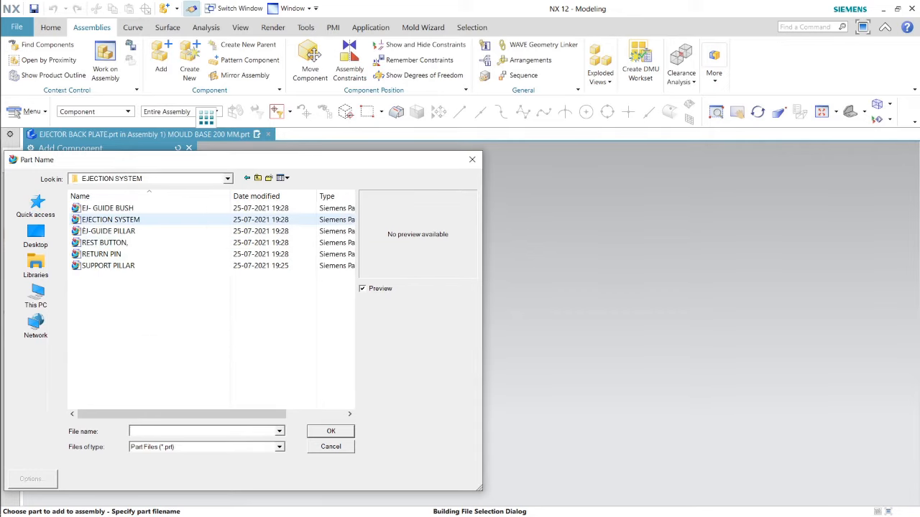
pyautogui.click(128, 231)
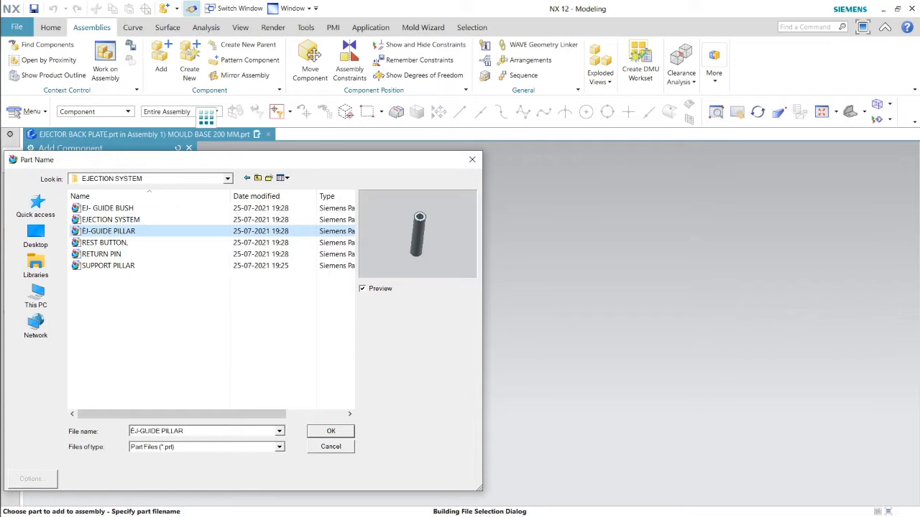
pyautogui.click(330, 431)
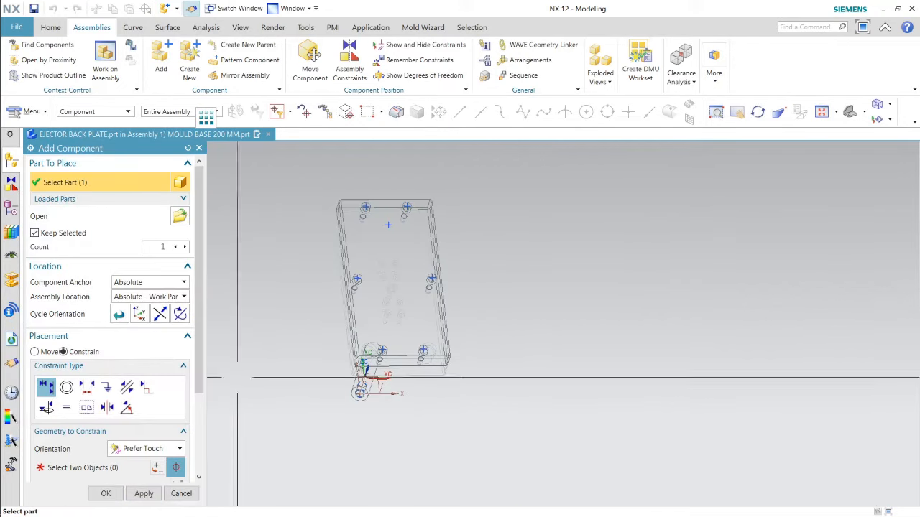
pyautogui.scroll(-2, 115, 319)
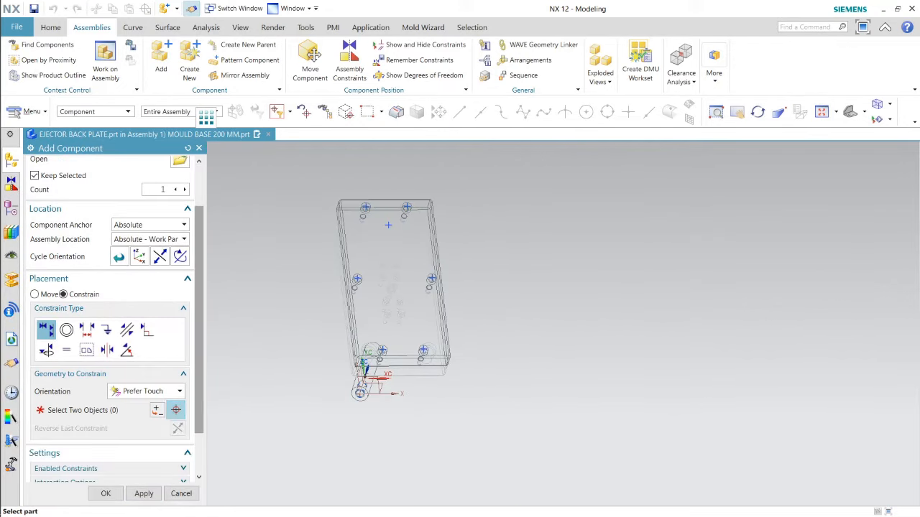
pyautogui.scroll(-1, 115, 319)
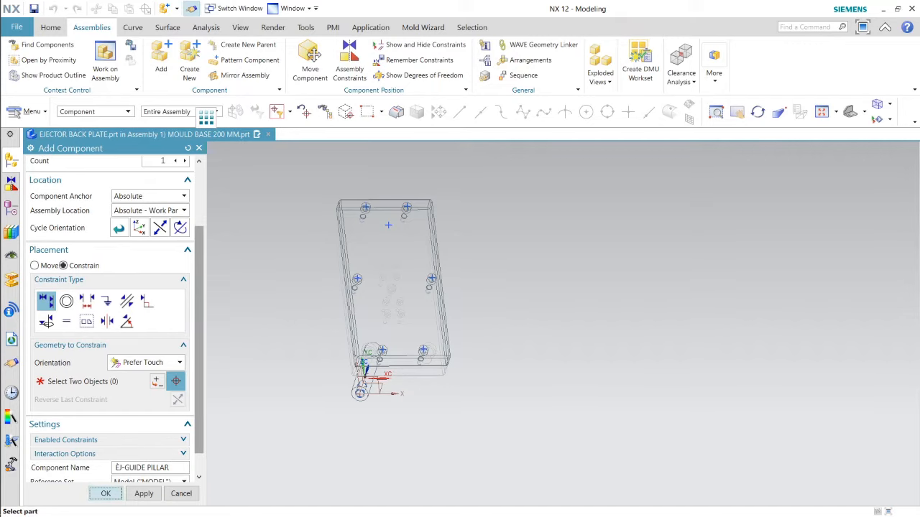
pyautogui.click(106, 493)
pyautogui.scroll(-3, 444, 210)
# Step: Change the rendering style to shaded with edges and orient the view to show the guide pillar below the plates
pyautogui.rightClick(547, 210)
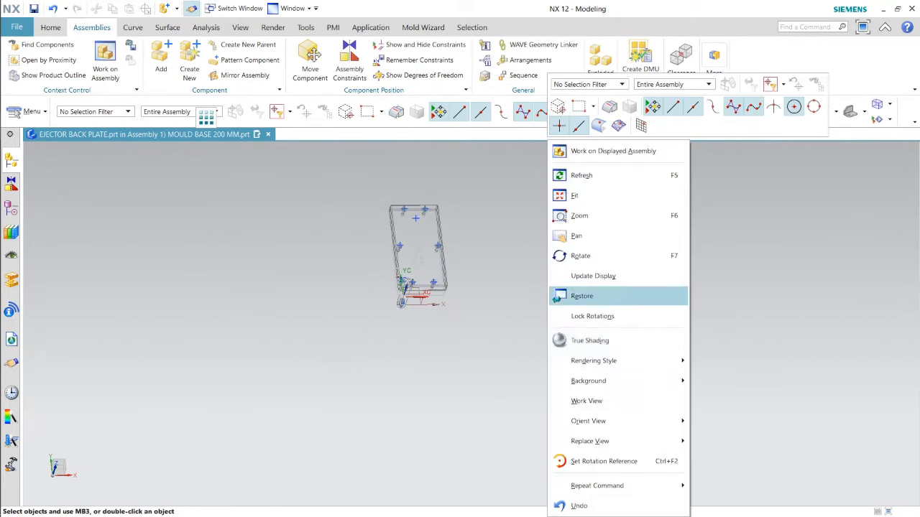
pyautogui.moveTo(594, 361)
pyautogui.click(740, 363)
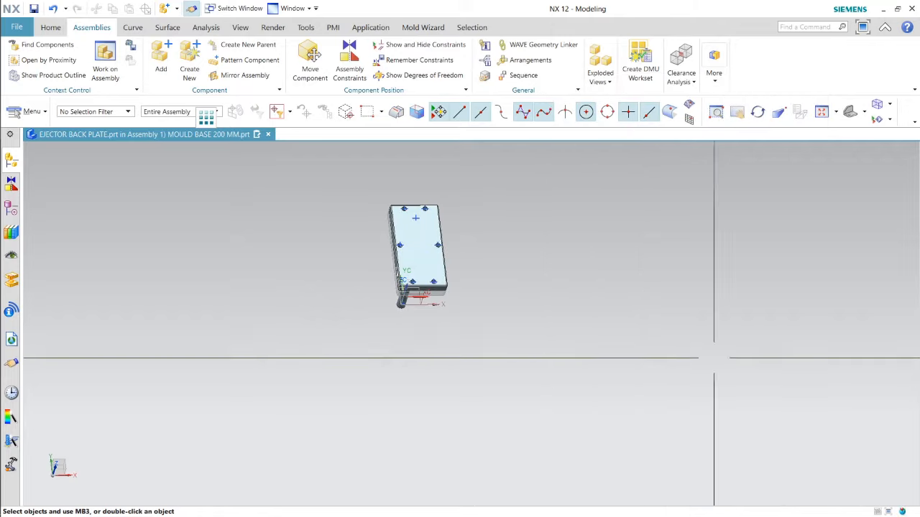
pyautogui.scroll(2, 431, 284)
pyautogui.moveTo(368, 298); pyautogui.dragTo(360, 238, button='middle')
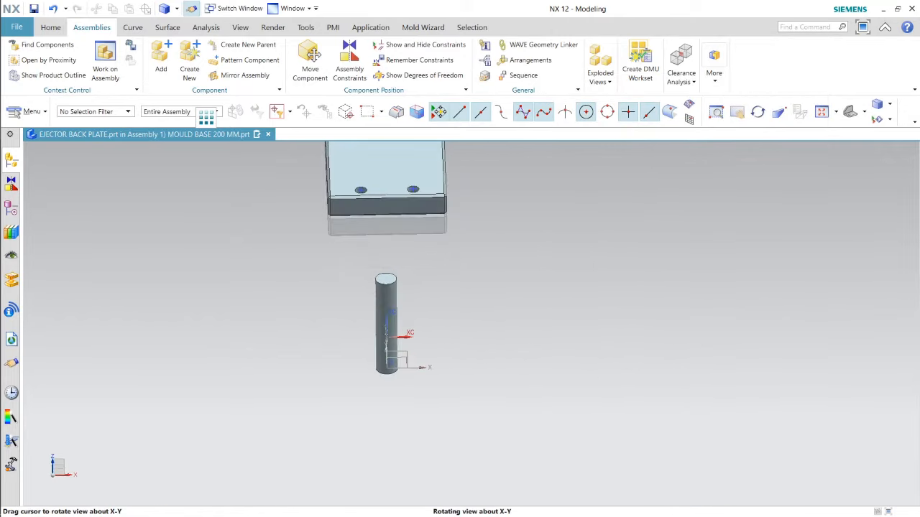
# Step: Turn the EJ-GUIDE PILLAR component upside down by rotating it about its YC axis, allowing the fixed component to move
pyautogui.scroll(-3, 400, 355)
pyautogui.scroll(2, 410, 341)
pyautogui.click(387, 325)
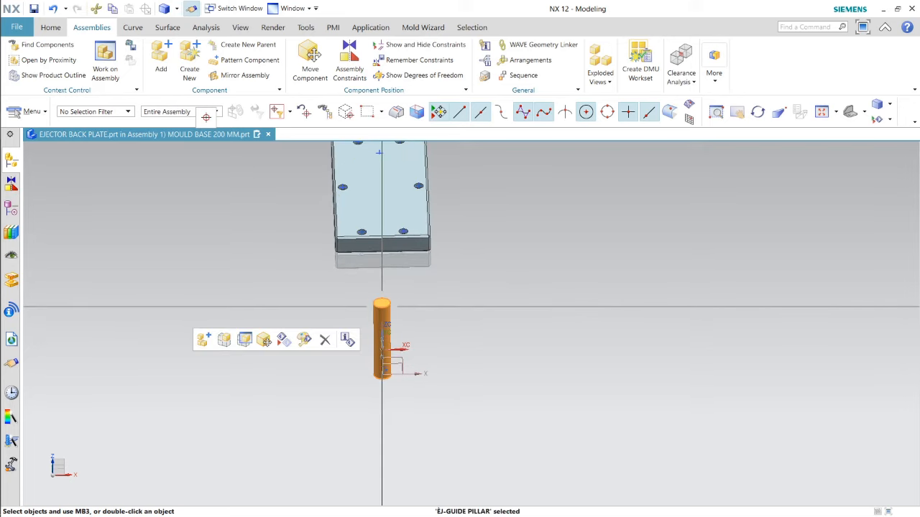
pyautogui.click(266, 341)
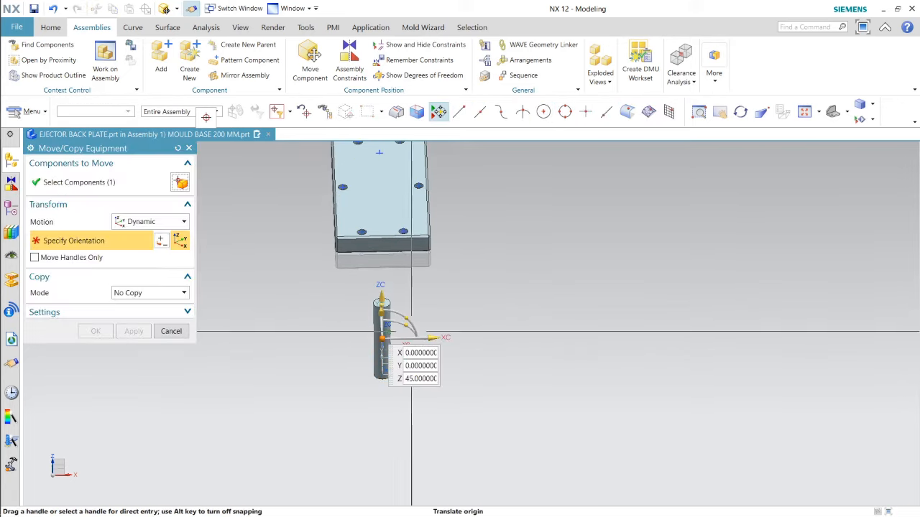
pyautogui.click(407, 321)
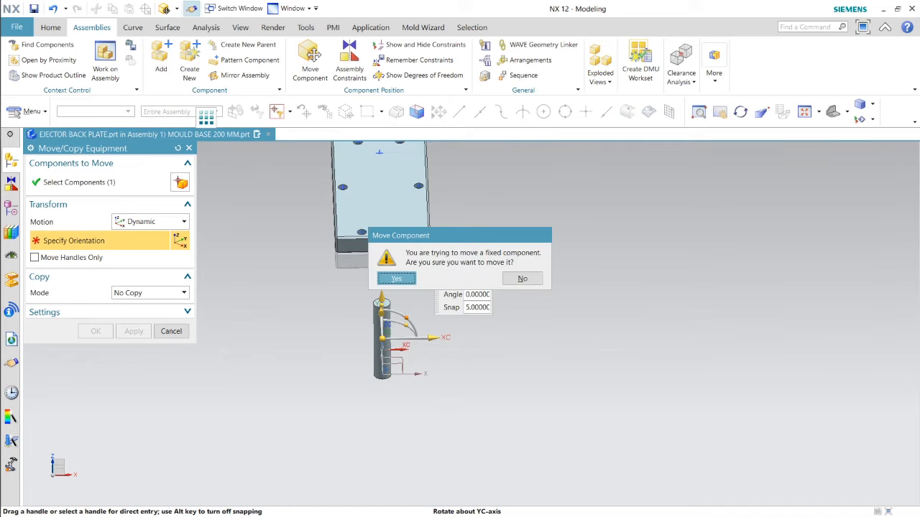
pyautogui.click(413, 282)
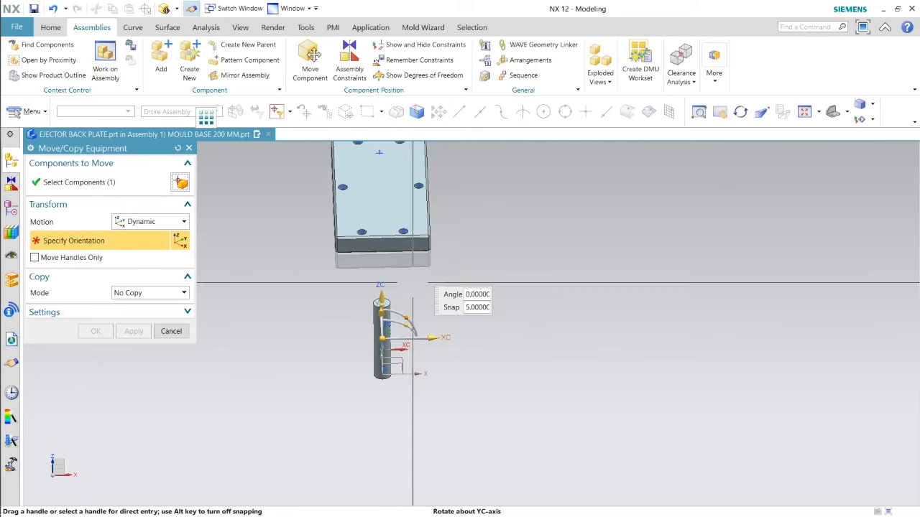
pyautogui.moveTo(417, 329); pyautogui.dragTo(324, 389)
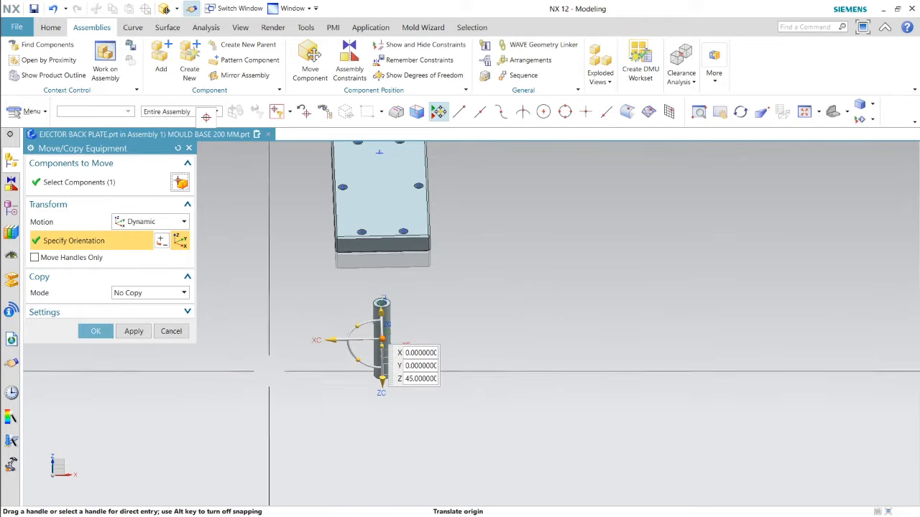
pyautogui.click(96, 330)
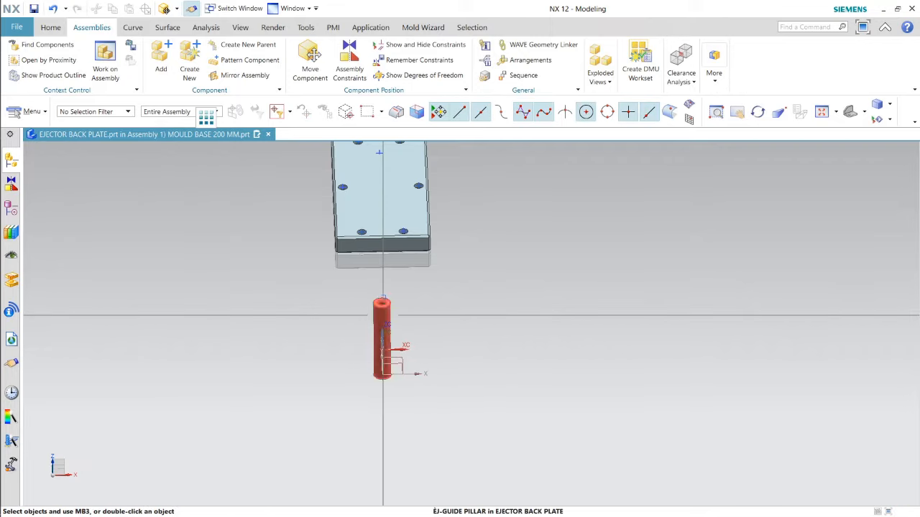
pyautogui.press('Escape')
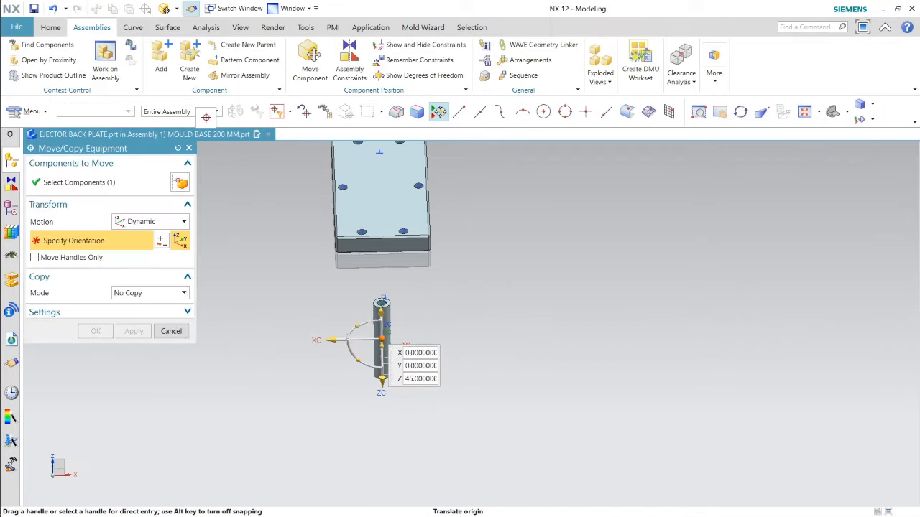
# Step: Move the guide pillar point to point from the arc centre of its upper end to the sketch point on the ejector back plate
pyautogui.click(151, 221)
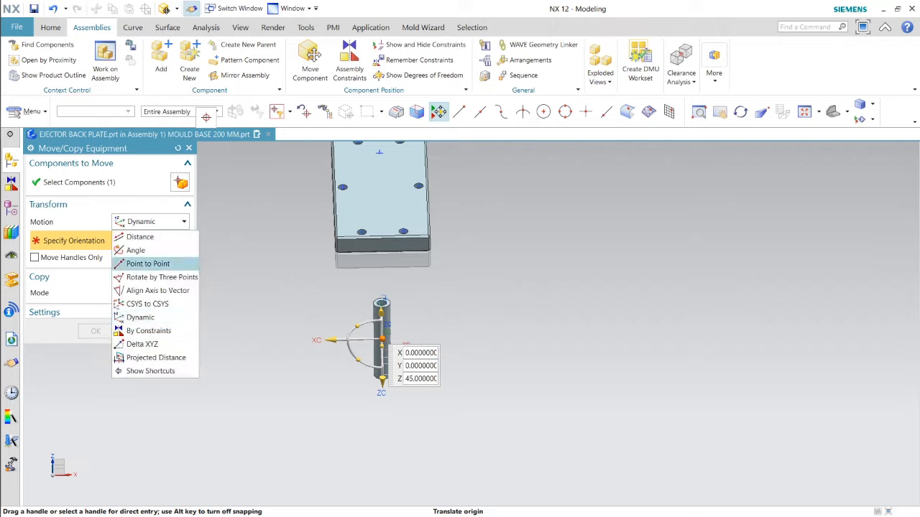
pyautogui.click(147, 264)
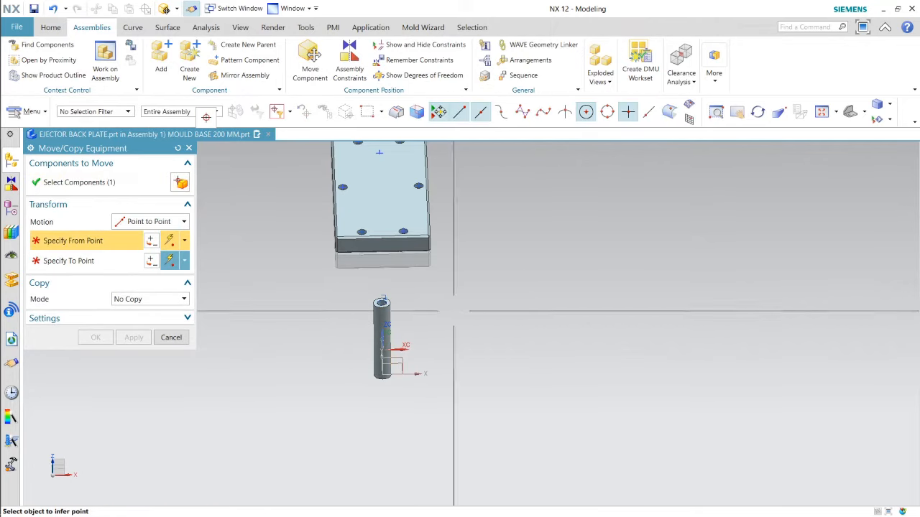
pyautogui.scroll(5, 402, 308)
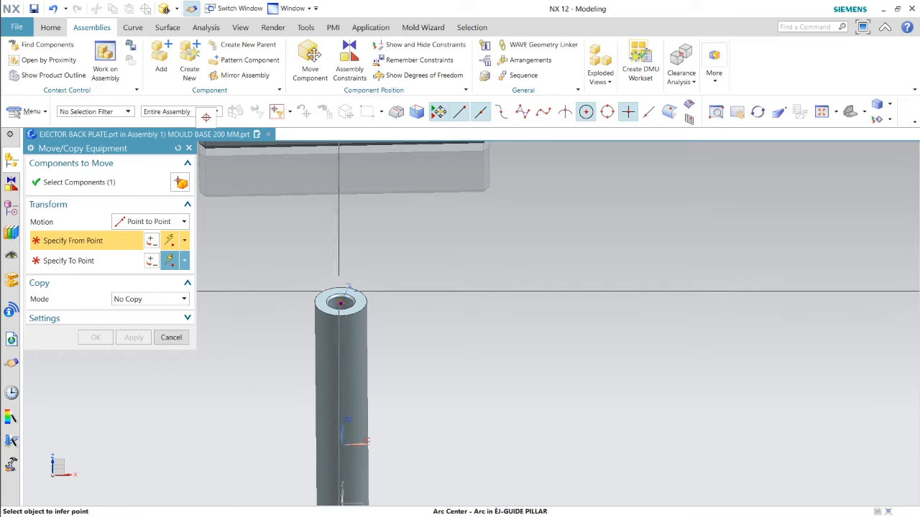
pyautogui.click(334, 294)
pyautogui.scroll(-5, 412, 407)
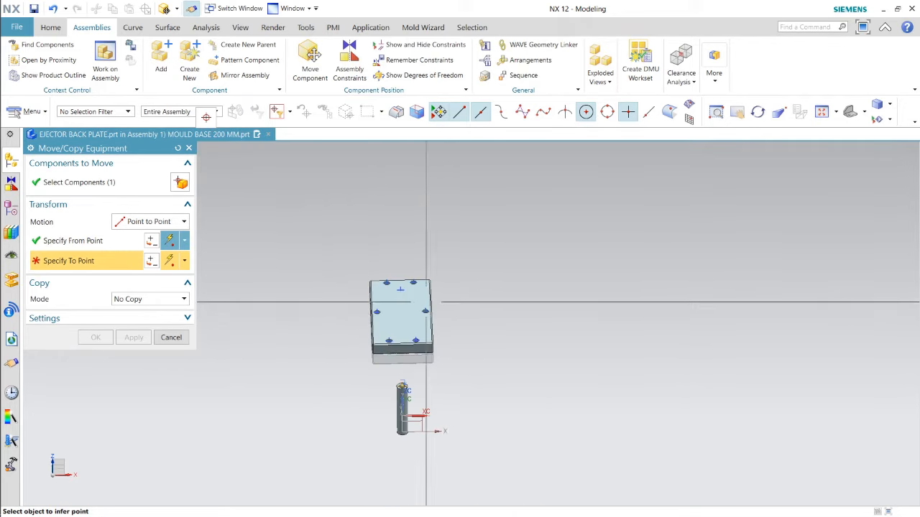
pyautogui.scroll(2, 392, 285)
pyautogui.click(388, 284)
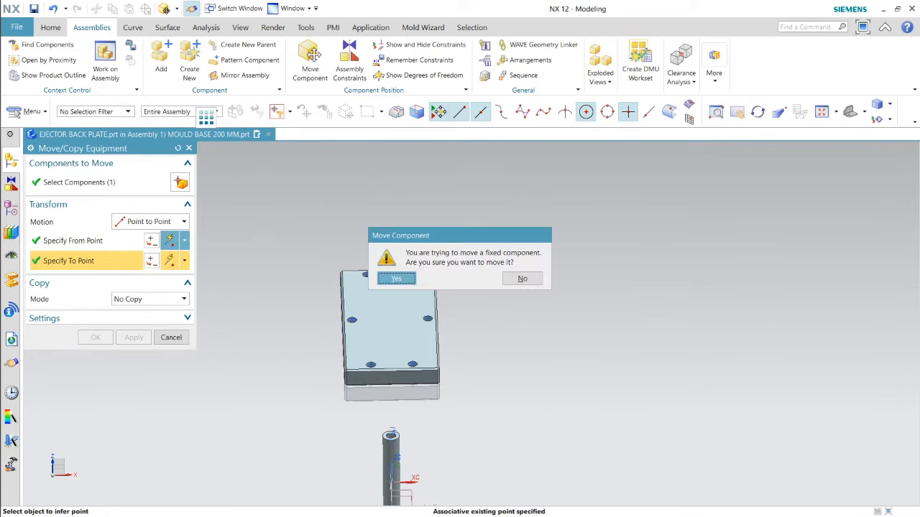
pyautogui.click(391, 281)
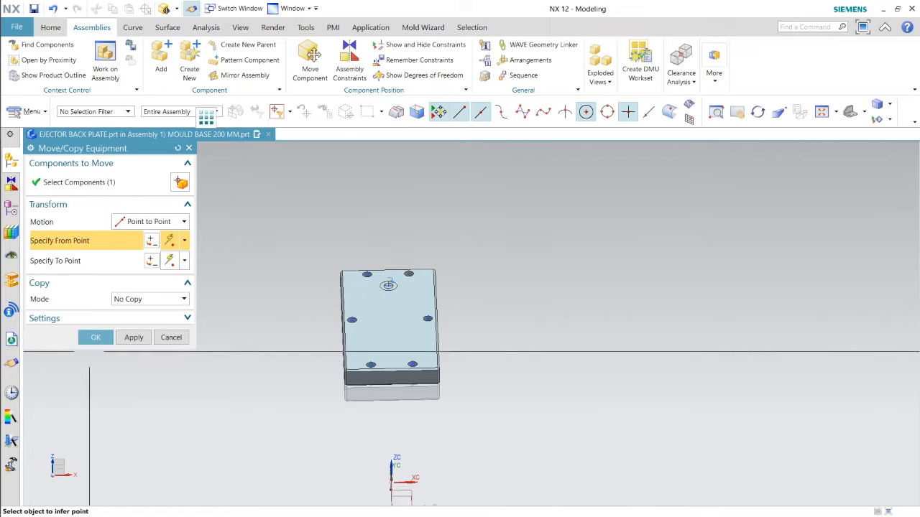
pyautogui.click(95, 338)
# Step: Raise the guide pillar 5 mm along its ZC axis with Dynamic motion, to a Z position of 196 mm
pyautogui.scroll(1, 476, 293)
pyautogui.scroll(-3, 476, 292)
pyautogui.moveTo(474, 288); pyautogui.dragTo(437, 281, button='middle')
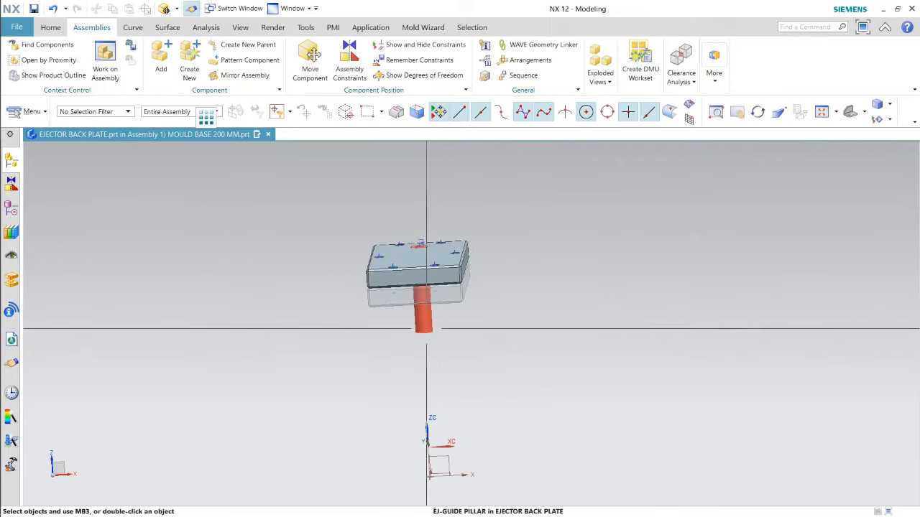
pyautogui.rightClick(424, 295)
pyautogui.click(441, 101)
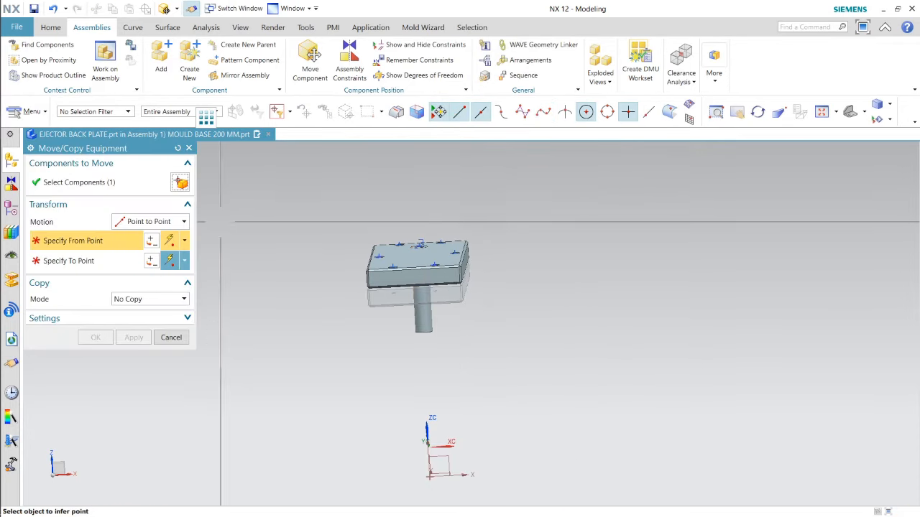
pyautogui.click(148, 222)
pyautogui.click(140, 317)
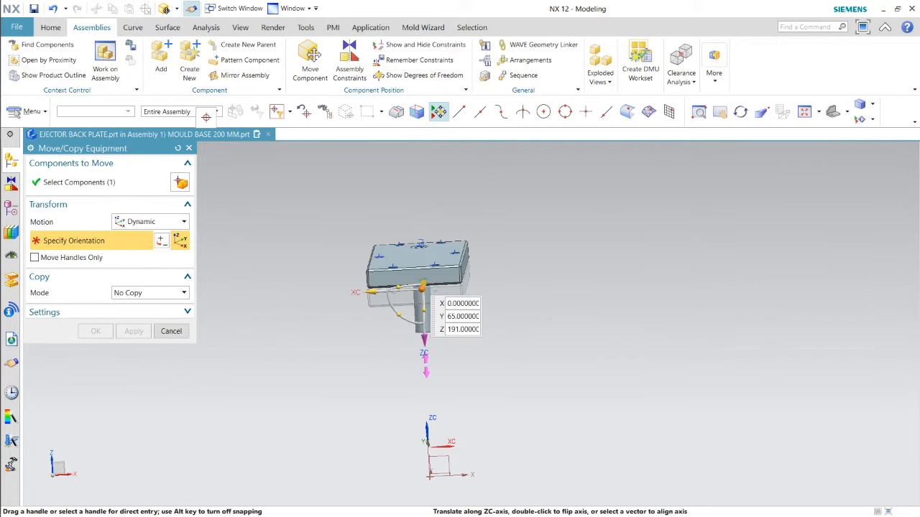
pyautogui.click(425, 363)
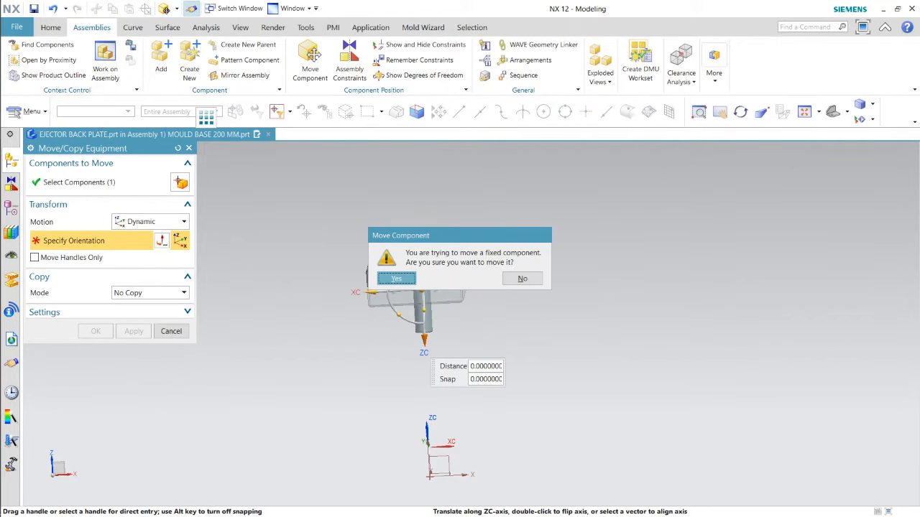
pyautogui.click(396, 279)
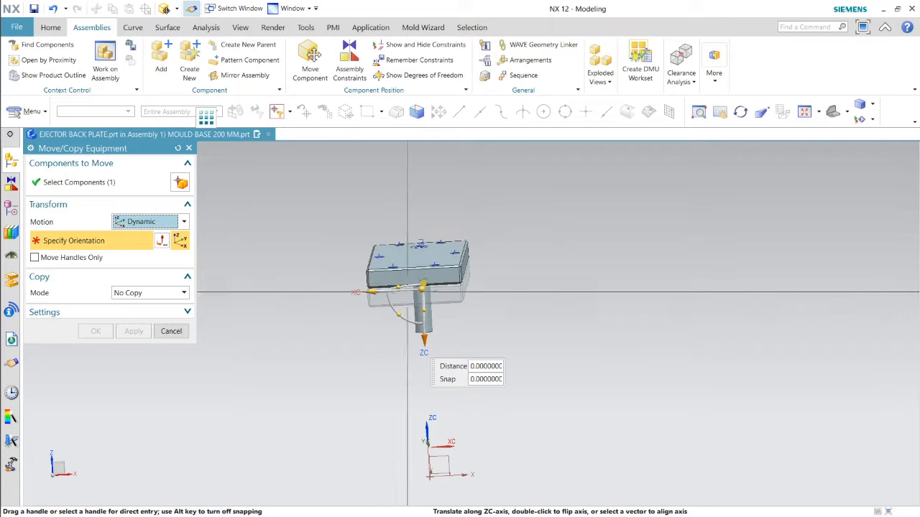
pyautogui.moveTo(427, 335); pyautogui.dragTo(426, 332)
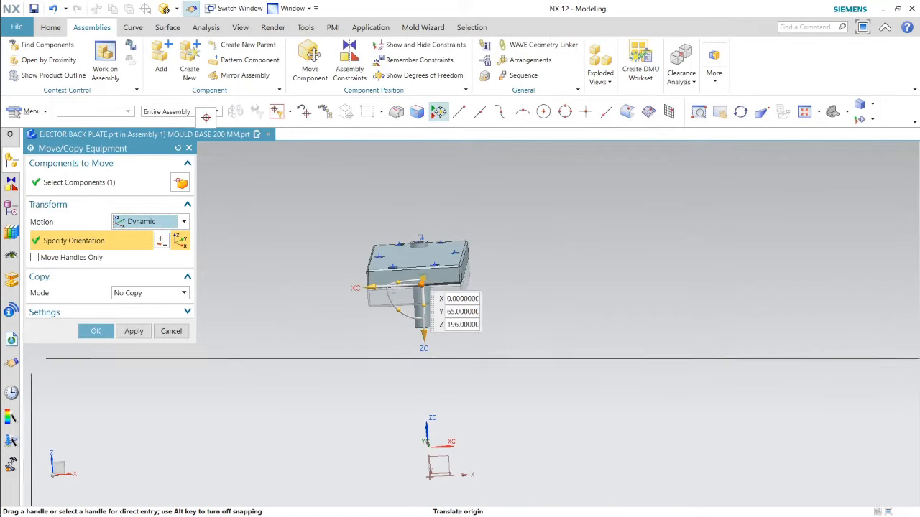
pyautogui.click(101, 333)
# Step: Subtract the guide pillar from EJECTOR BACK PLATE, keeping the tool body
pyautogui.moveTo(391, 188); pyautogui.dragTo(435, 217, button='middle')
pyautogui.scroll(2, 395, 224)
pyautogui.scroll(5, 445, 230)
pyautogui.moveTo(388, 241); pyautogui.dragTo(369, 202, button='middle')
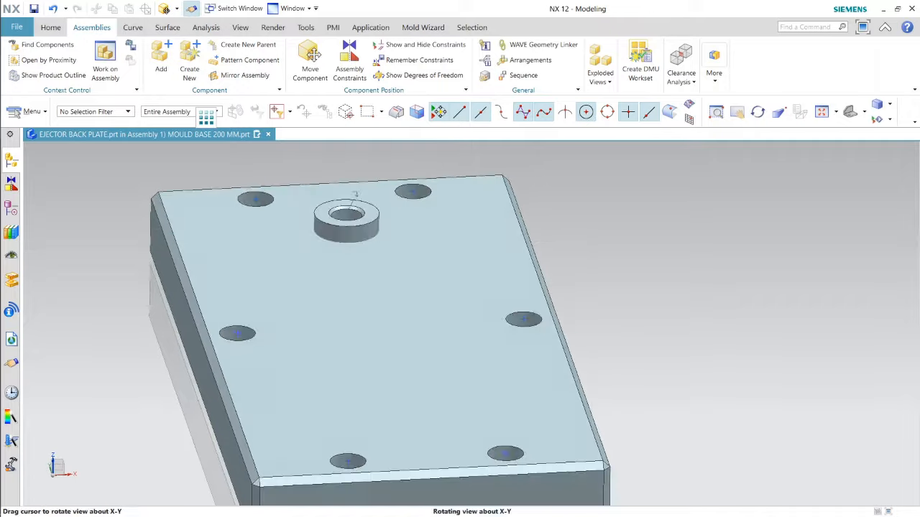
pyautogui.scroll(-4, 369, 204)
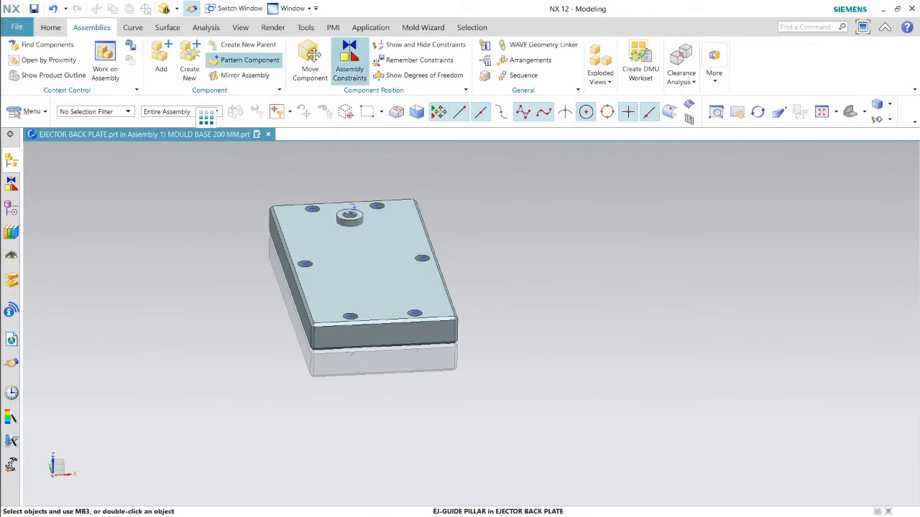
pyautogui.click(50, 27)
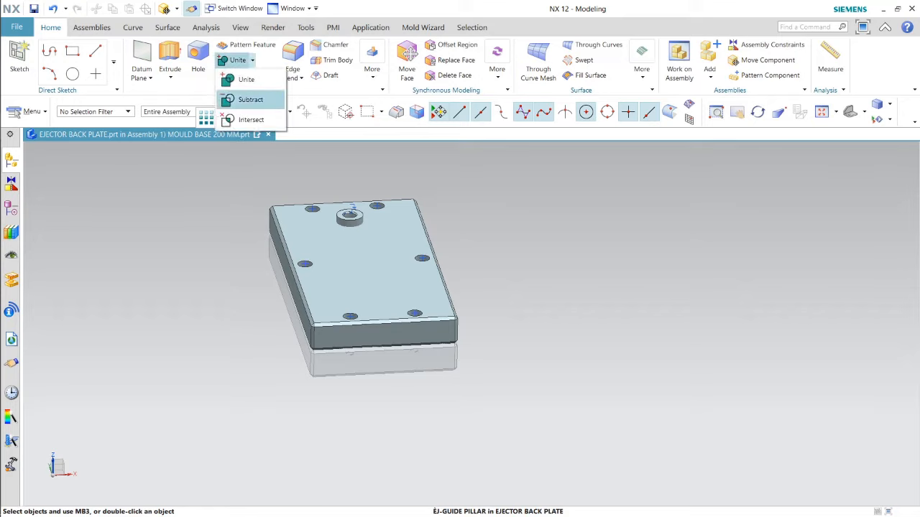
pyautogui.click(250, 100)
pyautogui.click(431, 259)
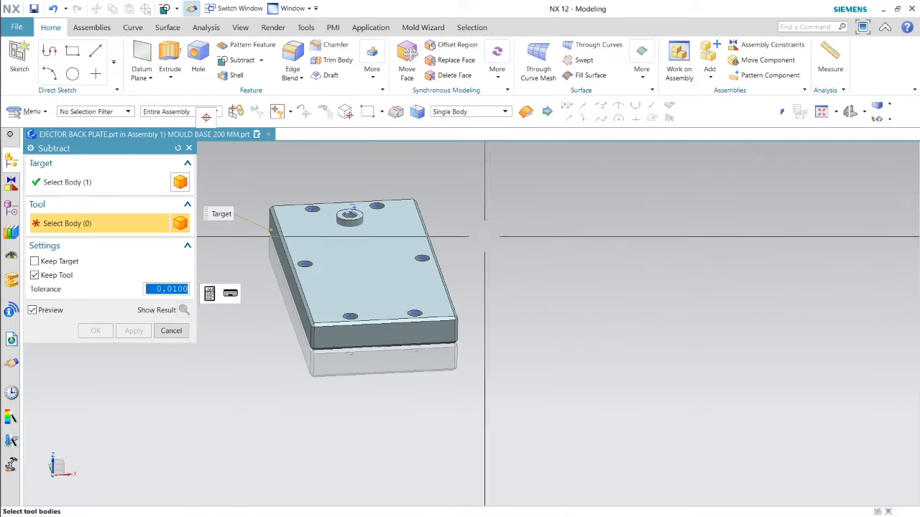
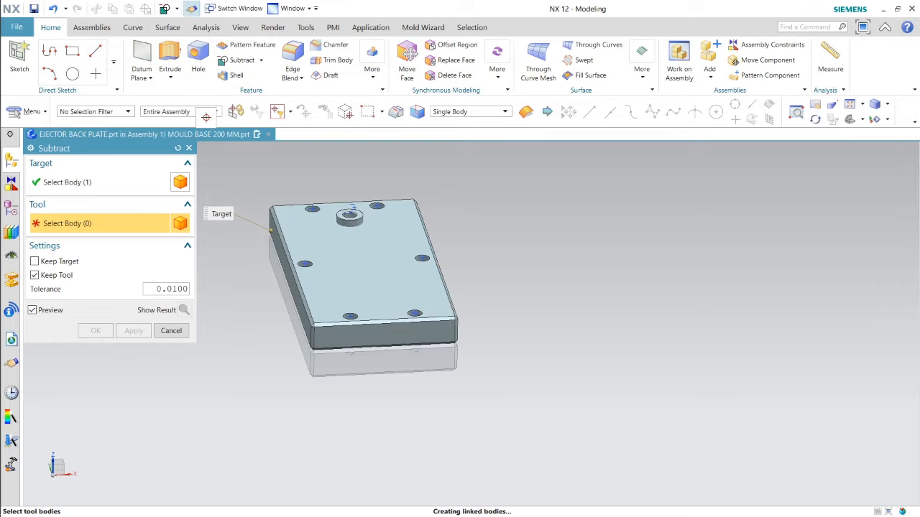
pyautogui.click(96, 329)
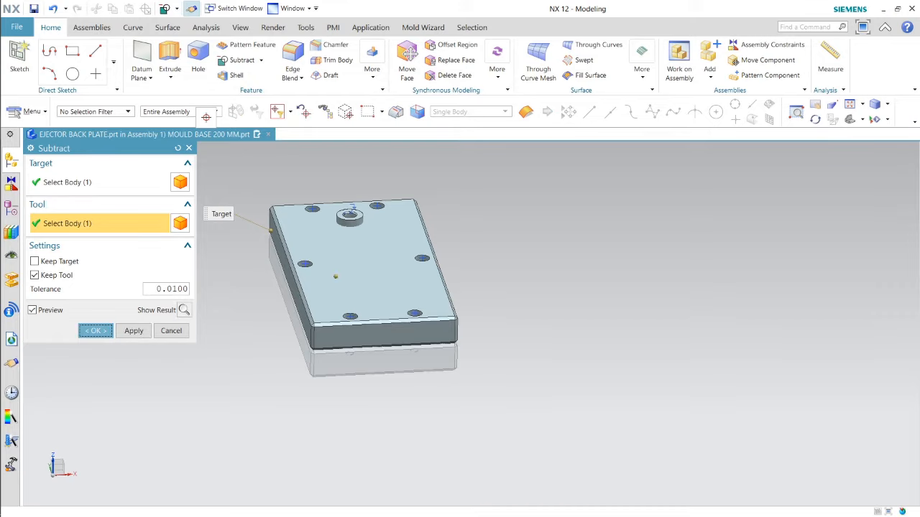
# Step: Make EJECTOR PLATE the work part and subtract the guide pillar from it, keeping the tool body
pyautogui.moveTo(523, 226); pyautogui.dragTo(499, 216, button='middle')
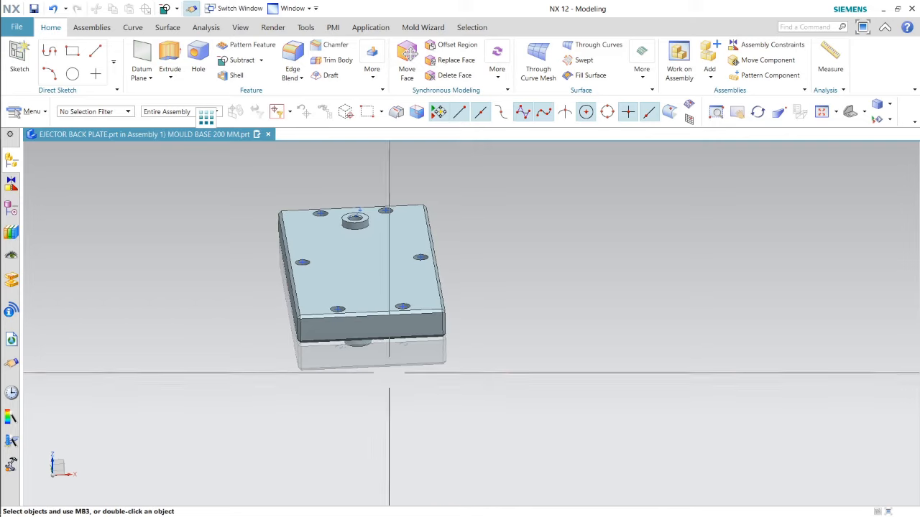
pyautogui.doubleClick(403, 353)
pyautogui.click(241, 59)
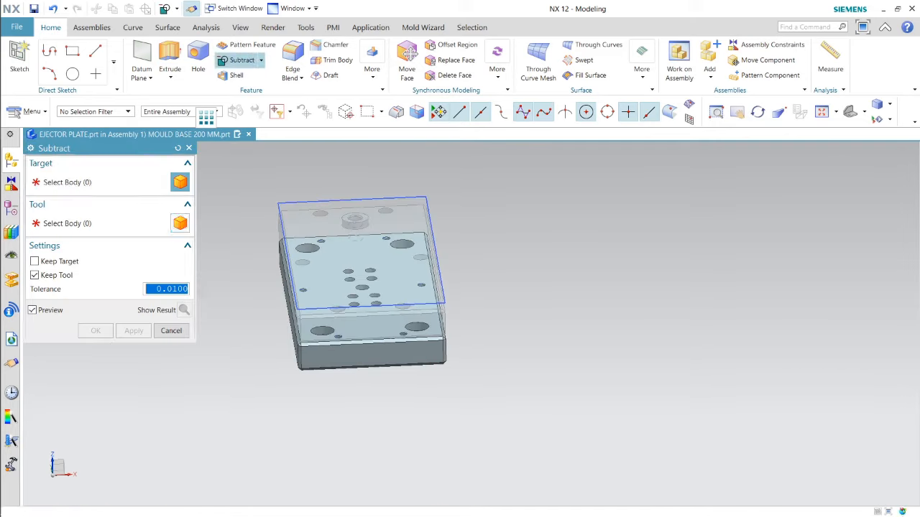
pyautogui.click(444, 350)
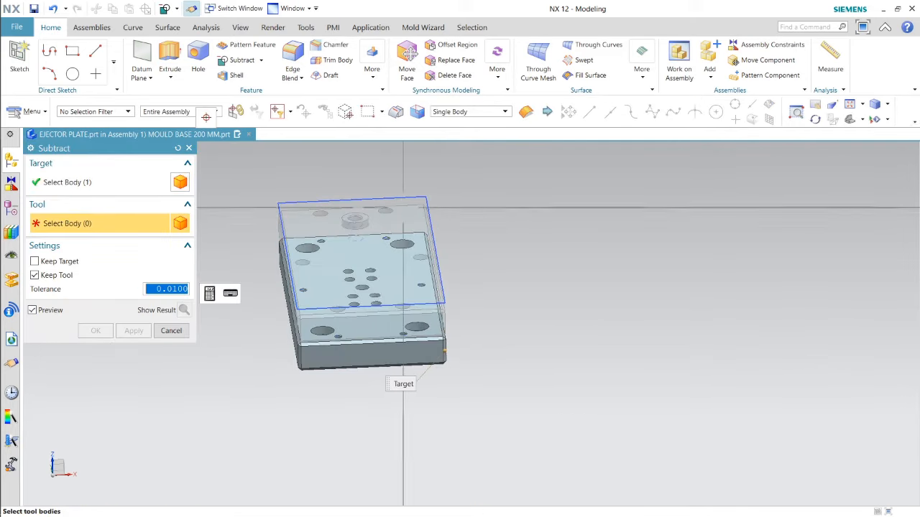
pyautogui.click(355, 234)
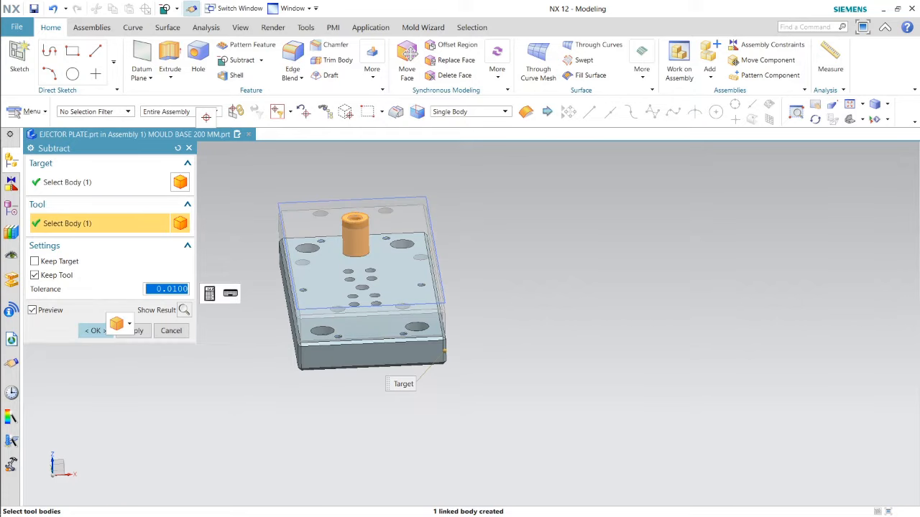
pyautogui.click(96, 331)
# Step: Delete the Fix constraint of EJ-GUIDE PILLAR listed under EJECTOR BACK PLATE's constraints
pyautogui.moveTo(501, 274); pyautogui.dragTo(372, 258, button='middle')
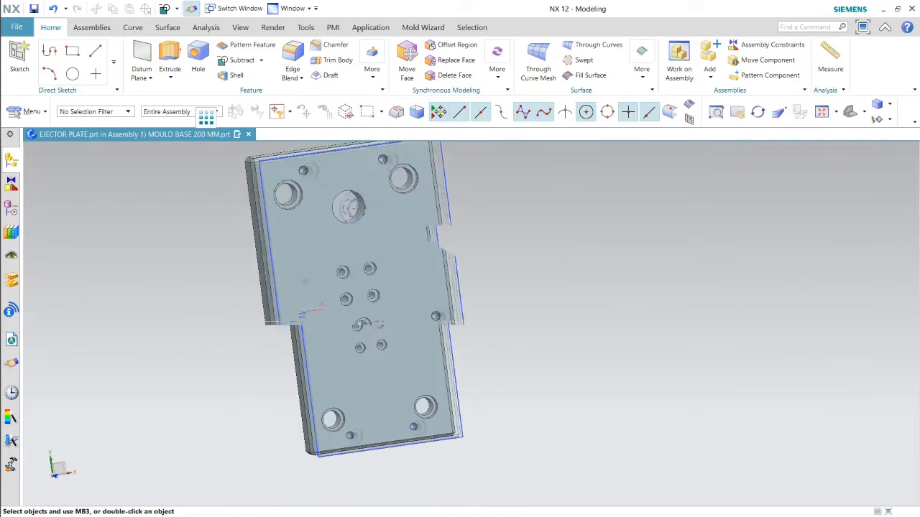
pyautogui.moveTo(10, 160)
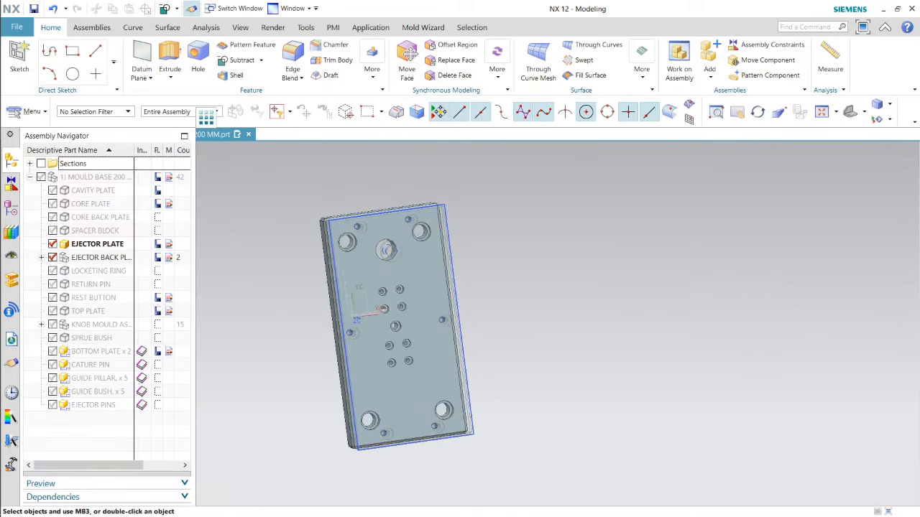
pyautogui.click(41, 257)
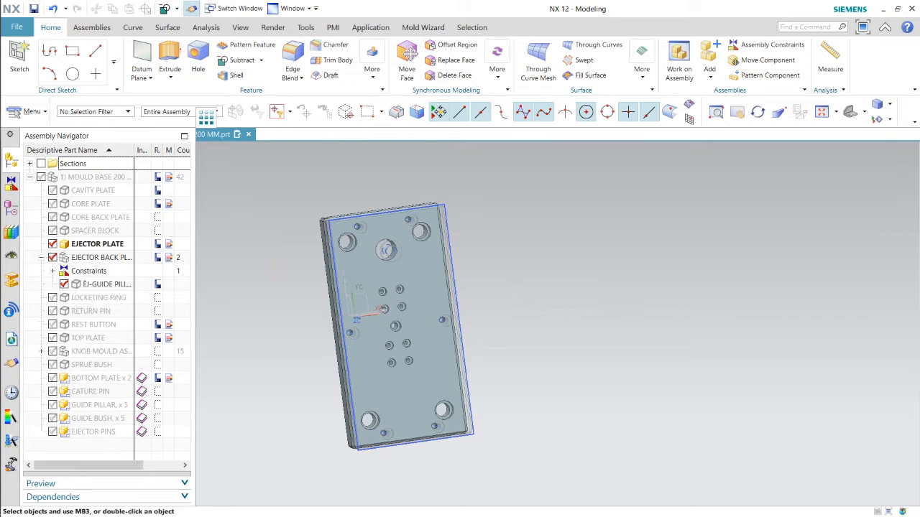
pyautogui.rightClick(41, 257)
pyautogui.click(88, 110)
pyautogui.rightClick(84, 271)
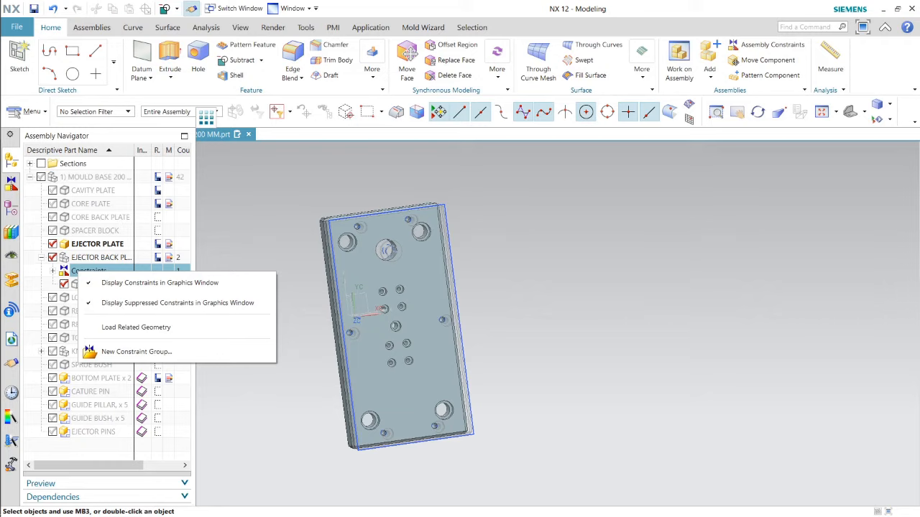
pyautogui.click(53, 271)
pyautogui.click(53, 271)
pyautogui.rightClick(54, 271)
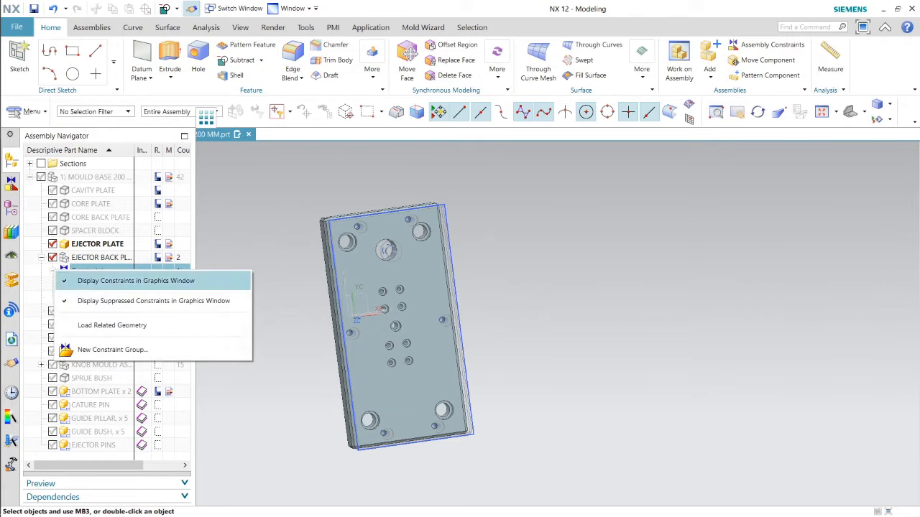
pyautogui.click(72, 280)
pyautogui.rightClick(93, 284)
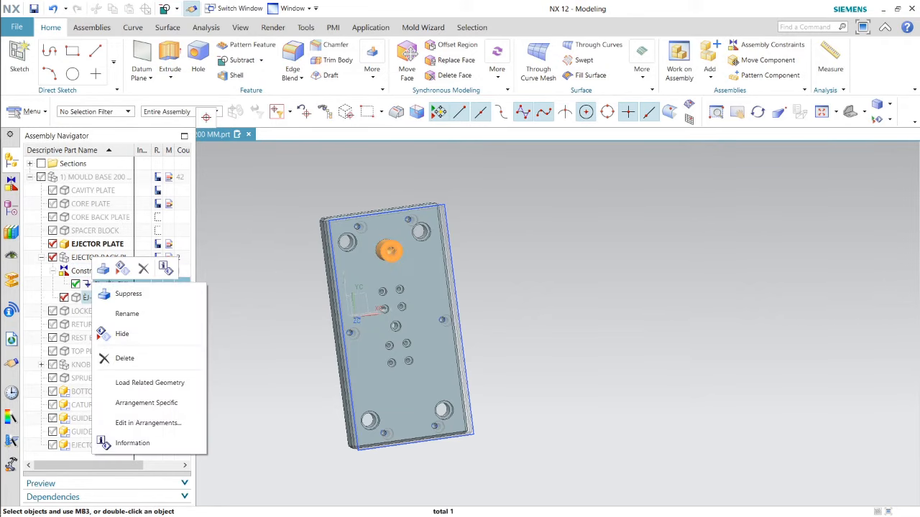
pyautogui.click(144, 269)
pyautogui.moveTo(504, 317); pyautogui.dragTo(437, 283, button='middle')
# Step: Leave EJECTOR PLATE and make EJECTOR BACK PLATE the work part
pyautogui.moveTo(13, 185)
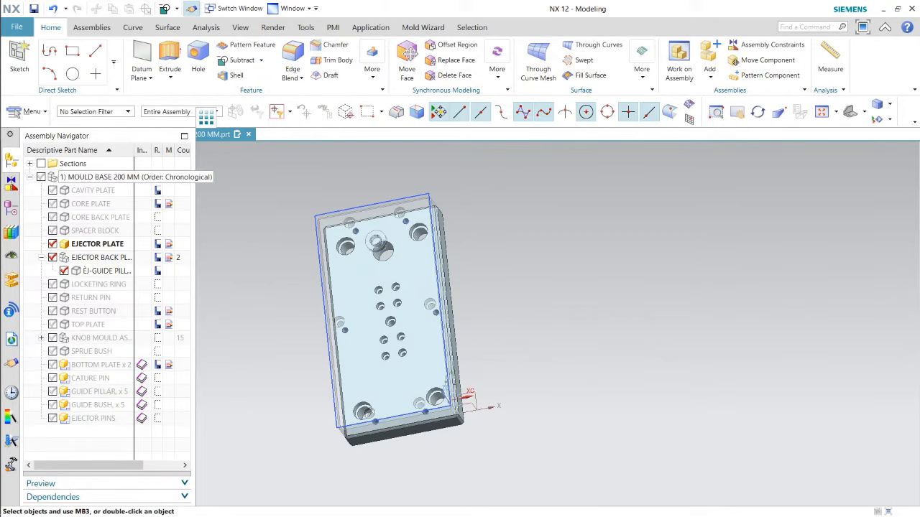
pyautogui.rightClick(84, 178)
pyautogui.click(134, 215)
pyautogui.scroll(5, 402, 249)
pyautogui.moveTo(402, 249); pyautogui.dragTo(485, 226, button='middle')
pyautogui.scroll(-3, 446, 253)
pyautogui.doubleClick(508, 290)
pyautogui.moveTo(556, 252); pyautogui.dragTo(510, 305, button='middle')
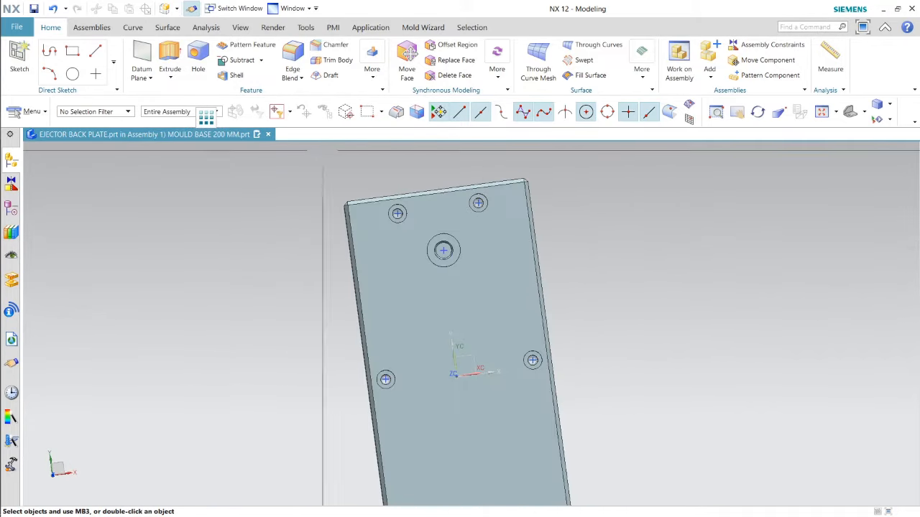
# Step: Delete the leftover cylindrical body in the middle of the guide pillar pocket in the ejector back plate
pyautogui.click(372, 71)
pyautogui.click(389, 106)
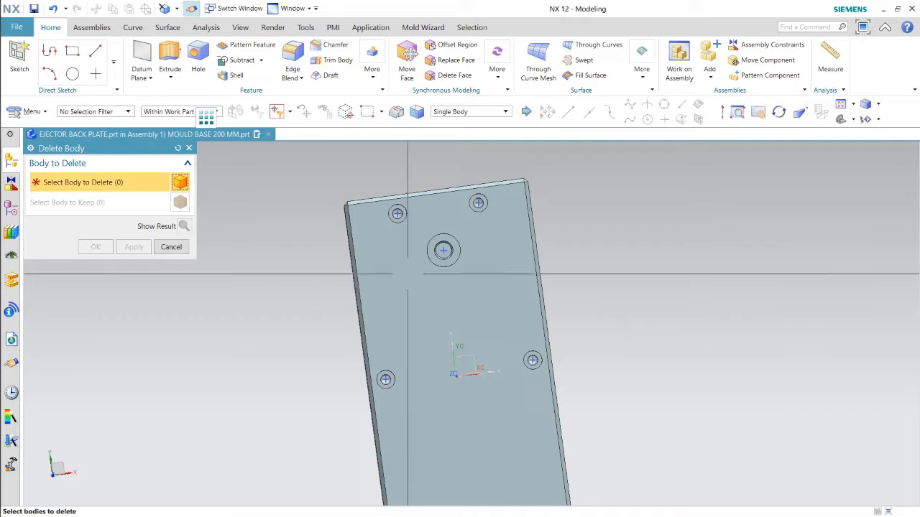
pyautogui.scroll(4, 425, 255)
pyautogui.click(470, 244)
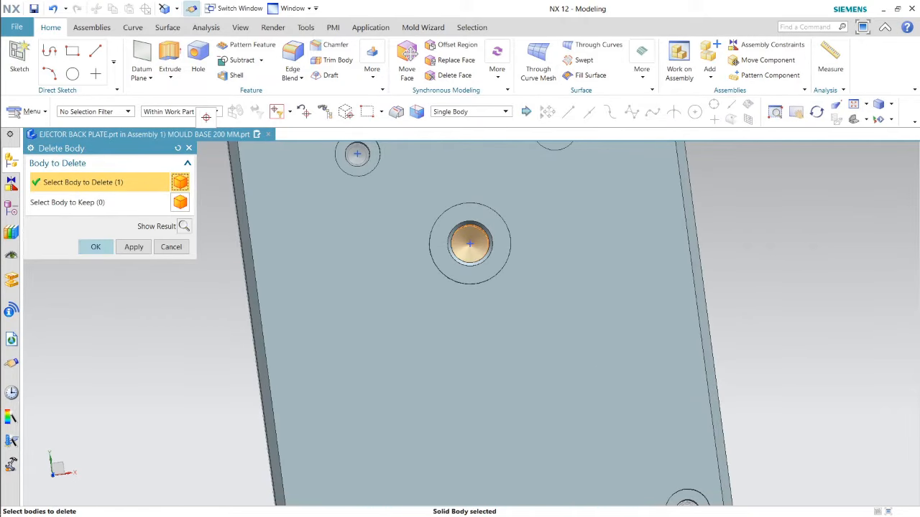
pyautogui.click(95, 246)
pyautogui.scroll(-4, 327, 323)
pyautogui.moveTo(327, 327); pyautogui.dragTo(298, 277, button='middle')
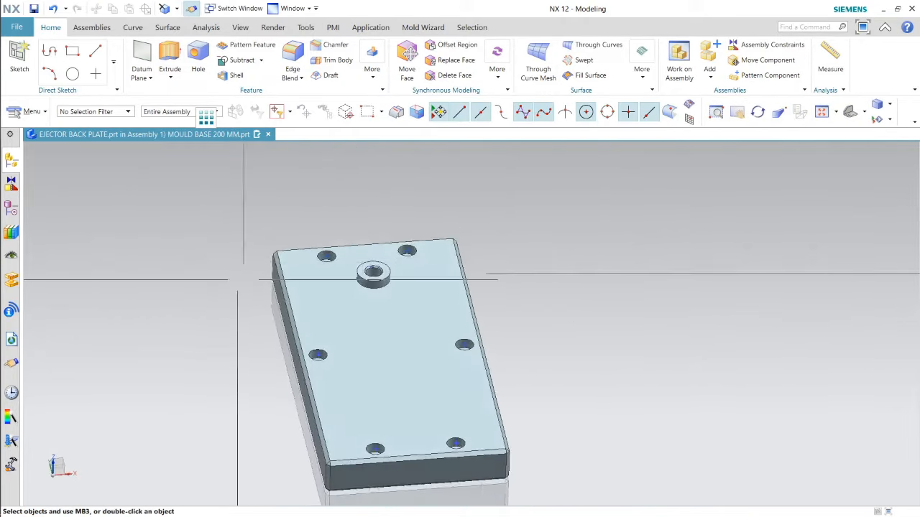
# Step: Add the EJ- GUIDE BUSH part from the EJECTION SYSTEM folder at the absolute origin of the work part
pyautogui.scroll(-3, 250, 291)
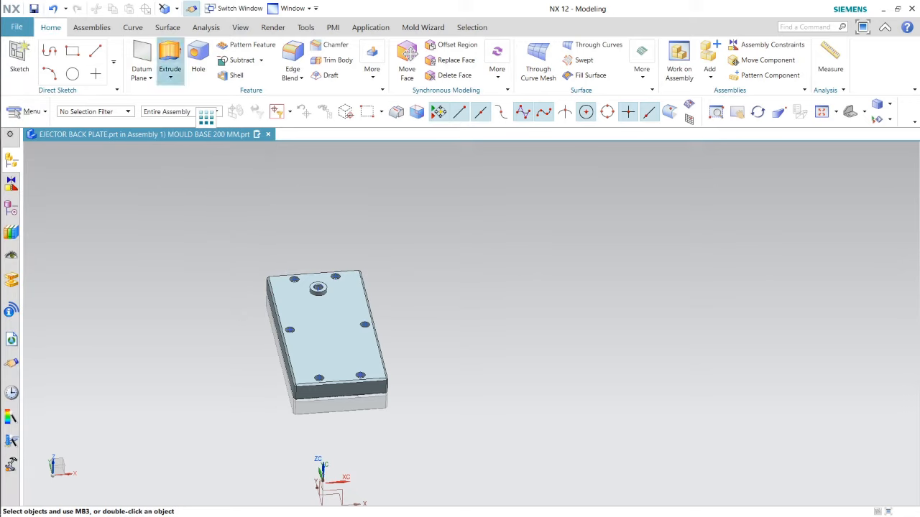
pyautogui.click(91, 28)
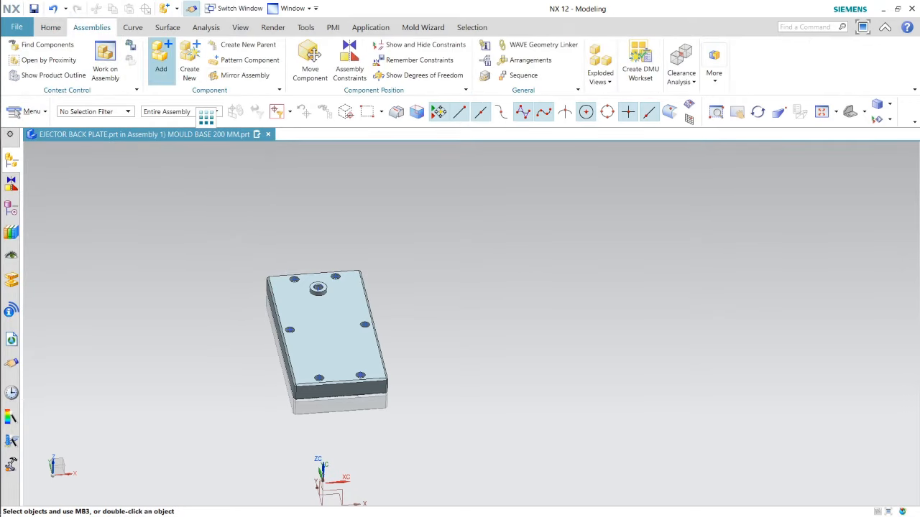
pyautogui.click(161, 62)
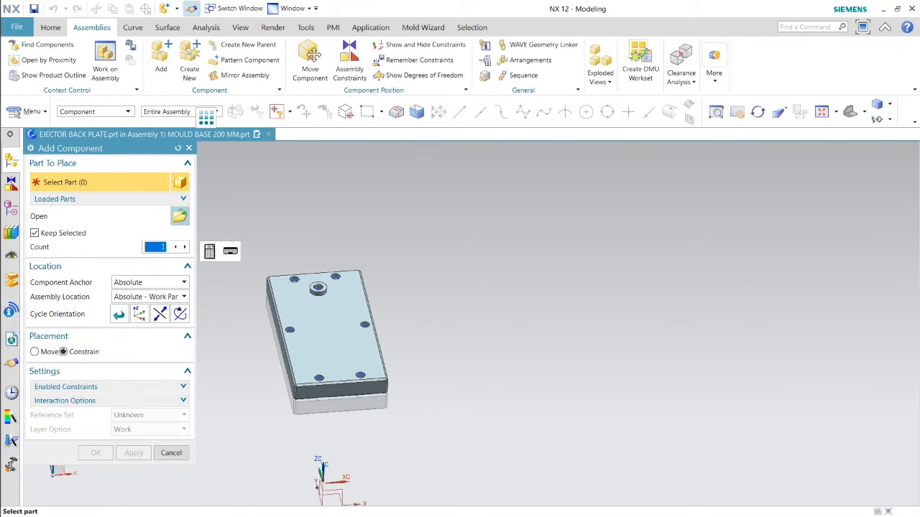
pyautogui.click(180, 216)
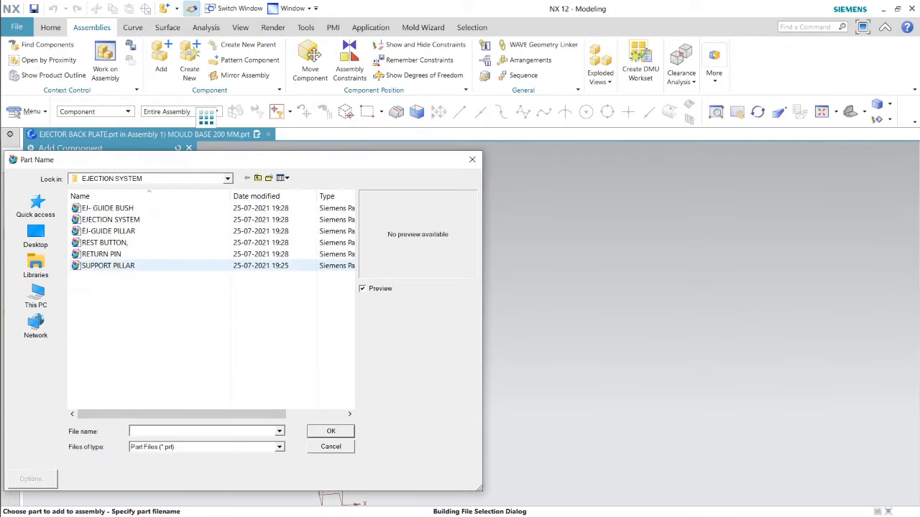
pyautogui.click(108, 207)
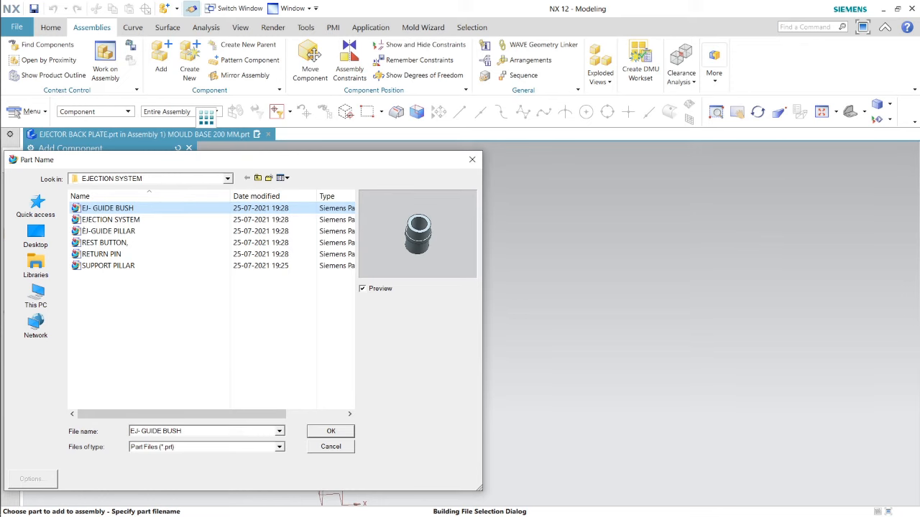
pyautogui.click(331, 431)
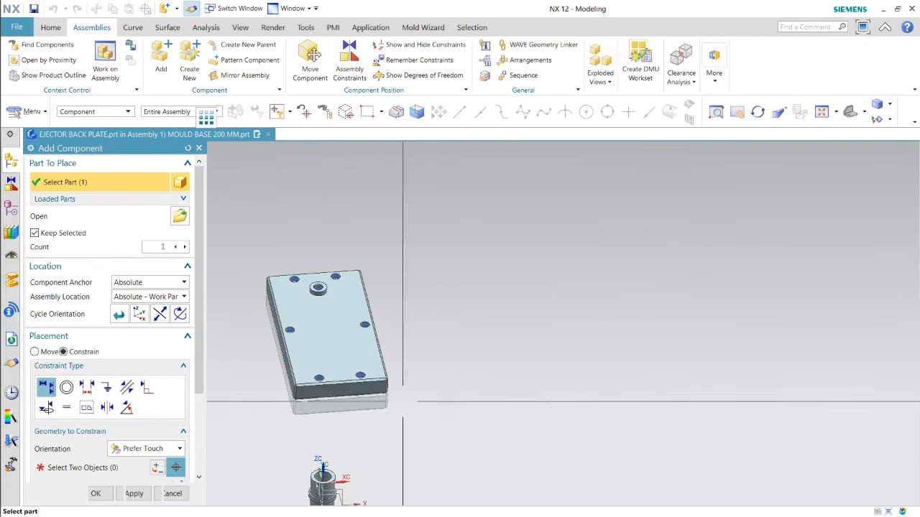
pyautogui.scroll(-2, 419, 295)
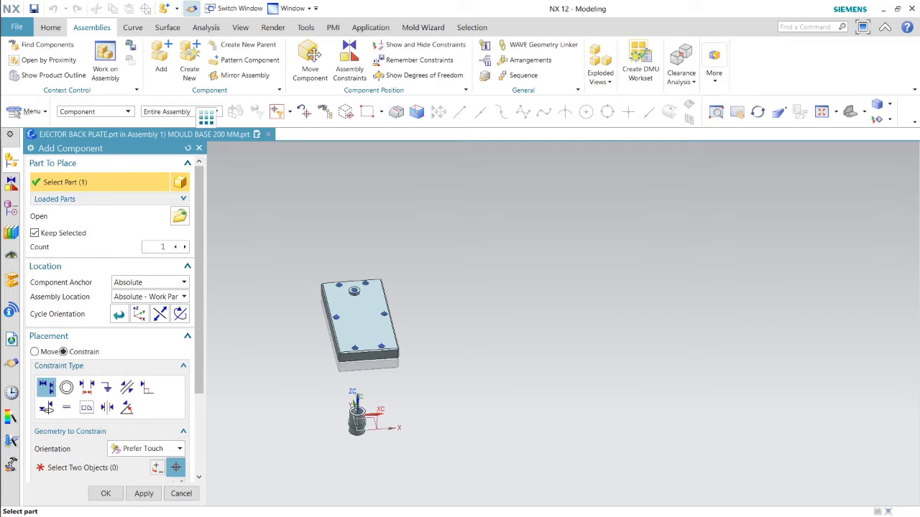
pyautogui.scroll(2, 359, 415)
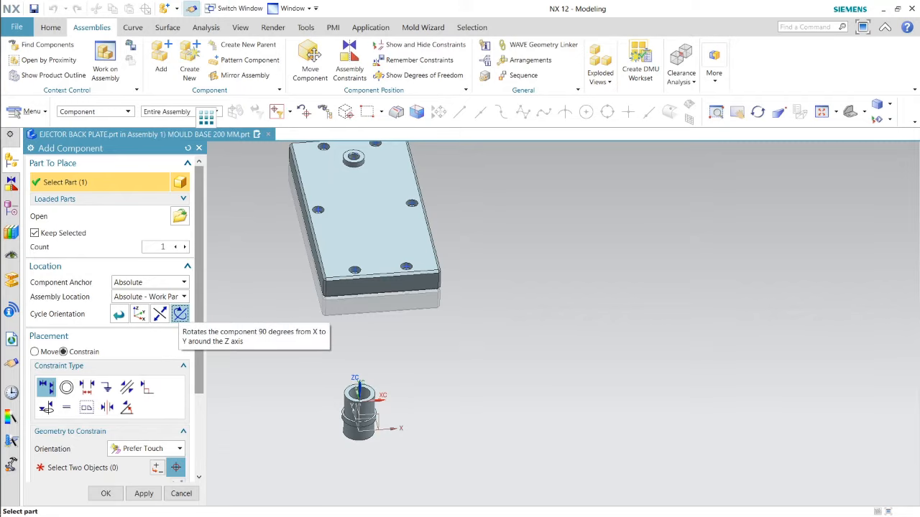
pyautogui.click(127, 407)
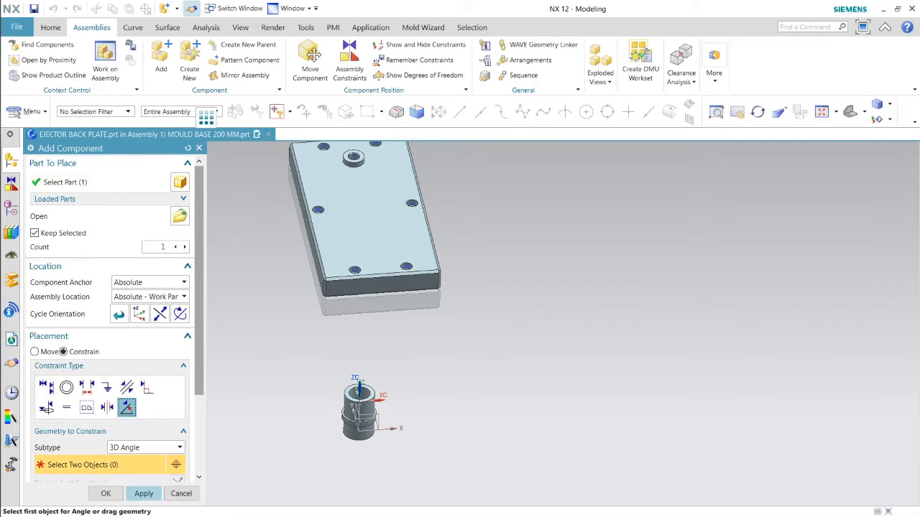
pyautogui.click(114, 493)
# Step: Rotate the guide bush -180 degrees about its YC axis with Dynamic motion, without copying it
pyautogui.scroll(5, 403, 415)
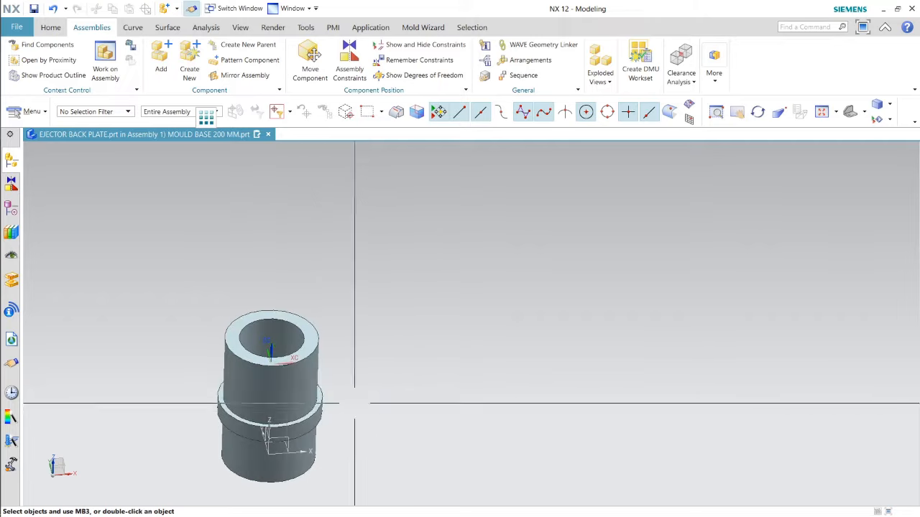
pyautogui.rightClick(287, 382)
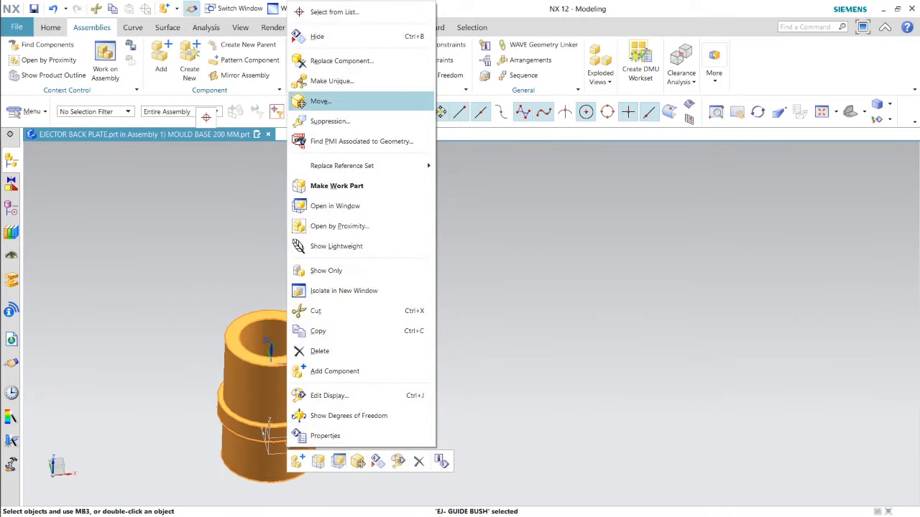
pyautogui.click(320, 101)
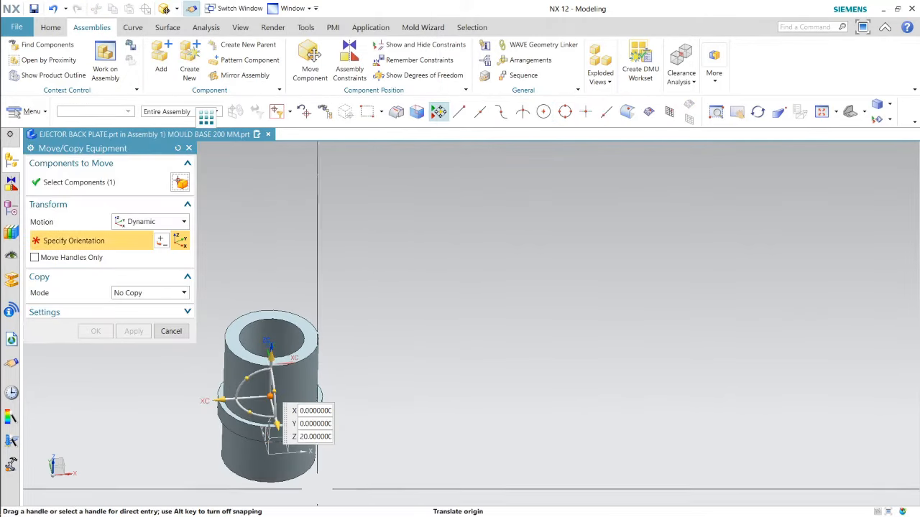
pyautogui.scroll(-2, 466, 318)
pyautogui.click(315, 344)
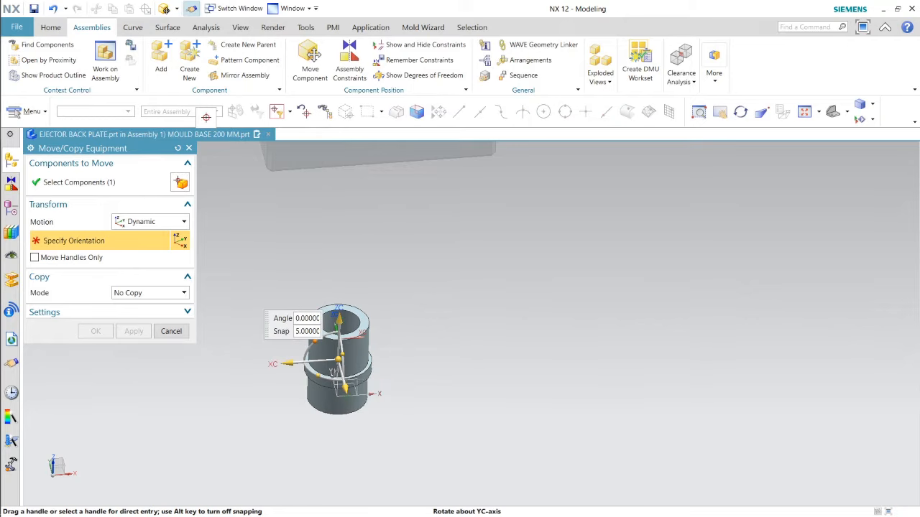
pyautogui.moveTo(316, 342); pyautogui.dragTo(450, 429)
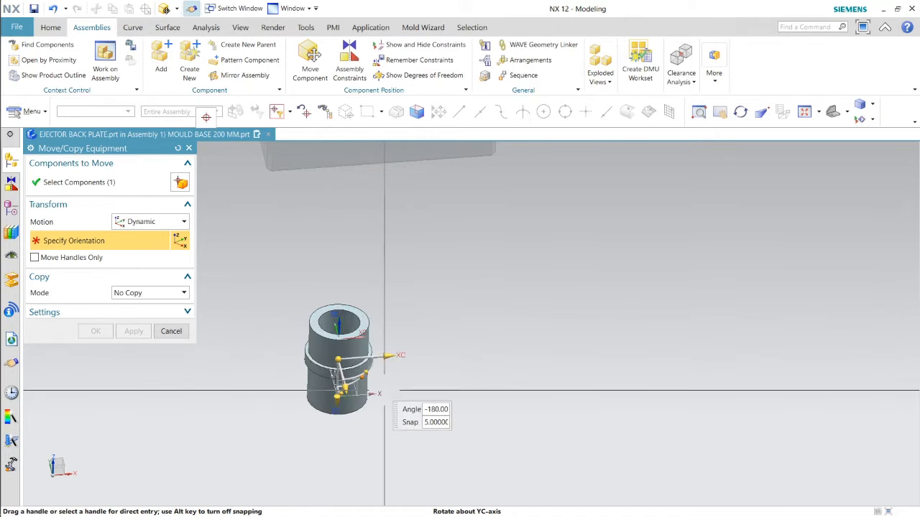
pyautogui.moveTo(384, 391)
pyautogui.mouseDown()
pyautogui.moveTo(345, 449)
pyautogui.moveTo(339, 399)
pyautogui.moveTo(368, 404)
pyautogui.moveTo(383, 390)
pyautogui.mouseUp()
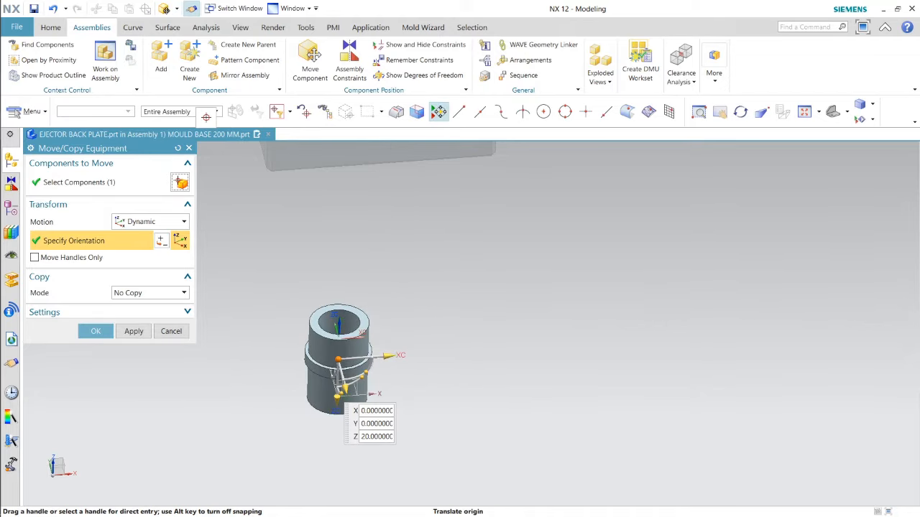
pyautogui.click(96, 331)
# Step: Move the guide bush point to point from the arc centre of its upper end to the guide pillar centre on the ejector back plate
pyautogui.scroll(3, 362, 353)
pyautogui.click(365, 339)
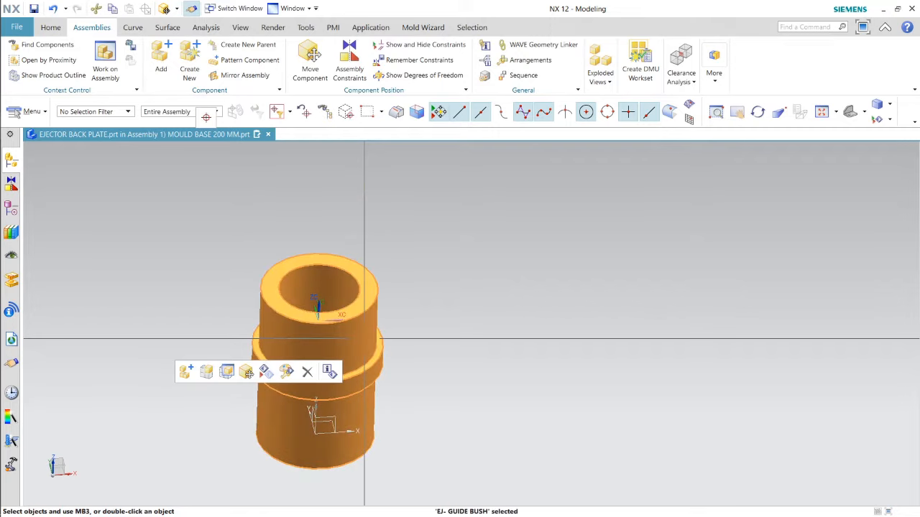
pyautogui.click(246, 371)
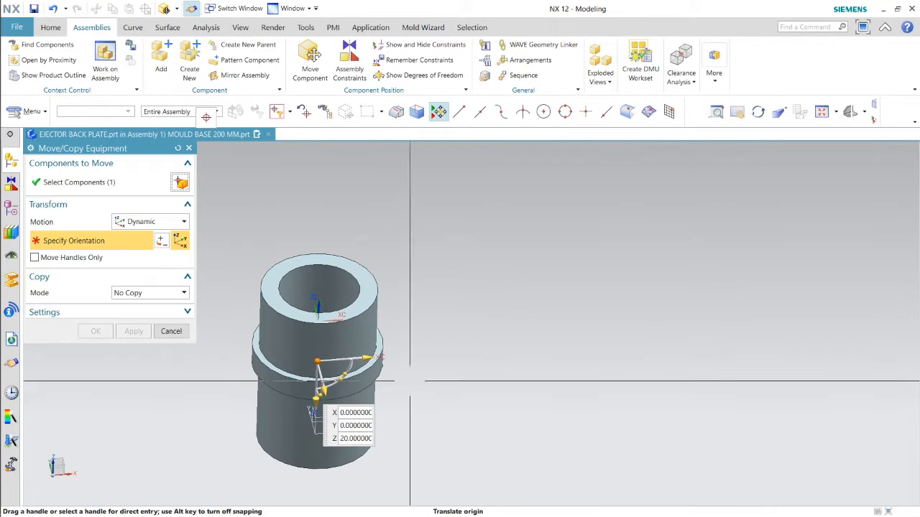
pyautogui.click(151, 221)
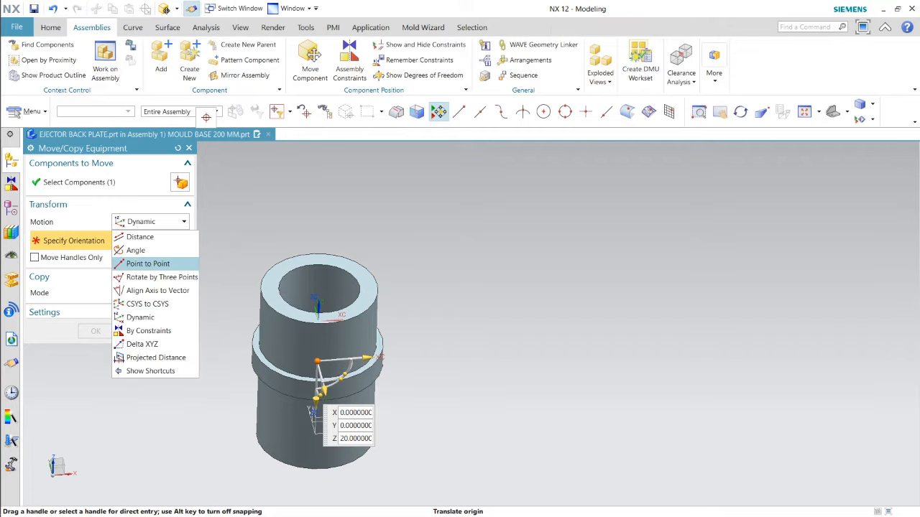
pyautogui.click(148, 263)
pyautogui.click(355, 271)
pyautogui.scroll(-5, 381, 273)
pyautogui.scroll(5, 389, 232)
pyautogui.scroll(2, 389, 231)
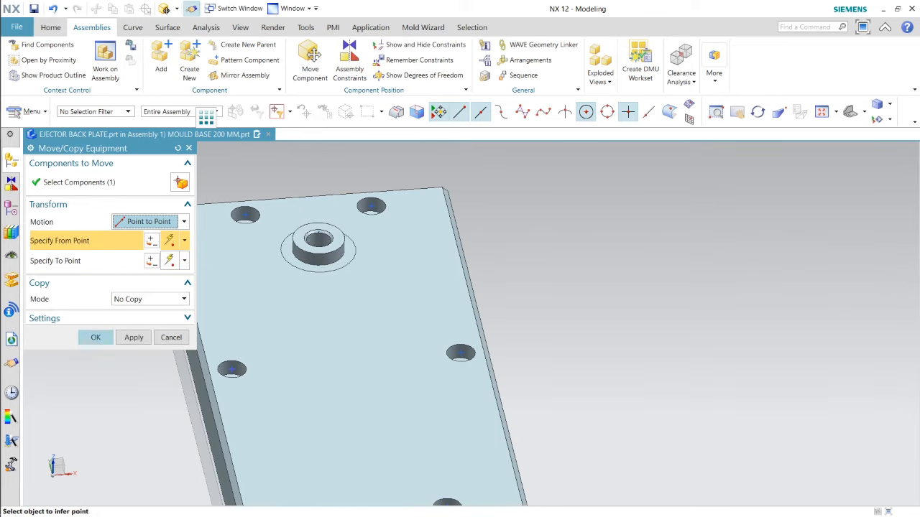
pyautogui.click(95, 337)
# Step: Subtract the guide bush from EJECTOR BACK PLATE, keeping the tool body
pyautogui.scroll(-3, 346, 256)
pyautogui.moveTo(448, 271); pyautogui.dragTo(441, 289, button='middle')
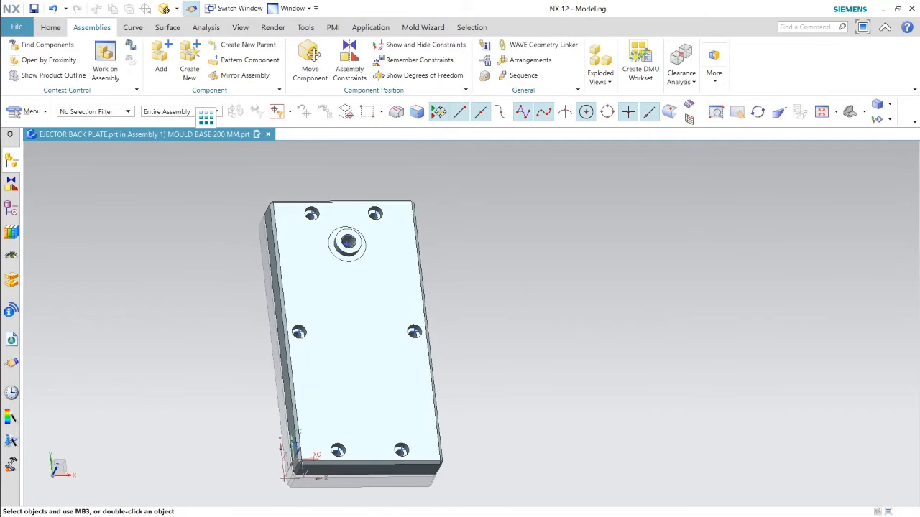
pyautogui.click(50, 27)
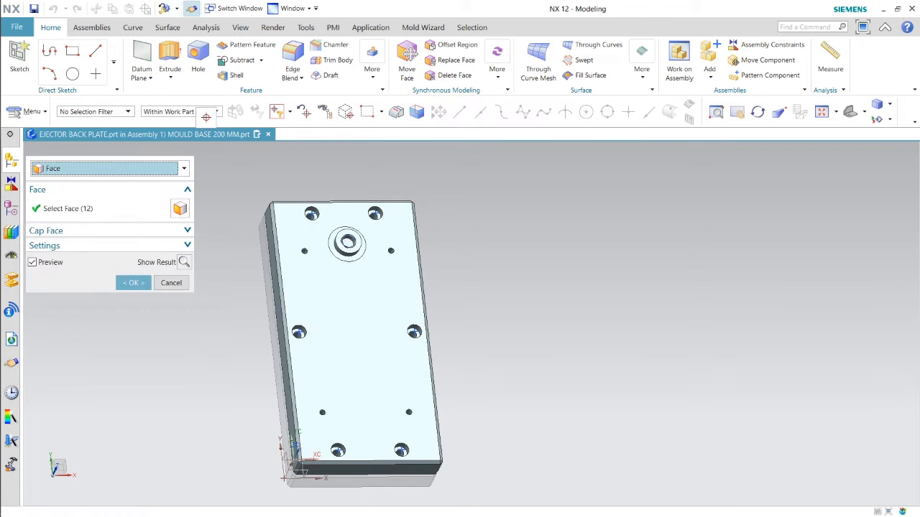
pyautogui.click(132, 283)
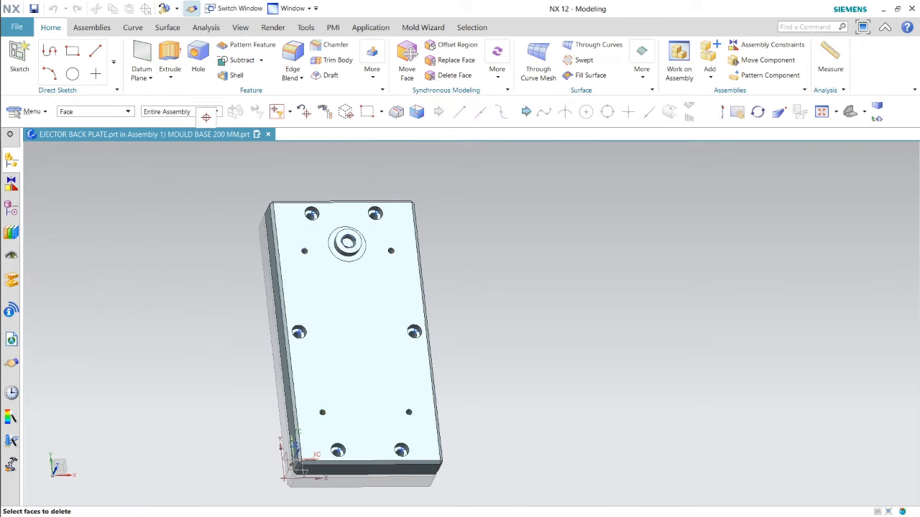
pyautogui.click(241, 60)
pyautogui.click(388, 316)
pyautogui.scroll(2, 228, 253)
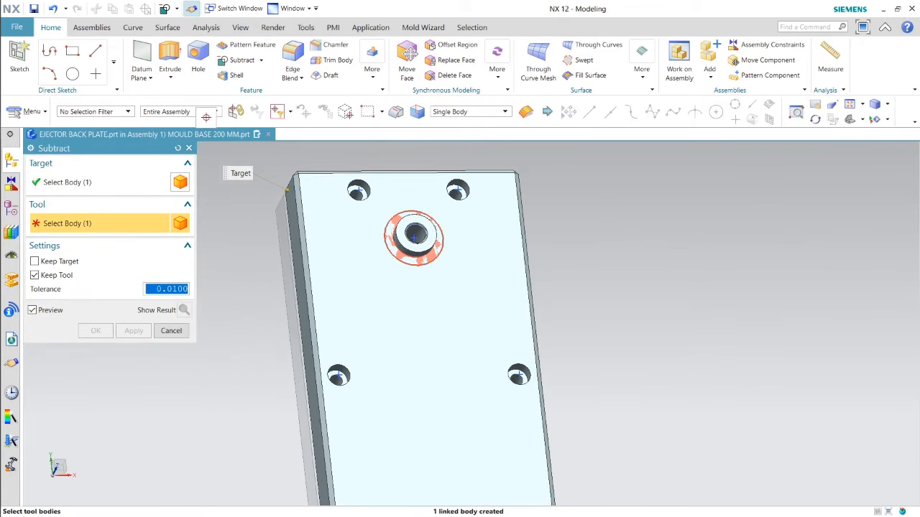
pyautogui.click(415, 236)
pyautogui.middleClick(415, 236)
# Step: Make EJECTOR PLATE the work part and subtract the guide bush from it, keeping the tool body
pyautogui.moveTo(415, 236); pyautogui.dragTo(505, 321, button='middle')
pyautogui.doubleClick(478, 372)
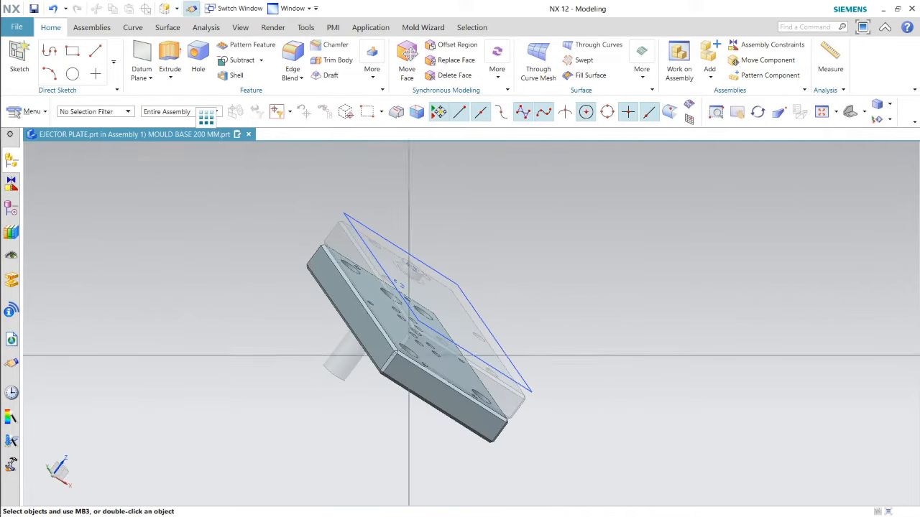
pyautogui.click(239, 60)
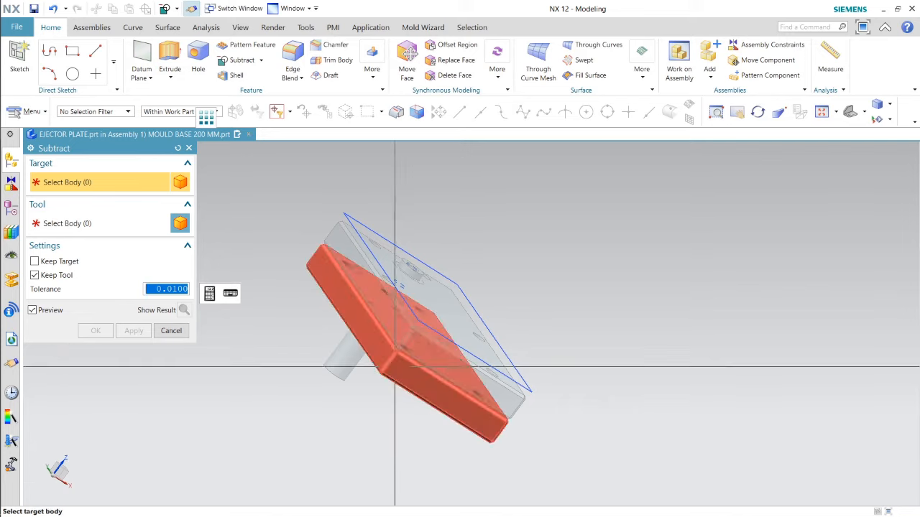
pyautogui.click(496, 434)
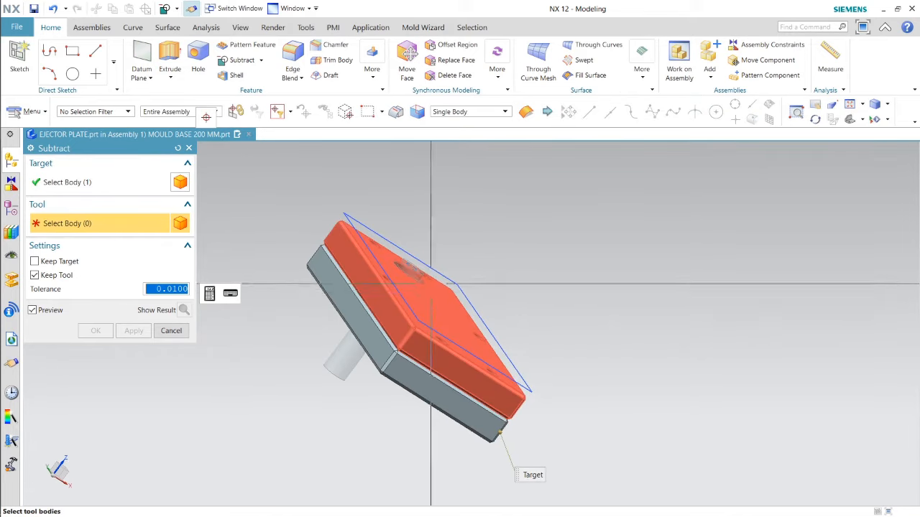
pyautogui.scroll(4, 413, 283)
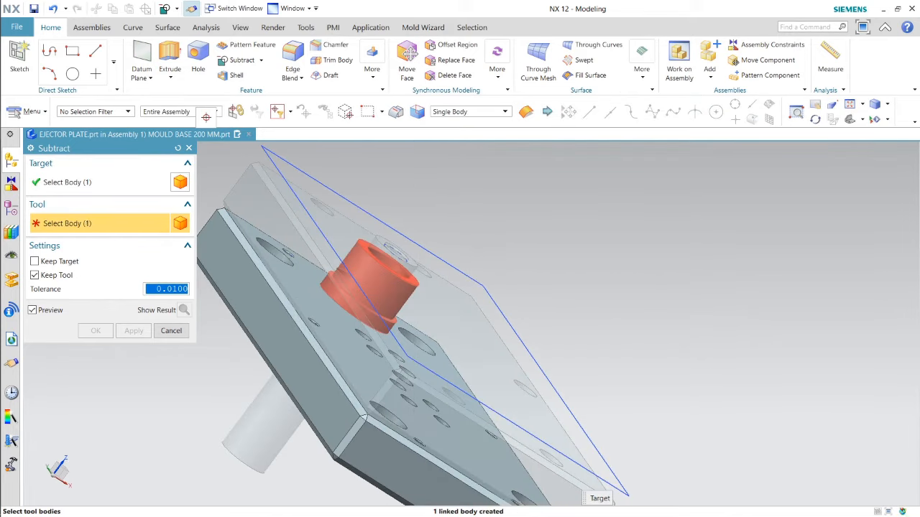
pyautogui.click(397, 297)
pyautogui.middleClick(408, 332)
pyautogui.scroll(-3, 435, 245)
pyautogui.moveTo(436, 245); pyautogui.dragTo(393, 236, button='middle')
pyautogui.scroll(2, 392, 236)
pyautogui.scroll(4, 393, 237)
pyautogui.scroll(-5, 380, 248)
# Step: Try to rotate the guide pillar and guide bush 180 degrees about the Z-axis through the plate's central hole without copying, and undo the rotation
pyautogui.moveTo(10, 160)
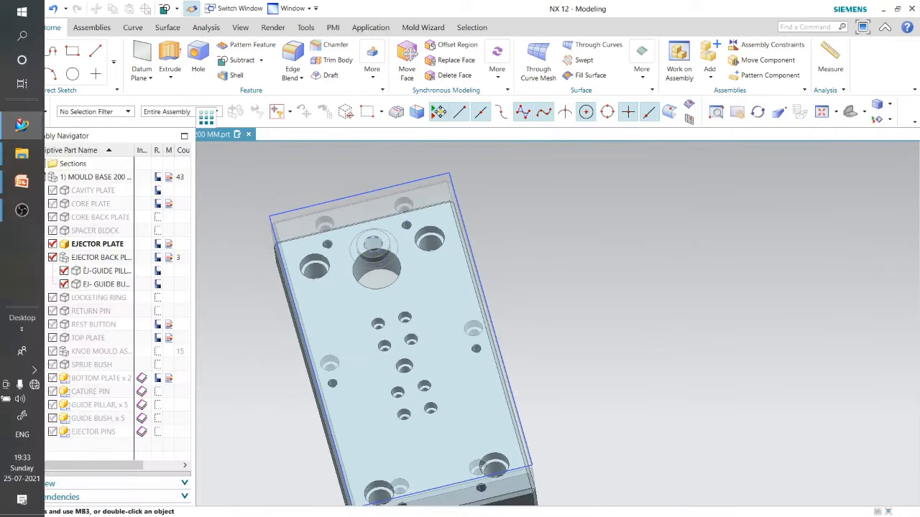
pyautogui.scroll(-2, 523, 253)
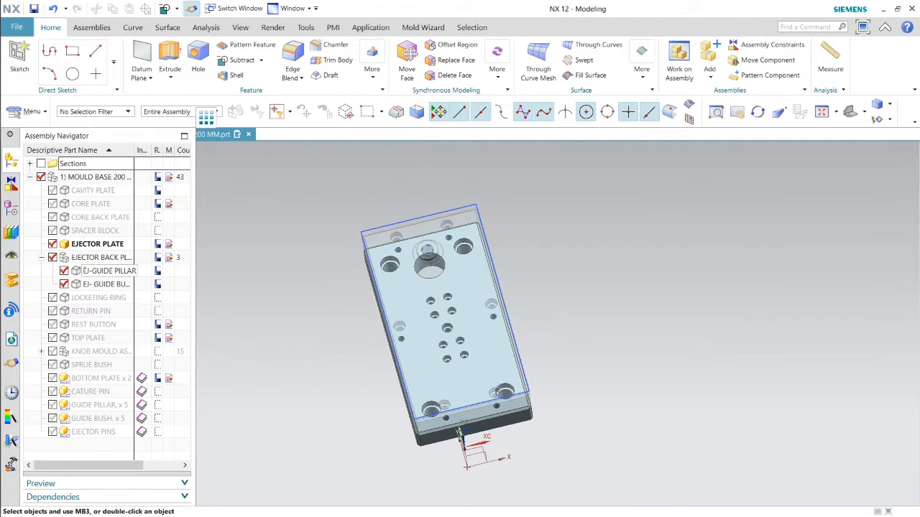
pyautogui.keyDown('ctrl'); pyautogui.click(100, 285); pyautogui.keyUp('ctrl')
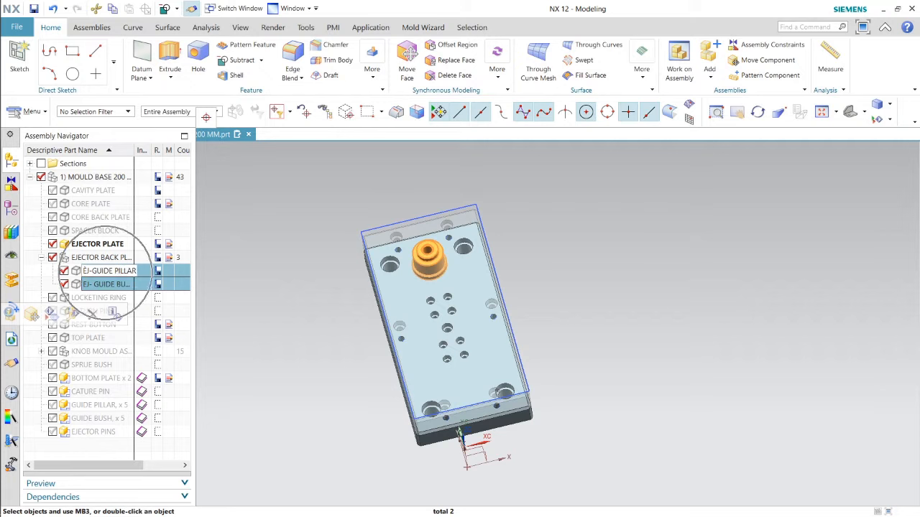
pyautogui.rightClick(118, 283)
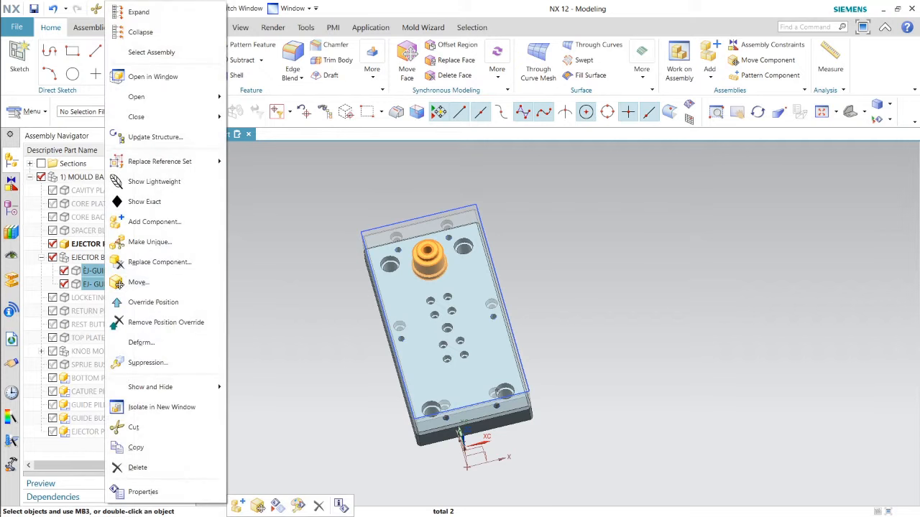
pyautogui.click(123, 282)
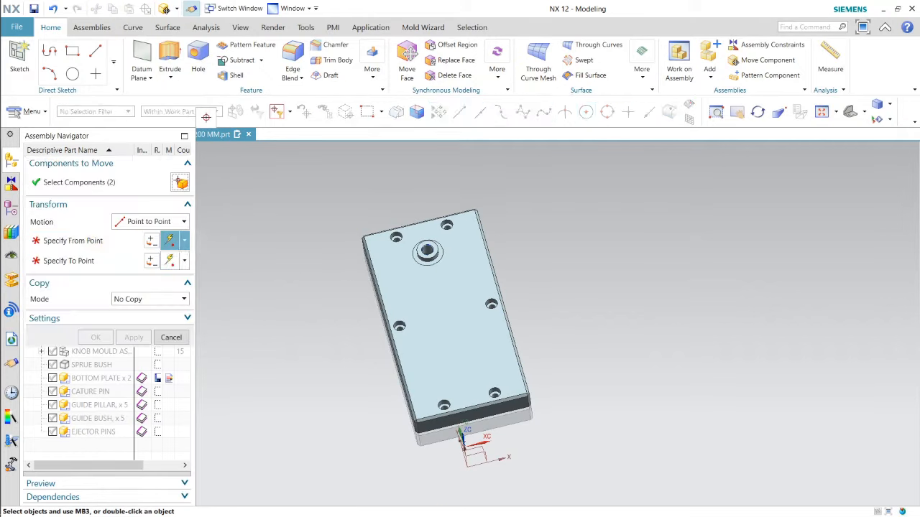
pyautogui.click(151, 222)
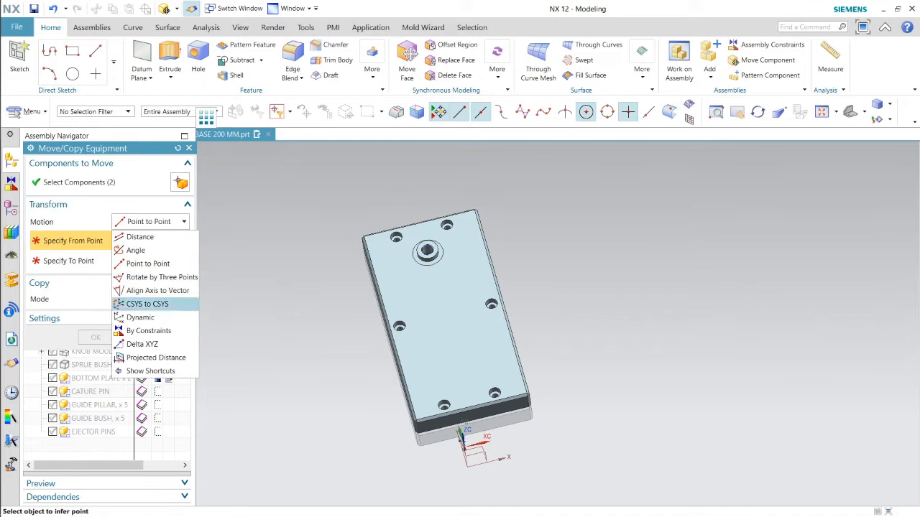
pyautogui.click(141, 317)
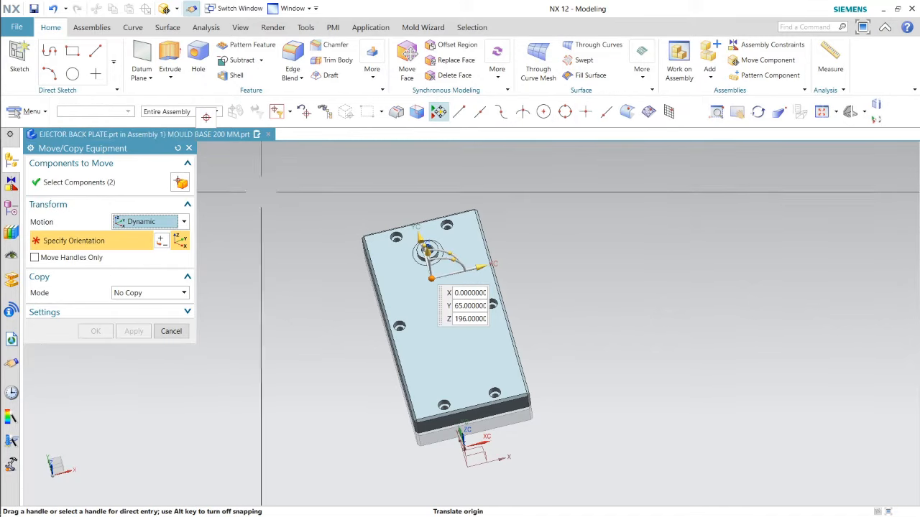
pyautogui.click(151, 221)
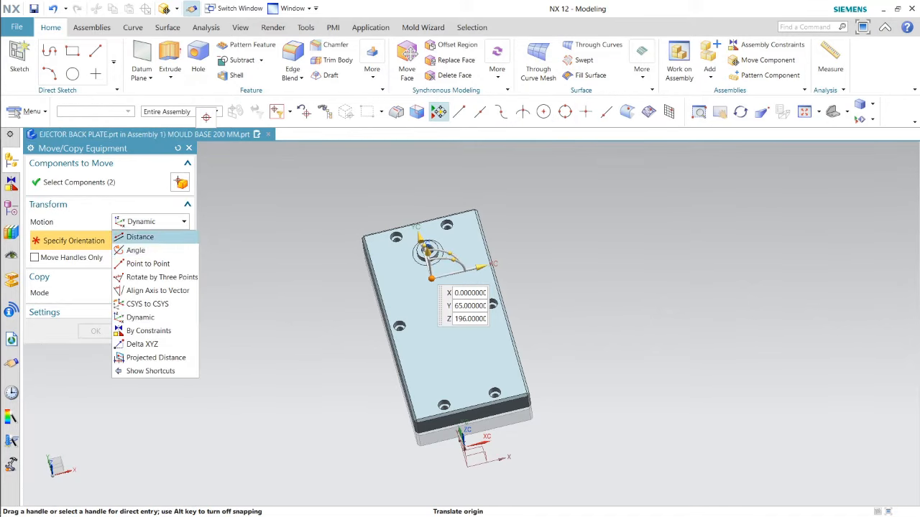
pyautogui.click(135, 250)
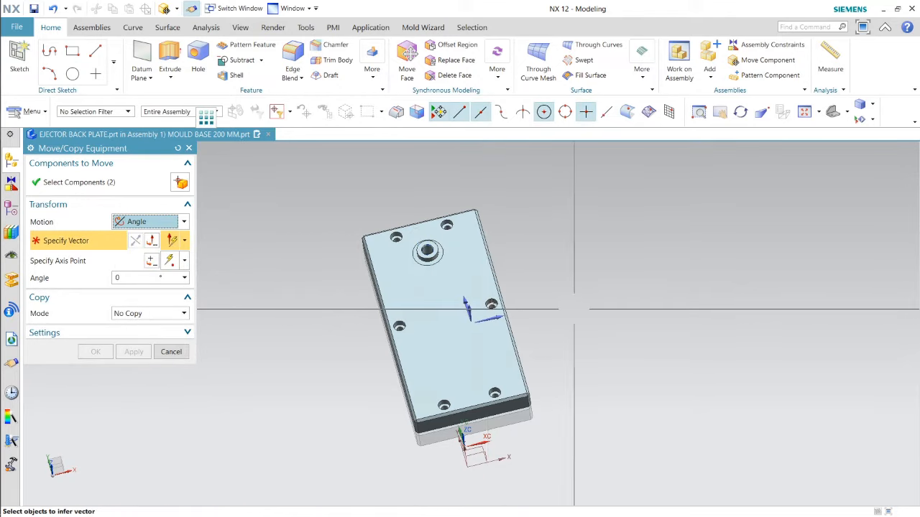
pyautogui.moveTo(574, 309); pyautogui.dragTo(580, 282, button='middle')
pyautogui.click(481, 254)
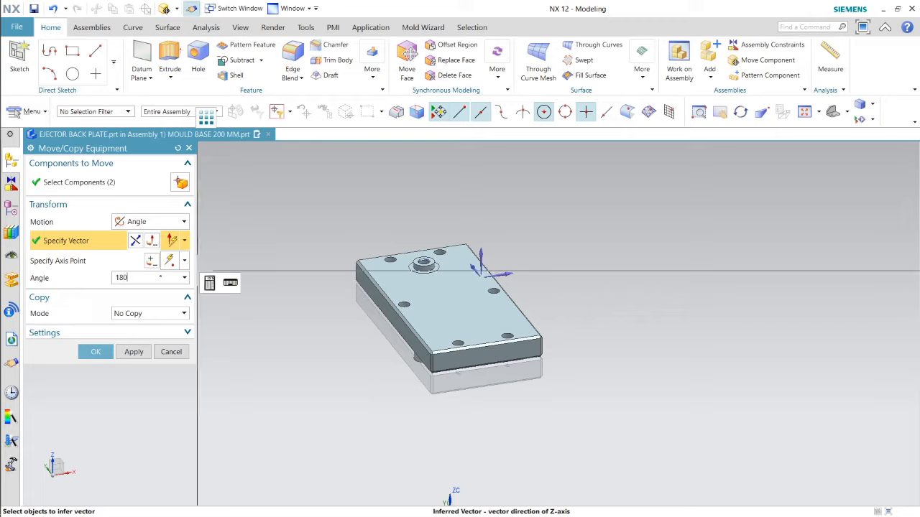
pyautogui.click(170, 261)
pyautogui.moveTo(626, 365); pyautogui.dragTo(564, 270, button='middle')
pyautogui.scroll(3, 472, 343)
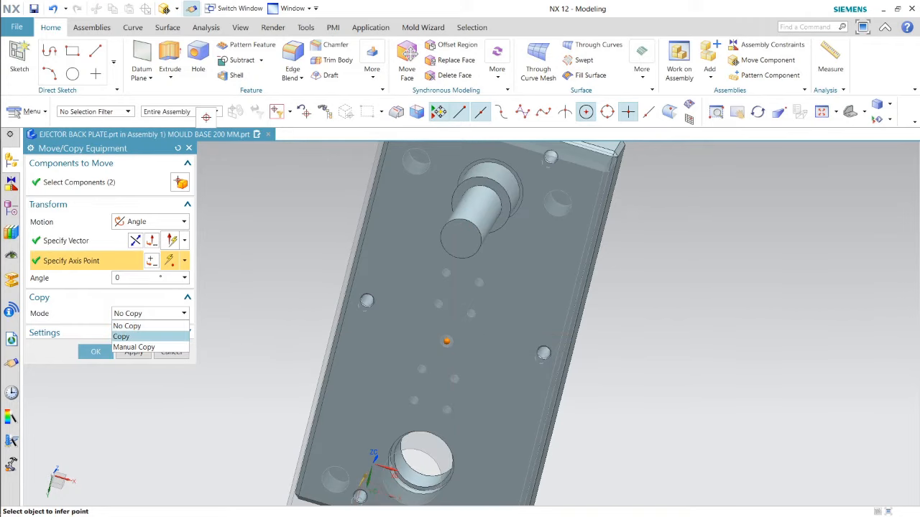
pyautogui.click(121, 336)
pyautogui.click(171, 394)
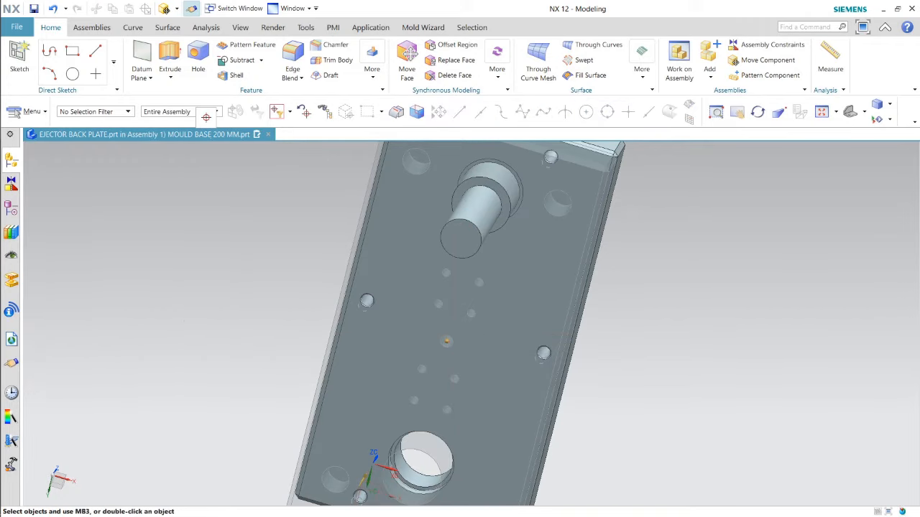
pyautogui.scroll(-1, 432, 253)
pyautogui.moveTo(431, 261); pyautogui.dragTo(442, 446, button='middle')
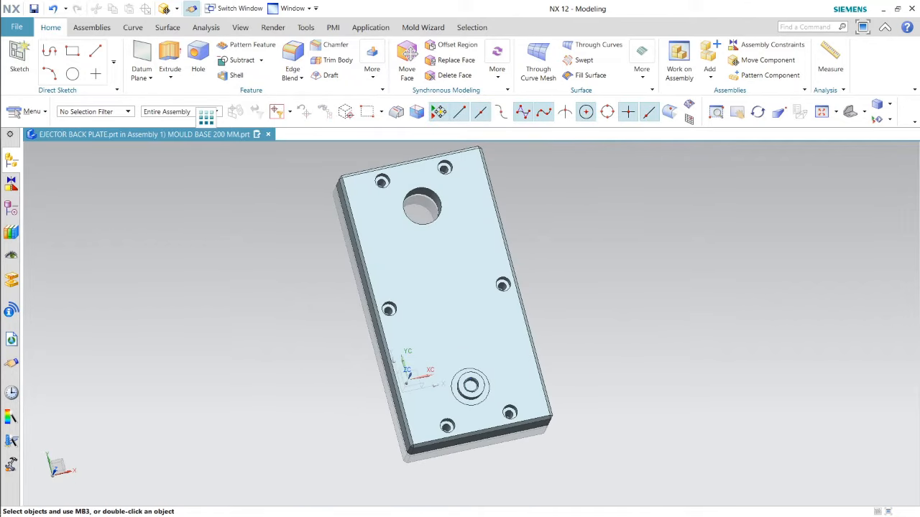
pyautogui.click(53, 9)
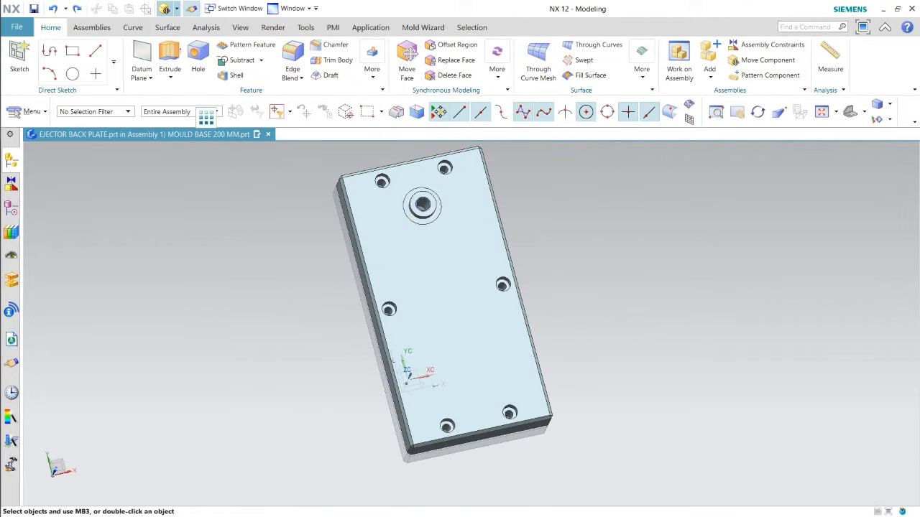
# Step: Copy the guide pillar and guide bush with Angle motion, rotated 180 degrees about the Z-axis through the arc centre of the ejector plate's central hole
pyautogui.click(164, 8)
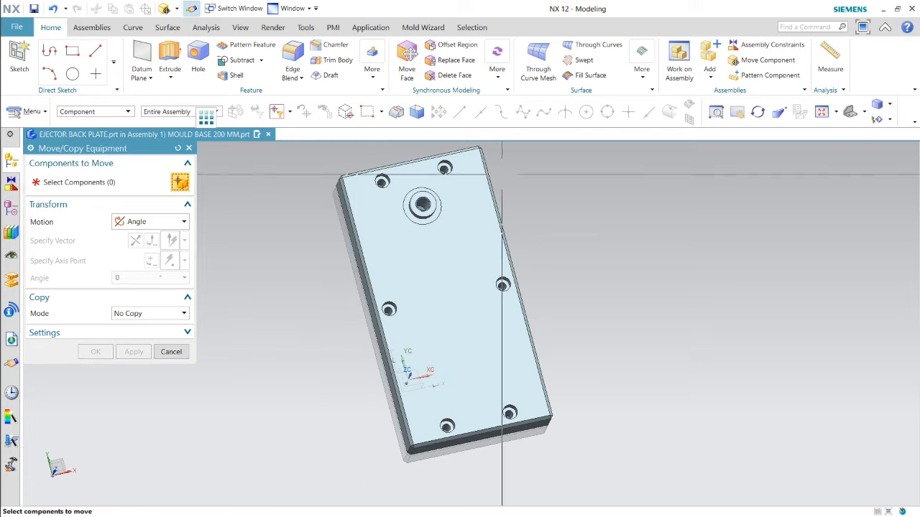
pyautogui.click(422, 205)
pyautogui.click(428, 217)
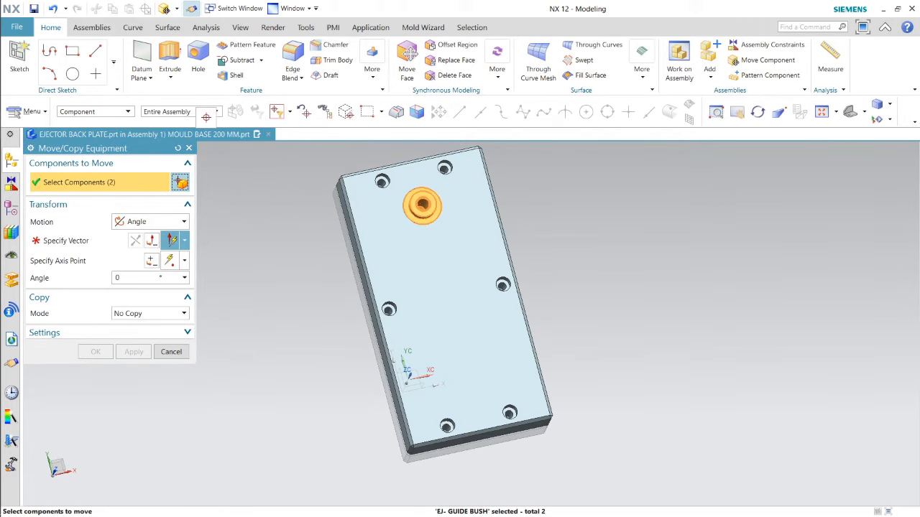
pyautogui.click(170, 260)
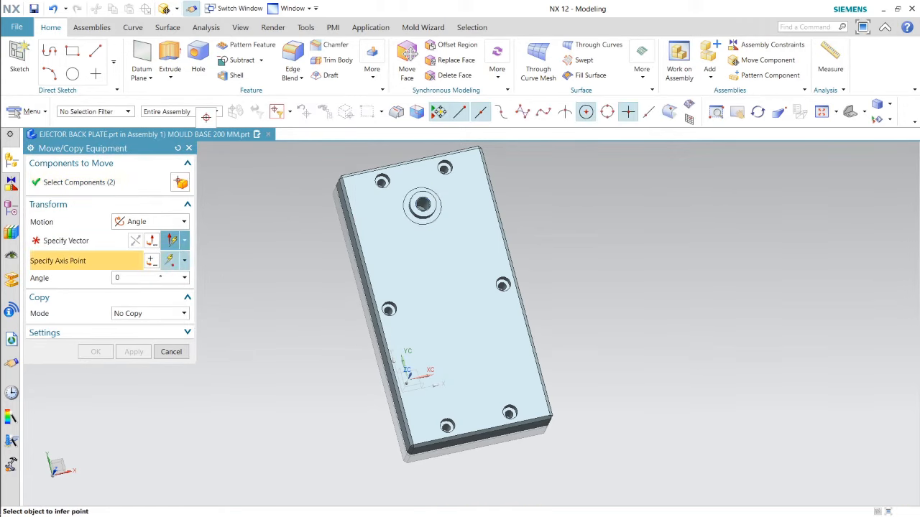
pyautogui.click(150, 314)
pyautogui.click(149, 336)
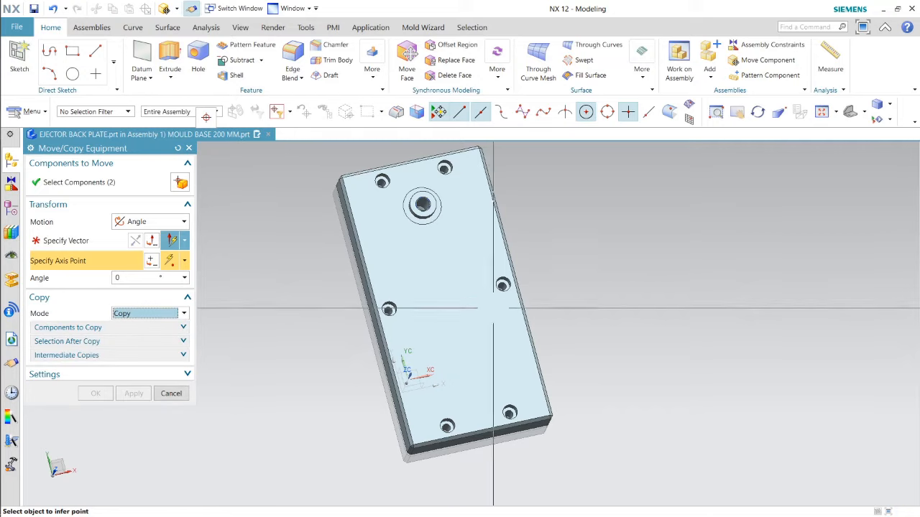
pyautogui.moveTo(613, 292); pyautogui.dragTo(527, 243, button='middle')
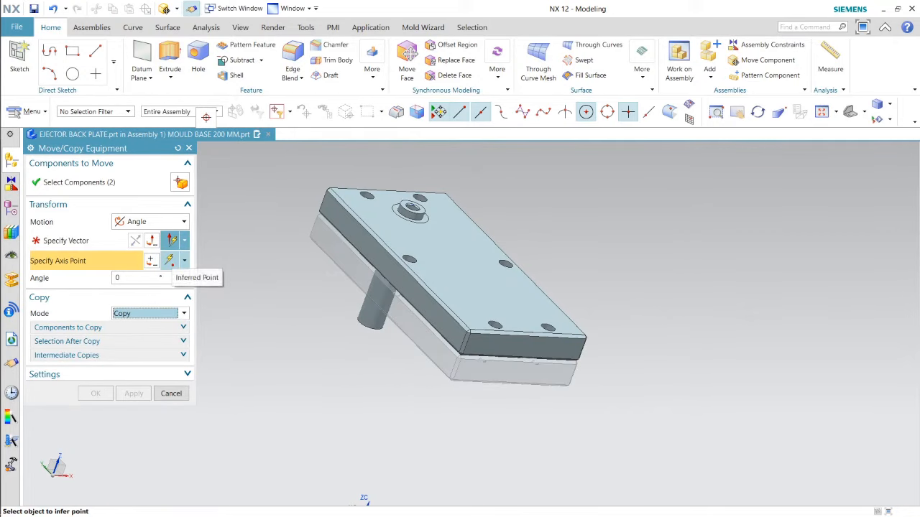
pyautogui.click(136, 278)
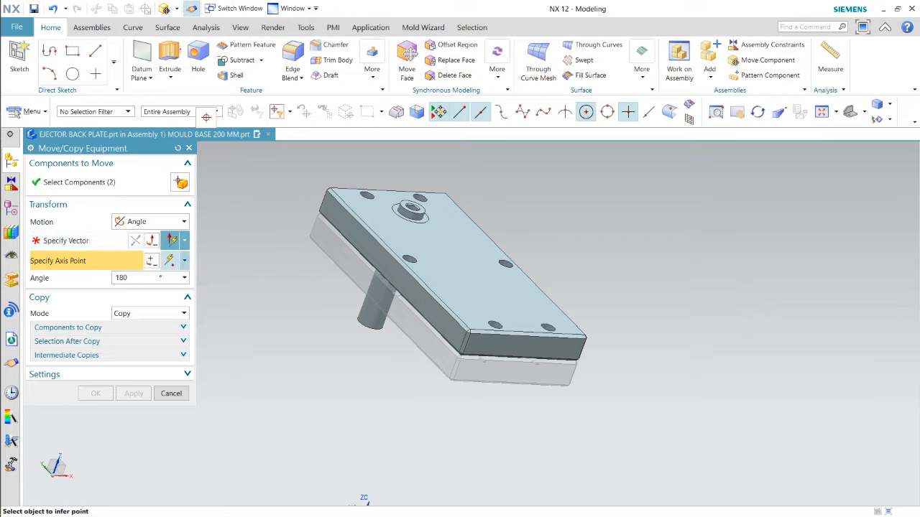
pyautogui.moveTo(374, 345); pyautogui.dragTo(425, 328, button='middle')
pyautogui.scroll(1, 425, 328)
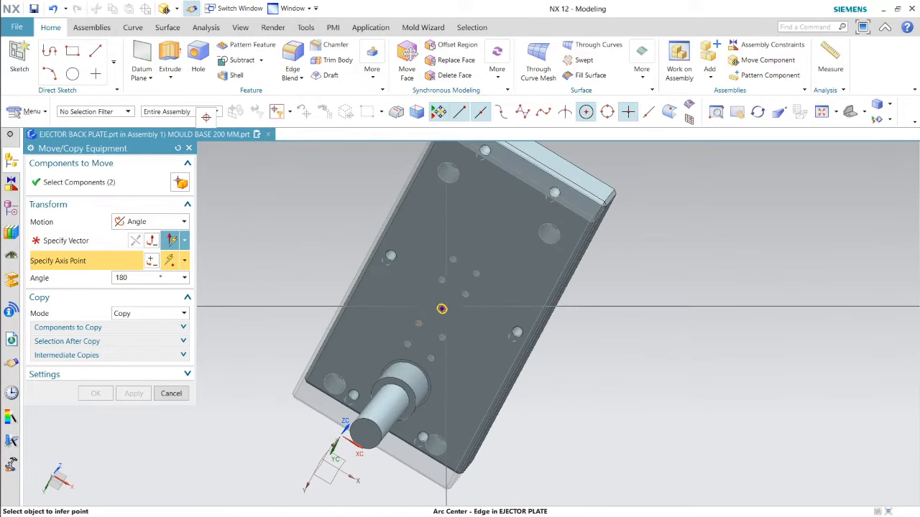
pyautogui.click(442, 308)
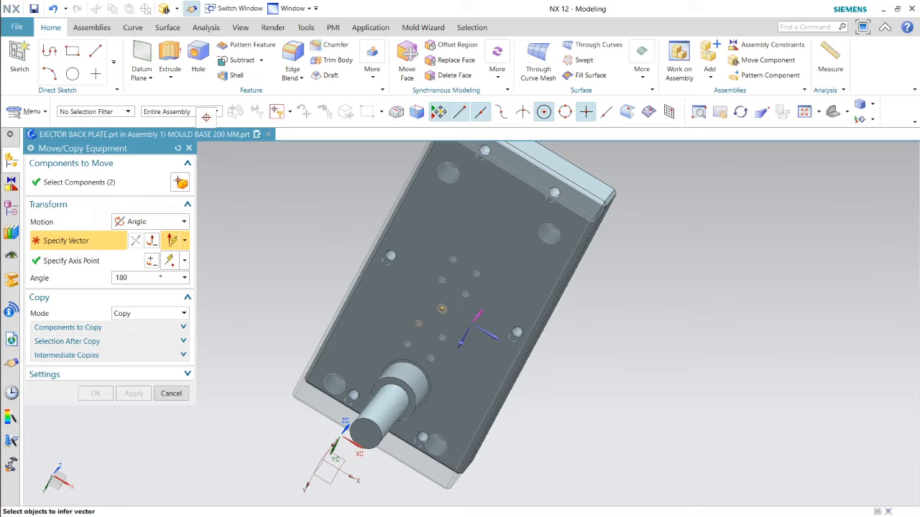
pyautogui.click(481, 310)
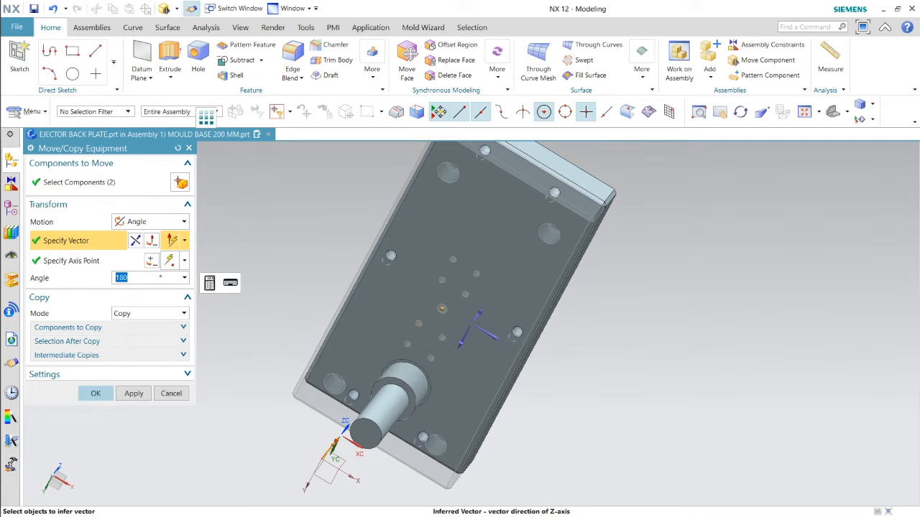
pyautogui.click(96, 393)
# Step: Subtract the copied guide pillar and guide bush from EJECTOR BACK PLATE, keeping the tool bodies
pyautogui.moveTo(460, 223); pyautogui.dragTo(489, 412, button='middle')
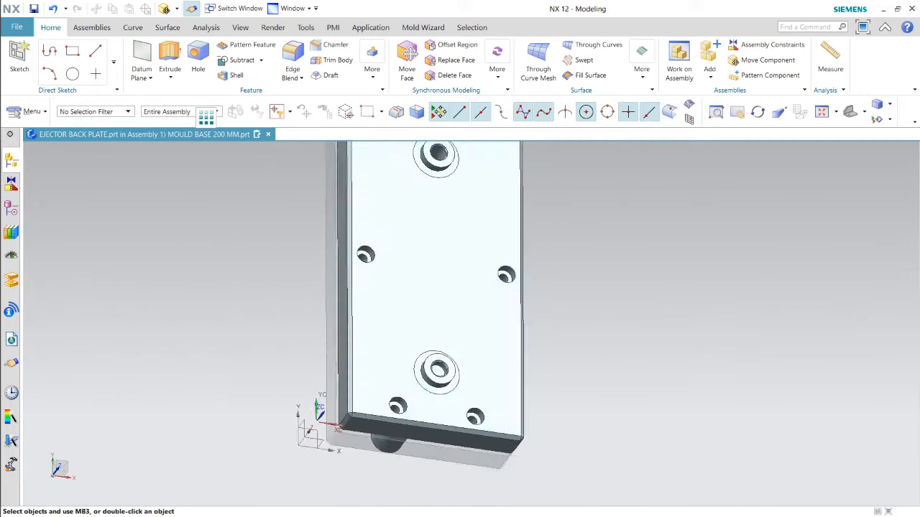
pyautogui.scroll(-2, 449, 287)
pyautogui.click(242, 60)
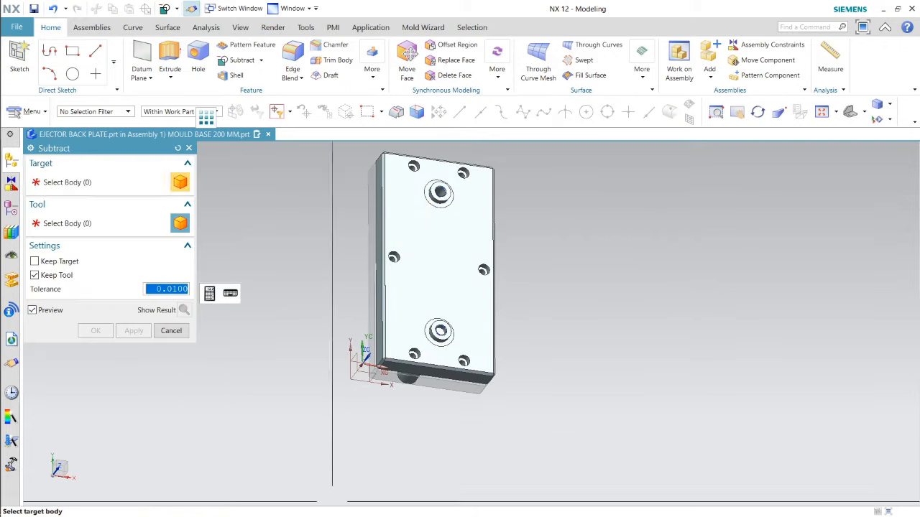
pyautogui.click(432, 274)
pyautogui.scroll(3, 461, 325)
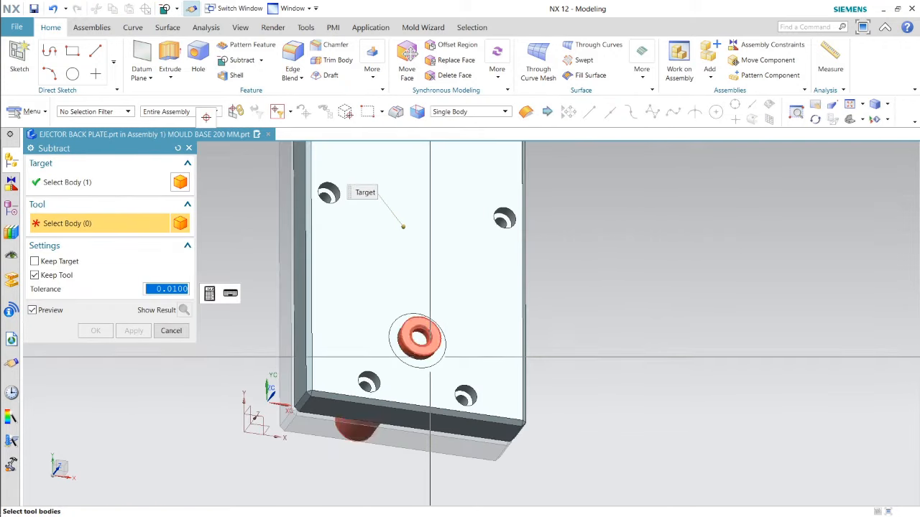
pyautogui.click(417, 340)
pyautogui.click(430, 335)
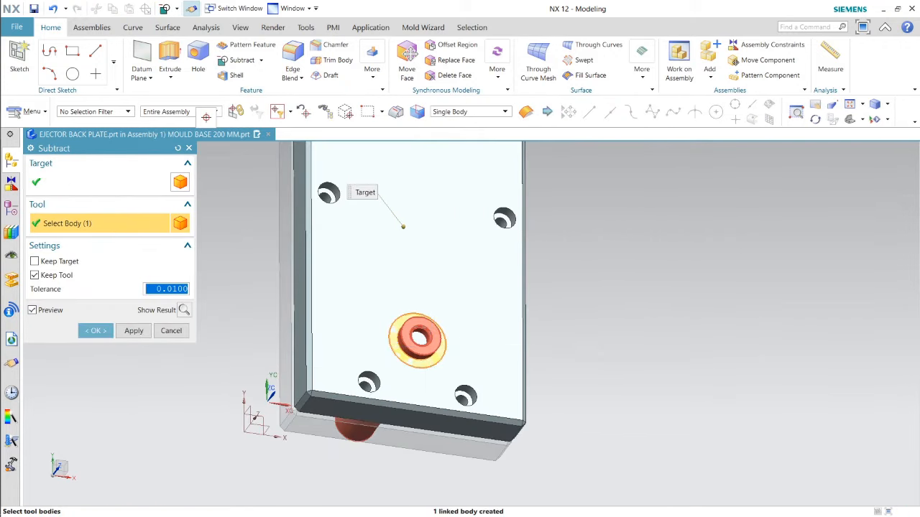
pyautogui.click(134, 331)
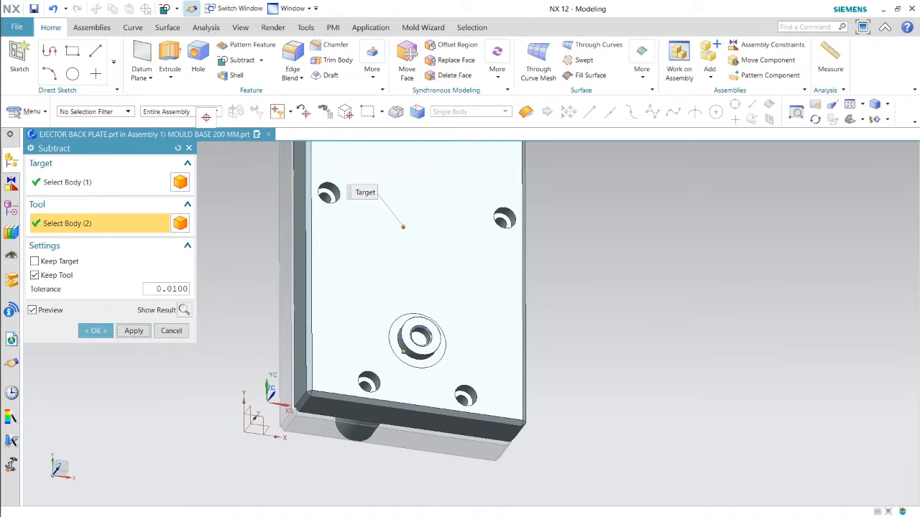
# Step: Make EJECTOR PLATE the work part and subtract all the window-selected surrounding bodies, including the guide pillars and bushes, keeping the tool bodies
pyautogui.scroll(-2, 103, 370)
pyautogui.moveTo(103, 369); pyautogui.dragTo(144, 338, button='middle')
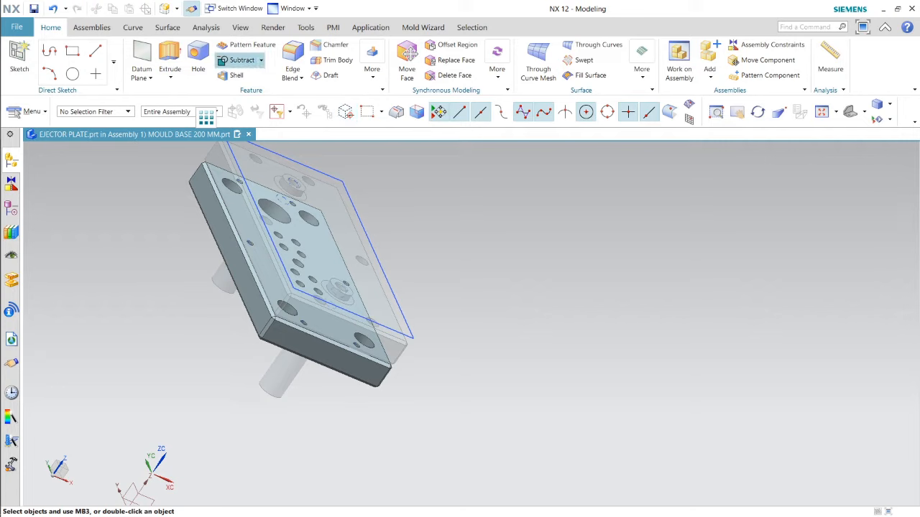
pyautogui.click(238, 59)
pyautogui.click(383, 376)
pyautogui.scroll(-3, 383, 375)
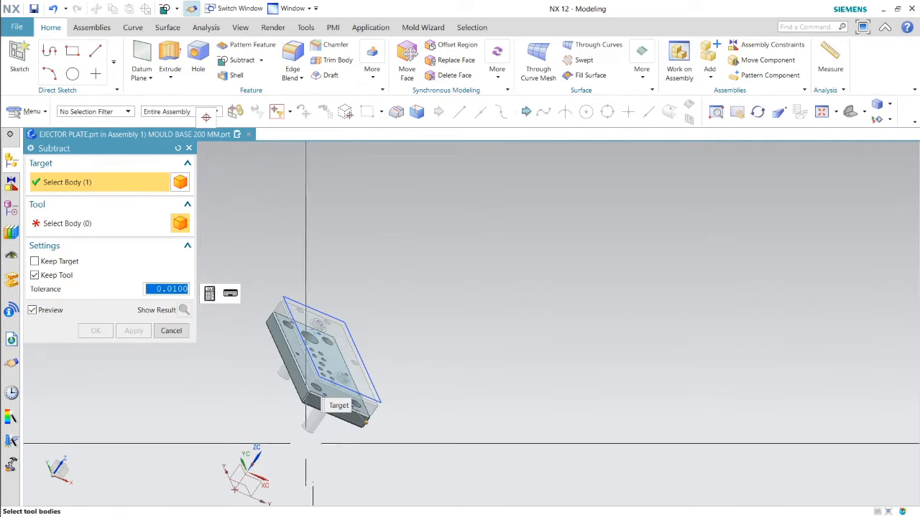
pyautogui.scroll(-2, 299, 261)
pyautogui.moveTo(271, 260); pyautogui.dragTo(416, 454)
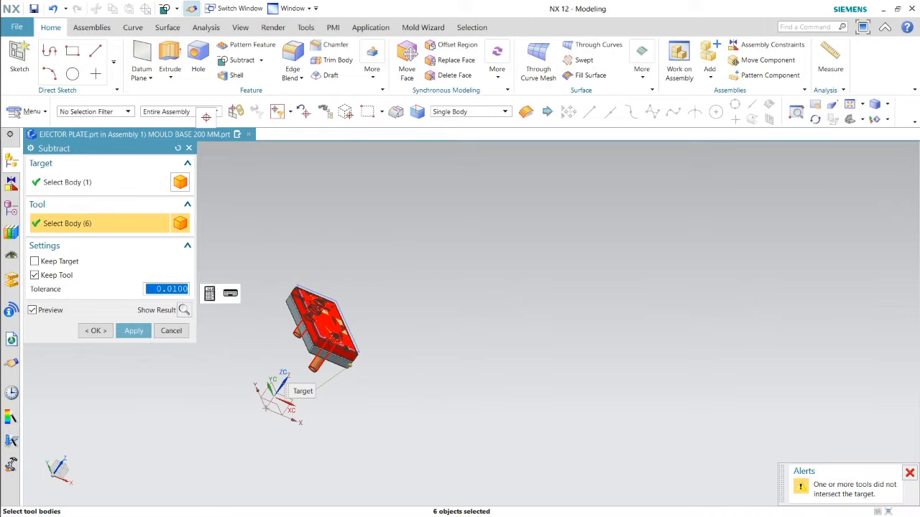
pyautogui.click(96, 331)
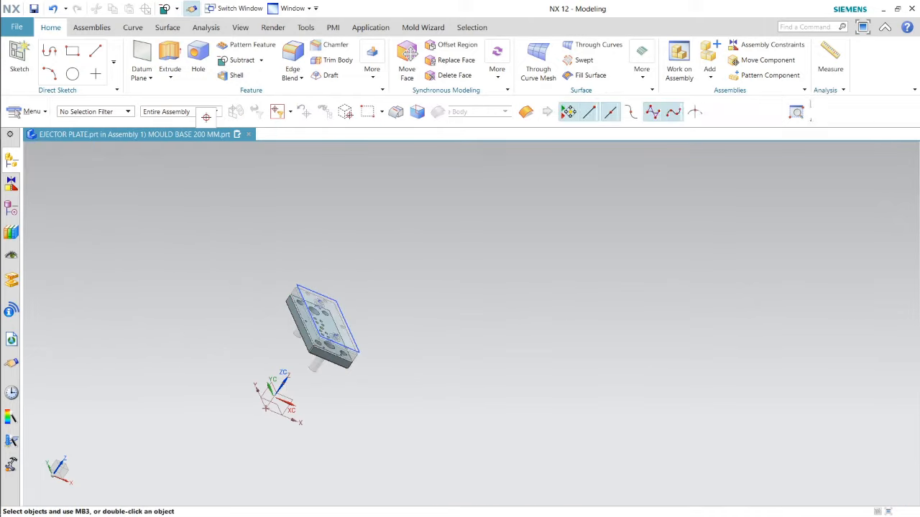
# Step: Make EJECTOR BACK PLATE the work part and delete the leftover body inside the guide bush bore with Delete Body
pyautogui.moveTo(400, 377); pyautogui.dragTo(372, 383, button='middle')
pyautogui.scroll(7, 324, 345)
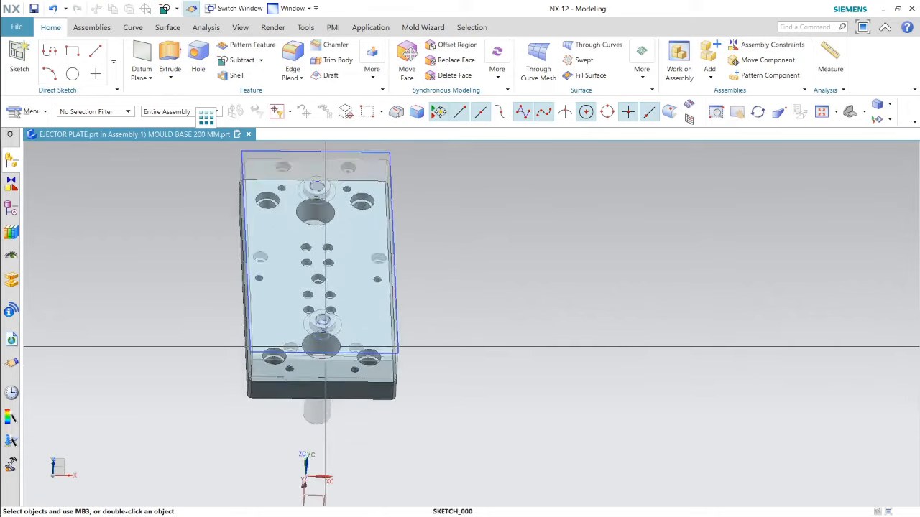
pyautogui.scroll(-2, 451, 334)
pyautogui.moveTo(450, 334); pyautogui.dragTo(402, 387, button='middle')
pyautogui.doubleClick(396, 238)
pyautogui.scroll(3, 402, 386)
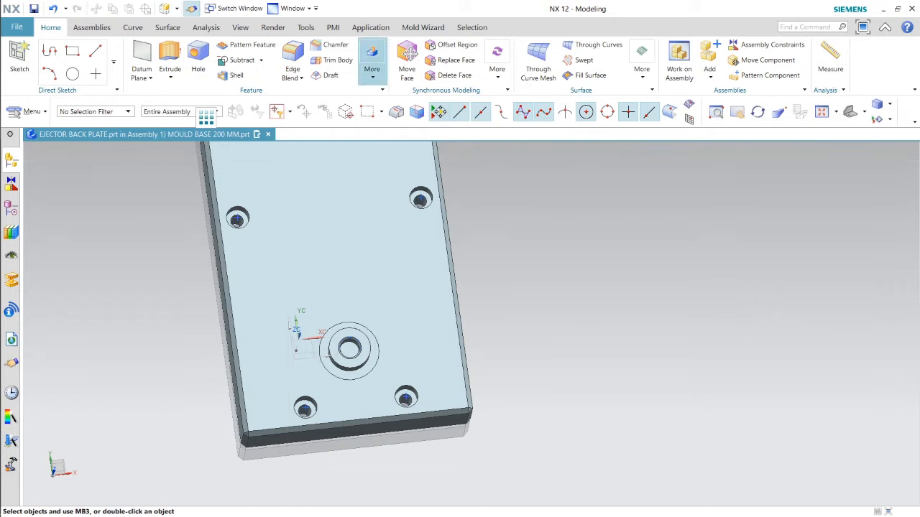
pyautogui.click(372, 66)
pyautogui.click(391, 107)
pyautogui.scroll(3, 359, 337)
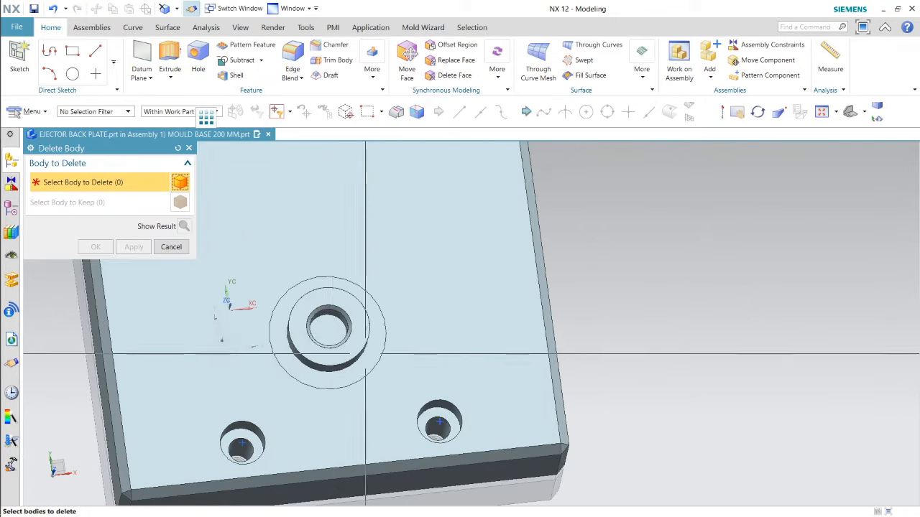
pyautogui.click(328, 329)
pyautogui.click(96, 246)
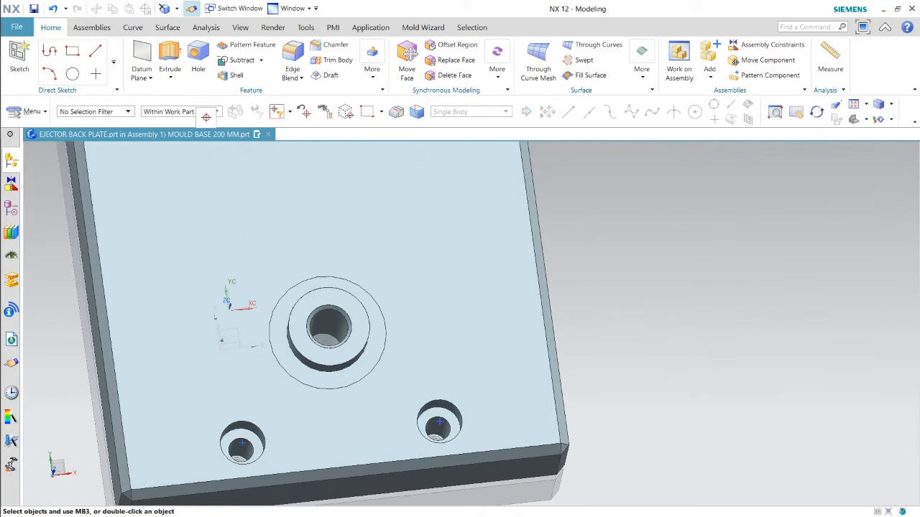
# Step: Try to move the EJ-GUIDE PILLAR and EJ- GUIDE BUSH components from EJECTOR BACK PLATE to the top-level assembly
pyautogui.scroll(-3, 389, 342)
pyautogui.scroll(-3, 422, 406)
pyautogui.moveTo(434, 393); pyautogui.dragTo(444, 306, button='middle')
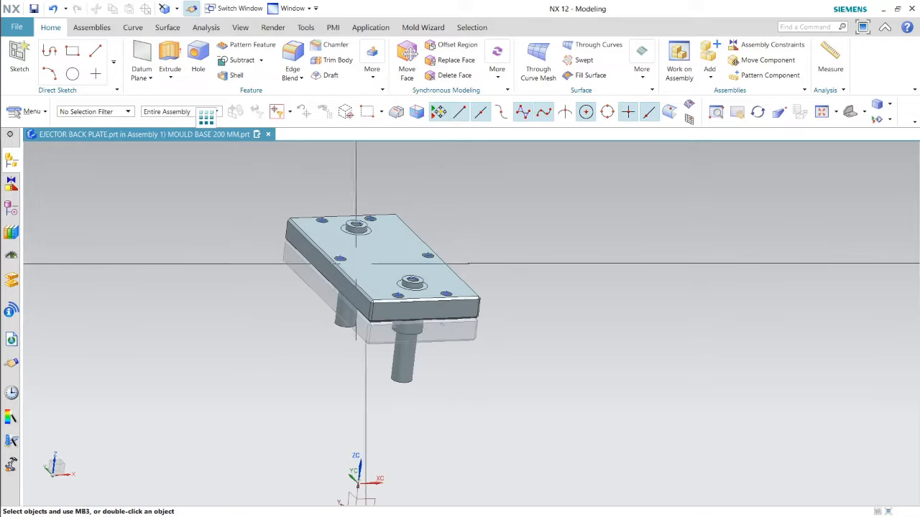
pyautogui.click(11, 160)
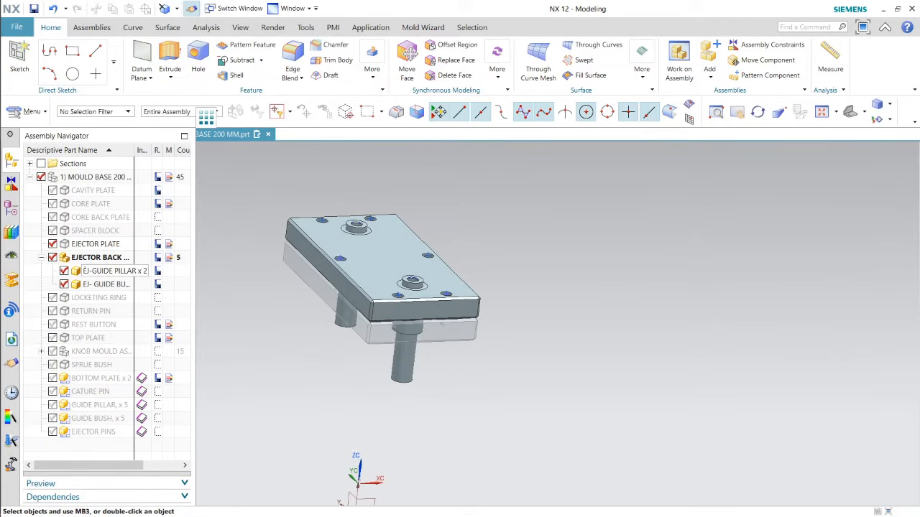
pyautogui.click(108, 271)
pyautogui.keyDown('ctrl'); pyautogui.click(106, 284); pyautogui.keyUp('ctrl')
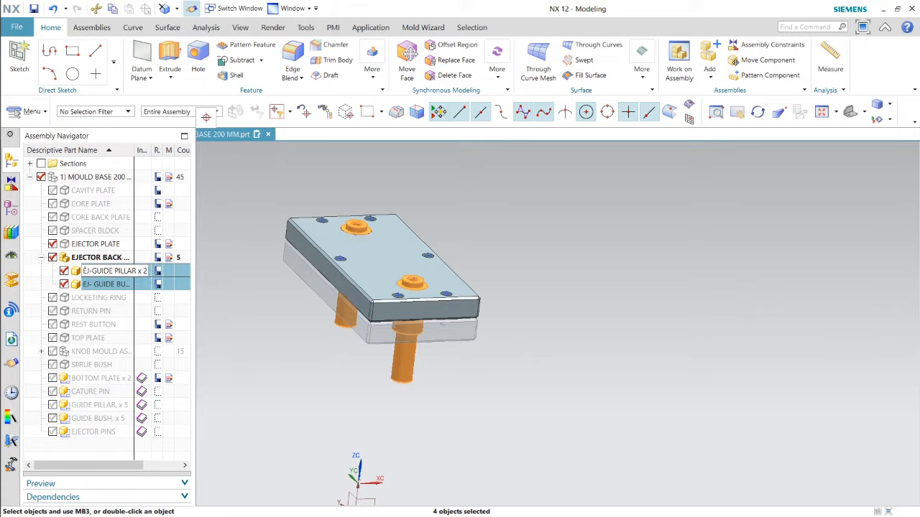
pyautogui.moveTo(106, 284); pyautogui.dragTo(104, 180)
# Step: Make 1) MOULD BASE 200 MM the work part and move the ejector guide pillars and guide bushes from EJECTOR BACK PLATE directly under it
pyautogui.rightClick(104, 181)
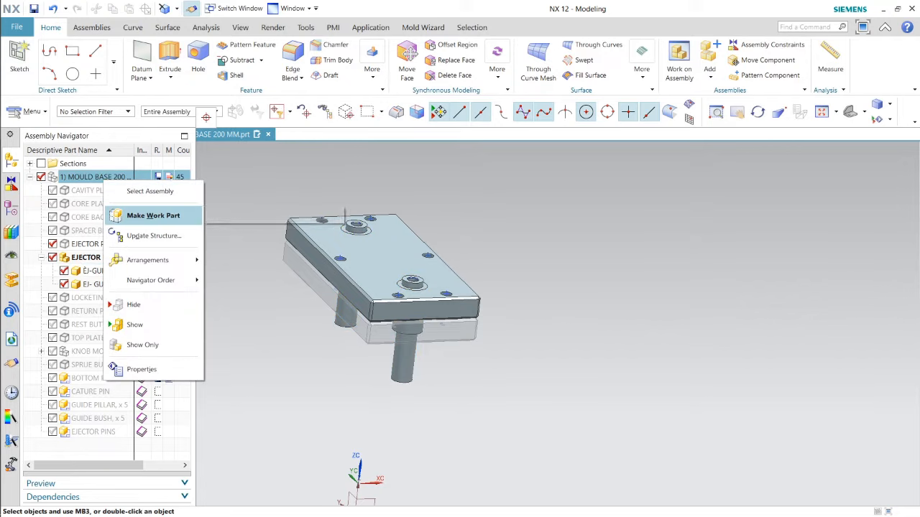
pyautogui.click(153, 216)
pyautogui.click(108, 283)
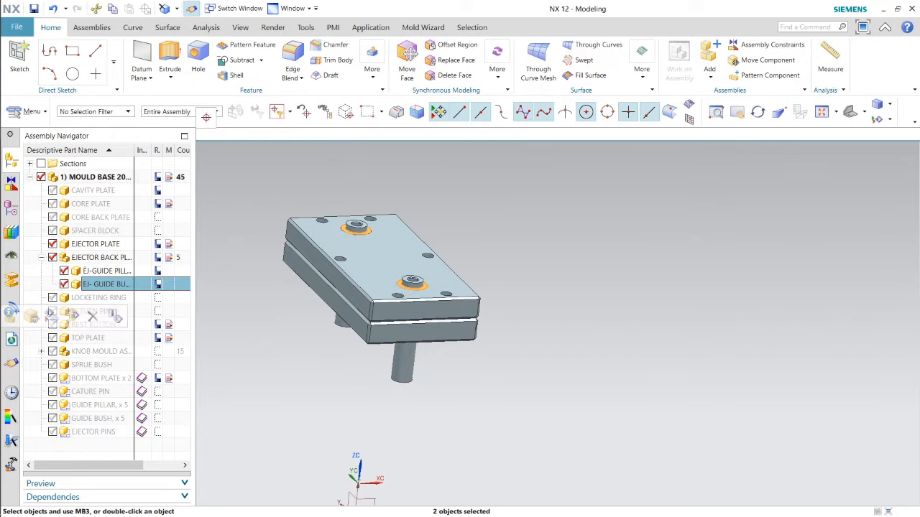
pyautogui.keyDown('ctrl'); pyautogui.click(111, 270); pyautogui.keyUp('ctrl')
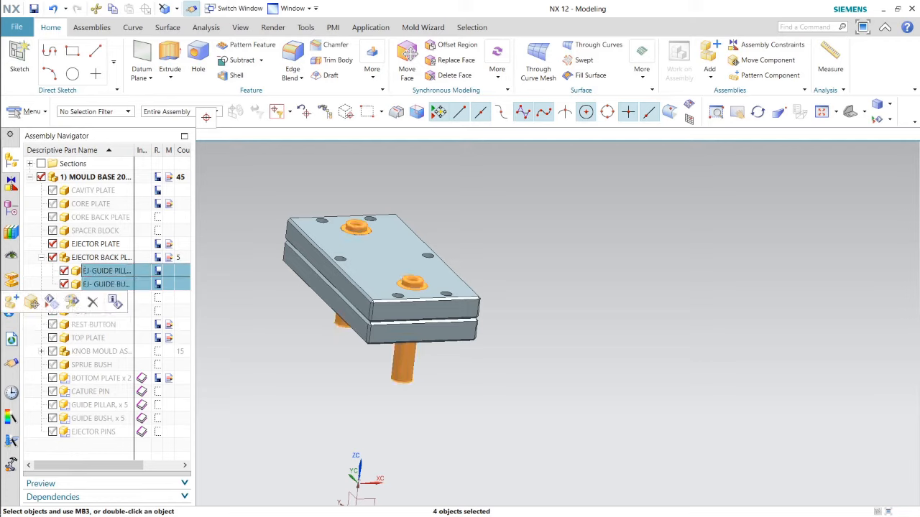
pyautogui.moveTo(107, 278); pyautogui.dragTo(112, 192)
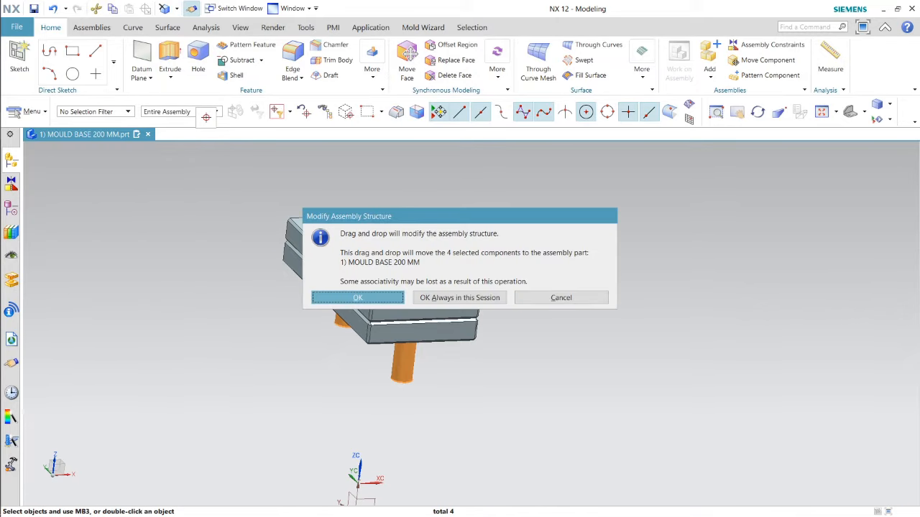
pyautogui.press('Return')
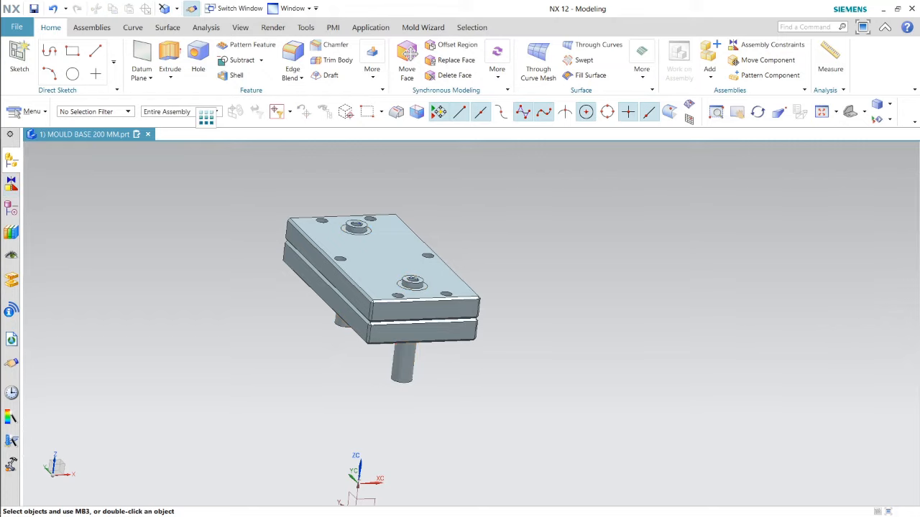
# Step: Highlight the relocated ejector guide pillars and guide bushes in the assembly tree and save the mould base assembly
pyautogui.moveTo(11, 160)
pyautogui.click(100, 432)
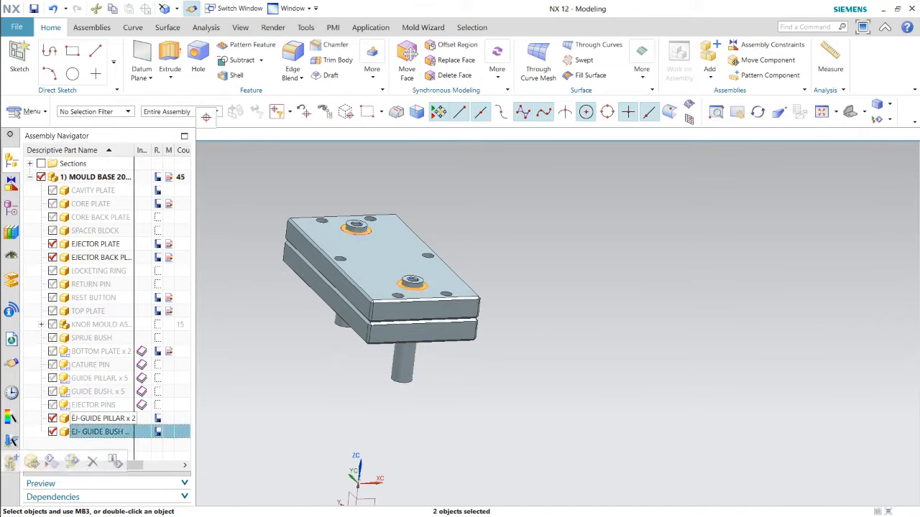
pyautogui.click(100, 419)
pyautogui.keyDown('ctrl'); pyautogui.click(101, 432); pyautogui.keyUp('ctrl')
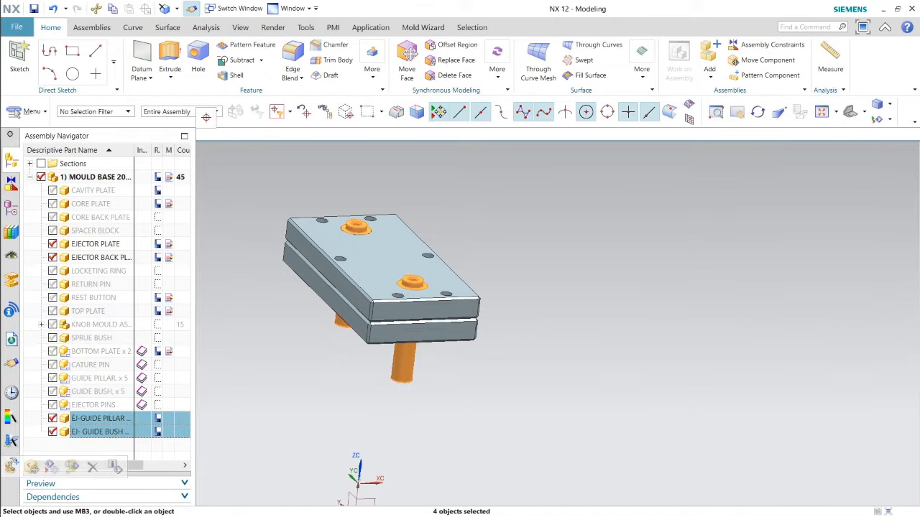
pyautogui.press('Escape')
pyautogui.click(34, 9)
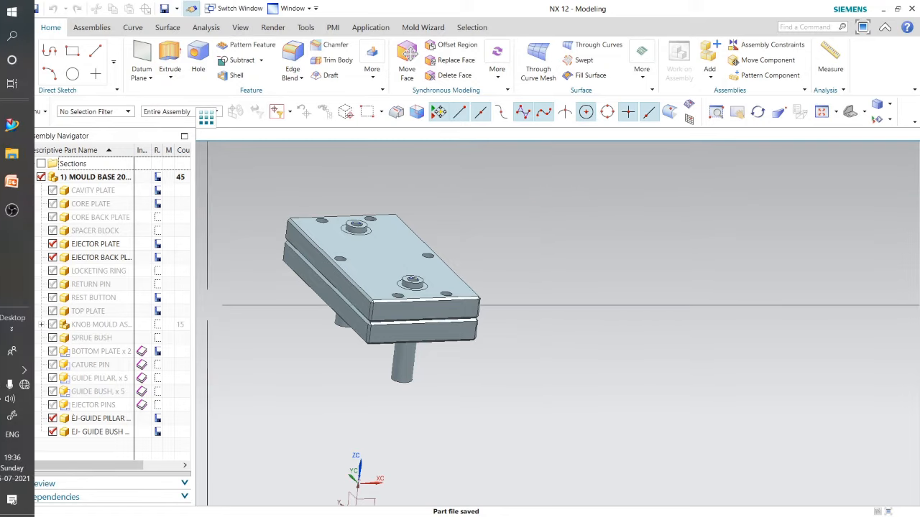
pyautogui.click(100, 431)
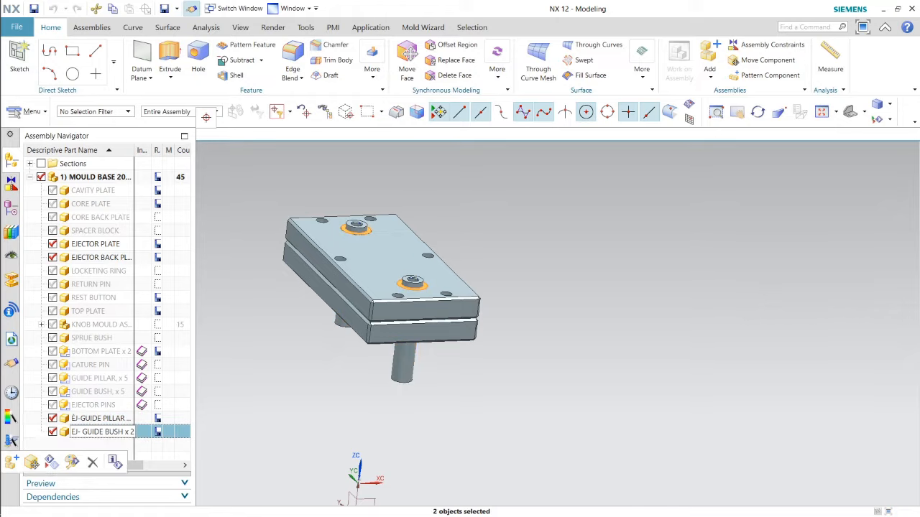
pyautogui.press('Escape')
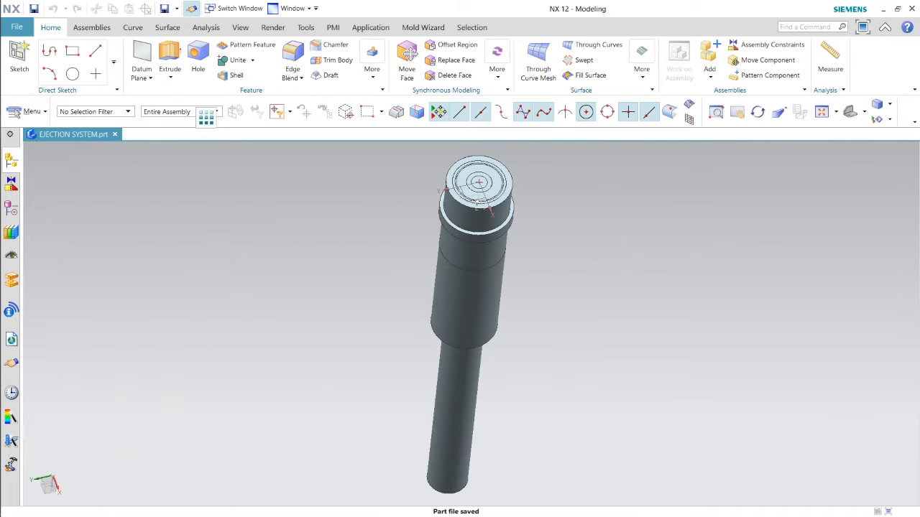
# Step: Minimise NX, switch to File Explorer and open the EJECTION SYSTEM folder inside MOULD BASE 200MM
pyautogui.click(883, 9)
pyautogui.moveTo(3, 153)
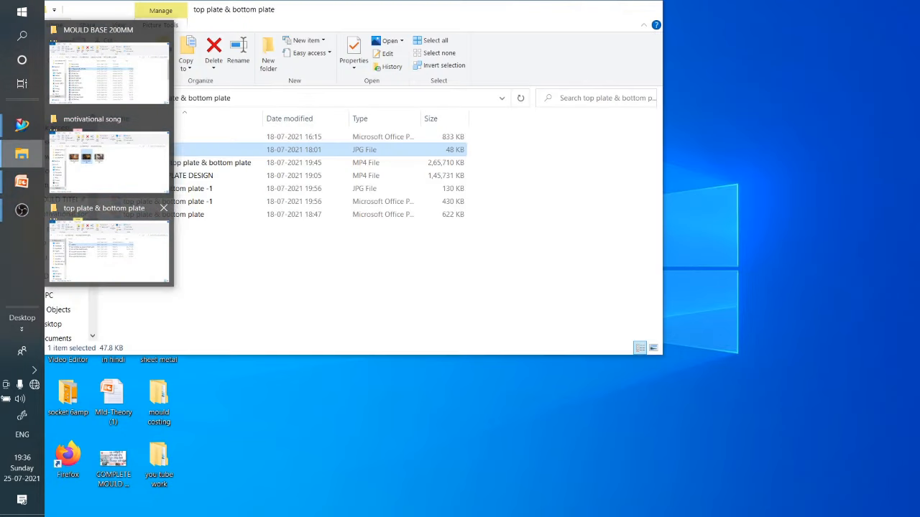
pyautogui.click(107, 248)
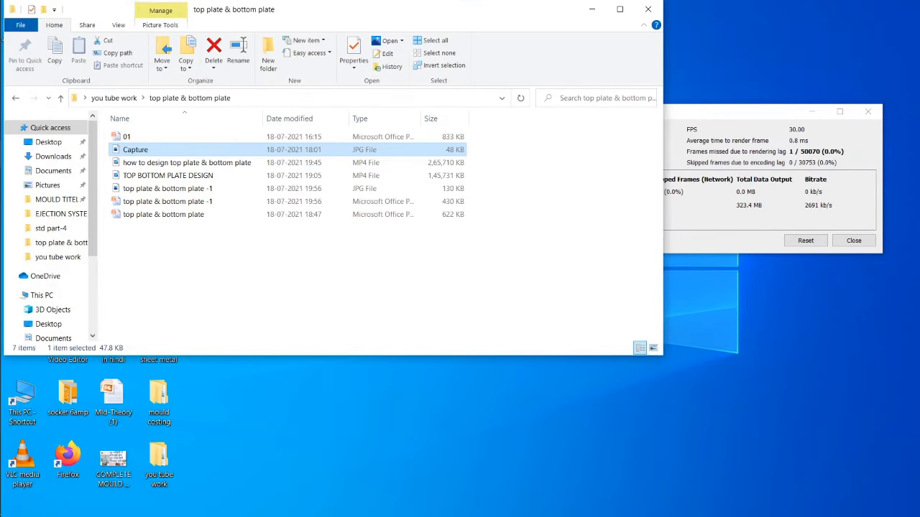
pyautogui.moveTo(3, 130)
pyautogui.click(22, 153)
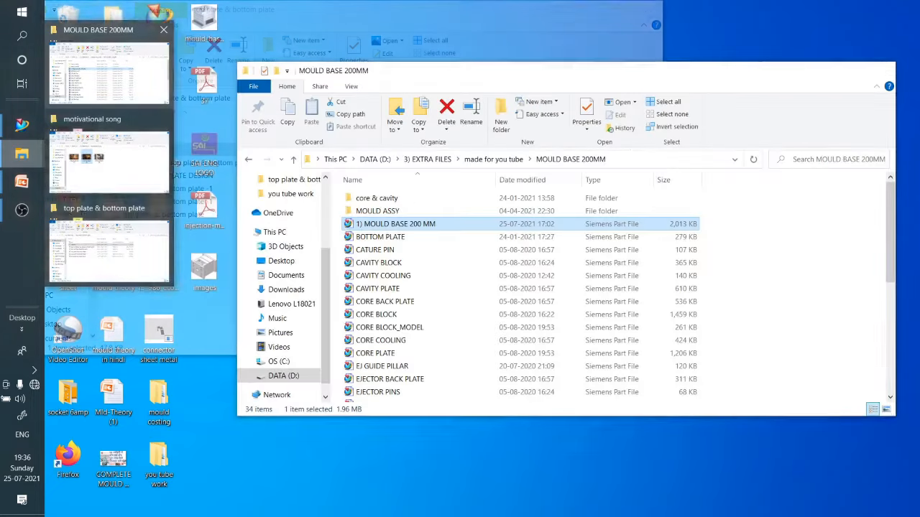
pyautogui.click(107, 71)
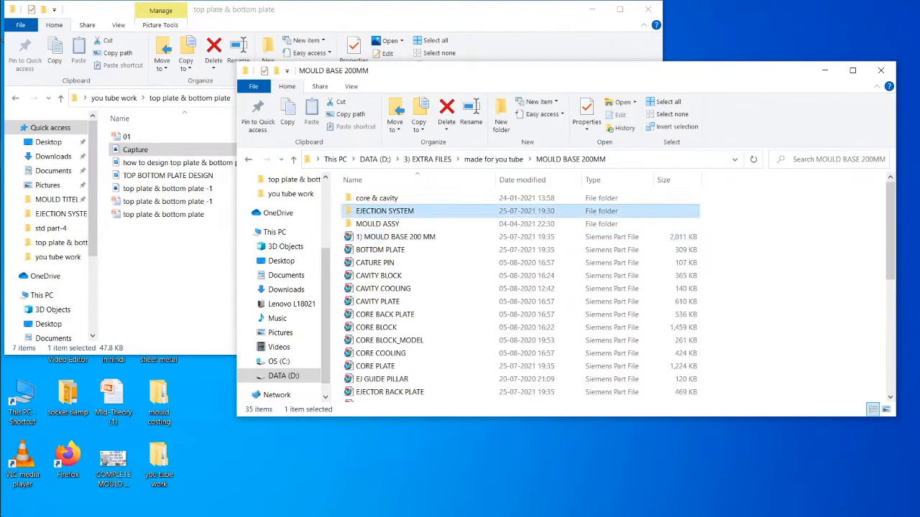
pyautogui.doubleClick(381, 210)
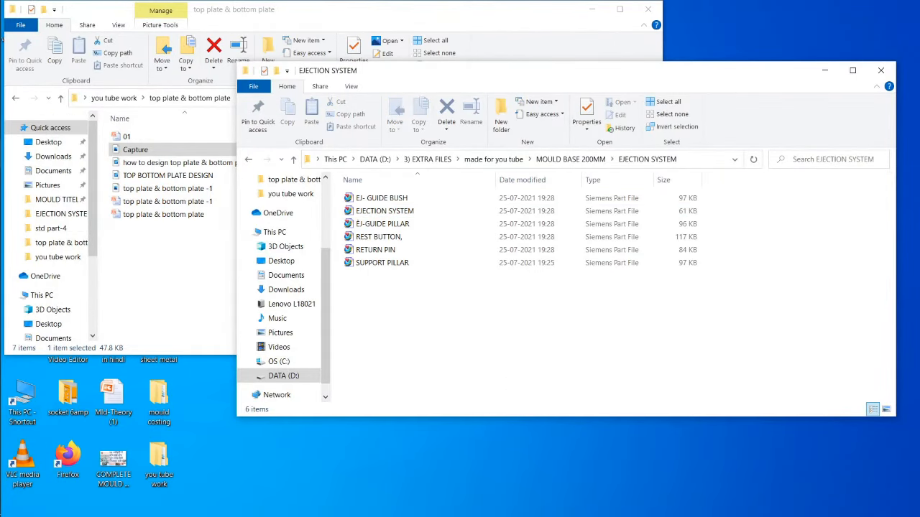
# Step: Copy all part files from EJECTION SYSTEM into the MOULD BASE 200MM folder, replacing the existing RETURN PIN.prt, and close the Explorer windows
pyautogui.moveTo(429, 299); pyautogui.dragTo(358, 195)
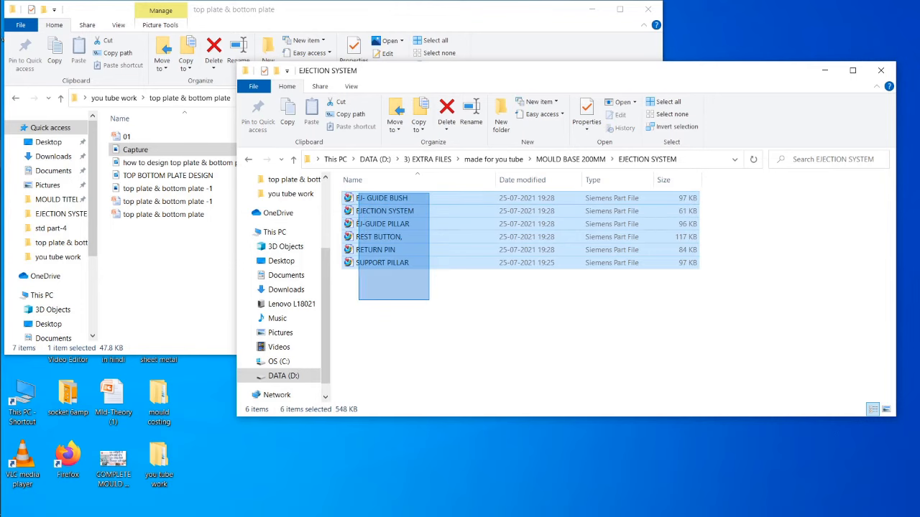
pyautogui.rightClick(360, 195)
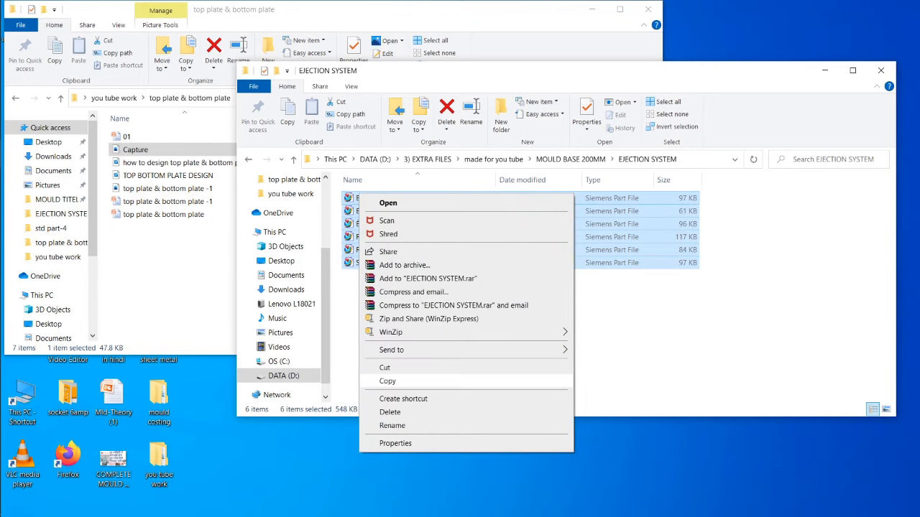
pyautogui.click(388, 381)
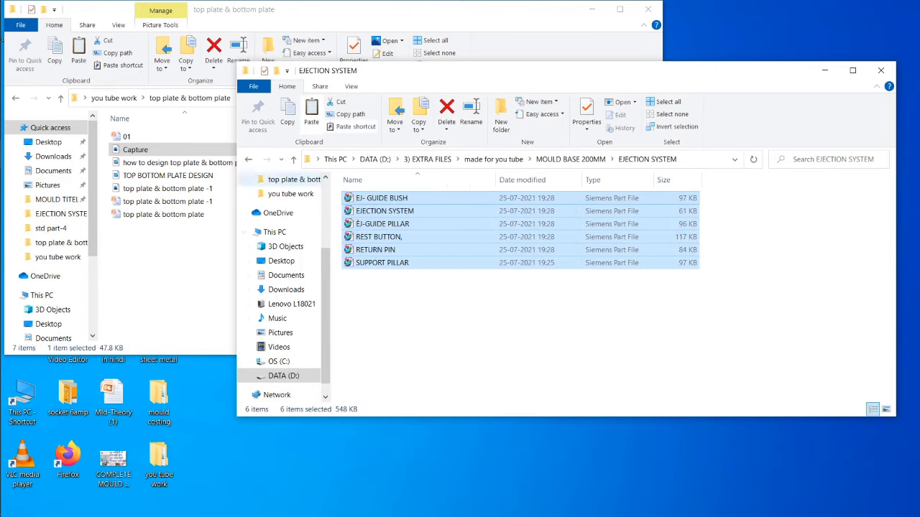
pyautogui.click(248, 160)
pyautogui.scroll(-6, 410, 303)
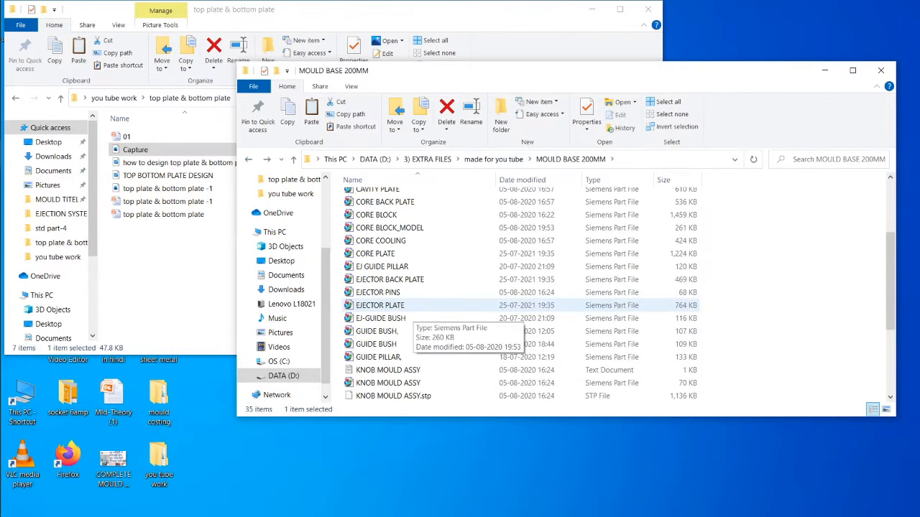
pyautogui.scroll(-1, 402, 254)
pyautogui.rightClick(741, 260)
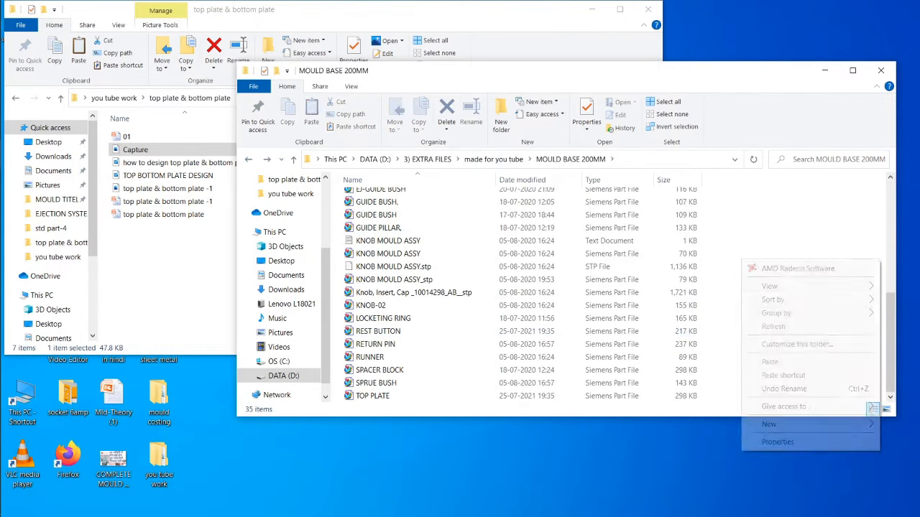
pyautogui.click(770, 361)
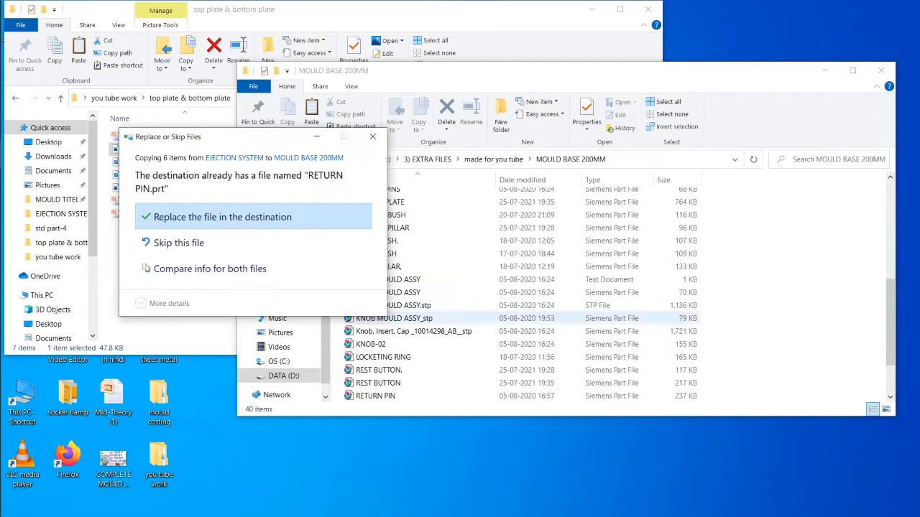
pyautogui.click(223, 217)
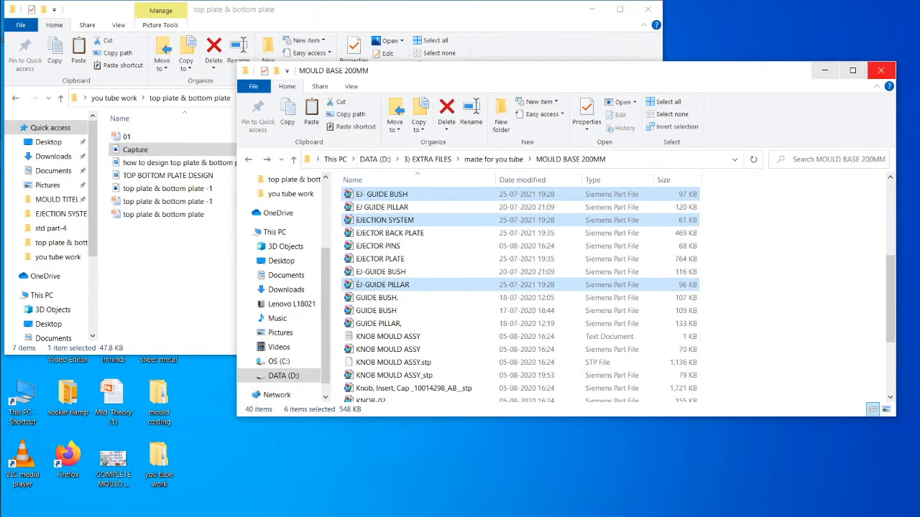
pyautogui.click(881, 70)
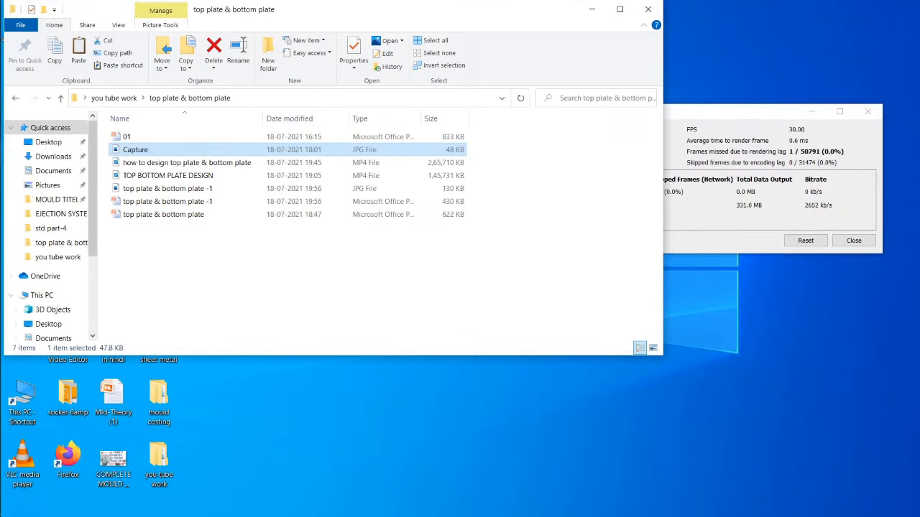
pyautogui.click(647, 8)
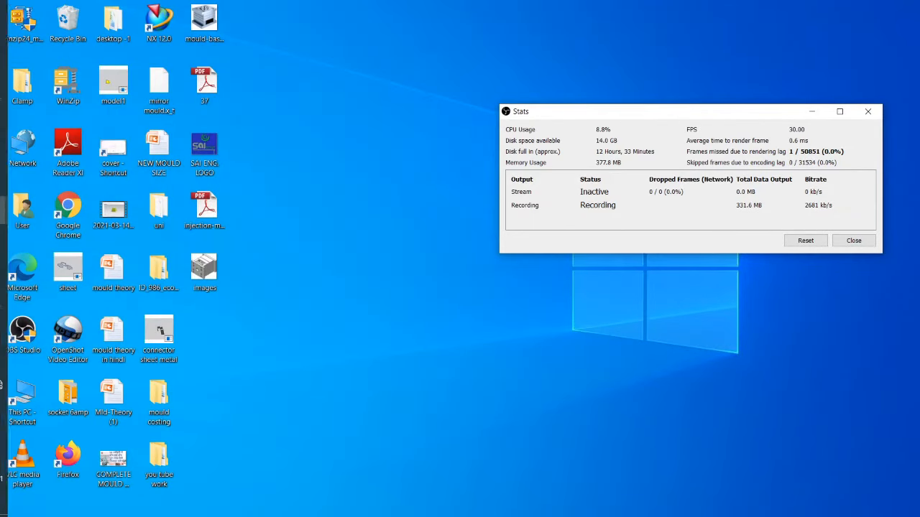
# Step: Switch back to the NX window with 1) MOULD BASE 200 MM and inspect the ejector plates from both sides
pyautogui.moveTo(22, 125)
pyautogui.click(113, 88)
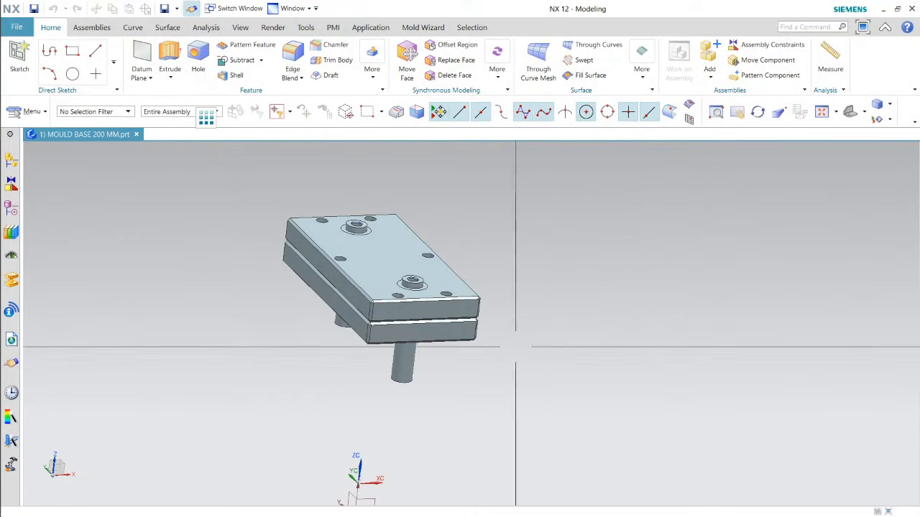
pyautogui.moveTo(583, 352); pyautogui.dragTo(568, 309, button='middle')
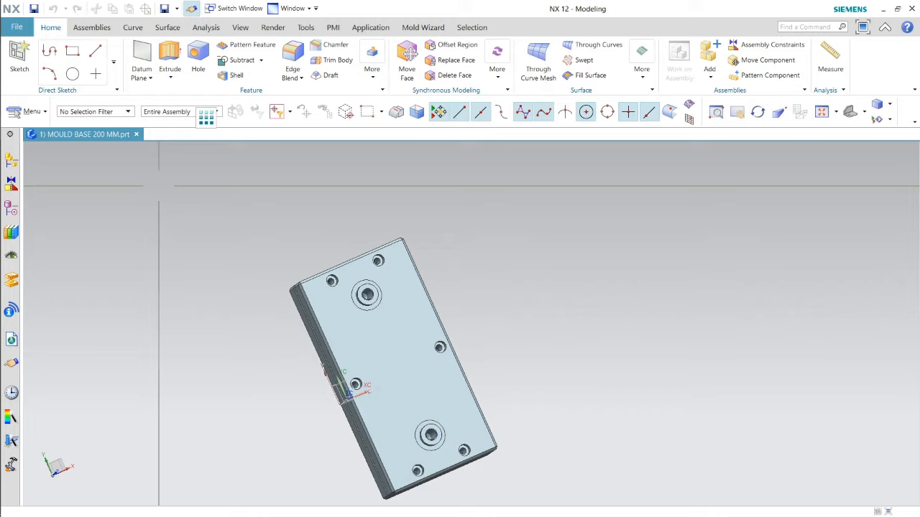
pyautogui.moveTo(312, 380); pyautogui.dragTo(507, 266, button='middle')
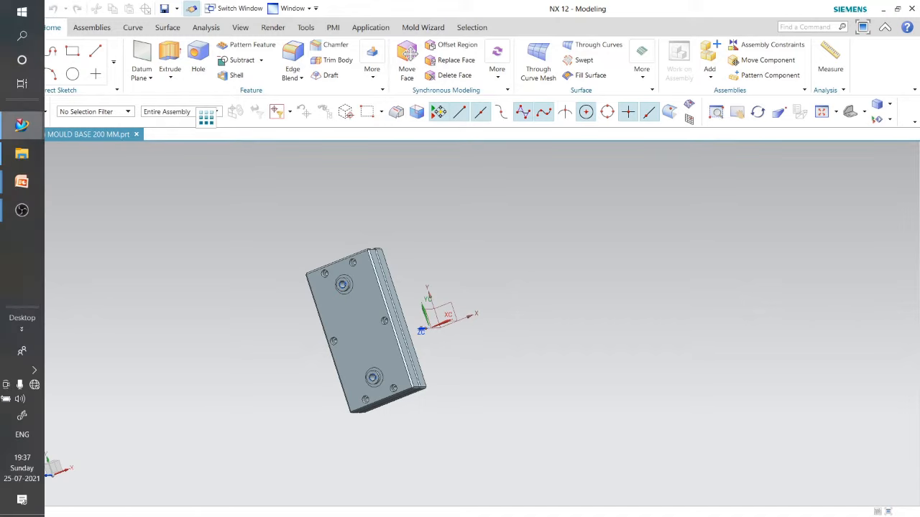
# Step: View the EJECTION SYSTEM assembly in the other NX window, then return to the 1) MOULD BASE 200 MM window
pyautogui.moveTo(21, 125)
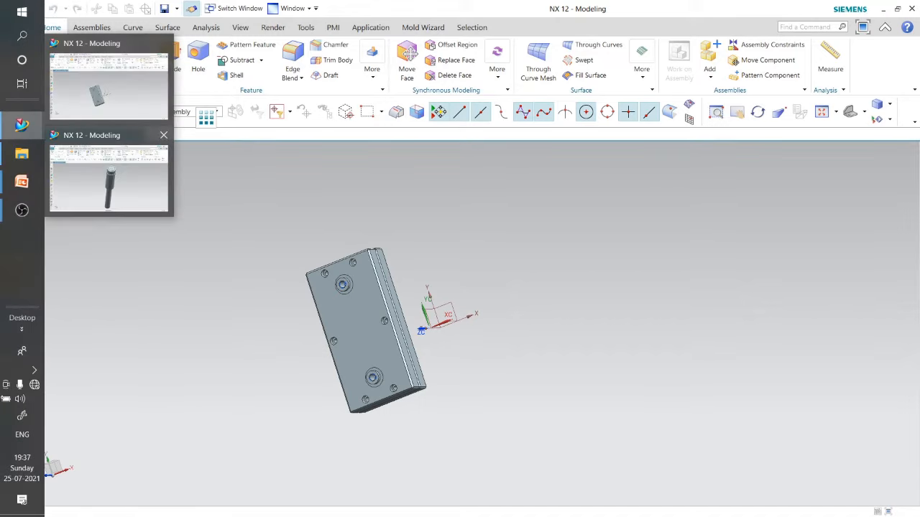
pyautogui.click(108, 176)
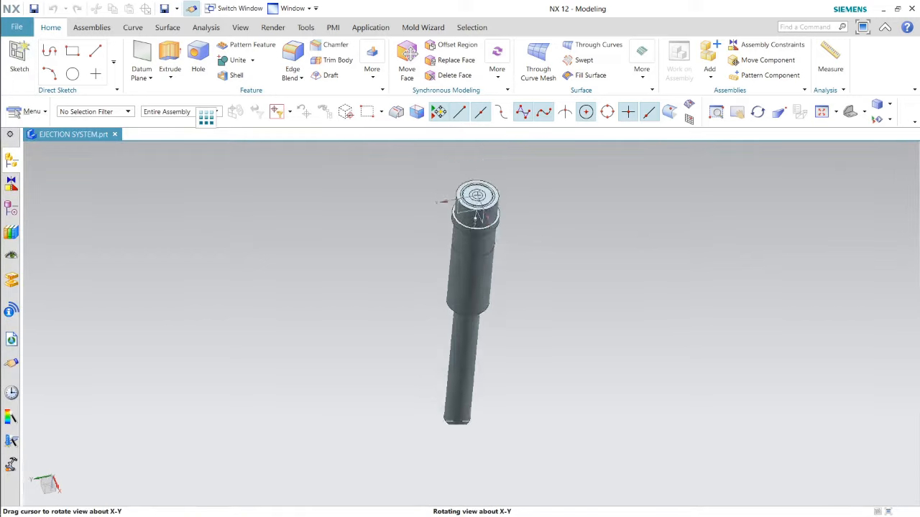
pyautogui.moveTo(449, 301); pyautogui.dragTo(481, 278, button='middle')
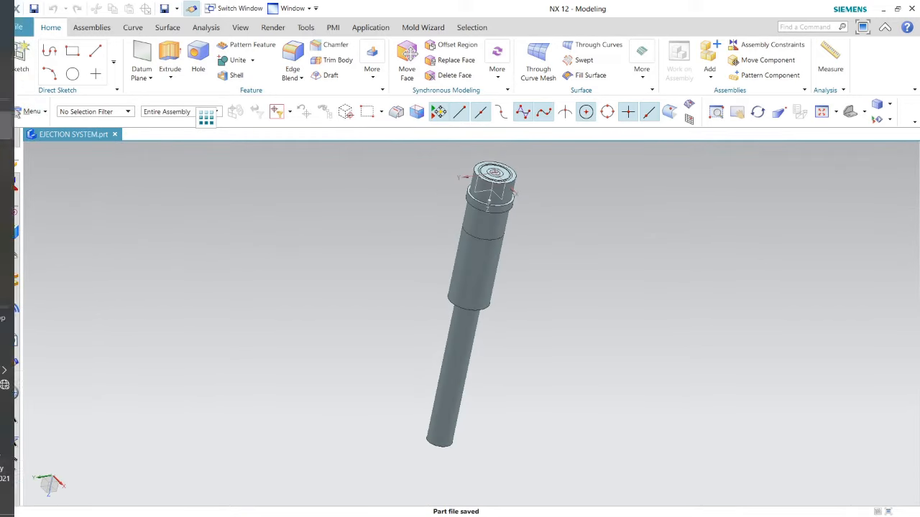
pyautogui.moveTo(22, 125)
pyautogui.click(108, 81)
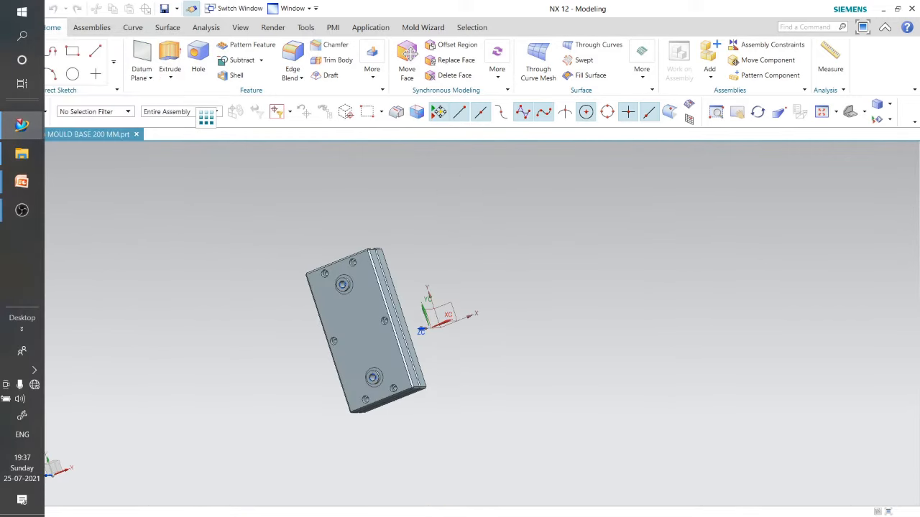
pyautogui.moveTo(402, 331); pyautogui.dragTo(333, 308, button='middle')
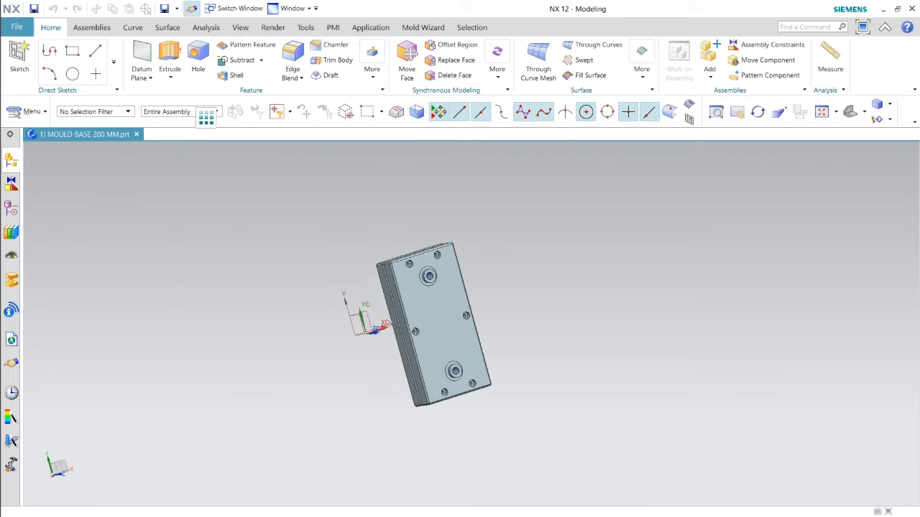
# Step: Add the REST BUTTON part from the EJECTION SYSTEM folder to the mould base assembly at the absolute work part location
pyautogui.click(92, 27)
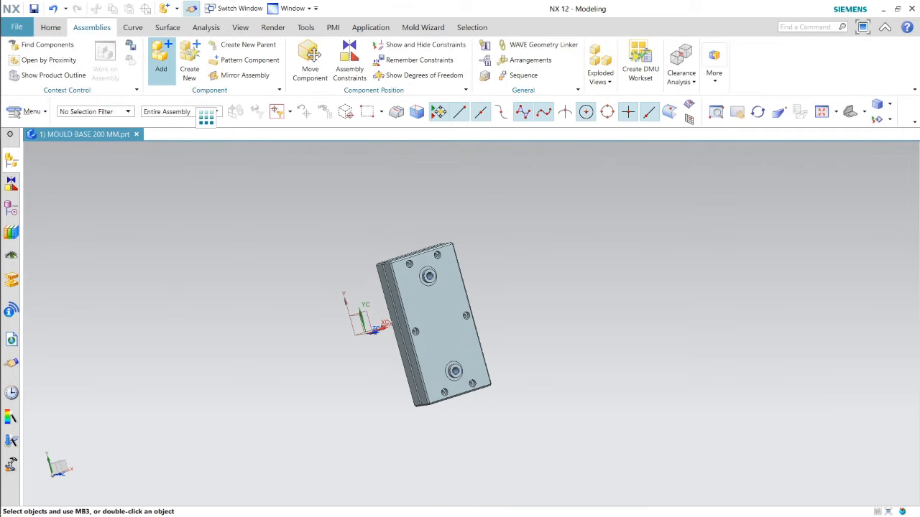
pyautogui.click(161, 61)
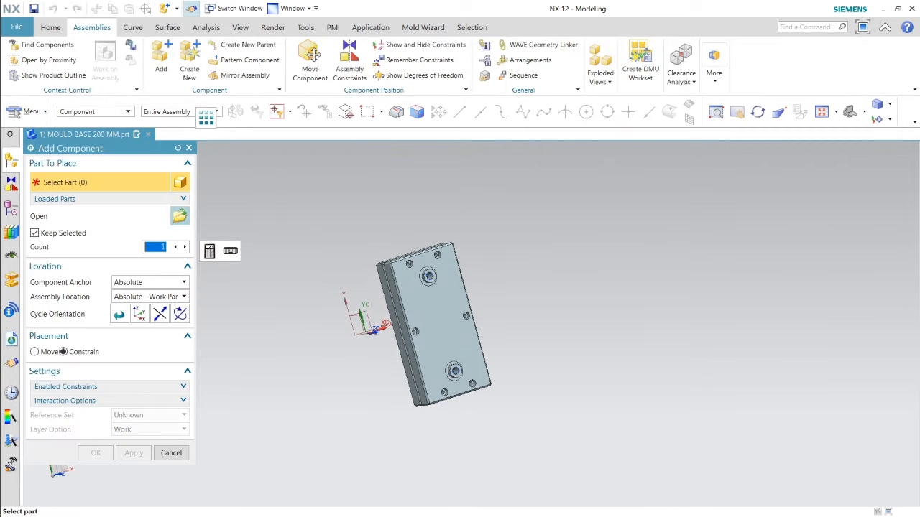
pyautogui.click(180, 216)
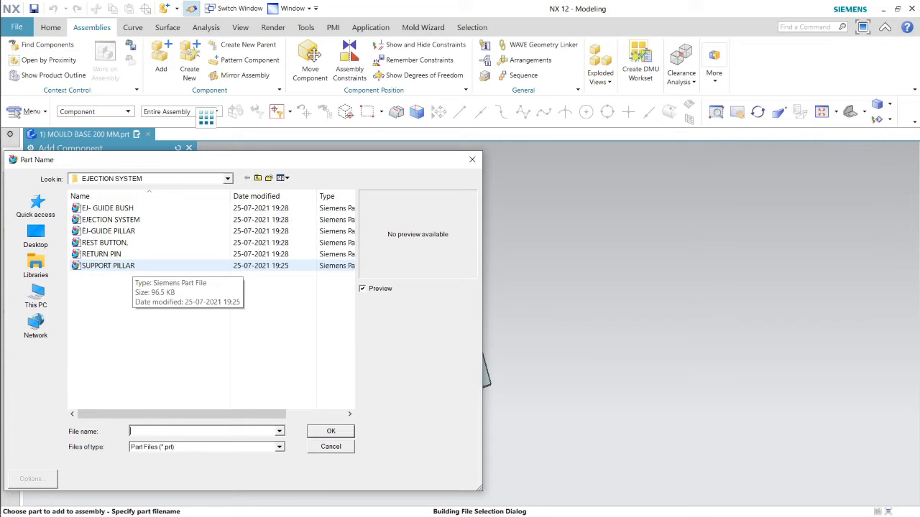
pyautogui.click(104, 243)
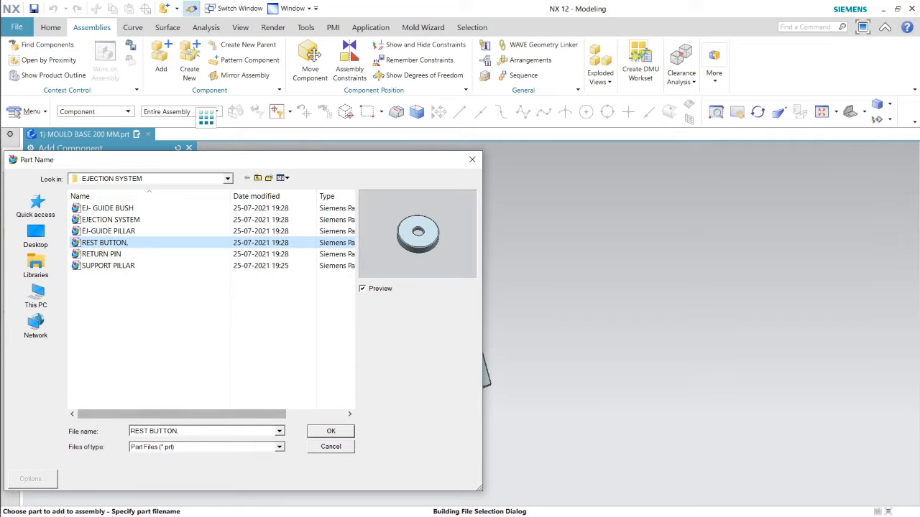
pyautogui.click(330, 431)
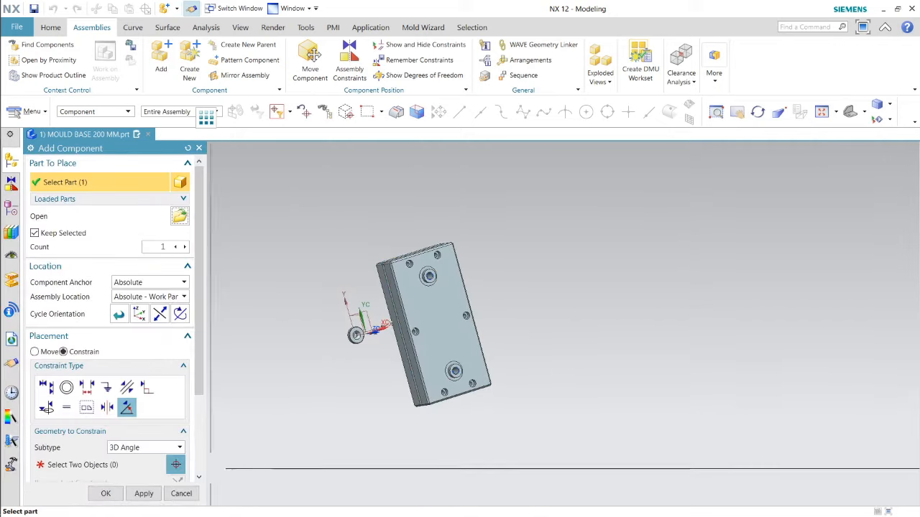
pyautogui.click(106, 494)
pyautogui.moveTo(462, 399); pyautogui.dragTo(447, 411, button='middle')
pyautogui.moveTo(459, 271); pyautogui.dragTo(464, 269, button='middle')
pyautogui.scroll(2, 465, 270)
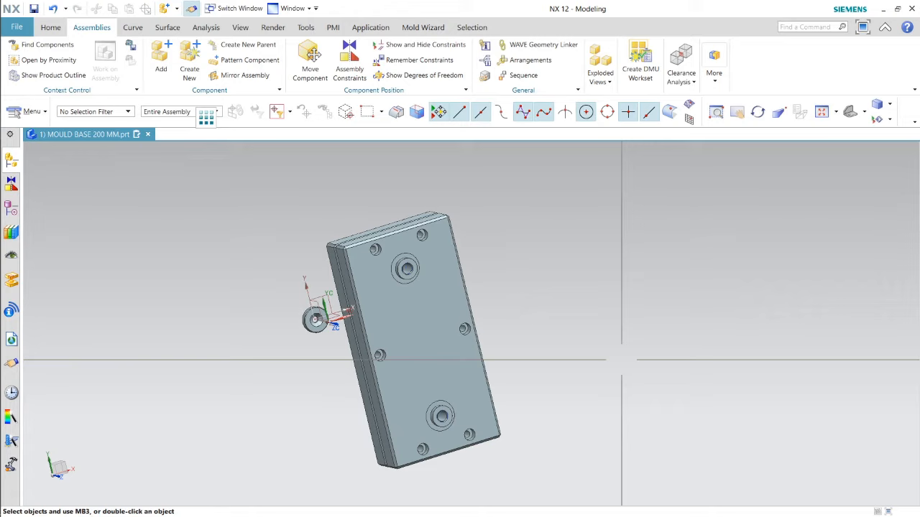
# Step: Make EJECTOR BACK PLATE the work part and start a sketch on its outer face with the origin at the upper guide hole
pyautogui.press('F8')
pyautogui.scroll(2, 371, 277)
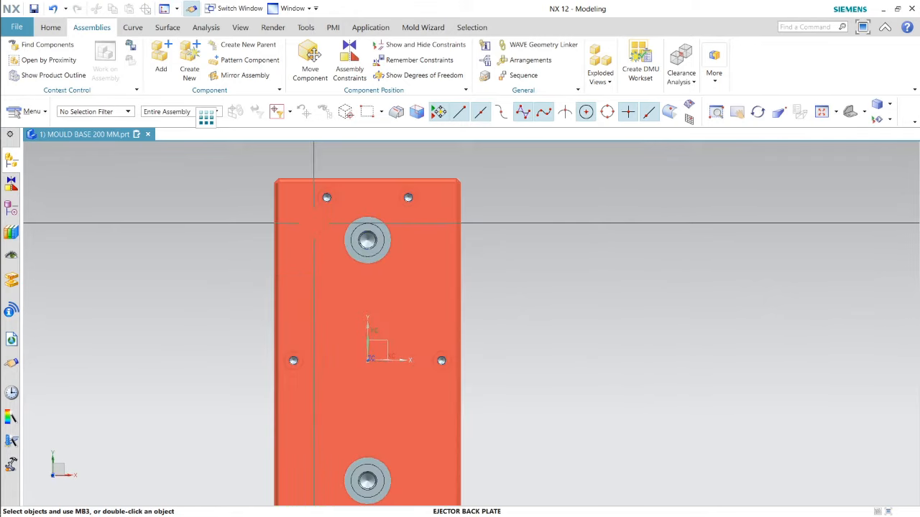
pyautogui.doubleClick(313, 223)
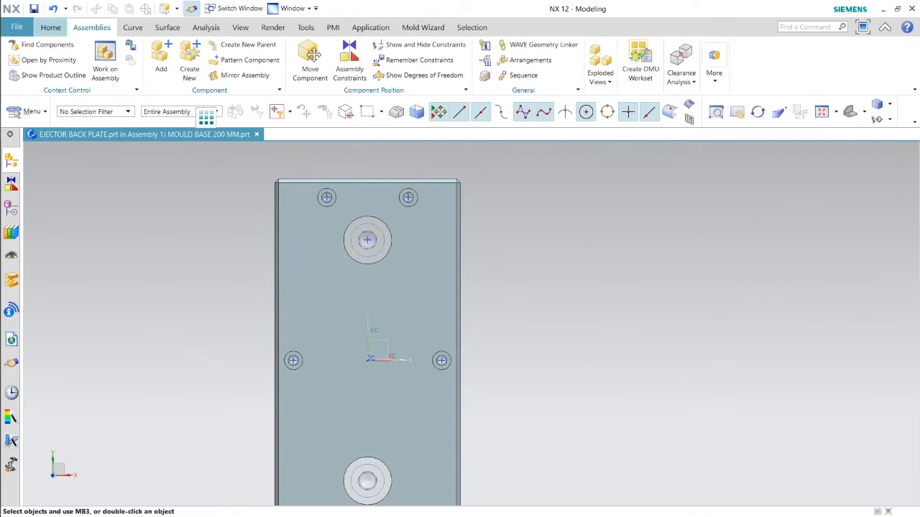
pyautogui.click(50, 27)
pyautogui.click(19, 57)
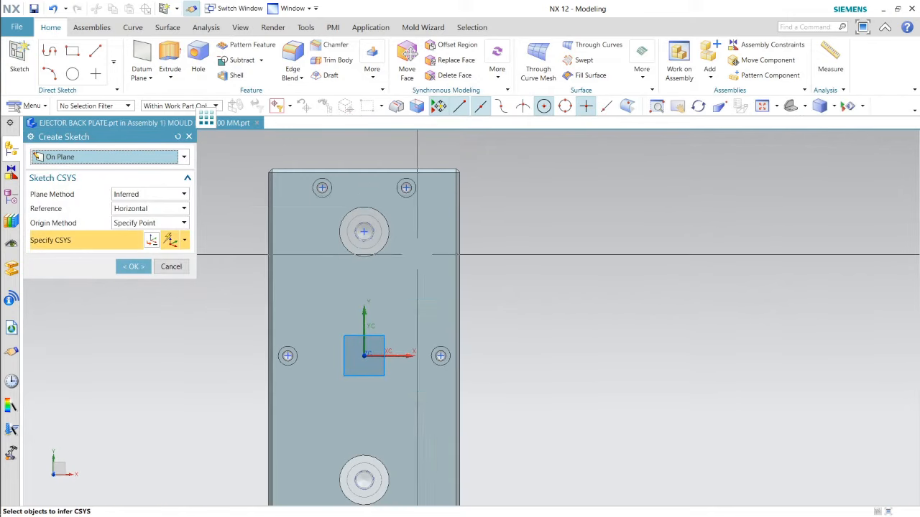
pyautogui.click(363, 255)
pyautogui.click(133, 279)
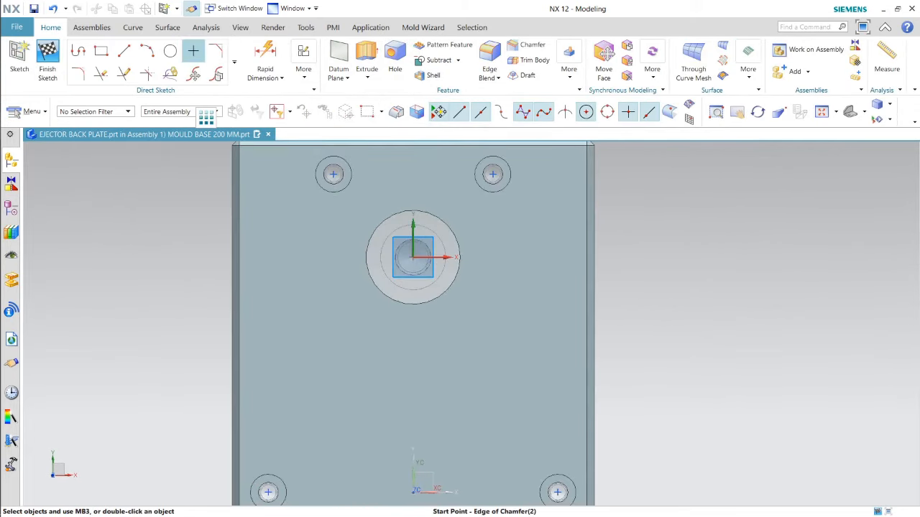
# Step: Place a sketch point left of the upper guide hole and dimension it 35 mm horizontally from the midpoint of the plate's top edge
pyautogui.click(193, 50)
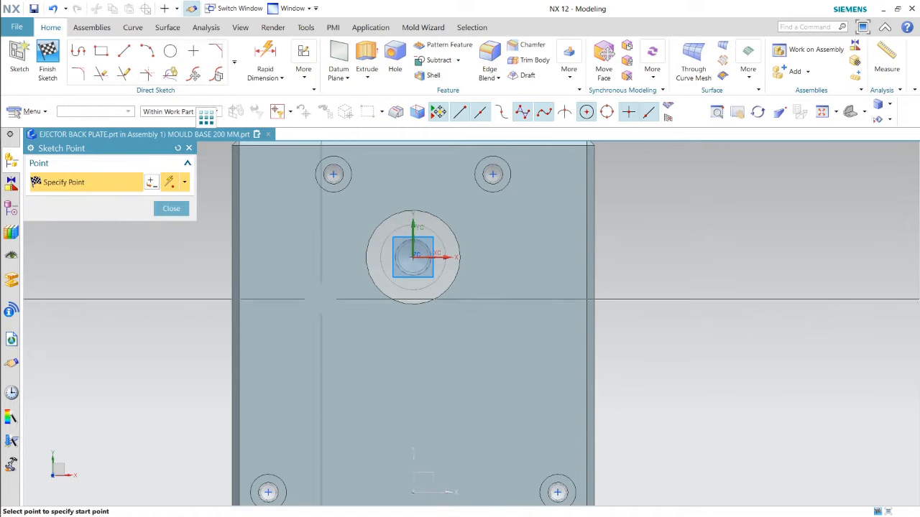
pyautogui.middleClick(279, 225)
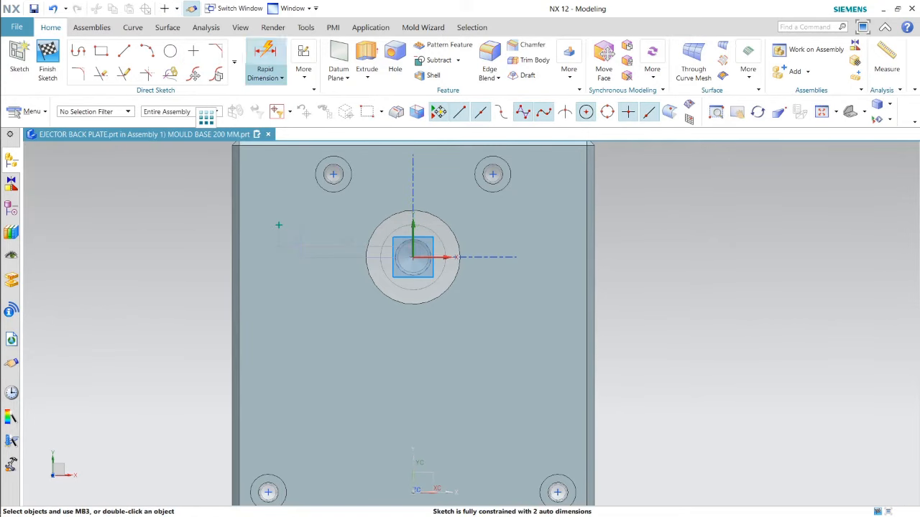
pyautogui.click(265, 61)
pyautogui.click(273, 217)
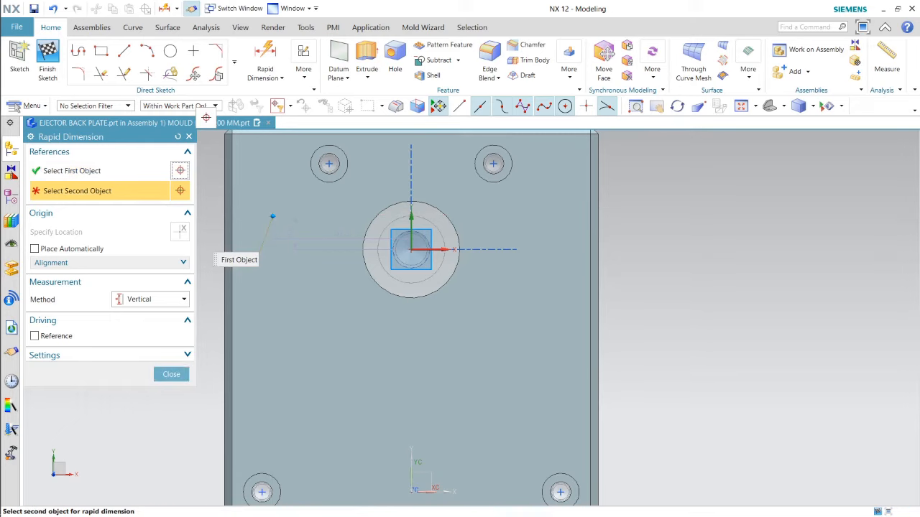
pyautogui.scroll(-3, 381, 313)
pyautogui.scroll(2, 393, 224)
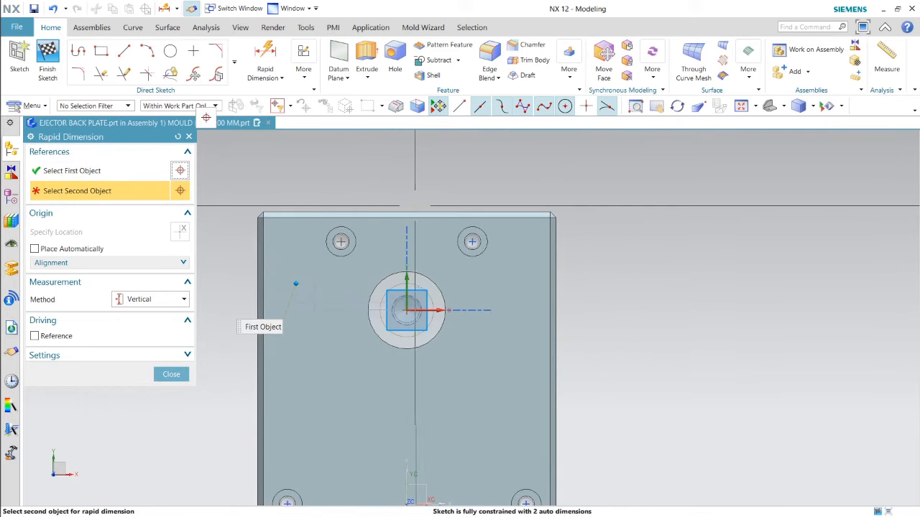
pyautogui.click(406, 211)
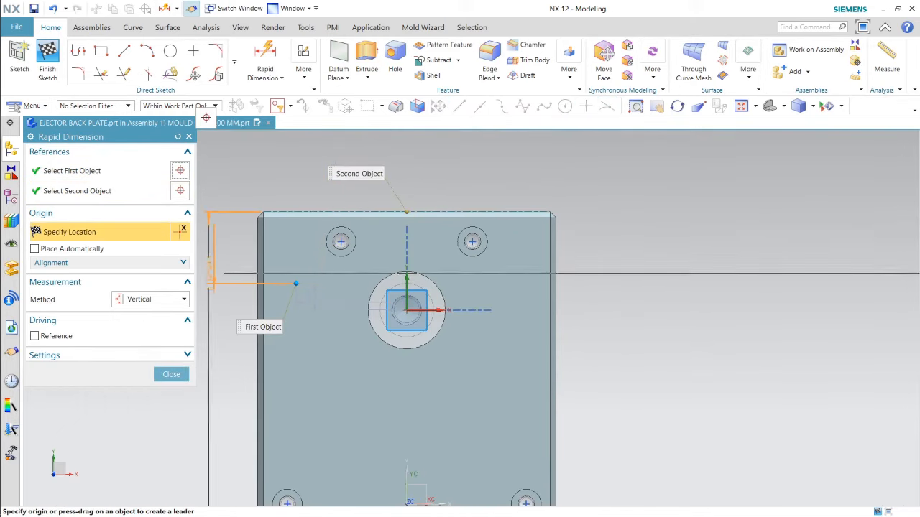
pyautogui.click(151, 299)
pyautogui.click(143, 328)
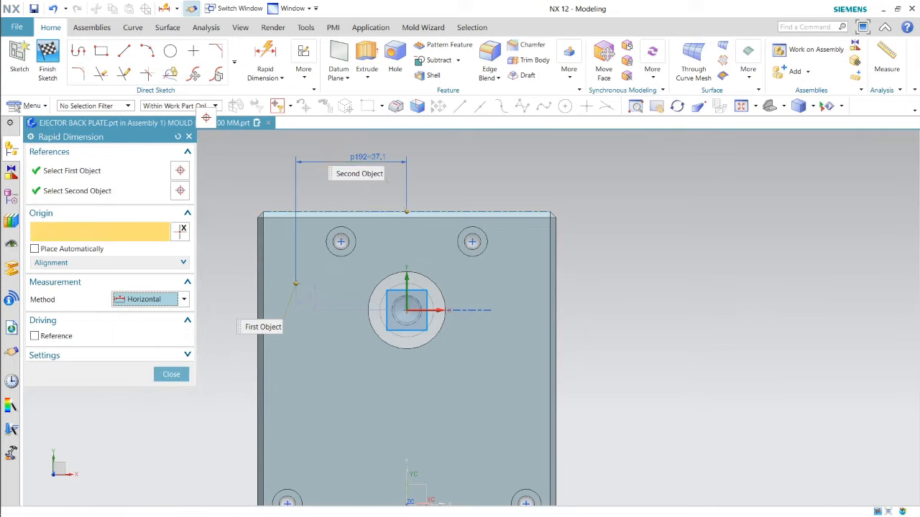
pyautogui.click(365, 156)
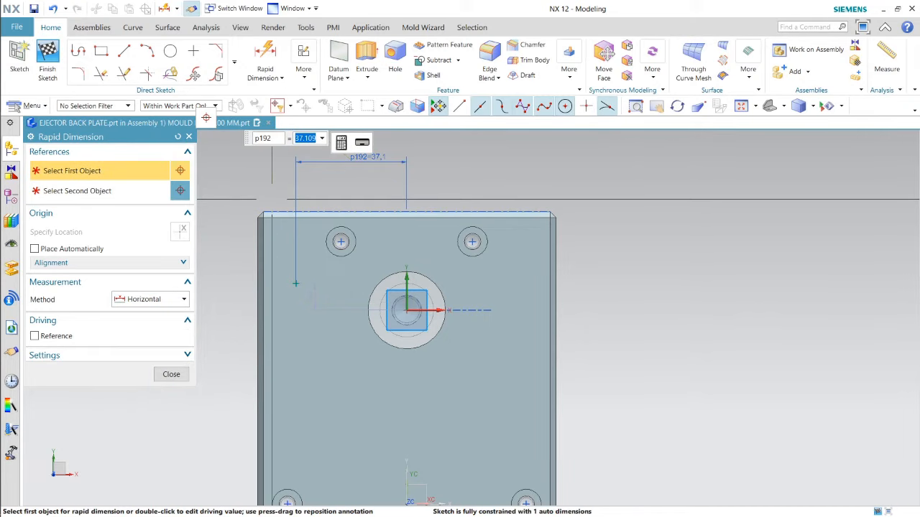
pyautogui.write('35')
pyautogui.press('Return')
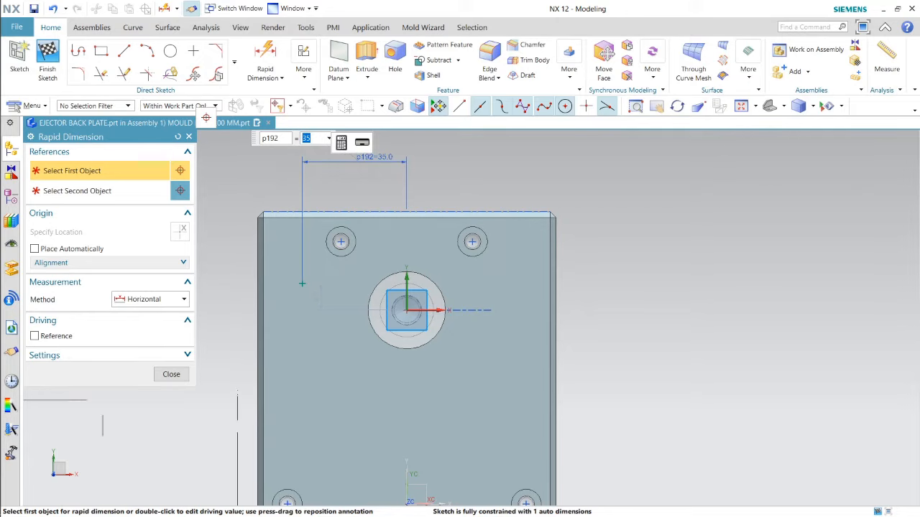
# Step: Pick the sketch point as the first reference of another rapid dimension
pyautogui.click(302, 284)
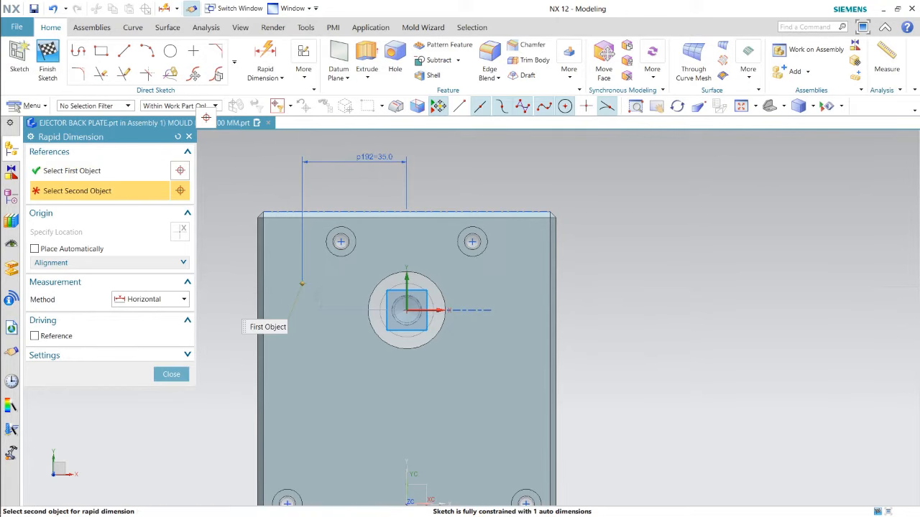
# Step: Add a 75 mm vertical dimension between the sketched point and the midpoint of the plate's left edge, and finish the sketch
pyautogui.click(155, 299)
pyautogui.click(138, 342)
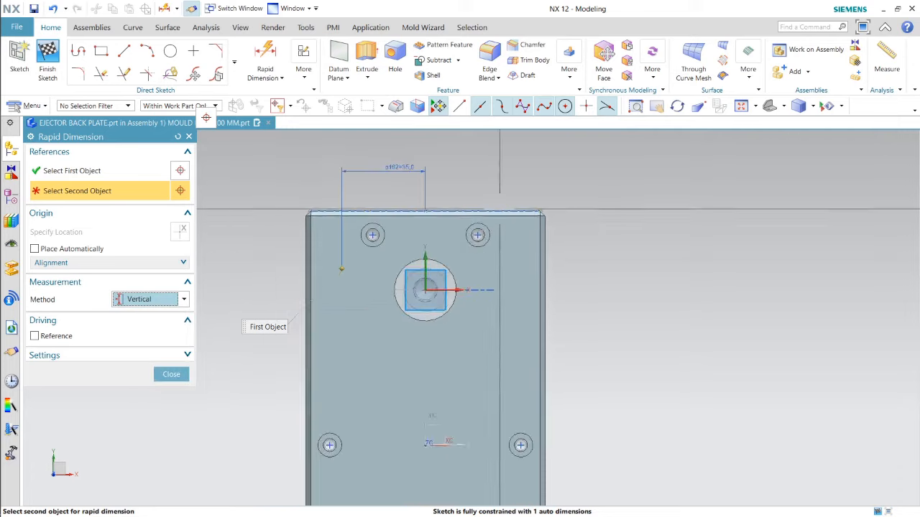
pyautogui.click(392, 338)
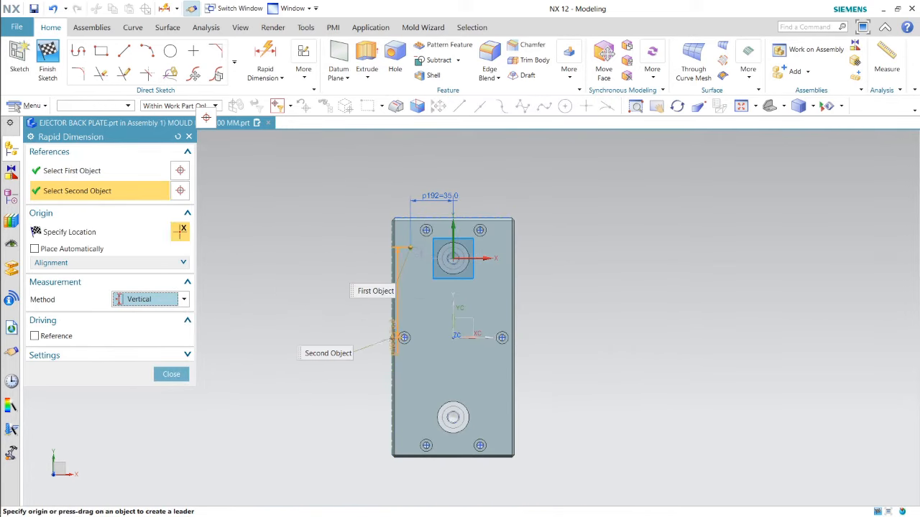
pyautogui.click(314, 294)
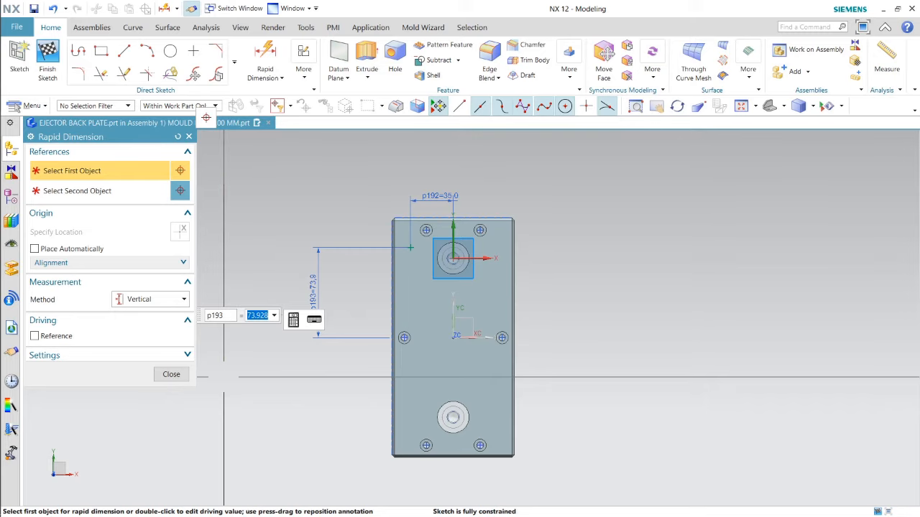
pyautogui.press('Return')
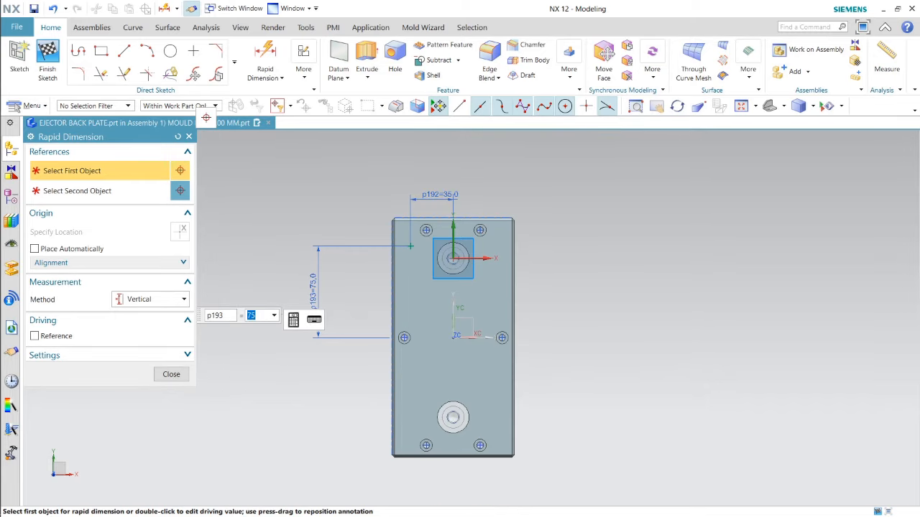
pyautogui.press('Escape')
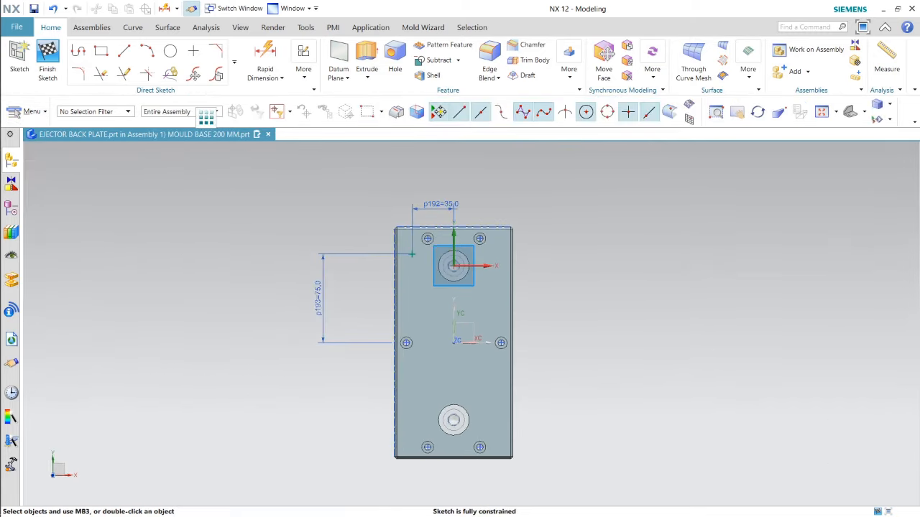
pyautogui.click(48, 61)
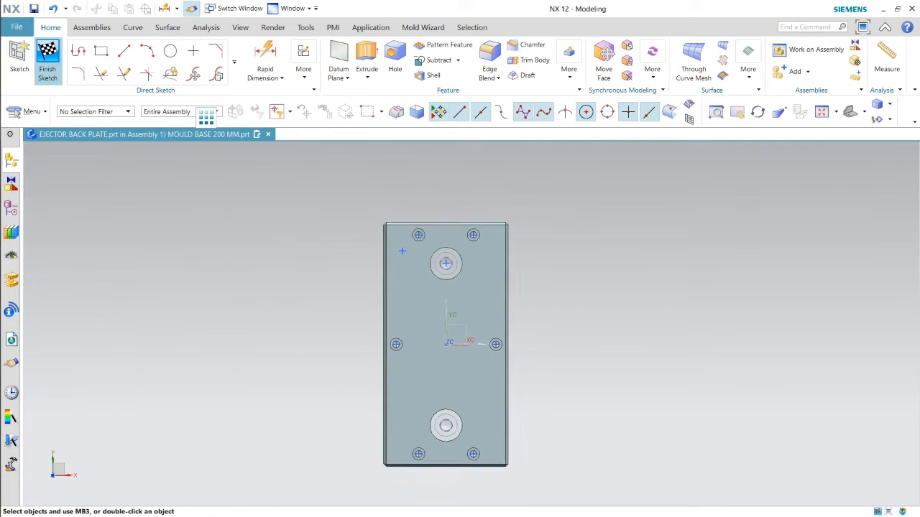
pyautogui.scroll(-2, 470, 293)
pyautogui.moveTo(470, 293); pyautogui.dragTo(503, 187, button='middle')
pyautogui.scroll(-3, 390, 370)
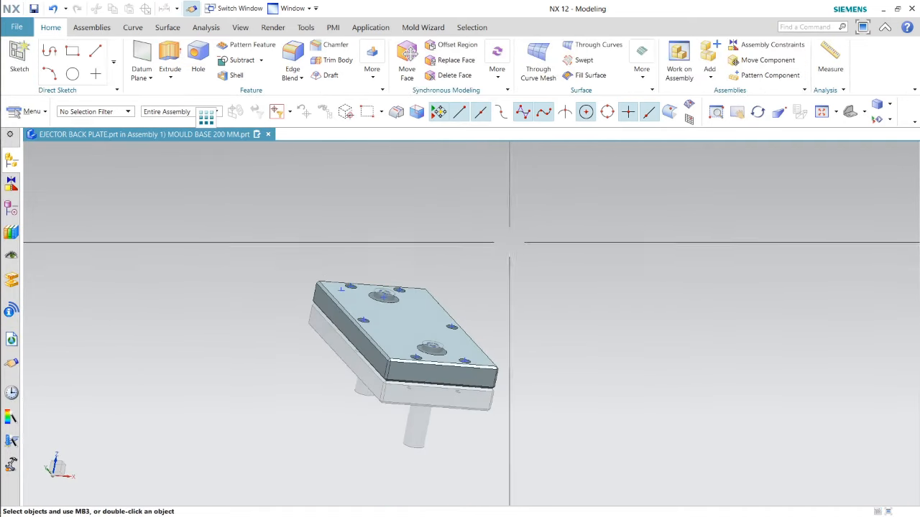
pyautogui.scroll(5, 403, 407)
pyautogui.scroll(3, 413, 395)
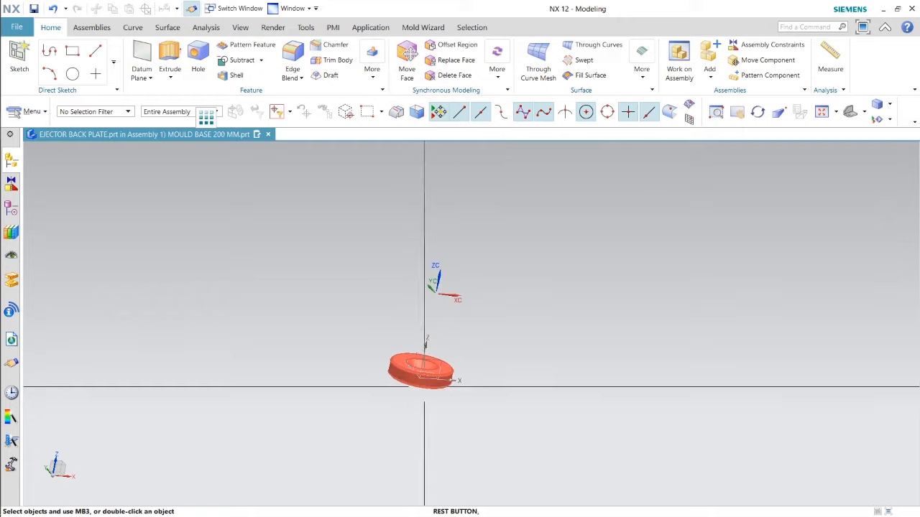
pyautogui.scroll(-3, 404, 383)
pyautogui.scroll(1, 404, 382)
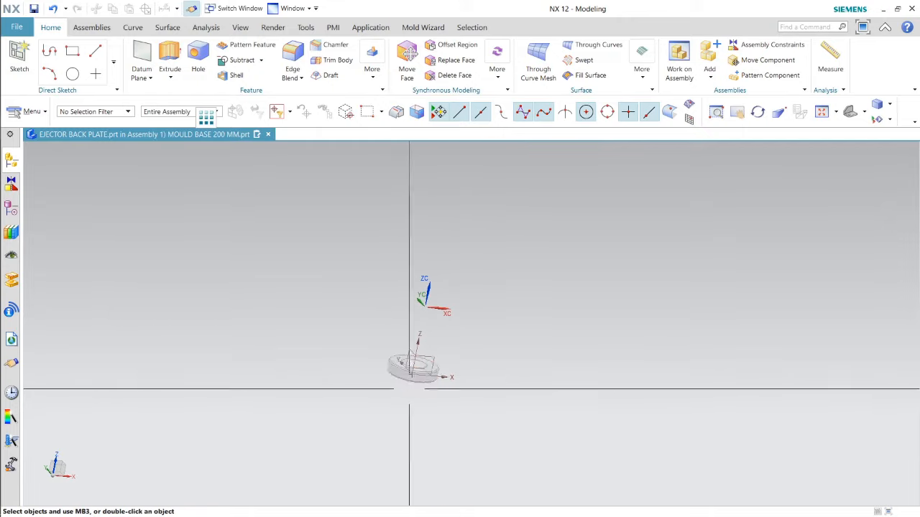
pyautogui.click(404, 374)
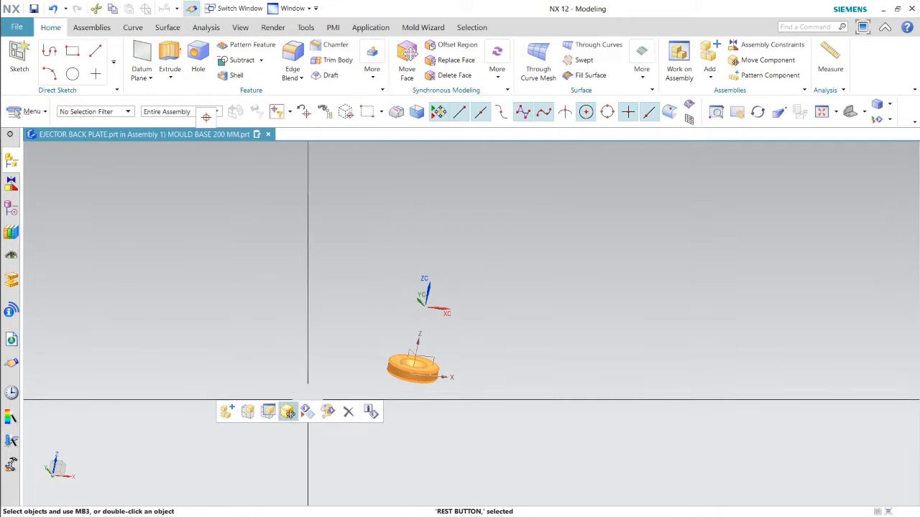
pyautogui.click(288, 412)
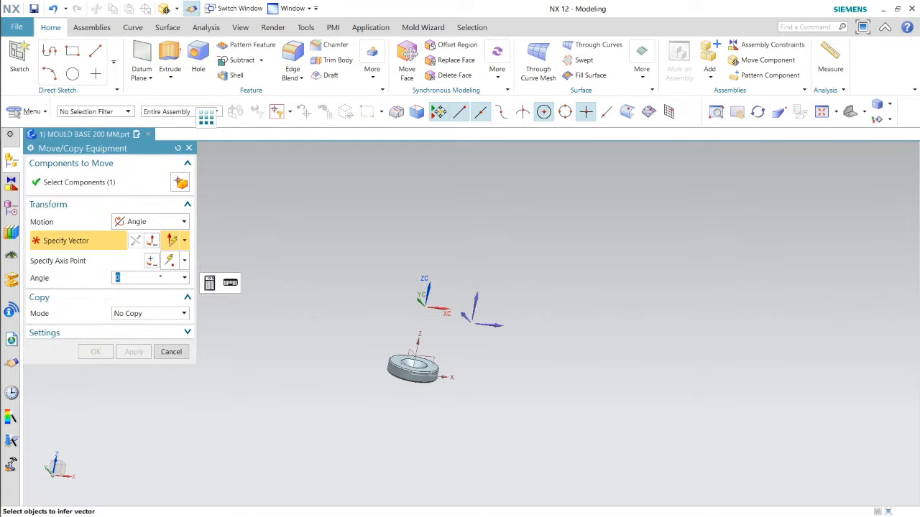
pyautogui.click(175, 222)
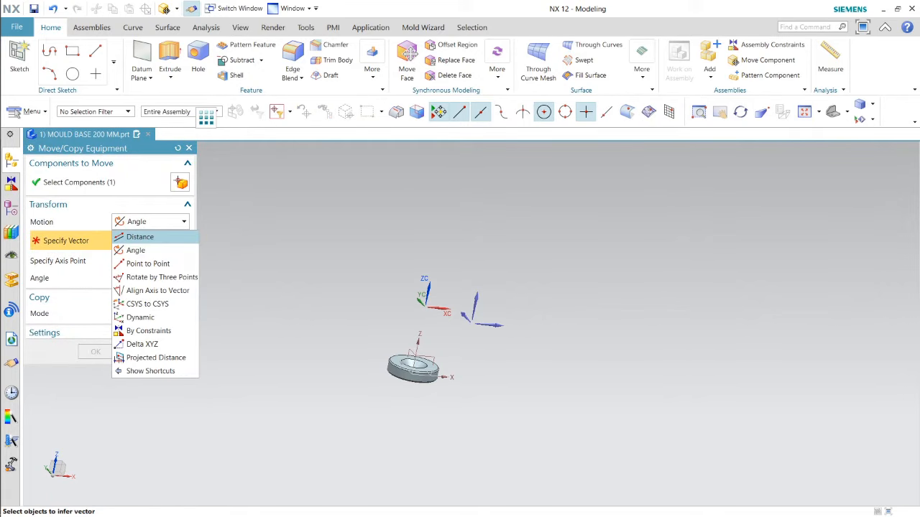
pyautogui.click(148, 264)
pyautogui.moveTo(535, 400); pyautogui.dragTo(518, 331, button='middle')
pyautogui.scroll(6, 401, 376)
pyautogui.click(503, 347)
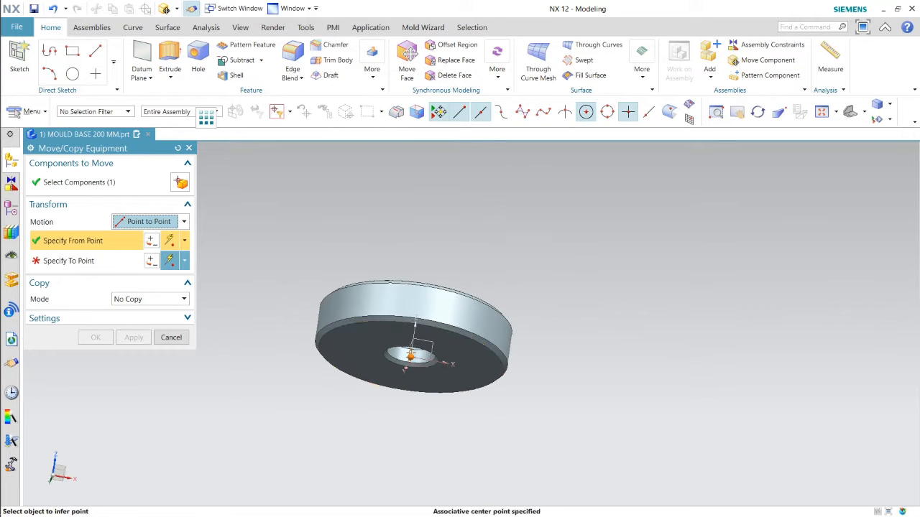
pyautogui.scroll(-6, 429, 362)
pyautogui.moveTo(428, 362); pyautogui.dragTo(499, 237, button='middle')
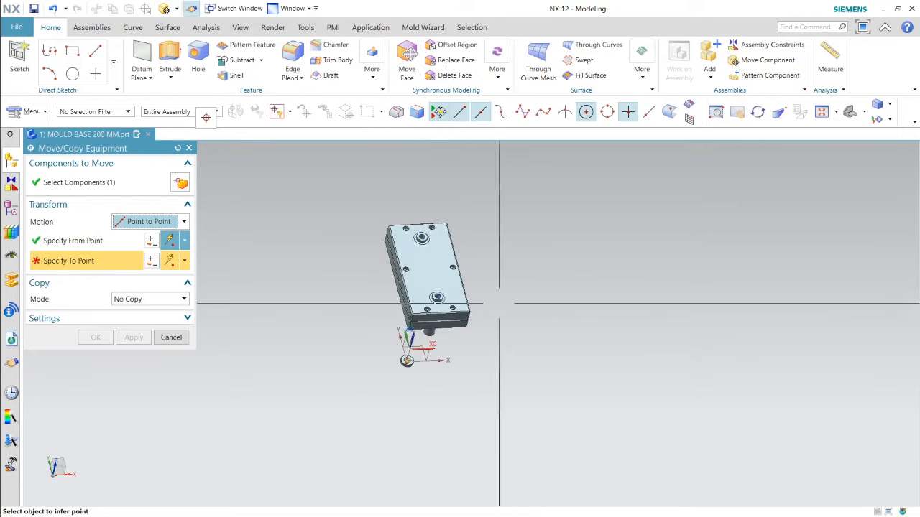
pyautogui.scroll(5, 440, 241)
pyautogui.scroll(-4, 436, 240)
pyautogui.press('Escape')
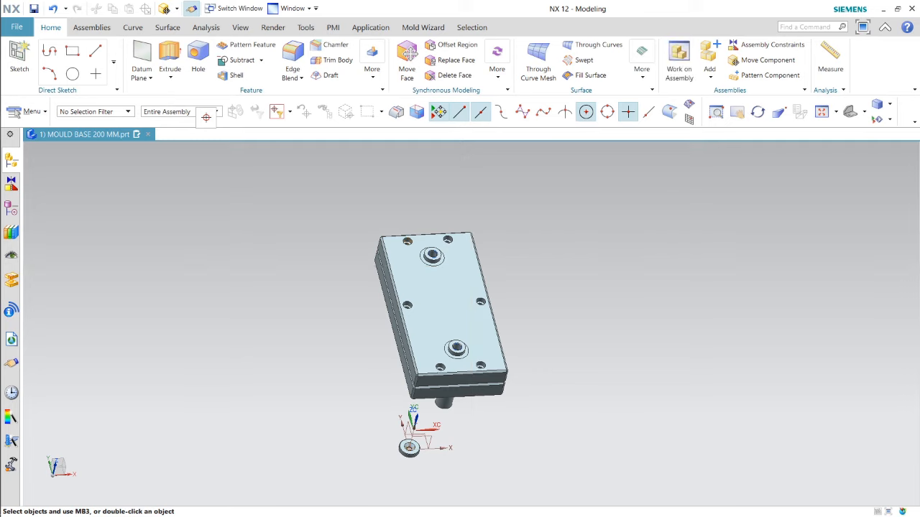
pyautogui.doubleClick(440, 292)
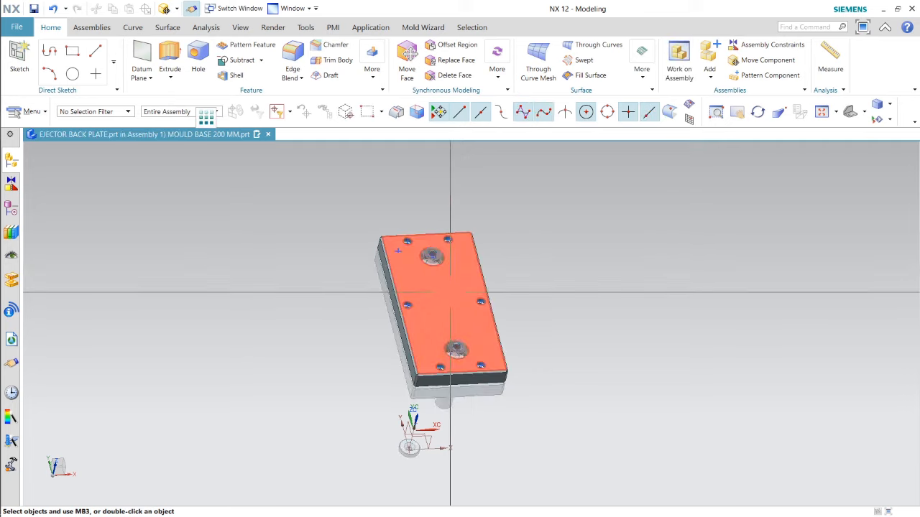
pyautogui.click(413, 460)
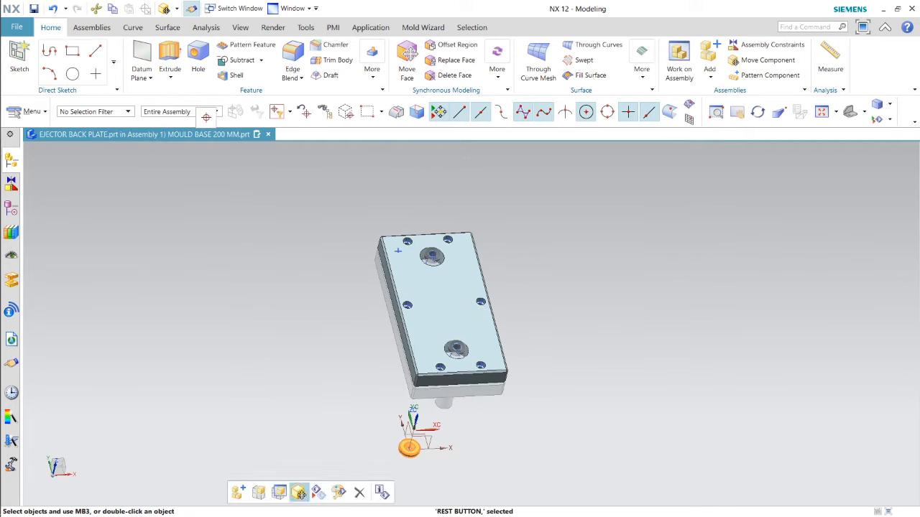
pyautogui.click(299, 493)
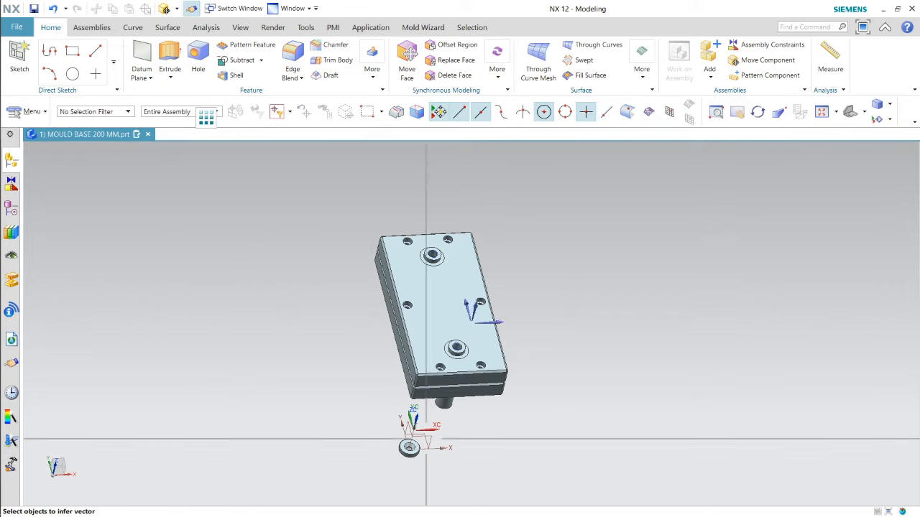
pyautogui.press('Escape')
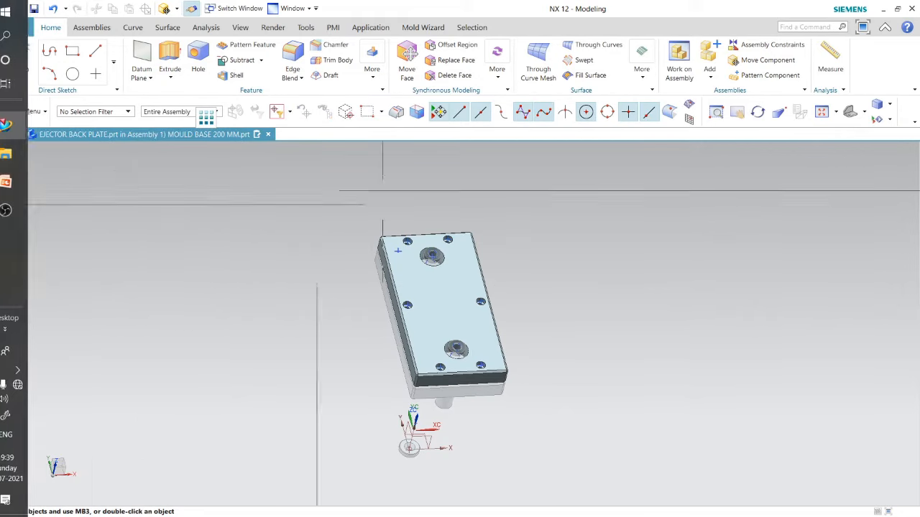
# Step: Make the MOULD BASE 200 MM assembly the work part and activate the rest button for editing
pyautogui.moveTo(12, 160)
pyautogui.rightClick(101, 177)
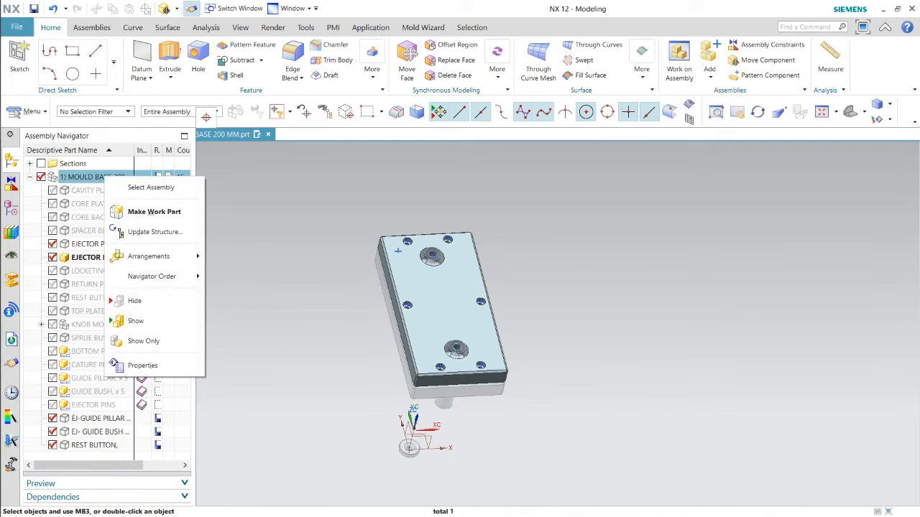
pyautogui.click(155, 211)
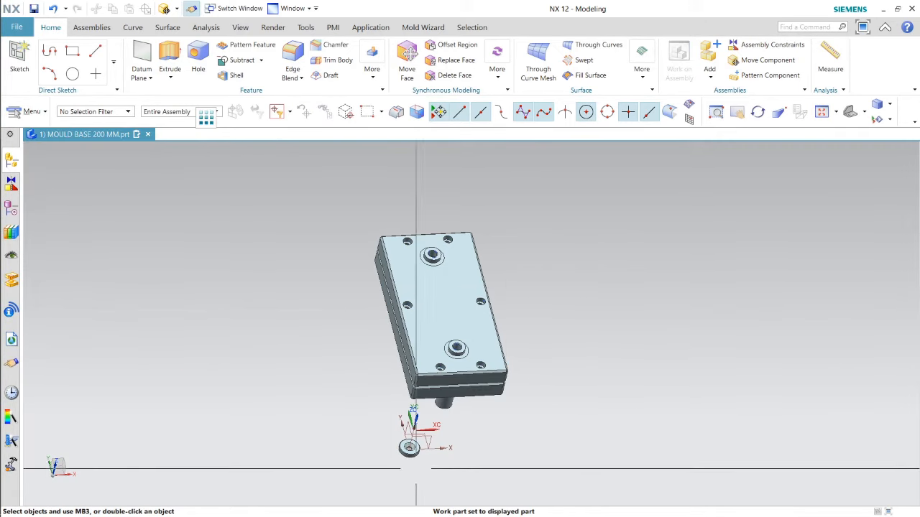
pyautogui.doubleClick(412, 456)
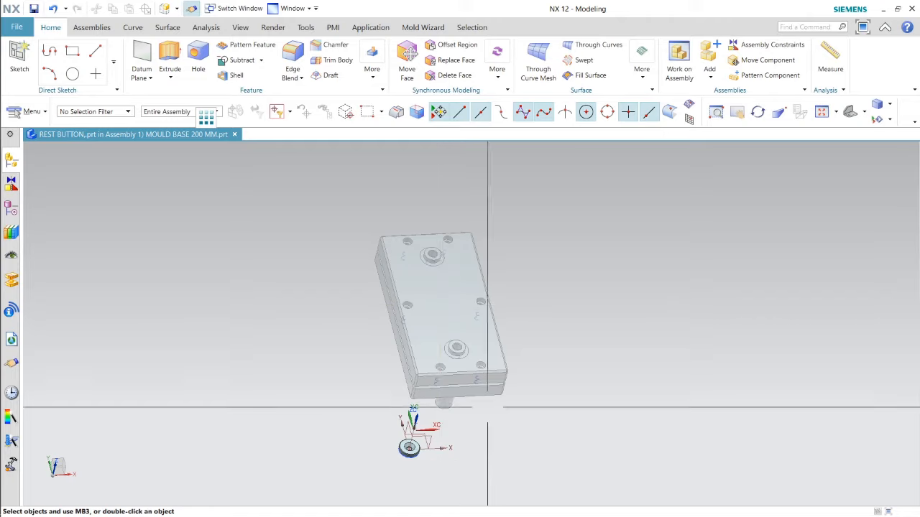
pyautogui.moveTo(488, 408); pyautogui.dragTo(397, 318, button='middle')
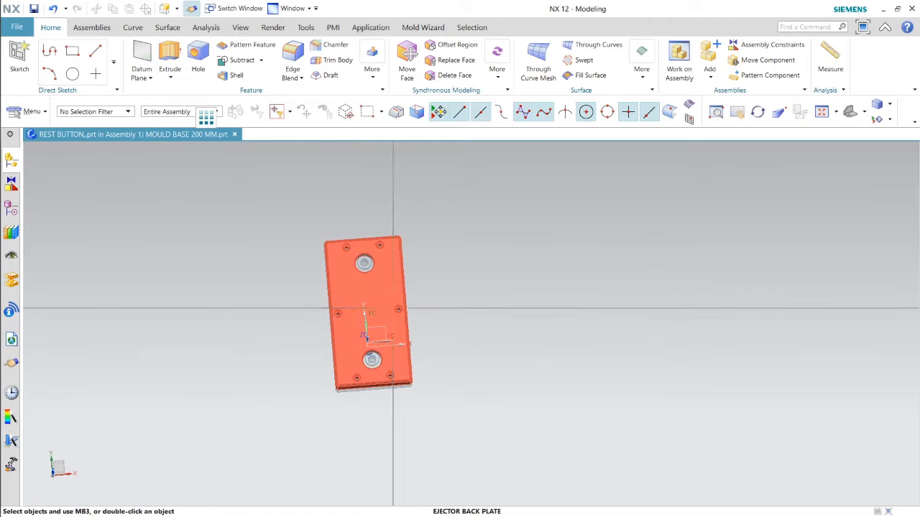
# Step: Make the ejector back plate the work part and add an M5 x 0.8 threaded hole at the sketched point
pyautogui.doubleClick(368, 309)
pyautogui.scroll(2, 331, 250)
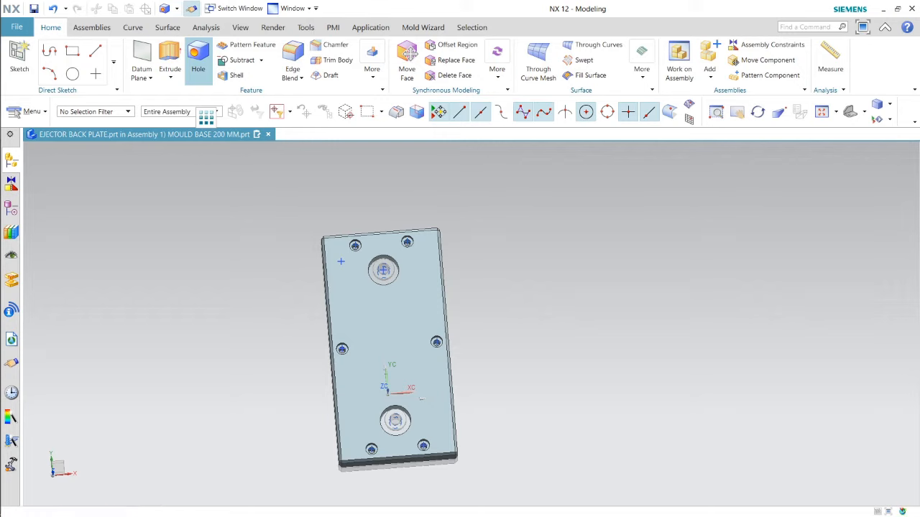
pyautogui.click(197, 61)
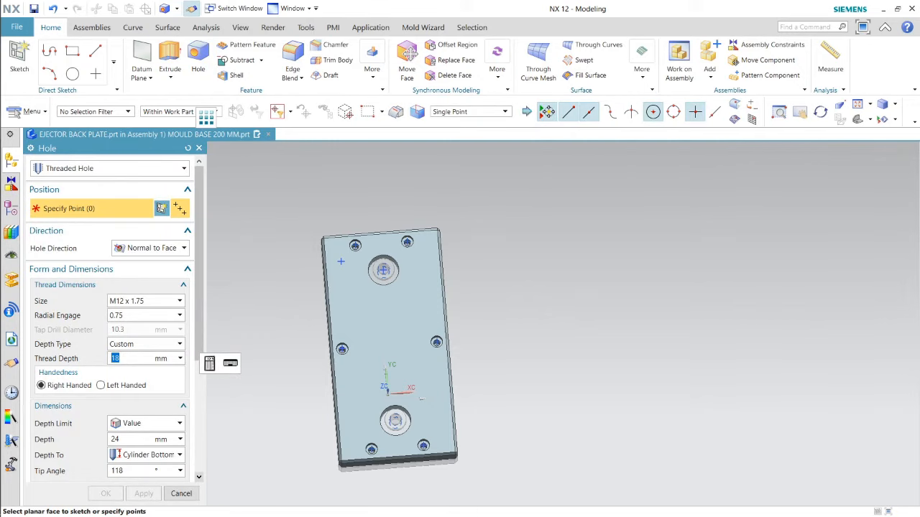
pyautogui.click(162, 301)
pyautogui.scroll(2, 148, 330)
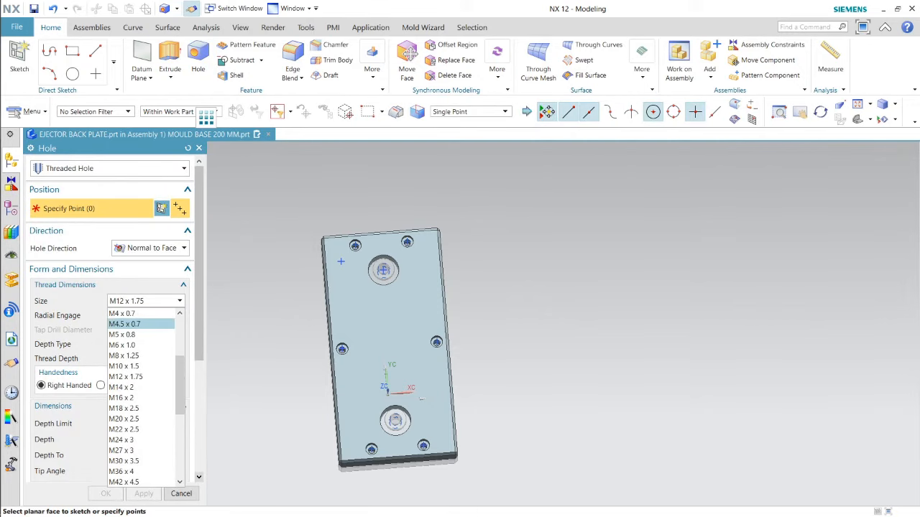
pyautogui.click(122, 334)
pyautogui.click(341, 261)
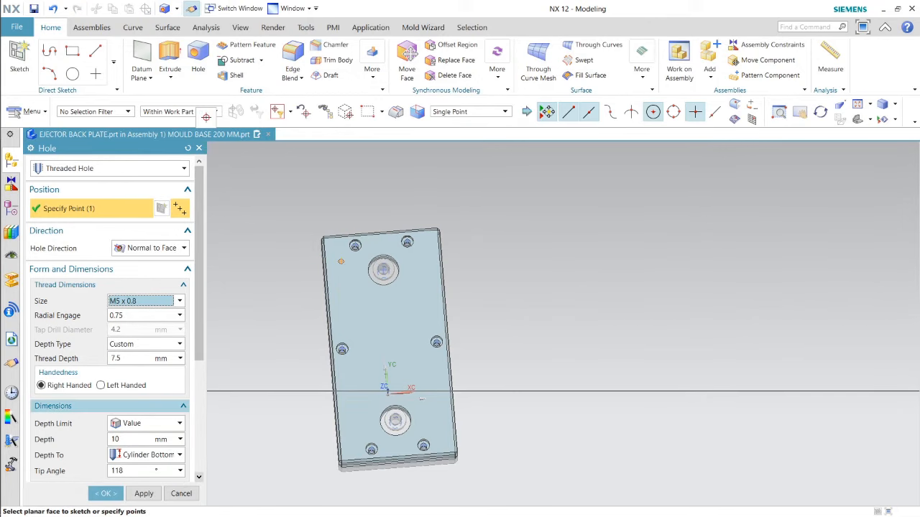
pyautogui.click(106, 494)
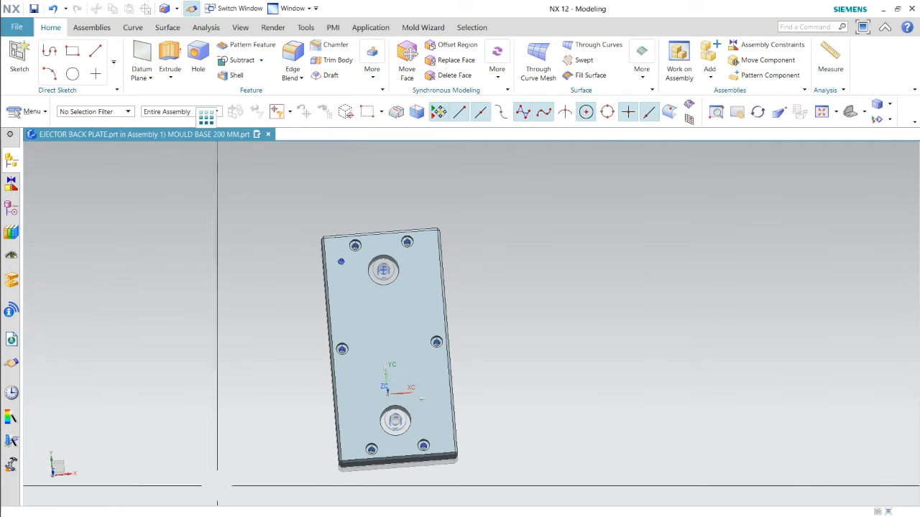
# Step: Set up a Point to Point move for the rest button, using the centre of its underside as the from point
pyautogui.moveTo(554, 309); pyautogui.dragTo(411, 436, button='middle')
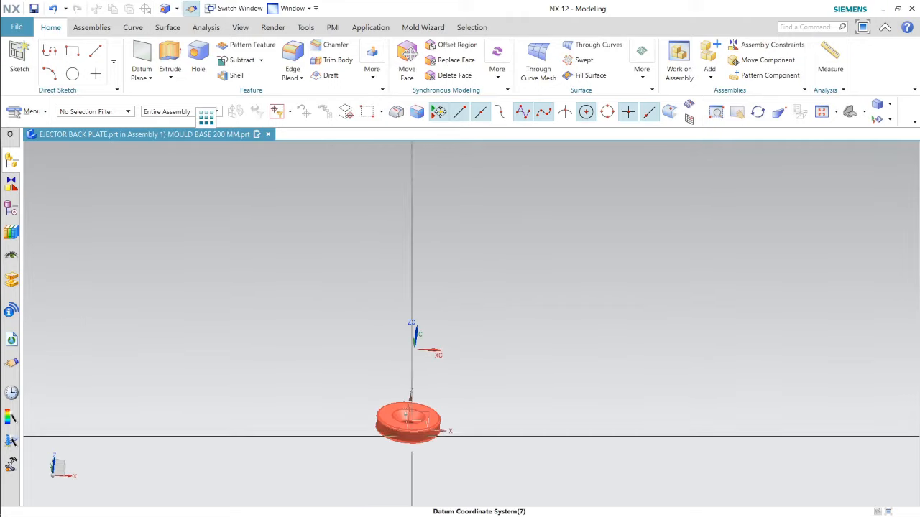
pyautogui.click(411, 437)
pyautogui.press('Escape')
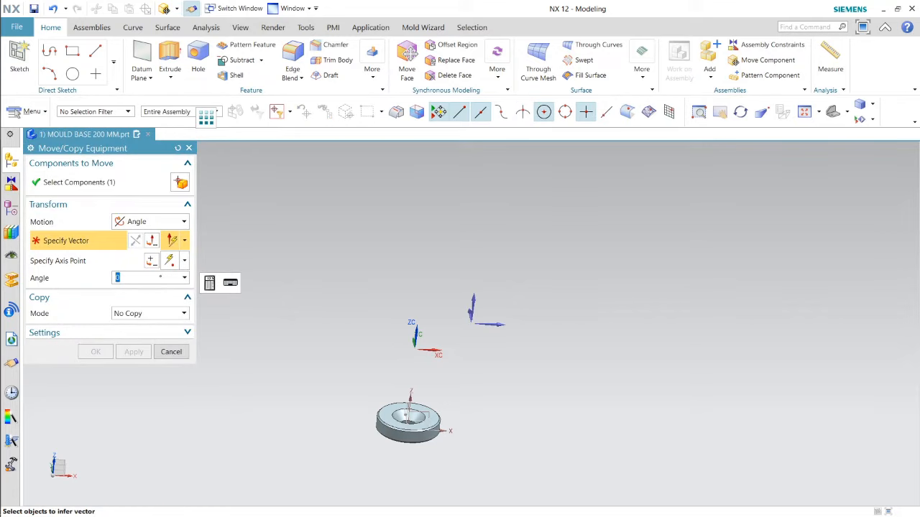
pyautogui.click(149, 222)
pyautogui.click(148, 263)
pyautogui.moveTo(487, 381); pyautogui.dragTo(442, 440, button='middle')
pyautogui.scroll(5, 433, 435)
pyautogui.click(424, 406)
# Step: Place the rest button at the centre of the M5 hole on the ejector back plate and apply the move
pyautogui.scroll(-7, 400, 390)
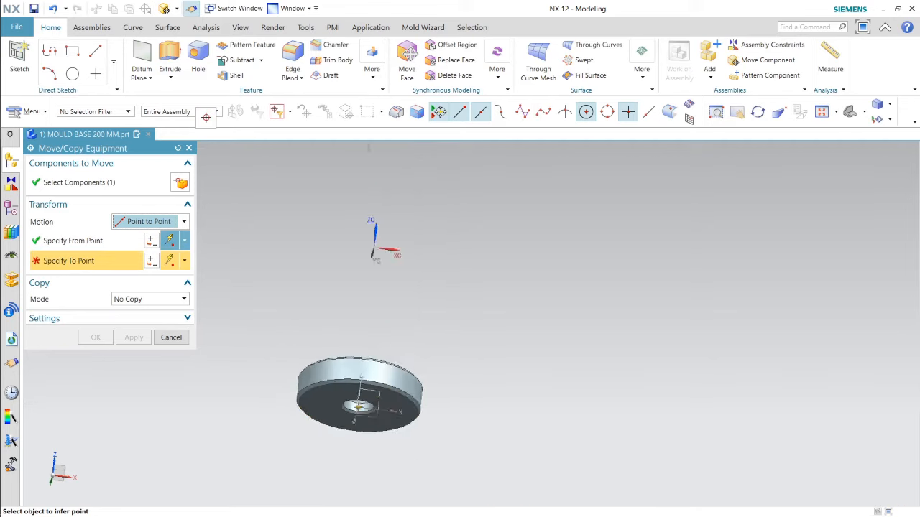
pyautogui.scroll(-4, 429, 379)
pyautogui.moveTo(520, 284); pyautogui.dragTo(496, 389, button='middle')
pyautogui.scroll(7, 403, 188)
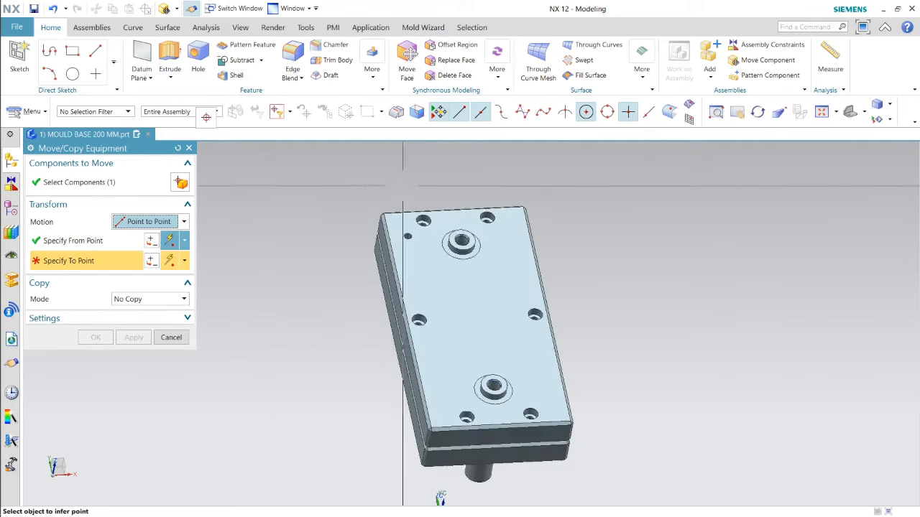
pyautogui.scroll(2, 417, 254)
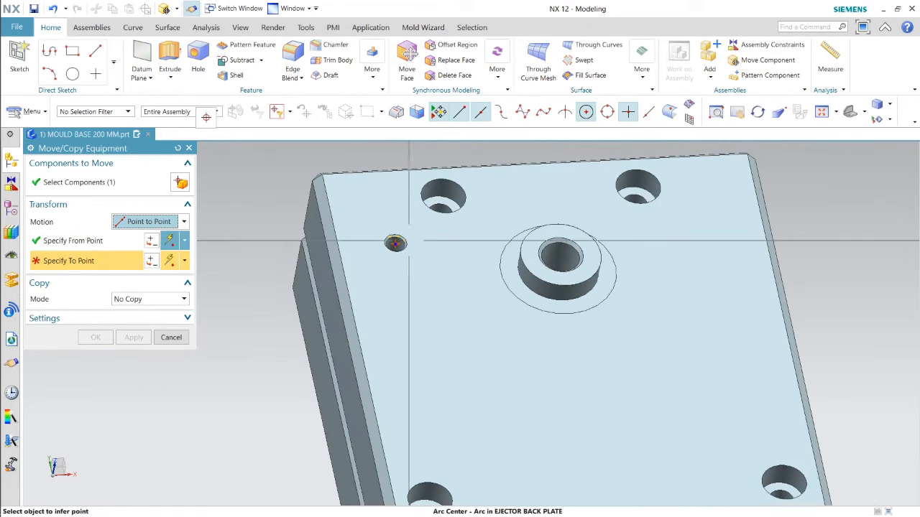
pyautogui.scroll(3, 395, 243)
pyautogui.click(396, 239)
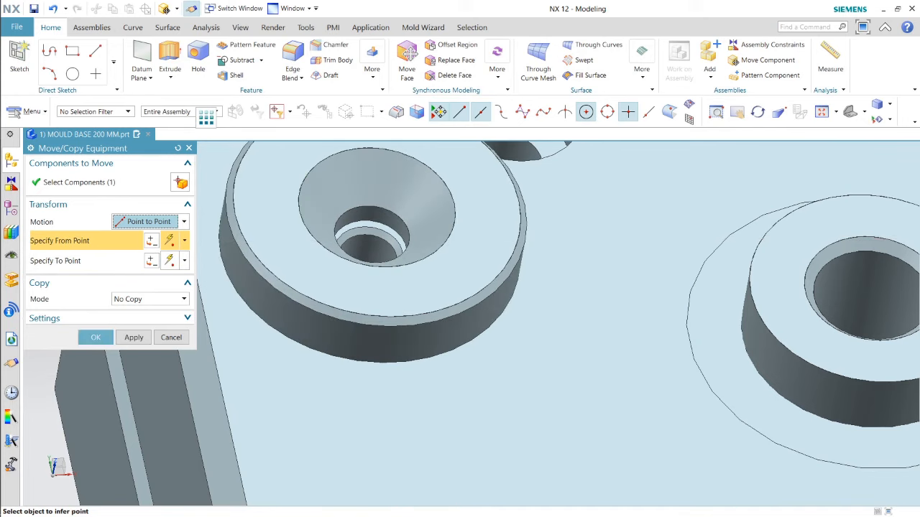
pyautogui.click(95, 337)
pyautogui.scroll(-8, 266, 270)
pyautogui.moveTo(275, 284); pyautogui.dragTo(295, 359, button='middle')
pyautogui.moveTo(393, 316); pyautogui.dragTo(400, 290, button='middle')
pyautogui.scroll(-3, 292, 265)
pyautogui.moveTo(468, 352); pyautogui.dragTo(463, 298, button='middle')
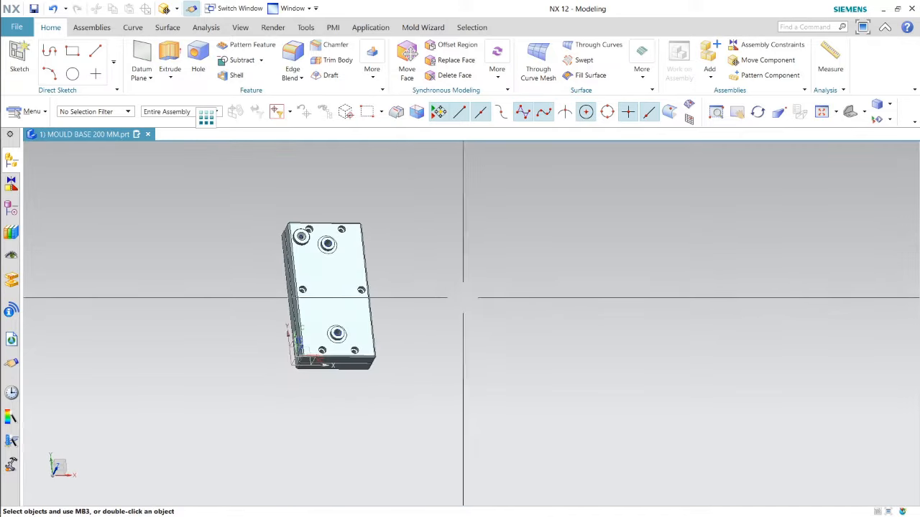
pyautogui.scroll(3, 286, 234)
pyautogui.scroll(3, 286, 233)
pyautogui.scroll(-4, 284, 192)
pyautogui.moveTo(353, 309); pyautogui.dragTo(334, 276, button='middle')
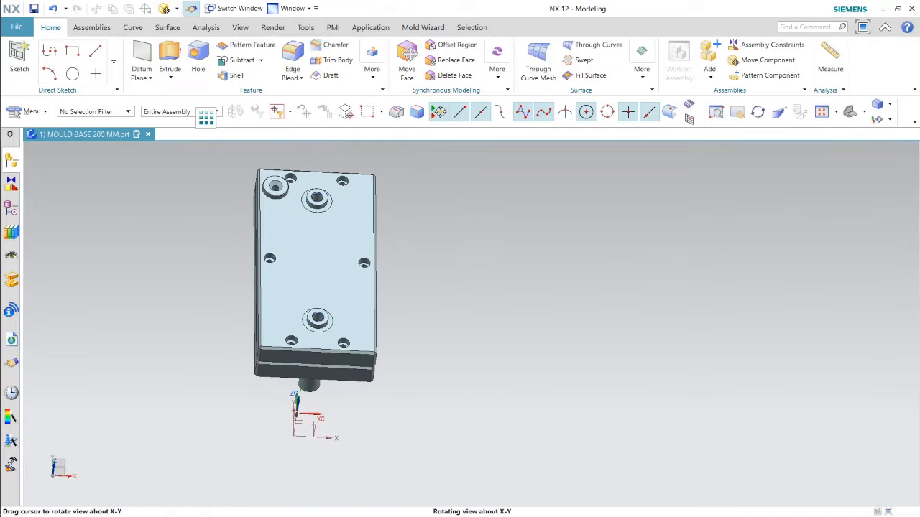
pyautogui.click(372, 61)
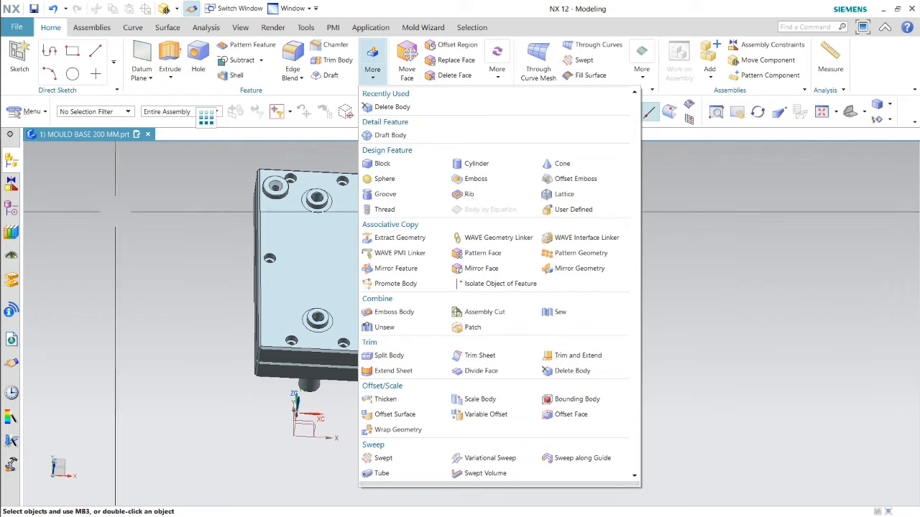
pyautogui.click(580, 269)
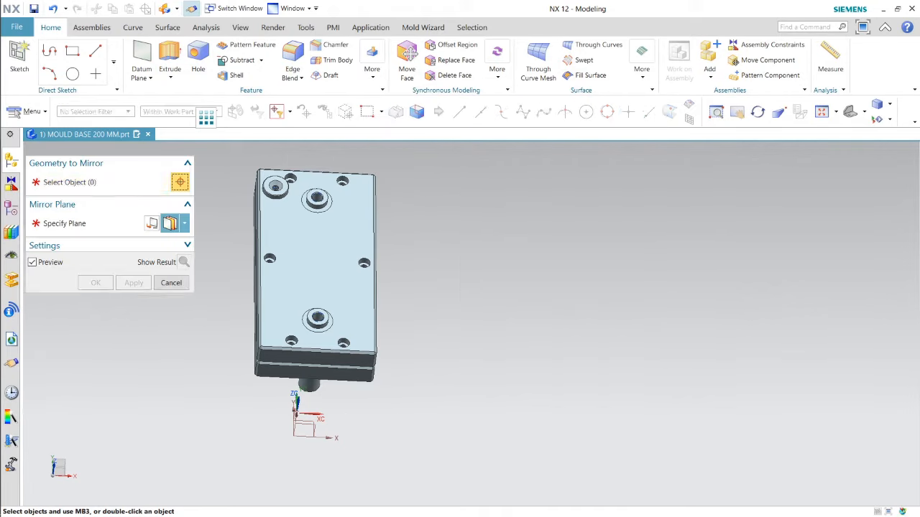
pyautogui.scroll(-3, 334, 431)
pyautogui.scroll(5, 306, 286)
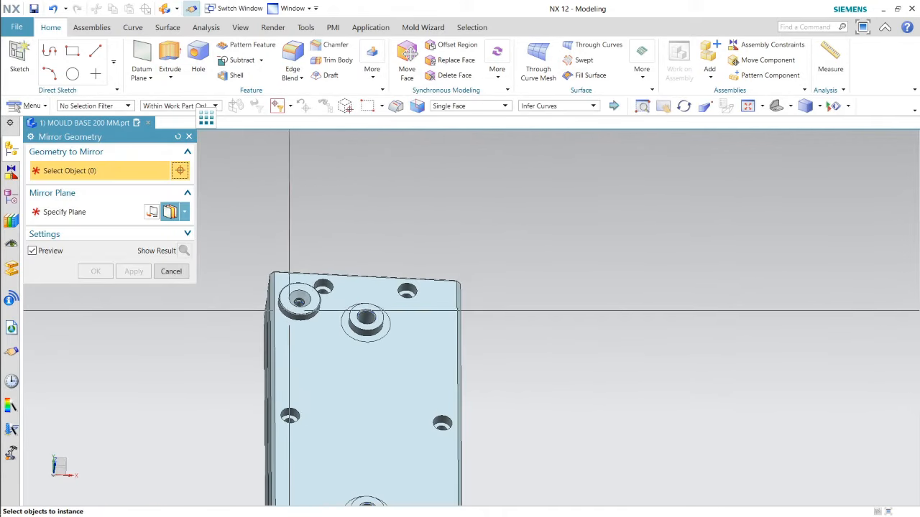
pyautogui.press('Escape')
# Step: Make the rest button on the ejector back plate the work part
pyautogui.doubleClick(297, 303)
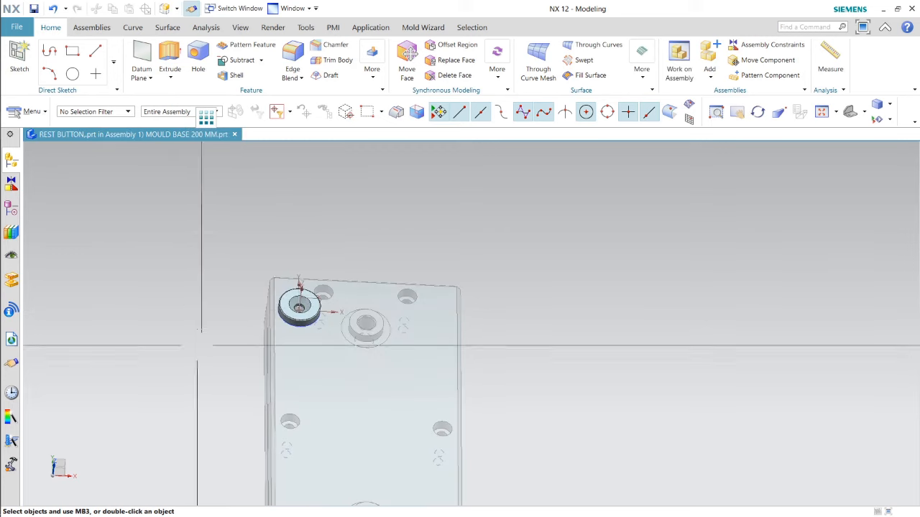
pyautogui.scroll(-3, 294, 467)
pyautogui.scroll(1, 568, 378)
pyautogui.scroll(-4, 284, 190)
pyautogui.scroll(1, 384, 273)
pyautogui.moveTo(384, 279); pyautogui.dragTo(382, 302, button='middle')
pyautogui.click(372, 63)
pyautogui.click(400, 107)
pyautogui.scroll(5, 791, 359)
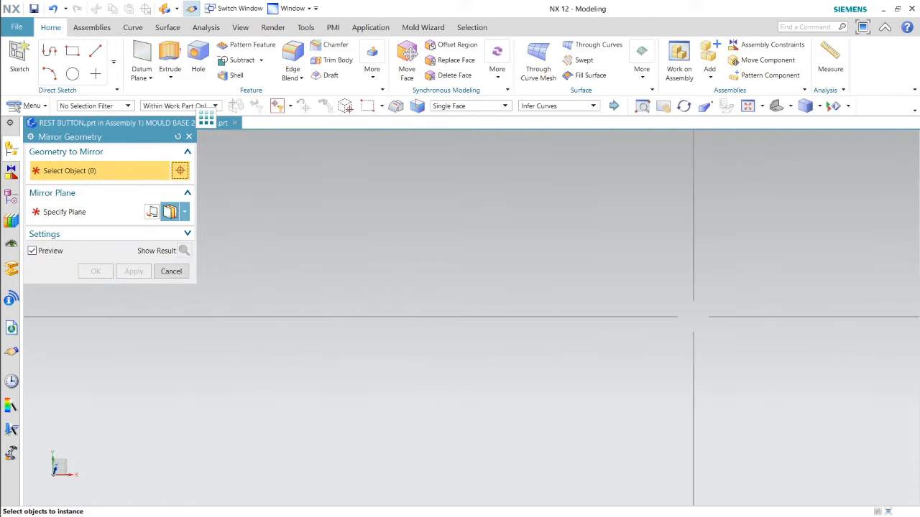
pyautogui.scroll(-6, 685, 324)
pyautogui.scroll(3, 321, 296)
pyautogui.scroll(3, 632, 327)
pyautogui.scroll(3, 493, 324)
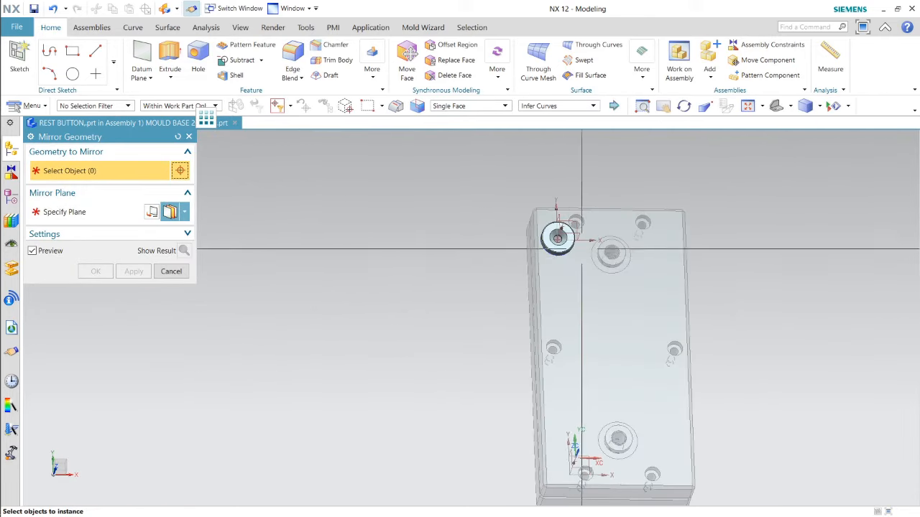
pyautogui.click(557, 238)
pyautogui.scroll(-4, 557, 238)
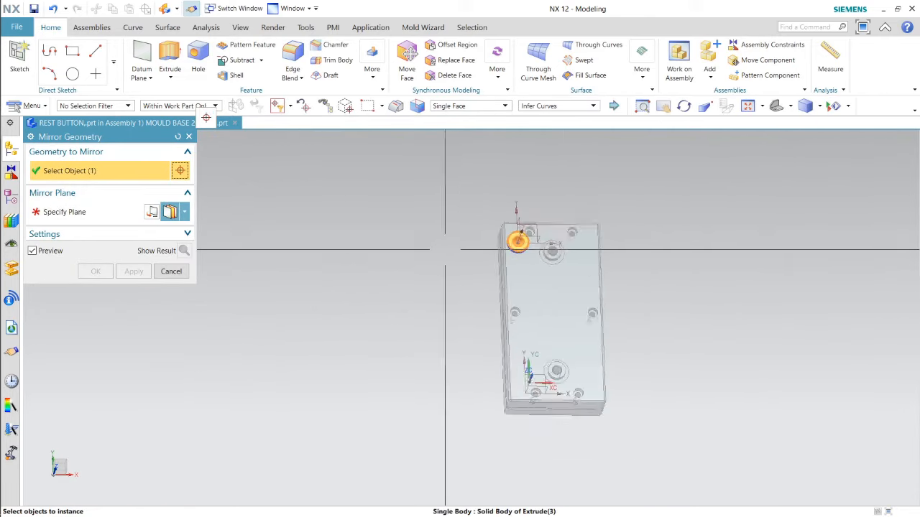
pyautogui.middleClick(635, 262)
pyautogui.moveTo(634, 261); pyautogui.dragTo(549, 216, button='middle')
pyautogui.scroll(2, 549, 216)
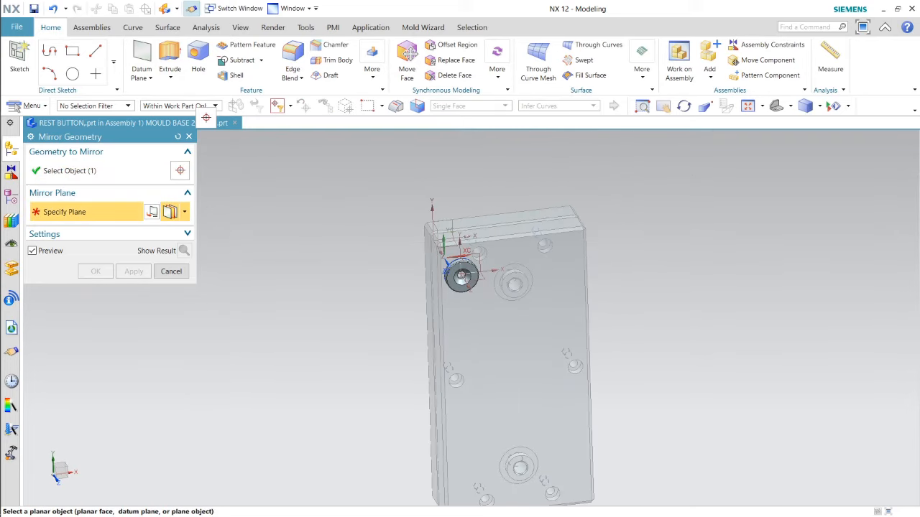
pyautogui.scroll(-4, 486, 253)
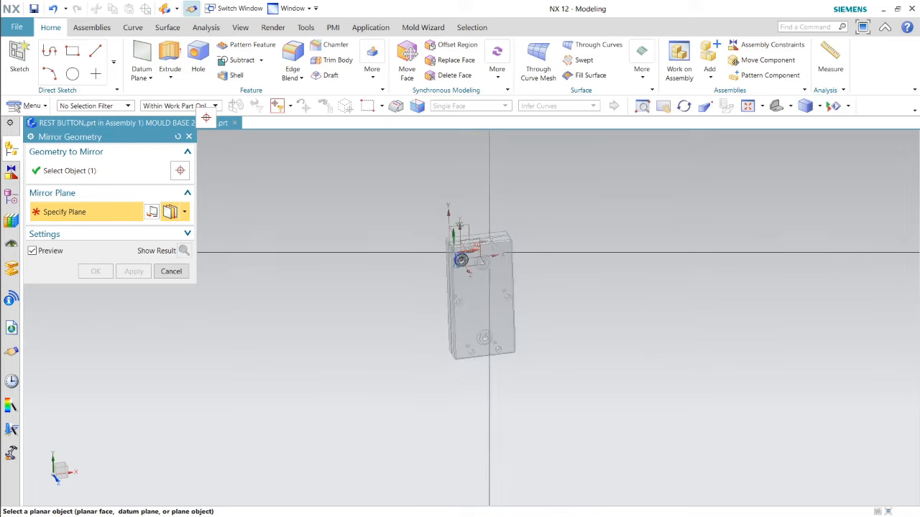
pyautogui.moveTo(488, 252); pyautogui.dragTo(499, 201, button='middle')
pyautogui.scroll(6, 486, 261)
pyautogui.click(392, 262)
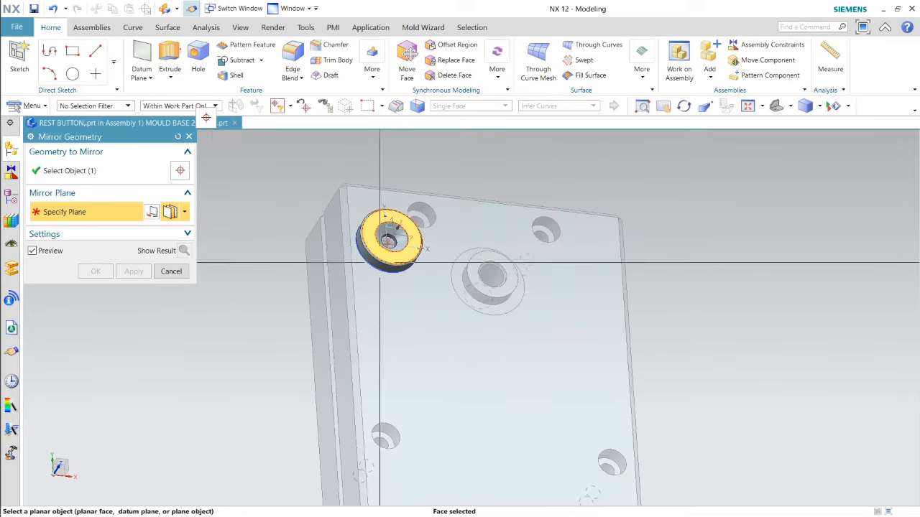
pyautogui.click(179, 170)
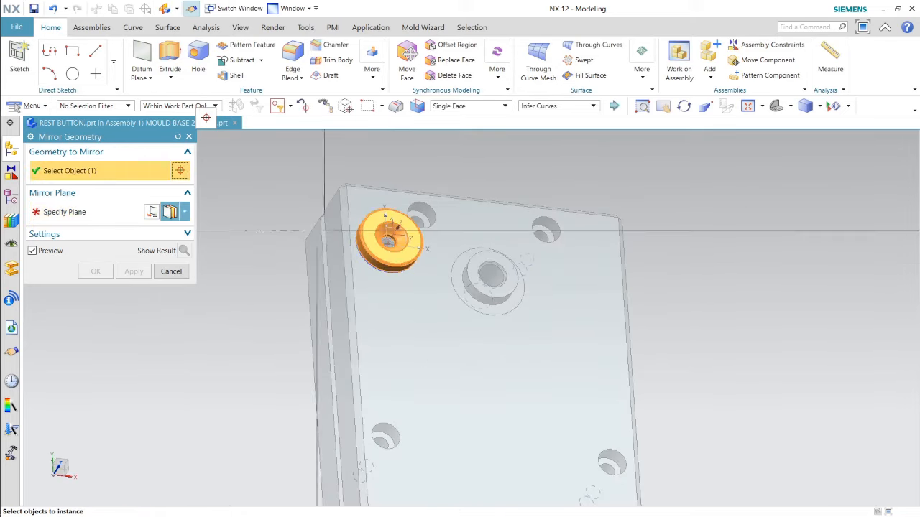
pyautogui.middleClick(476, 172)
pyautogui.moveTo(588, 177); pyautogui.dragTo(590, 208, button='middle')
pyautogui.scroll(2, 378, 263)
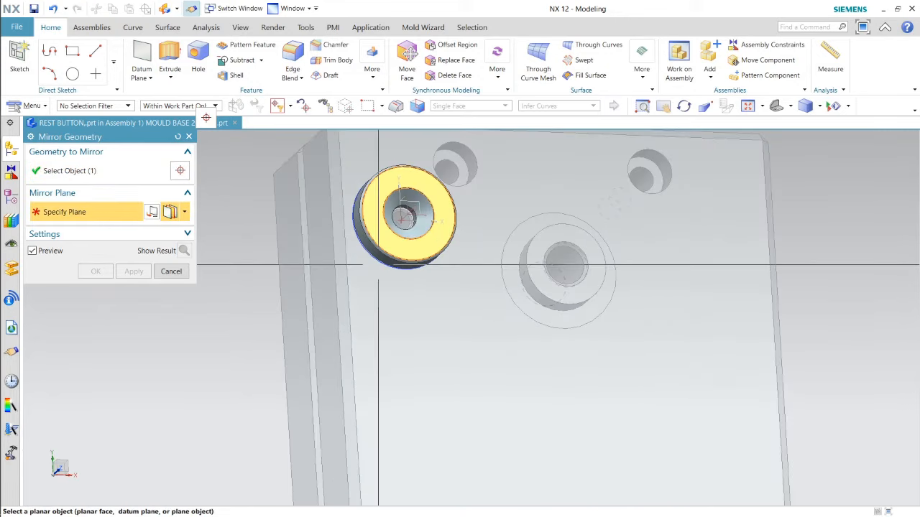
pyautogui.click(171, 272)
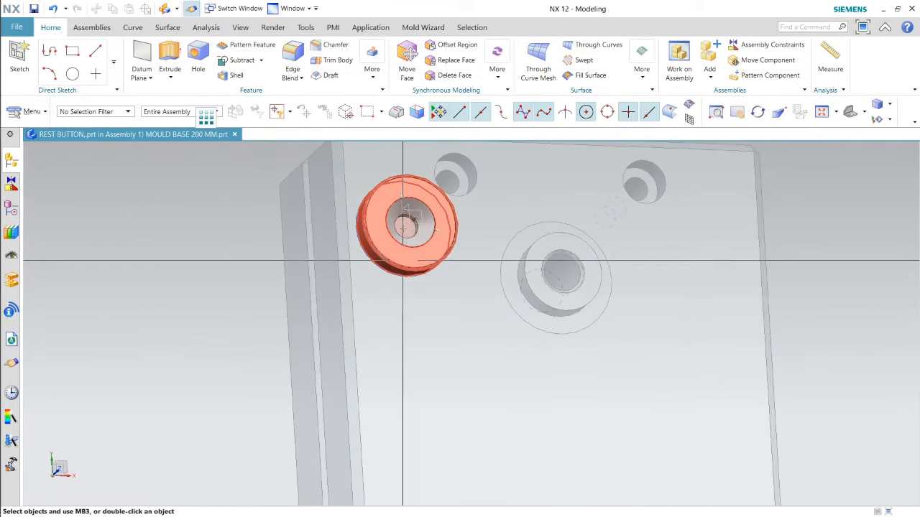
pyautogui.moveTo(11, 151)
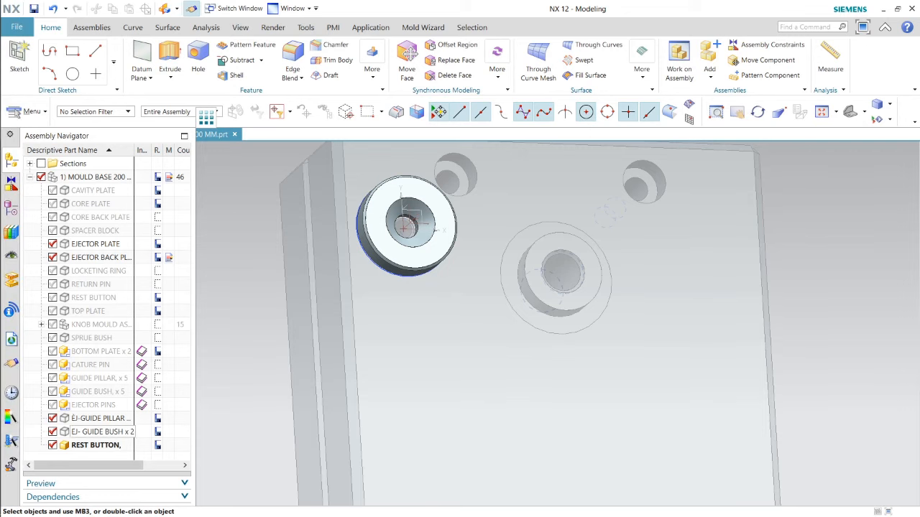
pyautogui.rightClick(100, 446)
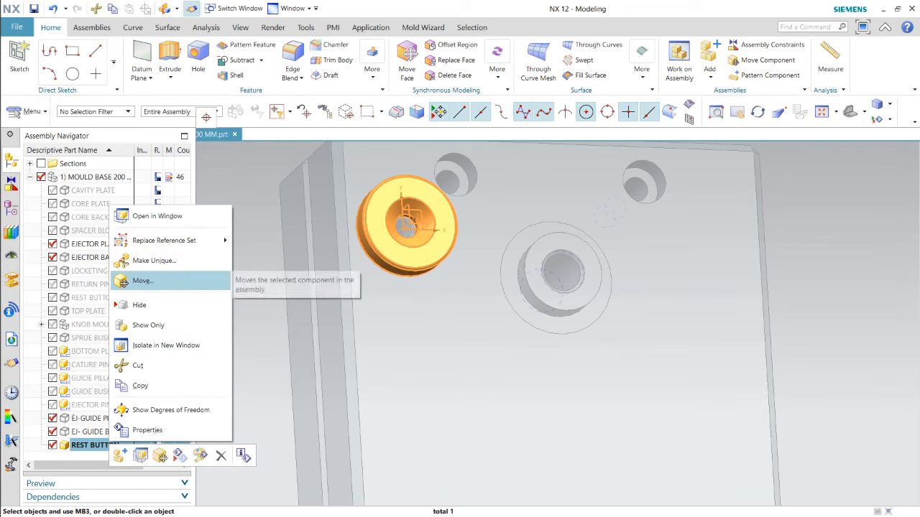
pyautogui.click(295, 278)
# Step: Start Mirror Geometry in the rest button part and select the rest button body as the geometry to mirror
pyautogui.click(372, 65)
pyautogui.click(399, 106)
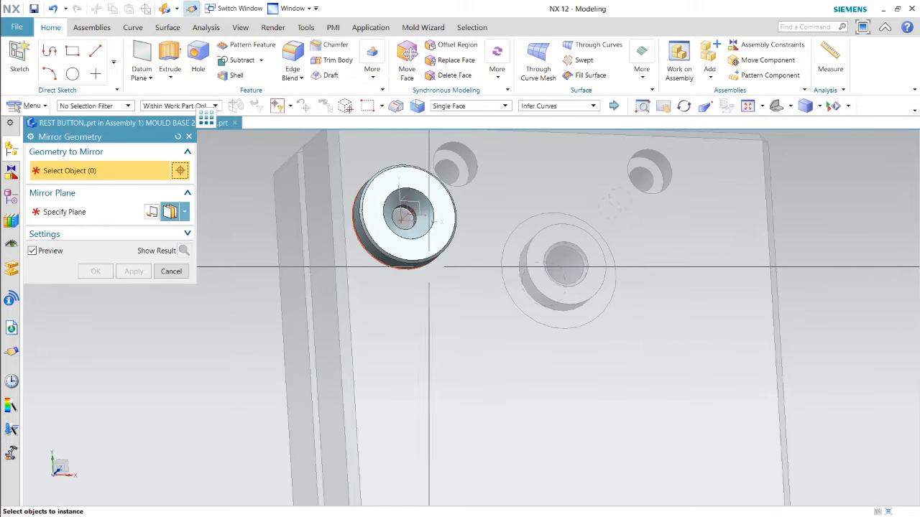
pyautogui.scroll(3, 405, 260)
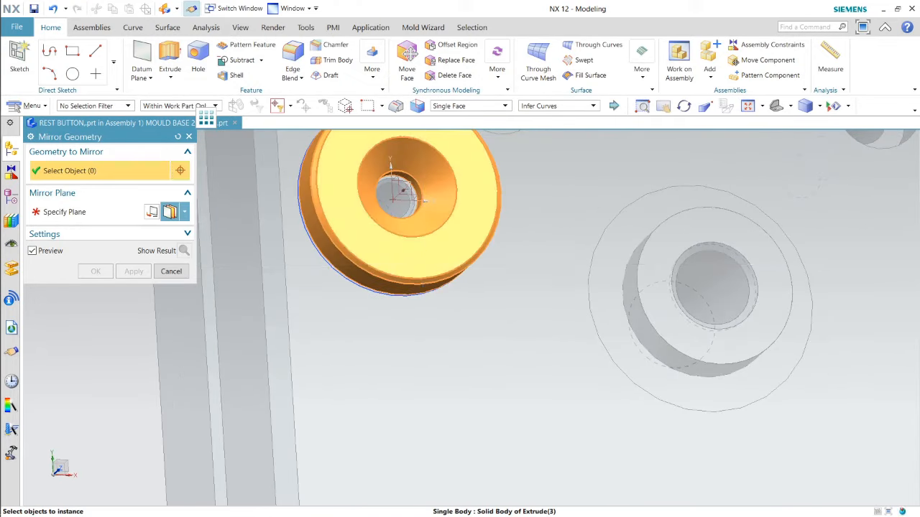
pyautogui.click(380, 209)
pyautogui.scroll(-3, 446, 206)
pyautogui.middleClick(446, 206)
pyautogui.moveTo(446, 206); pyautogui.dragTo(424, 153, button='middle')
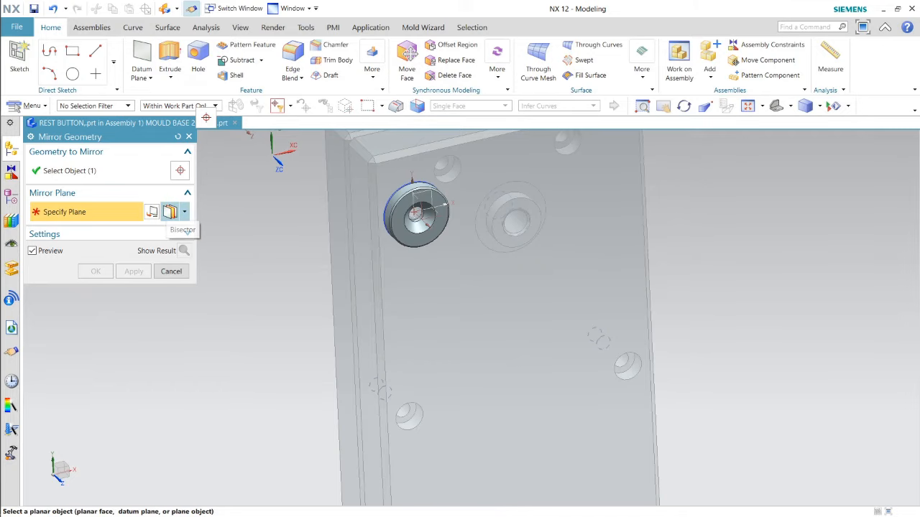
pyautogui.scroll(-3, 248, 273)
pyautogui.scroll(2, 361, 193)
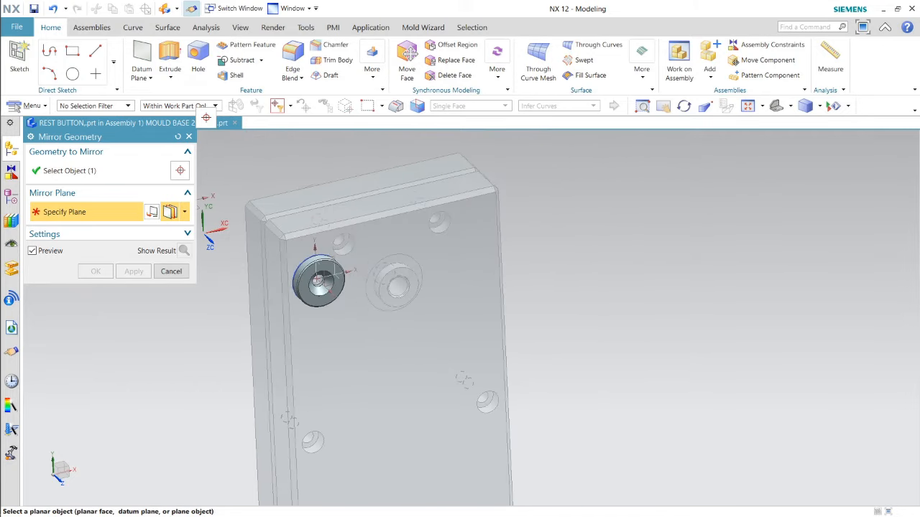
# Step: Set the selection scope to Entire Assembly and mirror the rest button about the bisector of the ejector back plate's two short end faces
pyautogui.click(209, 107)
pyautogui.click(209, 107)
pyautogui.click(209, 107)
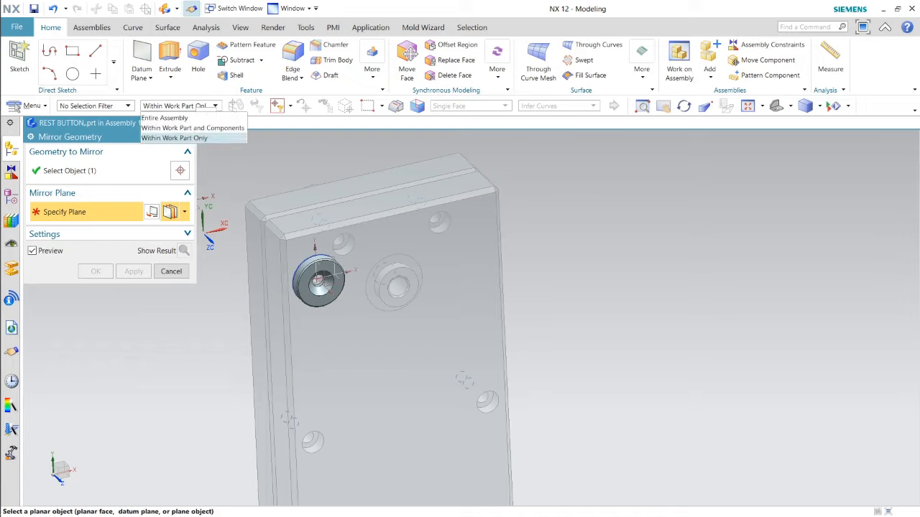
pyautogui.click(164, 118)
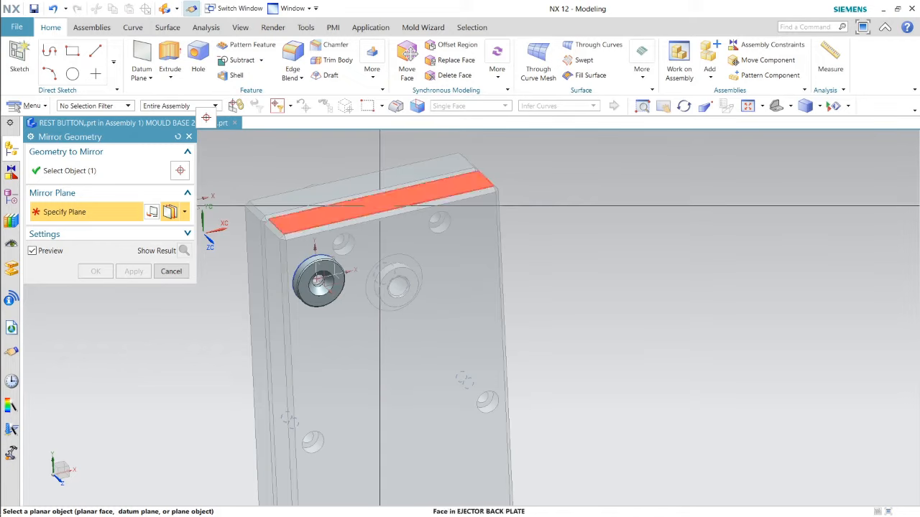
pyautogui.click(404, 193)
pyautogui.scroll(-2, 403, 192)
pyautogui.scroll(-3, 404, 192)
pyautogui.moveTo(517, 249); pyautogui.dragTo(470, 308, button='middle')
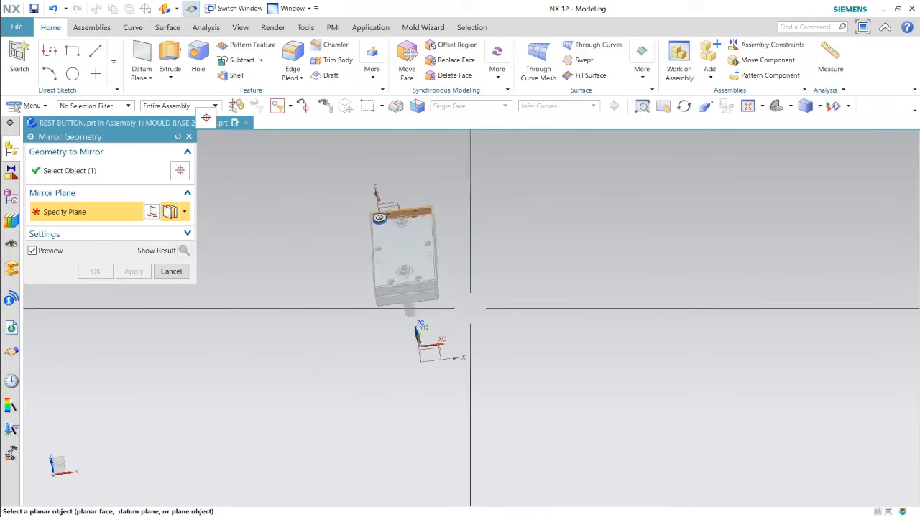
pyautogui.scroll(4, 414, 298)
pyautogui.click(394, 266)
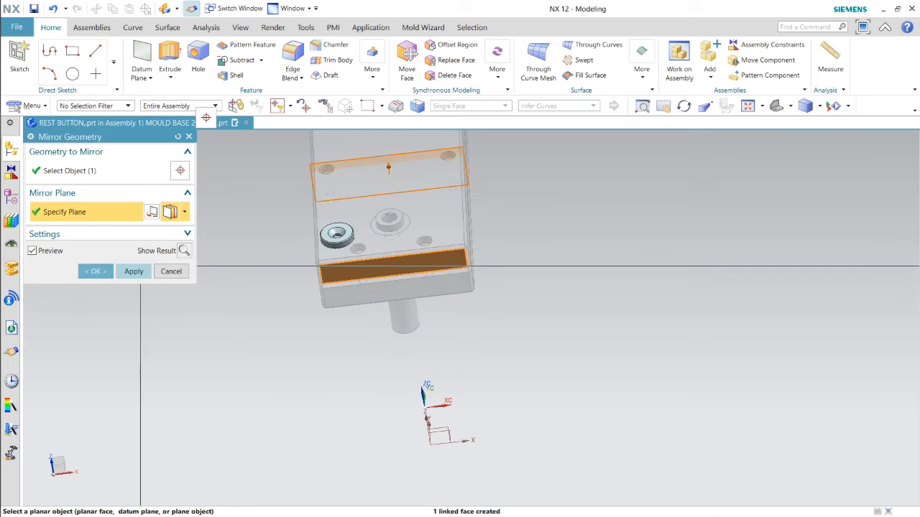
pyautogui.click(97, 271)
# Step: Start another Mirror Geometry and select both rest button bodies along the plate's long edge
pyautogui.scroll(-3, 352, 341)
pyautogui.moveTo(353, 341); pyautogui.dragTo(388, 325, button='middle')
pyautogui.click(372, 70)
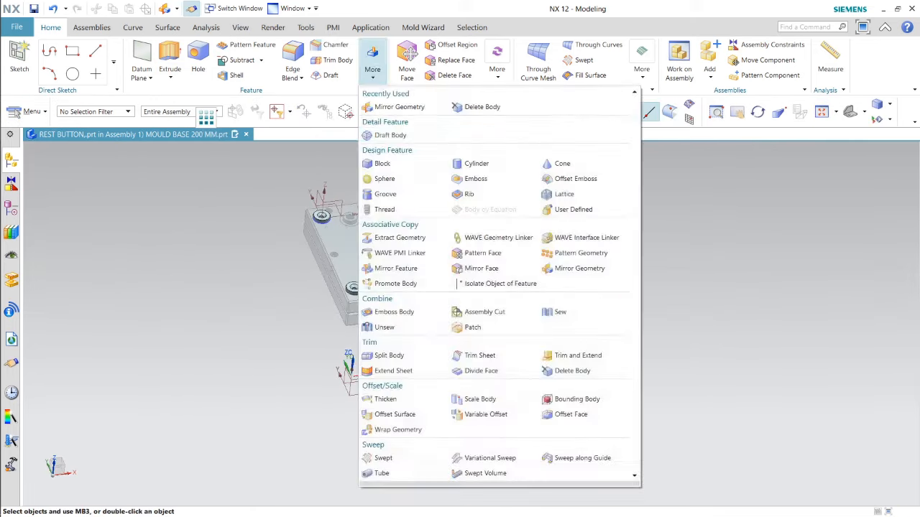
pyautogui.click(400, 106)
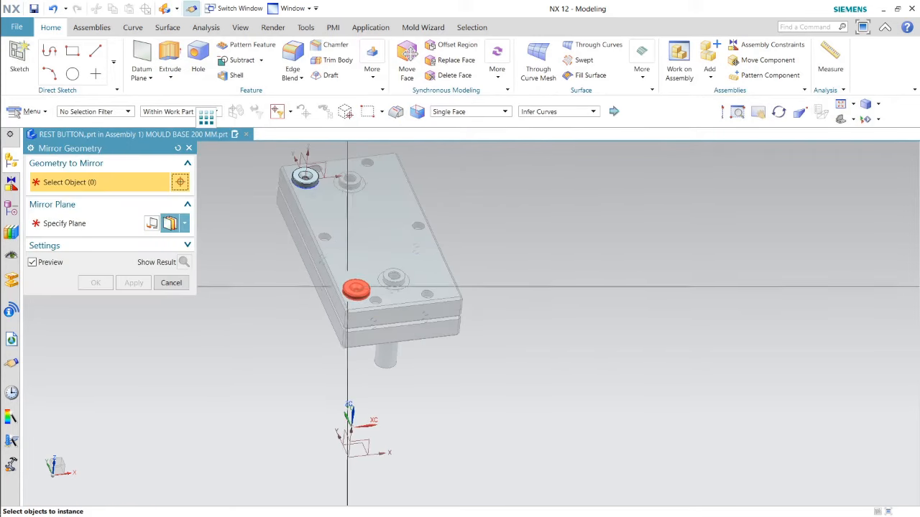
pyautogui.click(299, 166)
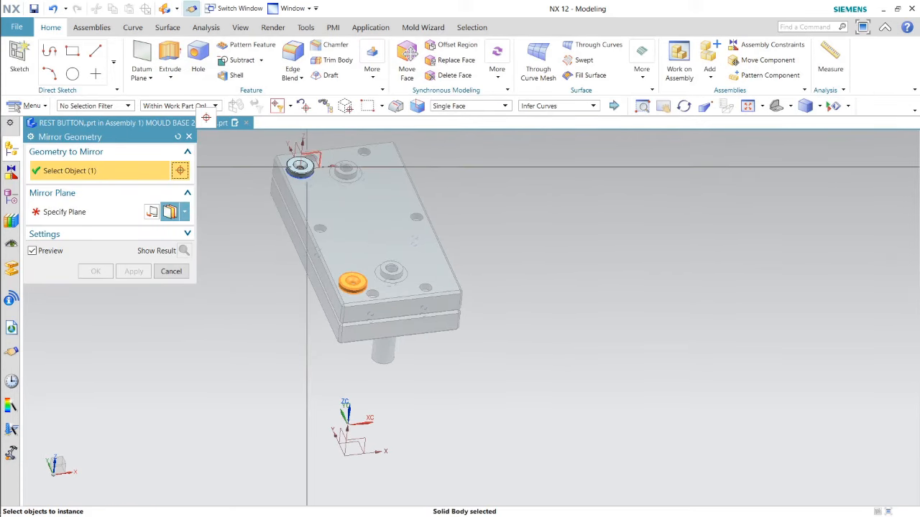
pyautogui.scroll(3, 303, 167)
pyautogui.click(296, 166)
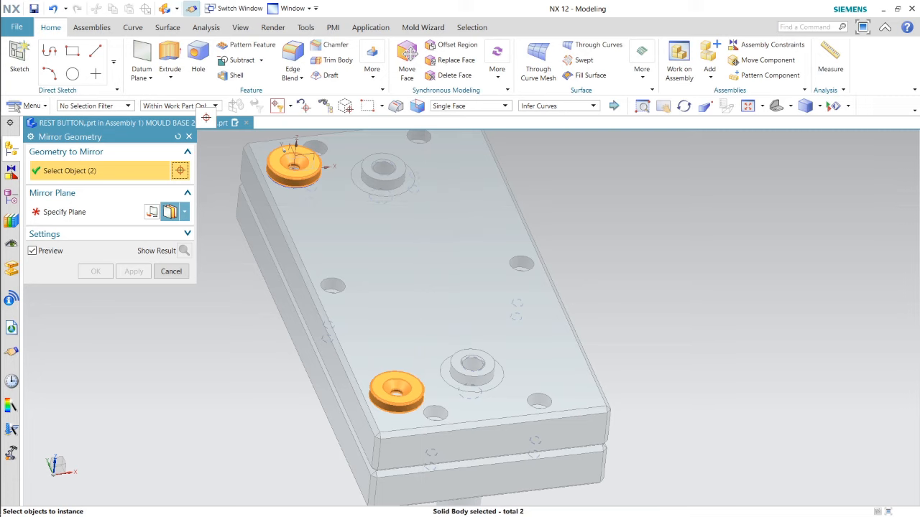
# Step: Mirror both rest buttons about the bisector of the ejector back plate's two long side faces
pyautogui.click(171, 212)
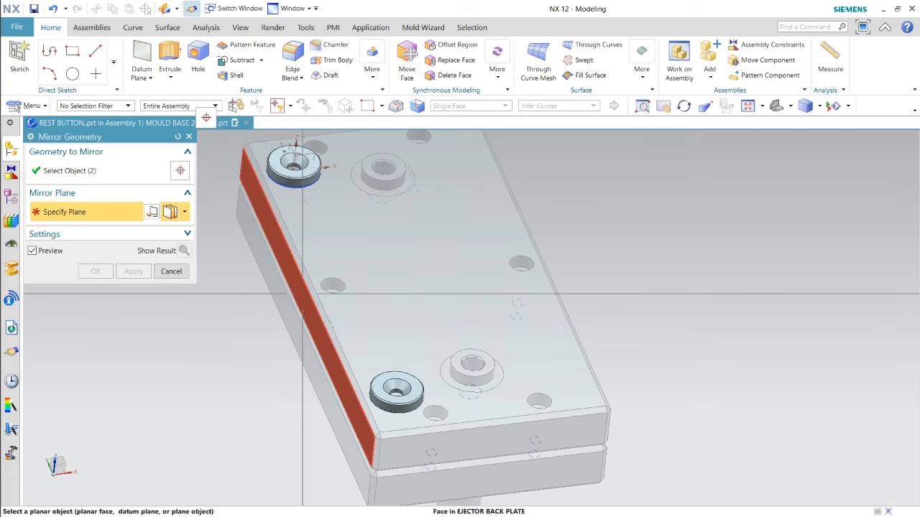
pyautogui.moveTo(475, 271); pyautogui.dragTo(505, 304, button='middle')
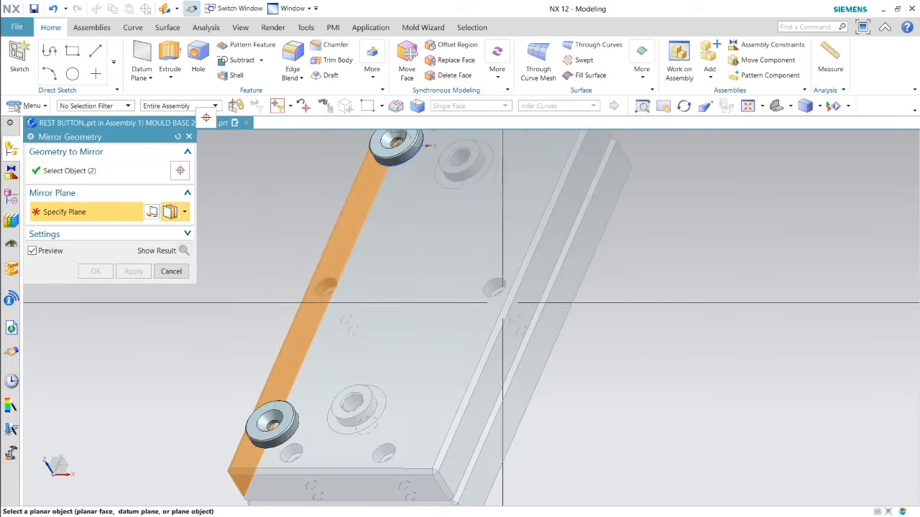
pyautogui.click(514, 308)
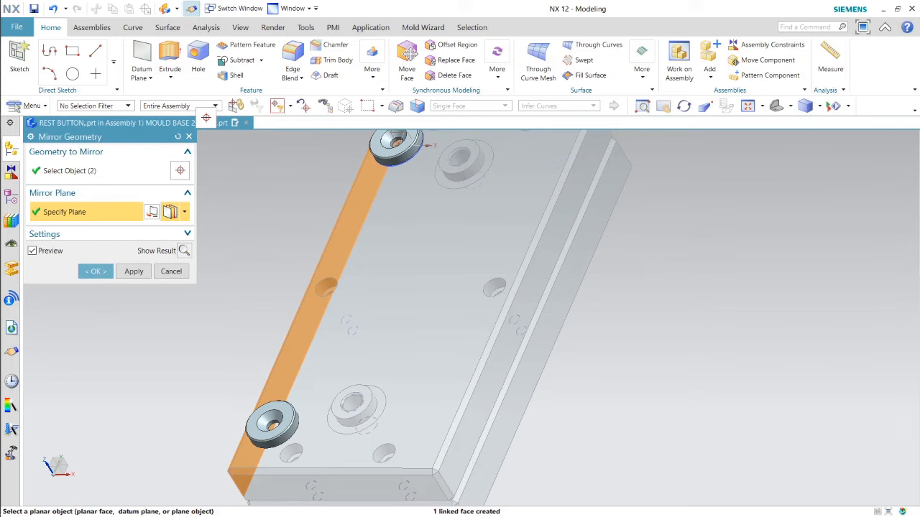
pyautogui.middleClick(512, 307)
pyautogui.scroll(-4, 399, 269)
pyautogui.moveTo(409, 257); pyautogui.dragTo(460, 259, button='middle')
pyautogui.scroll(8, 333, 199)
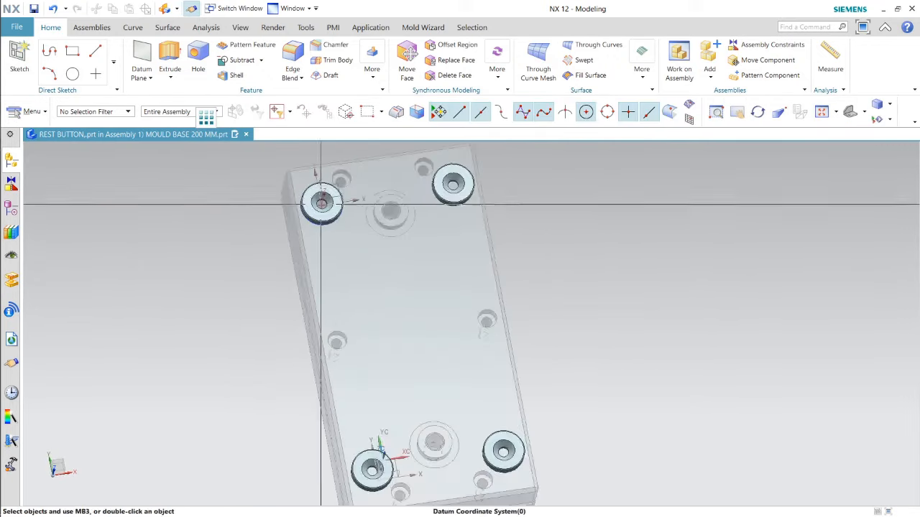
# Step: Make the ejector back plate the work part, start Mirror Face and select the three faces of its threaded rest button hole
pyautogui.scroll(-4, 252, 181)
pyautogui.doubleClick(440, 304)
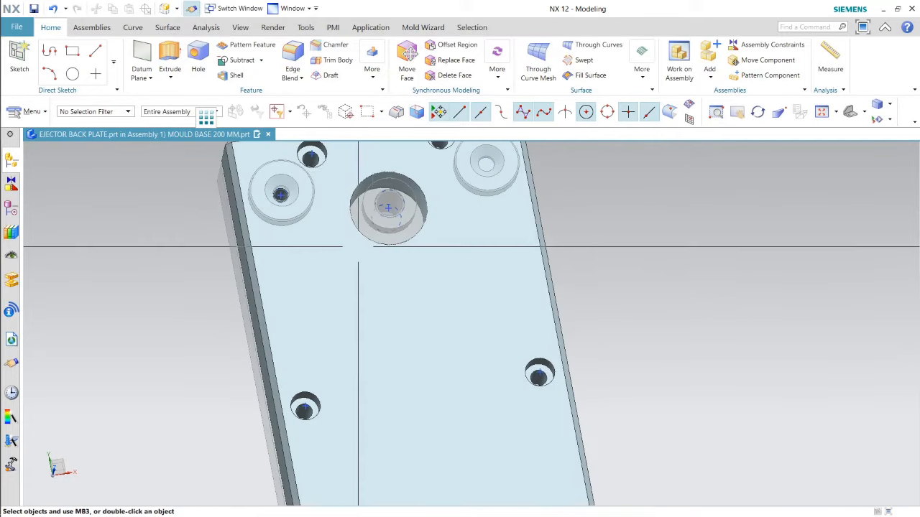
pyautogui.scroll(-2, 332, 236)
pyautogui.scroll(1, 307, 222)
pyautogui.middleClick(302, 220)
pyautogui.scroll(3, 302, 186)
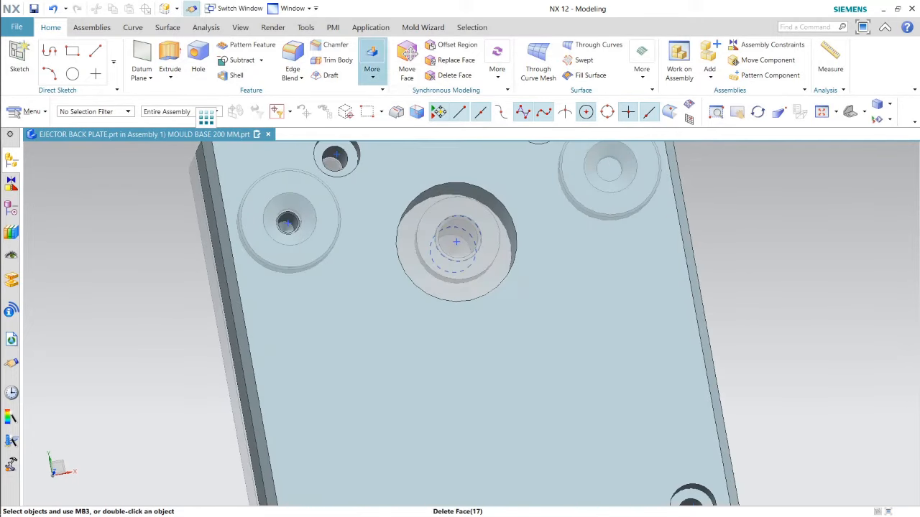
pyautogui.click(372, 64)
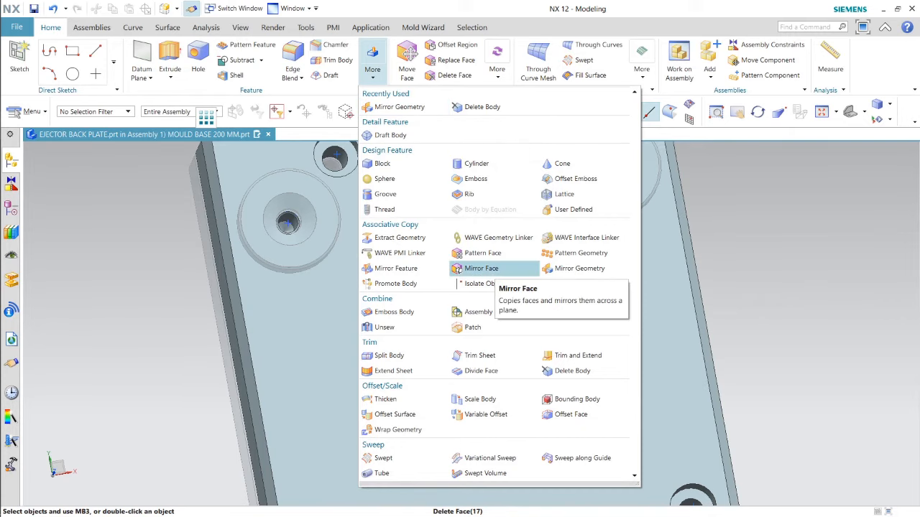
pyautogui.click(457, 269)
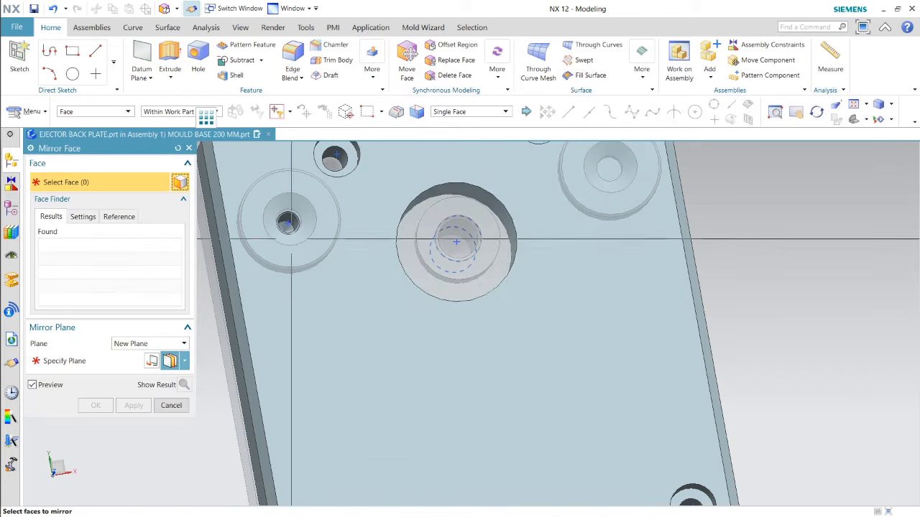
pyautogui.scroll(5, 268, 253)
pyautogui.moveTo(395, 318); pyautogui.dragTo(399, 322)
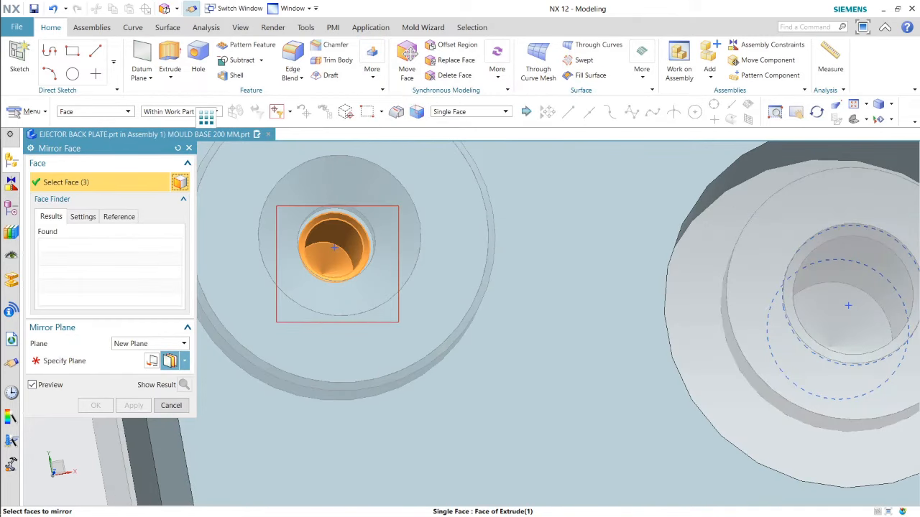
# Step: Mirror the selected hole faces about the bisector of the ejector back plate's two short end faces
pyautogui.scroll(-10, 355, 262)
pyautogui.middleClick(567, 269)
pyautogui.moveTo(567, 269); pyautogui.dragTo(574, 312, button='middle')
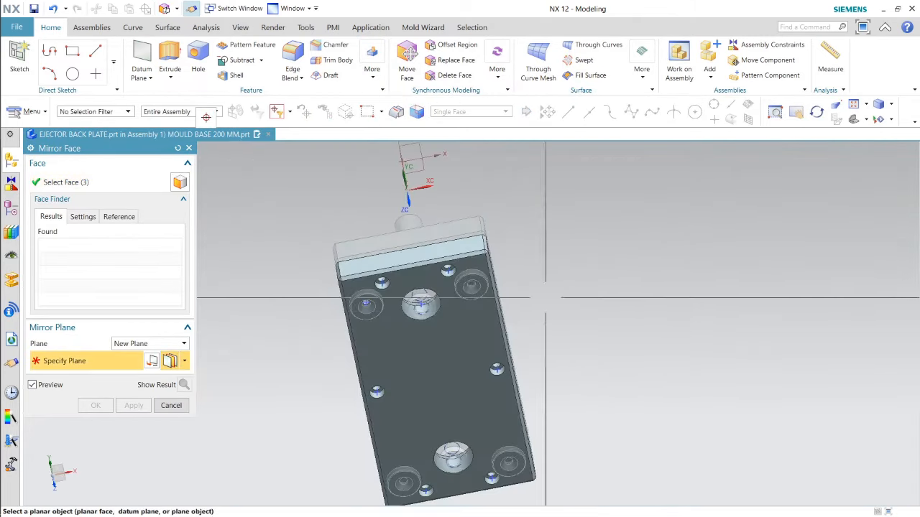
pyautogui.click(434, 252)
pyautogui.scroll(-3, 393, 259)
pyautogui.moveTo(508, 283); pyautogui.dragTo(506, 209, button='middle')
pyautogui.scroll(2, 485, 359)
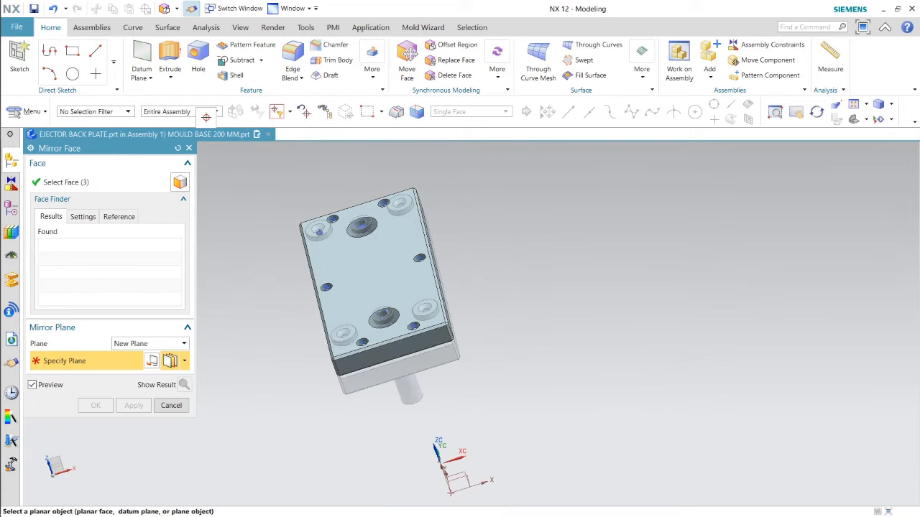
pyautogui.click(388, 352)
pyautogui.click(133, 405)
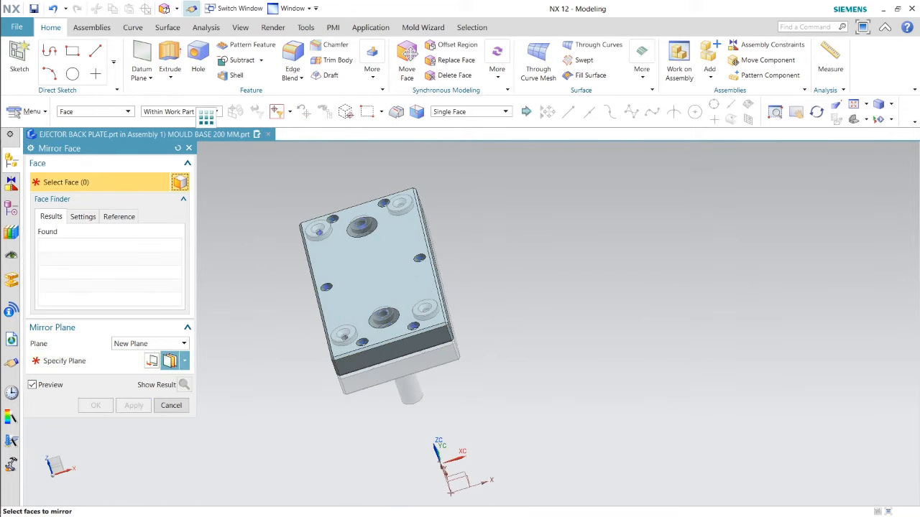
# Step: Select the faces of both threaded rest button holes along the plate's long edge for another Mirror Face
pyautogui.scroll(1, 403, 356)
pyautogui.moveTo(404, 356); pyautogui.dragTo(391, 407, button='middle')
pyautogui.scroll(3, 369, 397)
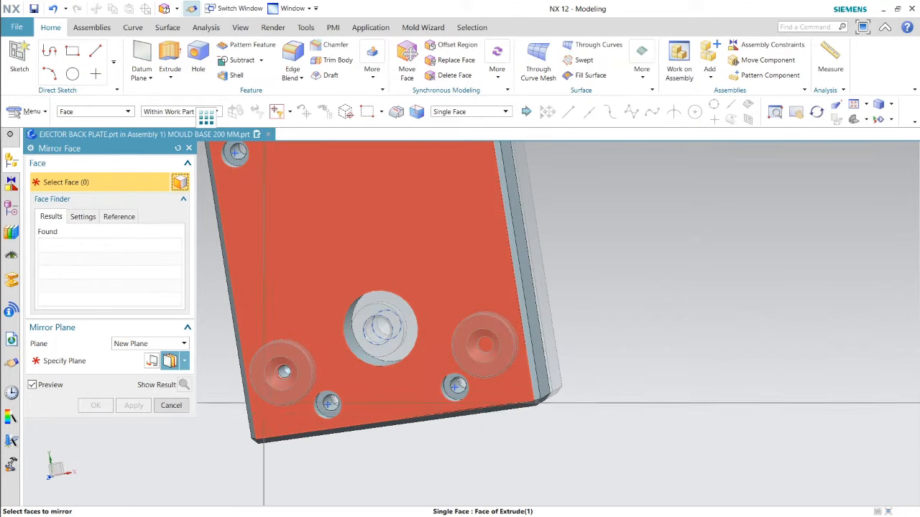
pyautogui.press('F8')
pyautogui.scroll(3, 294, 377)
pyautogui.scroll(-2, 496, 343)
pyautogui.scroll(2, 362, 348)
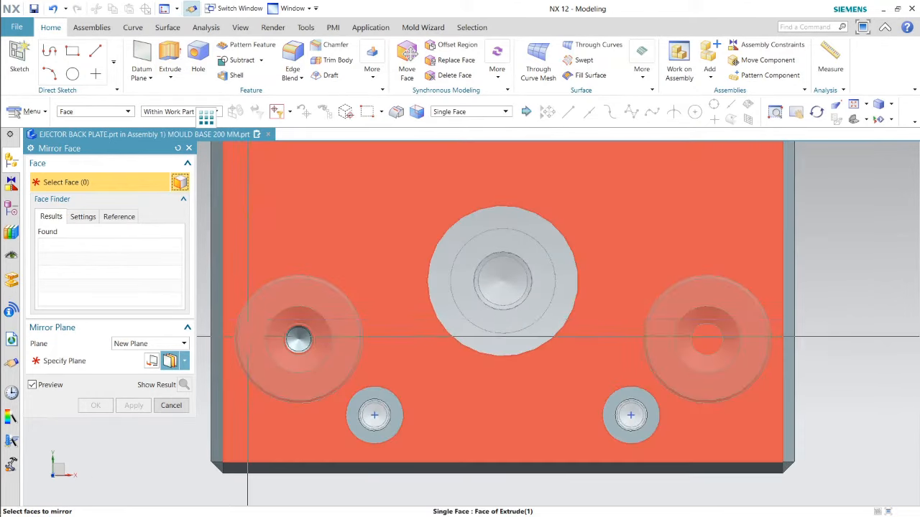
pyautogui.scroll(-3, 298, 340)
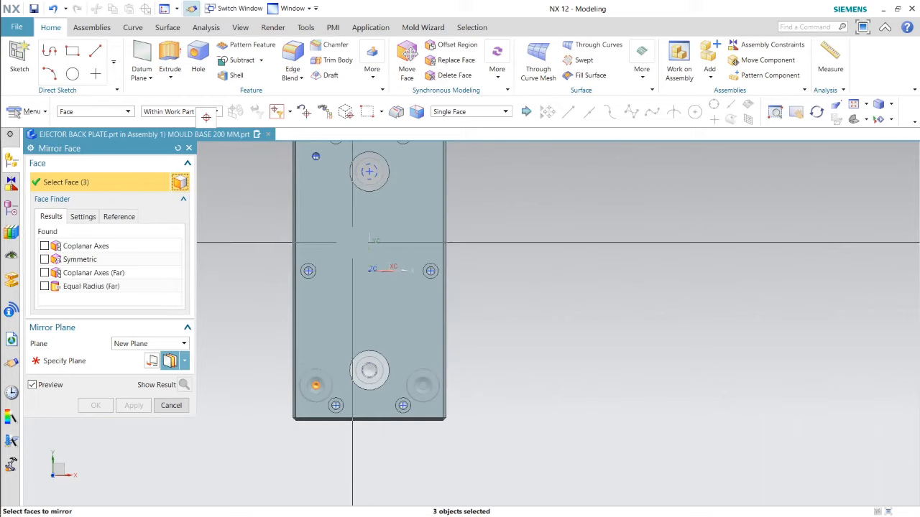
pyautogui.scroll(4, 298, 225)
pyautogui.scroll(2, 298, 225)
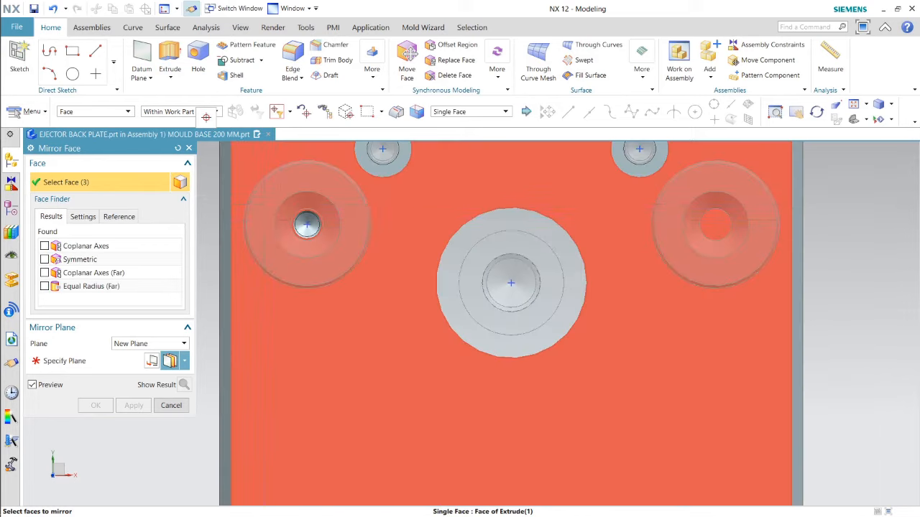
# Step: Mirror both threaded holes about the bisector of the ejector back plate's two long side faces and finish Mirror Face
pyautogui.scroll(-6, 331, 259)
pyautogui.moveTo(371, 300); pyautogui.dragTo(404, 311, button='middle')
pyautogui.scroll(-1, 348, 314)
pyautogui.middleClick(348, 314)
pyautogui.moveTo(511, 322); pyautogui.dragTo(433, 328, button='middle')
pyautogui.click(429, 327)
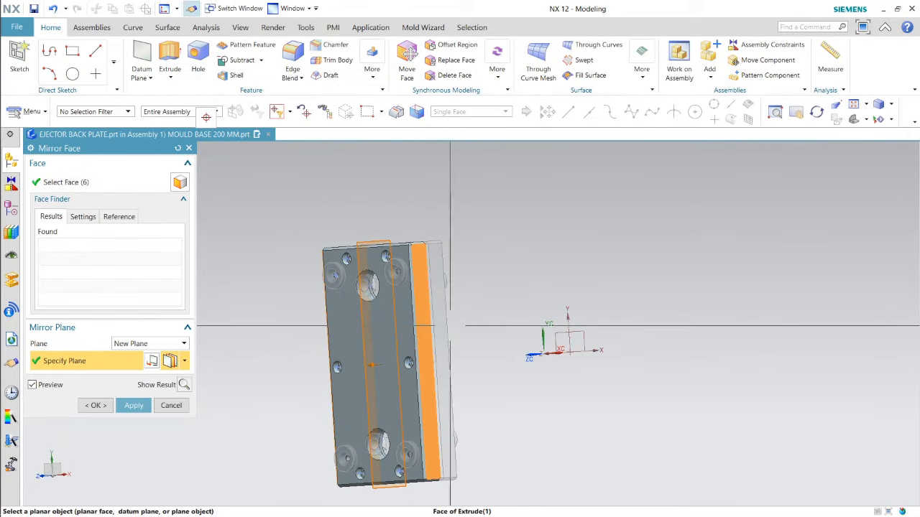
pyautogui.middleClick(521, 326)
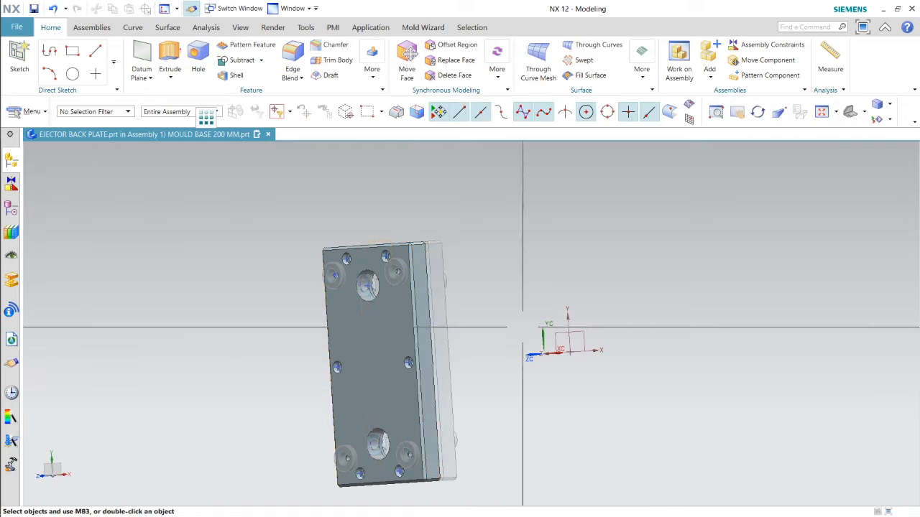
# Step: Save the ejector back plate with its four threaded rest button holes
pyautogui.moveTo(522, 327); pyautogui.dragTo(590, 311, button='middle')
pyautogui.moveTo(20, 12)
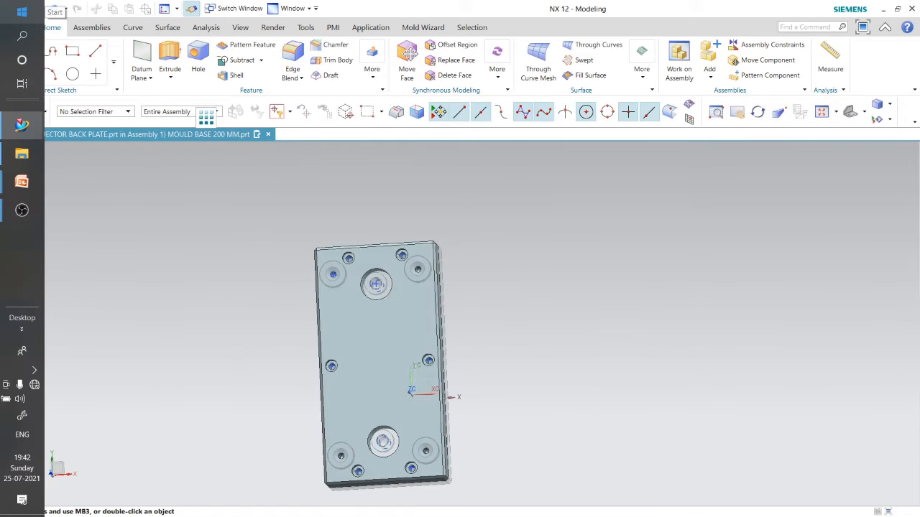
pyautogui.press('F8')
pyautogui.scroll(-2, 460, 384)
pyautogui.moveTo(460, 384); pyautogui.dragTo(475, 320, button='middle')
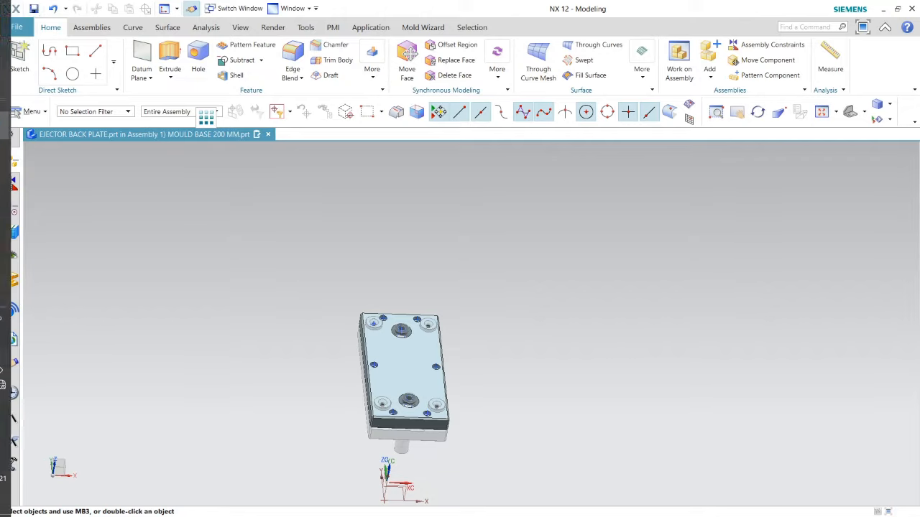
pyautogui.hotkey('ctrl', 's')
pyautogui.moveTo(555, 399); pyautogui.dragTo(453, 262, button='middle')
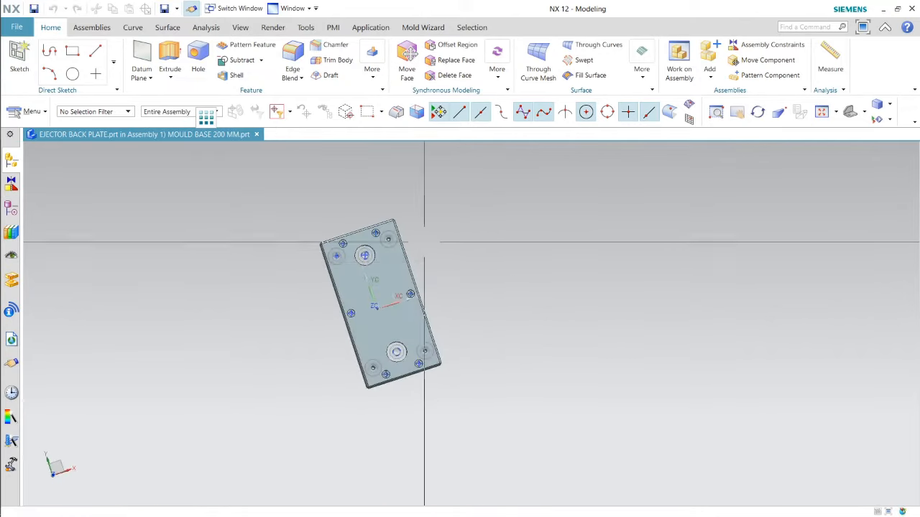
pyautogui.scroll(5, 394, 238)
pyautogui.scroll(-5, 333, 213)
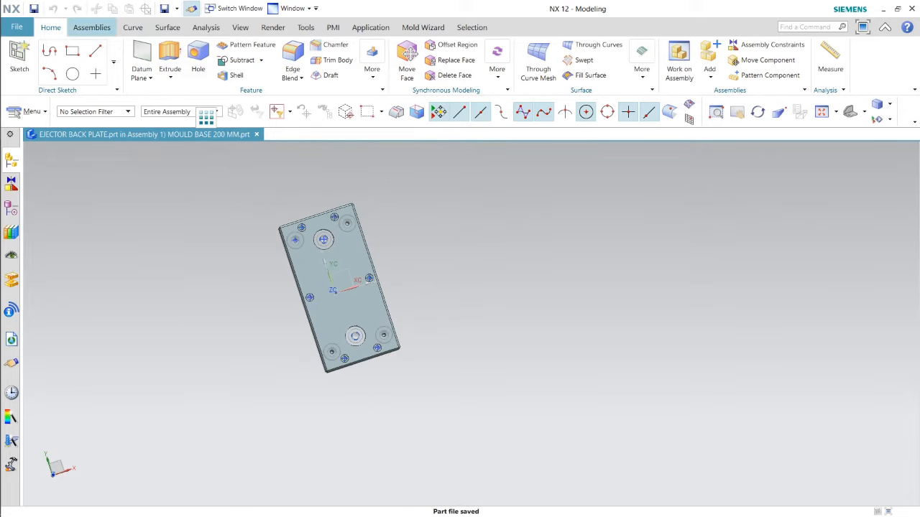
# Step: Make the top-level assembly 1) MOULD BASE 200 MM the work part
pyautogui.click(11, 159)
pyautogui.click(75, 177)
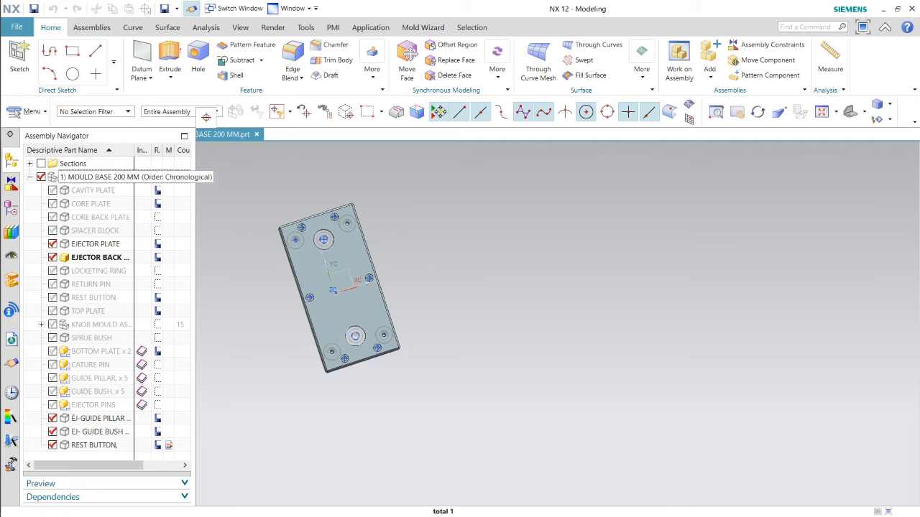
pyautogui.rightClick(92, 177)
pyautogui.click(141, 208)
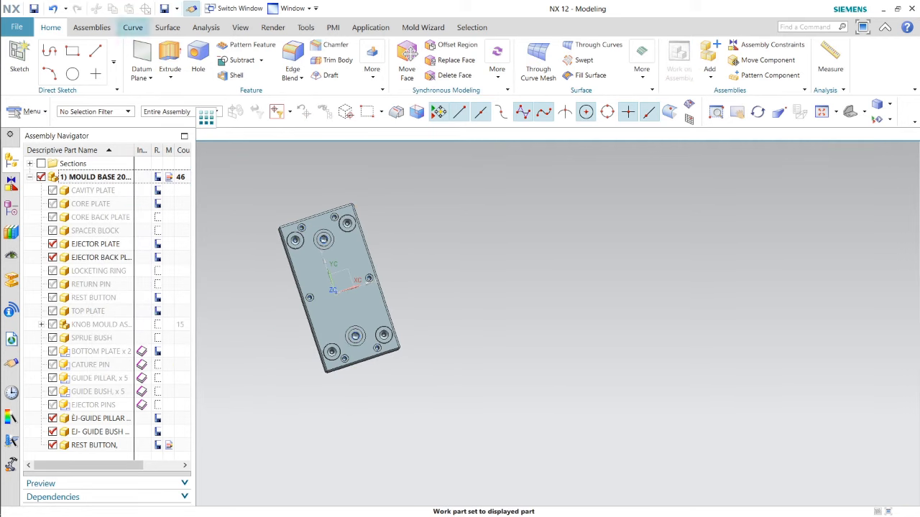
pyautogui.click(91, 27)
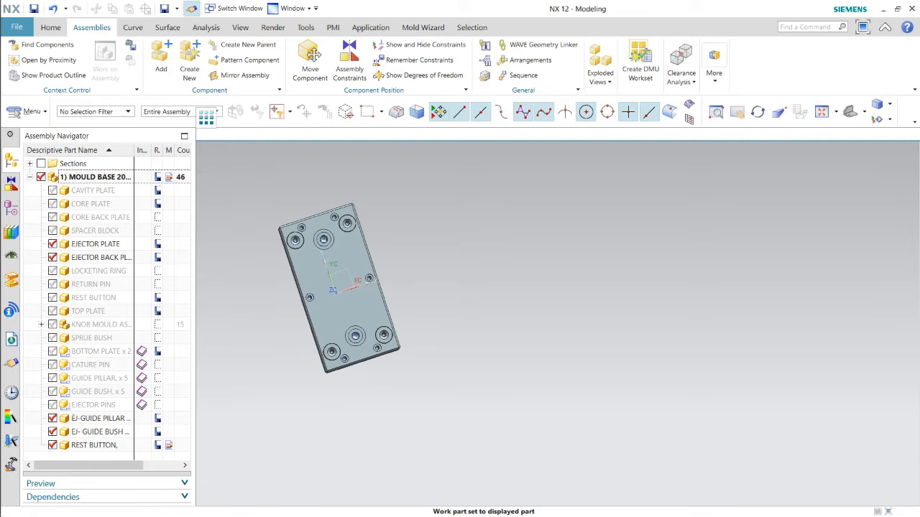
pyautogui.click(93, 244)
pyautogui.rightClick(93, 243)
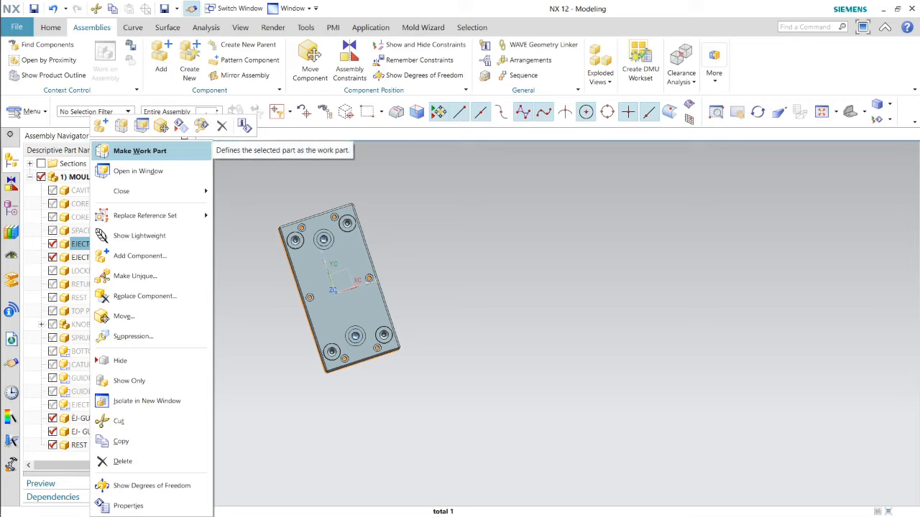
pyautogui.click(140, 150)
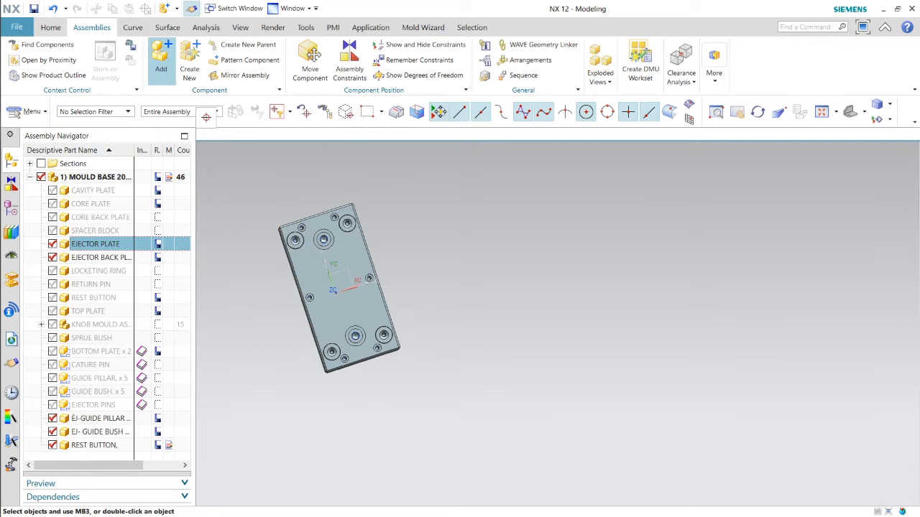
# Step: Start Add Component and try to load RETURN PIN from the EJECTION SYSTEM folder
pyautogui.click(161, 61)
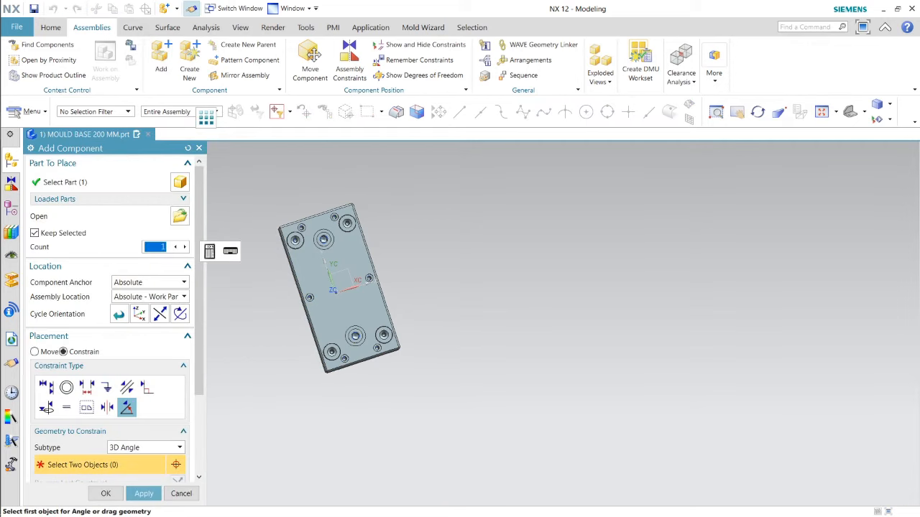
pyautogui.click(180, 215)
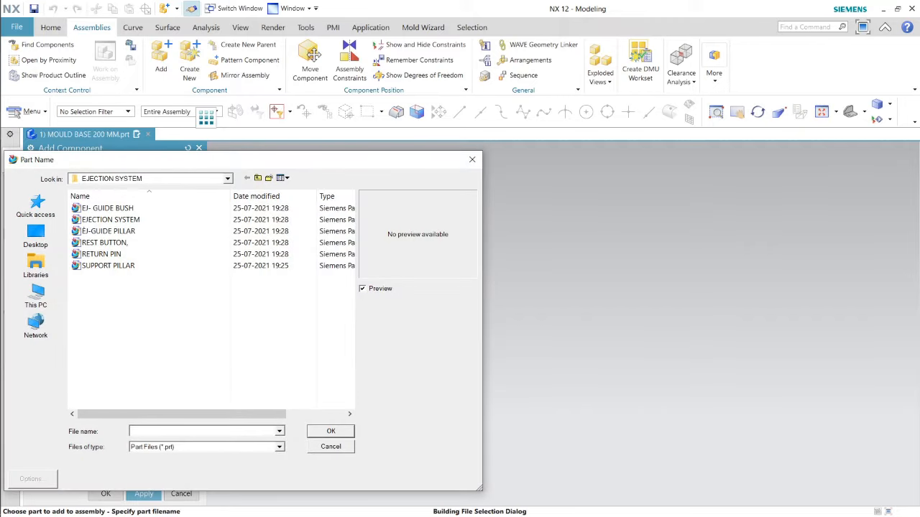
pyautogui.click(101, 255)
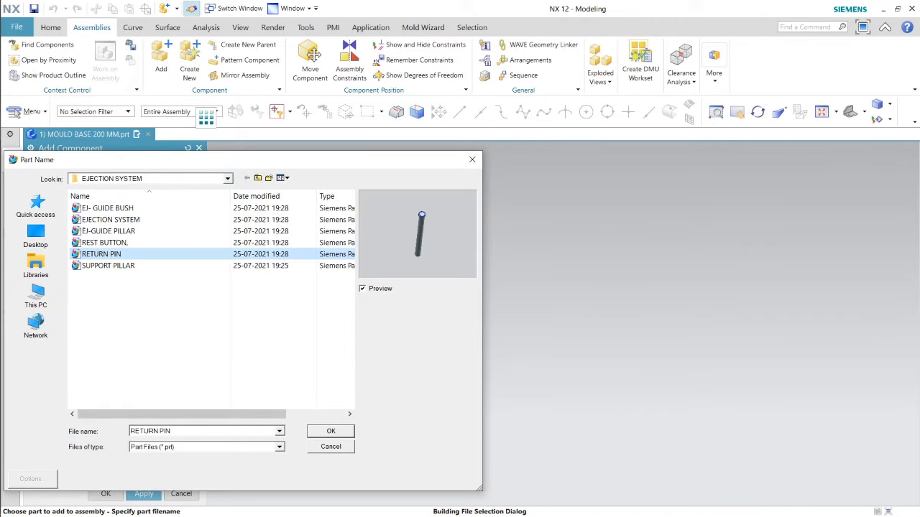
pyautogui.click(330, 431)
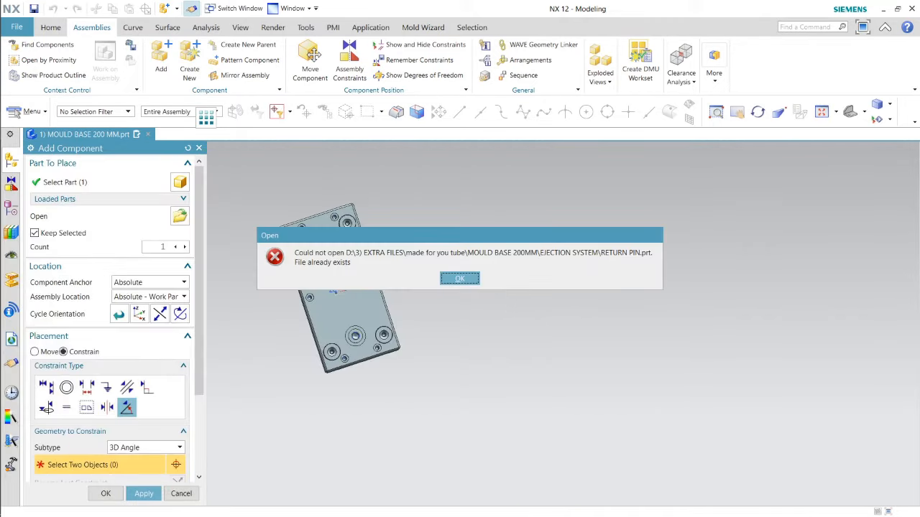
pyautogui.click(460, 279)
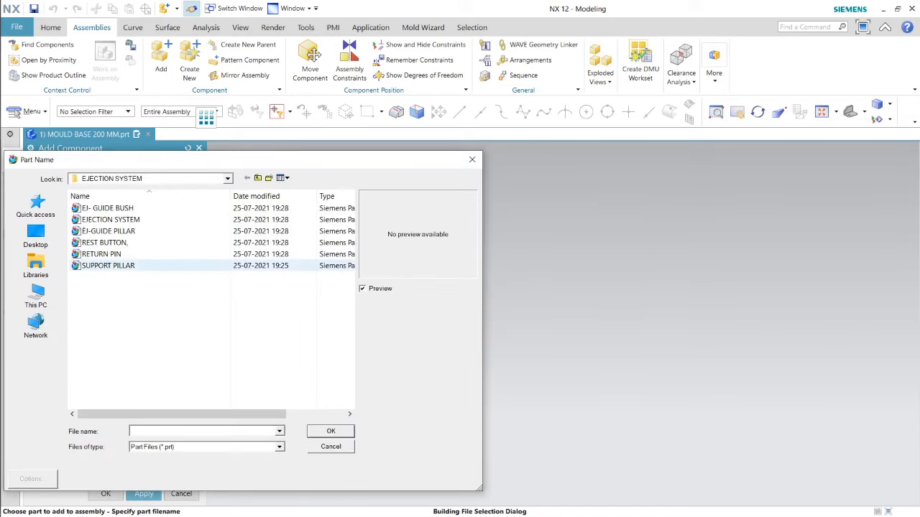
pyautogui.click(102, 254)
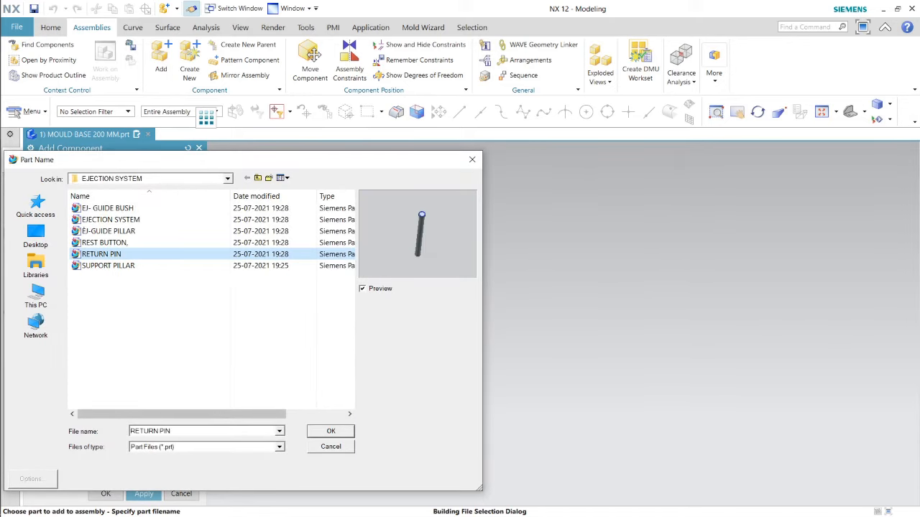
pyautogui.click(330, 431)
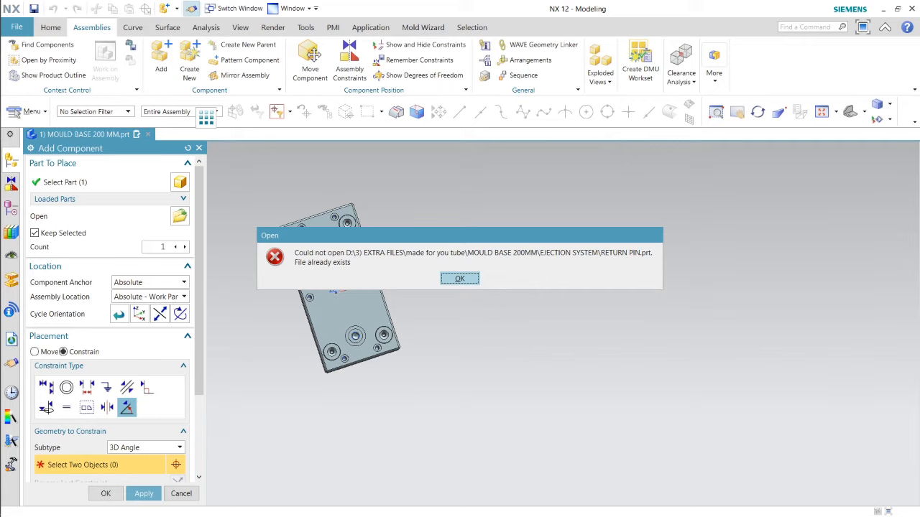
pyautogui.press('Return')
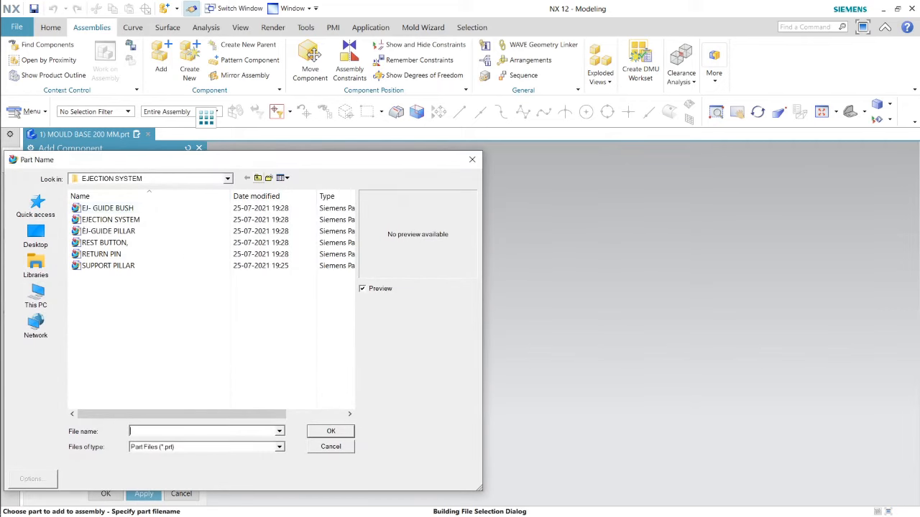
# Step: Try to load RETURN PIN from the parent MOULD BASE 200MM folder as the component to add
pyautogui.click(259, 178)
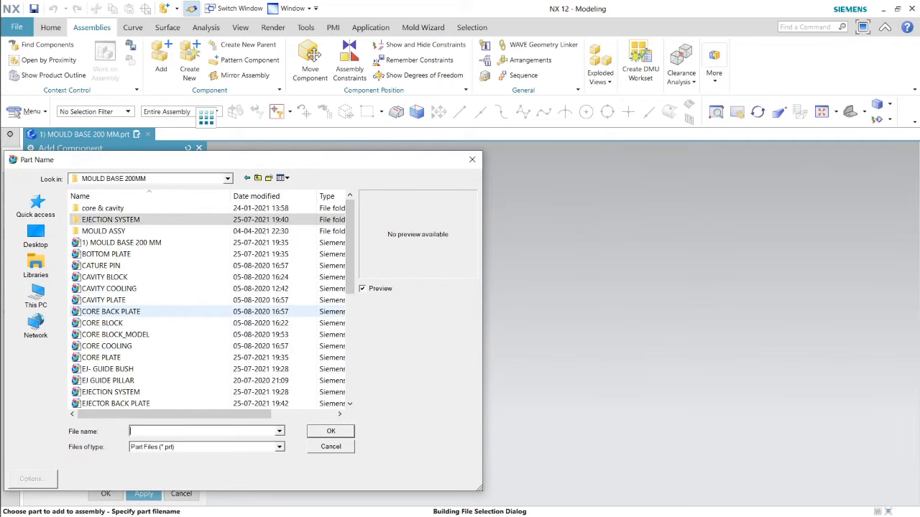
pyautogui.scroll(-2, 215, 311)
pyautogui.scroll(-5, 208, 360)
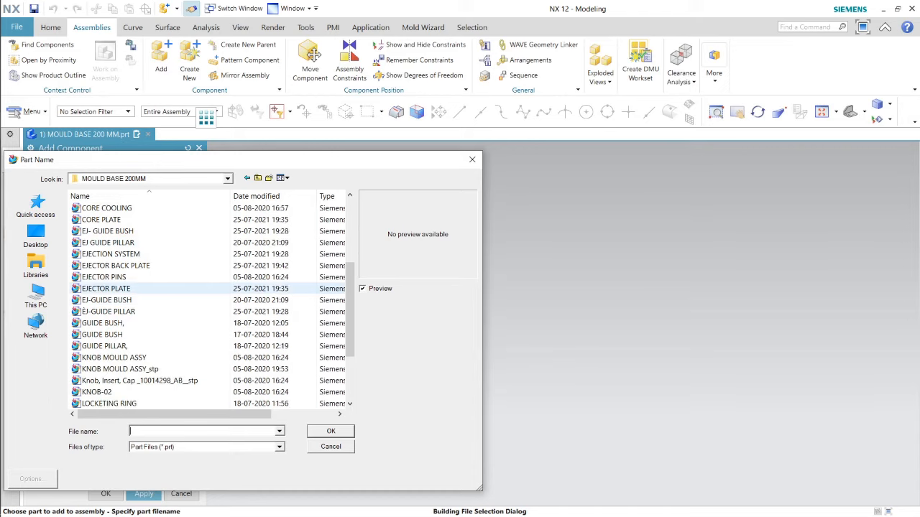
pyautogui.click(102, 347)
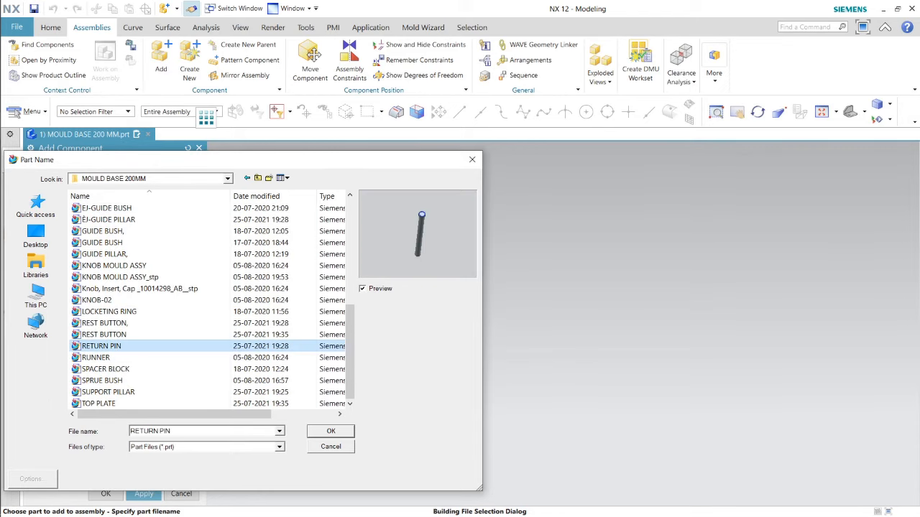
pyautogui.press('Return')
pyautogui.press('Return')
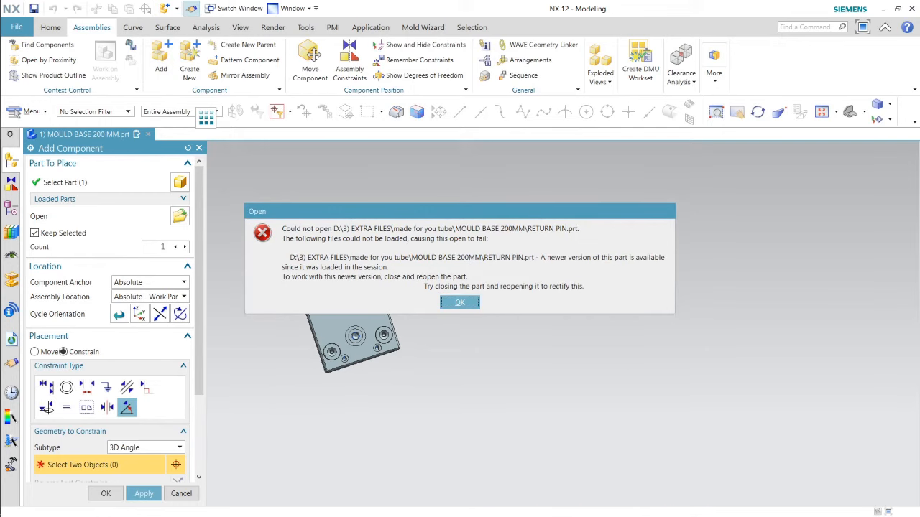
# Step: Try once more to load RETURN PIN from the MOULD BASE 200MM folder for placement in the assembly
pyautogui.press('Return')
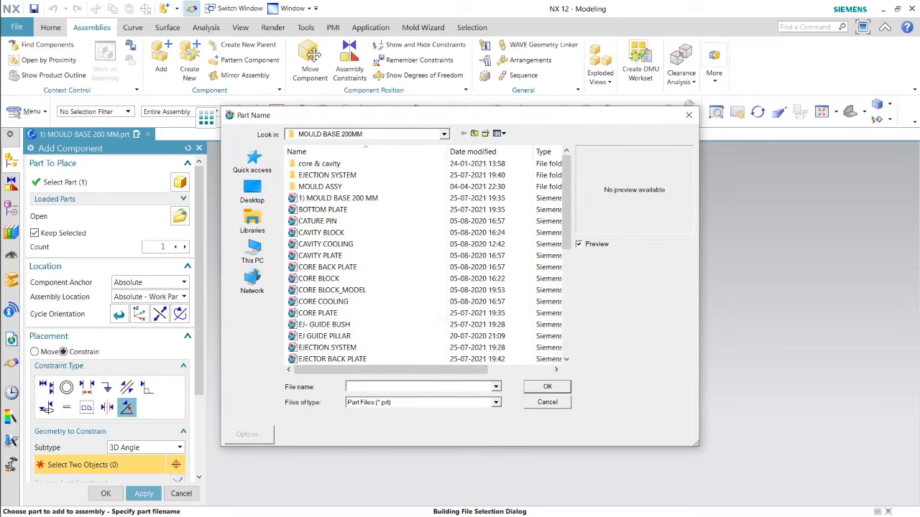
pyautogui.scroll(-4, 359, 336)
pyautogui.scroll(-3, 359, 336)
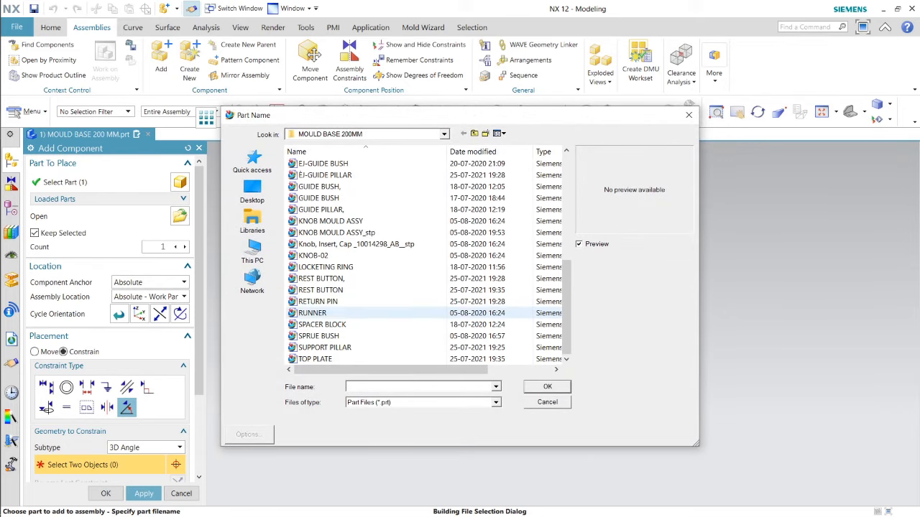
pyautogui.click(318, 302)
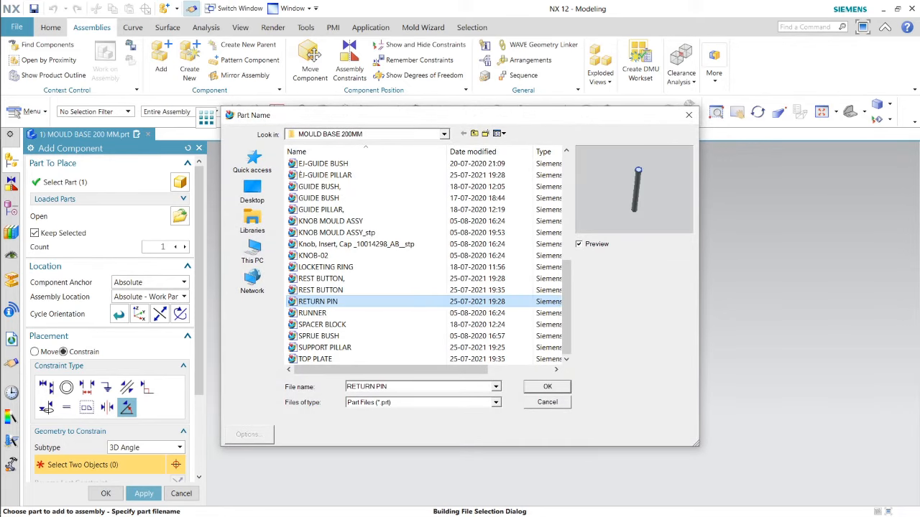
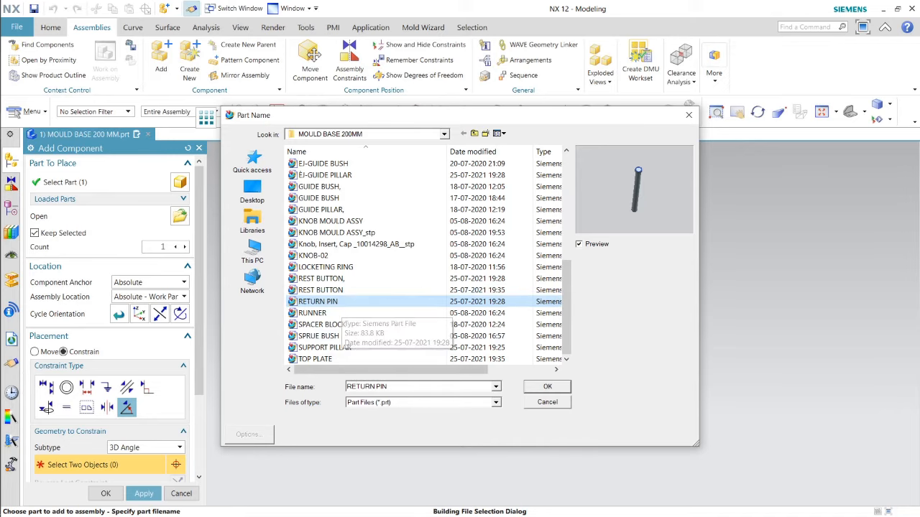
pyautogui.click(548, 387)
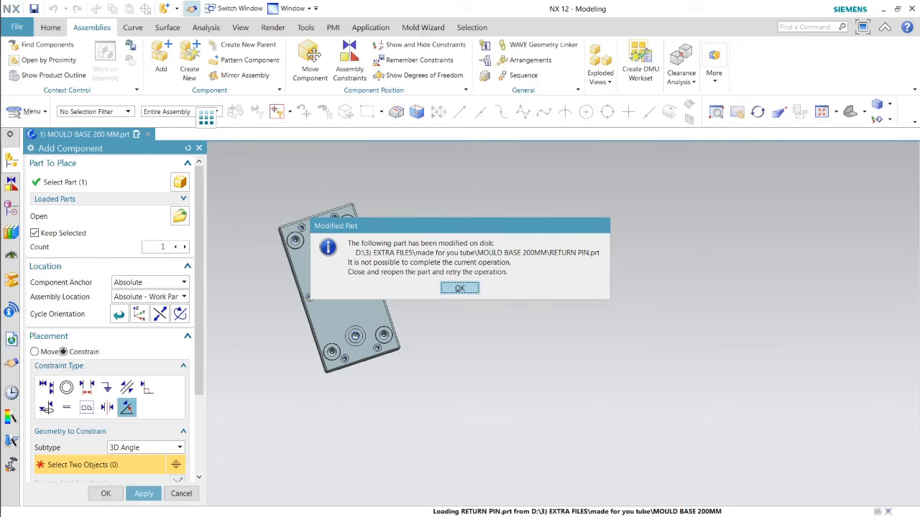
pyautogui.press('Escape')
pyautogui.press('Escape')
pyautogui.press('Escape')
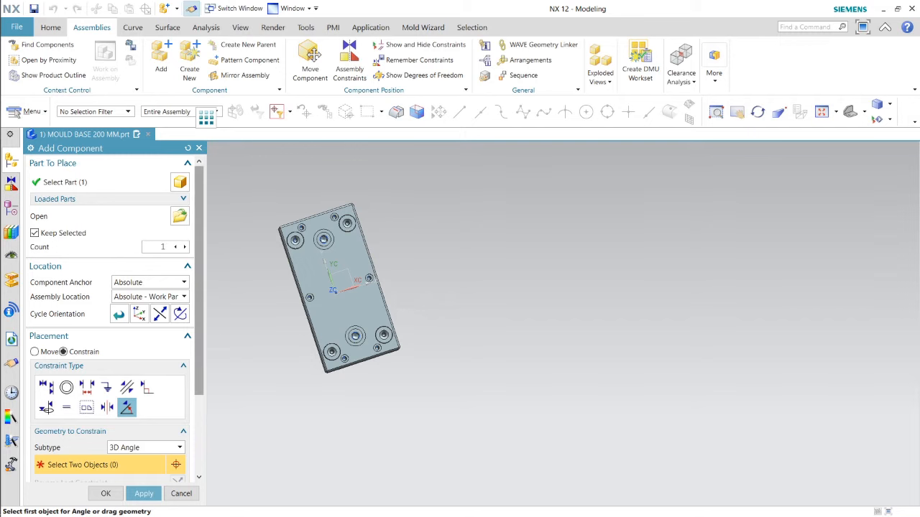
# Step: Add the SUPPORT PILLAR part from the MOULD BASE 200MM folder to the assembly at the absolute location
pyautogui.click(180, 216)
pyautogui.scroll(-5, 164, 346)
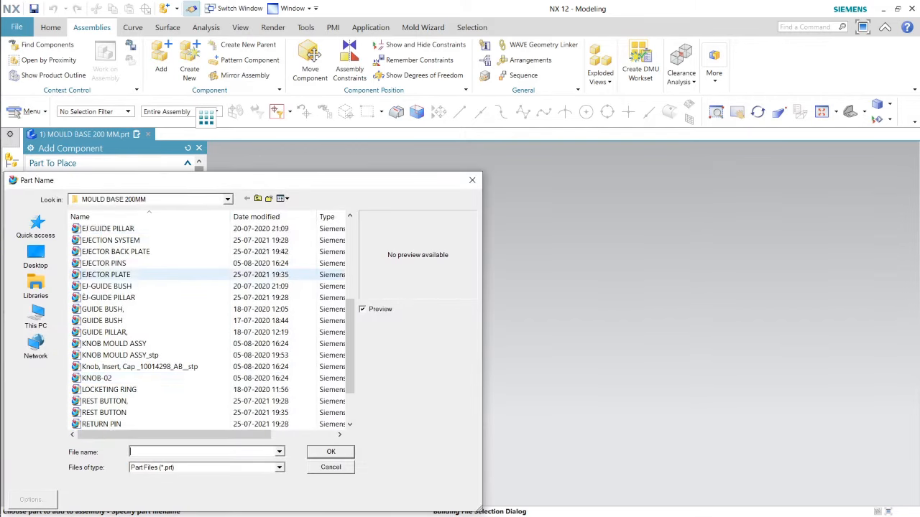
pyautogui.scroll(-1, 164, 346)
pyautogui.click(108, 413)
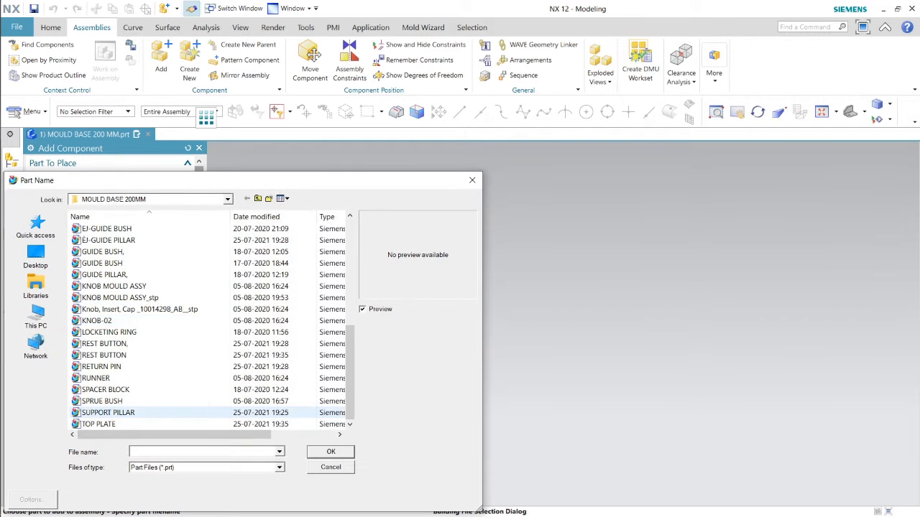
pyautogui.click(331, 452)
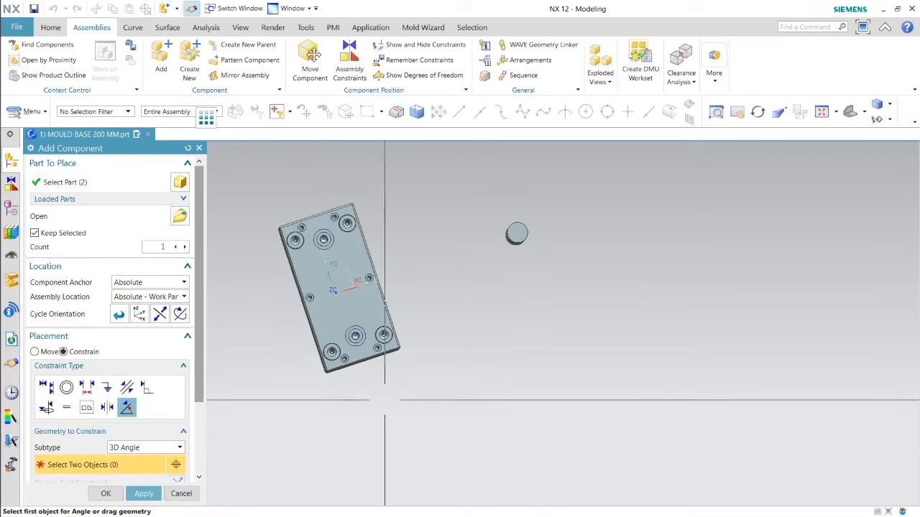
pyautogui.click(106, 494)
# Step: Make the ejector back plate the work part within the assembly and view its face straight on
pyautogui.moveTo(494, 323); pyautogui.dragTo(418, 281, button='middle')
pyautogui.scroll(-2, 395, 262)
pyautogui.moveTo(358, 236); pyautogui.dragTo(445, 280, button='middle')
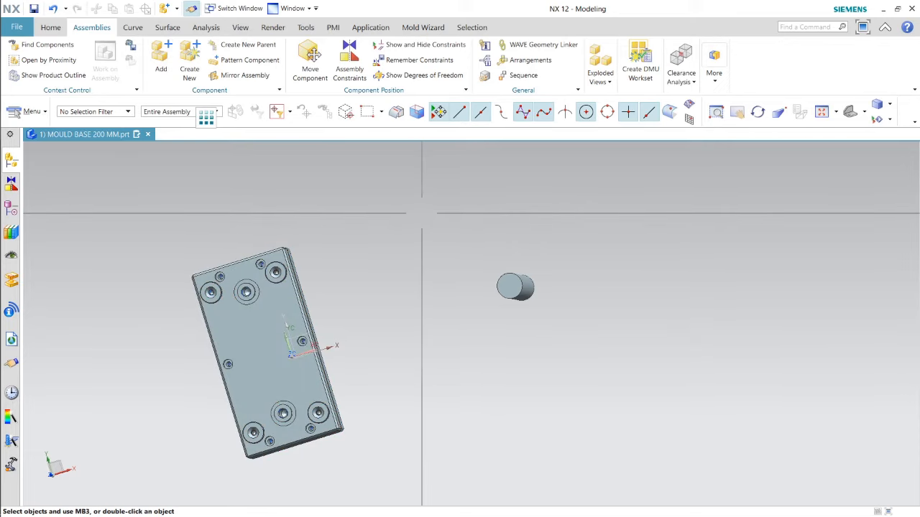
pyautogui.press('F8')
pyautogui.scroll(4, 248, 286)
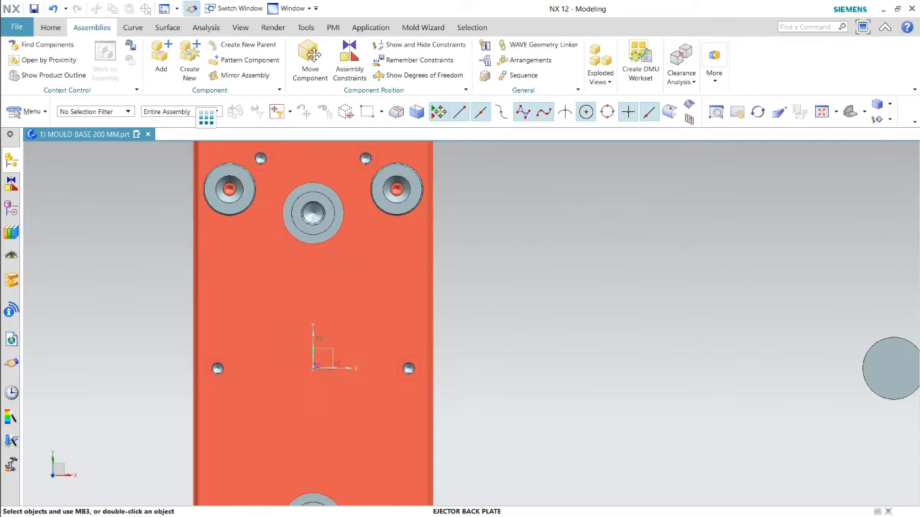
pyautogui.scroll(-2, 352, 202)
pyautogui.doubleClick(370, 291)
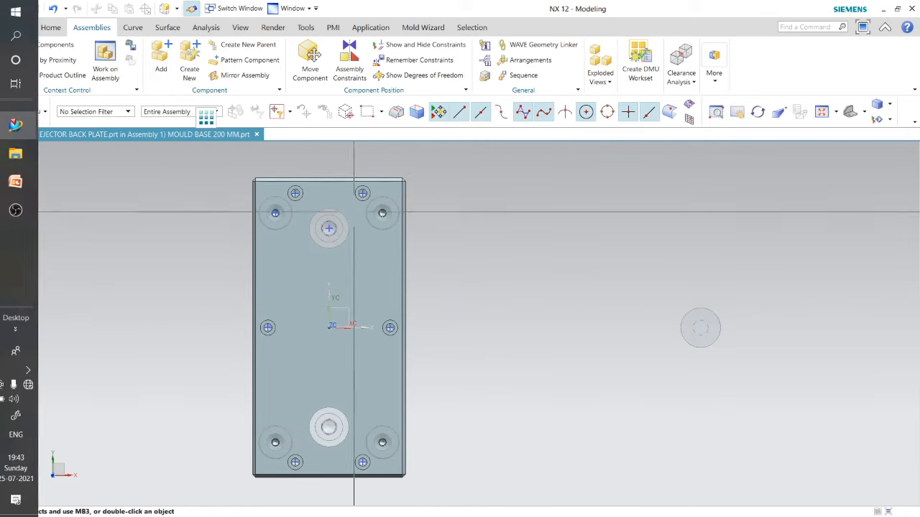
pyautogui.moveTo(353, 213); pyautogui.dragTo(436, 182, button='middle')
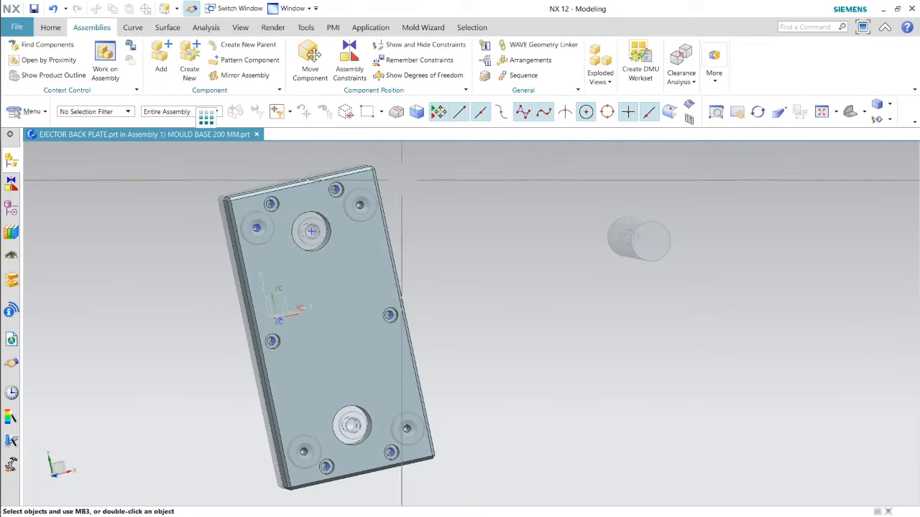
pyautogui.press('F8')
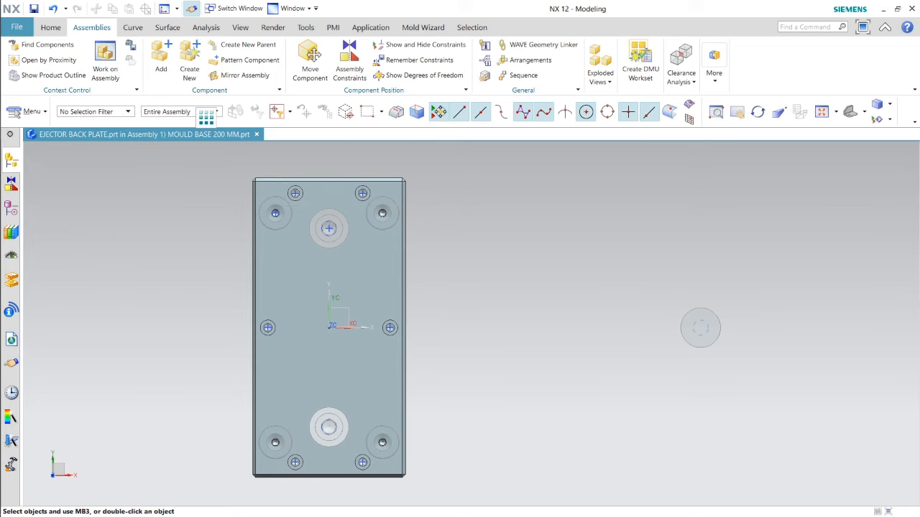
# Step: Start a sketch on the ejector back plate's face and place one point about 33.6 mm left of and 23.9 mm below the upper large hole's centre
pyautogui.click(50, 27)
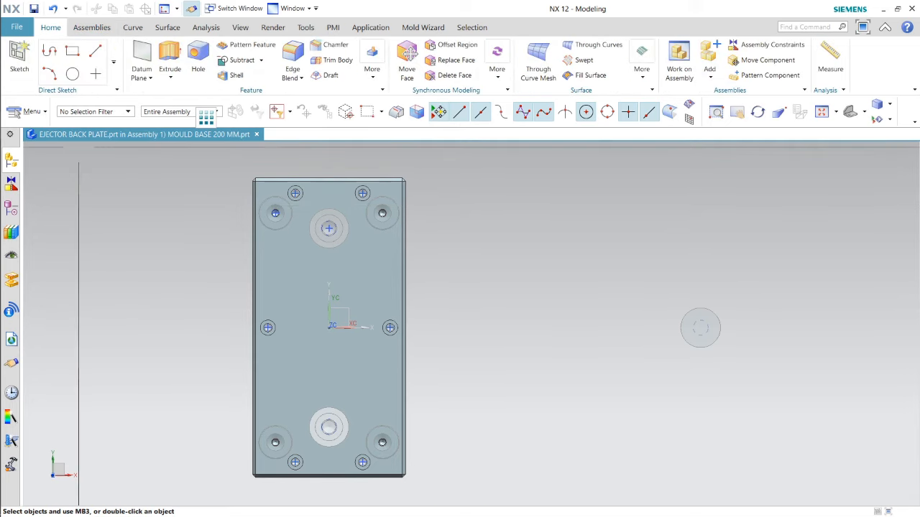
pyautogui.click(20, 57)
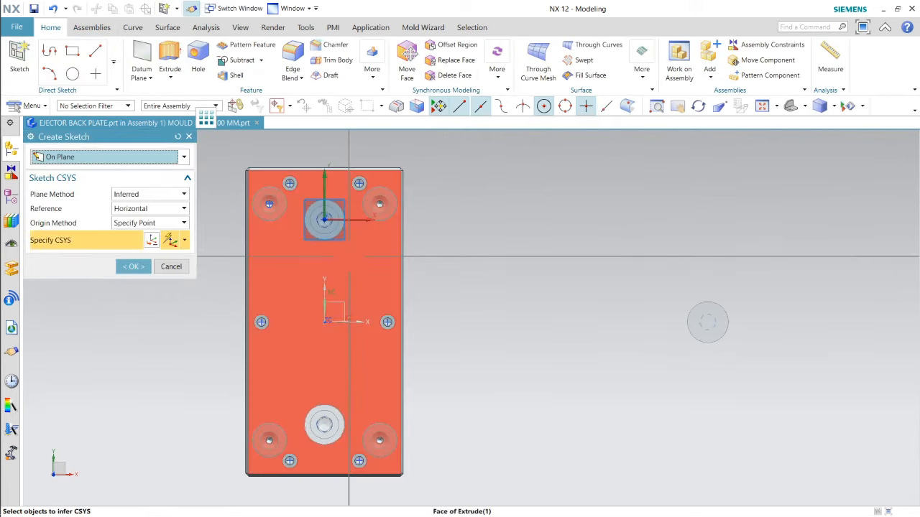
pyautogui.click(327, 224)
pyautogui.press('Return')
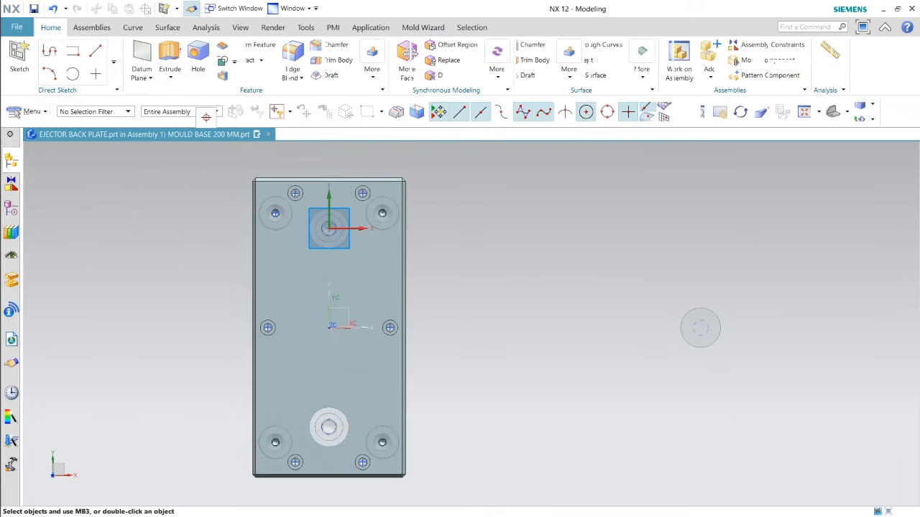
pyautogui.click(193, 51)
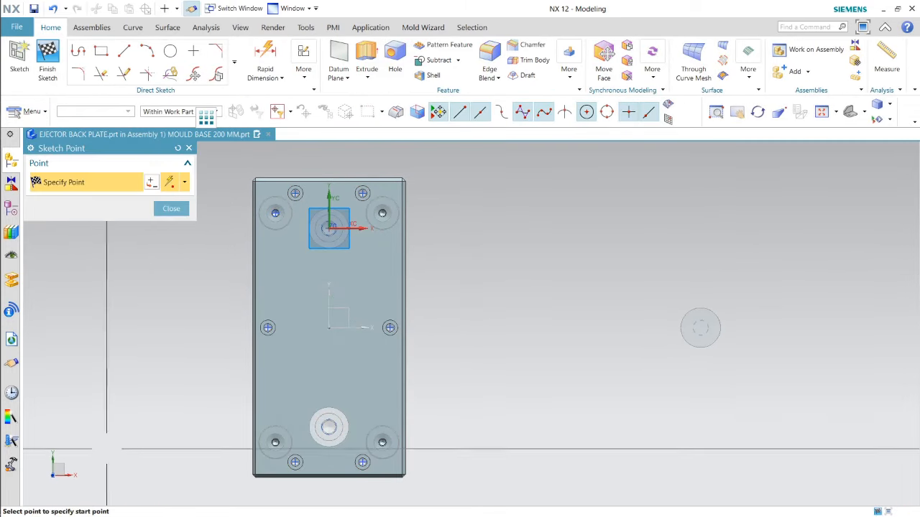
pyautogui.scroll(2, 374, 275)
pyautogui.press('Escape')
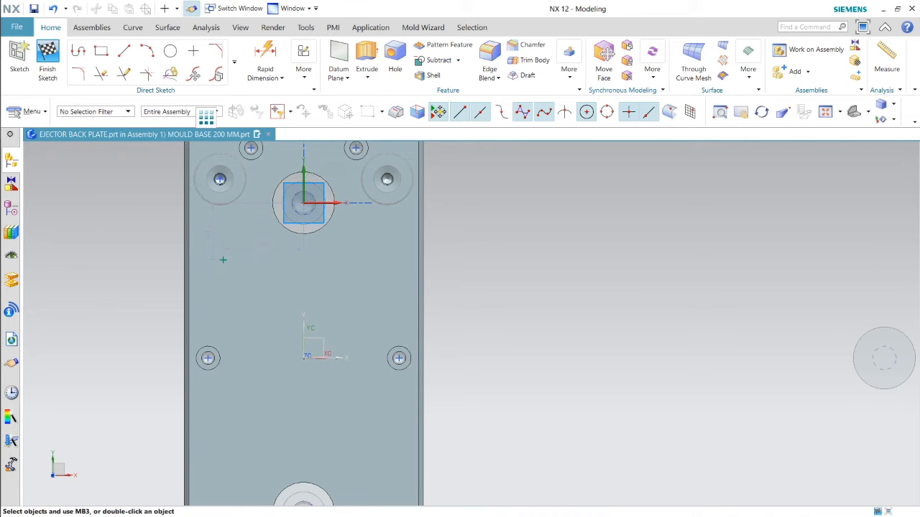
# Step: Switch the view's rendering style to Static Wireframe
pyautogui.rightClick(608, 413)
pyautogui.moveTo(718, 261)
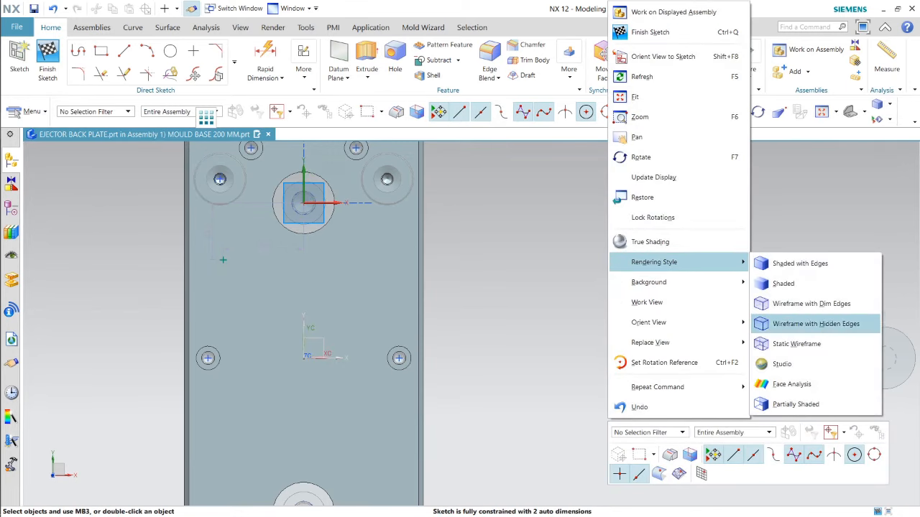
pyautogui.click(799, 343)
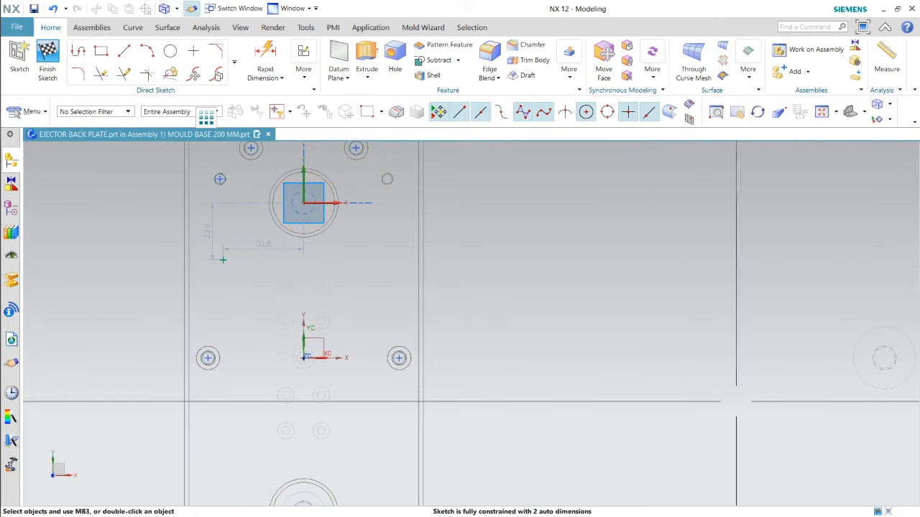
# Step: Dimension the sketch point horizontally from the midpoint of the plate's upper edge and set the distance to 28 mm
pyautogui.click(265, 58)
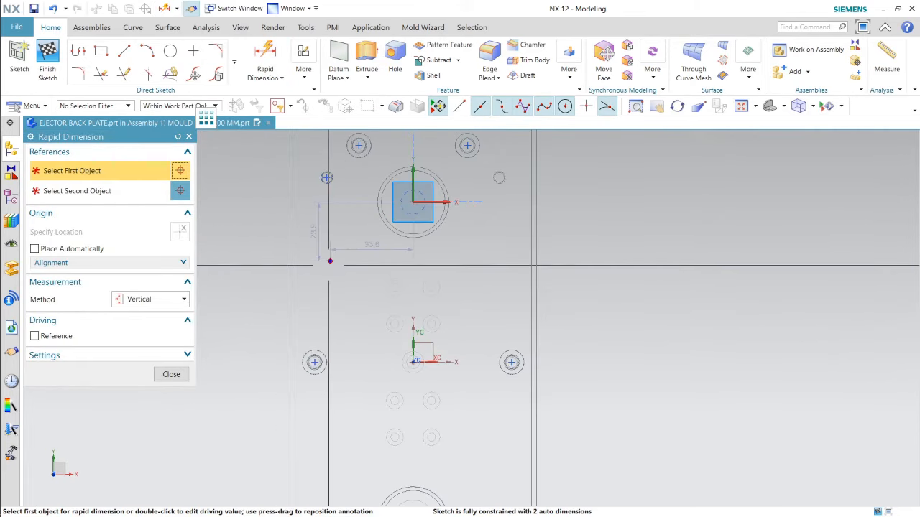
pyautogui.click(329, 261)
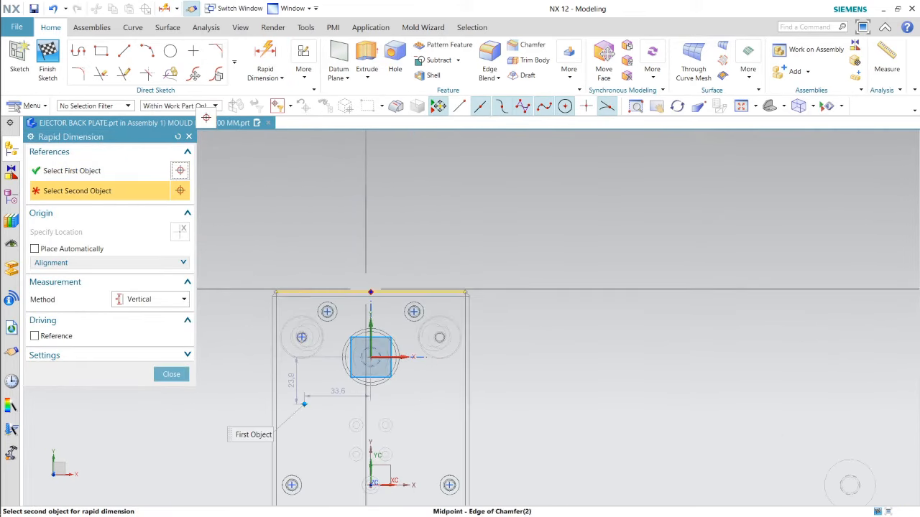
pyautogui.click(371, 292)
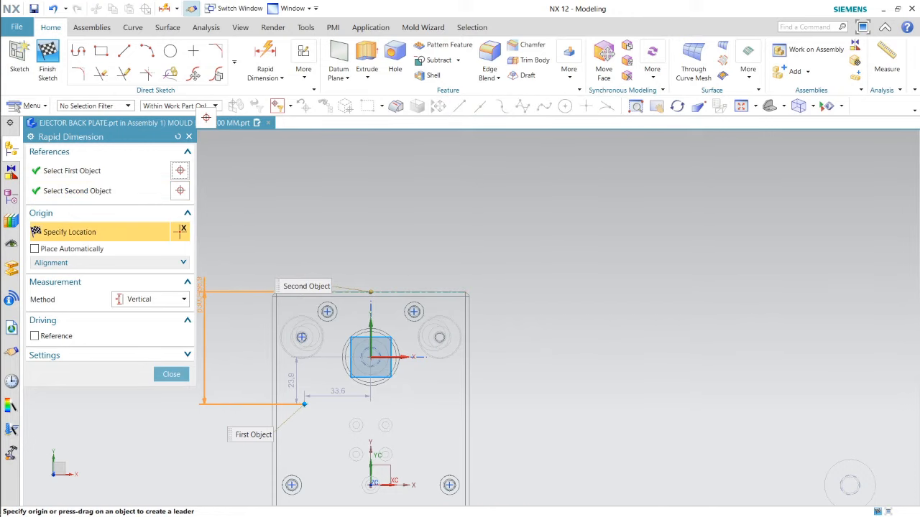
pyautogui.click(151, 299)
pyautogui.click(143, 326)
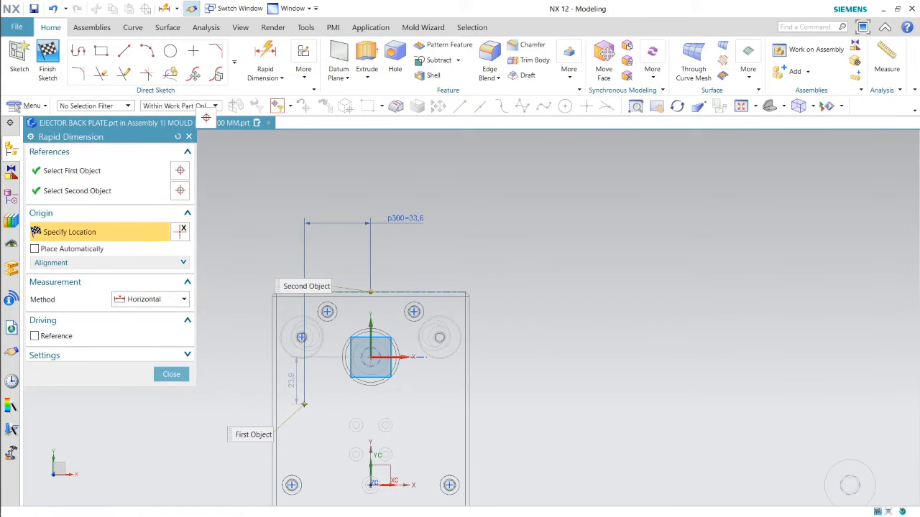
pyautogui.click(338, 223)
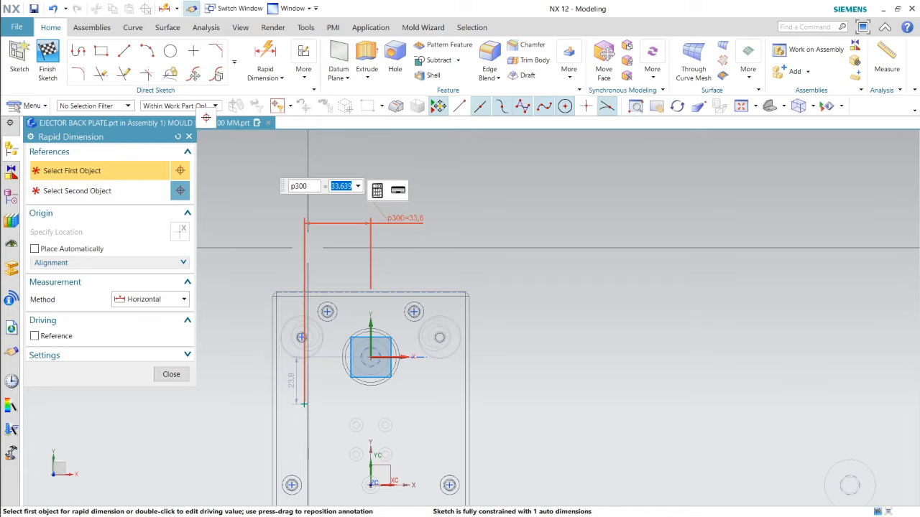
pyautogui.write('28')
pyautogui.press('Return')
pyautogui.press('Escape')
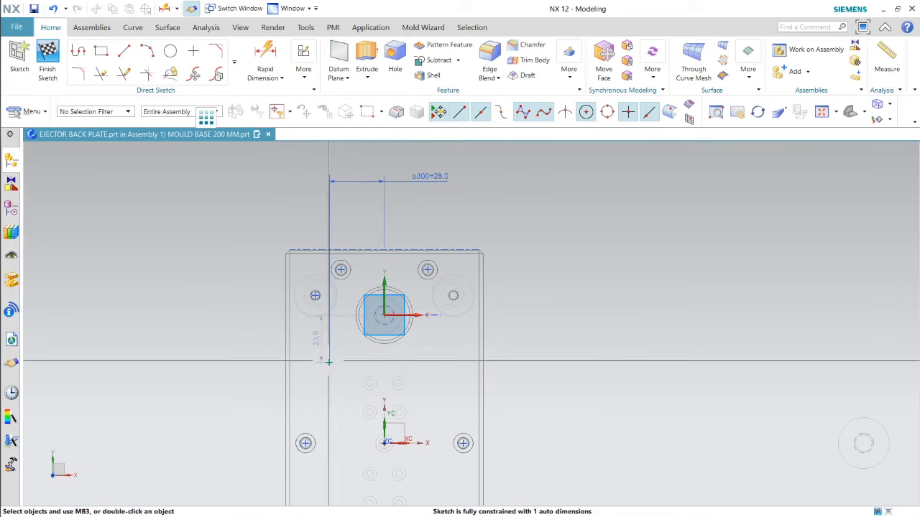
# Step: Dimension the point vertically at 40 mm from the midpoint of the plate's left edge and finish the sketch
pyautogui.press('d')
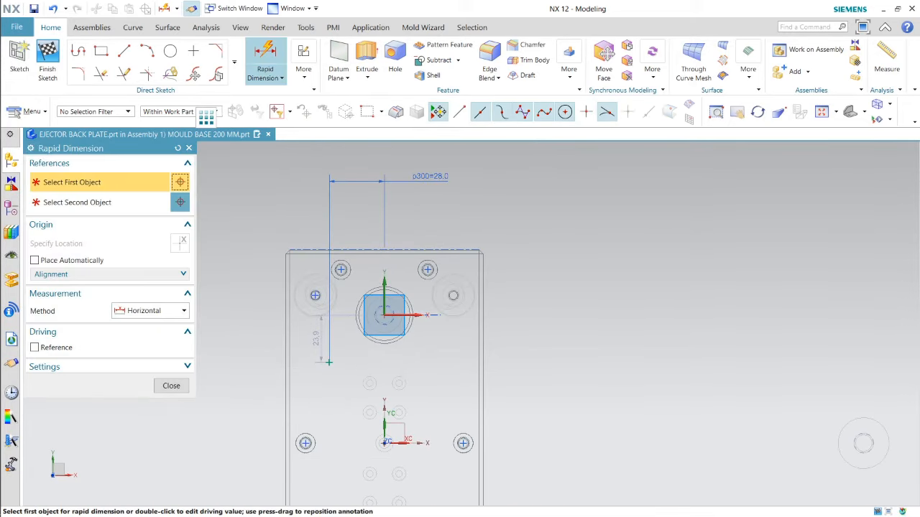
pyautogui.click(329, 356)
pyautogui.scroll(-3, 440, 197)
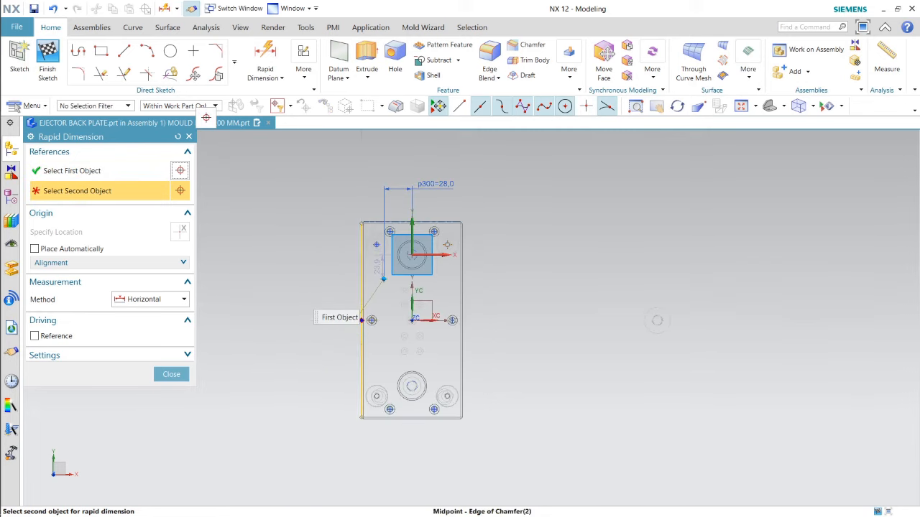
pyautogui.click(362, 320)
pyautogui.click(151, 299)
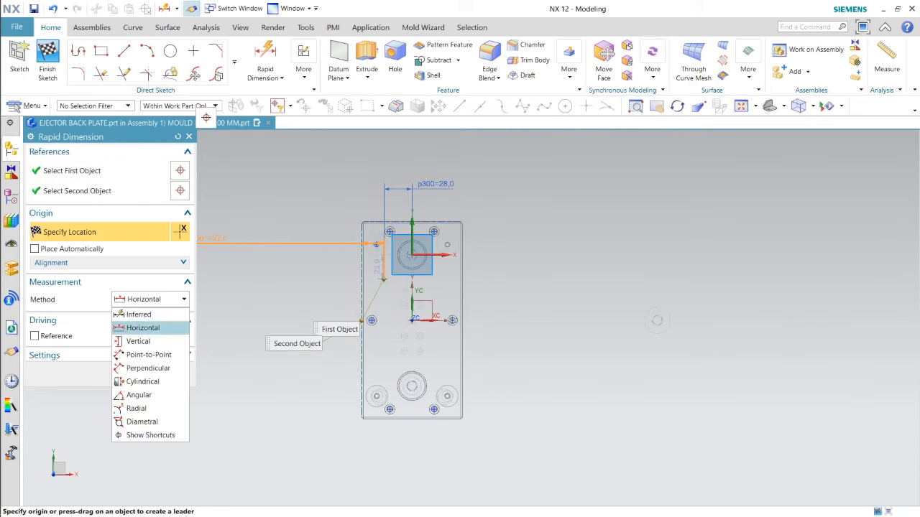
pyautogui.click(138, 341)
pyautogui.click(315, 298)
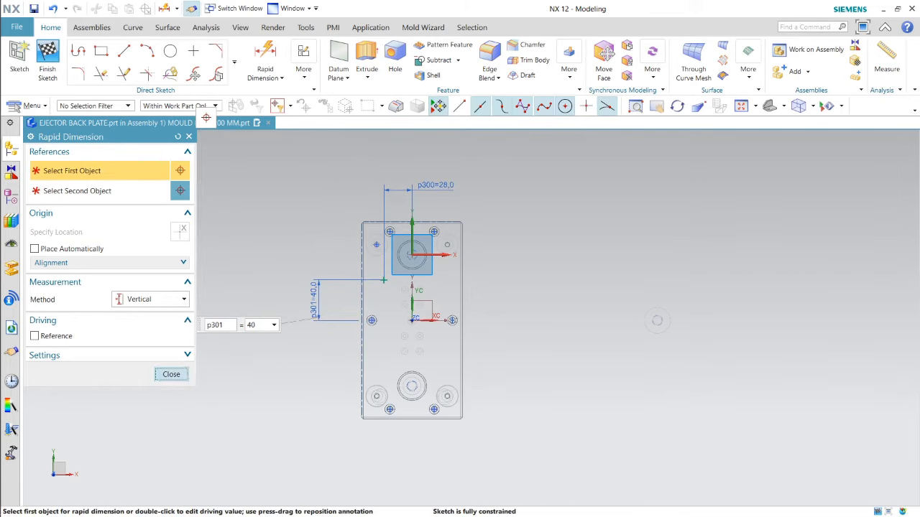
pyautogui.click(171, 375)
pyautogui.click(48, 61)
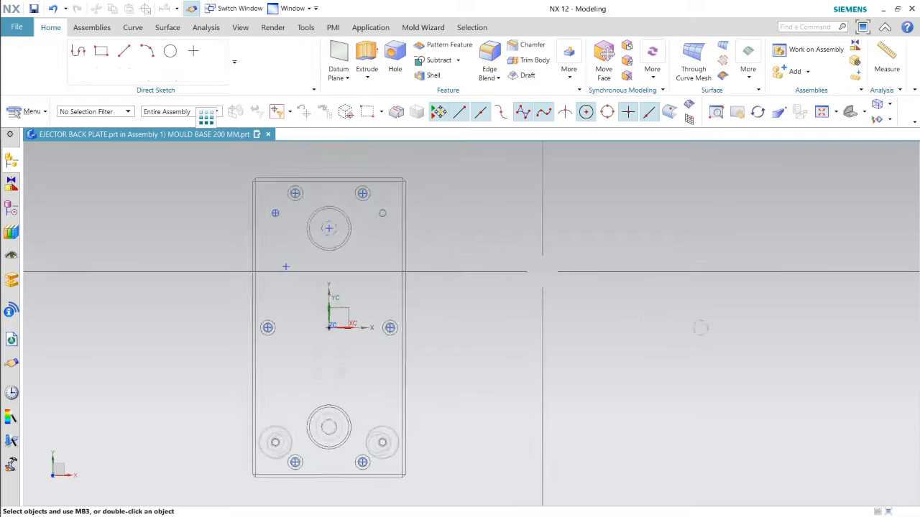
# Step: Return the rendering style to Shaded with Edges and look closely at the support pillar
pyautogui.scroll(-5, 544, 271)
pyautogui.scroll(3, 517, 316)
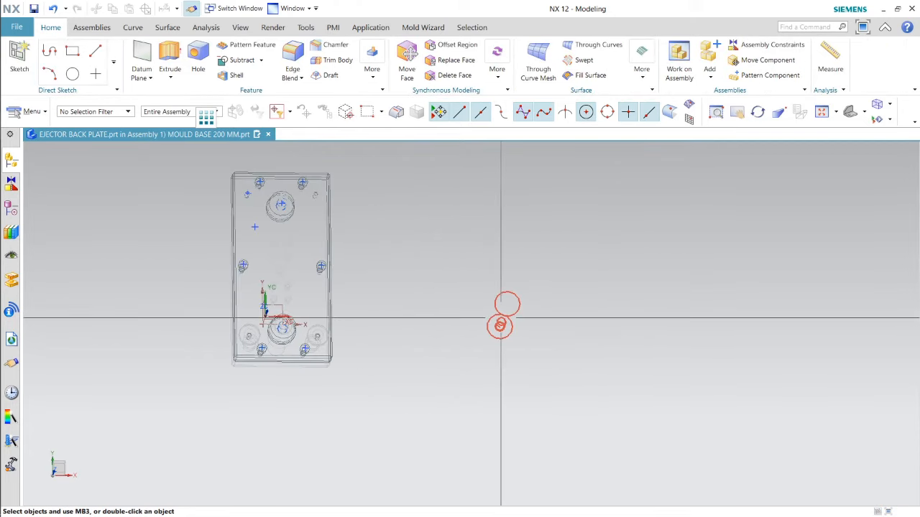
pyautogui.rightClick(519, 319)
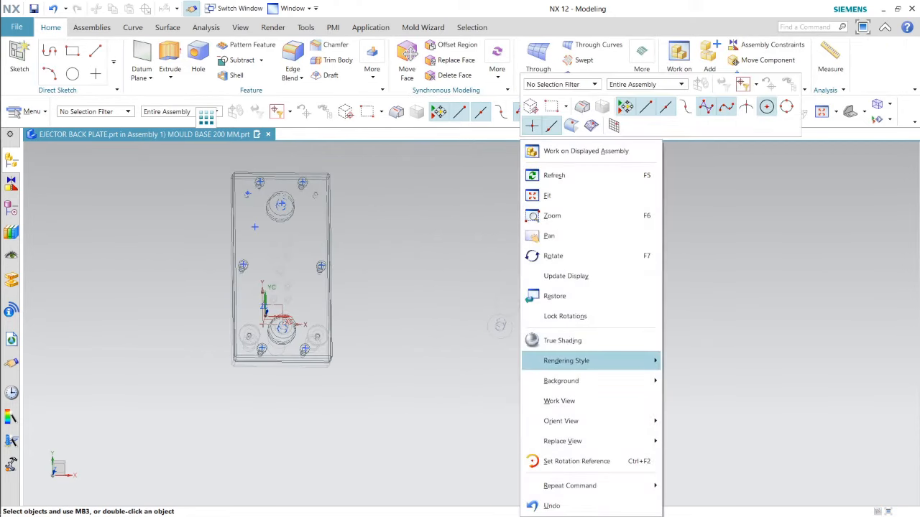
pyautogui.moveTo(578, 361)
pyautogui.click(707, 363)
pyautogui.scroll(2, 512, 316)
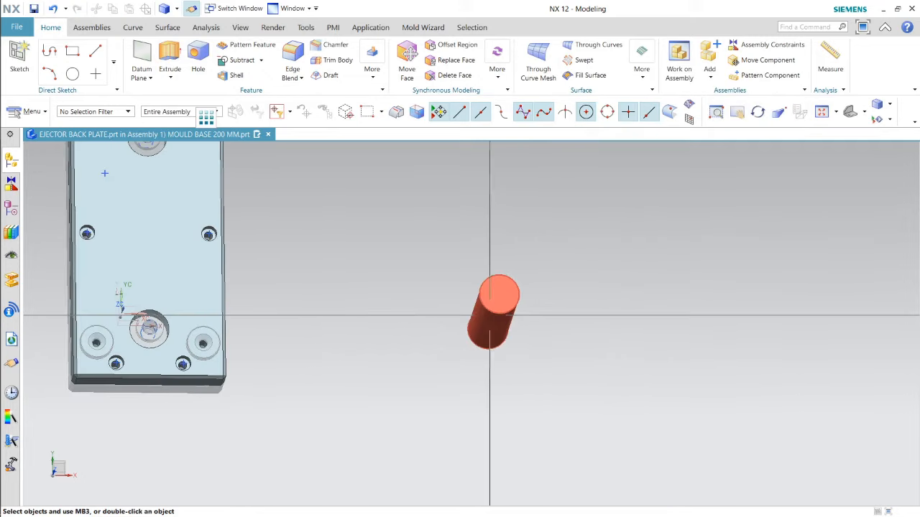
pyautogui.doubleClick(490, 314)
pyautogui.scroll(-3, 539, 345)
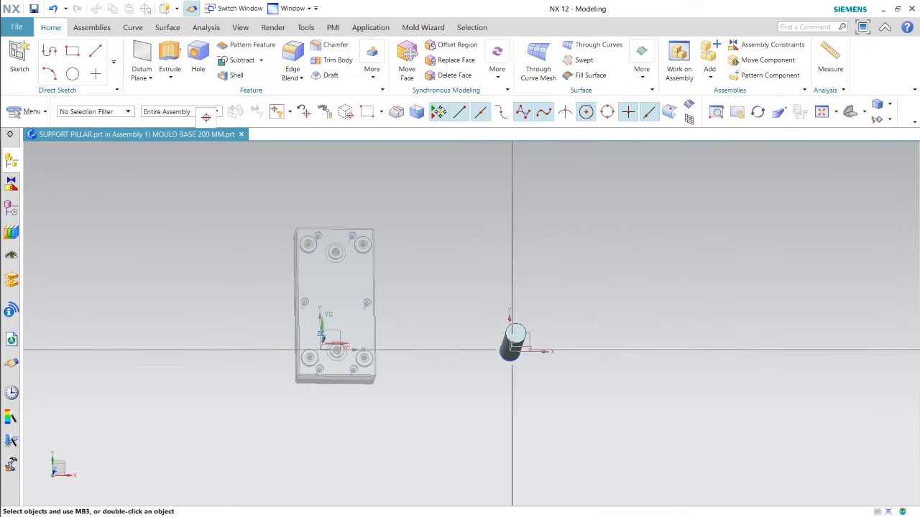
pyautogui.doubleClick(499, 359)
pyautogui.scroll(3, 513, 349)
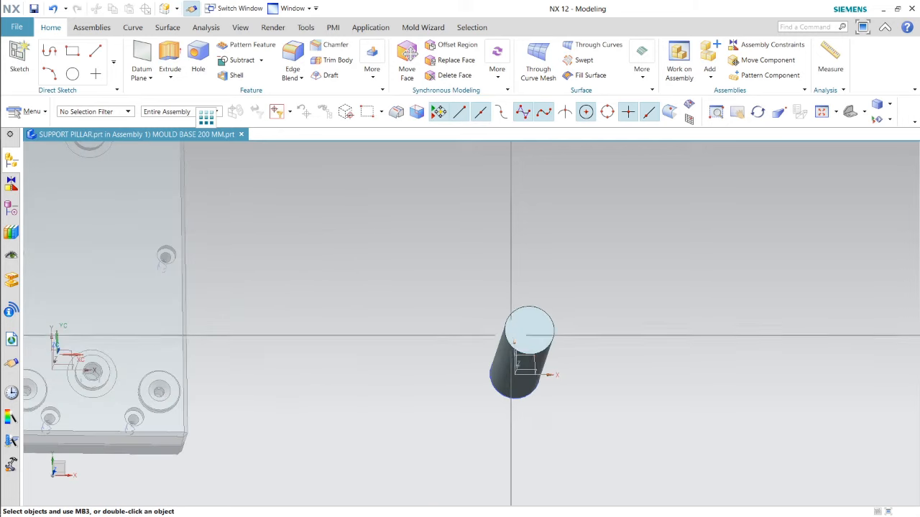
pyautogui.click(510, 332)
pyautogui.rightClick(511, 331)
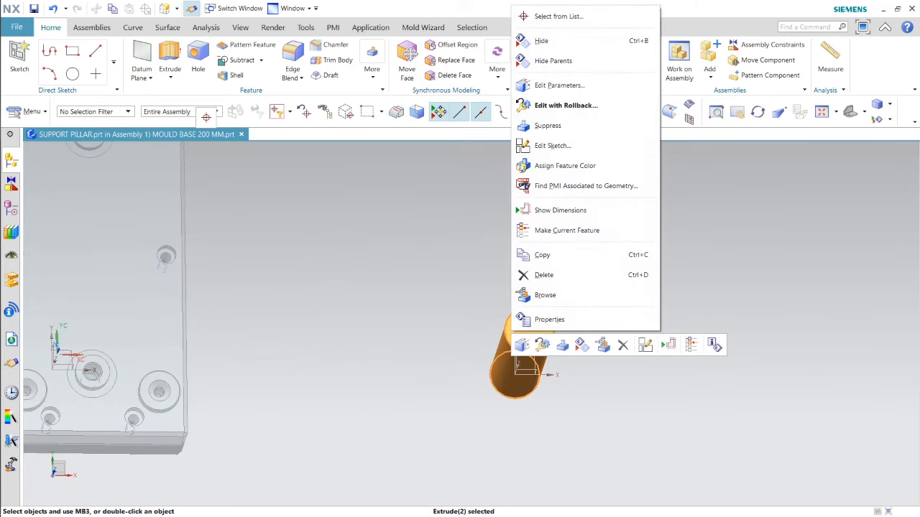
pyautogui.press('Escape')
pyautogui.press('Escape')
# Step: Turn the support pillar component upside down by rotating it half a turn about the YC axis with Dynamic motion
pyautogui.moveTo(2, 126)
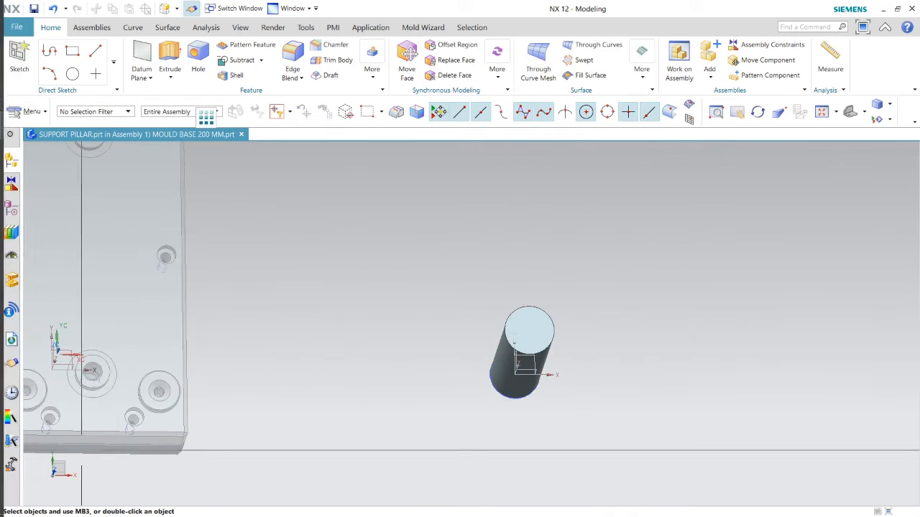
pyautogui.moveTo(8, 314)
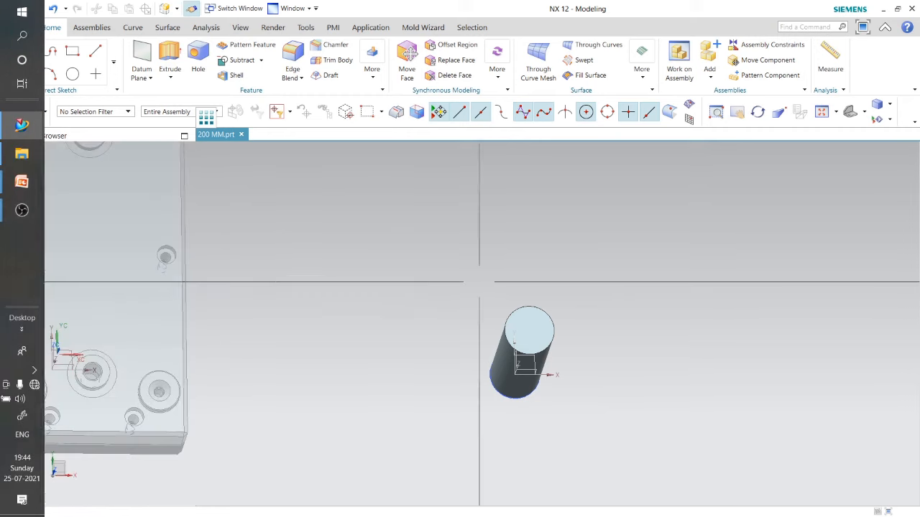
pyautogui.moveTo(11, 160)
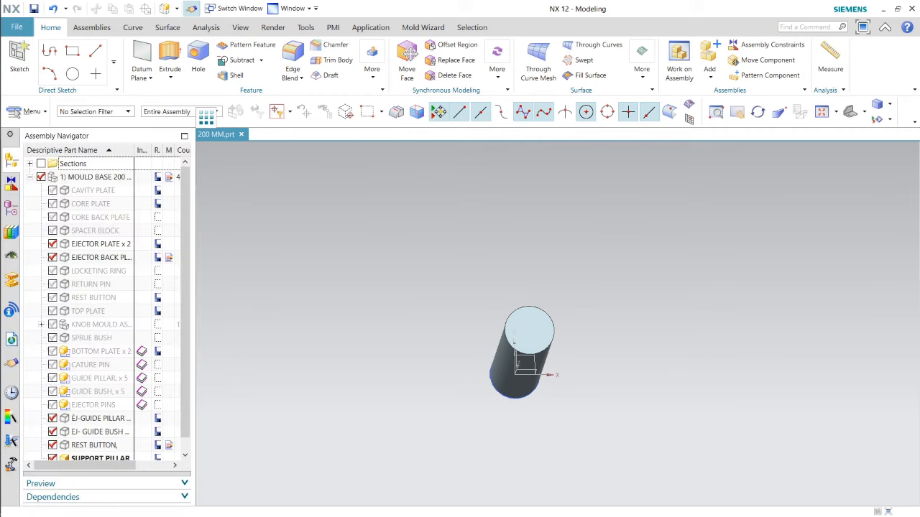
pyautogui.scroll(-1, 101, 404)
pyautogui.rightClick(117, 446)
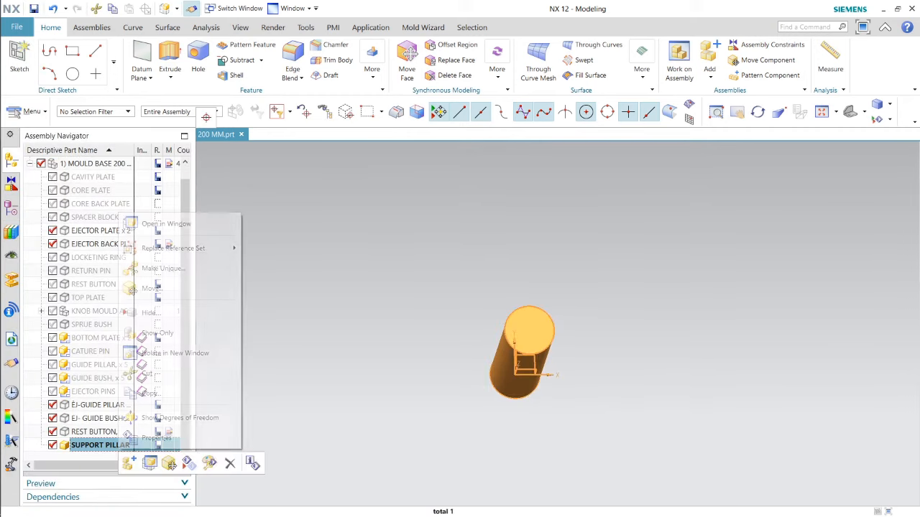
pyautogui.click(152, 288)
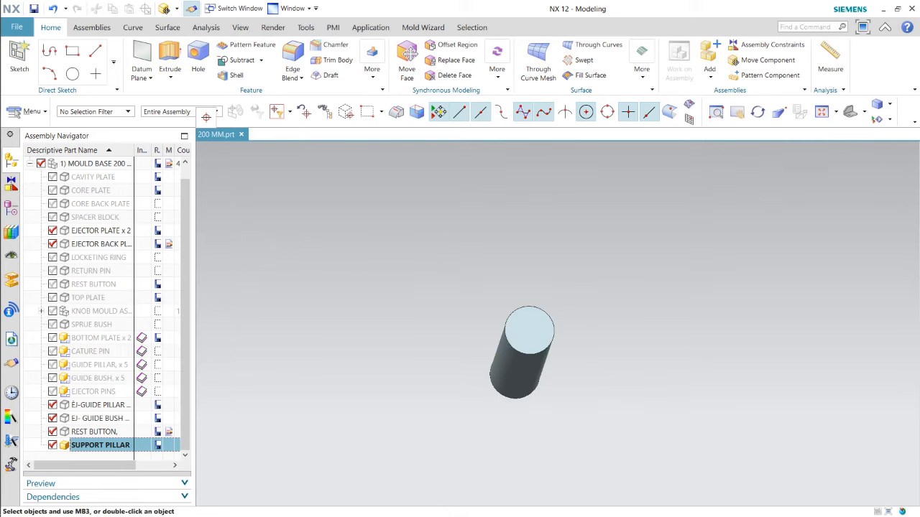
pyautogui.click(149, 222)
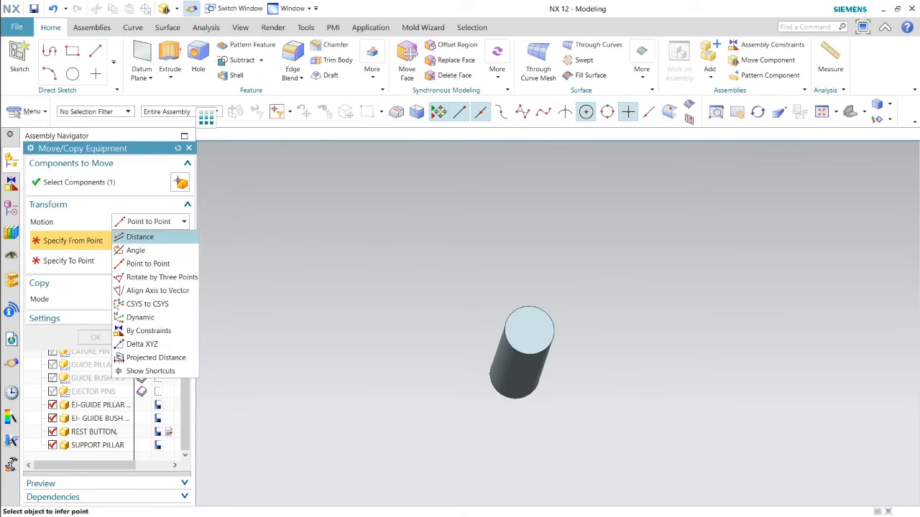
pyautogui.click(140, 317)
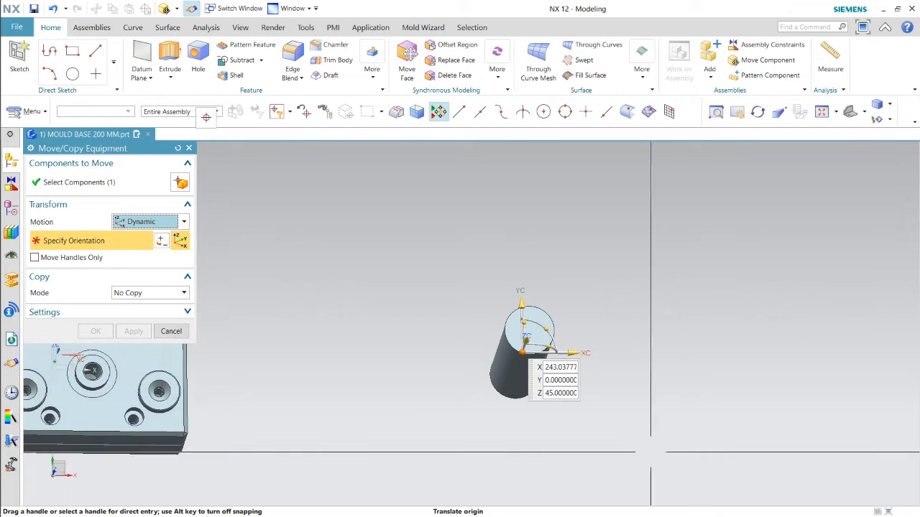
pyautogui.moveTo(652, 347); pyautogui.dragTo(660, 232, button='middle')
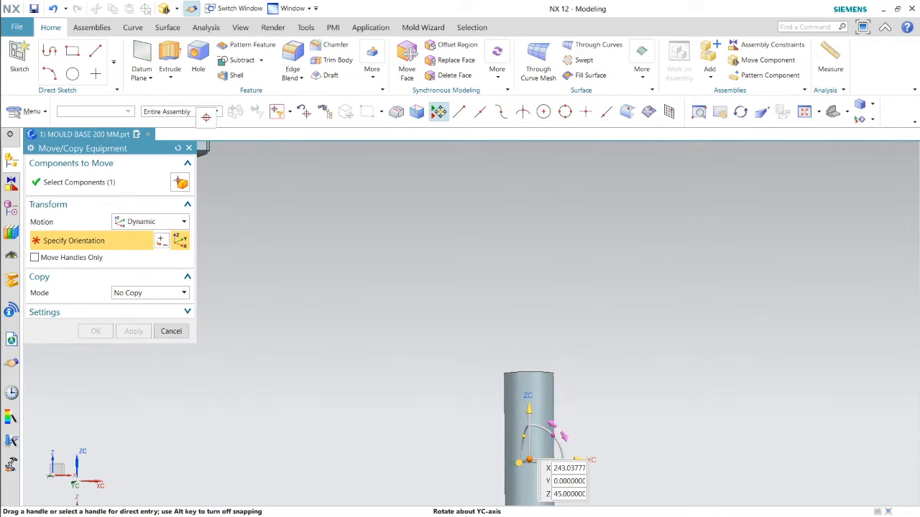
pyautogui.moveTo(554, 436); pyautogui.dragTo(486, 487)
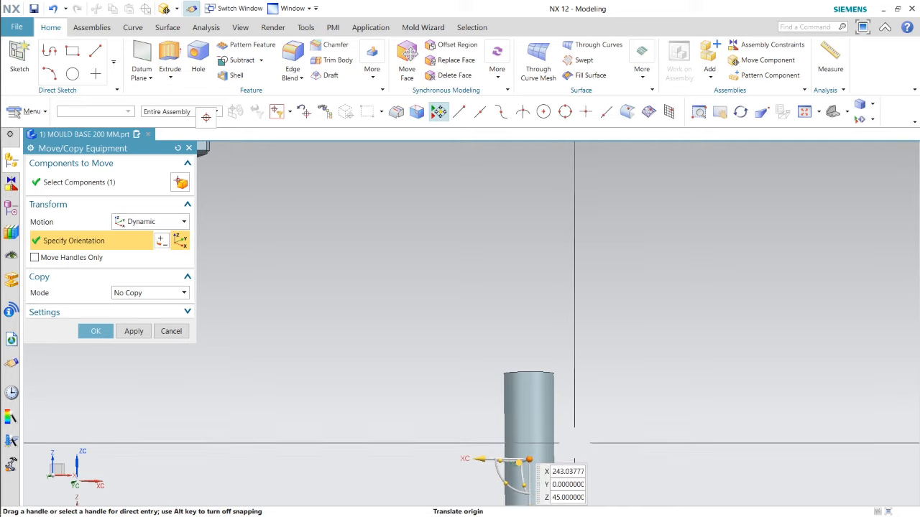
pyautogui.click(95, 331)
# Step: Make the ejector back plate the work part
pyautogui.scroll(-4, 575, 332)
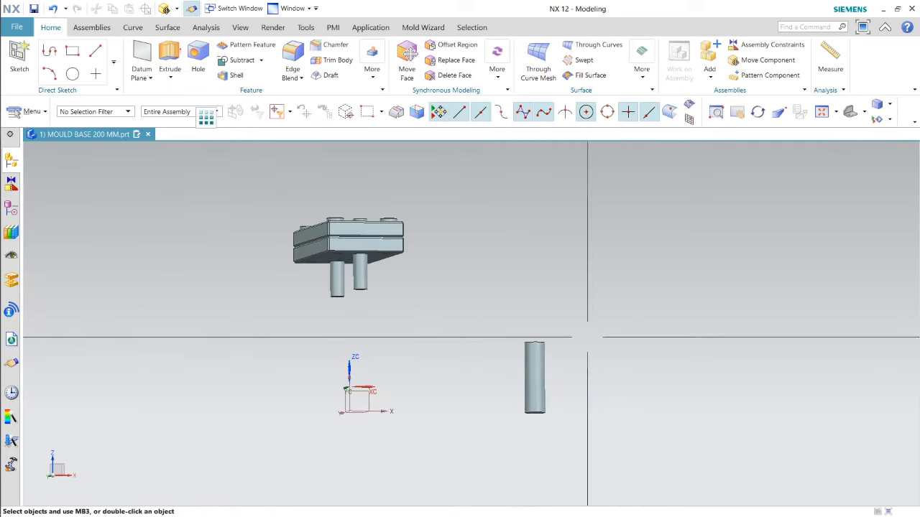
pyautogui.moveTo(588, 336); pyautogui.dragTo(611, 424, button='middle')
pyautogui.scroll(2, 437, 320)
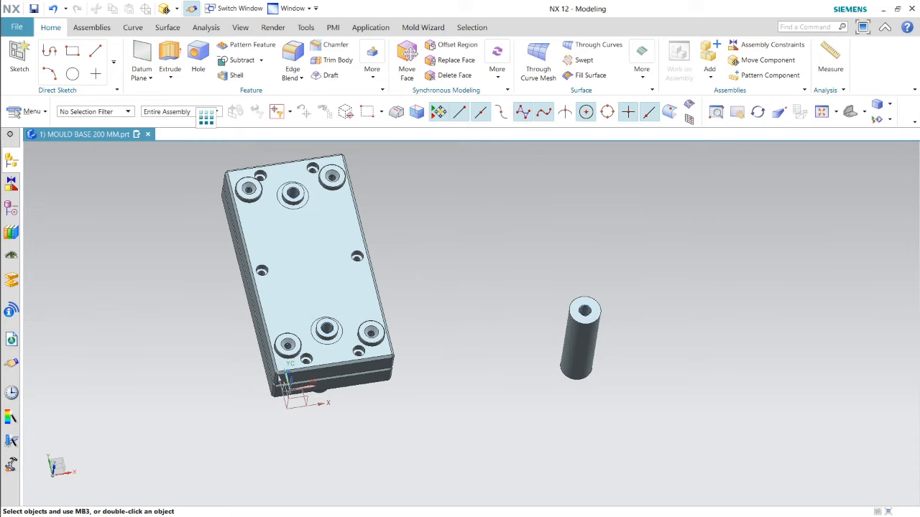
pyautogui.click(11, 160)
pyautogui.click(98, 445)
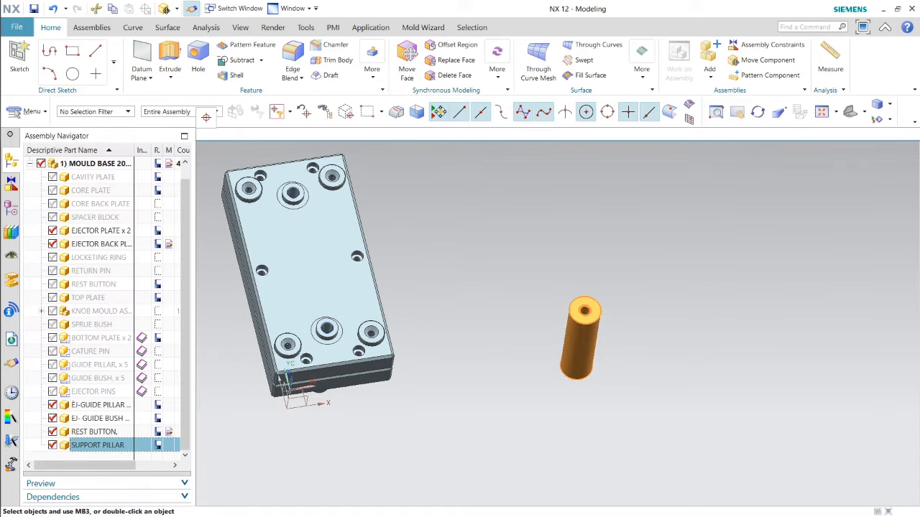
pyautogui.press('Escape')
pyautogui.click(105, 244)
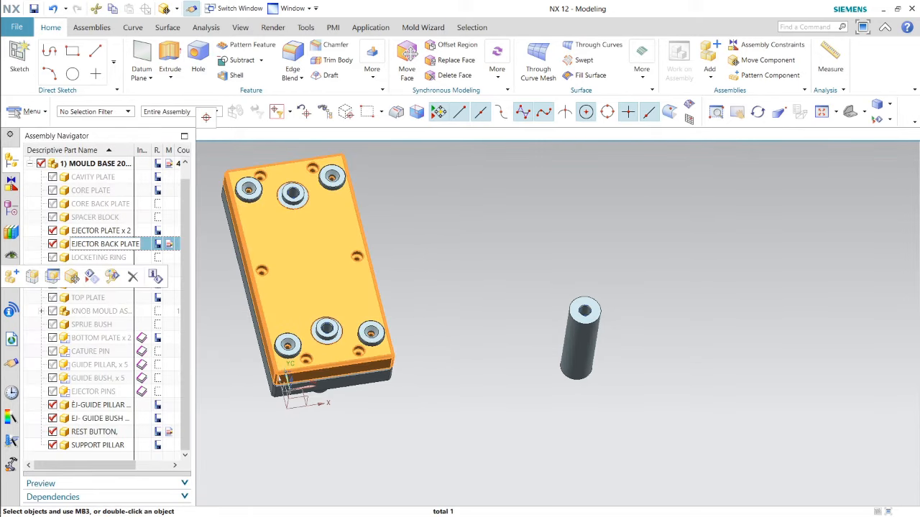
pyautogui.press('Escape')
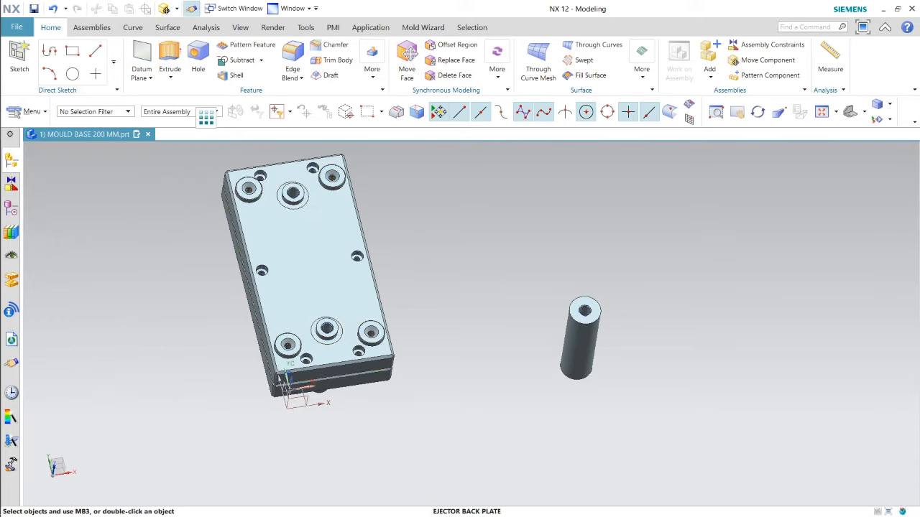
pyautogui.doubleClick(339, 239)
pyautogui.scroll(3, 270, 216)
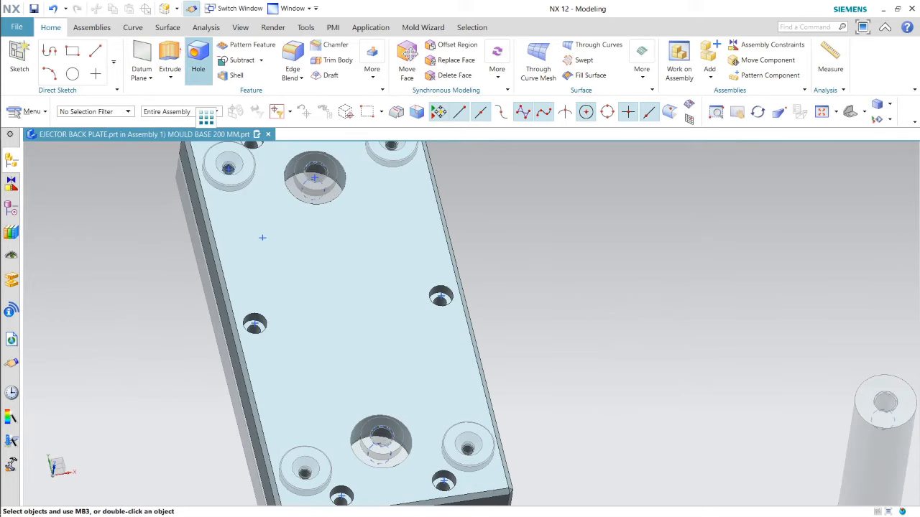
# Step: Create an M5 x 0.8 threaded hole, 10 mm deep with 7.5 mm thread depth, at the sketch point on the ejector back plate
pyautogui.click(199, 60)
pyautogui.scroll(-1, 690, 320)
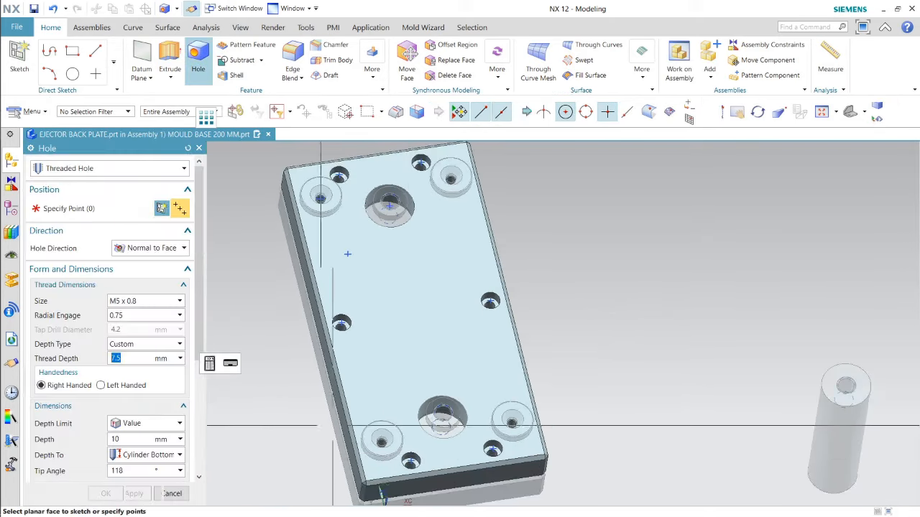
pyautogui.click(347, 254)
pyautogui.click(105, 493)
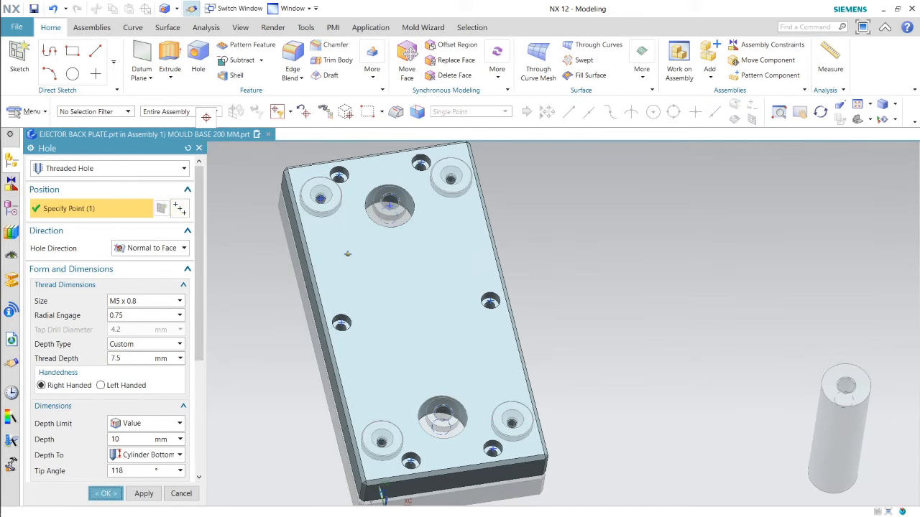
pyautogui.scroll(-2, 331, 257)
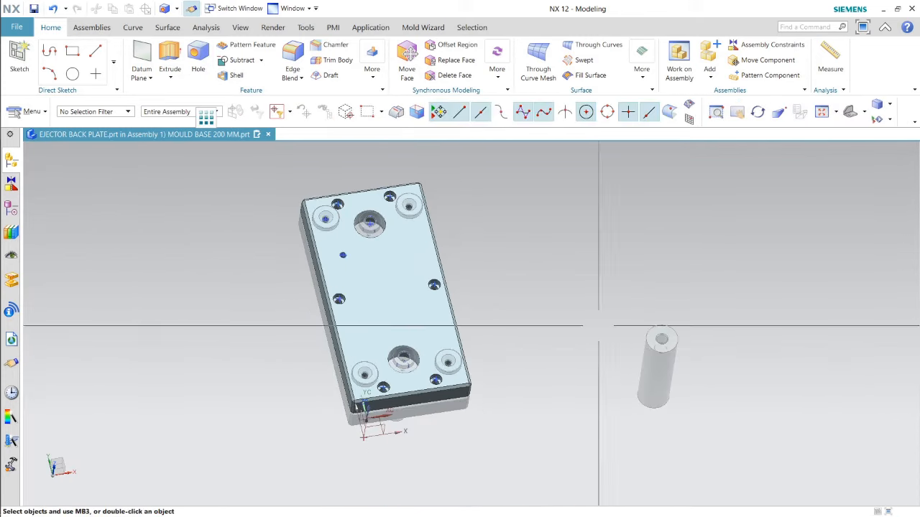
# Step: Move the support pillar point to point, from its upper hole's centre to the new threaded hole's centre on the ejector back plate
pyautogui.rightClick(668, 372)
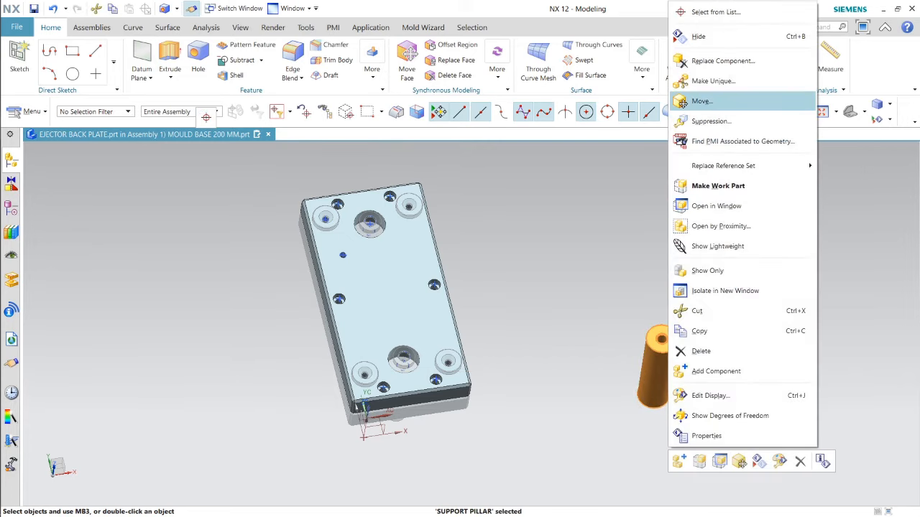
pyautogui.click(701, 101)
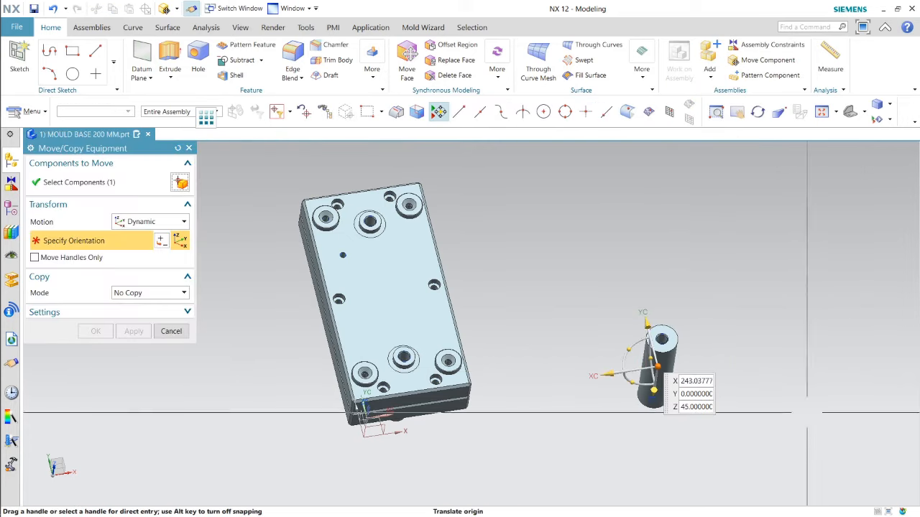
pyautogui.scroll(1, 661, 313)
pyautogui.click(153, 222)
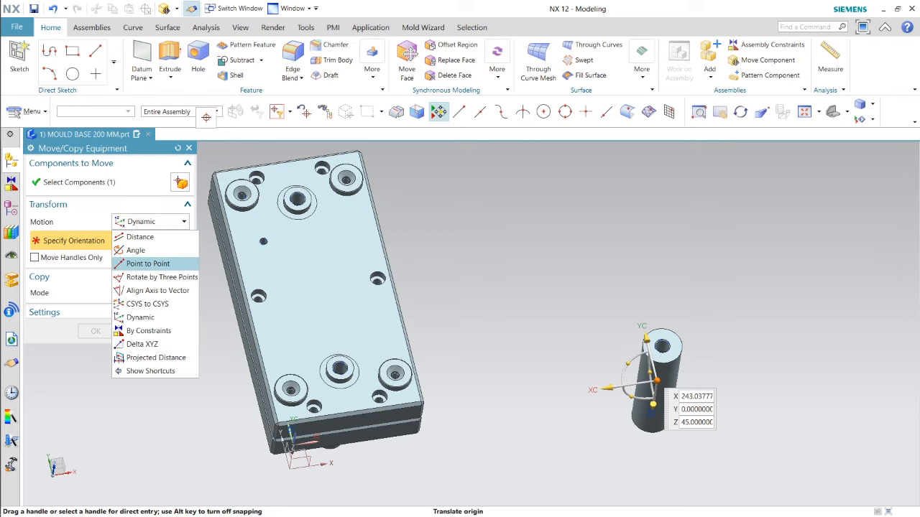
pyautogui.click(147, 264)
pyautogui.click(180, 182)
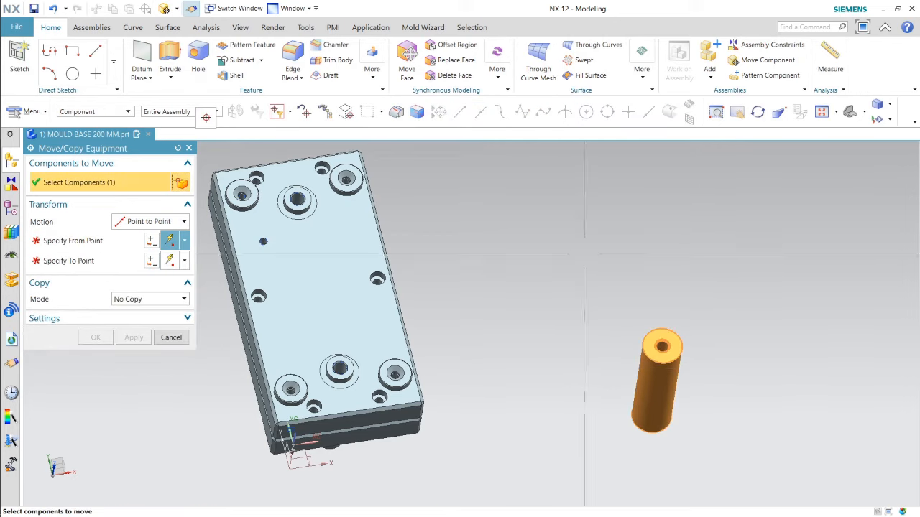
pyautogui.middleClick(694, 339)
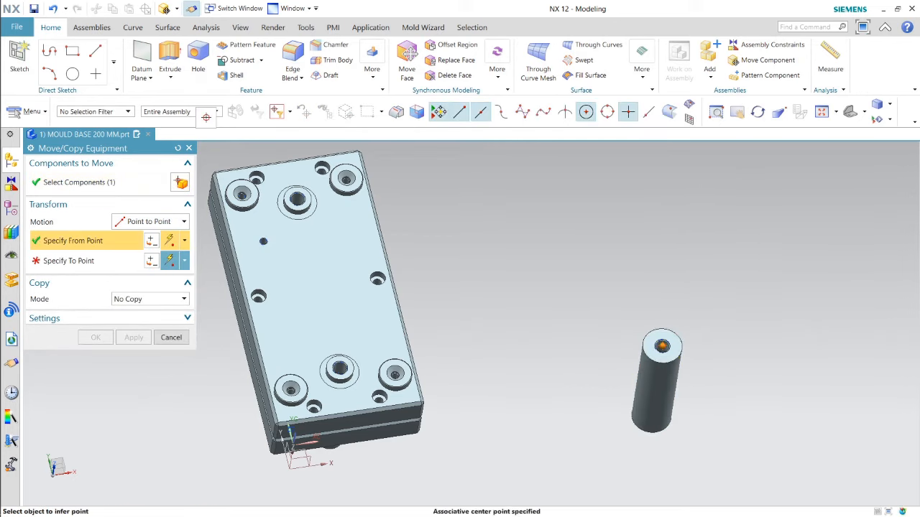
pyautogui.scroll(4, 265, 239)
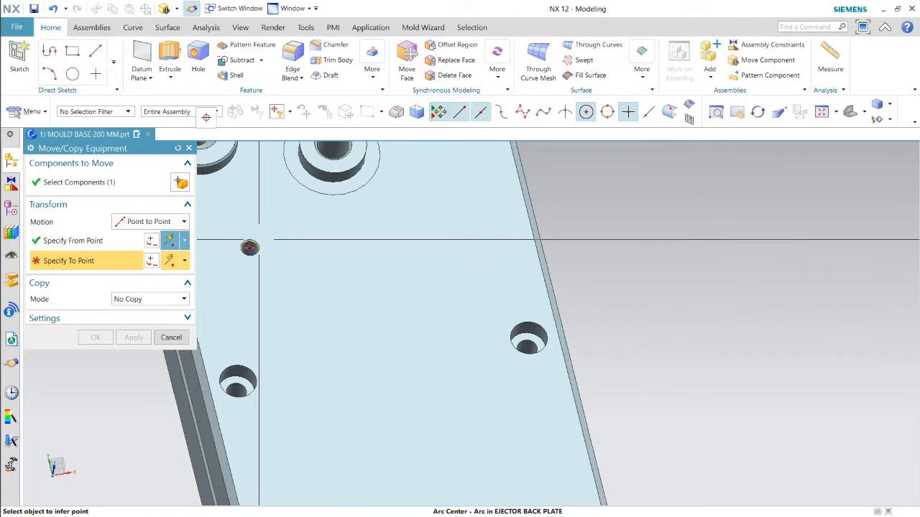
pyautogui.scroll(4, 250, 248)
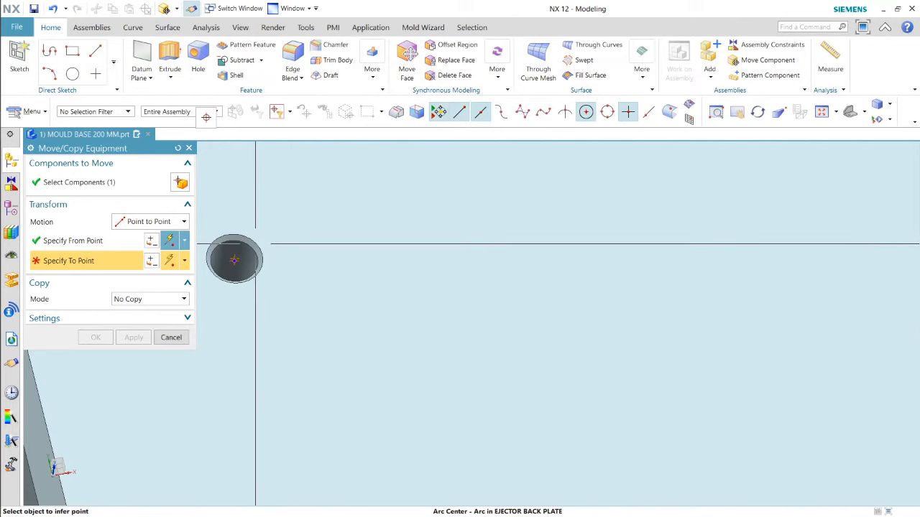
pyautogui.click(234, 259)
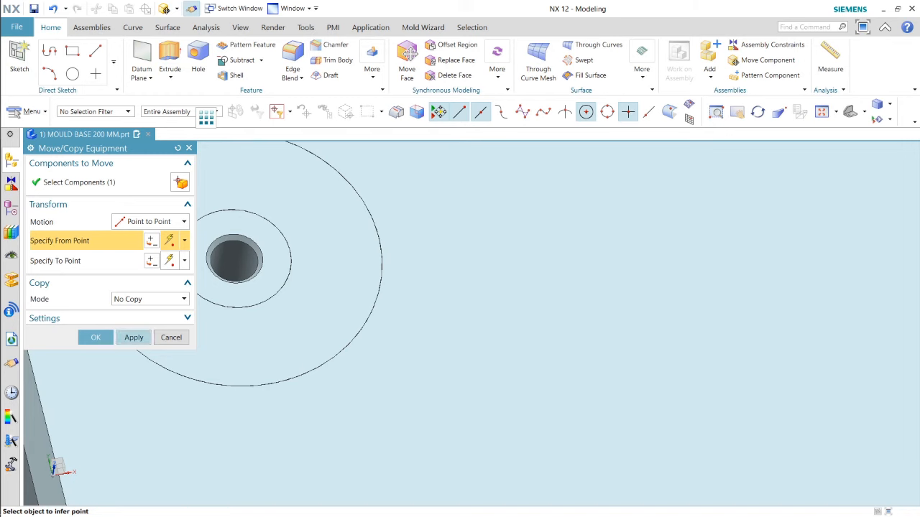
pyautogui.click(96, 337)
pyautogui.scroll(-9, 316, 250)
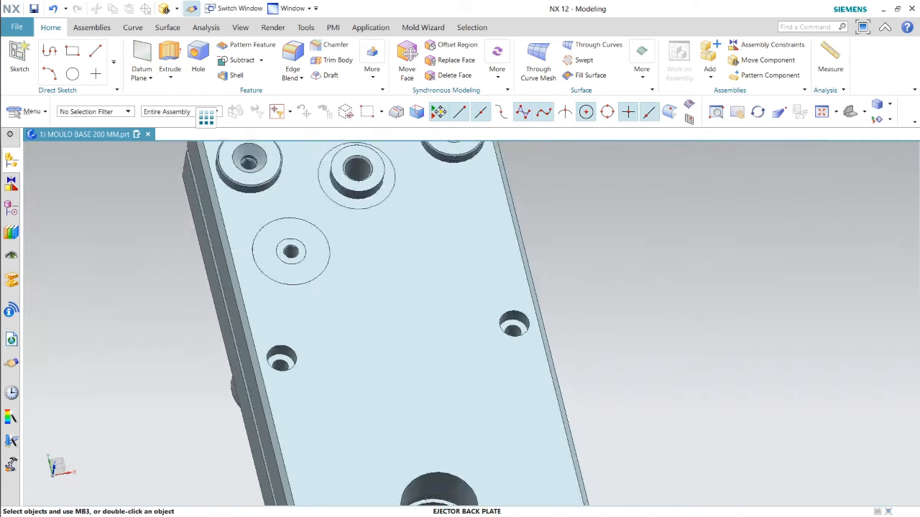
# Step: Move the support pillar -5 mm along its ZC axis with Dynamic motion, without copying it
pyautogui.moveTo(394, 267); pyautogui.dragTo(396, 188, button='middle')
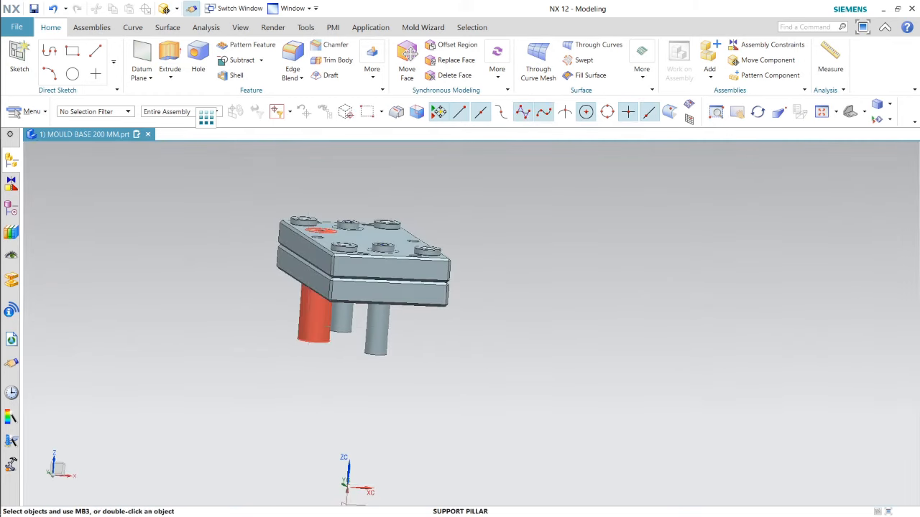
pyautogui.rightClick(307, 327)
pyautogui.click(323, 101)
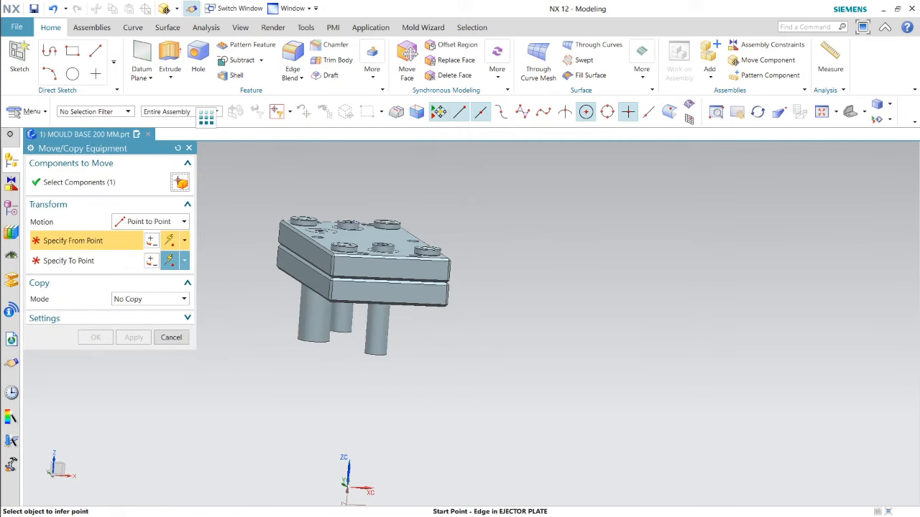
pyautogui.click(176, 222)
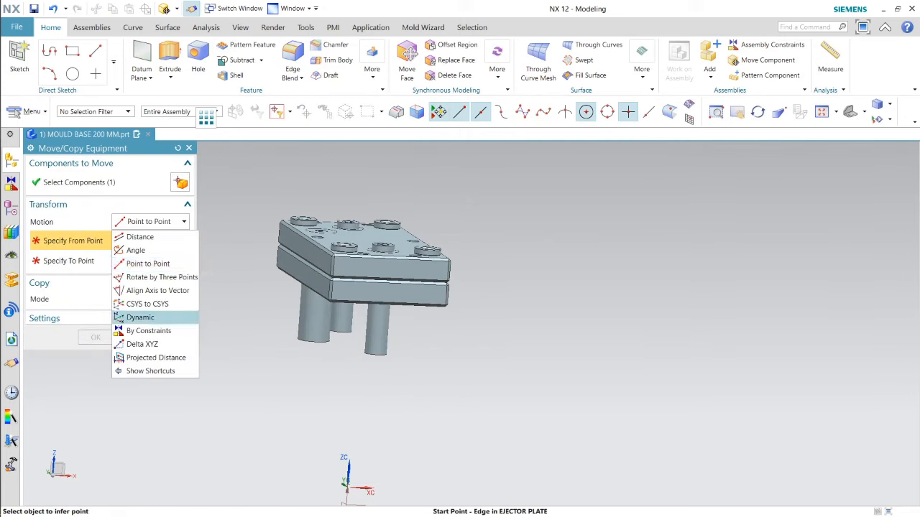
pyautogui.click(140, 317)
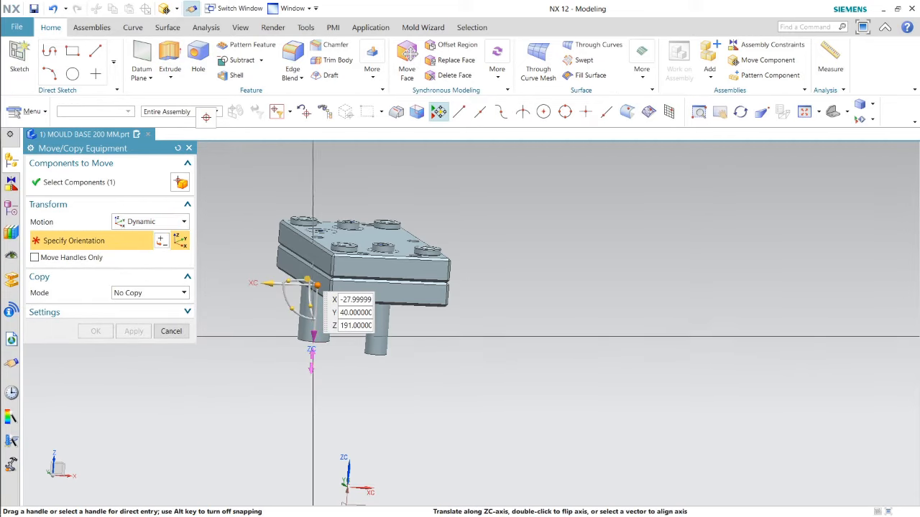
pyautogui.moveTo(311, 368); pyautogui.dragTo(321, 328)
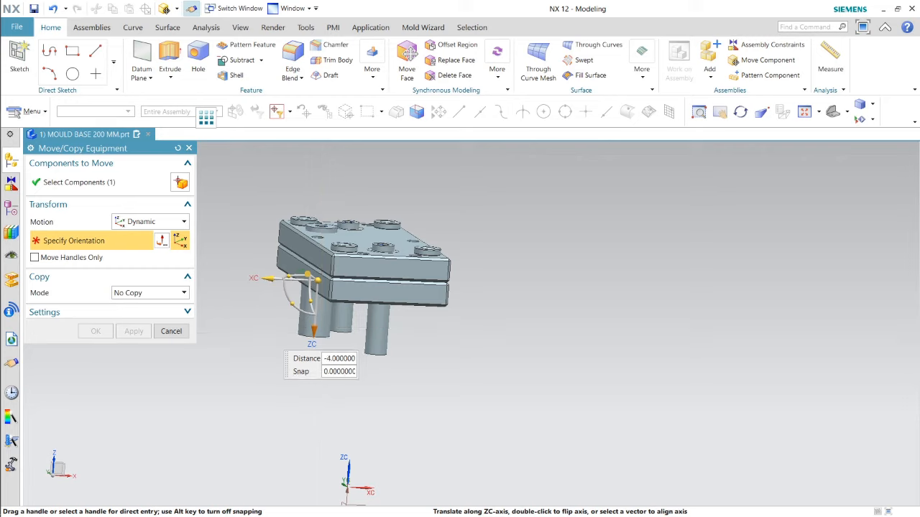
pyautogui.moveTo(322, 325); pyautogui.dragTo(321, 326)
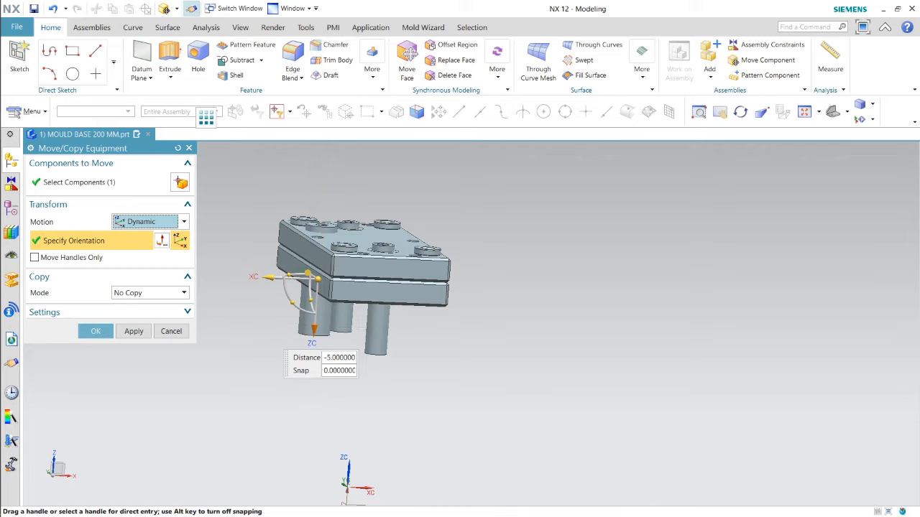
pyautogui.click(97, 332)
# Step: Make the ejector back plate the work part and subtract the support pillar from it, keeping the tool body
pyautogui.moveTo(324, 216); pyautogui.dragTo(372, 294, button='middle')
pyautogui.scroll(2, 372, 294)
pyautogui.doubleClick(392, 289)
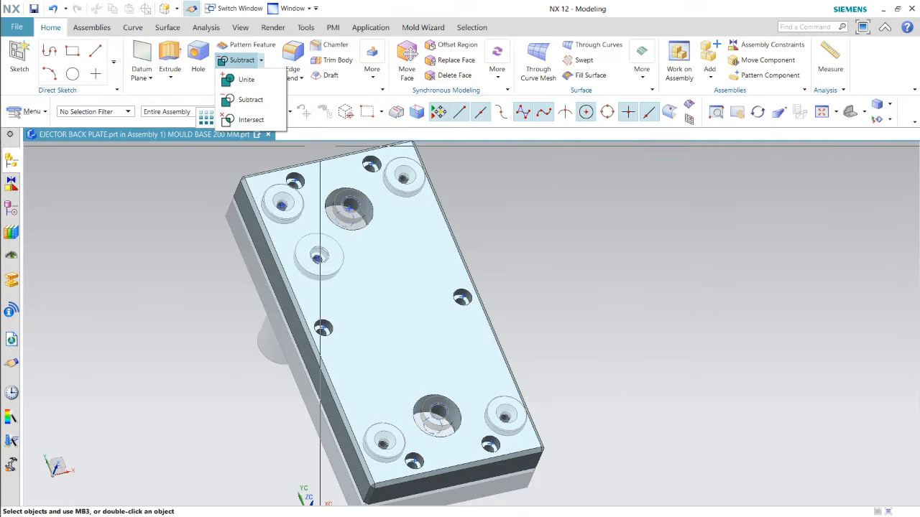
pyautogui.click(250, 99)
pyautogui.click(502, 430)
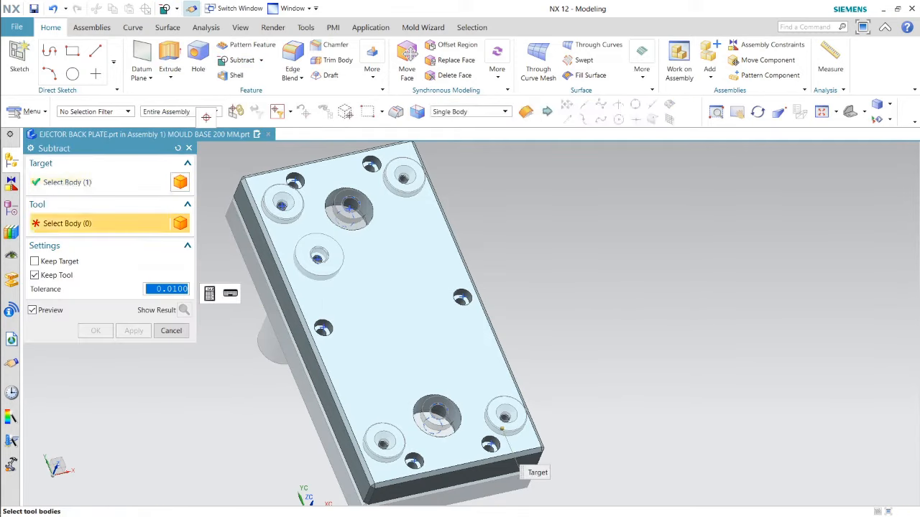
pyautogui.click(317, 268)
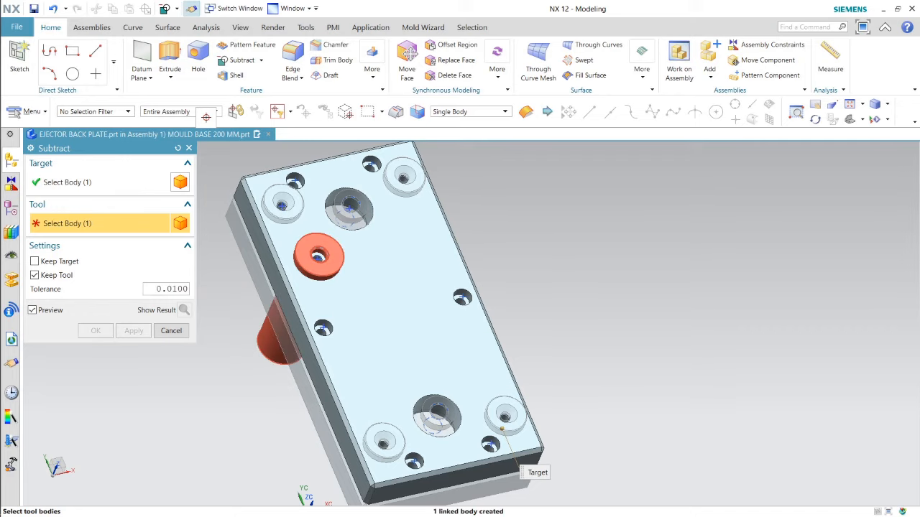
pyautogui.click(134, 330)
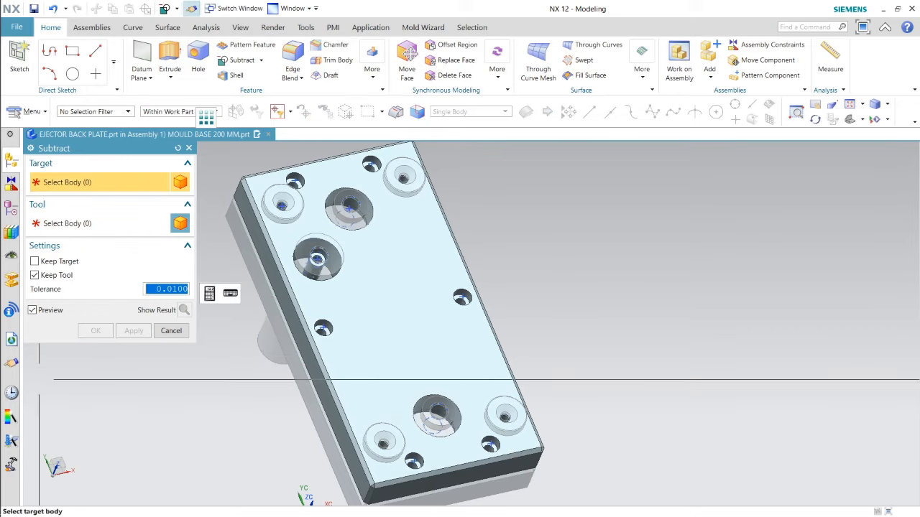
pyautogui.moveTo(380, 312); pyautogui.dragTo(375, 268, button='middle')
pyautogui.press('Escape')
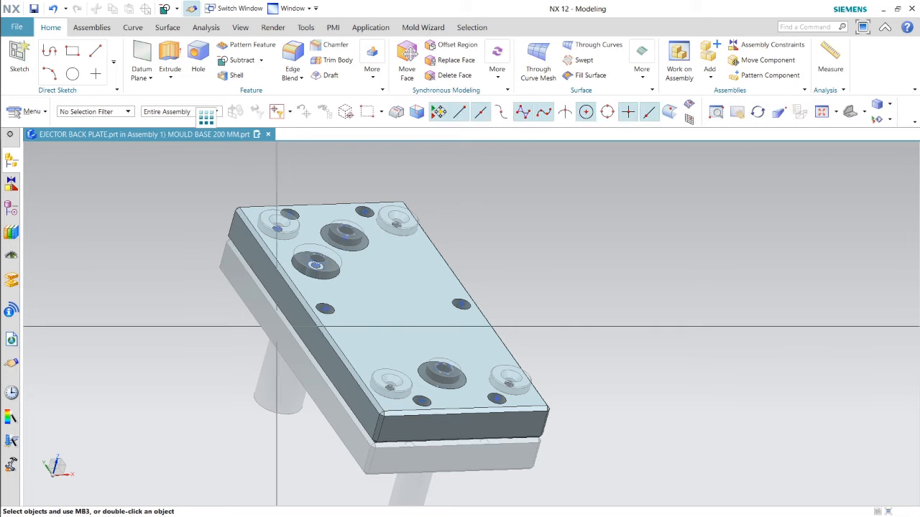
# Step: Make the ejector plate the work part and subtract the support pillar from it, keeping the tool body
pyautogui.doubleClick(276, 327)
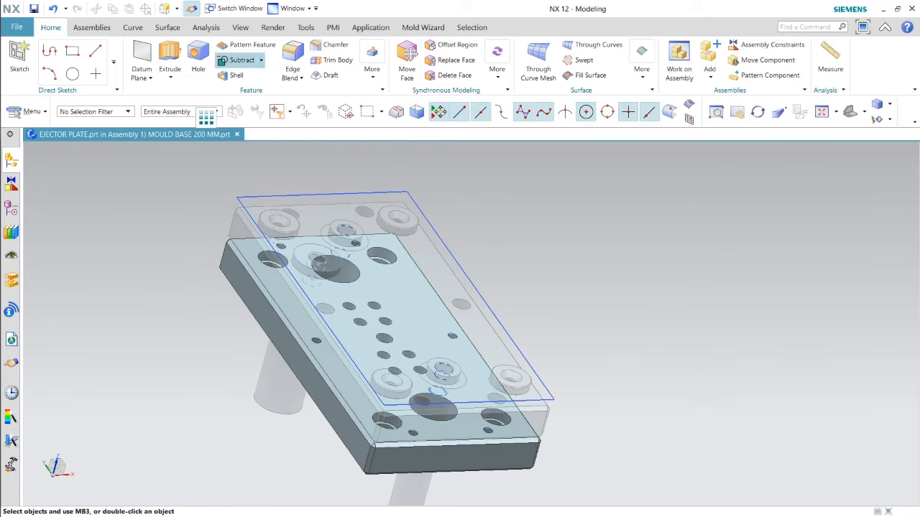
pyautogui.click(237, 60)
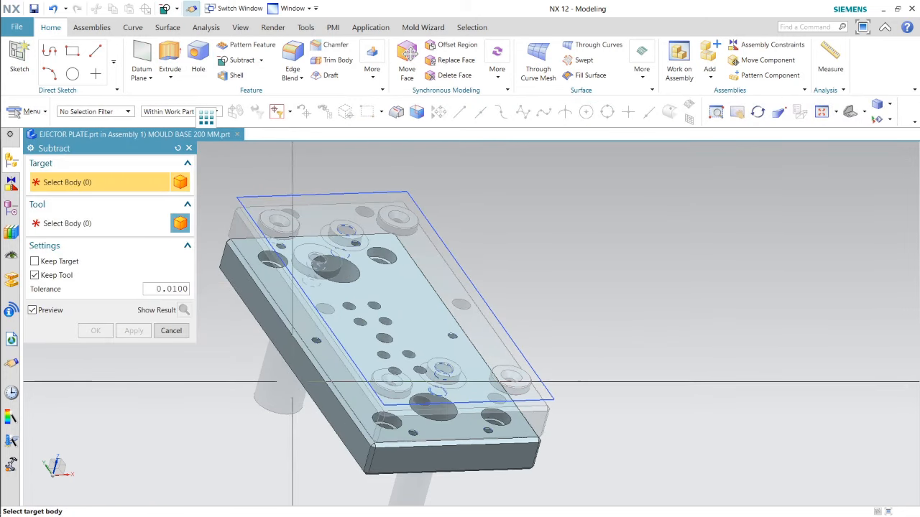
pyautogui.click(314, 365)
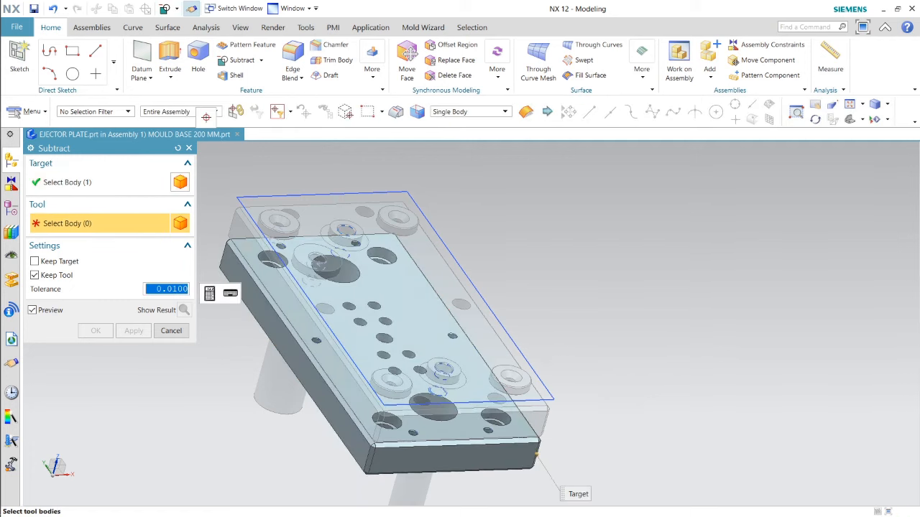
pyautogui.click(284, 381)
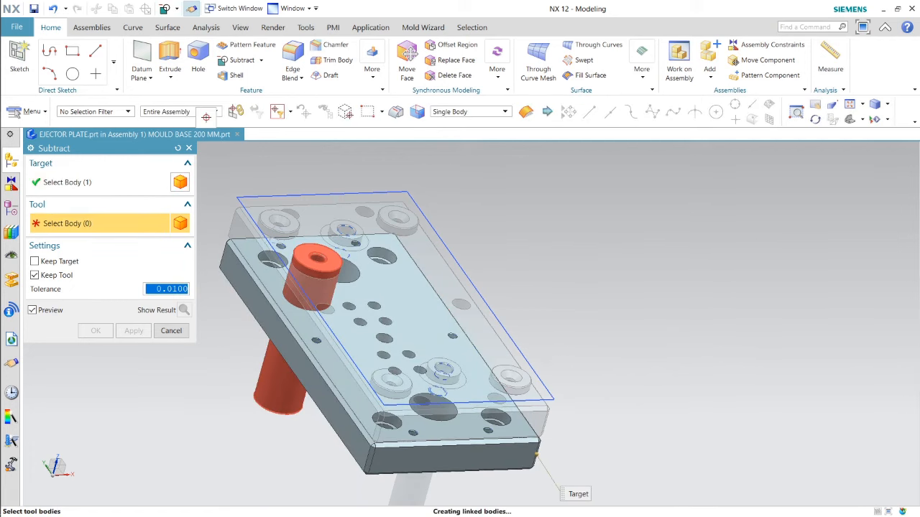
pyautogui.moveTo(519, 253); pyautogui.dragTo(522, 339, button='middle')
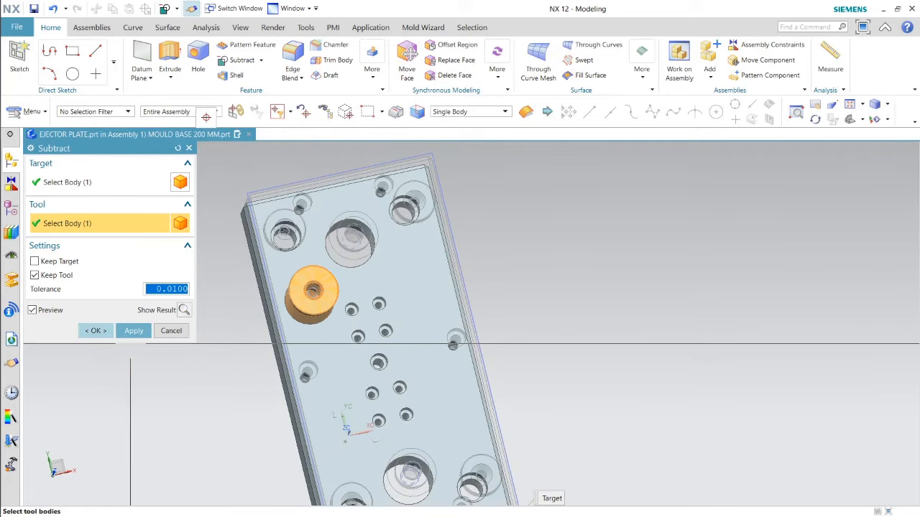
pyautogui.click(96, 330)
pyautogui.scroll(4, 322, 289)
pyautogui.scroll(-3, 312, 312)
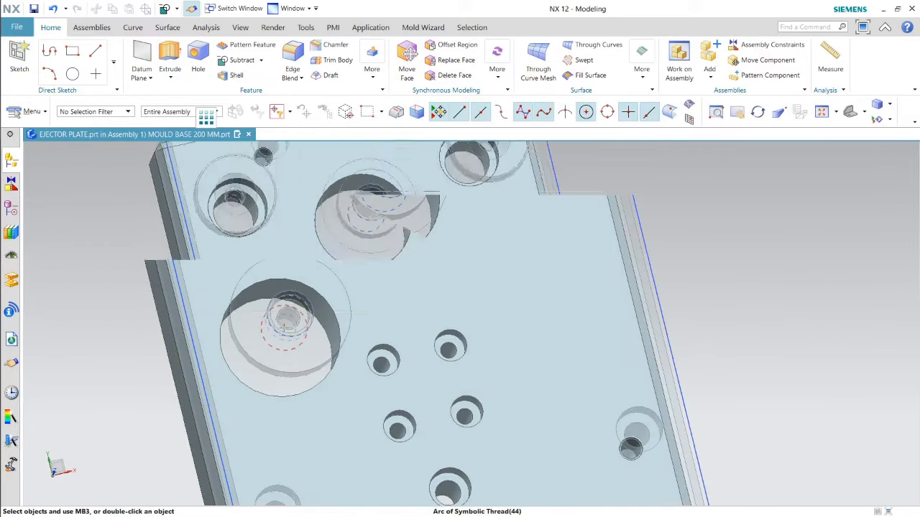
# Step: In the ejector back plate part, delete the leftover solid body inside the support pillar's pocket
pyautogui.moveTo(518, 228); pyautogui.dragTo(557, 162, button='middle')
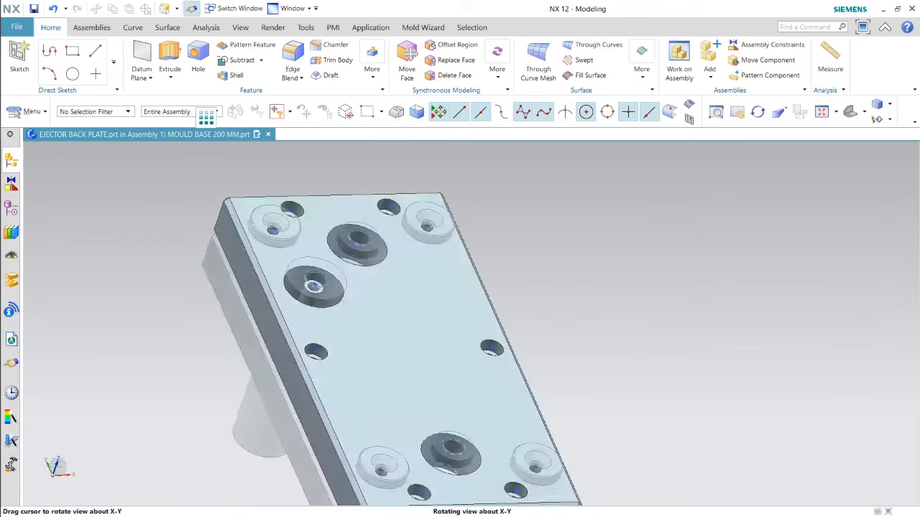
pyautogui.moveTo(424, 431); pyautogui.dragTo(435, 461, button='middle')
pyautogui.click(371, 65)
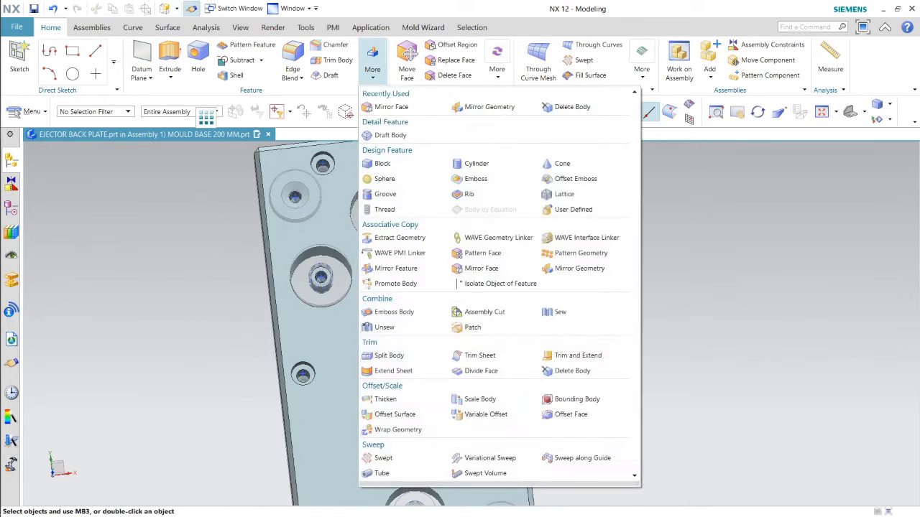
pyautogui.click(572, 107)
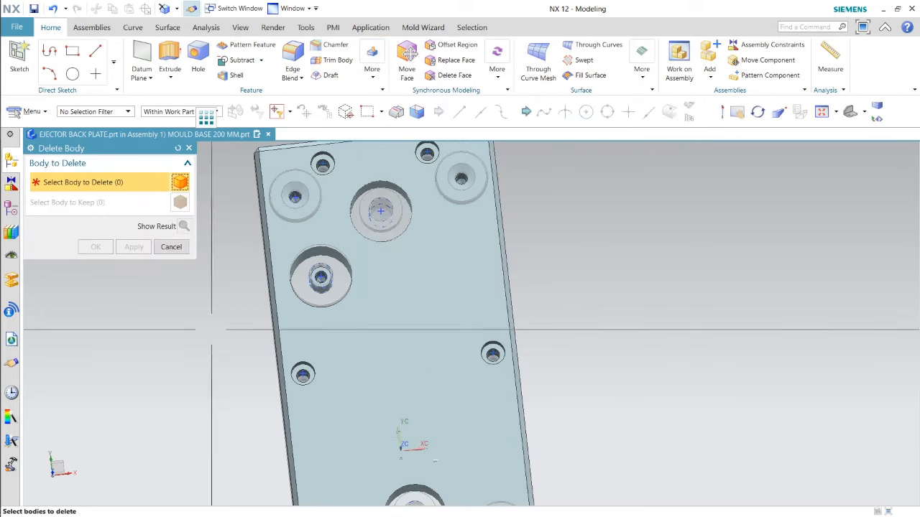
pyautogui.scroll(2, 413, 257)
pyautogui.click(278, 287)
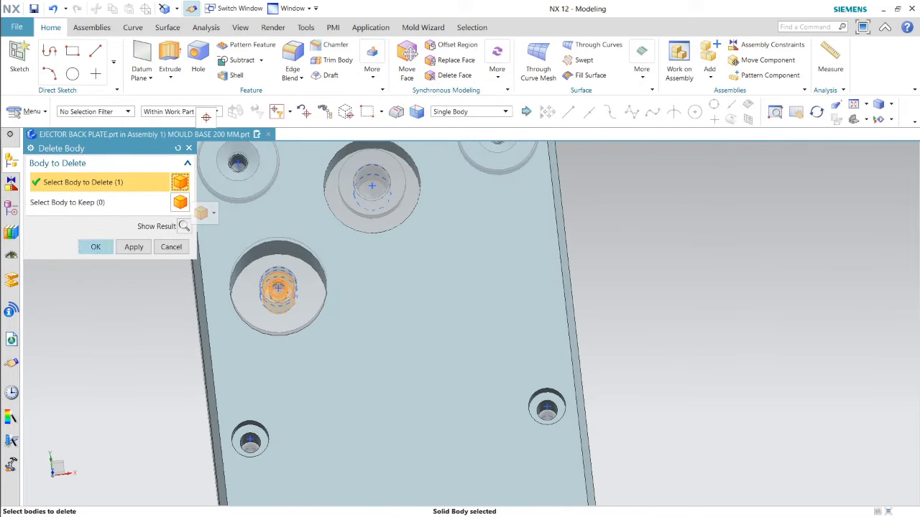
pyautogui.middleClick(278, 287)
# Step: Make the support pillar the work part of the assembly
pyautogui.scroll(-3, 371, 270)
pyautogui.moveTo(374, 273); pyautogui.dragTo(401, 230, button='middle')
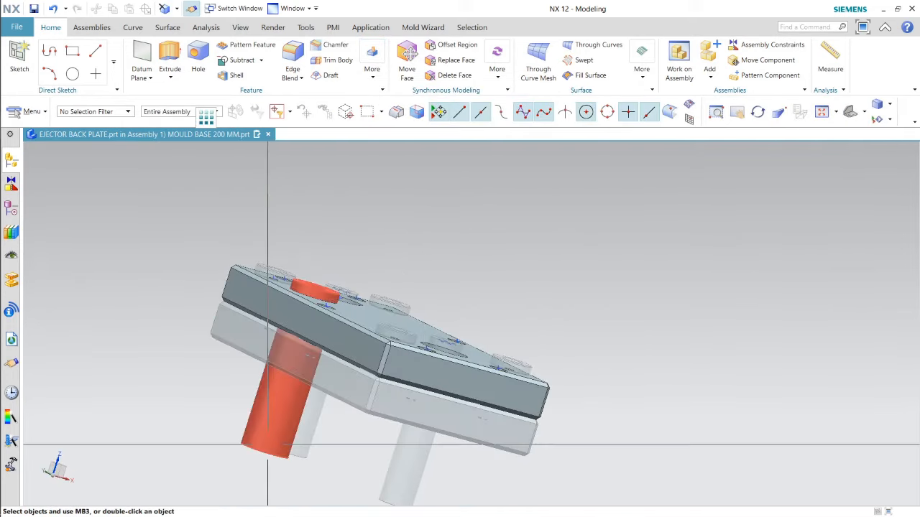
pyautogui.doubleClick(267, 445)
pyautogui.scroll(-3, 335, 259)
pyautogui.moveTo(335, 258); pyautogui.dragTo(346, 380, button='middle')
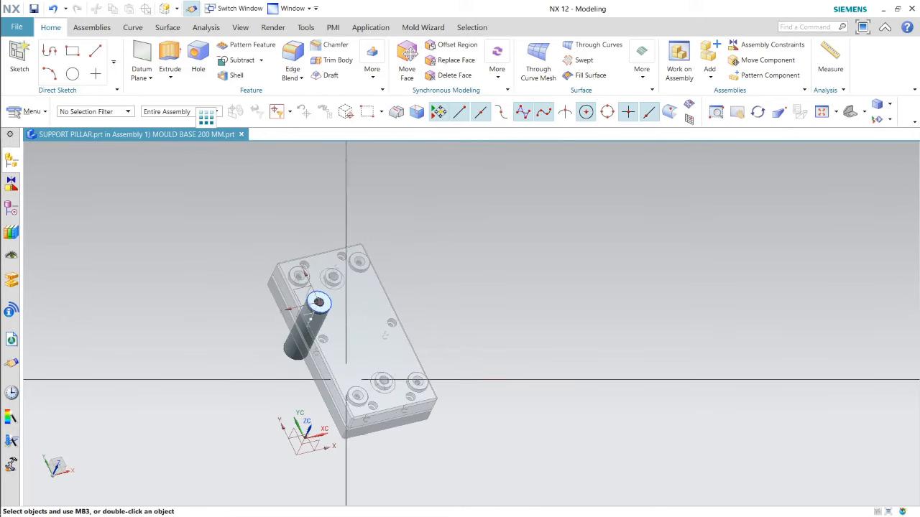
pyautogui.scroll(4, 321, 298)
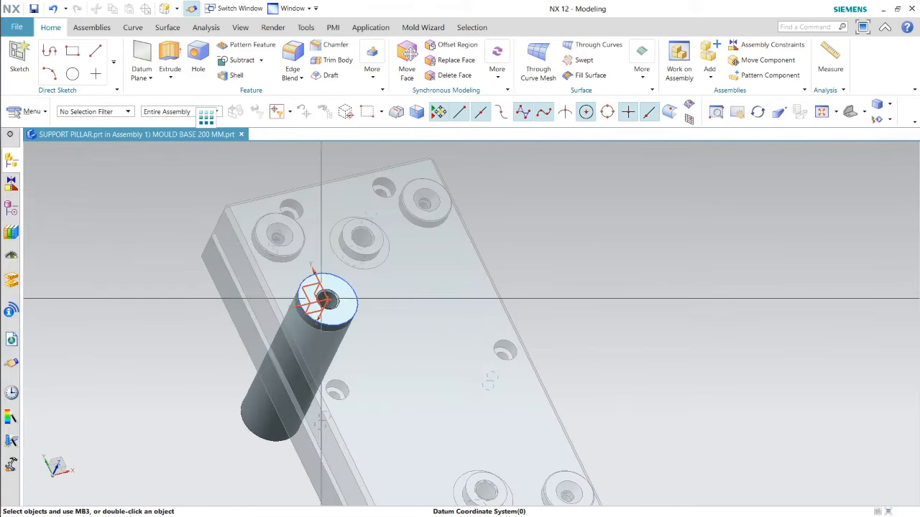
pyautogui.scroll(-3, 321, 299)
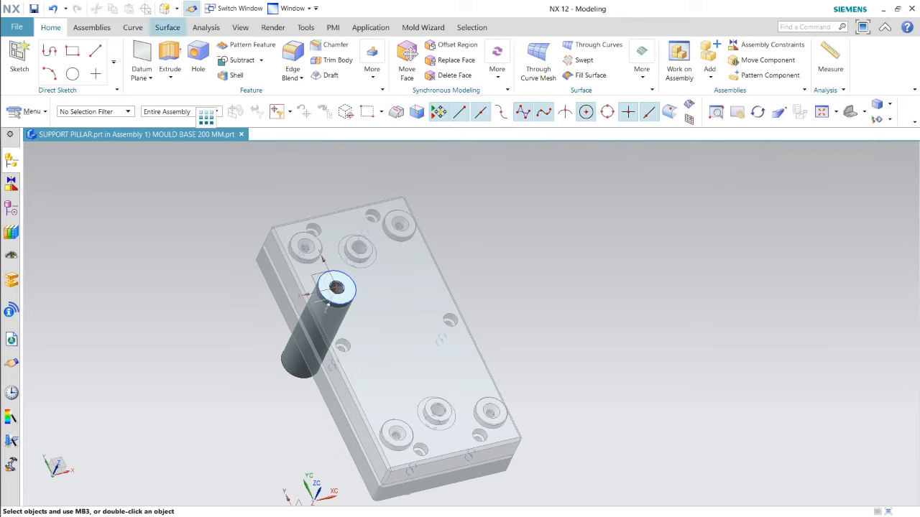
# Step: Mirror the support pillar body about the plane midway between the ejector plates' two long side faces using Mirror Geometry
pyautogui.click(371, 61)
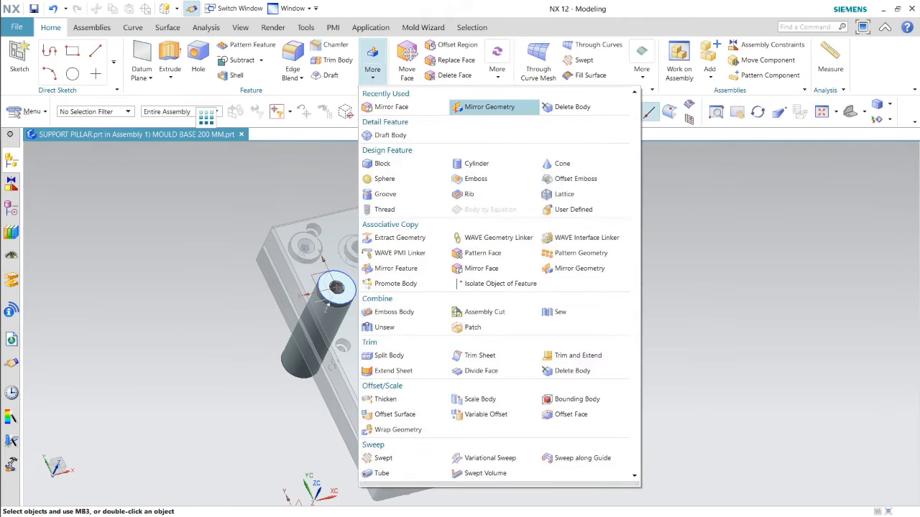
pyautogui.click(490, 106)
pyautogui.scroll(3, 286, 362)
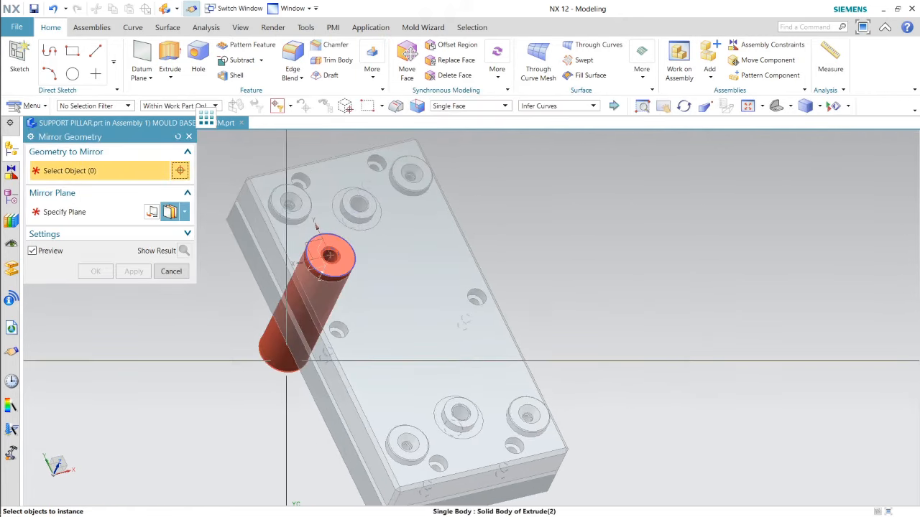
pyautogui.click(286, 361)
pyautogui.click(311, 327)
pyautogui.moveTo(575, 259); pyautogui.dragTo(492, 241, button='middle')
pyautogui.click(452, 240)
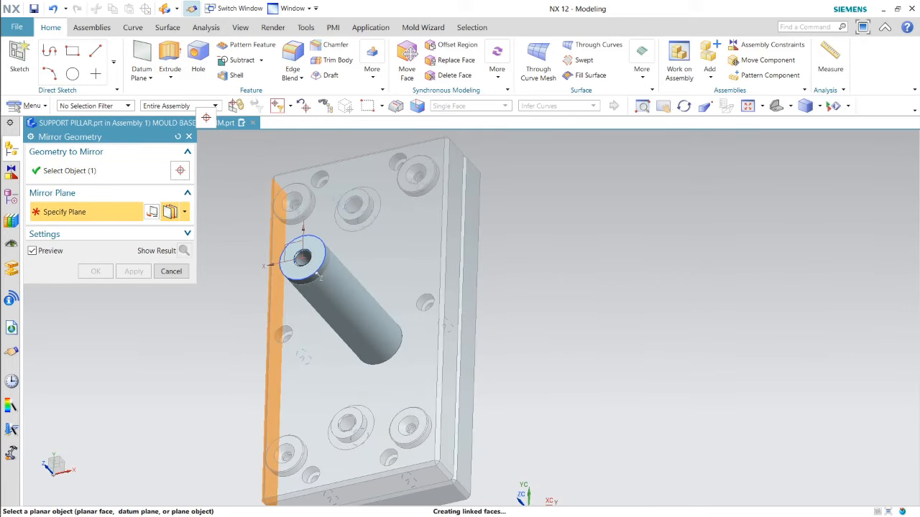
pyautogui.middleClick(482, 257)
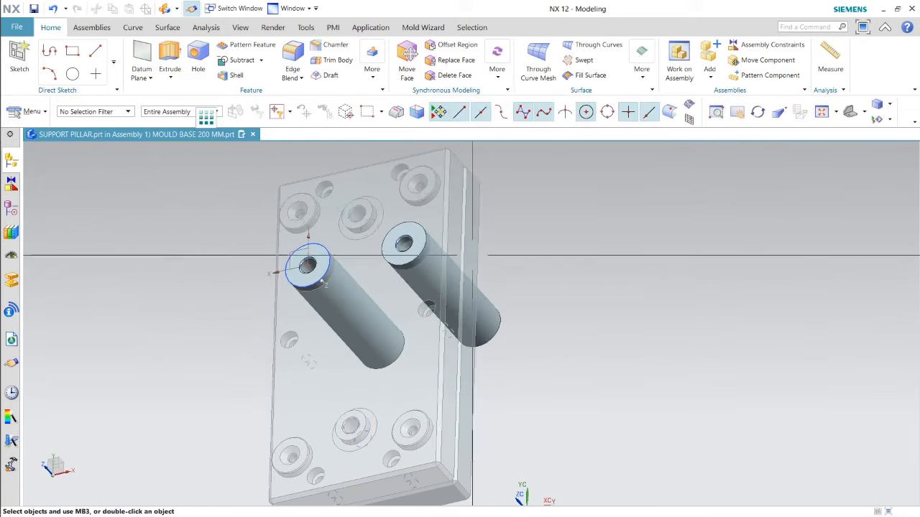
# Step: Mirror both support pillar bodies about the plane midway between the ejector plates' two short end faces using Mirror Geometry
pyautogui.click(371, 64)
pyautogui.click(489, 106)
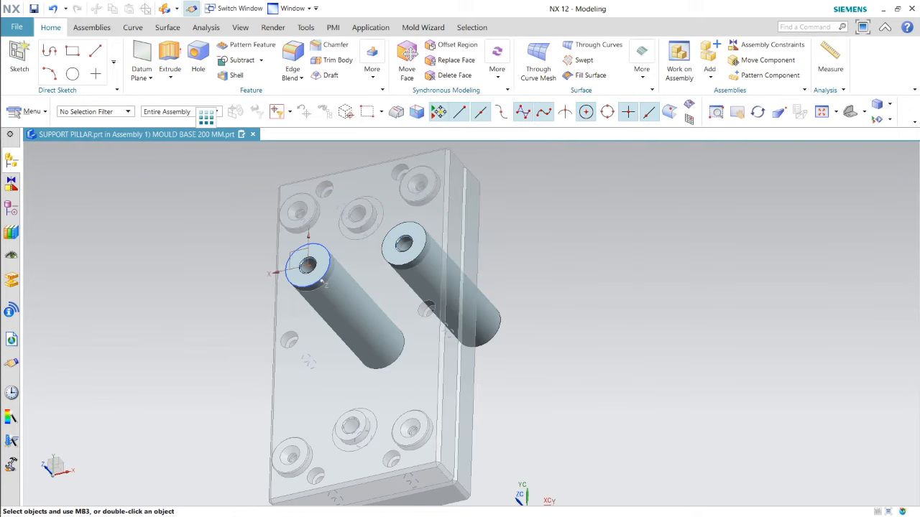
pyautogui.scroll(3, 304, 258)
pyautogui.click(304, 258)
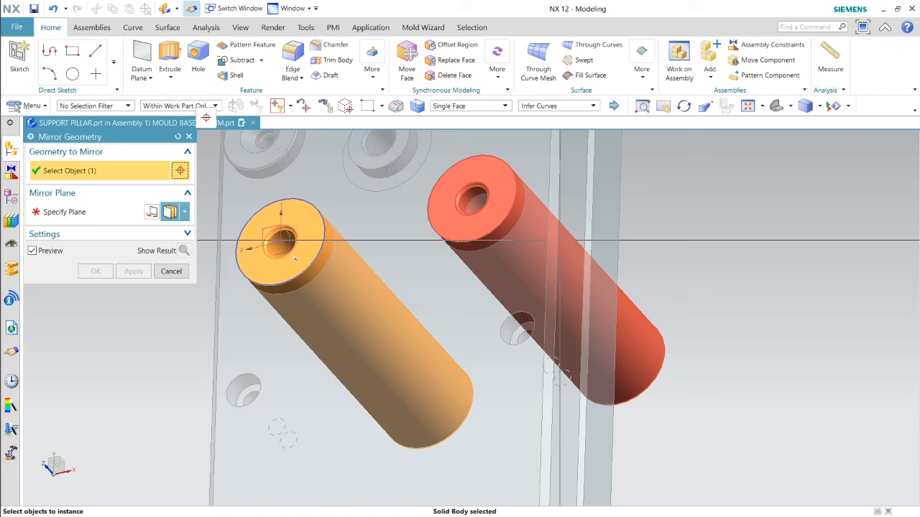
pyautogui.click(515, 235)
pyautogui.scroll(-6, 515, 234)
pyautogui.middleClick(476, 215)
pyautogui.moveTo(475, 215); pyautogui.dragTo(352, 136, button='middle')
pyautogui.moveTo(471, 287); pyautogui.dragTo(452, 217, button='middle')
pyautogui.click(421, 349)
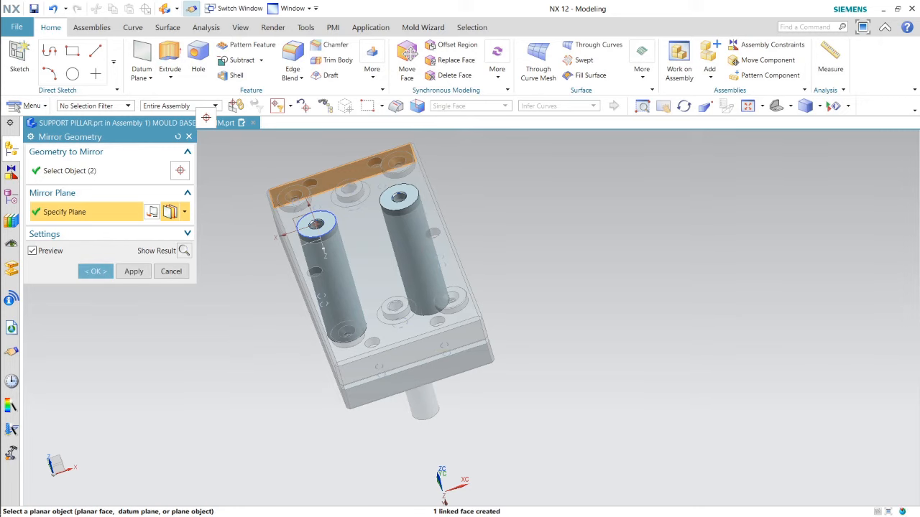
pyautogui.moveTo(296, 230); pyautogui.dragTo(321, 233, button='middle')
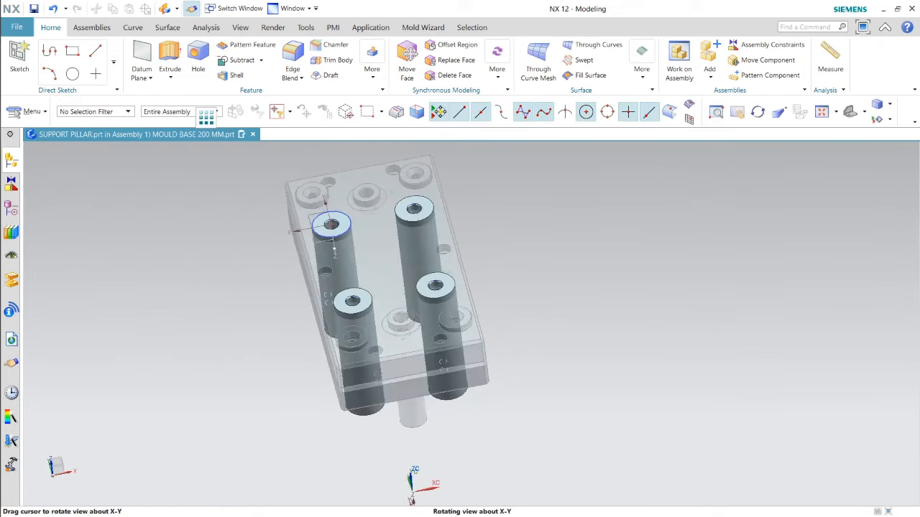
# Step: Hide the support pillar component and make the ejector back plate the work part of the assembly
pyautogui.moveTo(719, 277)
pyautogui.mouseDown(button='middle')
pyautogui.moveTo(704, 241)
pyautogui.moveTo(711, 273)
pyautogui.mouseUp(button='middle')
pyautogui.scroll(2, 434, 193)
pyautogui.scroll(-3, 458, 241)
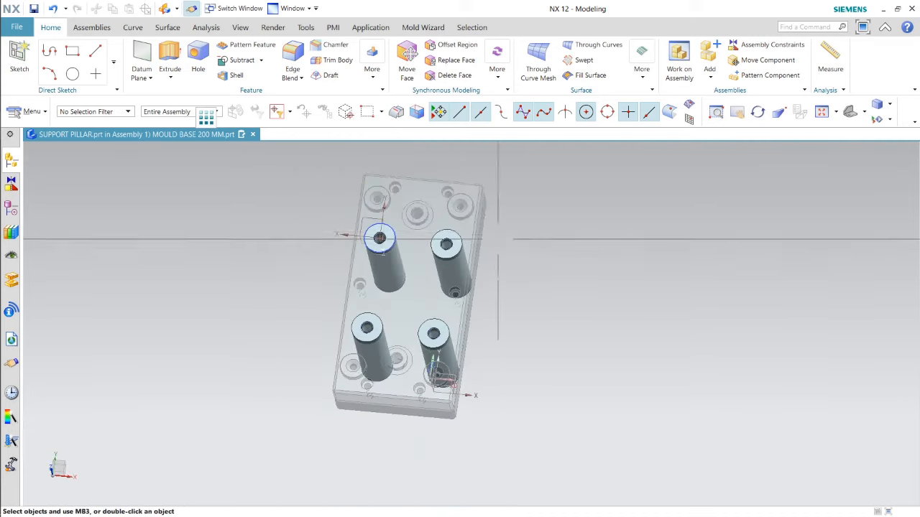
pyautogui.moveTo(499, 238)
pyautogui.mouseDown(button='middle')
pyautogui.moveTo(495, 277)
pyautogui.moveTo(498, 234)
pyautogui.mouseUp(button='middle')
pyautogui.click(11, 208)
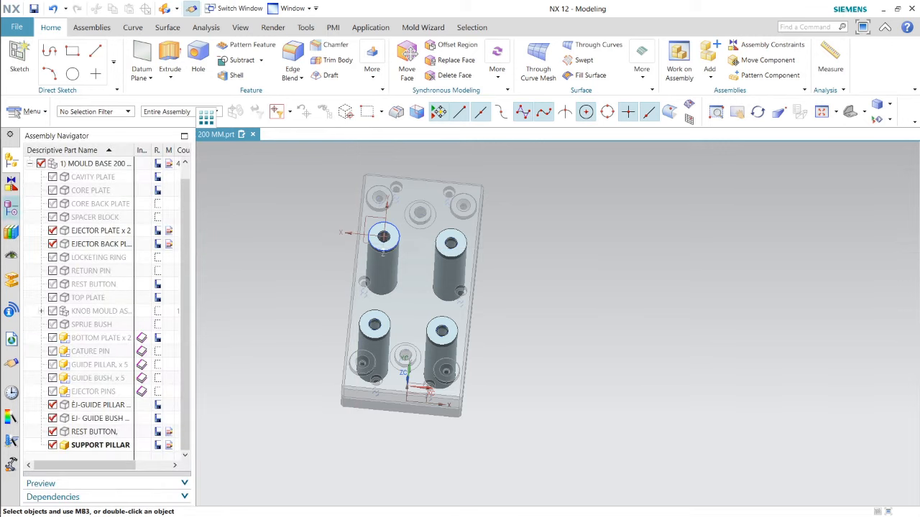
pyautogui.rightClick(46, 456)
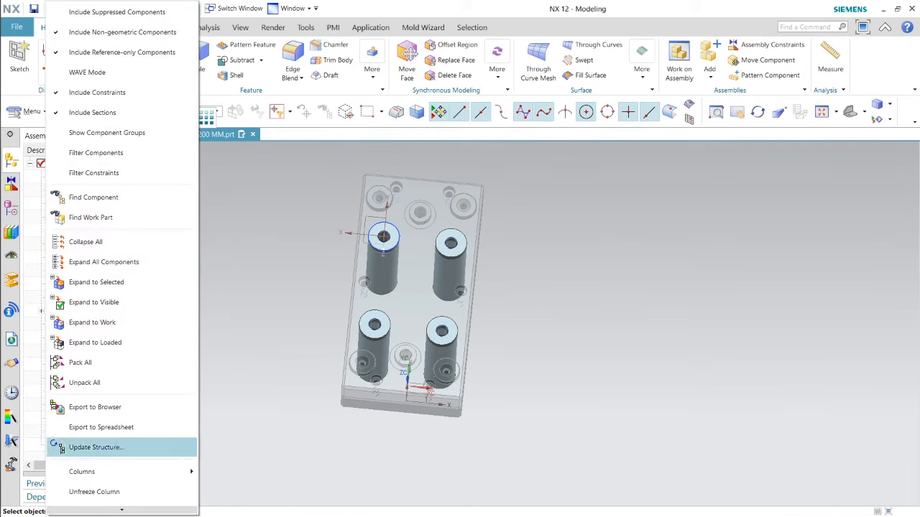
pyautogui.click(166, 365)
pyautogui.click(11, 309)
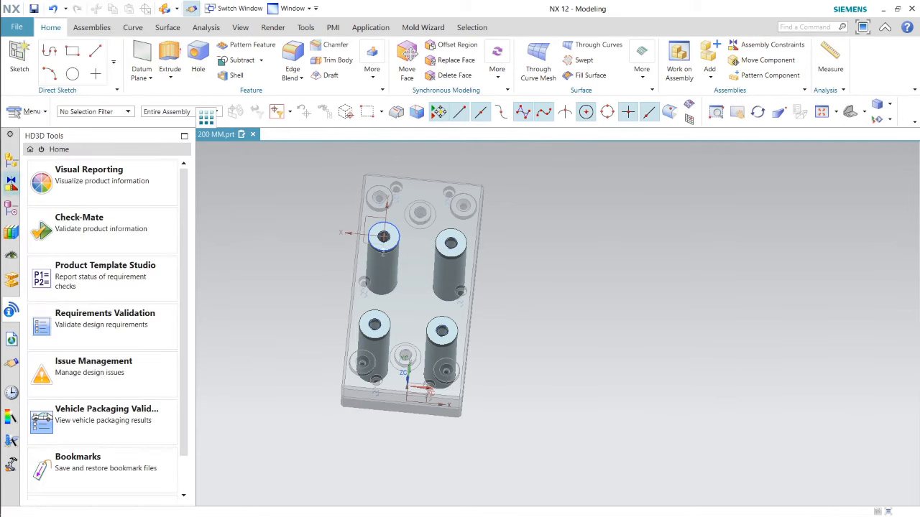
pyautogui.click(10, 160)
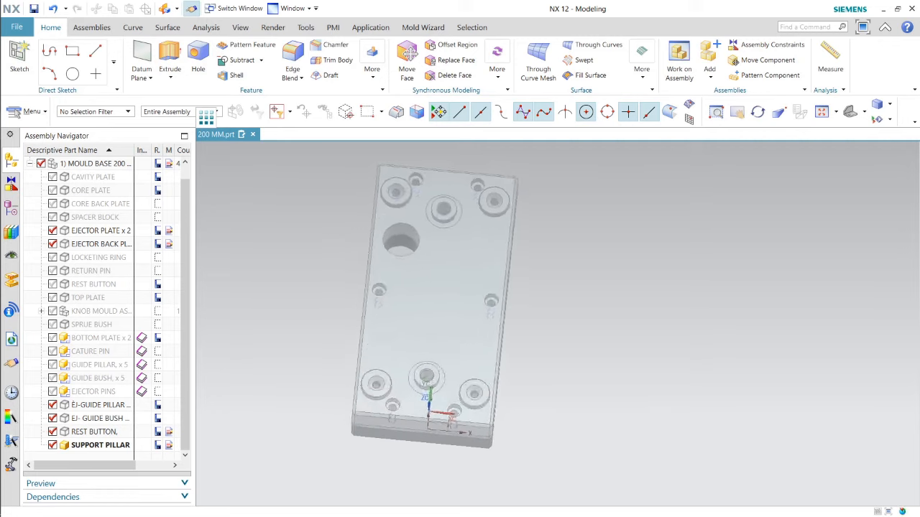
pyautogui.moveTo(460, 323); pyautogui.dragTo(476, 328, button='middle')
pyautogui.scroll(3, 530, 404)
# Step: In the ejector back plate, mirror the support pillar pocket face about the plane midway between the two long side faces using Mirror Face
pyautogui.click(372, 61)
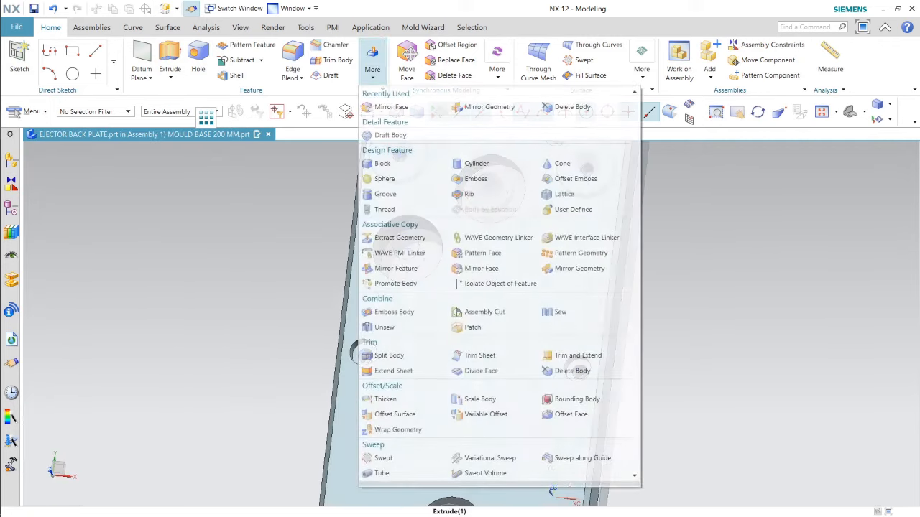
pyautogui.click(391, 107)
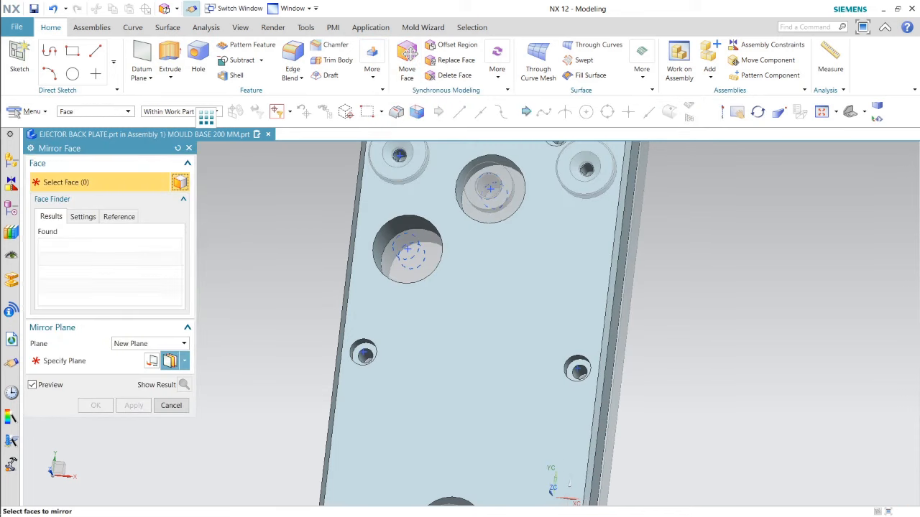
pyautogui.click(386, 236)
pyautogui.scroll(-3, 327, 247)
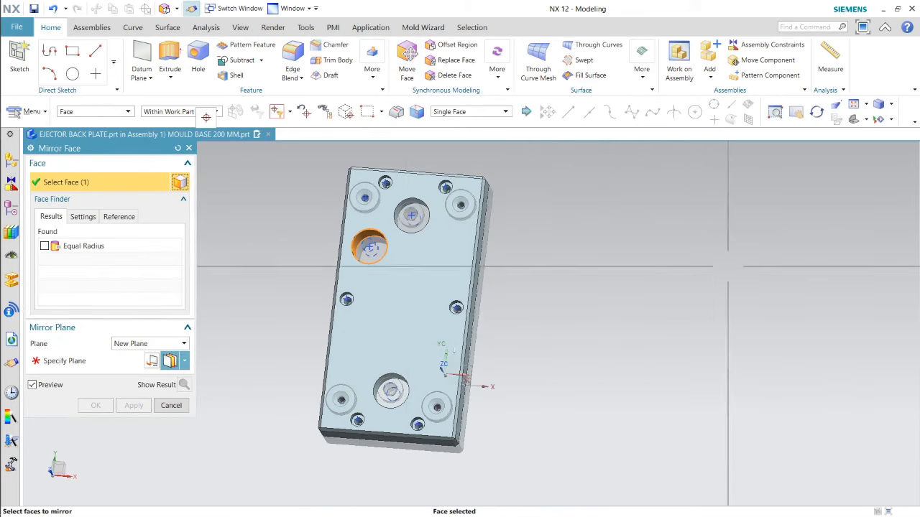
pyautogui.middleClick(703, 289)
pyautogui.moveTo(664, 301); pyautogui.dragTo(718, 288, button='middle')
pyautogui.moveTo(340, 276); pyautogui.dragTo(569, 273, button='middle')
pyautogui.click(446, 275)
pyautogui.middleClick(446, 276)
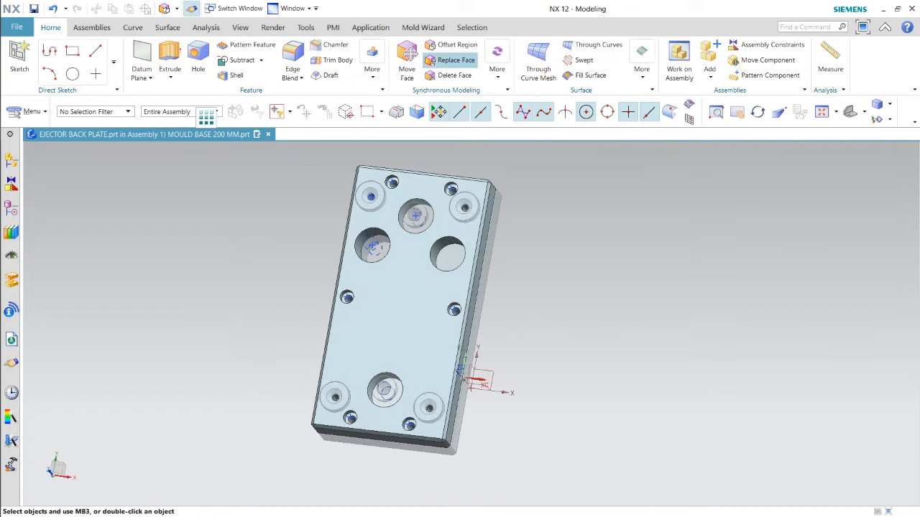
# Step: Mirror both support pillar pocket faces of the ejector back plate about the plane midway between its two short end faces
pyautogui.click(497, 62)
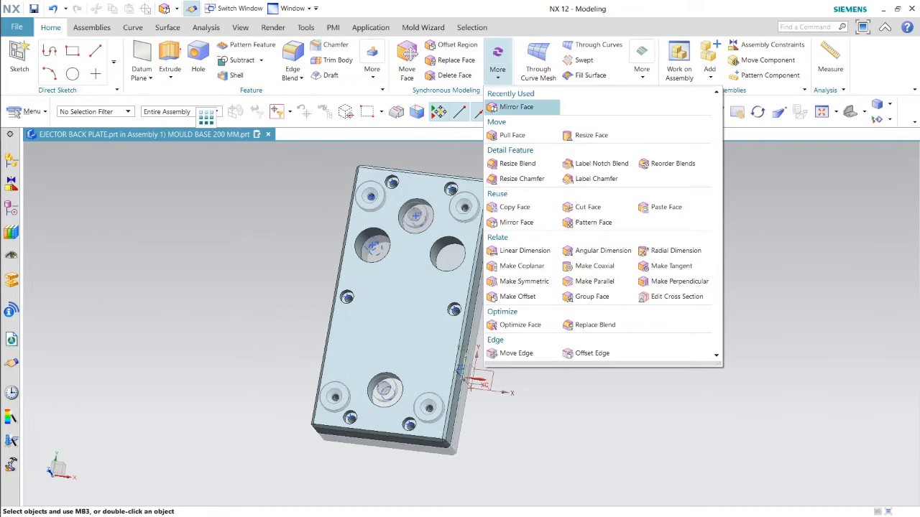
pyautogui.click(516, 106)
pyautogui.scroll(3, 439, 257)
pyautogui.click(318, 237)
pyautogui.click(444, 240)
pyautogui.scroll(-3, 324, 299)
pyautogui.middleClick(309, 309)
pyautogui.moveTo(309, 309); pyautogui.dragTo(323, 396, button='middle')
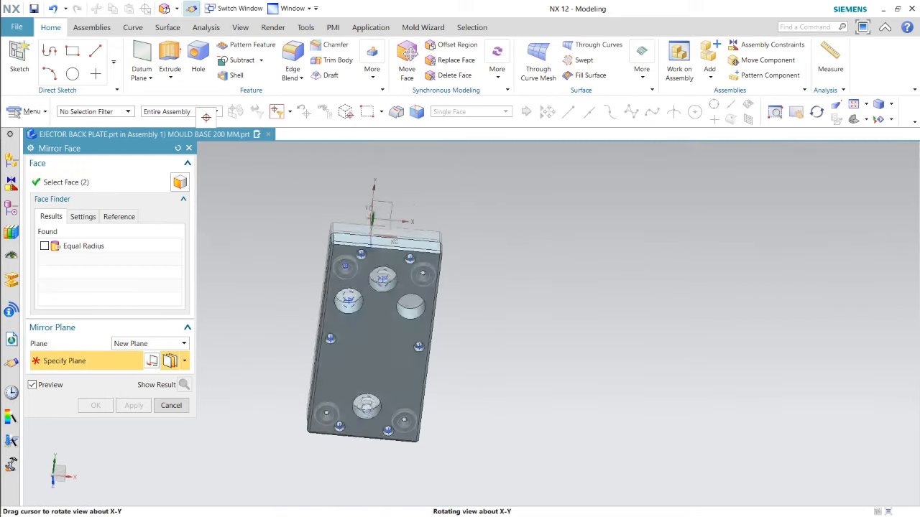
pyautogui.moveTo(442, 267); pyautogui.dragTo(443, 284, button='middle')
pyautogui.moveTo(482, 317); pyautogui.dragTo(373, 407, button='middle')
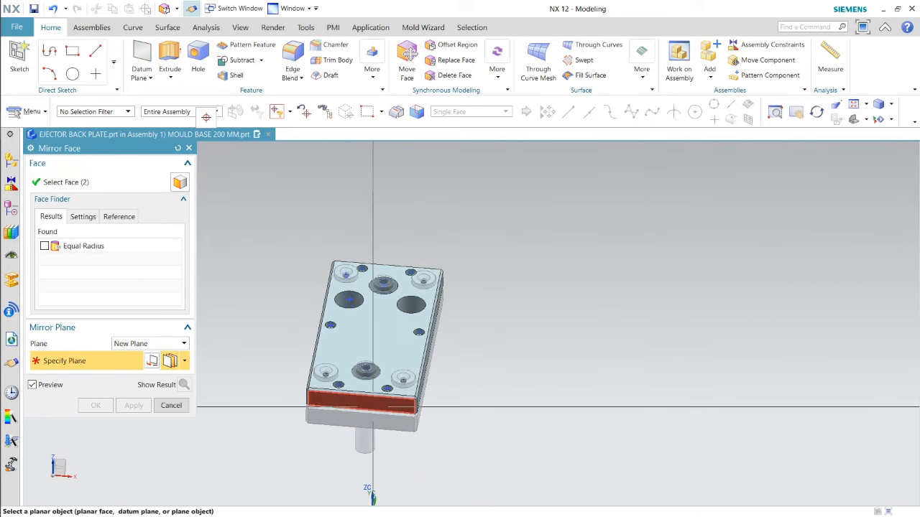
pyautogui.click(383, 405)
pyautogui.scroll(-1, 383, 405)
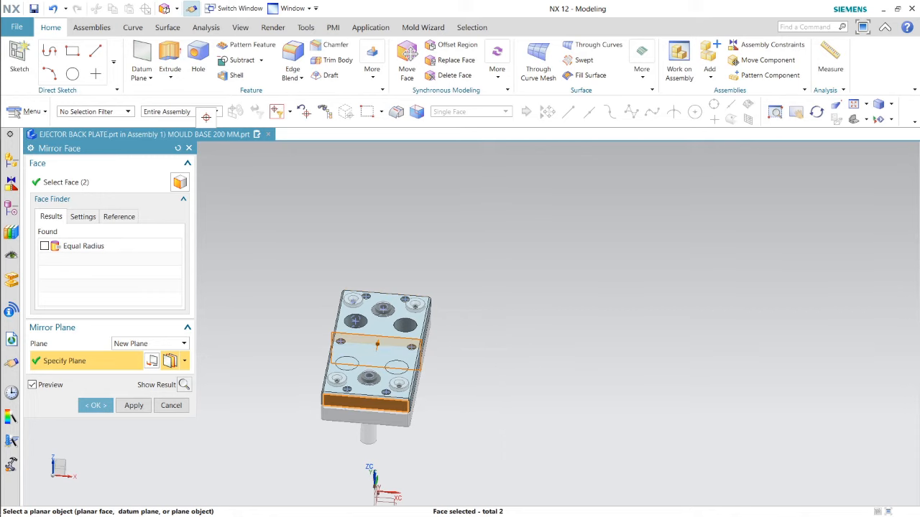
pyautogui.middleClick(445, 404)
# Step: Make the ejector plate the work part of the assembly
pyautogui.moveTo(464, 405); pyautogui.dragTo(434, 444, button='middle')
pyautogui.doubleClick(397, 412)
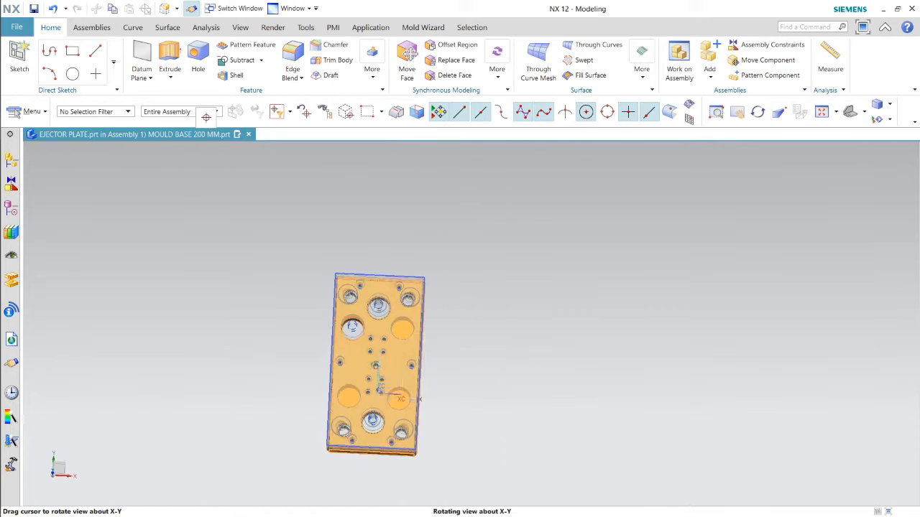
pyautogui.scroll(2, 367, 324)
pyautogui.scroll(1, 360, 324)
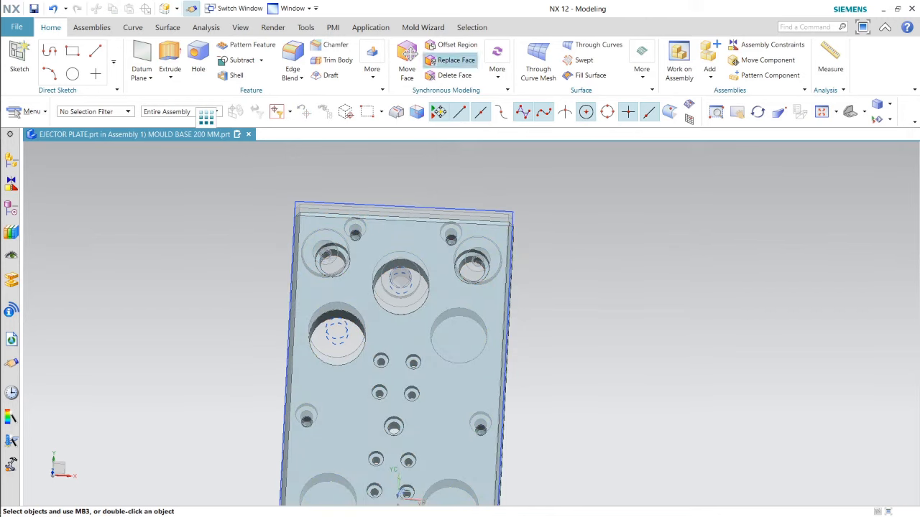
# Step: In the ejector plate, mirror the support pillar pocket face about the plane midway between the two long side faces using Mirror Face
pyautogui.click(371, 61)
pyautogui.click(488, 267)
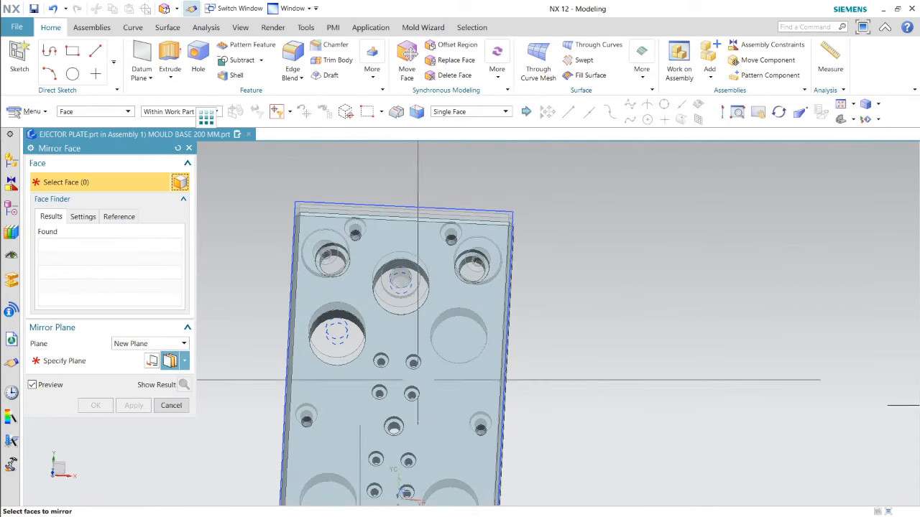
pyautogui.scroll(1, 381, 330)
pyautogui.click(327, 314)
pyautogui.middleClick(495, 280)
pyautogui.scroll(-4, 395, 300)
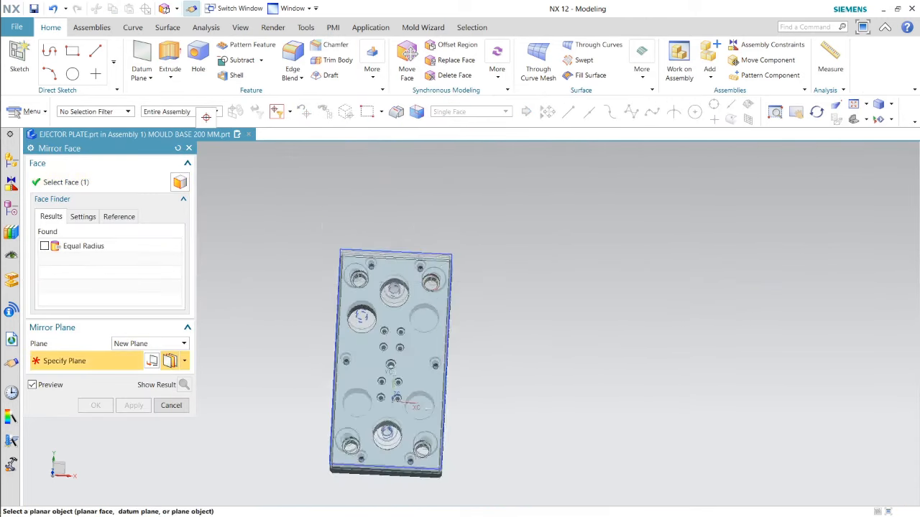
pyautogui.moveTo(441, 282); pyautogui.dragTo(353, 324, button='middle')
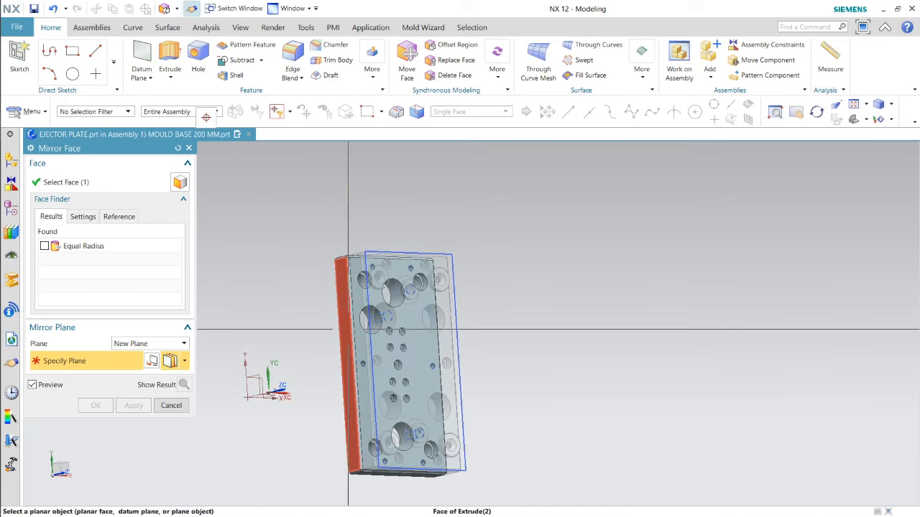
pyautogui.moveTo(534, 325); pyautogui.dragTo(482, 263, button='middle')
pyautogui.click(447, 322)
pyautogui.middleClick(452, 322)
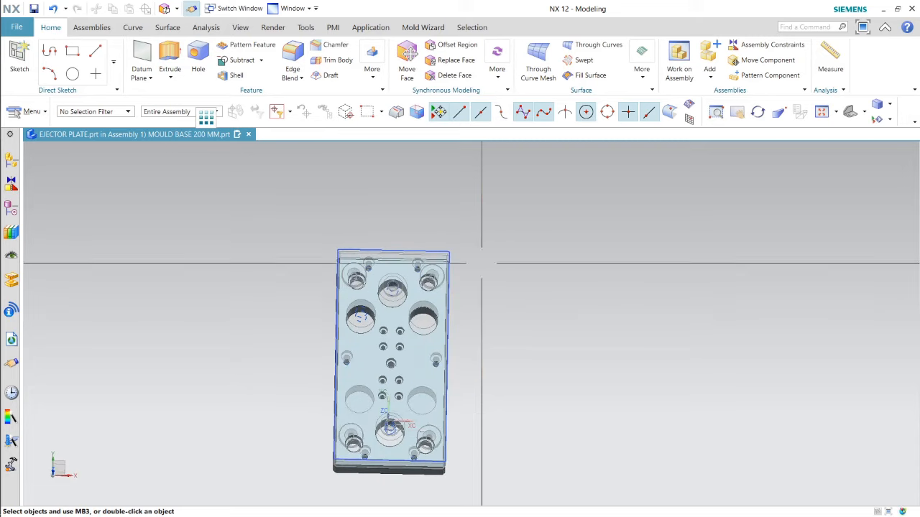
pyautogui.click(453, 60)
pyautogui.scroll(4, 400, 314)
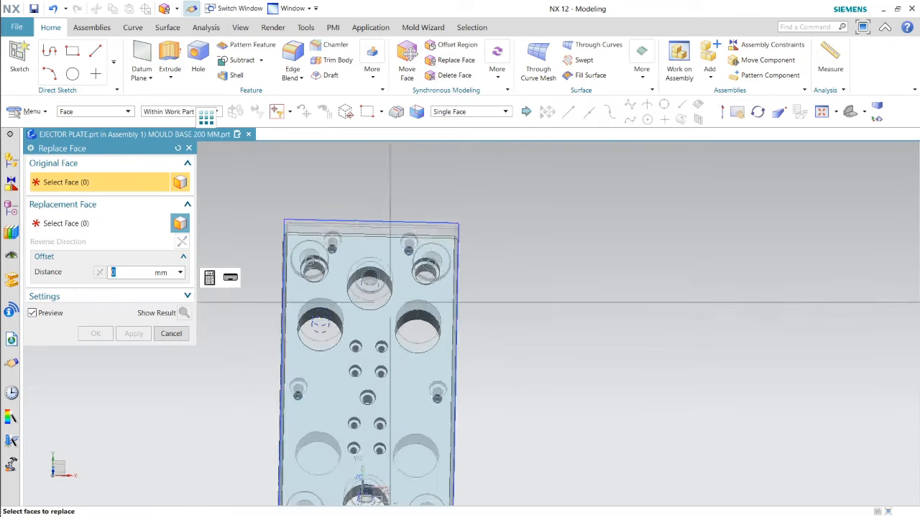
pyautogui.click(457, 327)
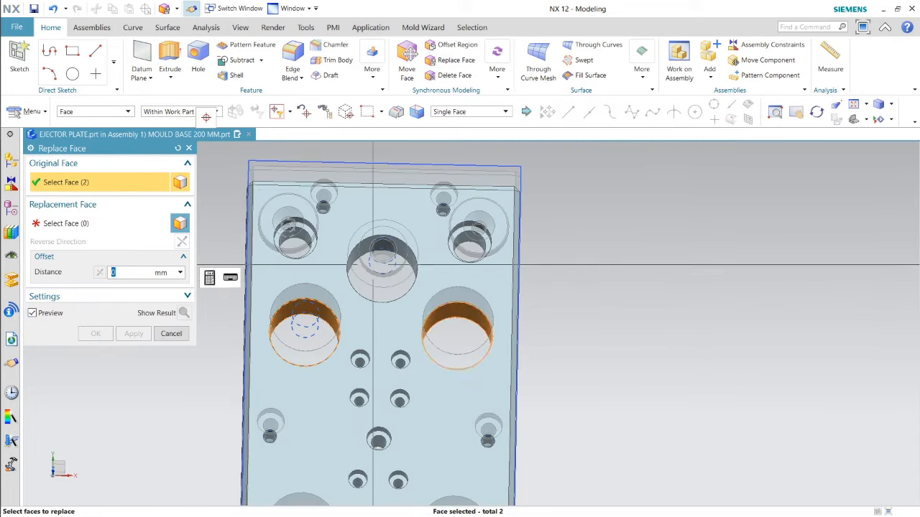
pyautogui.scroll(-5, 457, 327)
pyautogui.middleClick(466, 281)
pyautogui.moveTo(466, 282); pyautogui.dragTo(379, 274, button='middle')
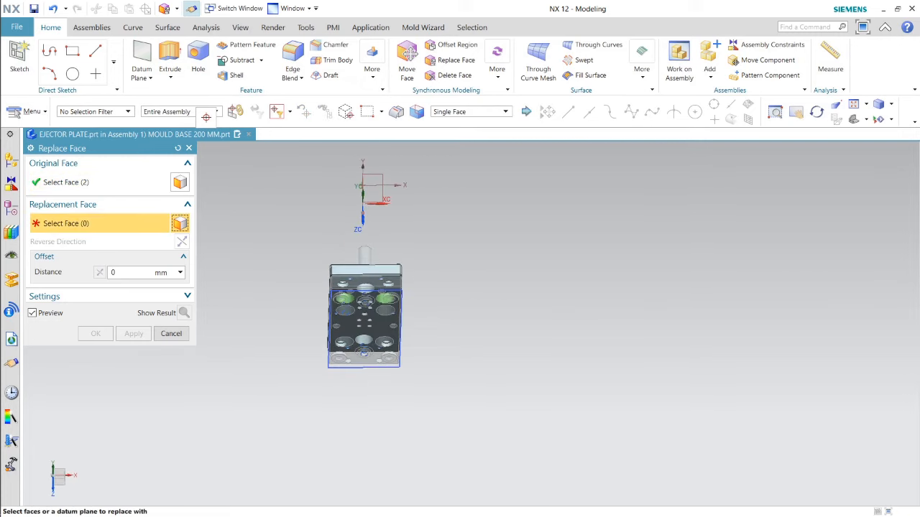
pyautogui.click(380, 270)
pyautogui.moveTo(566, 419); pyautogui.dragTo(550, 330, button='middle')
pyautogui.scroll(2, 363, 372)
pyautogui.click(389, 360)
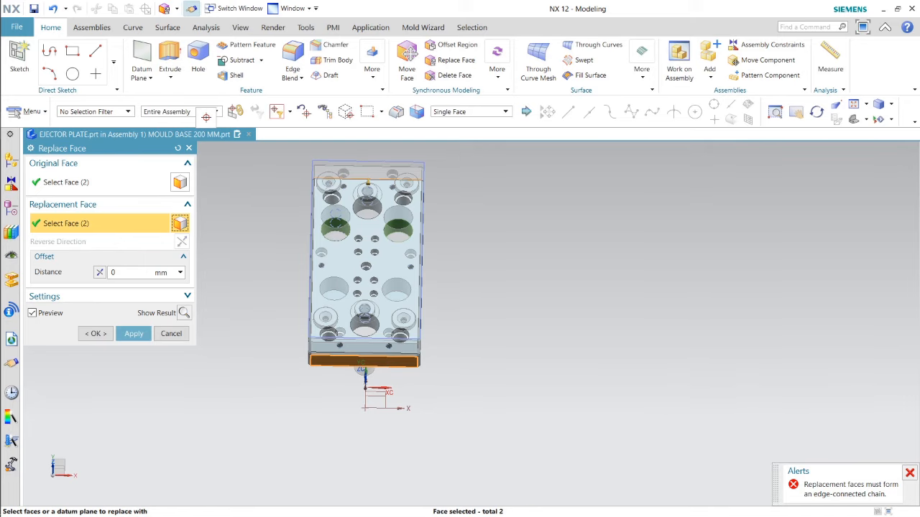
pyautogui.middleClick(389, 359)
pyautogui.click(460, 278)
pyautogui.press('Escape')
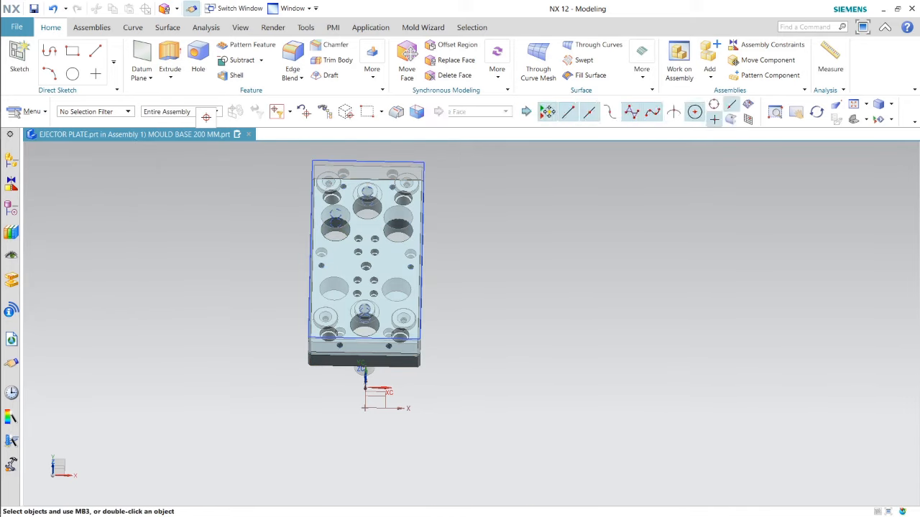
# Step: Mirror both support pillar pocket faces of the ejector plate about the plane midway between its two short end faces using Mirror Face
pyautogui.click(496, 65)
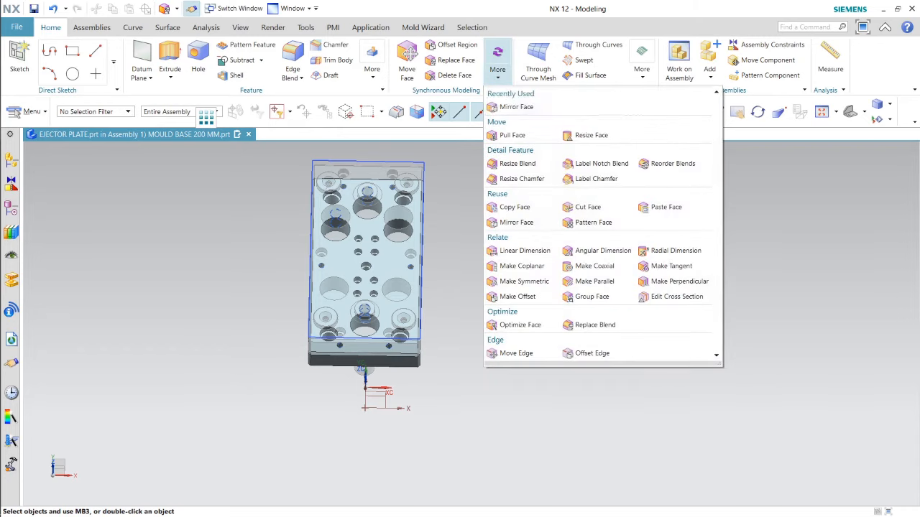
pyautogui.click(516, 107)
pyautogui.scroll(3, 345, 215)
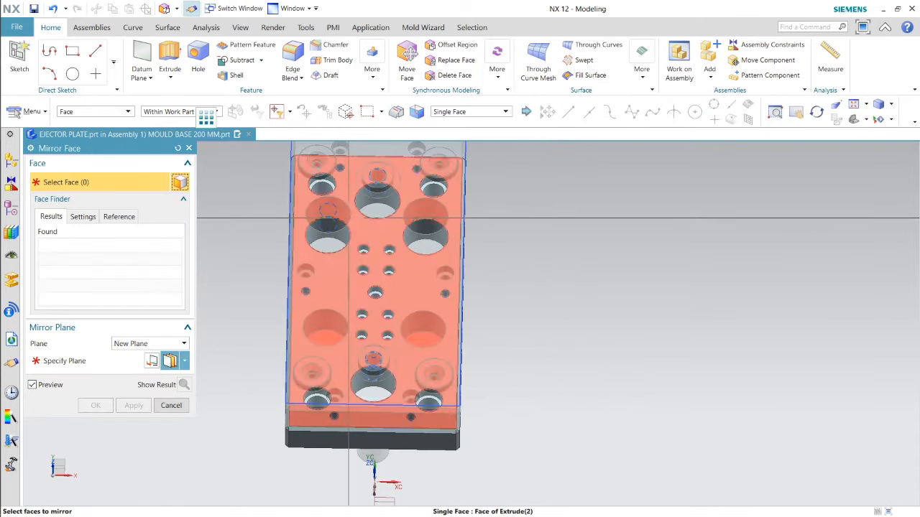
pyautogui.click(334, 228)
pyautogui.click(425, 234)
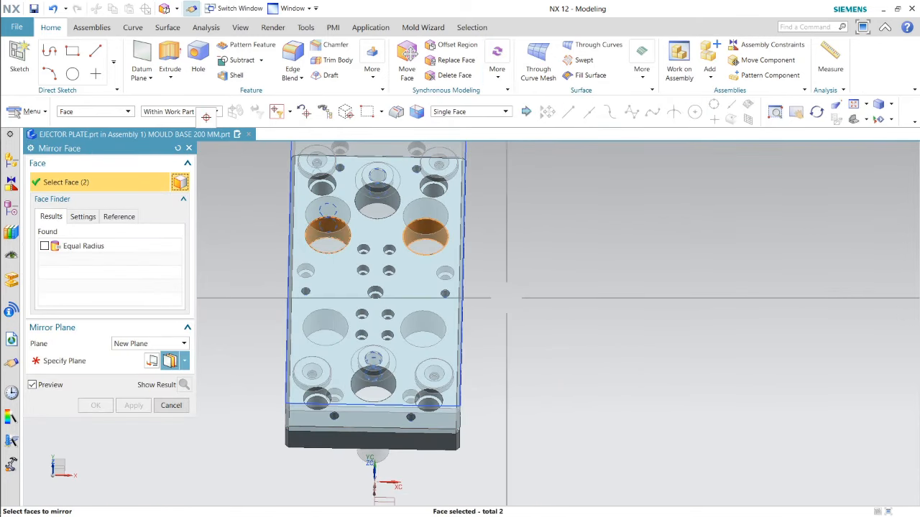
pyautogui.middleClick(532, 362)
pyautogui.moveTo(534, 365); pyautogui.dragTo(530, 433, button='middle')
pyautogui.moveTo(503, 359); pyautogui.dragTo(411, 386, button='middle')
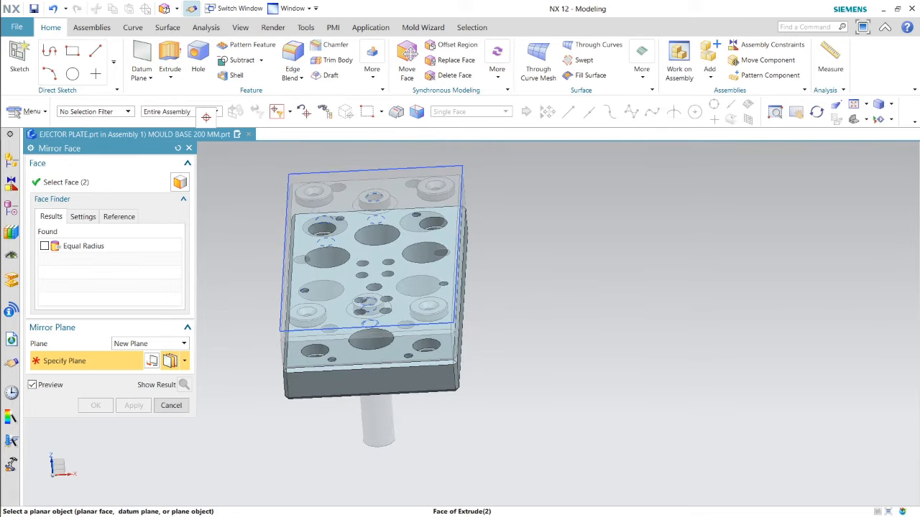
pyautogui.click(410, 384)
pyautogui.click(102, 405)
# Step: Check the four mirrored pockets in the ejector plate and save the part
pyautogui.moveTo(484, 346); pyautogui.dragTo(477, 424, button='middle')
pyautogui.moveTo(465, 375); pyautogui.dragTo(460, 369, button='middle')
pyautogui.scroll(-3, 419, 396)
pyautogui.moveTo(417, 398); pyautogui.dragTo(444, 358, button='middle')
pyautogui.click(34, 9)
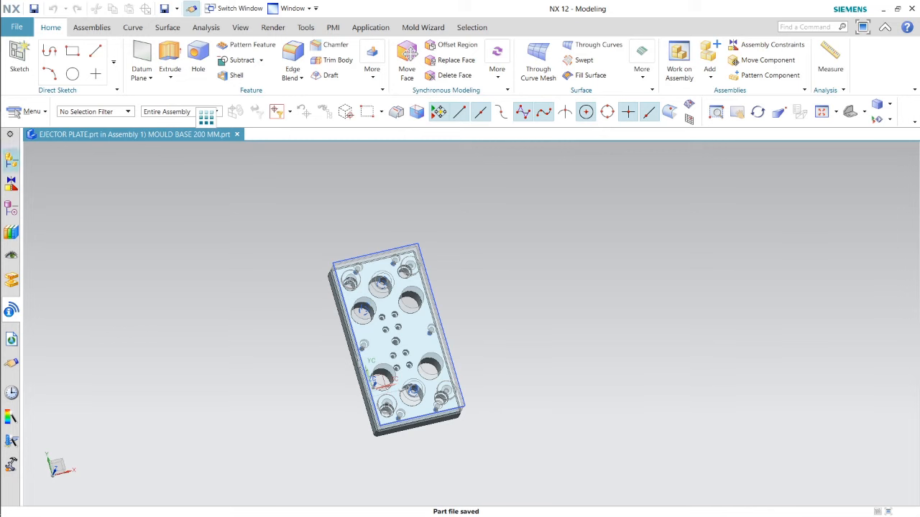
# Step: Switch to File Explorer and open the EJECTION SYSTEM folder inside MOULD BASE 200MM
pyautogui.click(12, 160)
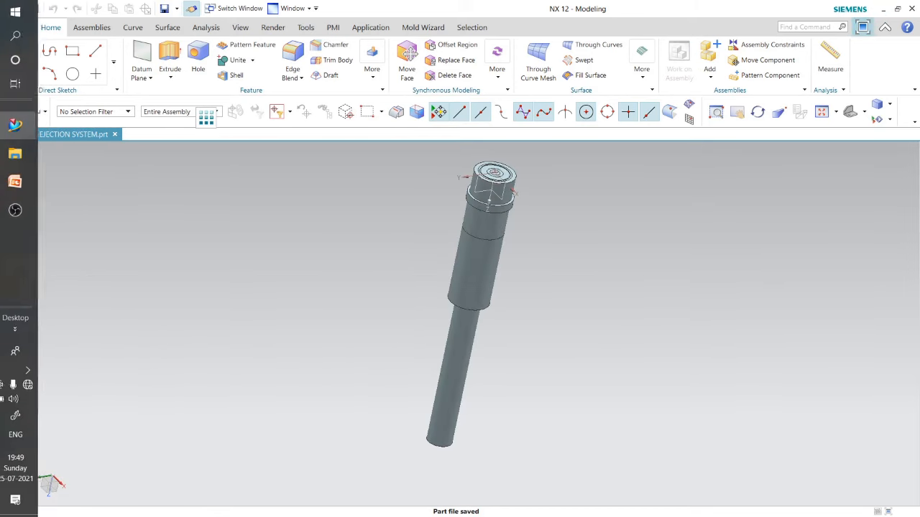
pyautogui.click(12, 159)
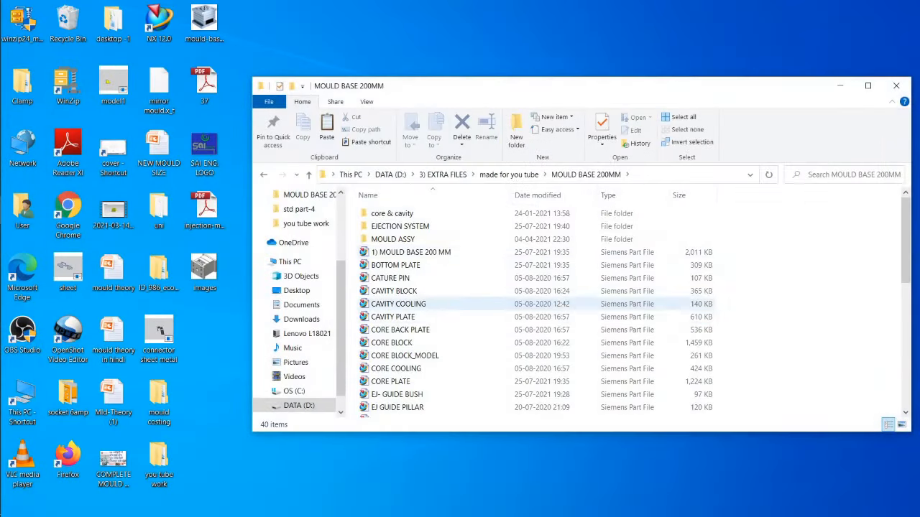
pyautogui.doubleClick(400, 226)
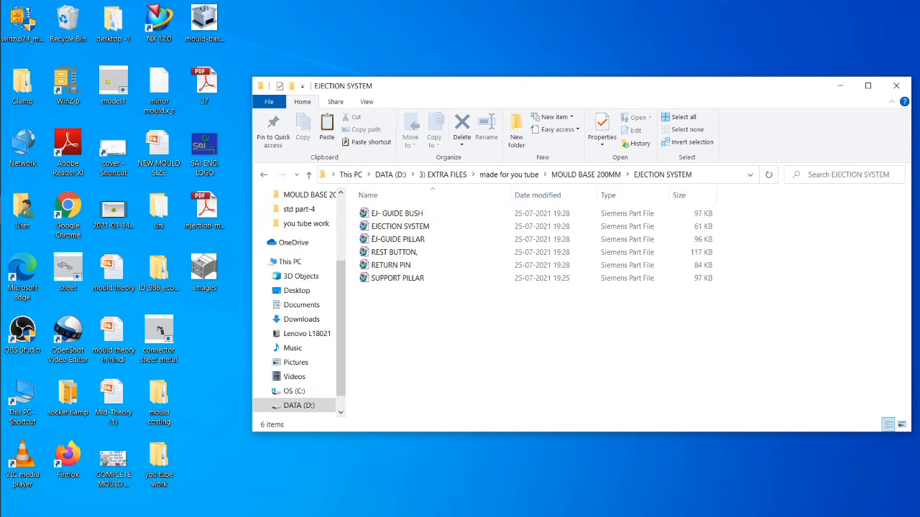
# Step: Rename the RETURN PIN part file in the EJECTION SYSTEM folder as RETURN PIN-1
pyautogui.rightClick(392, 265)
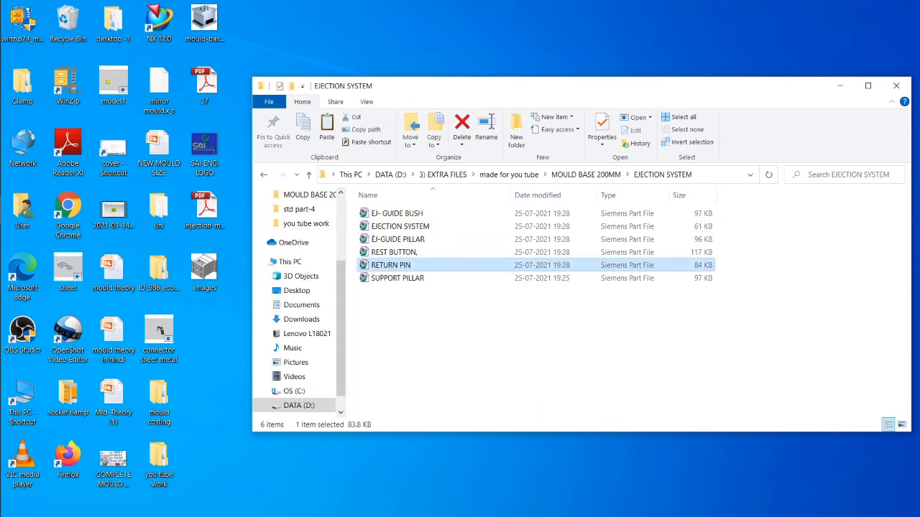
pyautogui.click(460, 490)
pyautogui.click(414, 265)
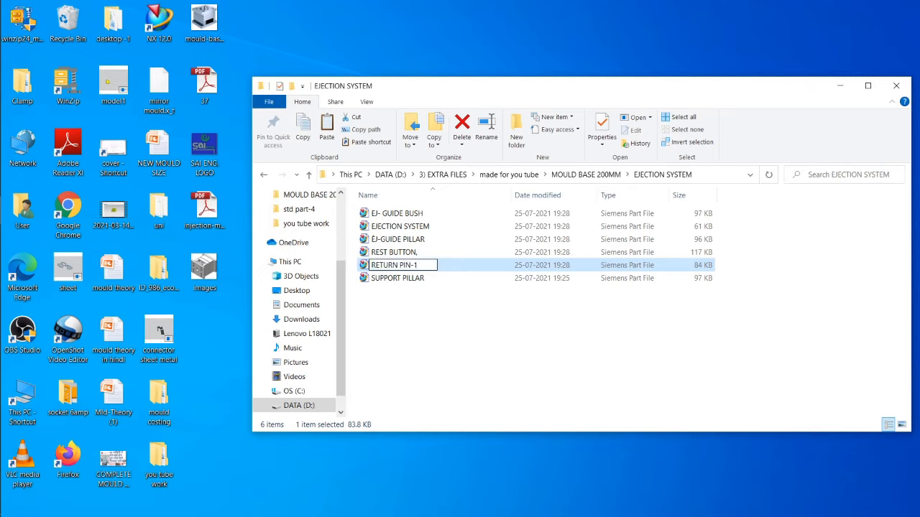
pyautogui.click(495, 337)
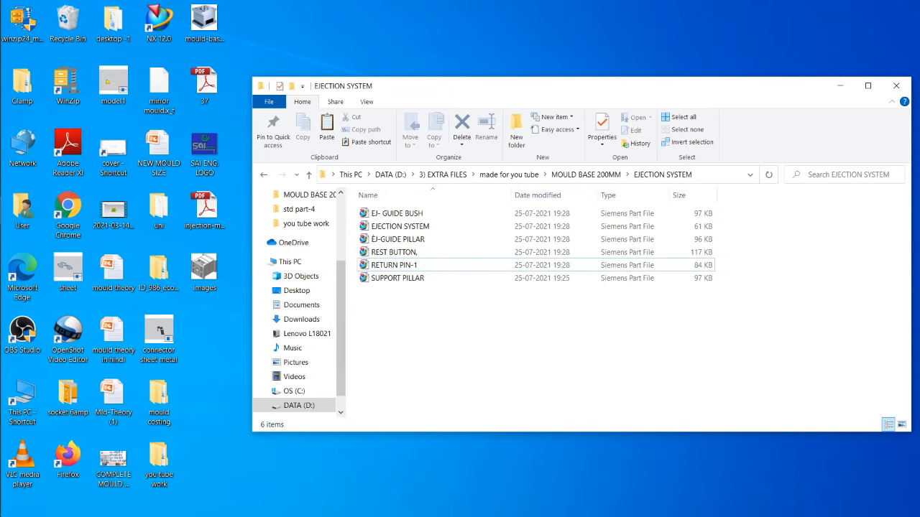
# Step: Copy the RETURN PIN-1 part file from the EJECTION SYSTEM folder into the MOULD BASE 200MM folder
pyautogui.rightClick(416, 331)
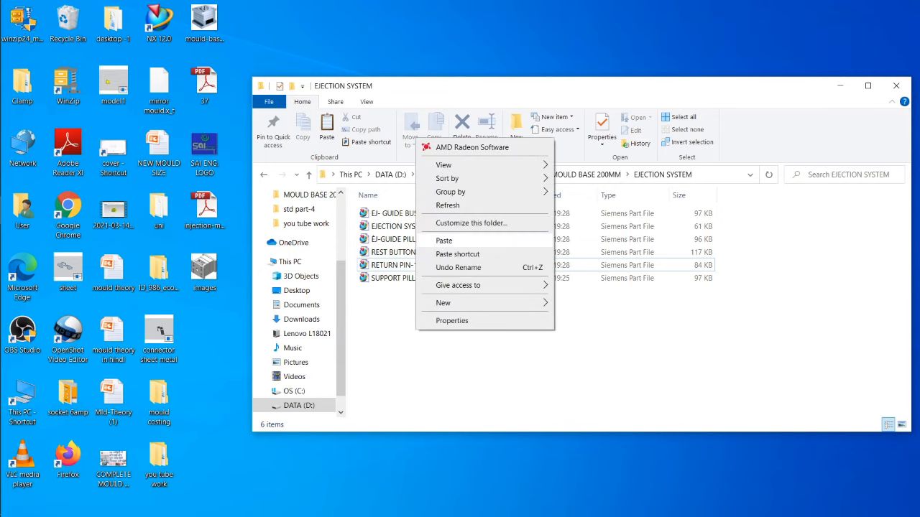
pyautogui.click(448, 205)
pyautogui.click(417, 265)
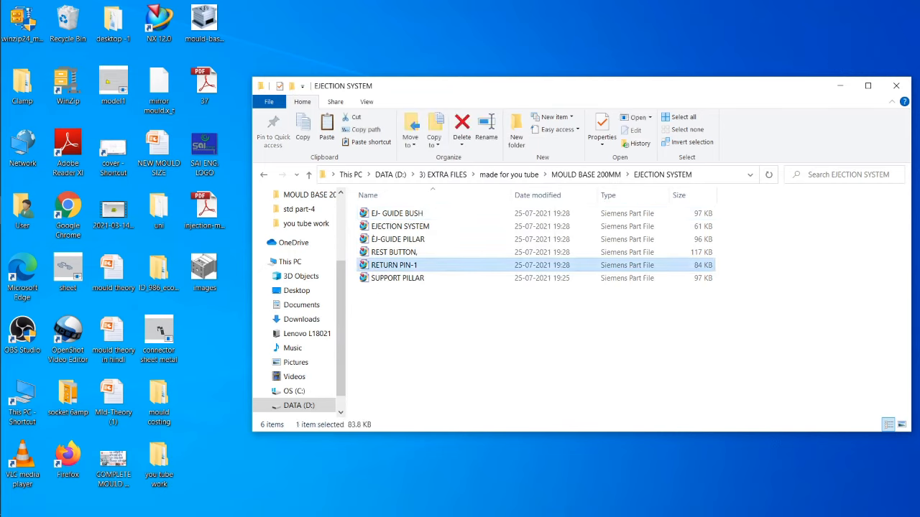
pyautogui.rightClick(409, 265)
pyautogui.click(437, 445)
pyautogui.press('BackSpace')
pyautogui.rightClick(488, 370)
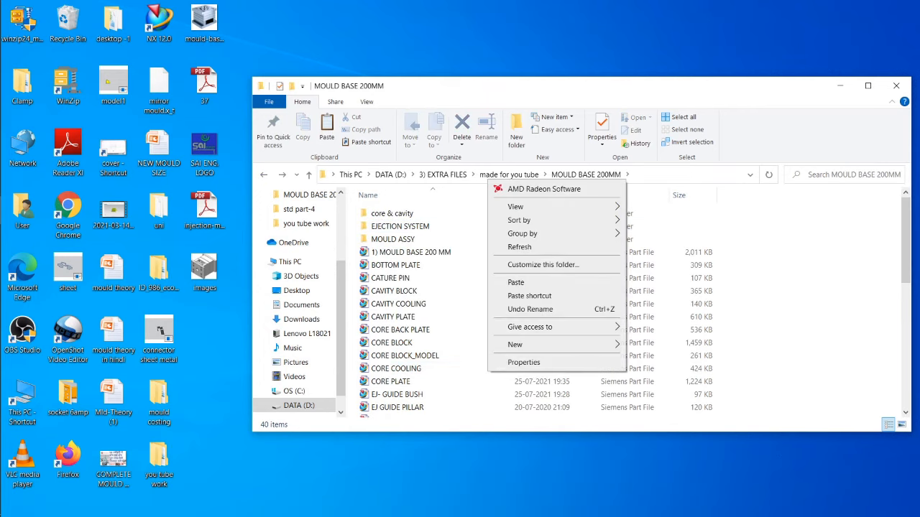
pyautogui.click(517, 283)
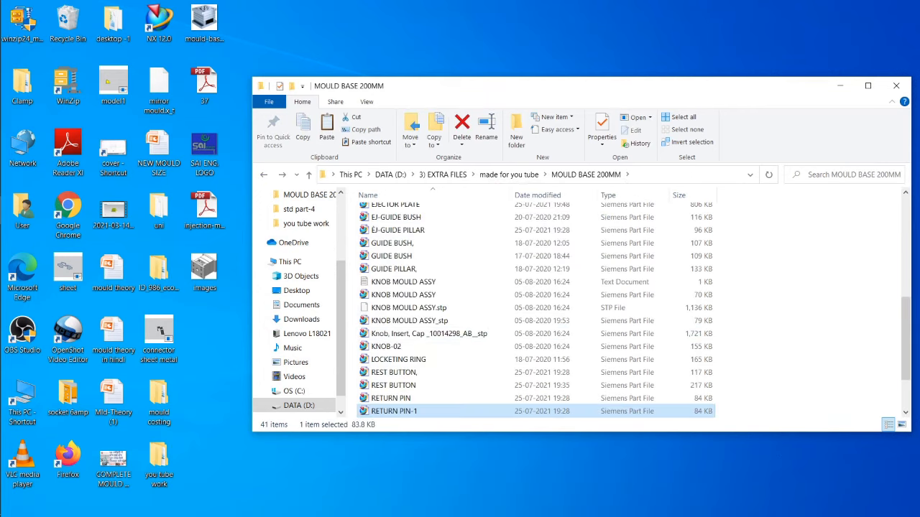
# Step: Close the file window, switch to NX and add RETURN PIN-1 from MOULD BASE 200MM as a component of the ejector plate
pyautogui.click(896, 86)
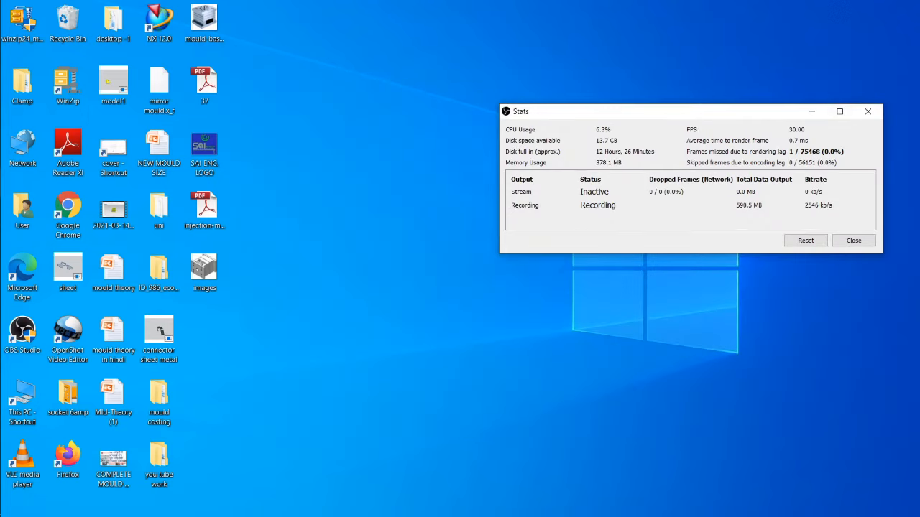
pyautogui.moveTo(1, 180)
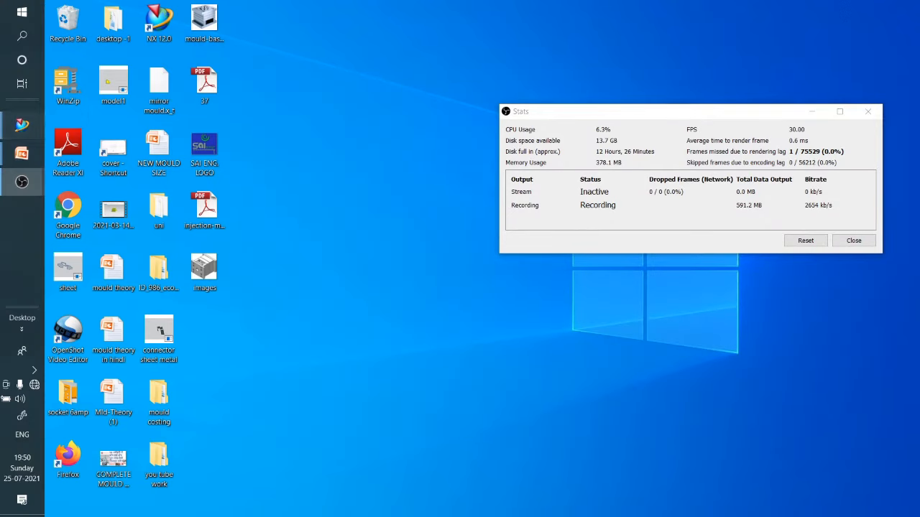
pyautogui.moveTo(22, 125)
pyautogui.click(108, 90)
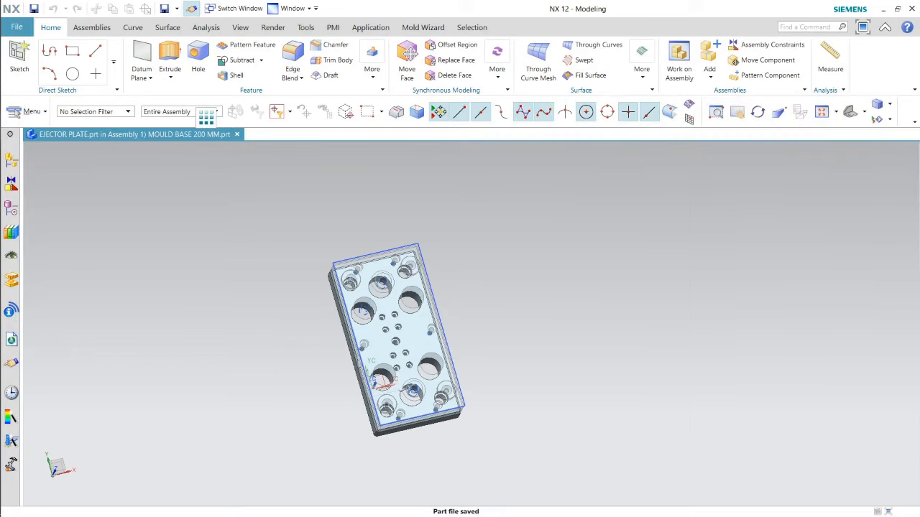
pyautogui.click(91, 28)
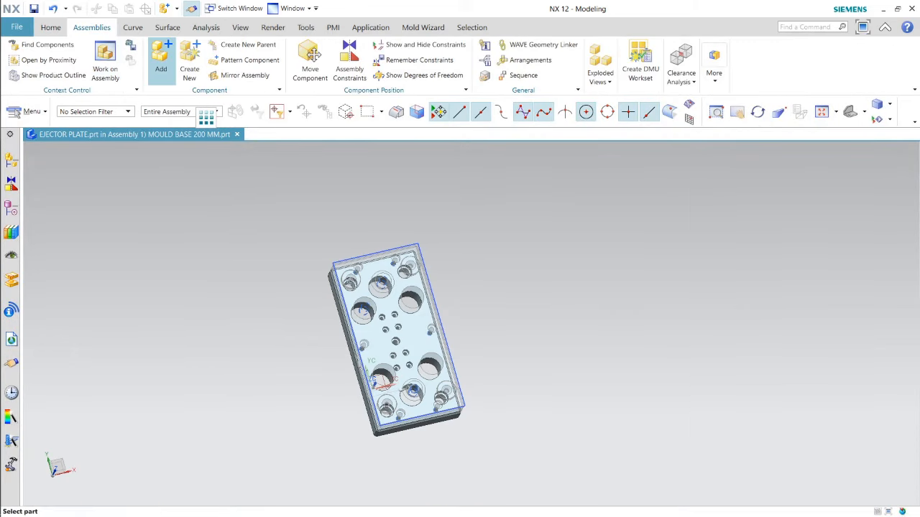
pyautogui.click(161, 61)
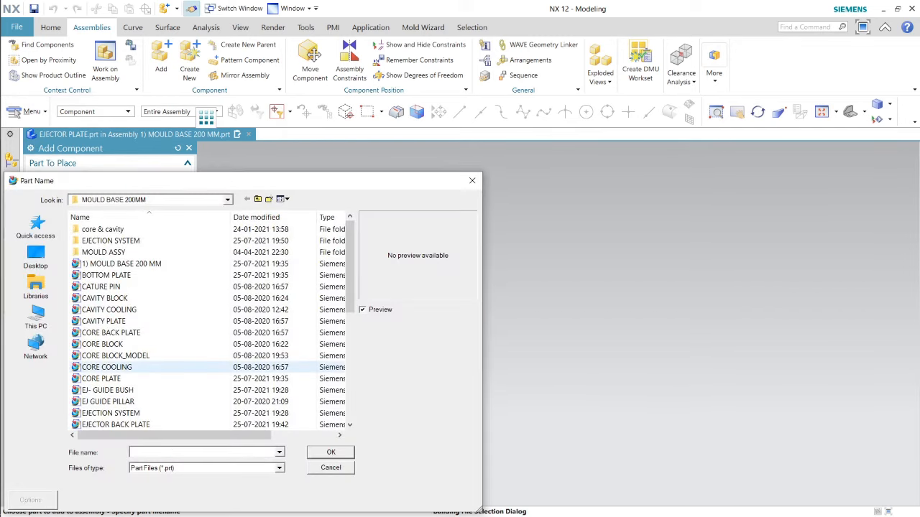
pyautogui.scroll(-7, 122, 379)
pyautogui.click(108, 368)
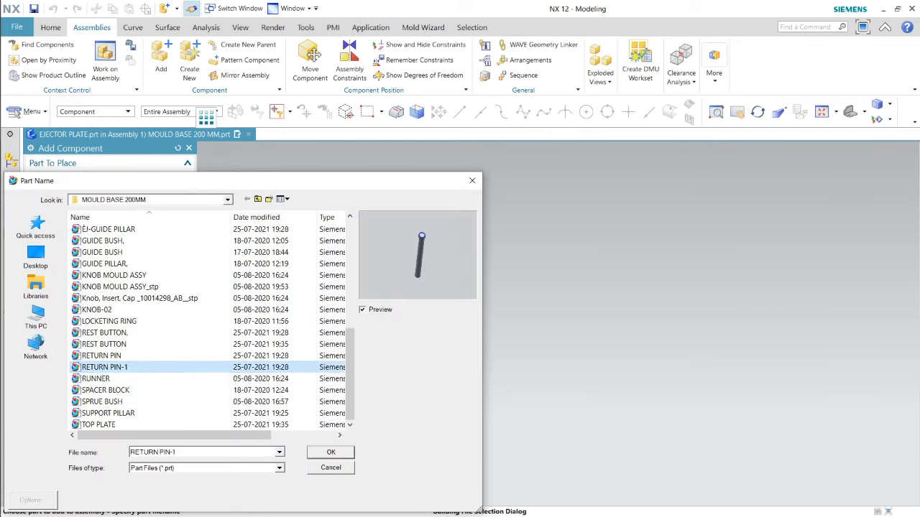
pyautogui.click(343, 453)
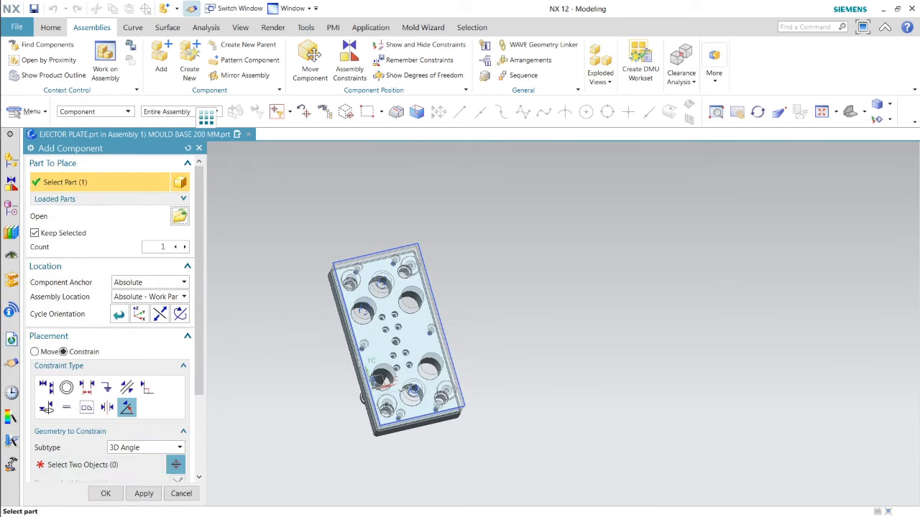
pyautogui.click(106, 494)
# Step: Flip the return pin end for end about the YC axis with Move Component, accepting the move of the fixed component
pyautogui.moveTo(554, 312); pyautogui.dragTo(429, 358, button='middle')
pyautogui.rightClick(385, 371)
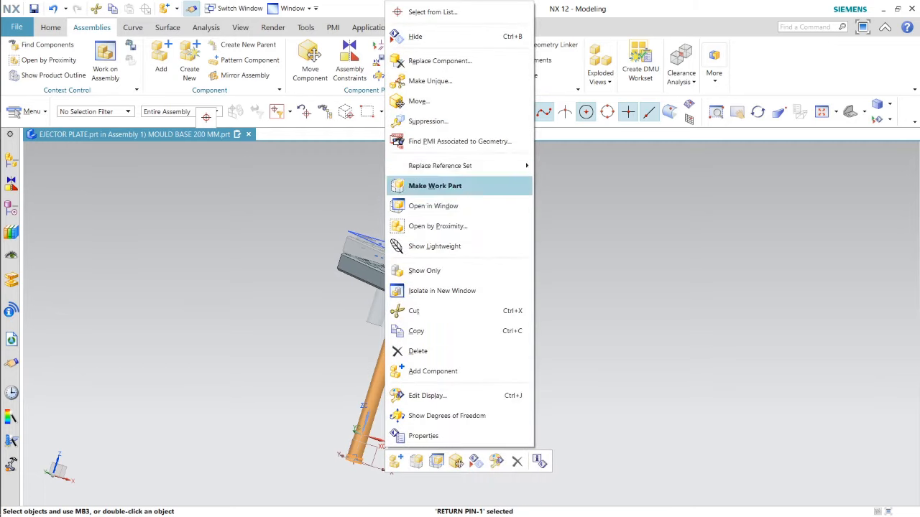
pyautogui.click(419, 101)
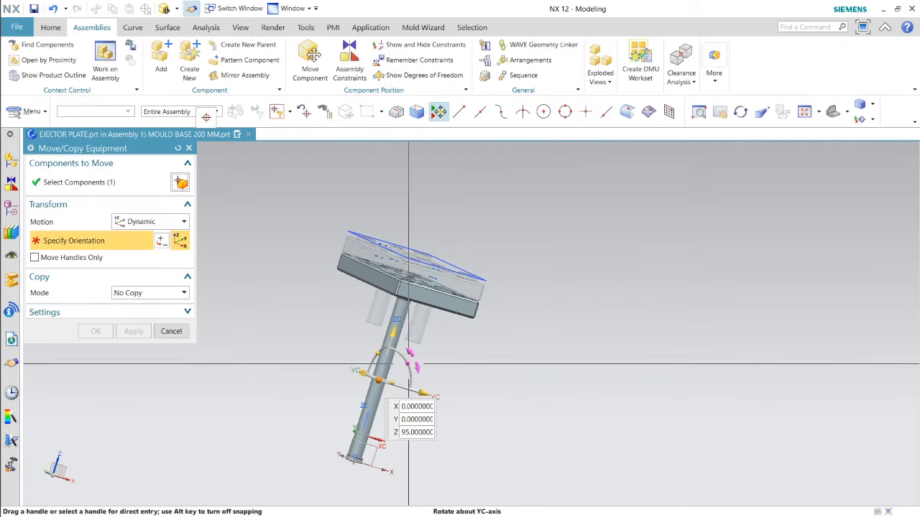
pyautogui.click(408, 363)
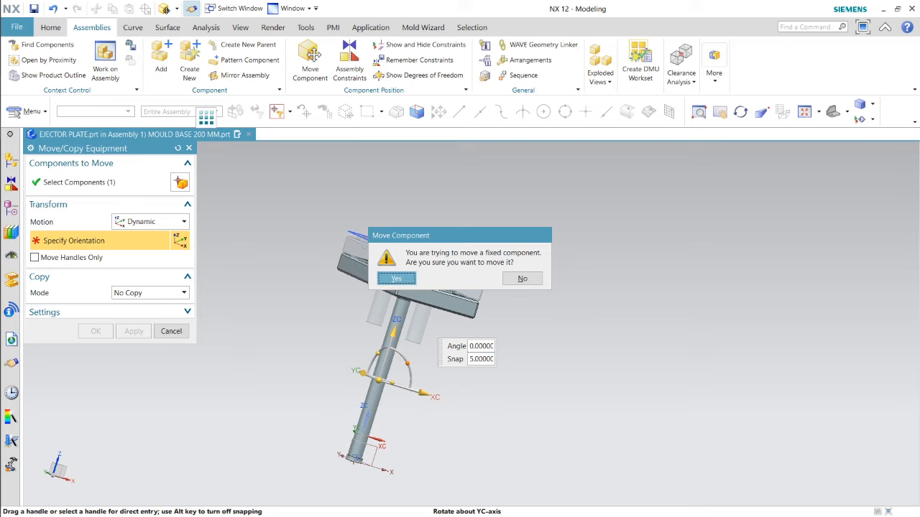
pyautogui.click(397, 278)
pyautogui.moveTo(409, 363); pyautogui.dragTo(368, 396)
pyautogui.moveTo(383, 440); pyautogui.dragTo(362, 391)
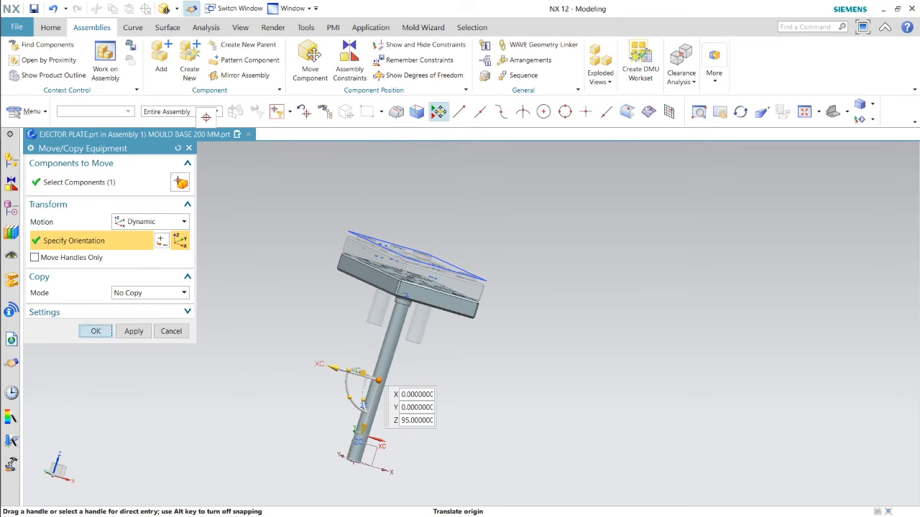
pyautogui.middleClick(378, 381)
# Step: Move the return pin point to point from its head edge's centre to the centre of a corner counterbore in the ejector plate
pyautogui.scroll(3, 394, 335)
pyautogui.moveTo(447, 334); pyautogui.dragTo(384, 439, button='middle')
pyautogui.scroll(-2, 440, 230)
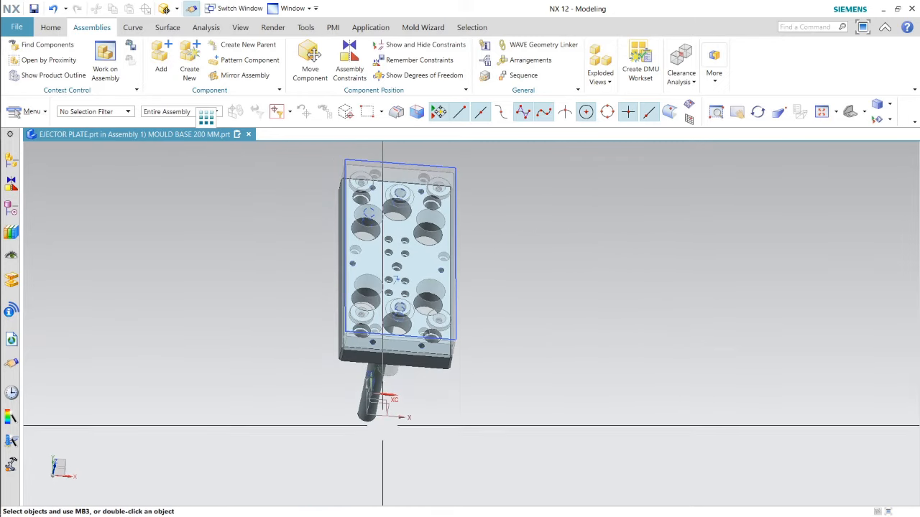
pyautogui.rightClick(372, 403)
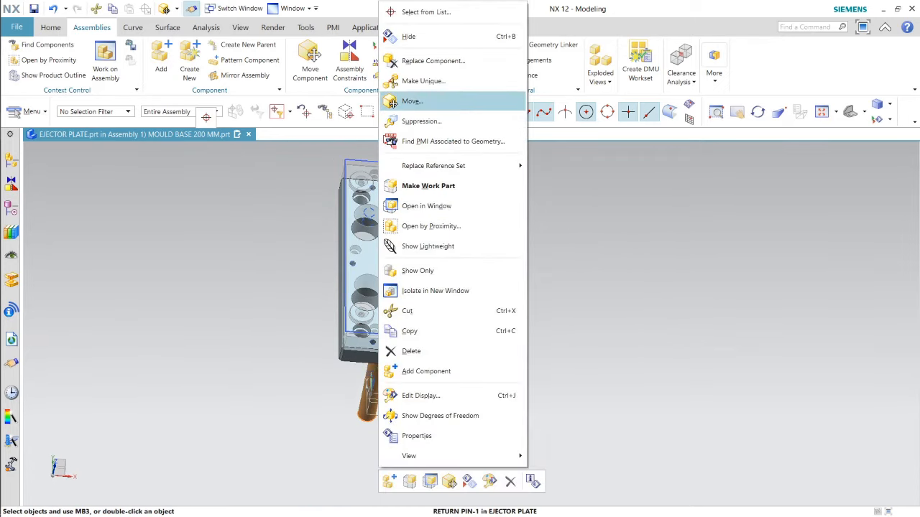
pyautogui.click(393, 101)
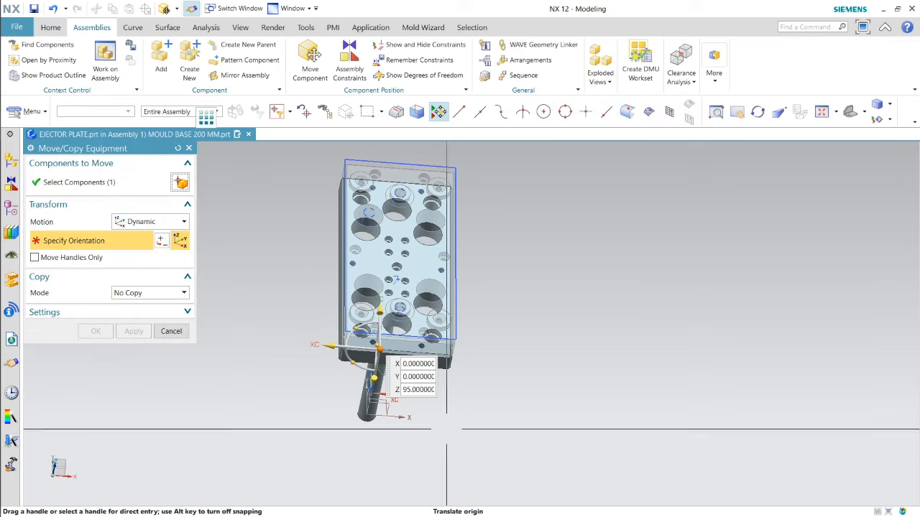
pyautogui.click(152, 222)
pyautogui.click(148, 264)
pyautogui.moveTo(403, 374); pyautogui.dragTo(397, 245, button='middle')
pyautogui.scroll(5, 397, 245)
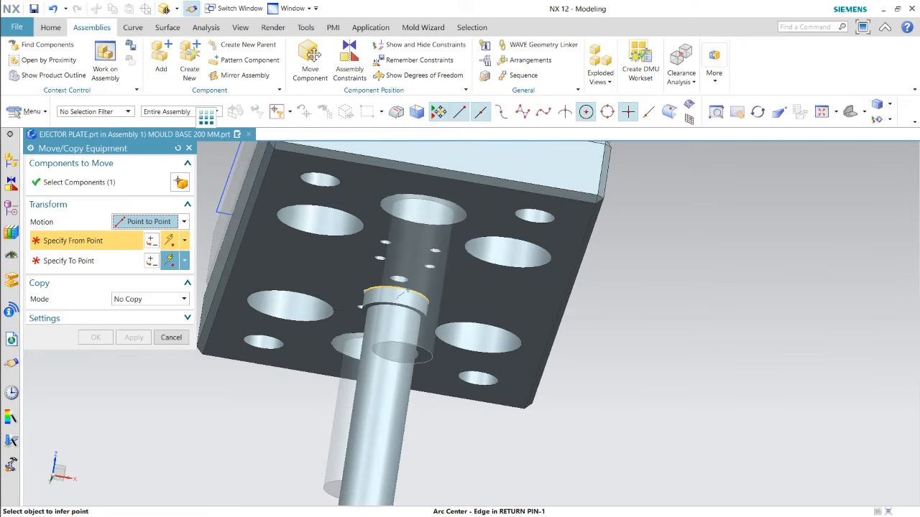
pyautogui.click(408, 292)
pyautogui.scroll(-3, 475, 334)
pyautogui.moveTo(503, 348); pyautogui.dragTo(502, 392, button='middle')
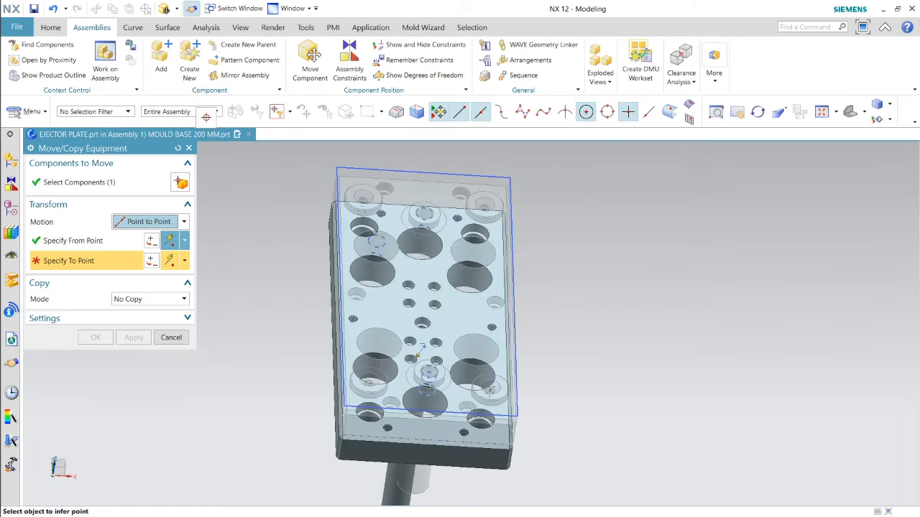
pyautogui.scroll(2, 382, 244)
pyautogui.click(354, 213)
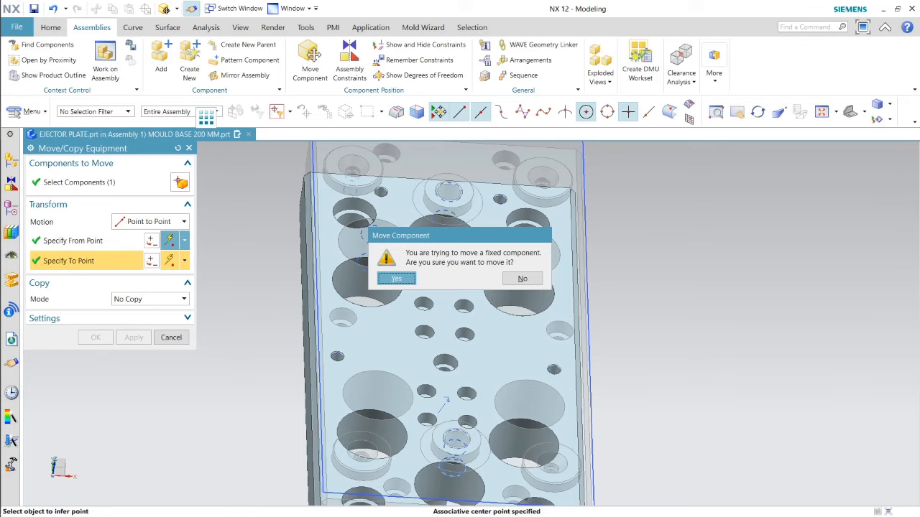
pyautogui.press('Return')
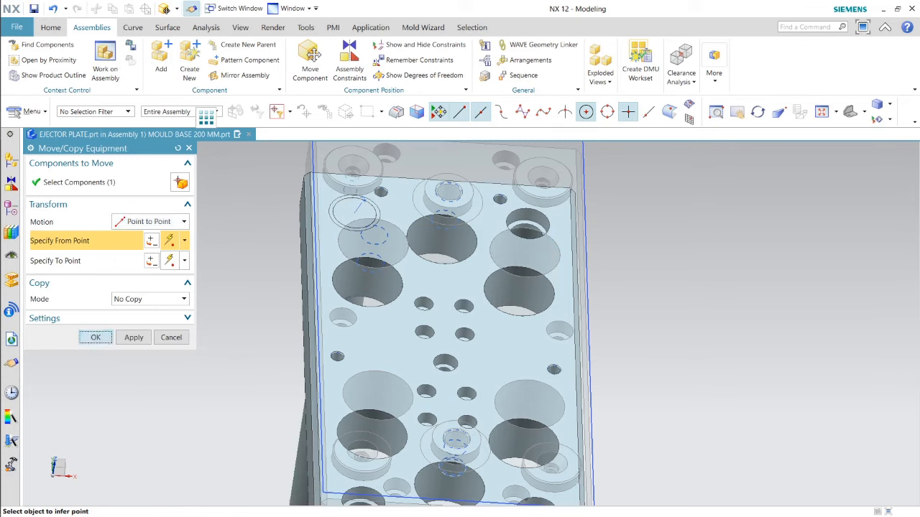
pyautogui.click(96, 338)
# Step: Inspect the placed return pin and check the diameter of the ejector plate's corner through holes using Resize Face, without changing them
pyautogui.scroll(-1, 409, 295)
pyautogui.moveTo(476, 305); pyautogui.dragTo(514, 187, button='middle')
pyautogui.moveTo(453, 241); pyautogui.dragTo(432, 206, button='middle')
pyautogui.scroll(-4, 435, 220)
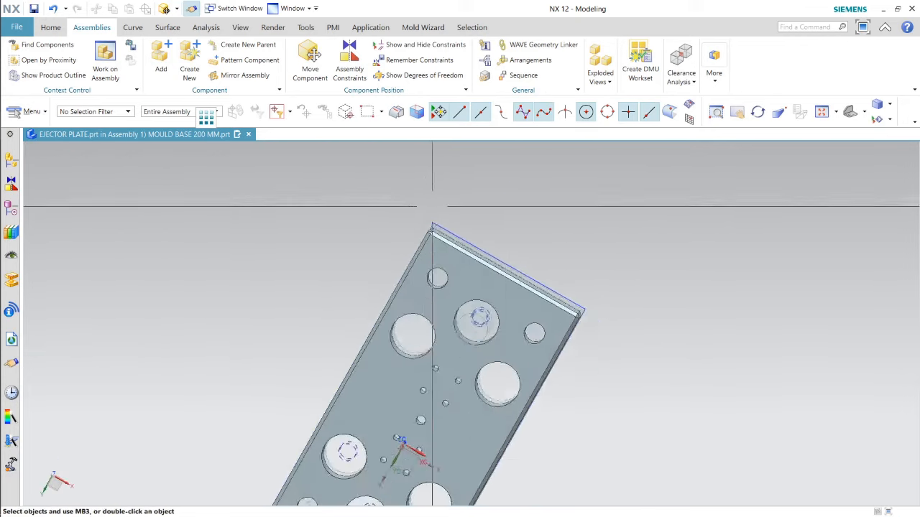
pyautogui.moveTo(429, 489); pyautogui.dragTo(394, 438, button='middle')
pyautogui.scroll(2, 390, 436)
pyautogui.scroll(3, 360, 437)
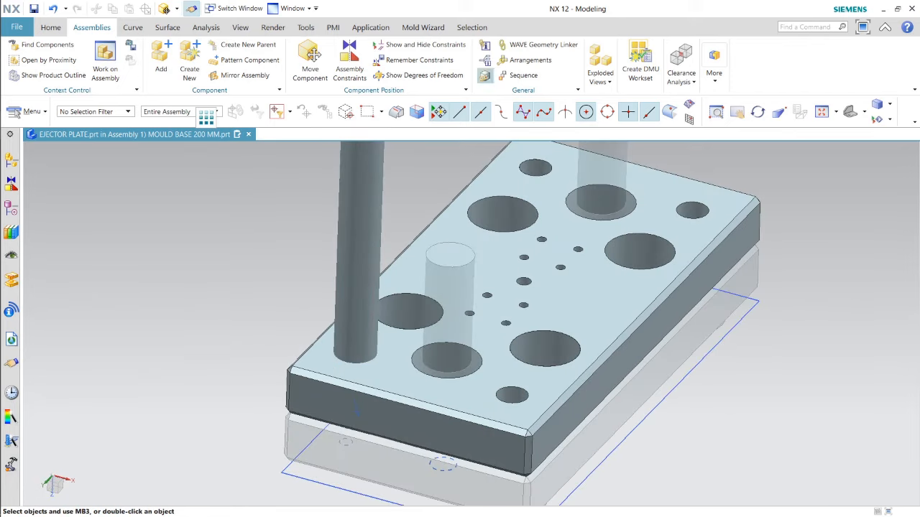
pyautogui.click(50, 27)
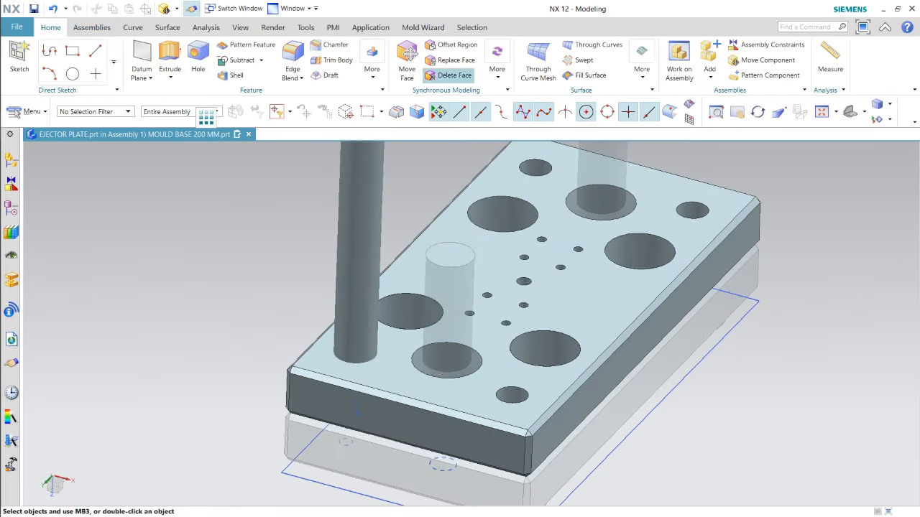
pyautogui.click(496, 59)
pyautogui.click(596, 135)
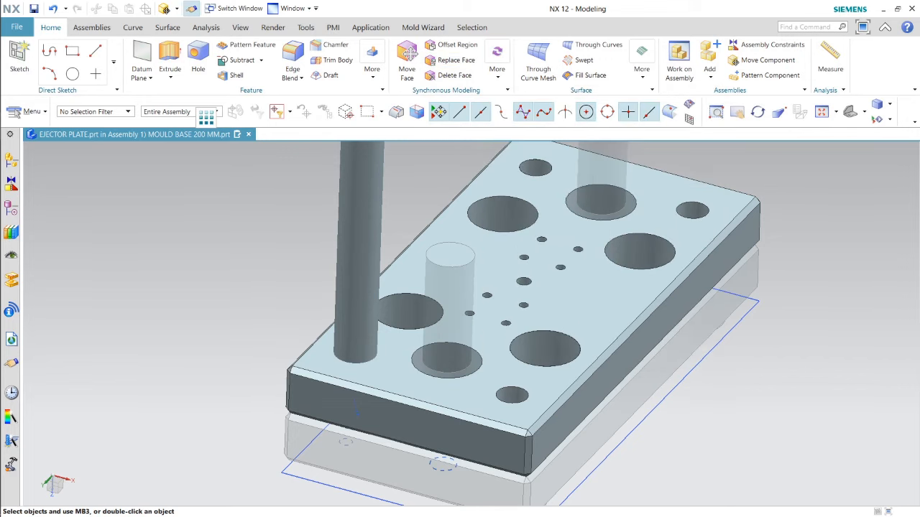
pyautogui.scroll(4, 507, 374)
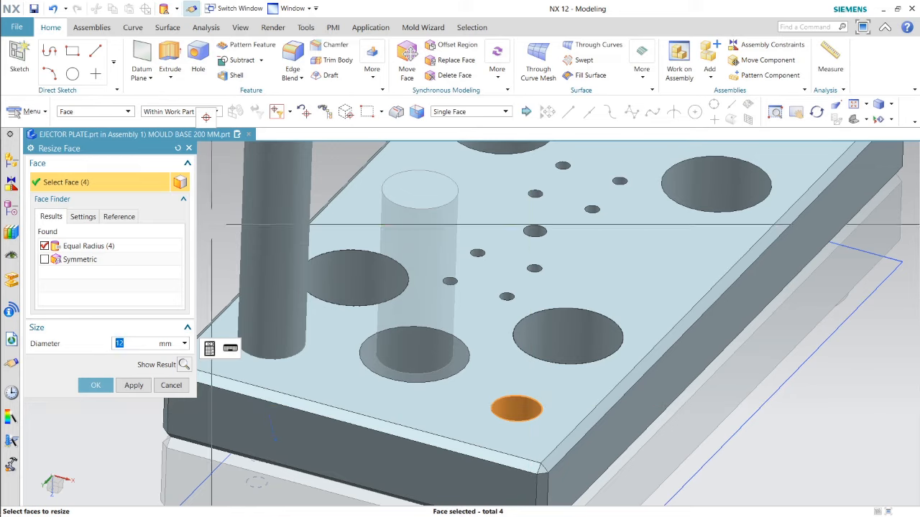
pyautogui.click(172, 385)
pyautogui.scroll(-8, 332, 302)
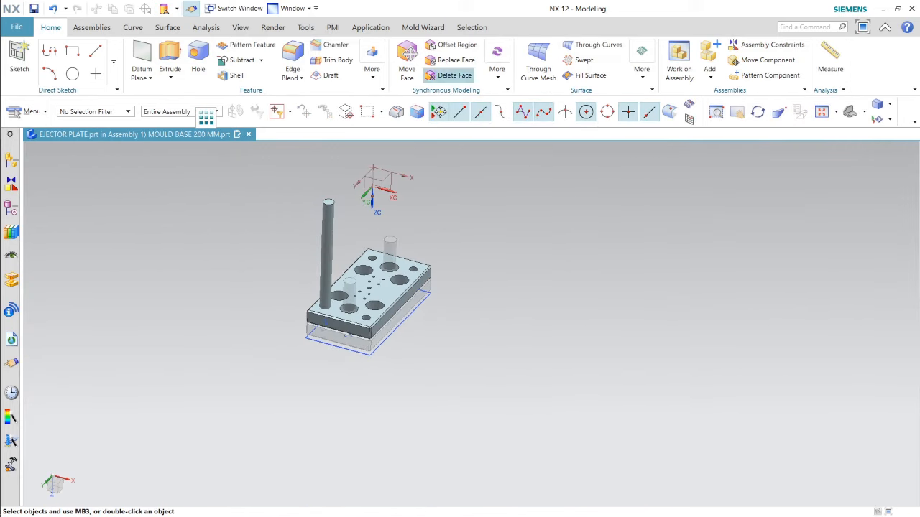
pyautogui.click(499, 66)
pyautogui.click(512, 105)
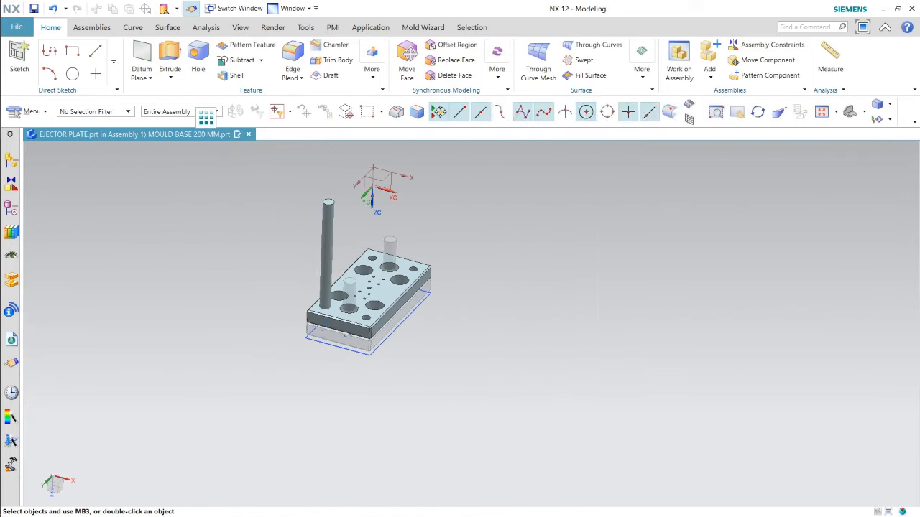
pyautogui.press('Escape')
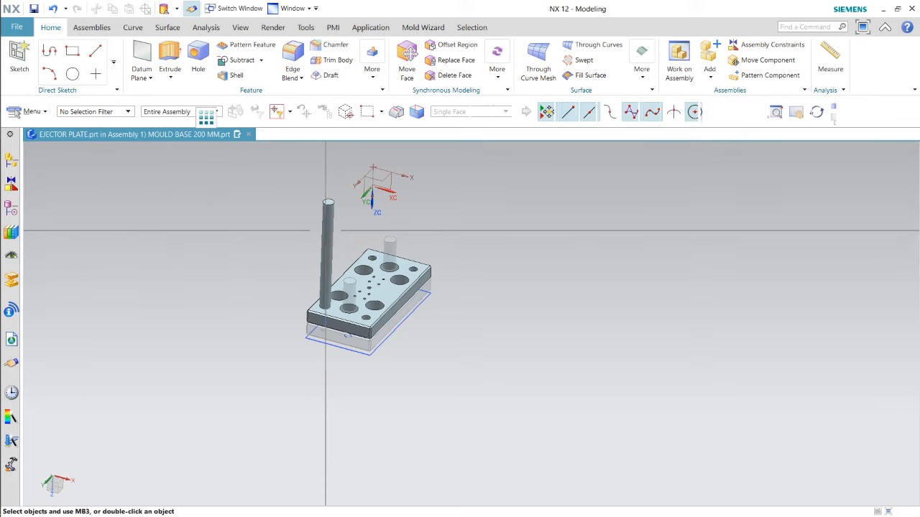
# Step: Make the return pin the work part and resize its cylindrical shank face to a diameter of 12 mm
pyautogui.doubleClick(326, 231)
pyautogui.click(497, 65)
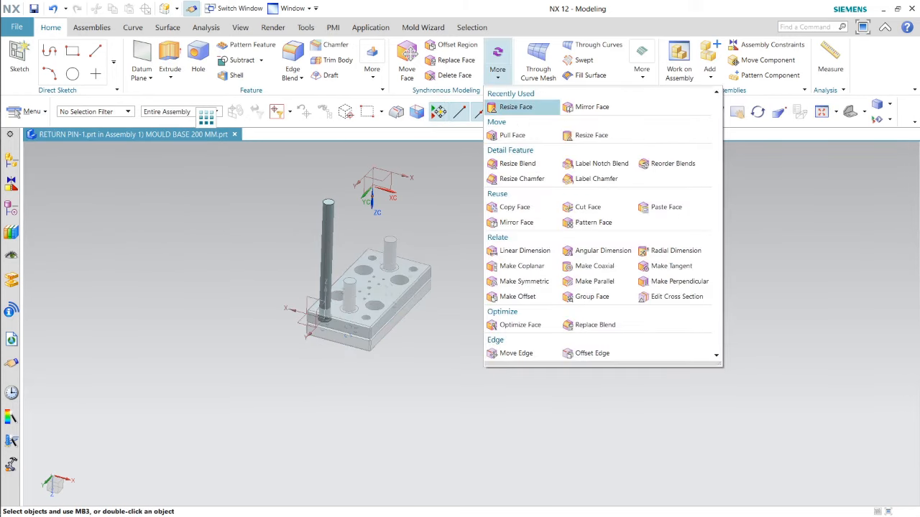
pyautogui.click(515, 106)
pyautogui.click(327, 217)
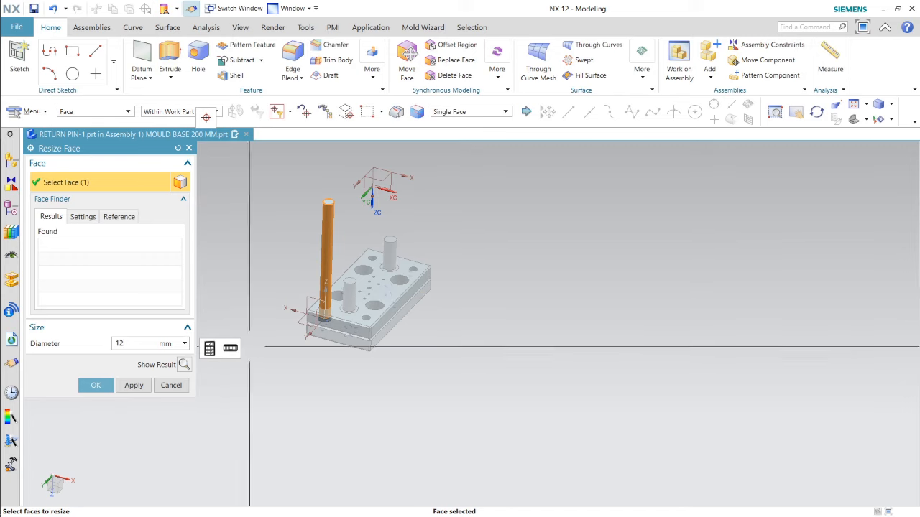
pyautogui.press('Return')
# Step: Resize the cylindrical face of the return pin's head to a diameter of 16 mm
pyautogui.scroll(-5, 329, 326)
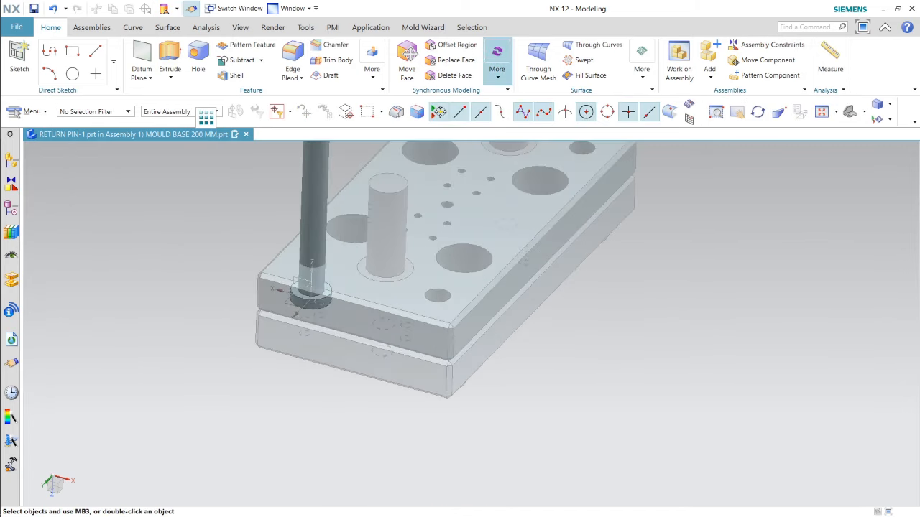
pyautogui.click(498, 65)
pyautogui.click(515, 106)
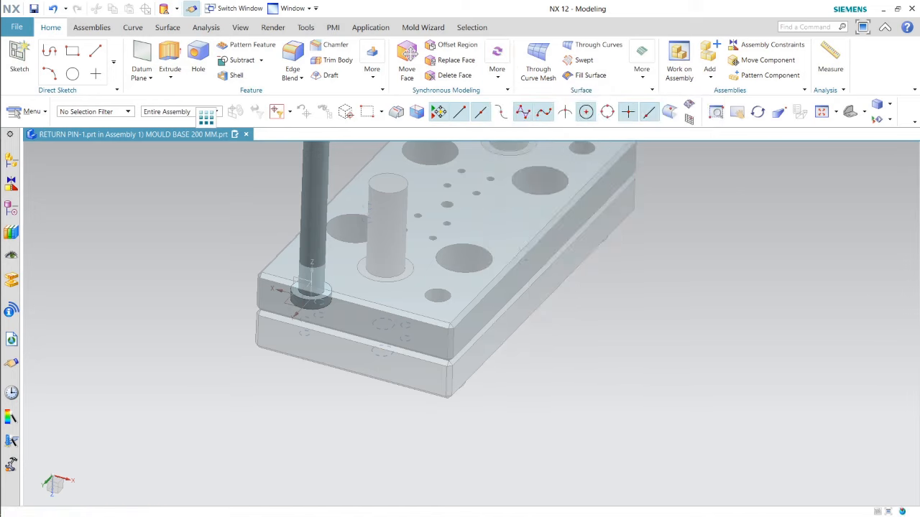
pyautogui.scroll(-2, 326, 303)
pyautogui.scroll(-1, 325, 303)
pyautogui.click(327, 305)
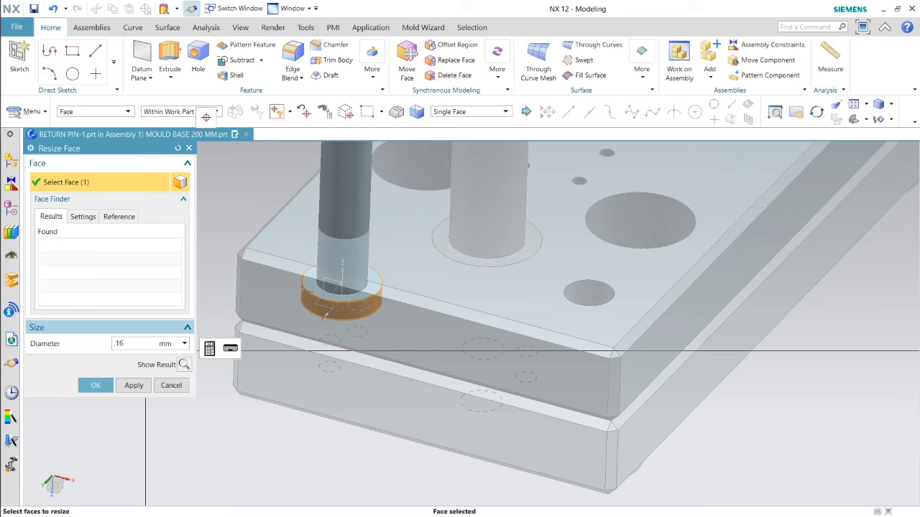
pyautogui.click(95, 385)
pyautogui.scroll(5, 319, 351)
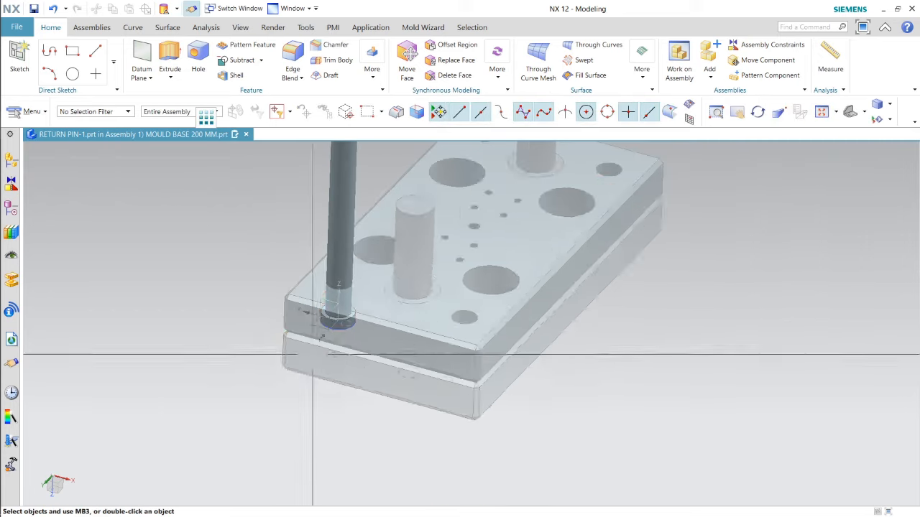
# Step: Hide the ejector back plate to expose the return pin's head in the ejector plate and inspect its fit
pyautogui.moveTo(433, 352); pyautogui.dragTo(429, 248, button='middle')
pyautogui.scroll(-4, 318, 214)
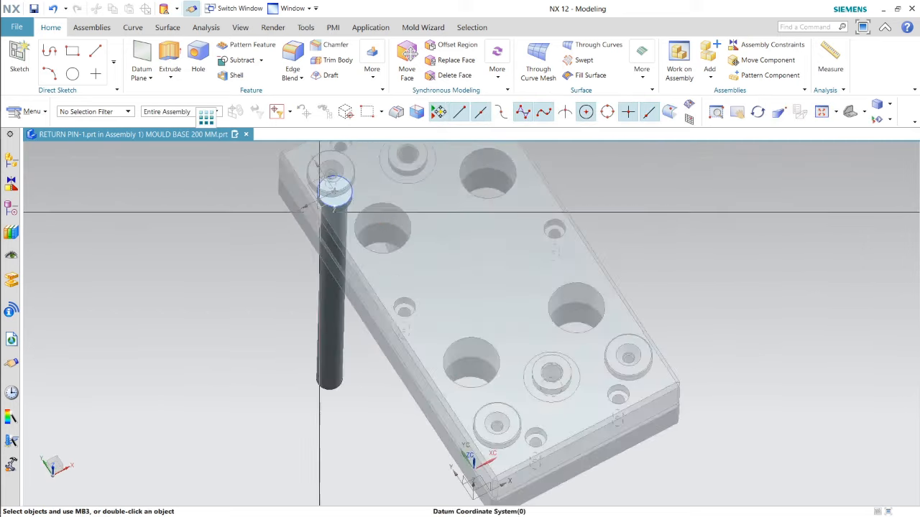
pyautogui.keyDown('shift'); pyautogui.moveTo(318, 213); pyautogui.dragTo(228, 288, button='middle'); pyautogui.keyUp('shift')
pyautogui.scroll(2, 228, 287)
pyautogui.rightClick(395, 242)
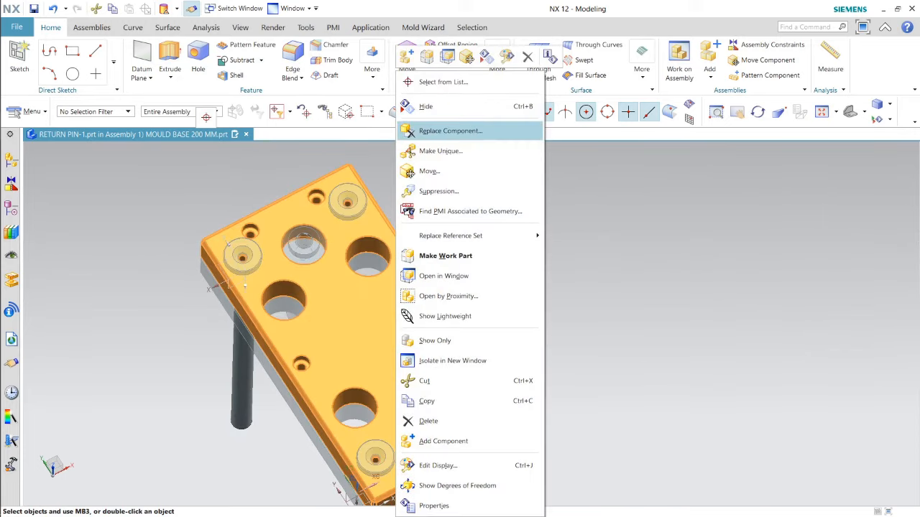
pyautogui.click(431, 107)
pyautogui.moveTo(310, 256); pyautogui.dragTo(298, 206, button='middle')
pyautogui.scroll(-6, 242, 218)
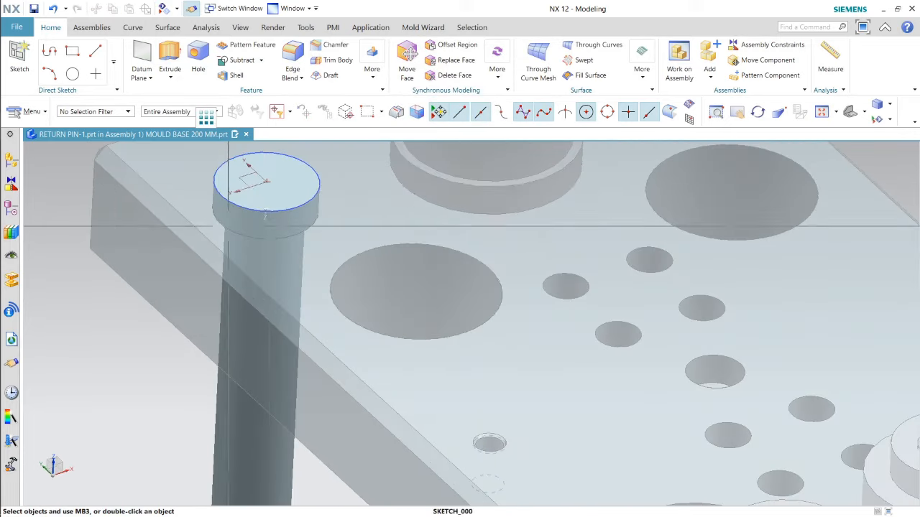
pyautogui.scroll(5, 272, 178)
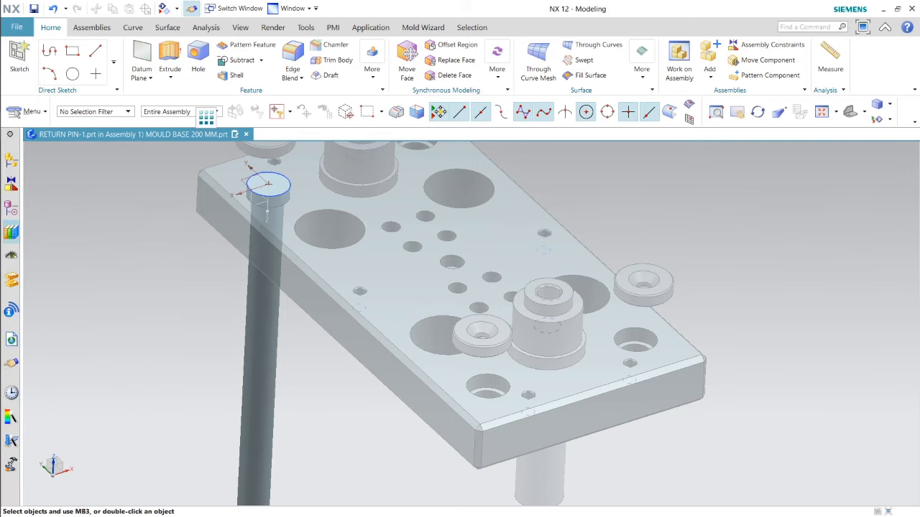
# Step: Move the RETURN PIN-1 component out of the ejector plate subassembly to the top-level mould base assembly
pyautogui.moveTo(11, 209)
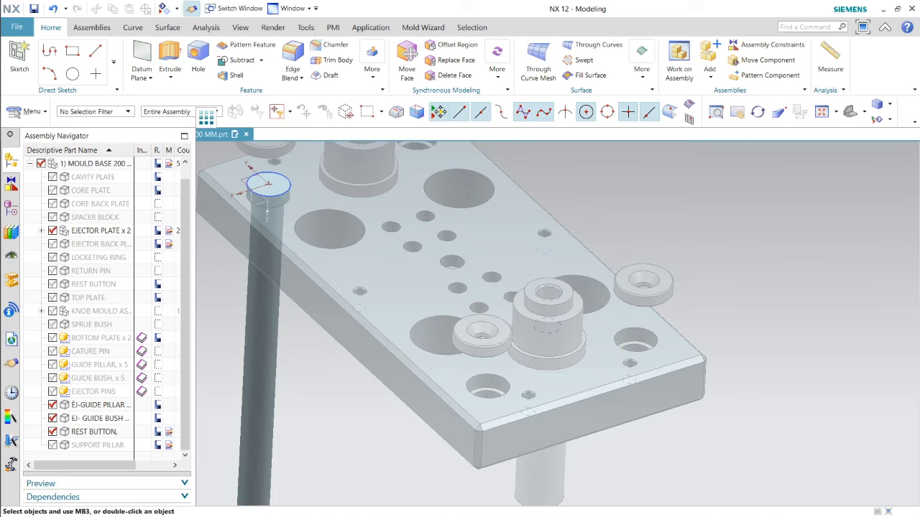
pyautogui.click(41, 231)
pyautogui.click(268, 184)
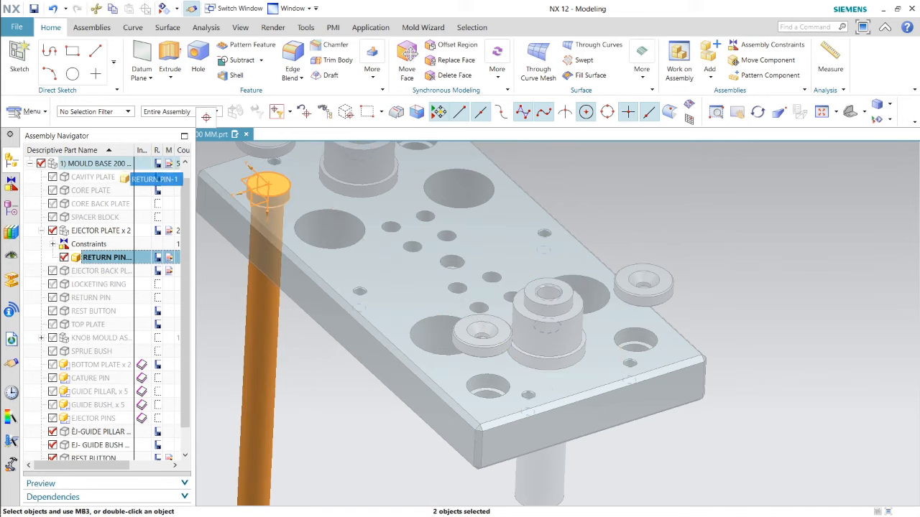
pyautogui.moveTo(104, 270); pyautogui.dragTo(128, 181)
pyautogui.click(358, 298)
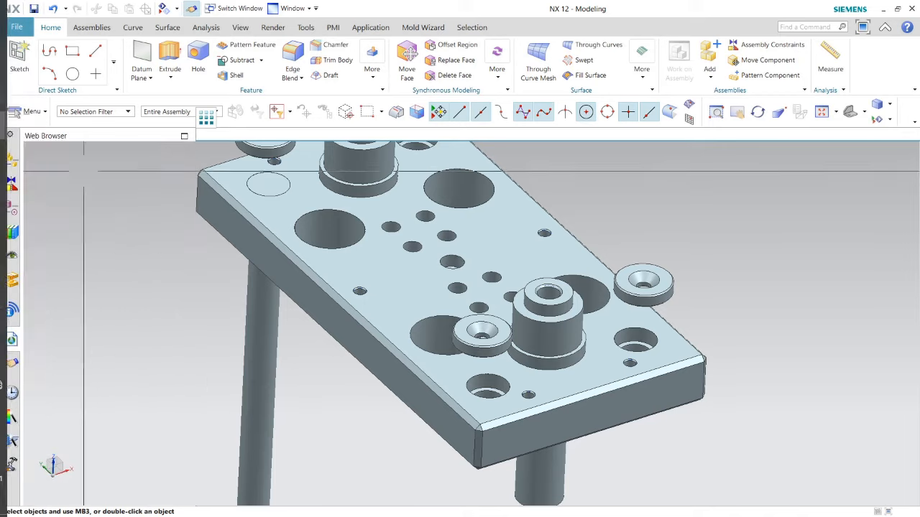
# Step: Copy the two return pins point to point from their head centre to the counterbore centre at the other end of the same long side
pyautogui.moveTo(11, 161)
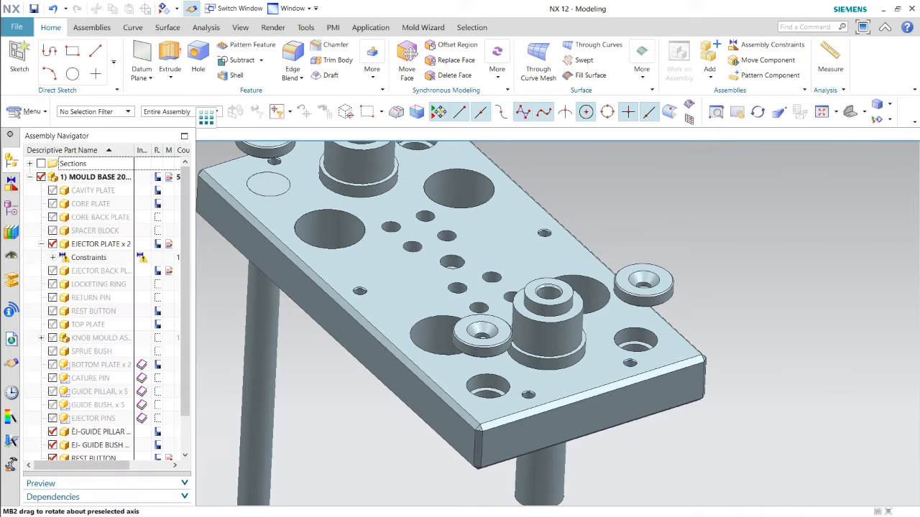
pyautogui.scroll(-1, 105, 309)
pyautogui.rightClick(100, 445)
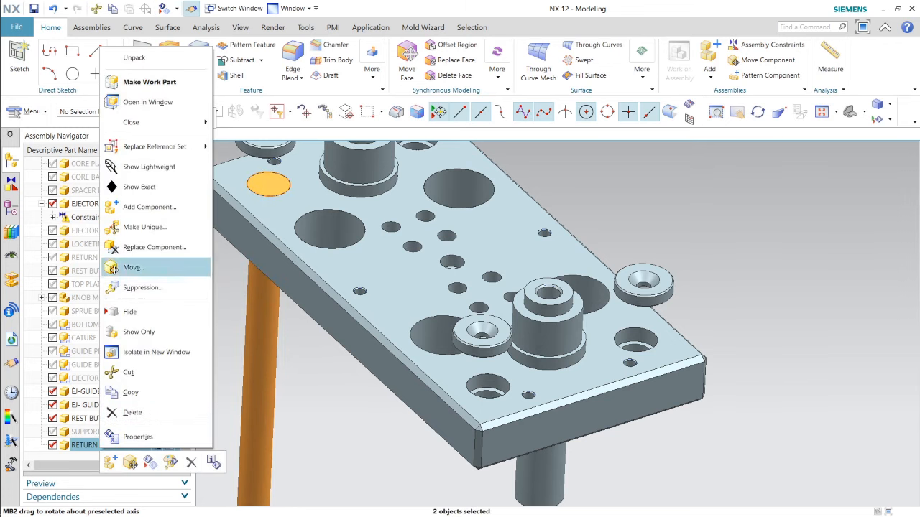
pyautogui.click(133, 267)
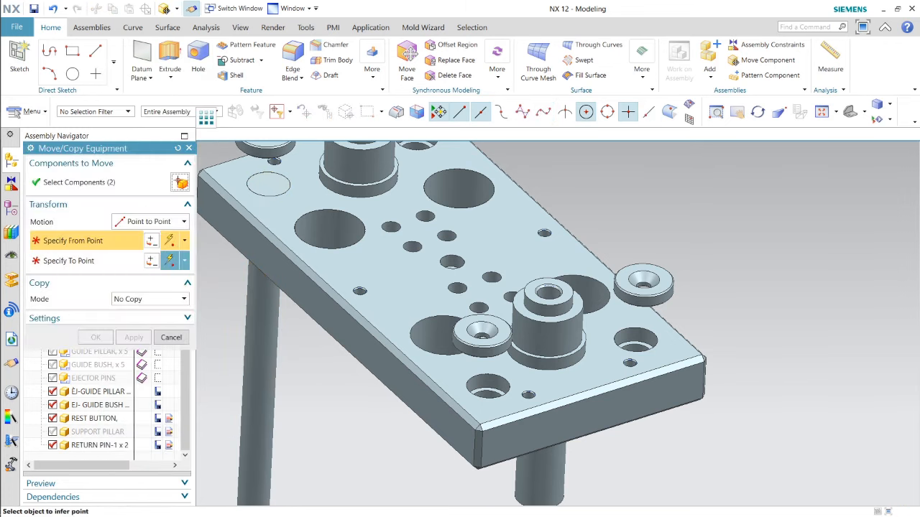
pyautogui.scroll(-6, 251, 384)
pyautogui.scroll(4, 357, 254)
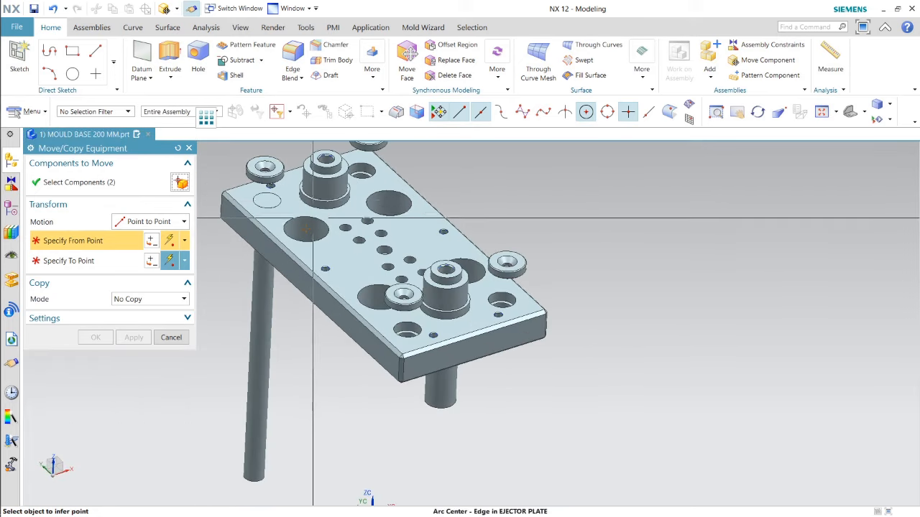
pyautogui.click(266, 199)
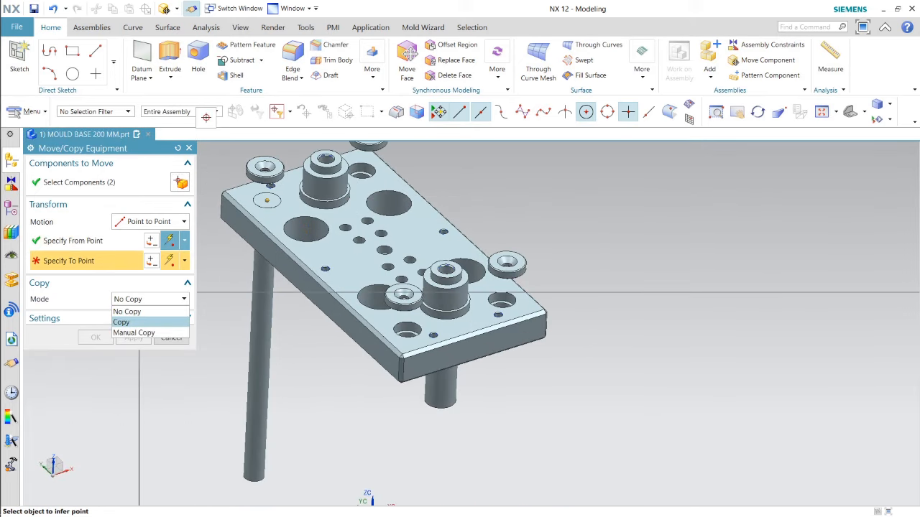
pyautogui.click(121, 322)
pyautogui.scroll(2, 442, 365)
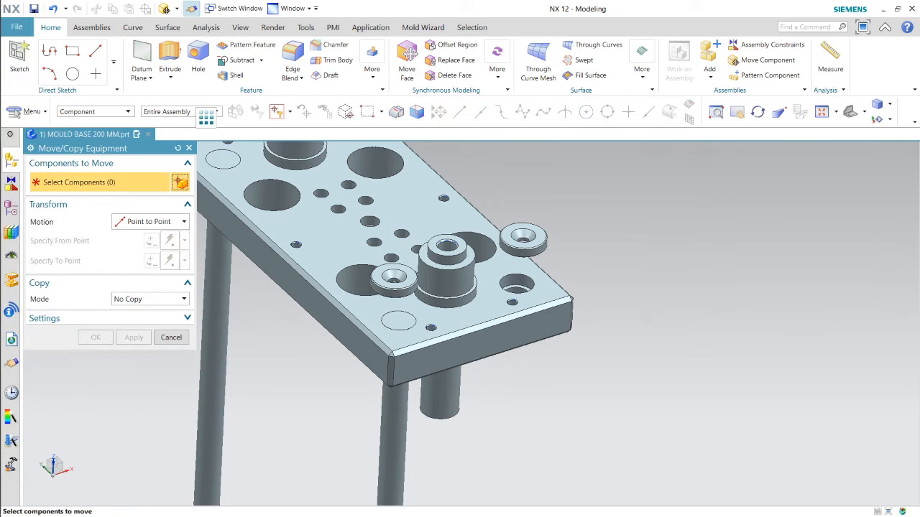
# Step: Move one of the coincident copied return pins point to point into the neighbouring corner counterbore on the same short side
pyautogui.click(398, 322)
pyautogui.middleClick(399, 321)
pyautogui.scroll(2, 397, 322)
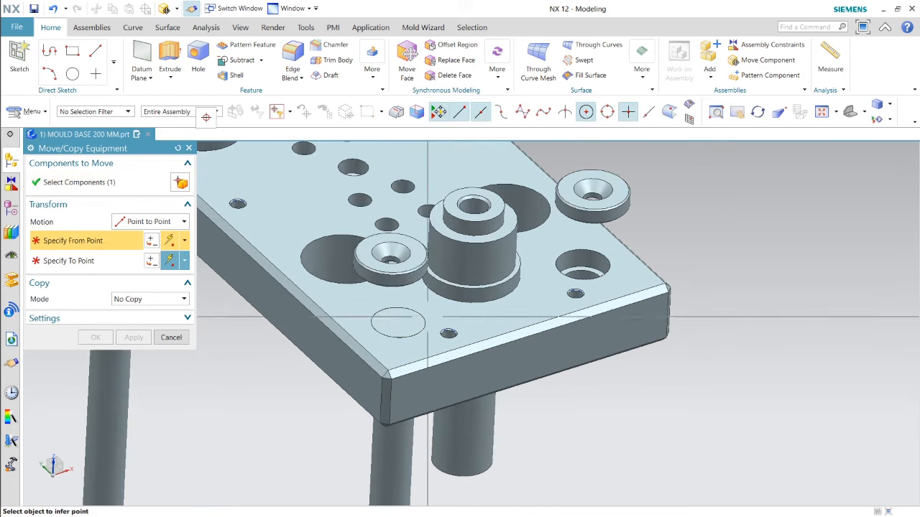
pyautogui.click(398, 322)
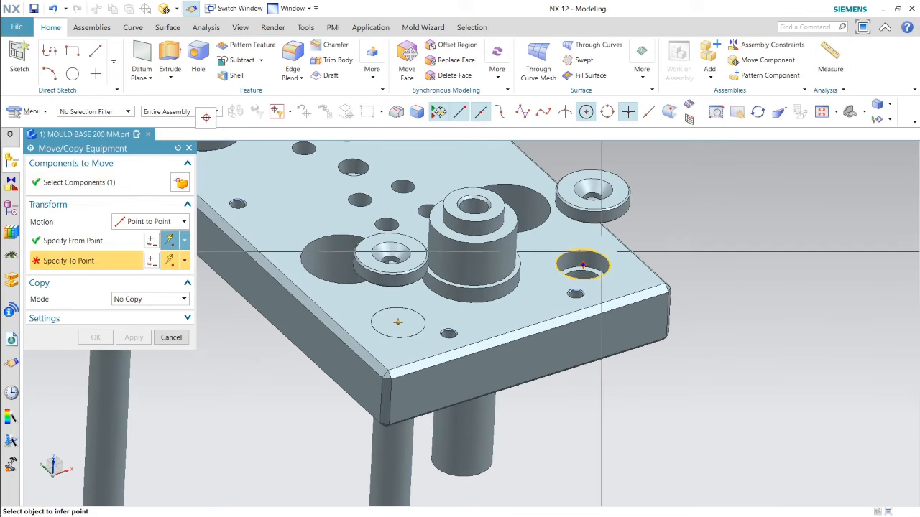
pyautogui.click(602, 252)
pyautogui.click(133, 337)
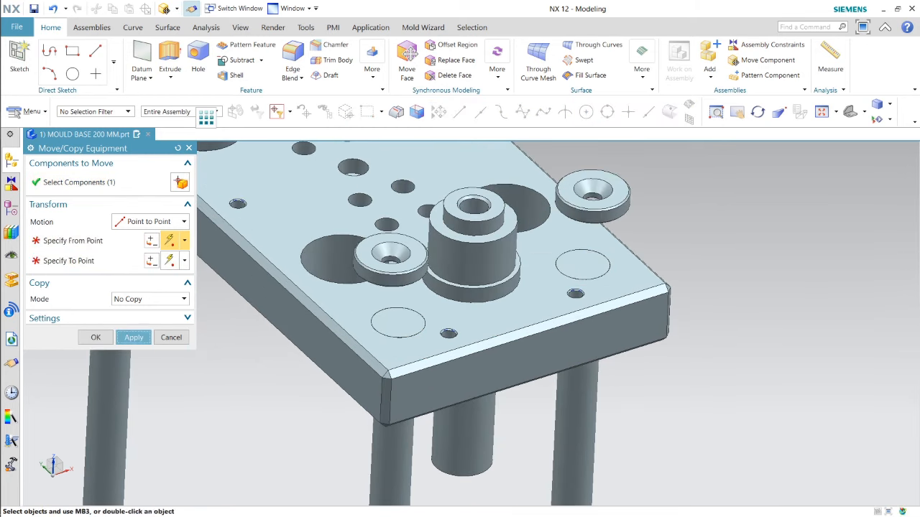
# Step: Move that return pin point to point from its head centre to the empty corner counterbore at the far end of the plate
pyautogui.scroll(-3, 289, 324)
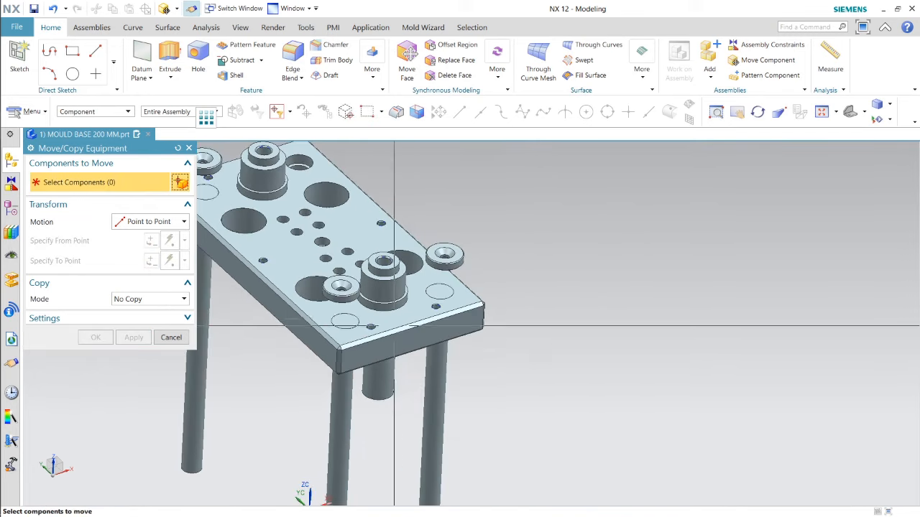
pyautogui.click(434, 371)
pyautogui.scroll(3, 474, 309)
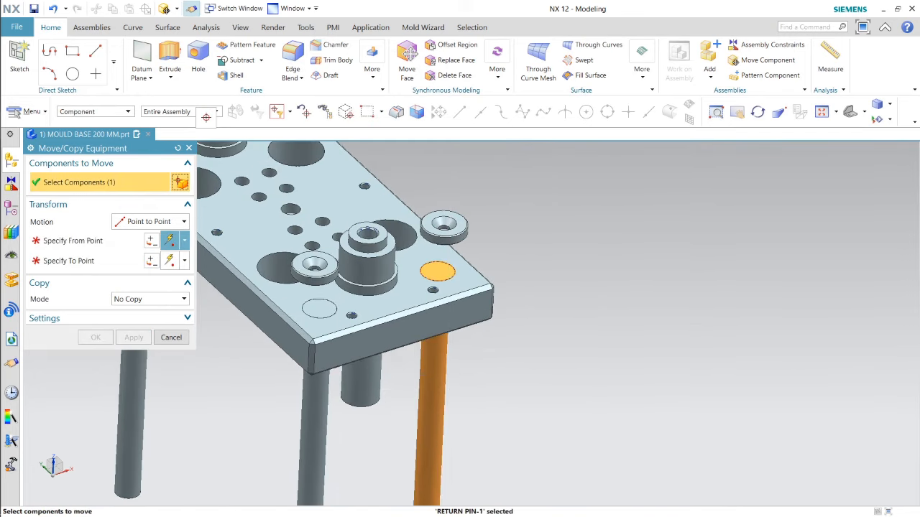
pyautogui.middleClick(489, 295)
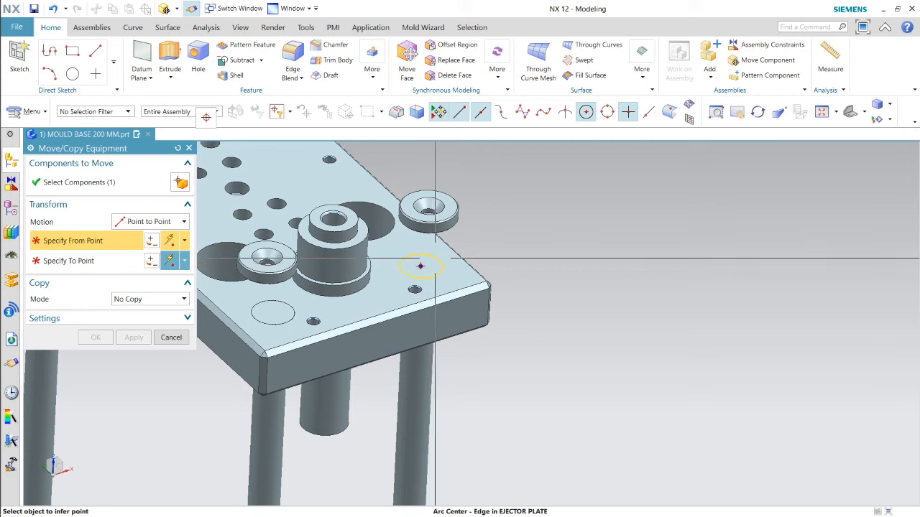
pyautogui.click(420, 265)
pyautogui.scroll(-3, 421, 266)
pyautogui.scroll(3, 425, 217)
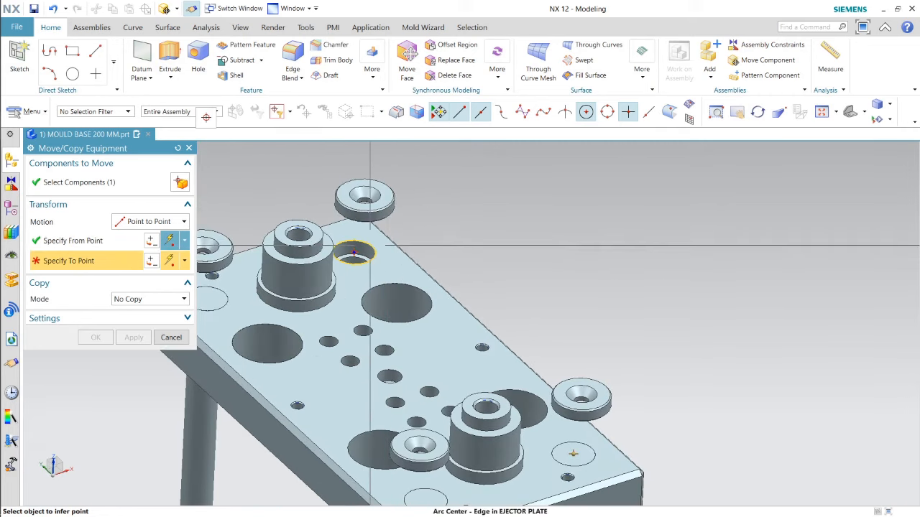
pyautogui.click(353, 253)
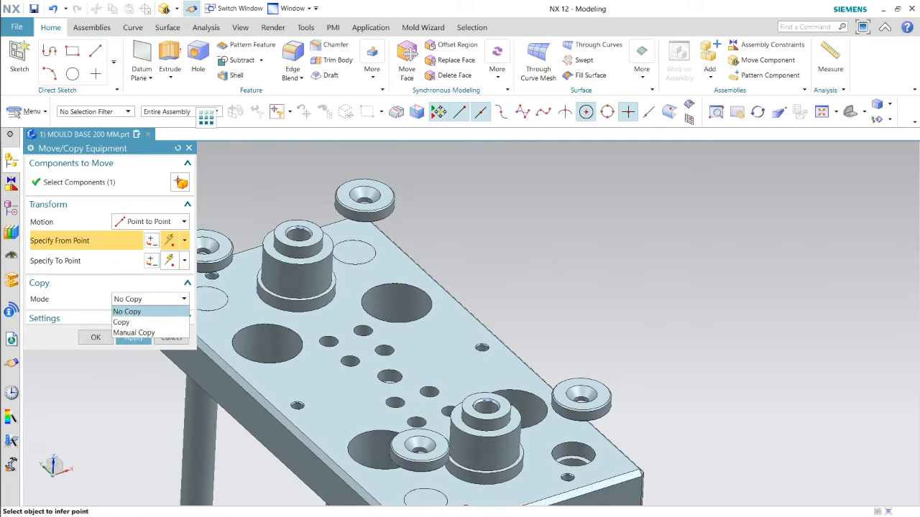
pyautogui.click(122, 322)
pyautogui.click(95, 379)
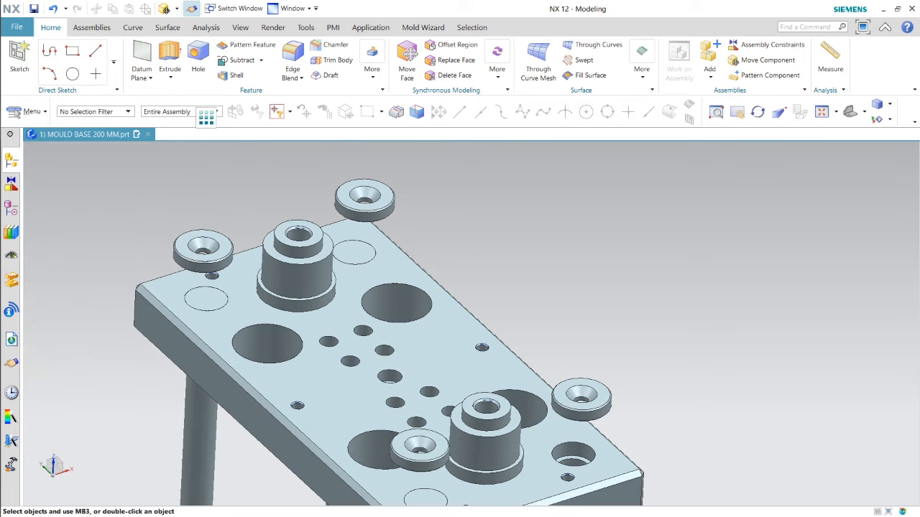
# Step: Copy the far-end return pin point to point back into the vacated corner counterbore of the ejector plate
pyautogui.click(359, 255)
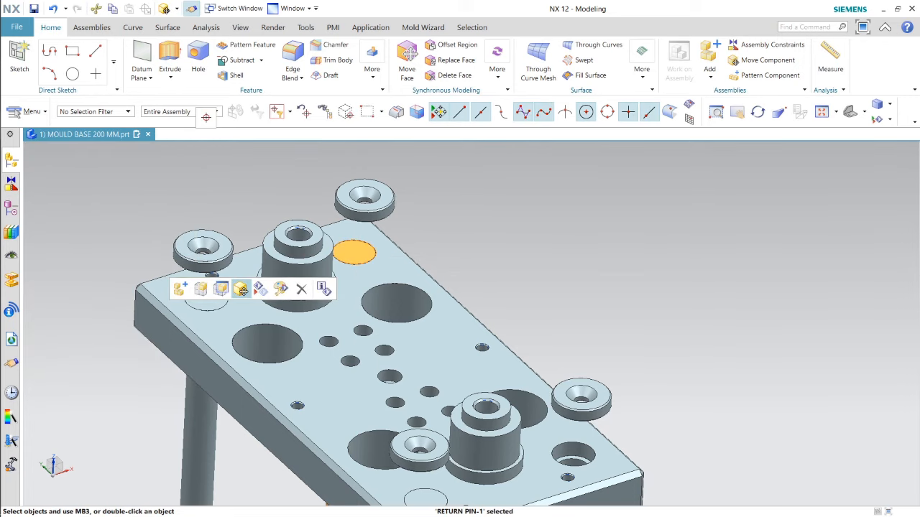
pyautogui.press('Escape')
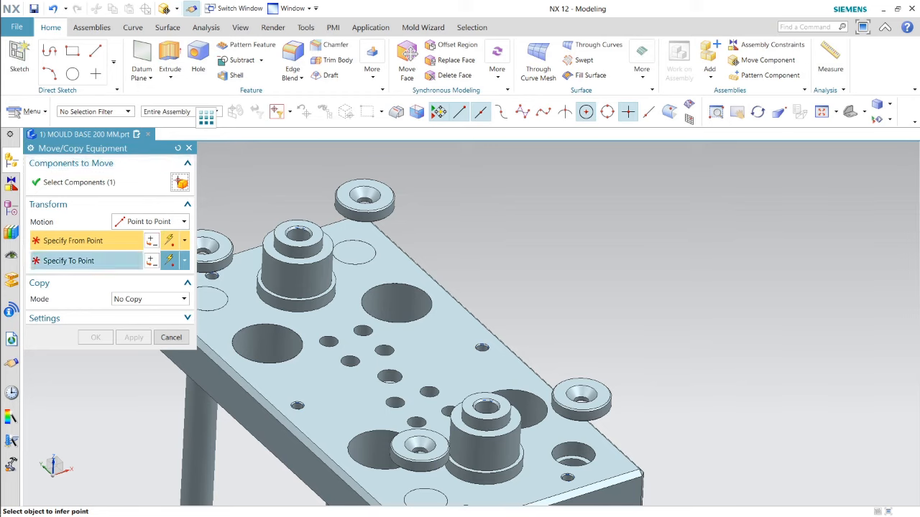
pyautogui.click(121, 322)
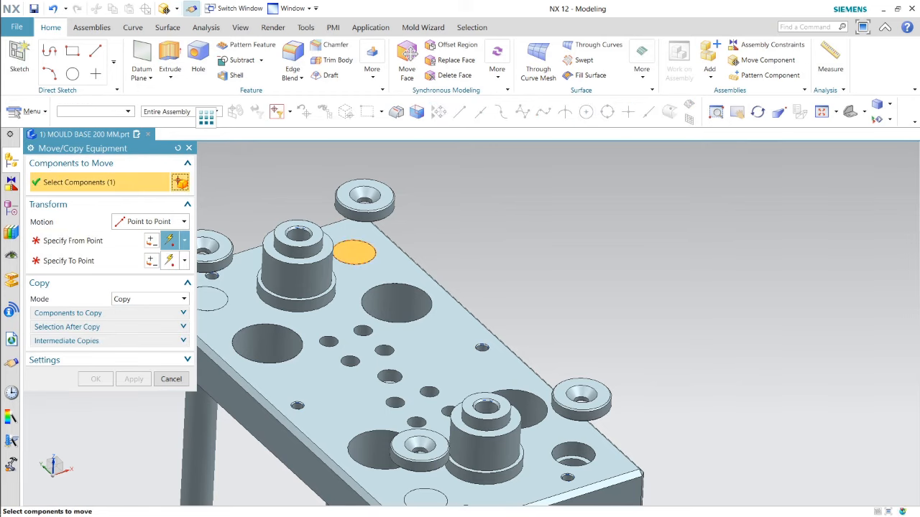
pyautogui.click(380, 251)
pyautogui.scroll(-3, 413, 245)
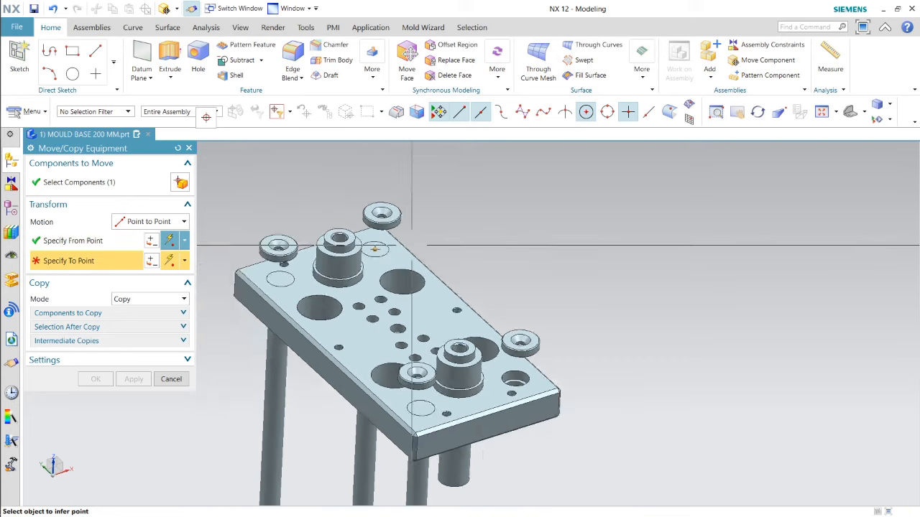
pyautogui.scroll(4, 575, 406)
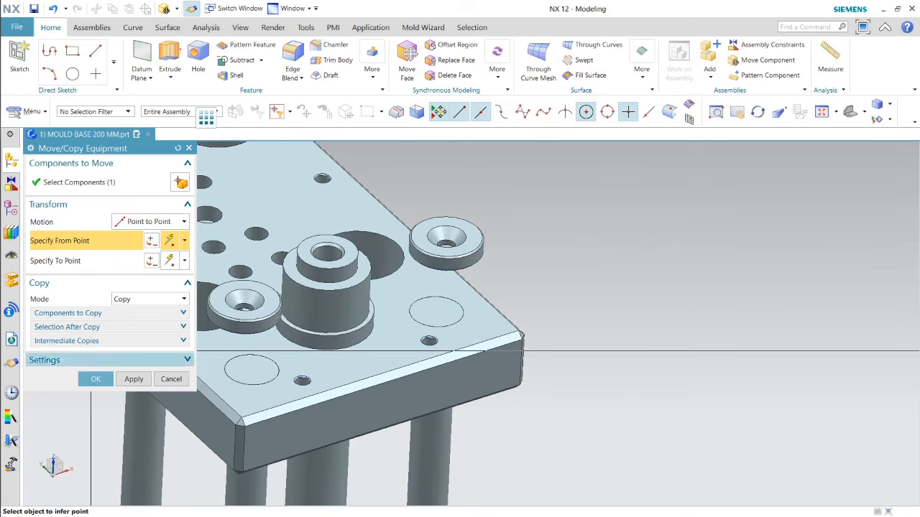
pyautogui.click(96, 379)
# Step: Show the cavity plate above the return pins and make it the work part
pyautogui.scroll(-4, 403, 323)
pyautogui.moveTo(445, 327); pyautogui.dragTo(62, 188, button='middle')
pyautogui.moveTo(11, 160)
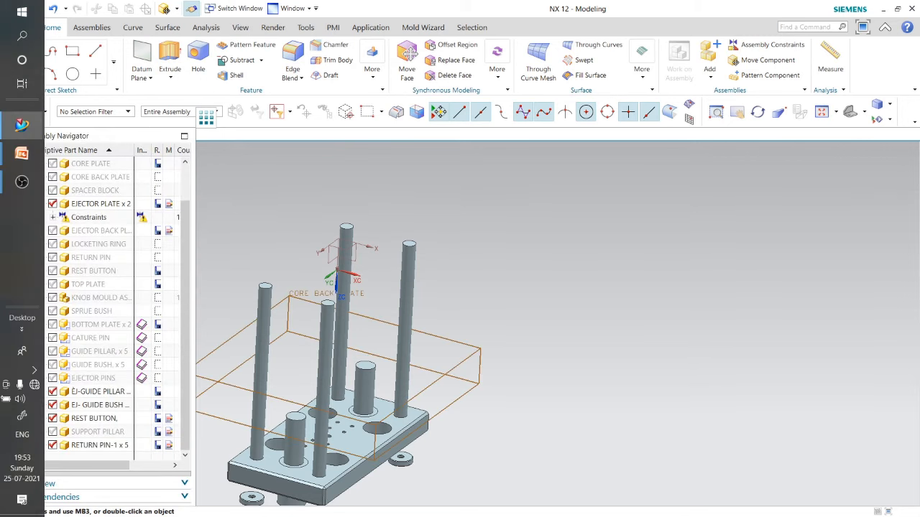
pyautogui.scroll(1, 104, 309)
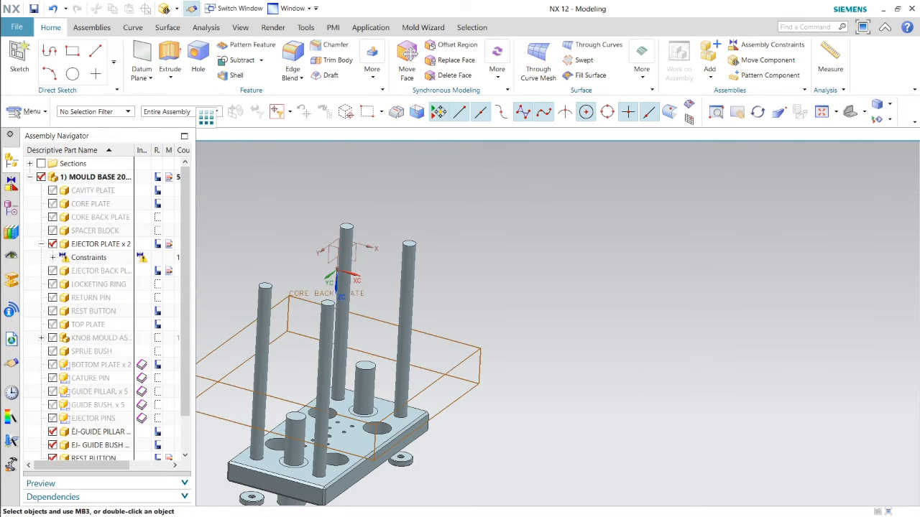
pyautogui.click(53, 190)
pyautogui.moveTo(446, 323); pyautogui.dragTo(460, 253, button='middle')
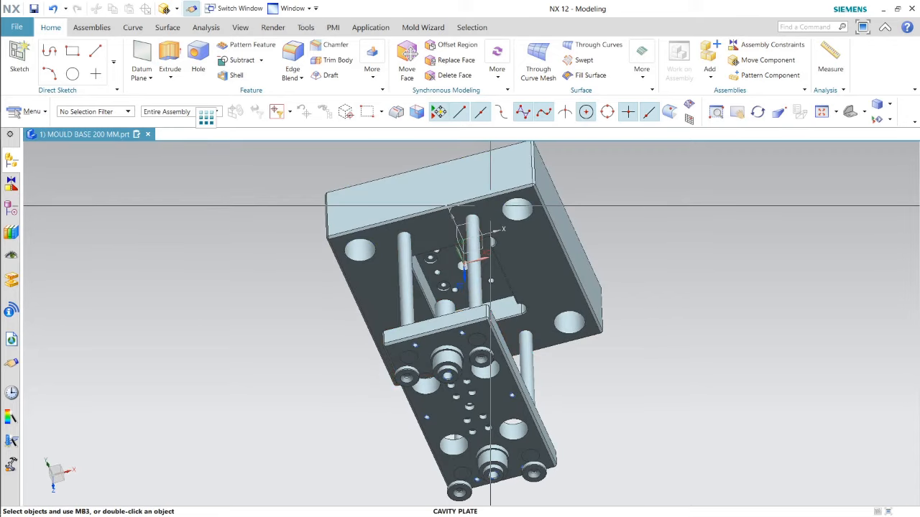
pyautogui.doubleClick(502, 210)
pyautogui.moveTo(559, 301); pyautogui.dragTo(586, 332, button='middle')
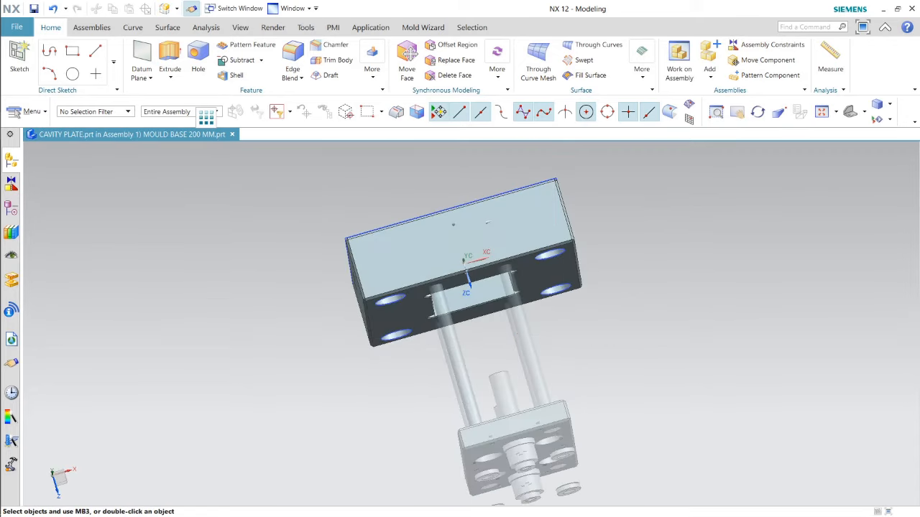
# Step: Make the RETURN PIN-1 the work part and subtract the cavity plate from the pin body, keeping the tool
pyautogui.doubleClick(528, 341)
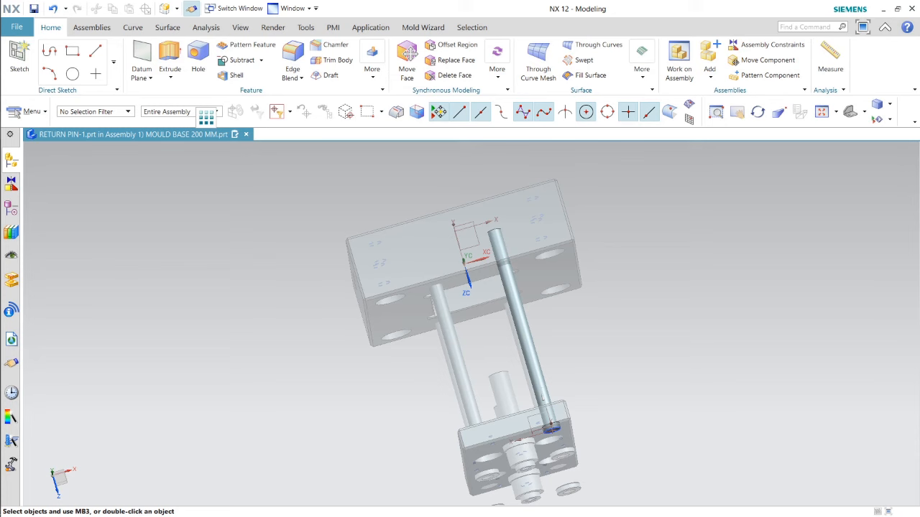
pyautogui.click(242, 60)
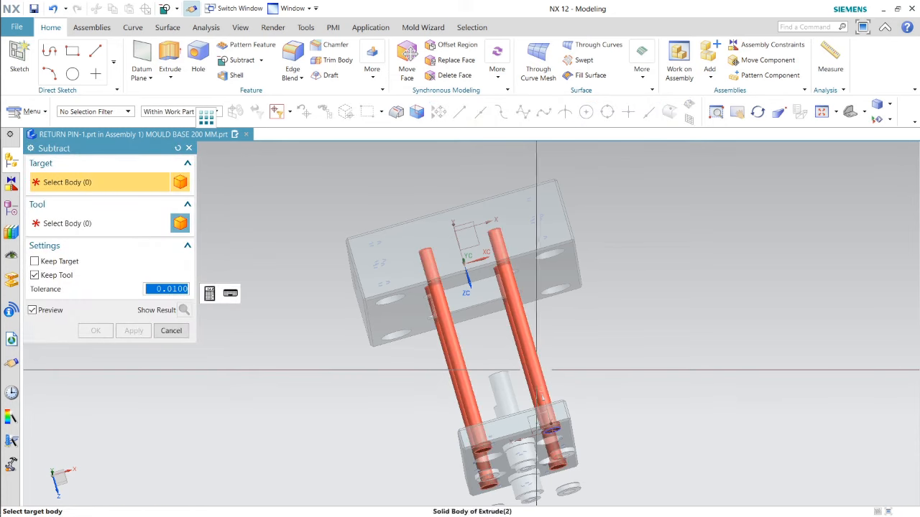
pyautogui.click(535, 326)
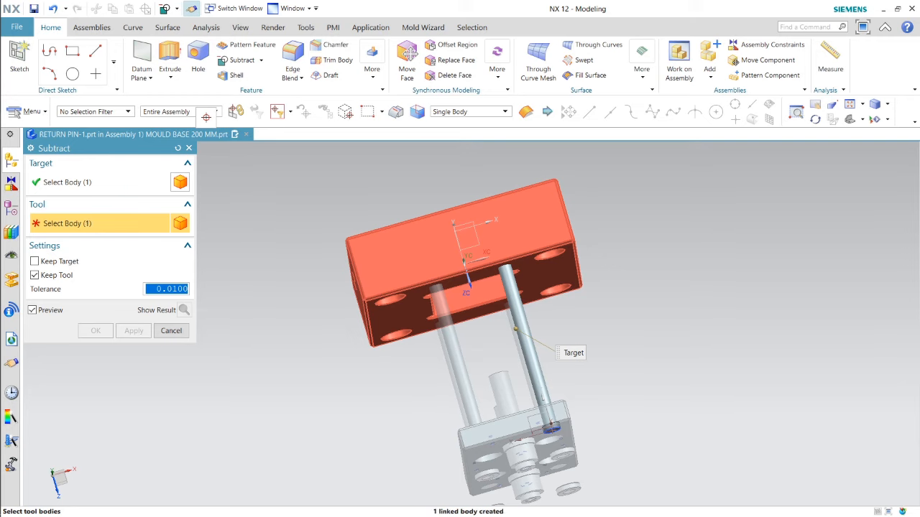
pyautogui.middleClick(697, 324)
pyautogui.moveTo(696, 324); pyautogui.dragTo(631, 283, button='middle')
# Step: Delete the Fix constraint under the ejector plate and show all components of the mould base
pyautogui.click(11, 161)
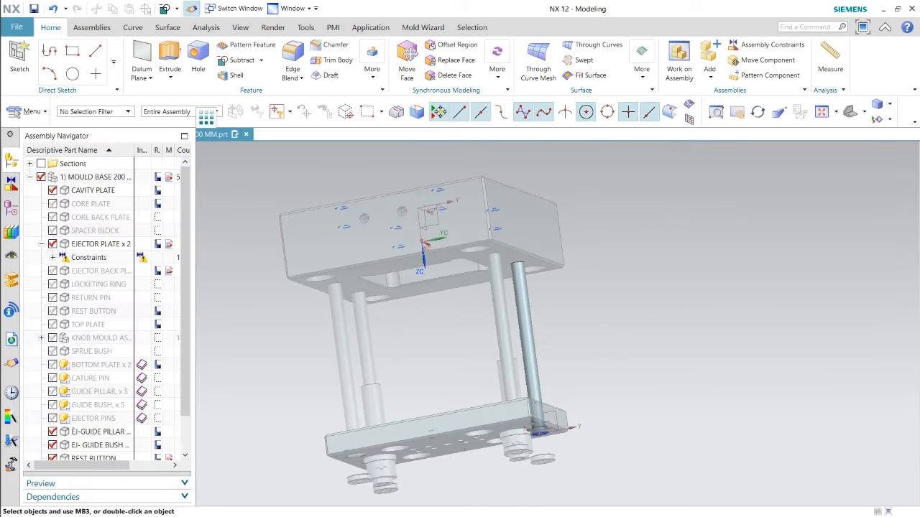
pyautogui.doubleClick(95, 177)
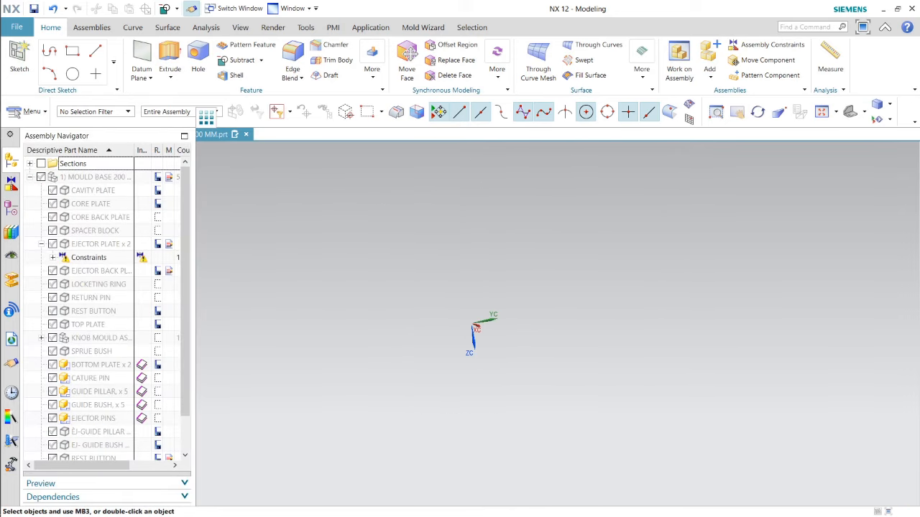
pyautogui.click(52, 257)
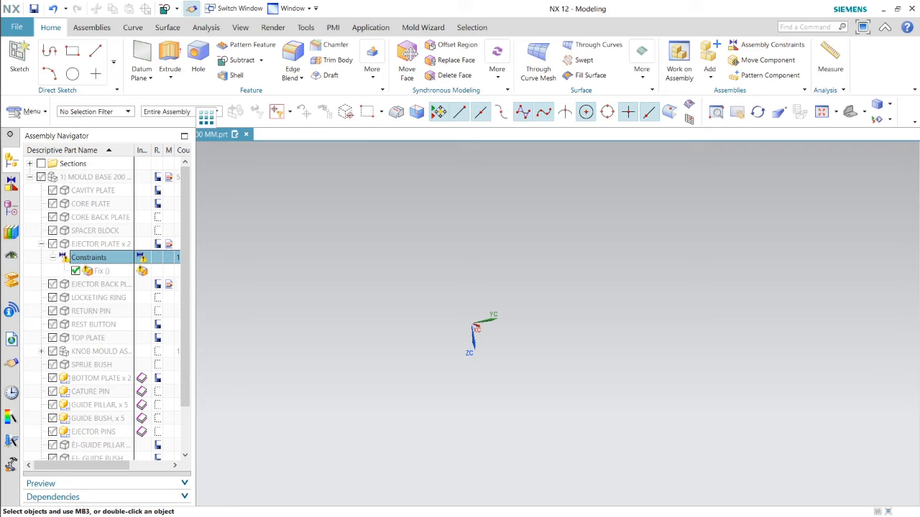
pyautogui.rightClick(85, 257)
pyautogui.click(108, 266)
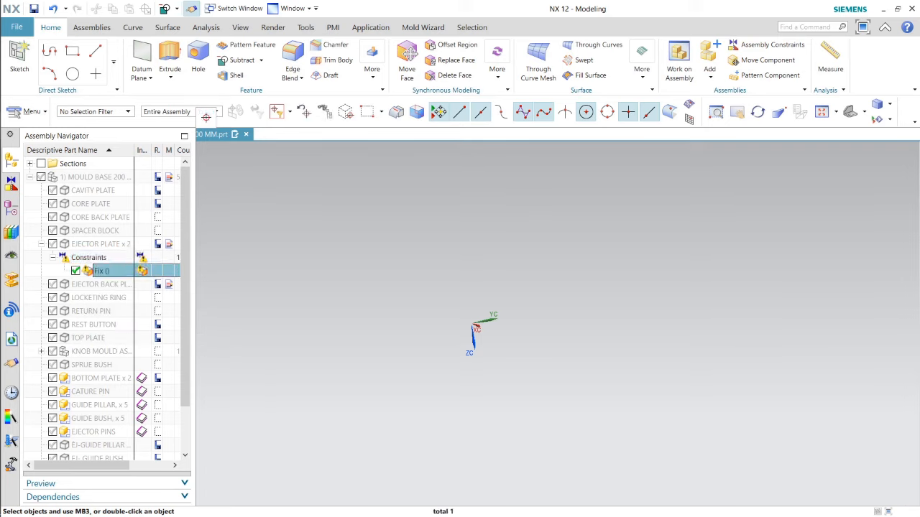
pyautogui.rightClick(87, 271)
pyautogui.click(121, 347)
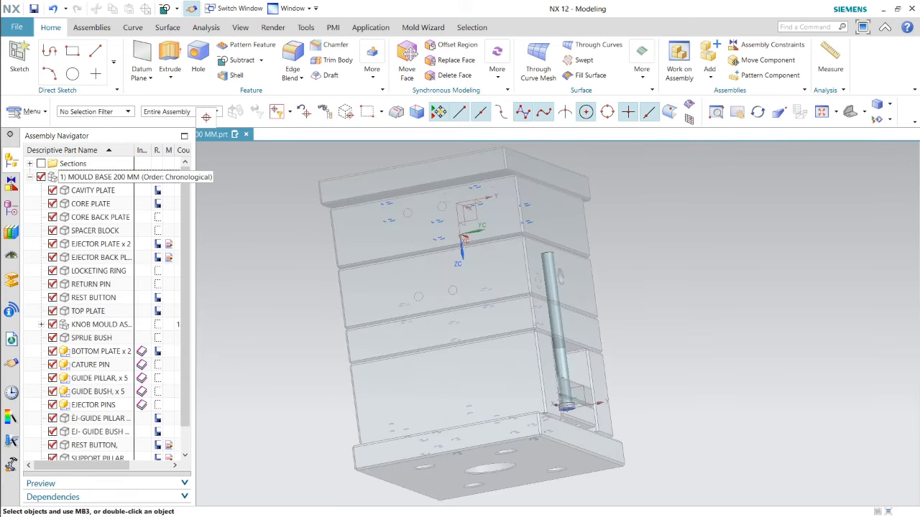
# Step: Make the top-level MOULD BASE 200 MM assembly the work part and save it
pyautogui.rightClick(85, 177)
pyautogui.click(137, 213)
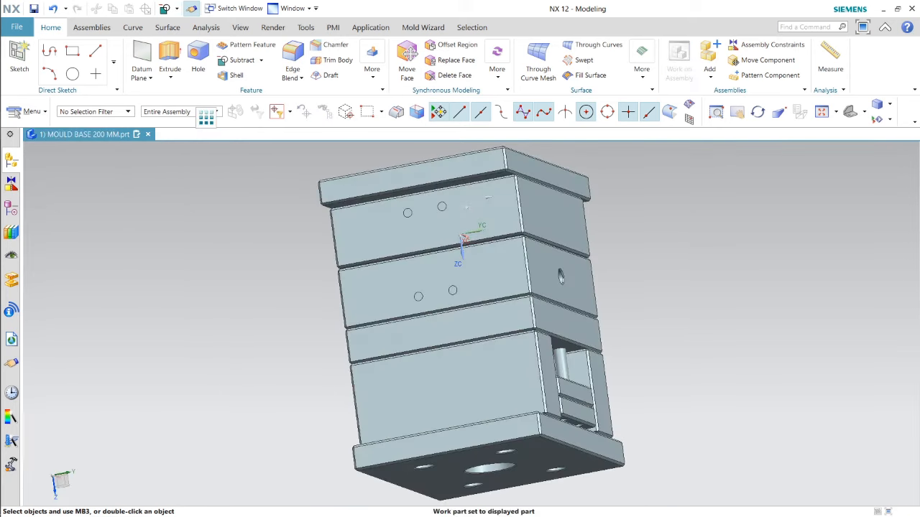
pyautogui.click(34, 9)
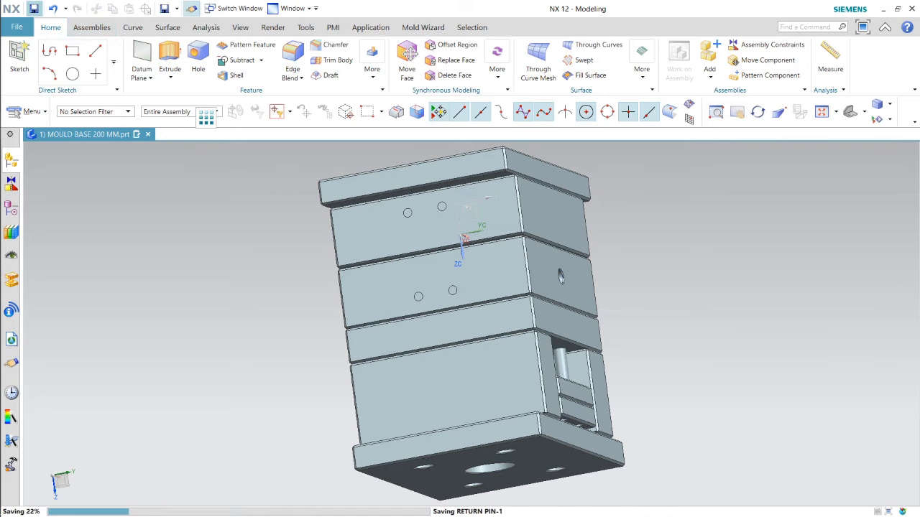
# Step: Make the bottom plate of the mould base the work part
pyautogui.scroll(-2, 534, 320)
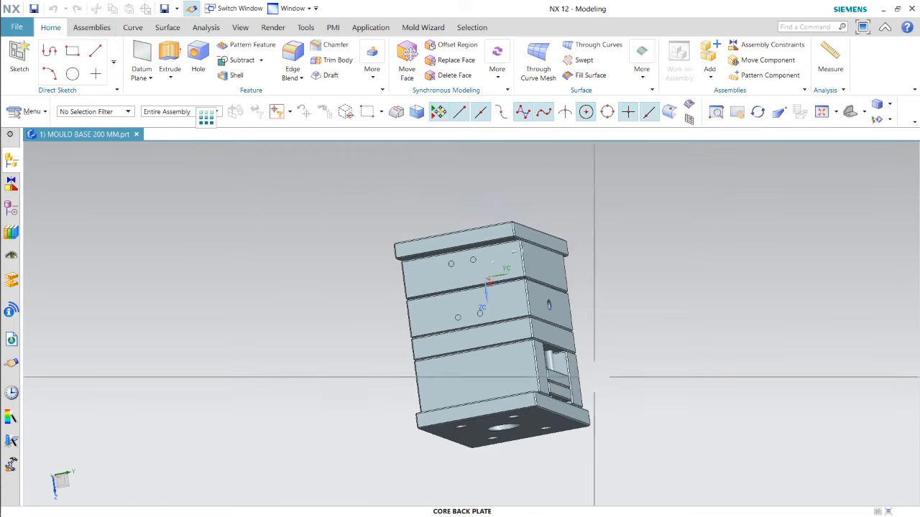
pyautogui.moveTo(596, 377); pyautogui.dragTo(600, 240, button='middle')
pyautogui.moveTo(585, 306); pyautogui.dragTo(583, 294, button='middle')
pyautogui.scroll(2, 539, 268)
pyautogui.moveTo(567, 257); pyautogui.dragTo(511, 299, button='middle')
pyautogui.doubleClick(511, 299)
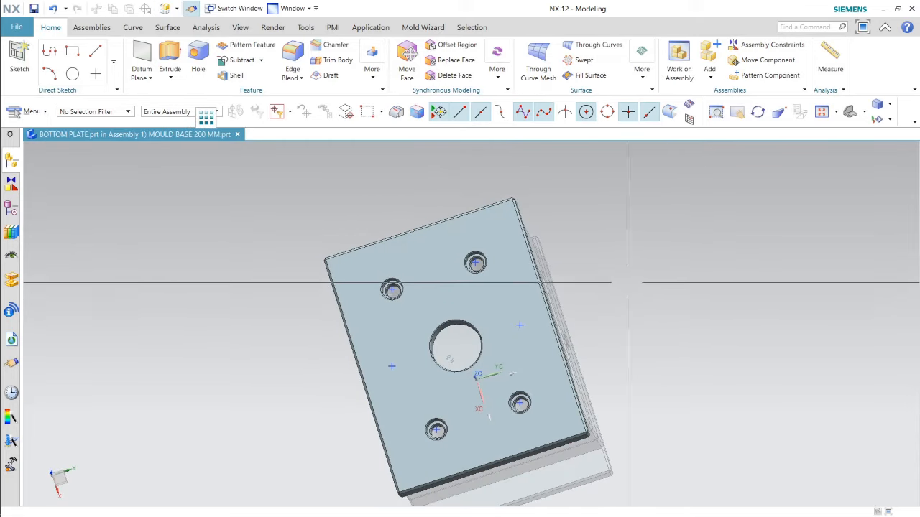
pyautogui.press('super+p')
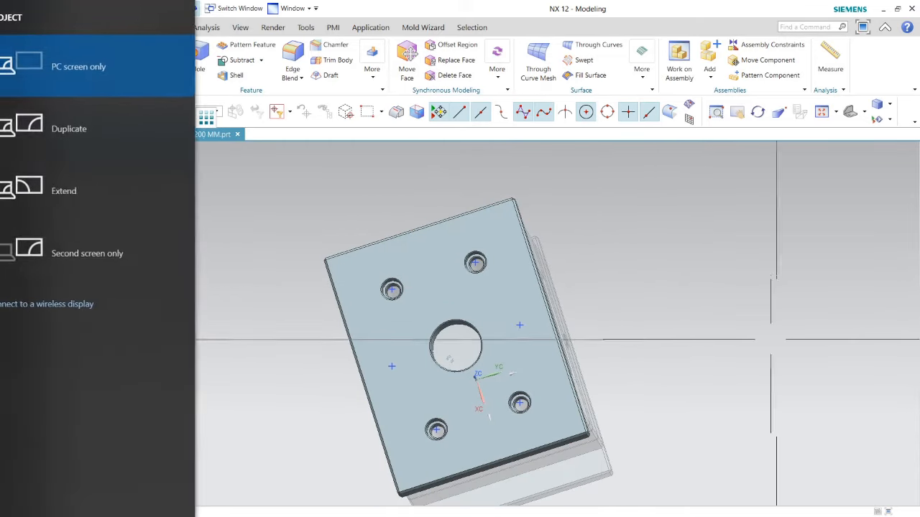
pyautogui.press('Escape')
pyautogui.moveTo(516, 255); pyautogui.dragTo(595, 259, button='middle')
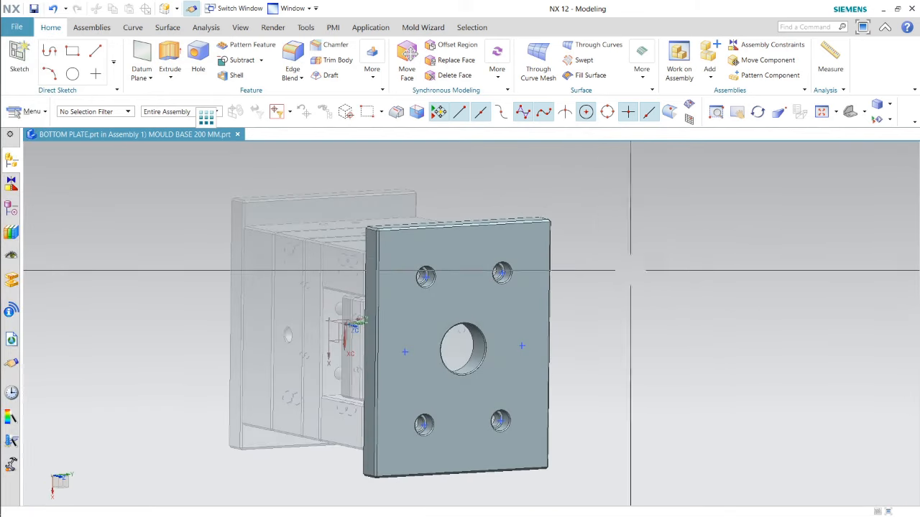
# Step: Start a sketch on the outer face of the bottom plate, viewed square to the face
pyautogui.press('F8')
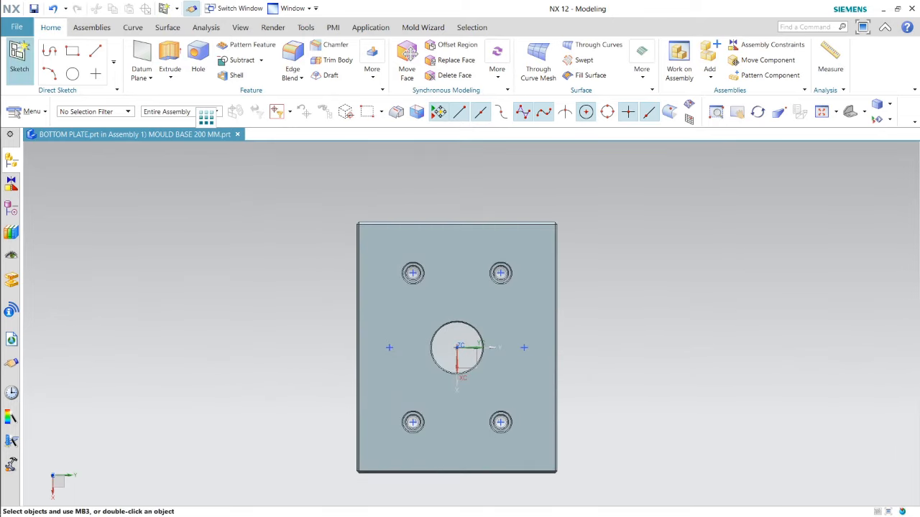
pyautogui.click(19, 56)
pyautogui.click(478, 255)
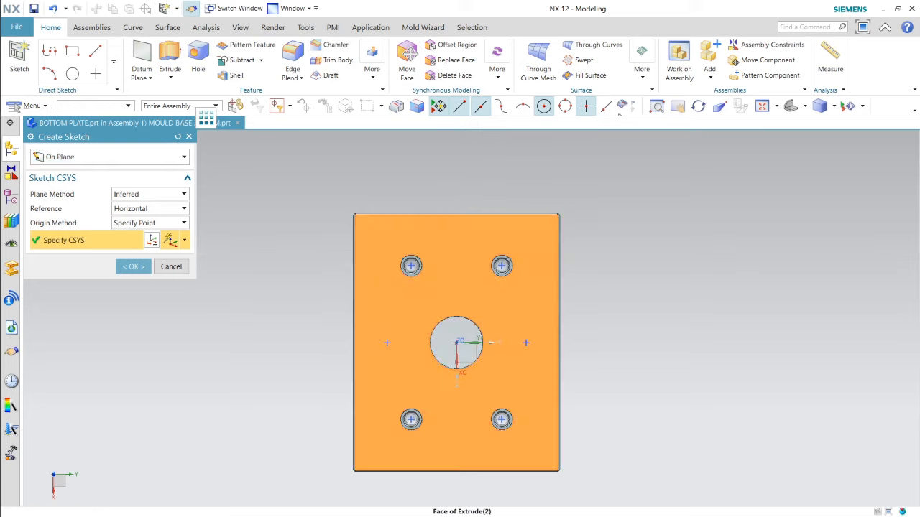
pyautogui.click(134, 278)
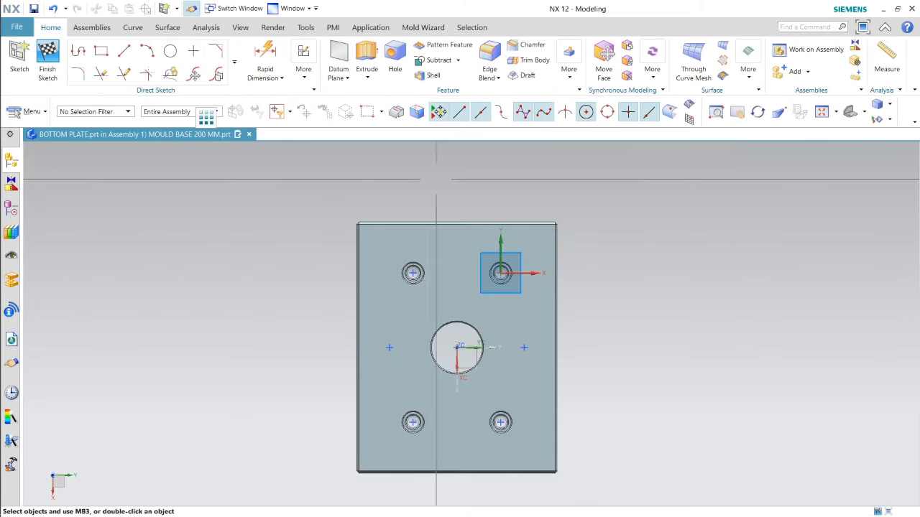
# Step: Switch the display to static wireframe and examine the pillar and pin positions behind the bottom plate
pyautogui.scroll(-3, 436, 205)
pyautogui.scroll(2, 632, 329)
pyautogui.rightClick(545, 256)
pyautogui.moveTo(590, 361)
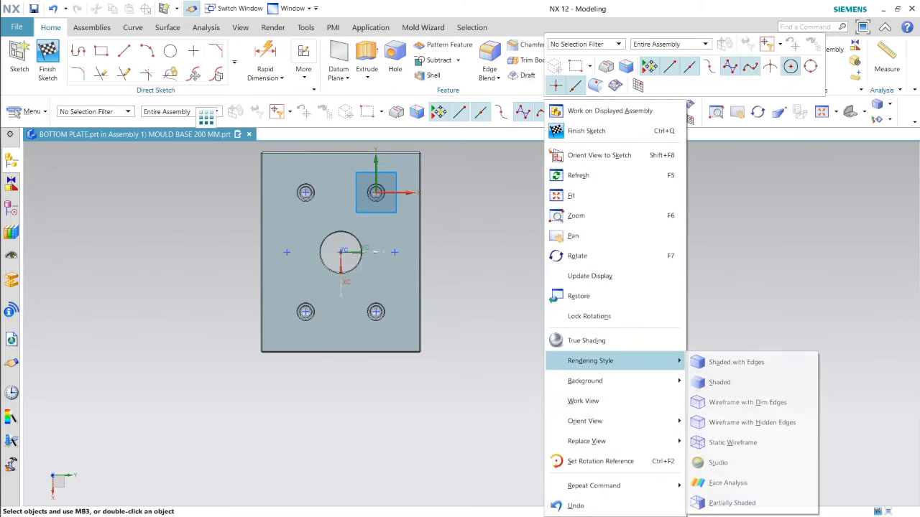
pyautogui.click(747, 442)
pyautogui.scroll(2, 313, 214)
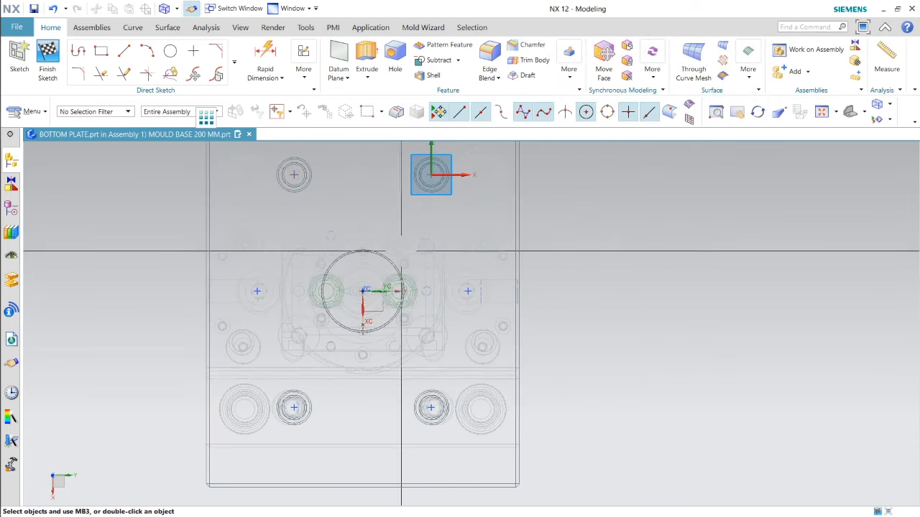
pyautogui.scroll(2, 298, 332)
pyautogui.scroll(-1, 424, 297)
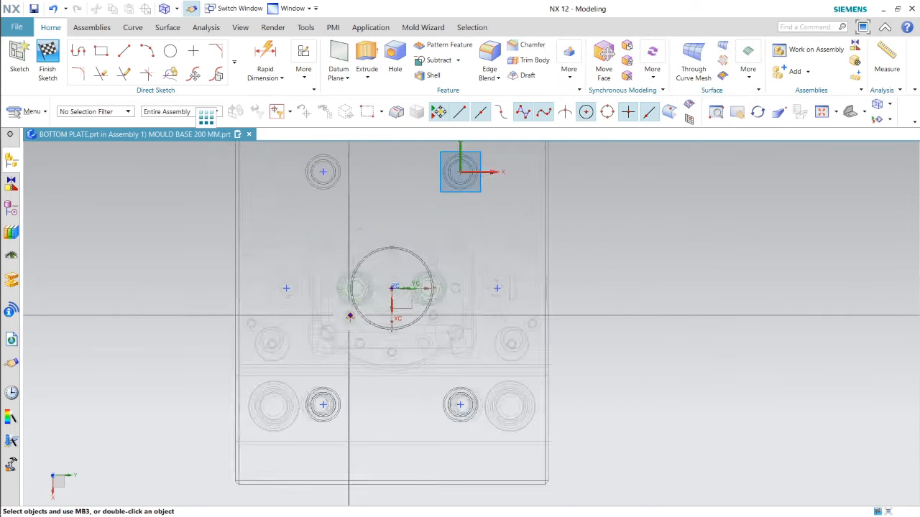
pyautogui.scroll(3, 320, 329)
pyautogui.scroll(3, 332, 342)
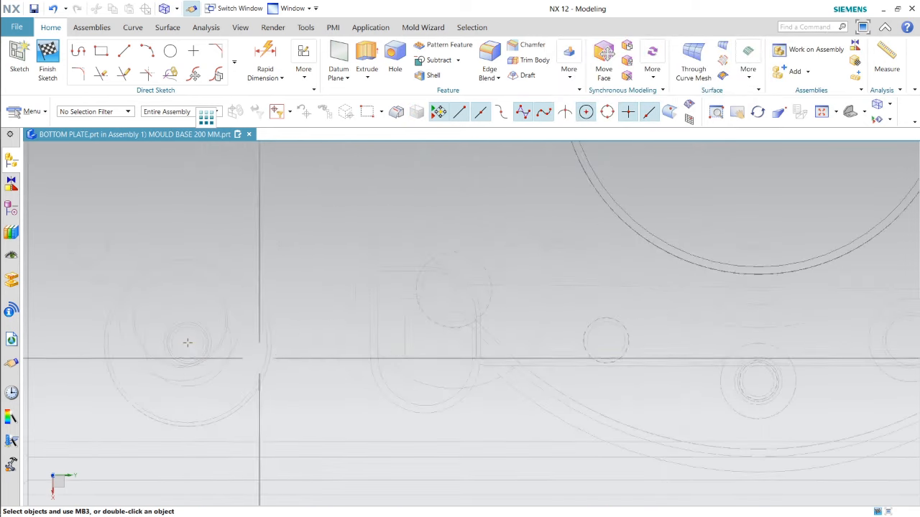
pyautogui.scroll(-5, 188, 342)
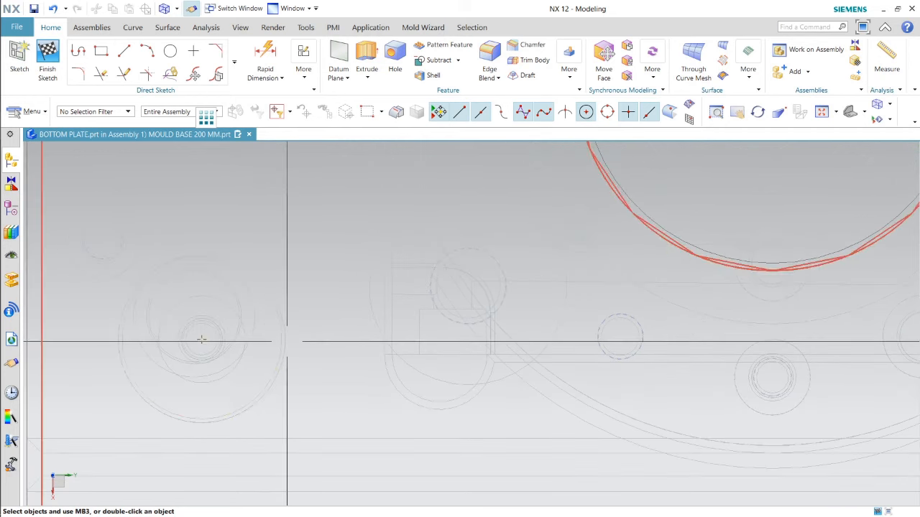
pyautogui.moveTo(346, 307); pyautogui.dragTo(528, 282, button='middle')
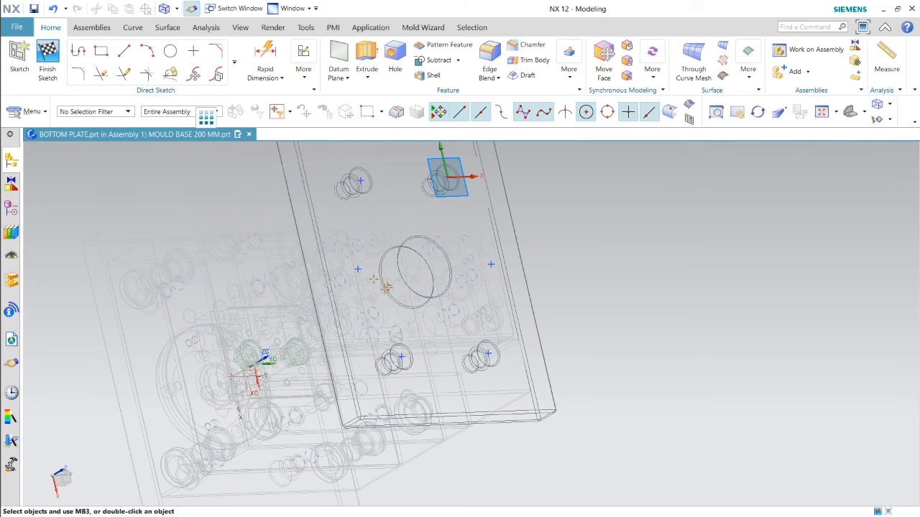
# Step: Return the display to shaded with edges and finish the empty sketch on the bottom plate
pyautogui.rightClick(735, 332)
pyautogui.moveTo(766, 361)
pyautogui.click(639, 363)
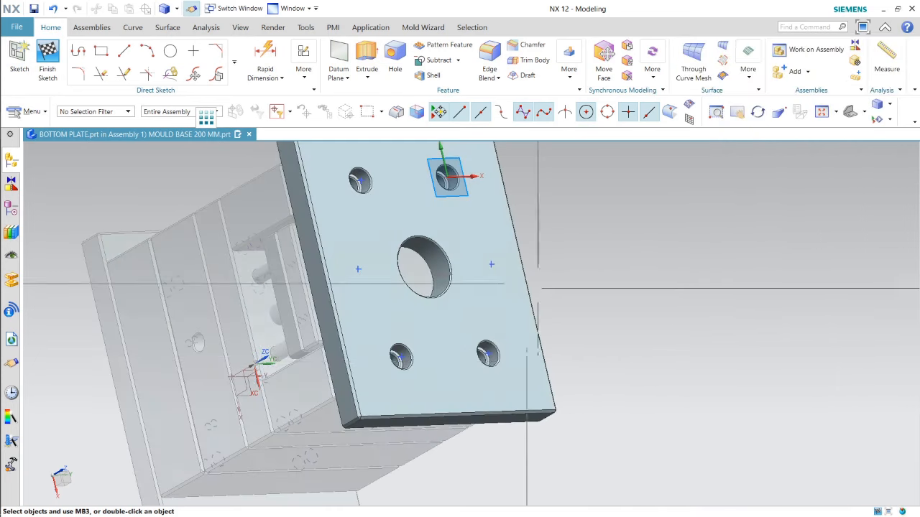
pyautogui.moveTo(431, 316); pyautogui.dragTo(385, 310, button='middle')
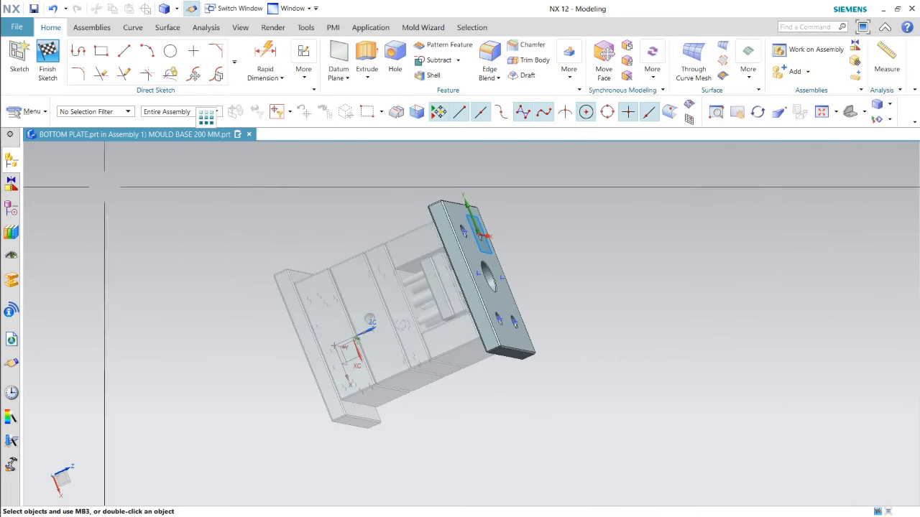
pyautogui.click(11, 160)
pyautogui.click(47, 61)
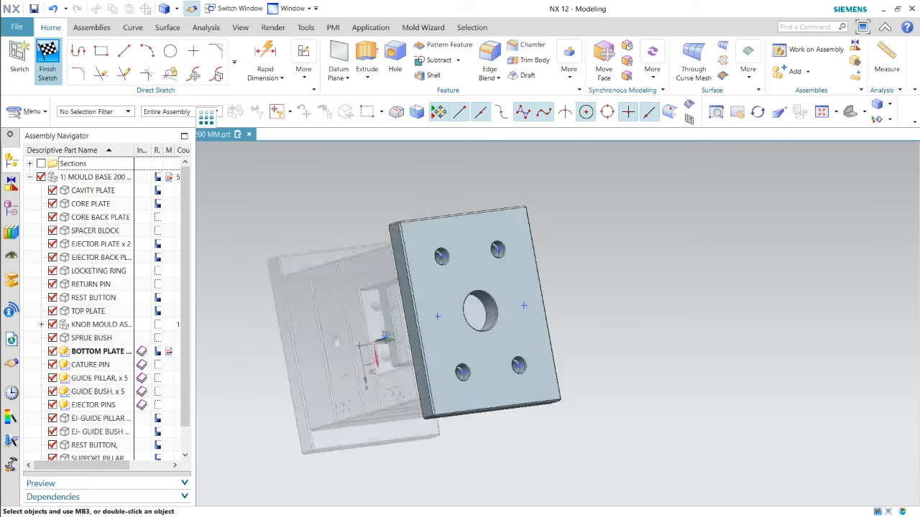
# Step: Hide the whole assembly, then show only RETURN PIN-1, SUPPORT PILLAR, REST BUTTON, EJ-GUIDE BUSH, EJ-GUIDE PILLAR and BOTTOM PLATE
pyautogui.click(41, 177)
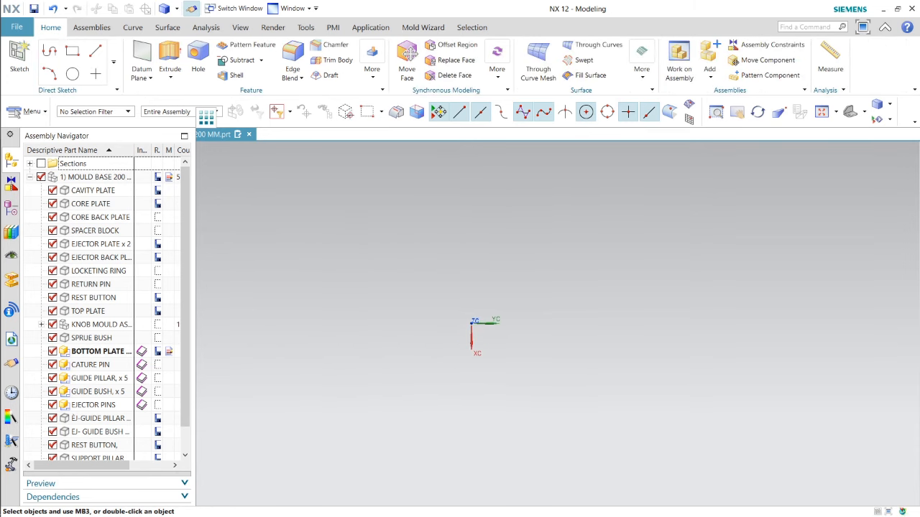
pyautogui.scroll(-1, 94, 378)
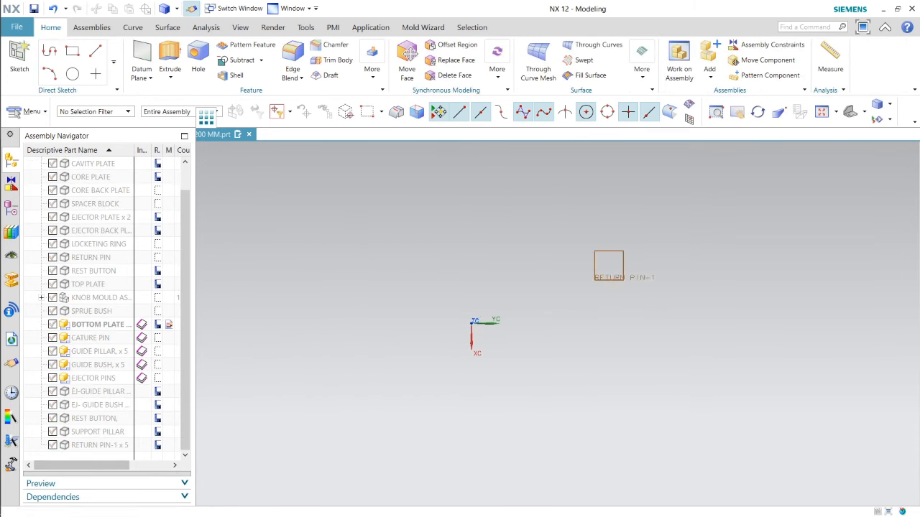
pyautogui.click(53, 446)
pyautogui.click(62, 431)
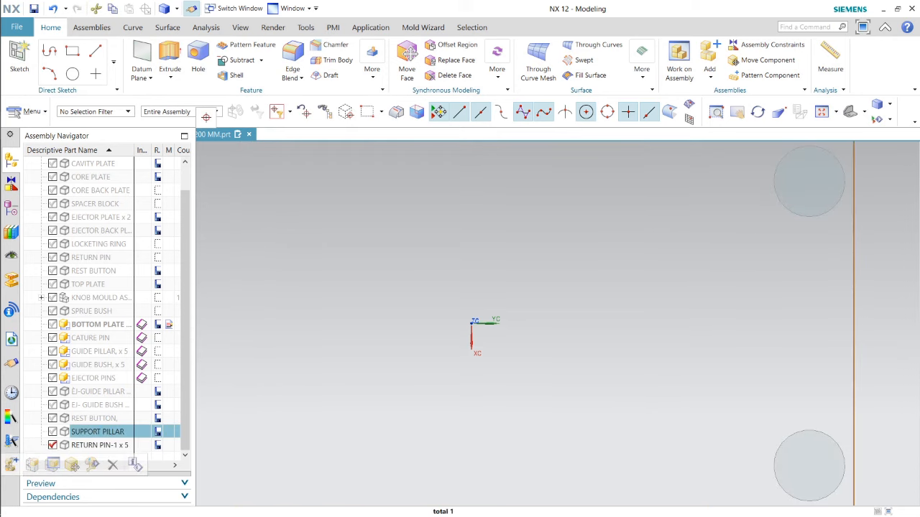
pyautogui.click(52, 432)
pyautogui.click(52, 419)
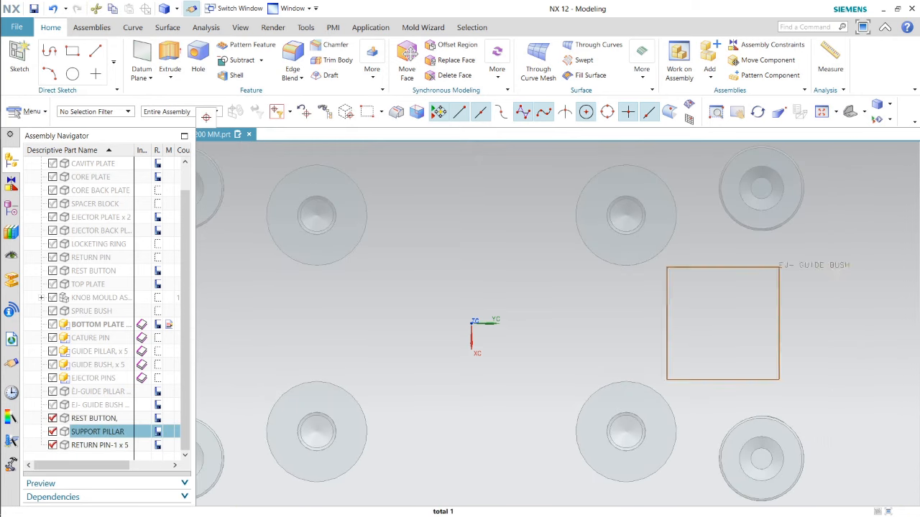
pyautogui.click(52, 404)
pyautogui.click(53, 391)
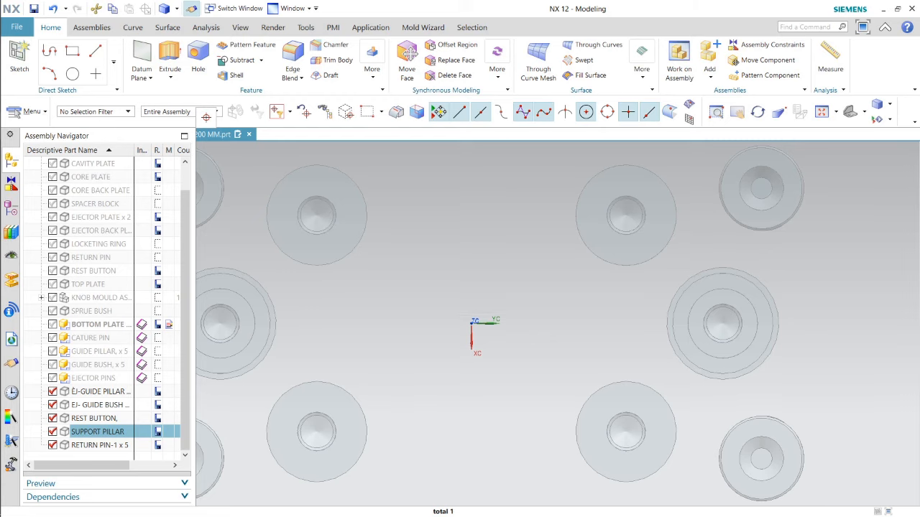
pyautogui.scroll(-5, 513, 303)
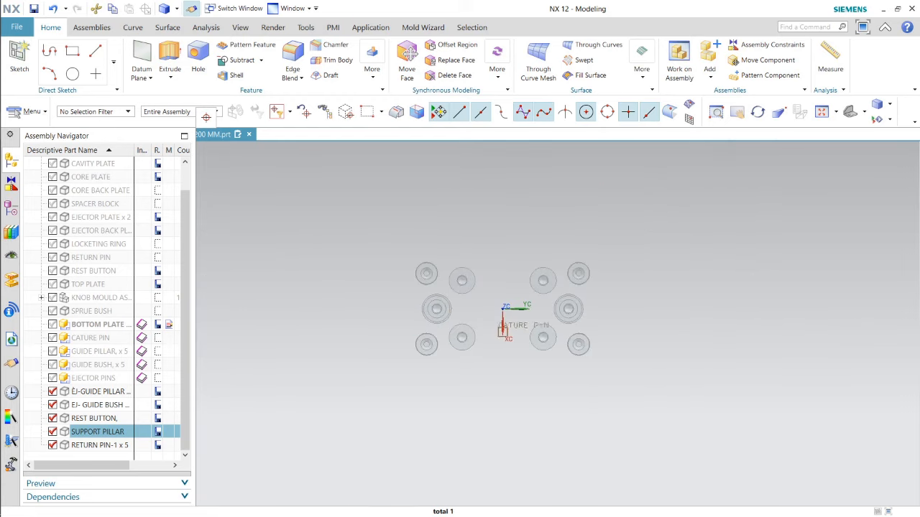
pyautogui.click(52, 324)
pyautogui.scroll(4, 577, 275)
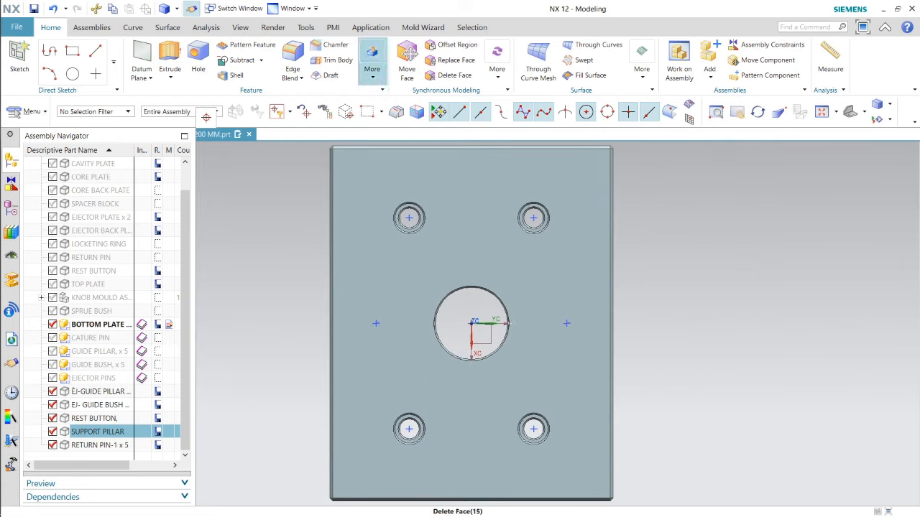
# Step: Create a sketch on the outer face of the bottom plate using the inferred plane
pyautogui.click(20, 59)
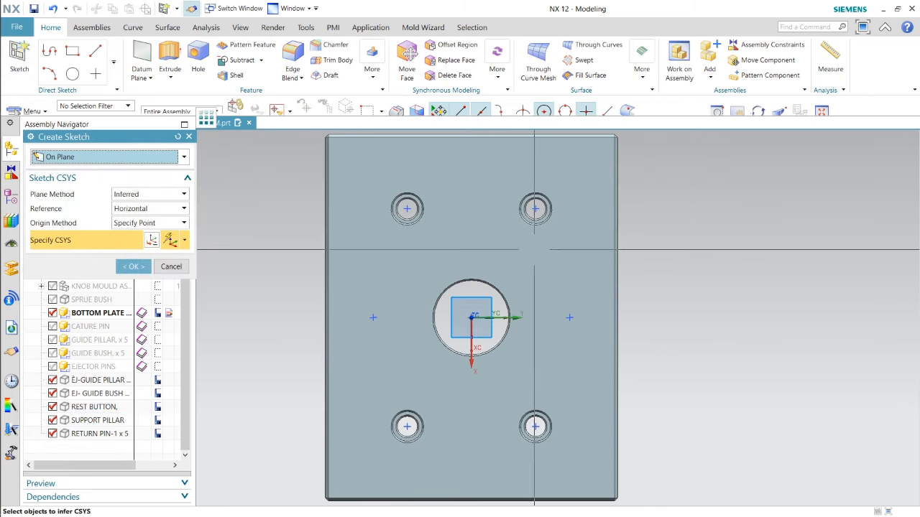
pyautogui.click(536, 250)
pyautogui.click(134, 278)
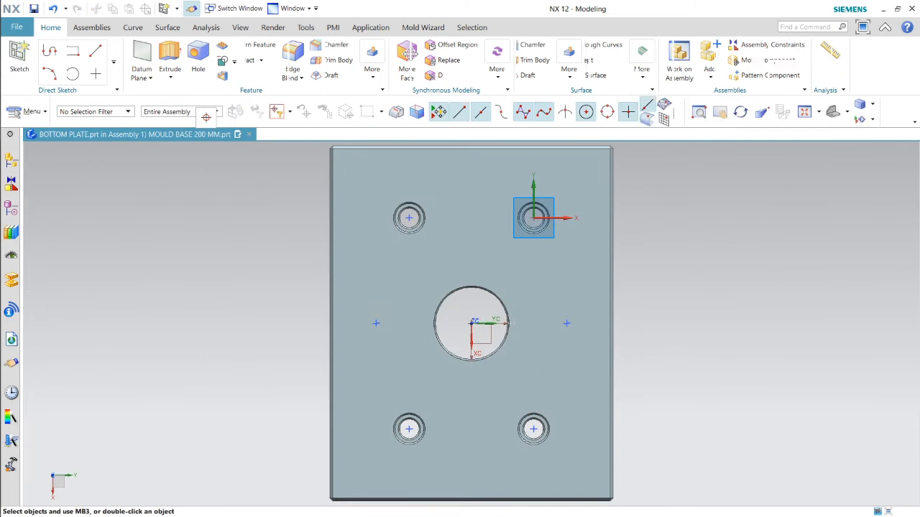
# Step: Switch the display of the bottom plate sketch view to static wireframe
pyautogui.scroll(-3, 371, 240)
pyautogui.scroll(2, 526, 271)
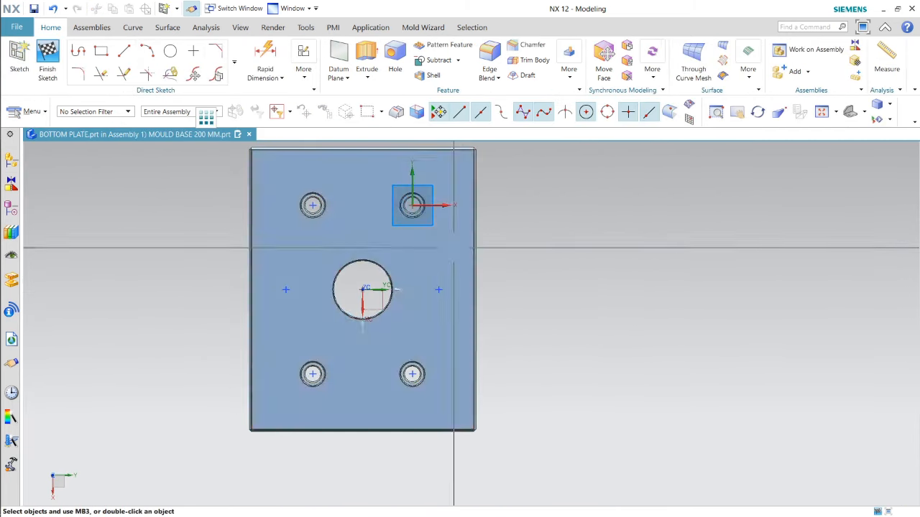
pyautogui.rightClick(607, 249)
pyautogui.moveTo(650, 361)
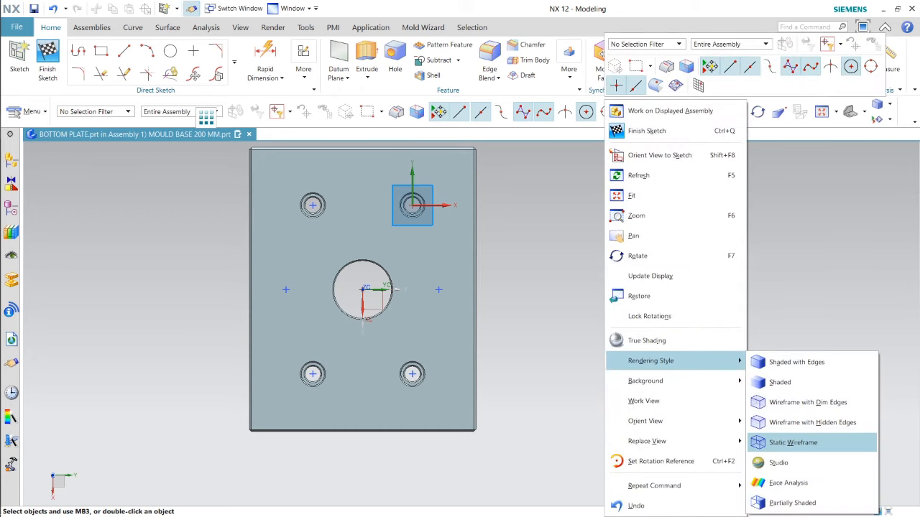
pyautogui.click(792, 443)
# Step: Examine the positions of the guide pillars, support pillars and return pins behind the bottom plate
pyautogui.scroll(4, 275, 315)
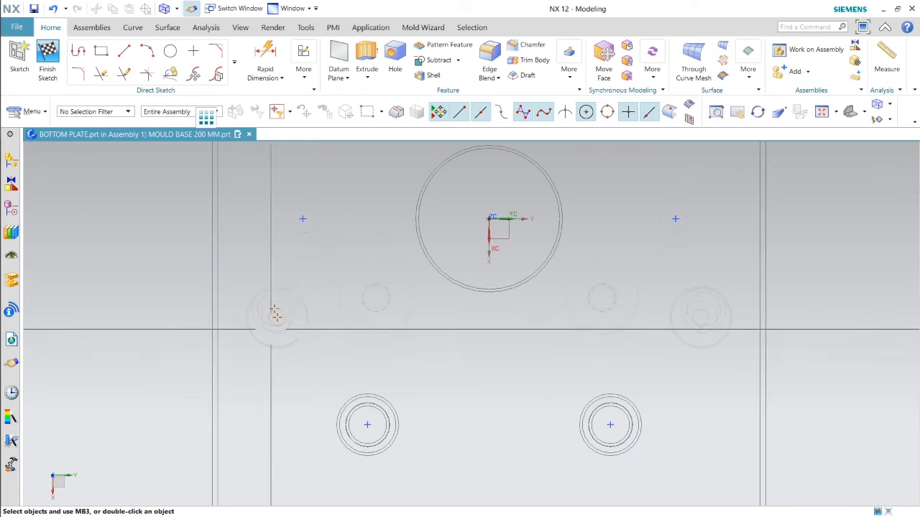
pyautogui.scroll(-4, 276, 314)
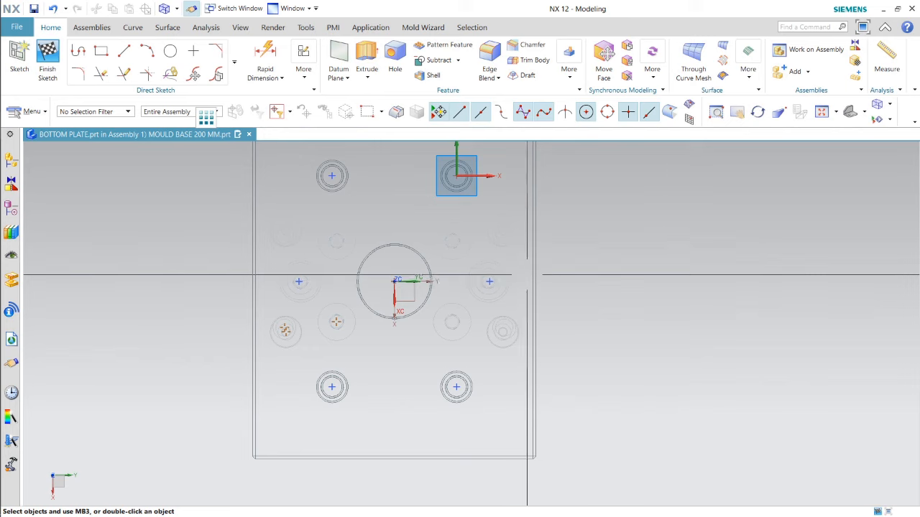
pyautogui.scroll(4, 539, 276)
pyautogui.scroll(-3, 539, 277)
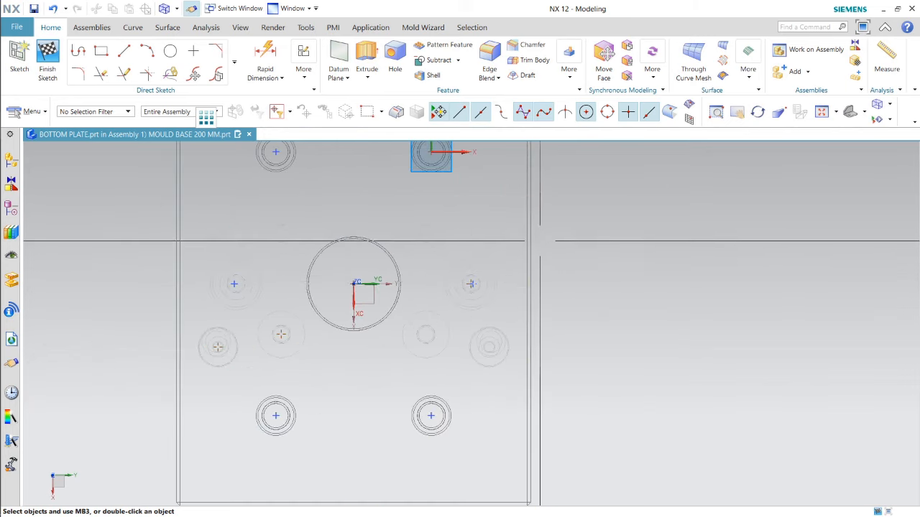
pyautogui.scroll(4, 471, 283)
pyautogui.scroll(-3, 528, 307)
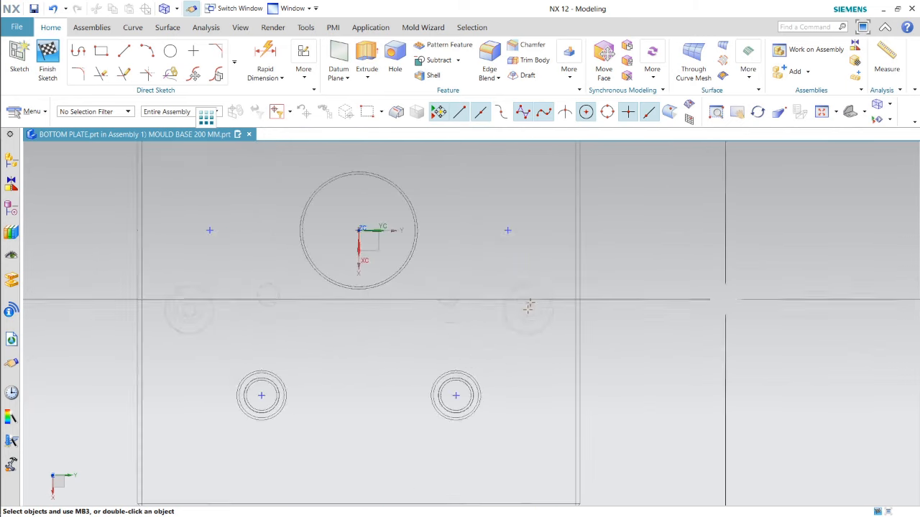
pyautogui.moveTo(529, 307); pyautogui.dragTo(433, 163, button='middle')
pyautogui.moveTo(11, 209)
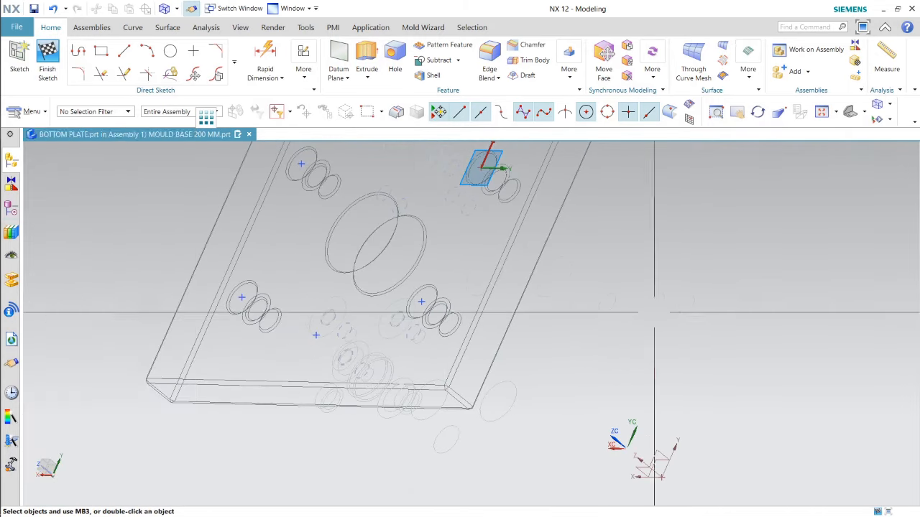
pyautogui.moveTo(515, 300); pyautogui.dragTo(545, 307, button='middle')
pyautogui.press('F8')
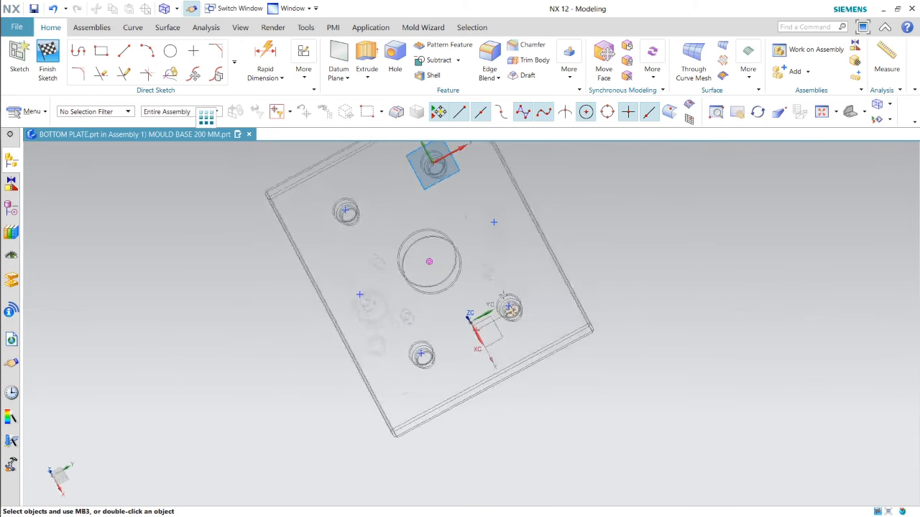
pyautogui.scroll(5, 510, 276)
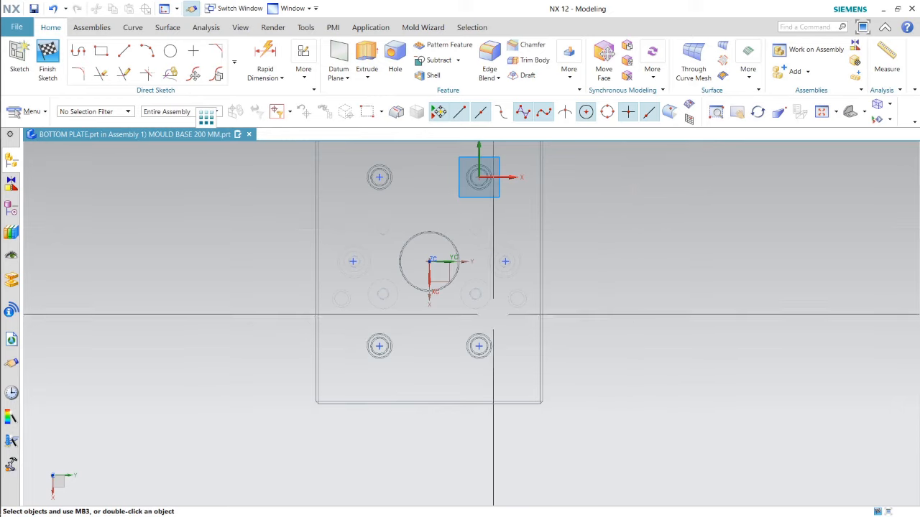
pyautogui.scroll(-2, 645, 256)
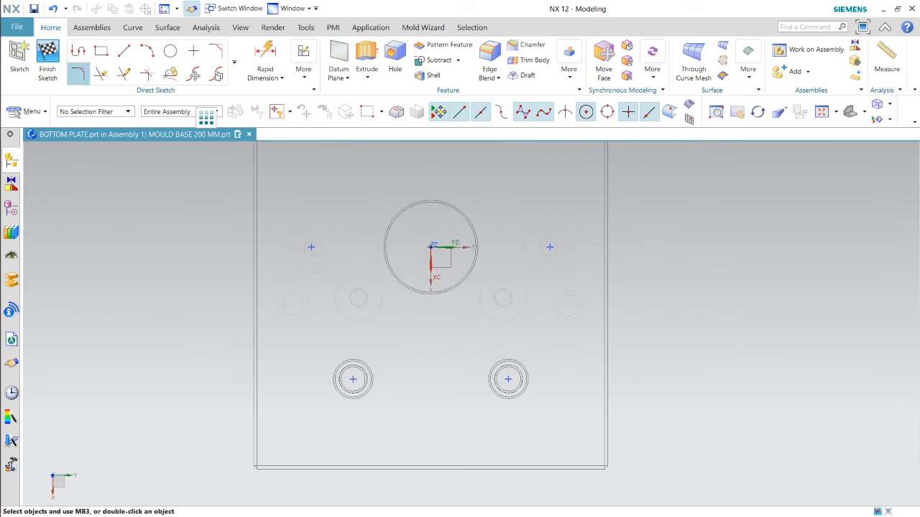
# Step: Place sketch points at the centres of the lower-left support pillar and its neighbouring outer pin, selecting from the entire assembly
pyautogui.click(193, 51)
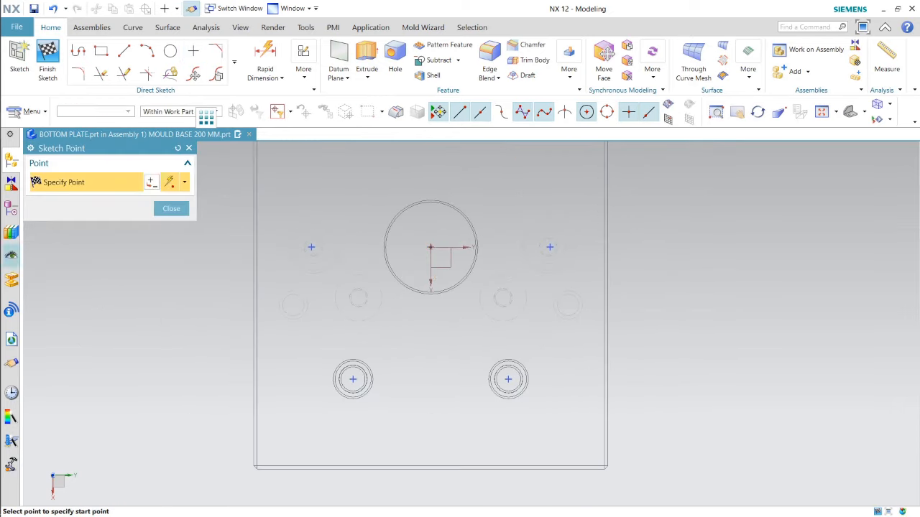
pyautogui.scroll(2, 377, 290)
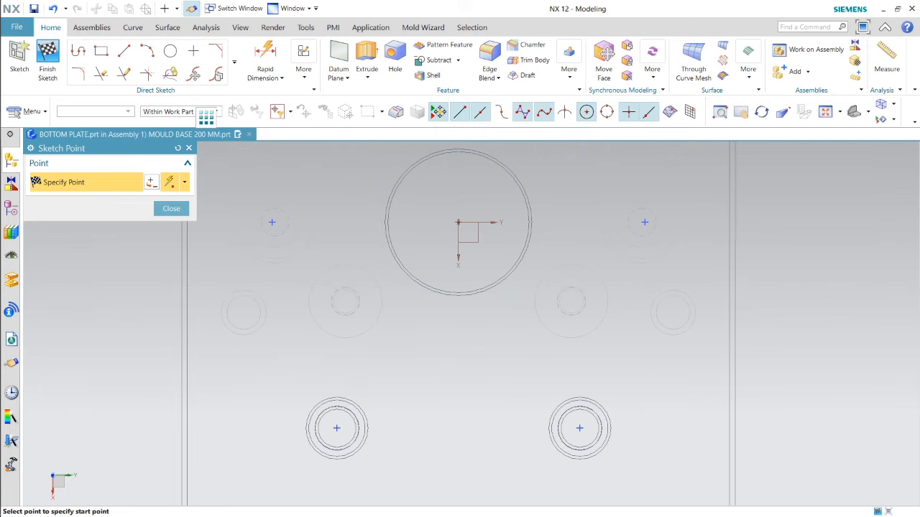
pyautogui.click(165, 123)
pyautogui.scroll(2, 353, 294)
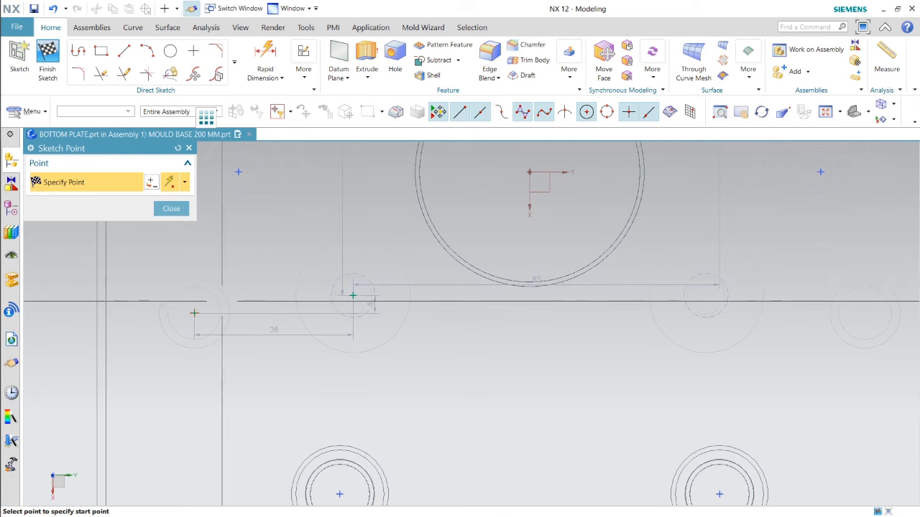
# Step: End point placement and undo the last point at the outer pin
pyautogui.press('Escape')
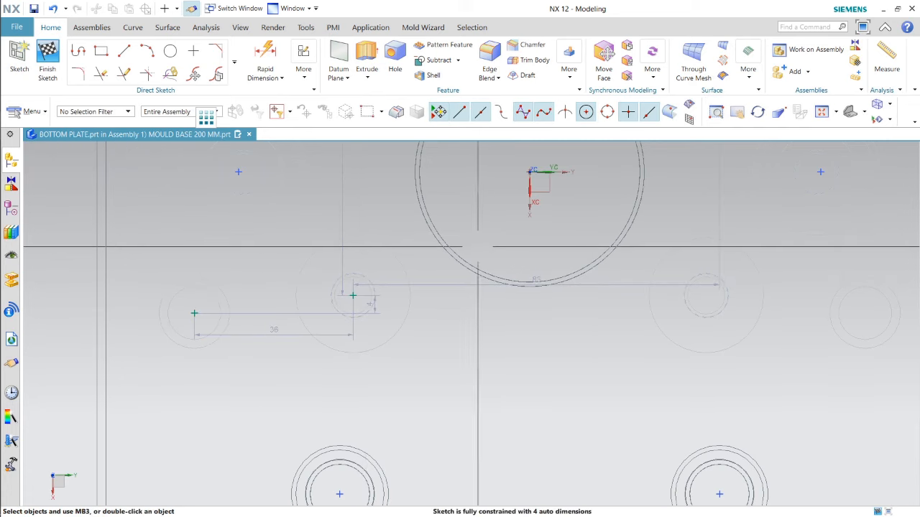
pyautogui.hotkey('ctrl', 'z')
pyautogui.scroll(-4, 318, 364)
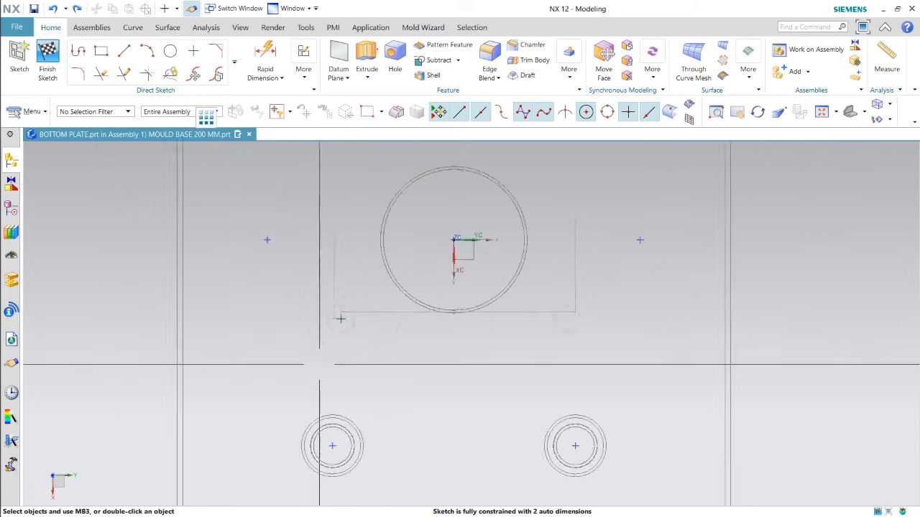
# Step: Add sketch points at the centres of the left EJ-GUIDE PILLAR and the upper-left support pillar
pyautogui.scroll(2, 311, 309)
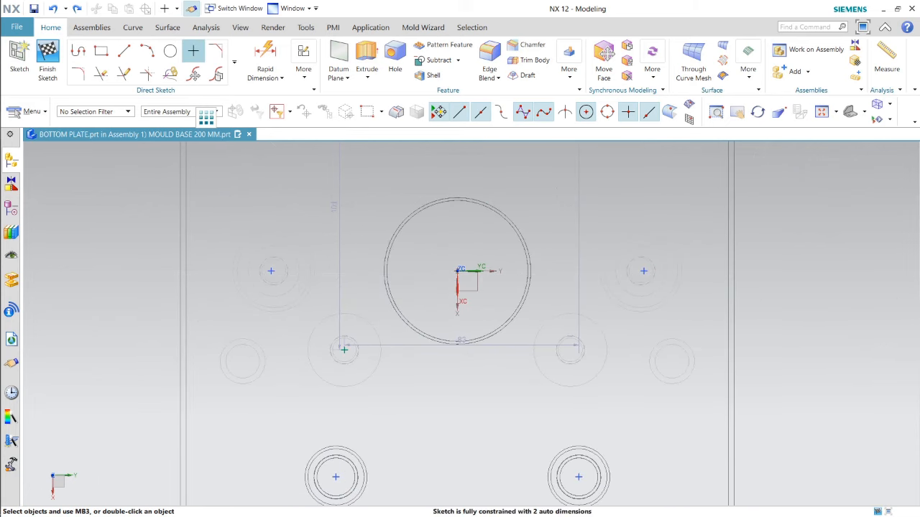
pyautogui.click(193, 50)
pyautogui.scroll(3, 289, 243)
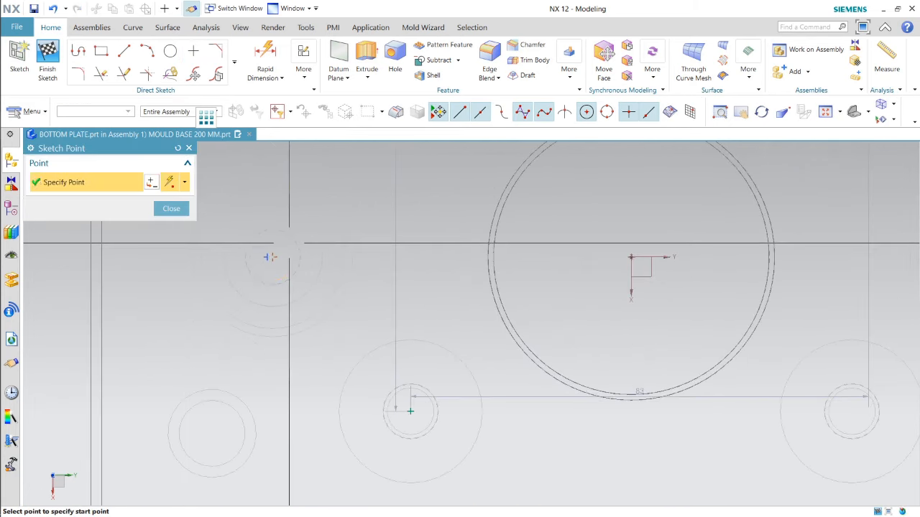
pyautogui.scroll(-4, 411, 411)
pyautogui.scroll(2, 388, 287)
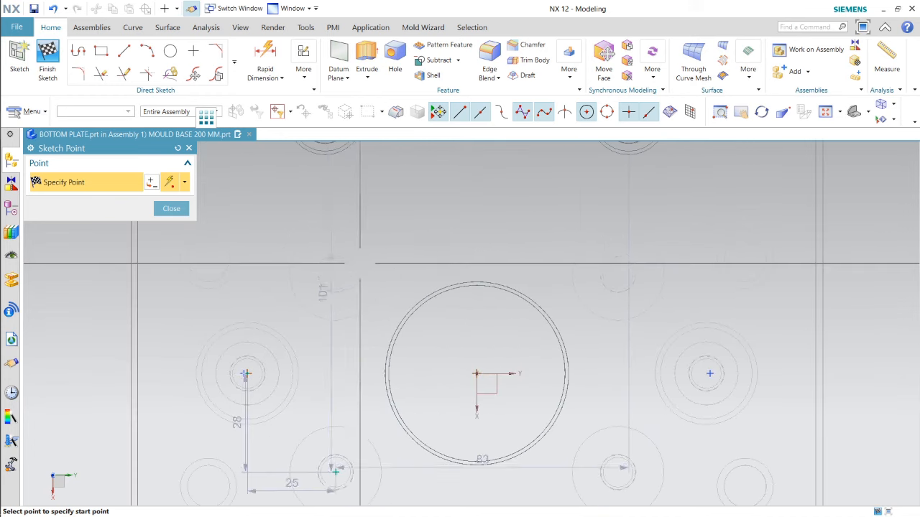
pyautogui.click(345, 266)
# Step: Add sketch points at the centres of the upper-right support pillar, the right EJ-GUIDE PILLAR and the lower-right support pillar
pyautogui.scroll(-3, 386, 339)
pyautogui.scroll(3, 431, 316)
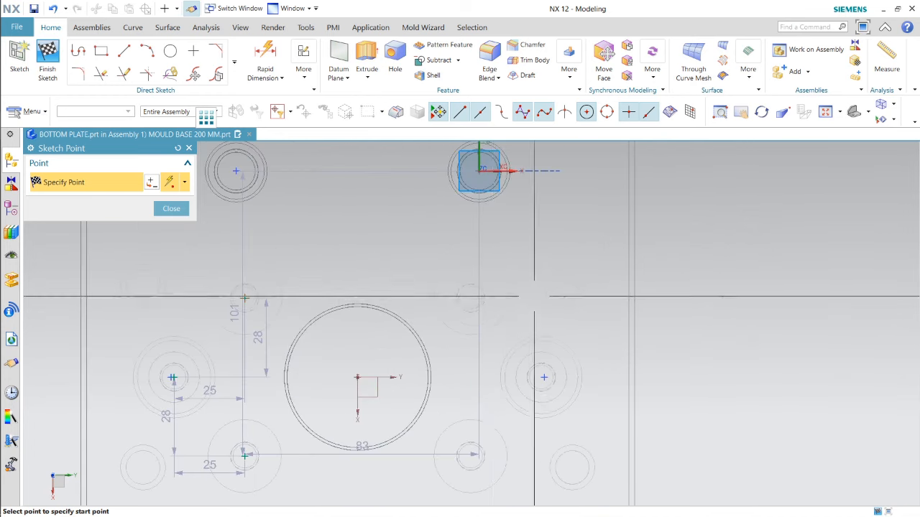
pyautogui.scroll(-1, 468, 164)
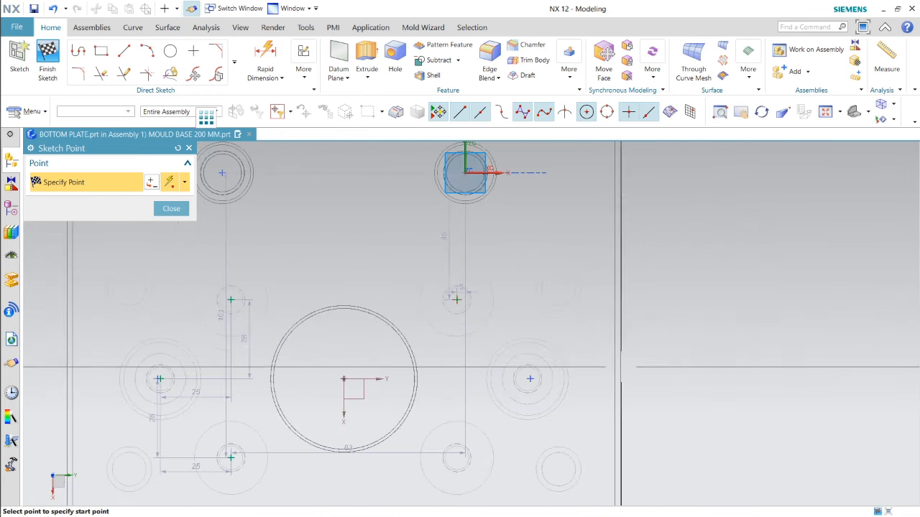
pyautogui.scroll(2, 529, 364)
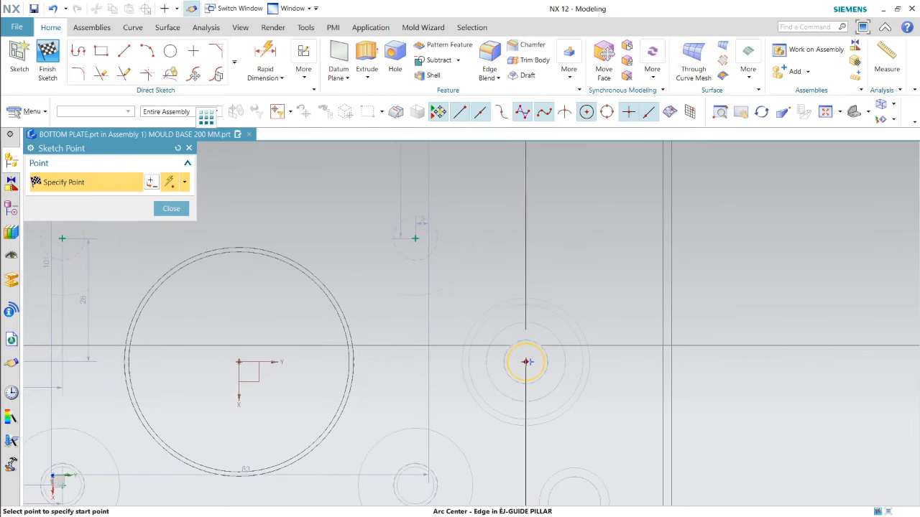
pyautogui.click(527, 362)
pyautogui.scroll(-4, 527, 317)
pyautogui.scroll(3, 532, 396)
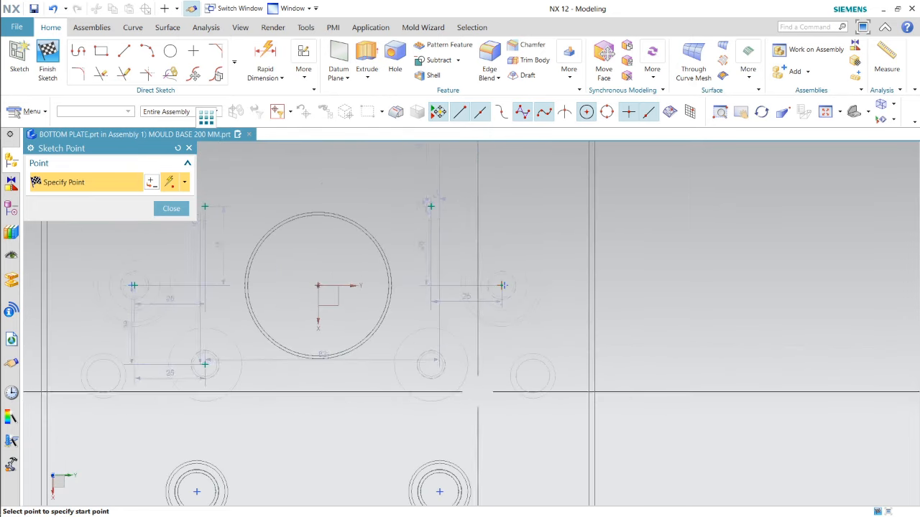
pyautogui.click(420, 357)
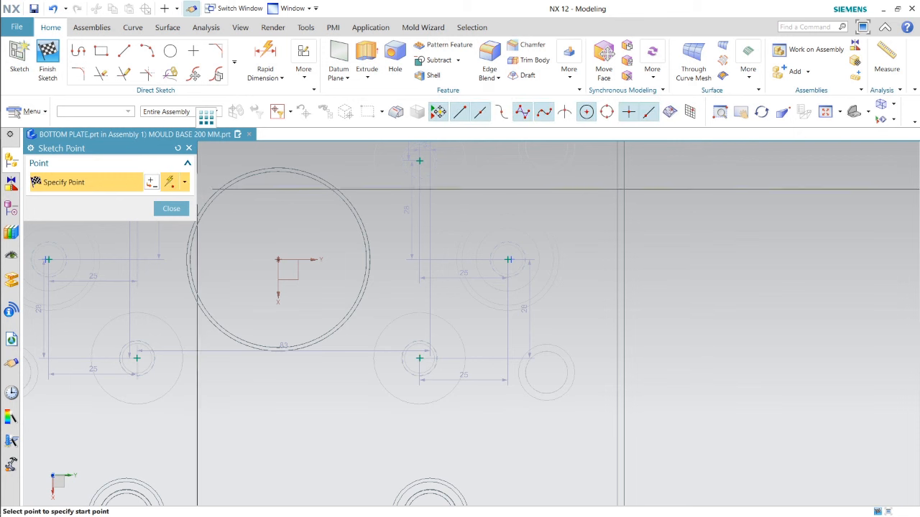
# Step: Finish the point sketch on the bottom plate and return the display to shaded with edges
pyautogui.click(171, 209)
pyautogui.click(48, 62)
pyautogui.scroll(-5, 530, 350)
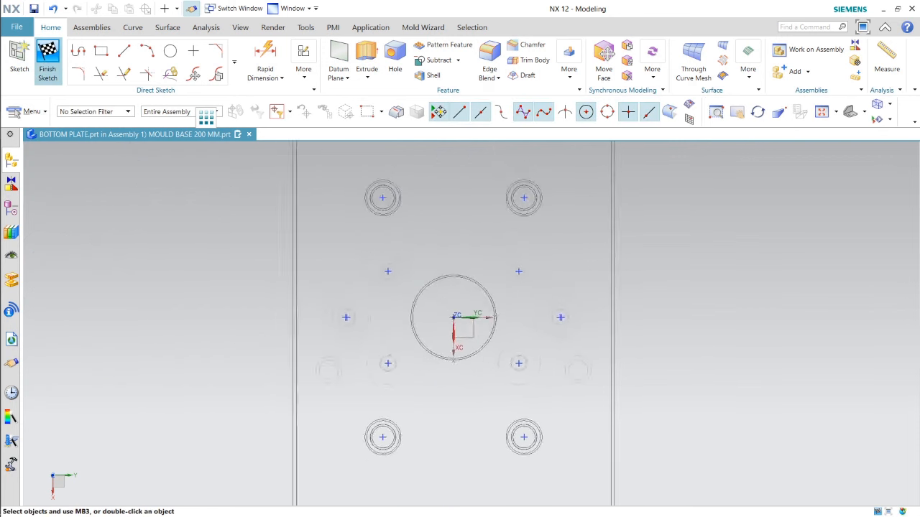
pyautogui.rightClick(703, 287)
pyautogui.moveTo(747, 361)
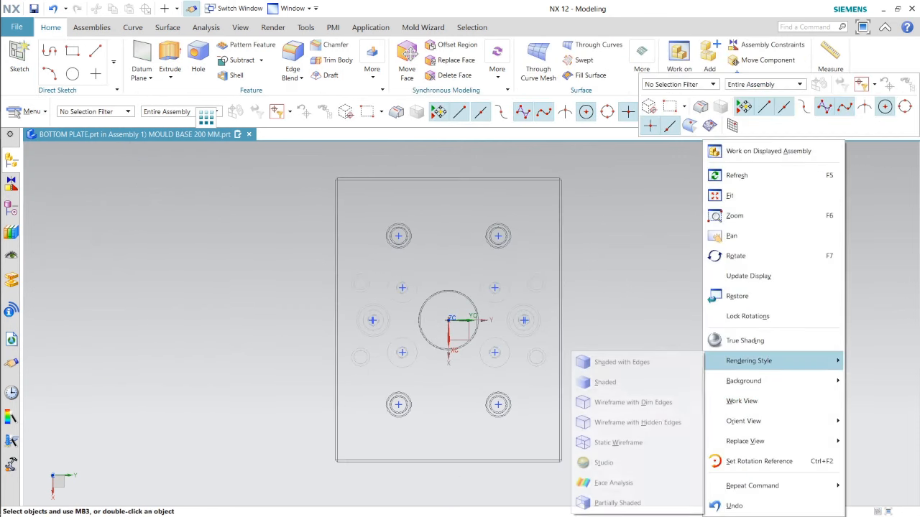
pyautogui.click(630, 363)
pyautogui.scroll(1, 546, 320)
pyautogui.moveTo(546, 322)
pyautogui.mouseDown(button='middle')
pyautogui.moveTo(530, 289)
pyautogui.moveTo(531, 324)
pyautogui.mouseUp(button='middle')
pyautogui.scroll(2, 532, 324)
pyautogui.scroll(3, 531, 324)
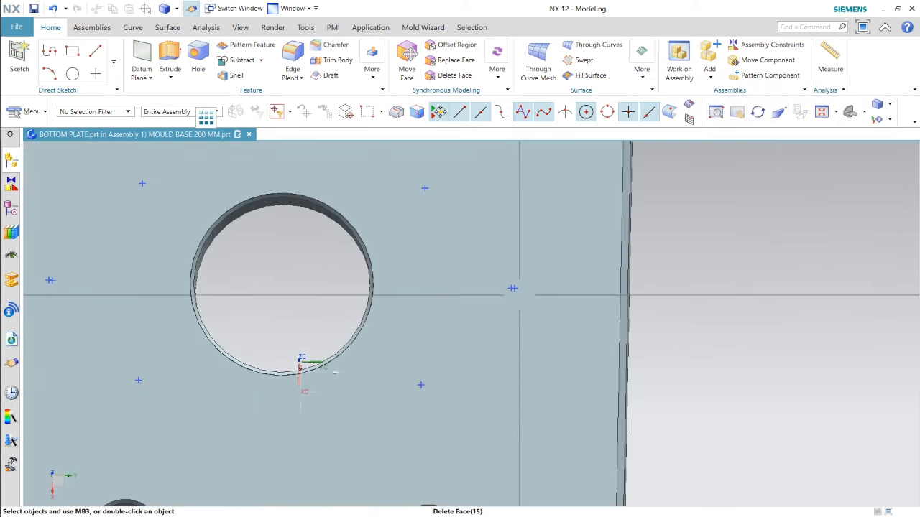
# Step: Reopen the point sketch on the bottom plate and switch the display to static wireframe
pyautogui.doubleClick(514, 288)
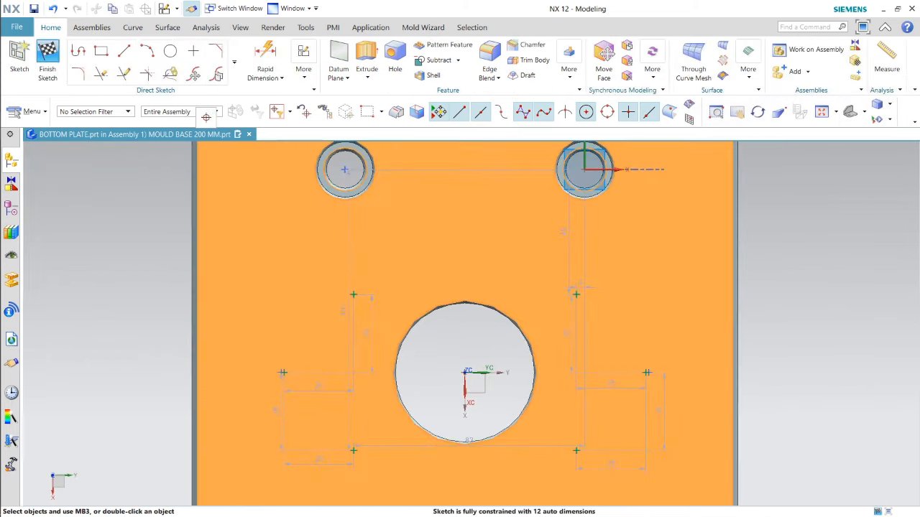
pyautogui.scroll(-3, 324, 271)
pyautogui.scroll(1, 698, 373)
pyautogui.rightClick(616, 276)
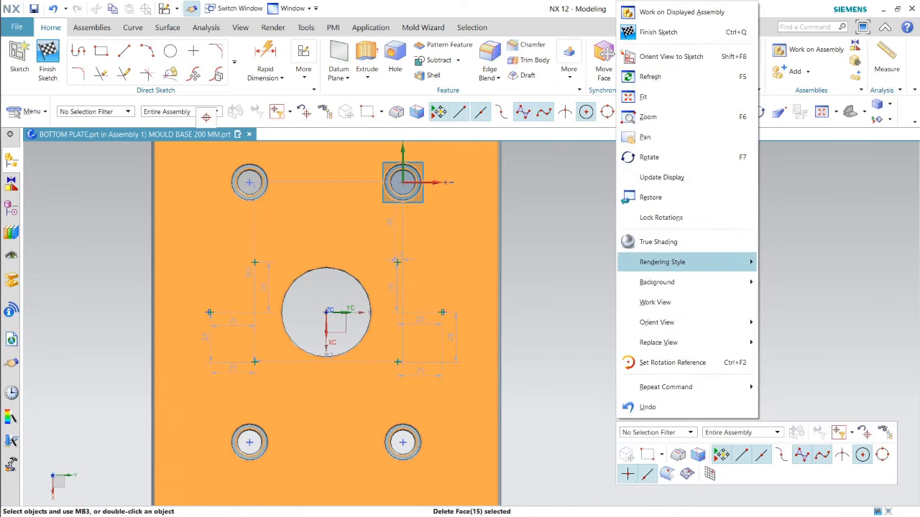
pyautogui.moveTo(676, 262)
pyautogui.click(804, 344)
# Step: Examine the two close points at the right guide pillar's centre, then finish the sketch without editing it
pyautogui.scroll(5, 453, 291)
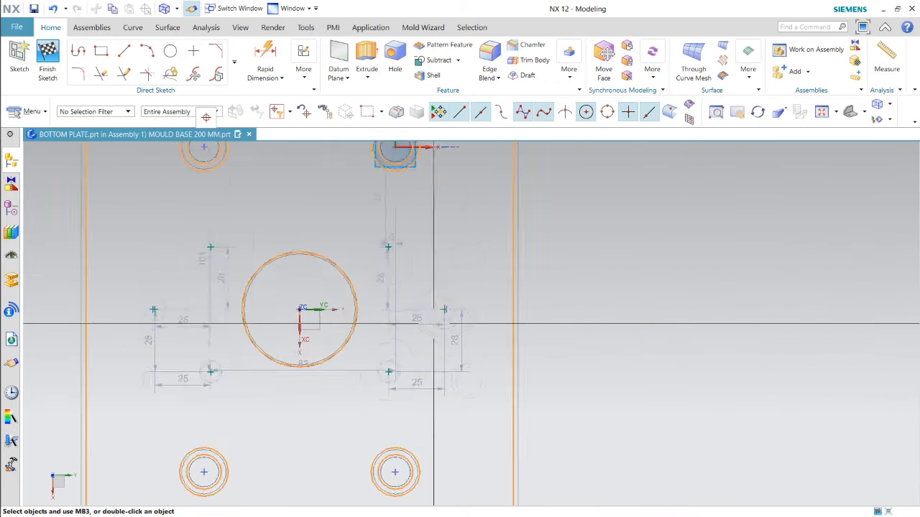
pyautogui.scroll(2, 451, 290)
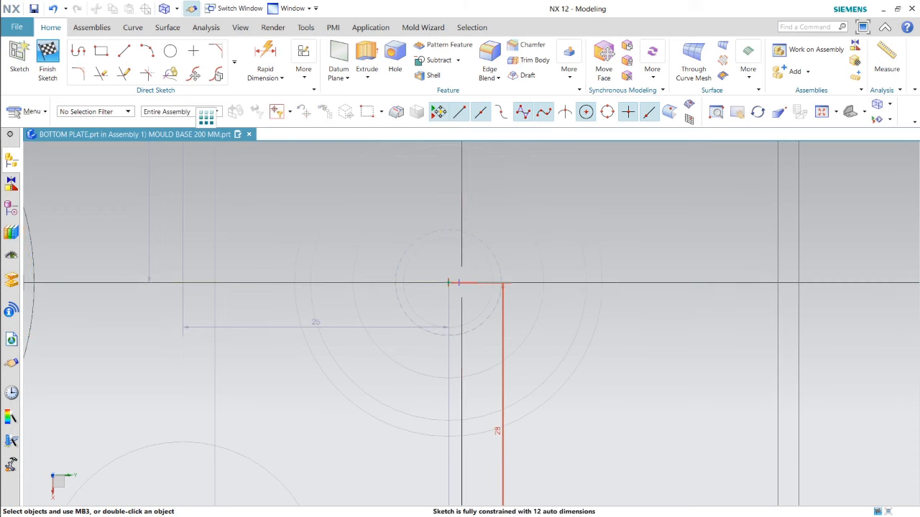
pyautogui.click(458, 283)
pyautogui.press('Escape')
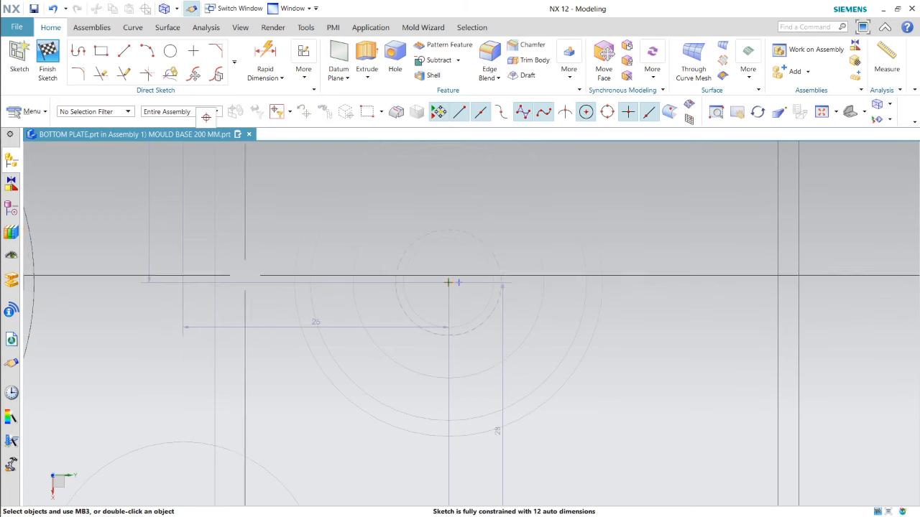
pyautogui.scroll(-6, 448, 283)
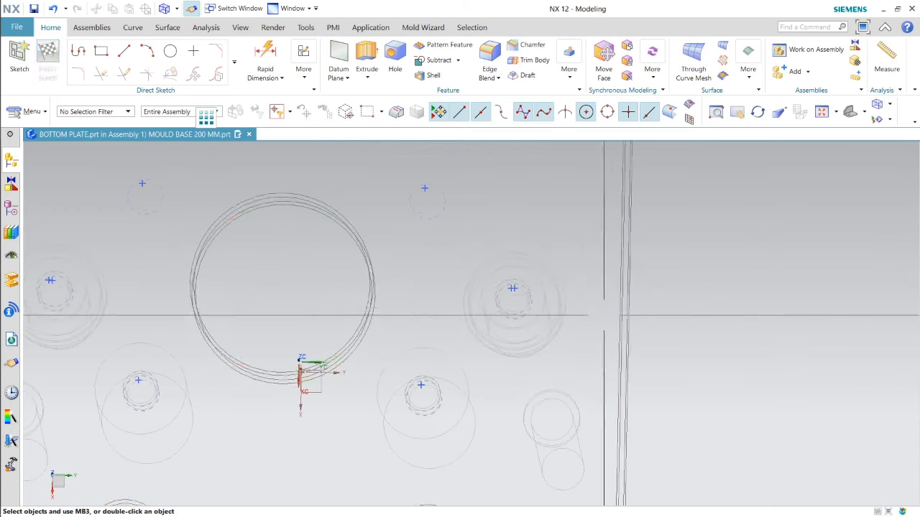
pyautogui.hotkey('ctrl', 'q')
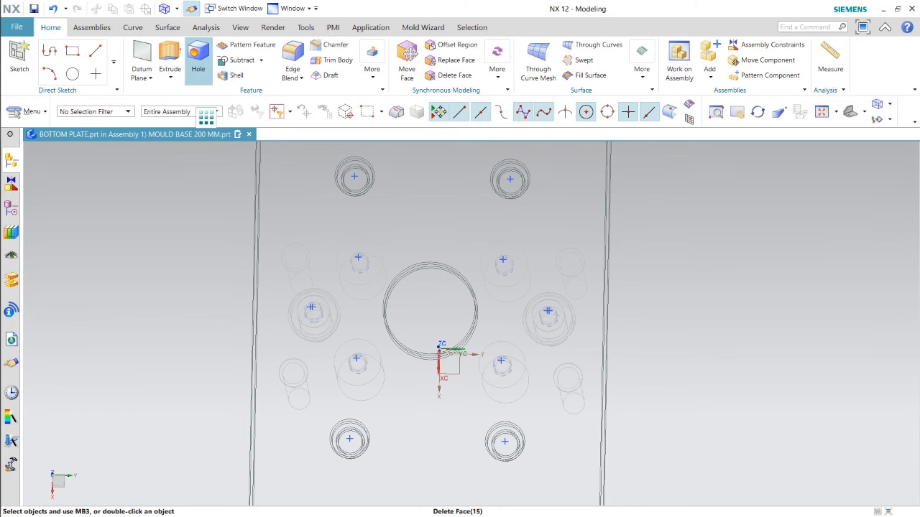
# Step: Start a Hole Series on the bottom plate with a counterbored start hole for an M10 Socket Head 4762 screw
pyautogui.click(198, 61)
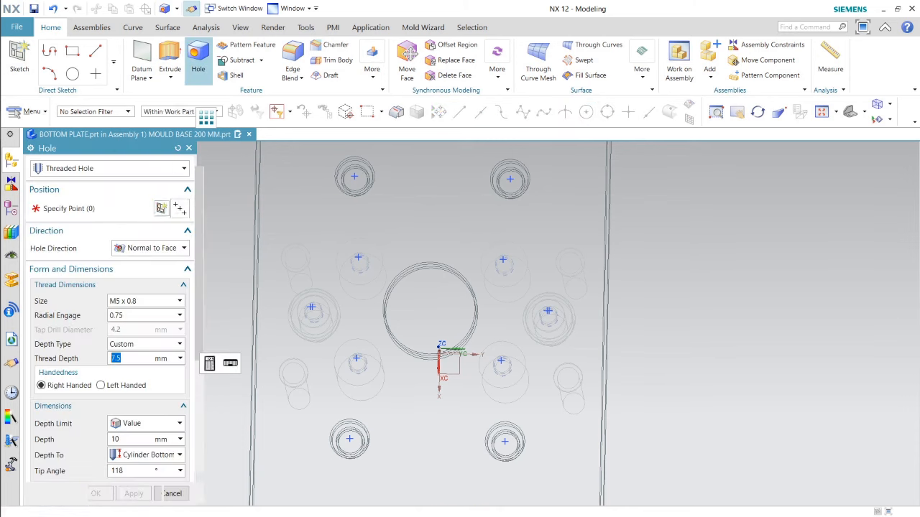
pyautogui.click(108, 168)
pyautogui.click(72, 240)
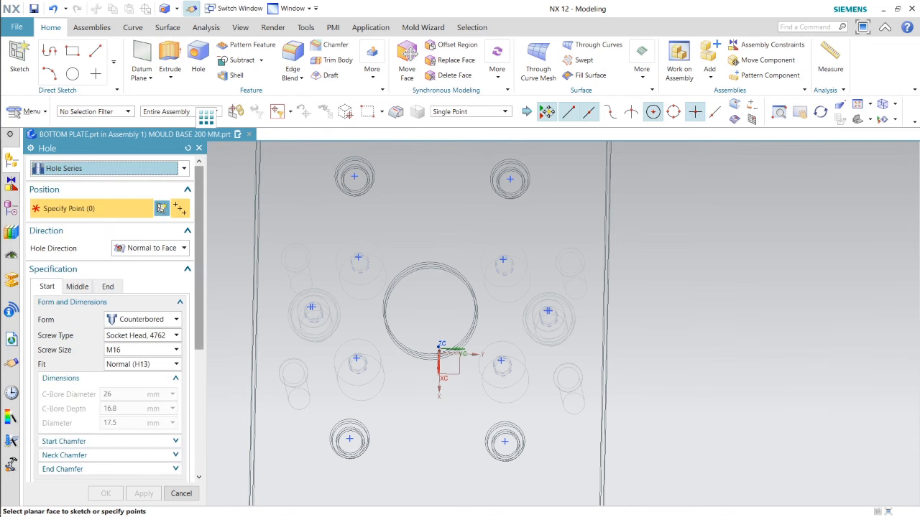
pyautogui.click(141, 350)
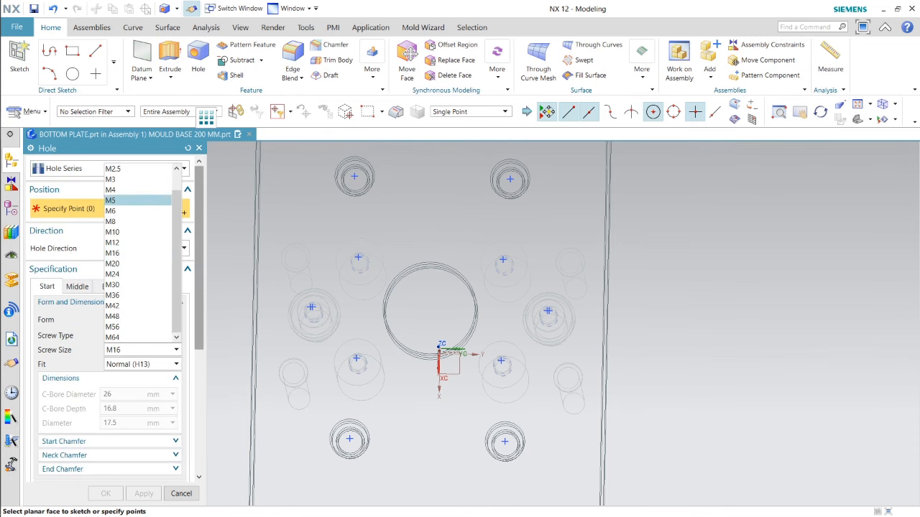
pyautogui.click(115, 232)
# Step: Create the M10 holes at the six sketch points on the four support pillars and the two EJ-GUIDE PILLARs
pyautogui.scroll(4, 314, 311)
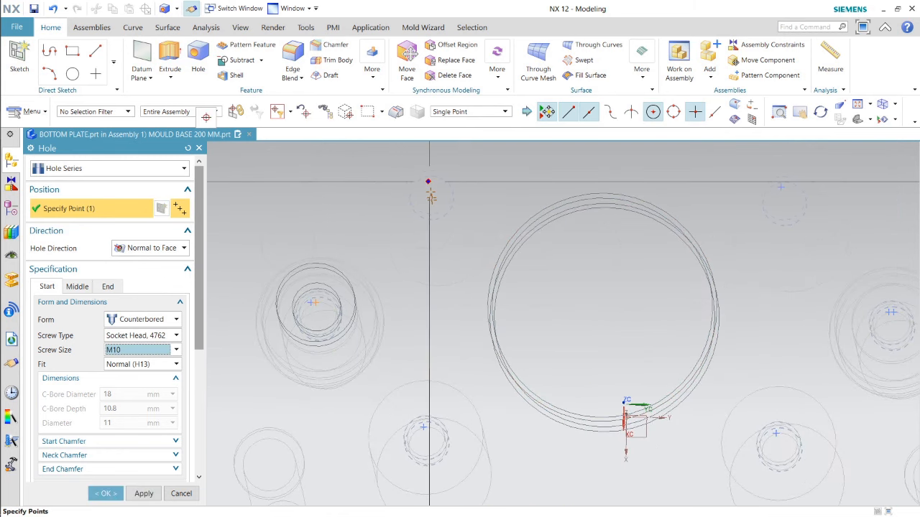
pyautogui.scroll(-4, 402, 297)
pyautogui.scroll(4, 581, 278)
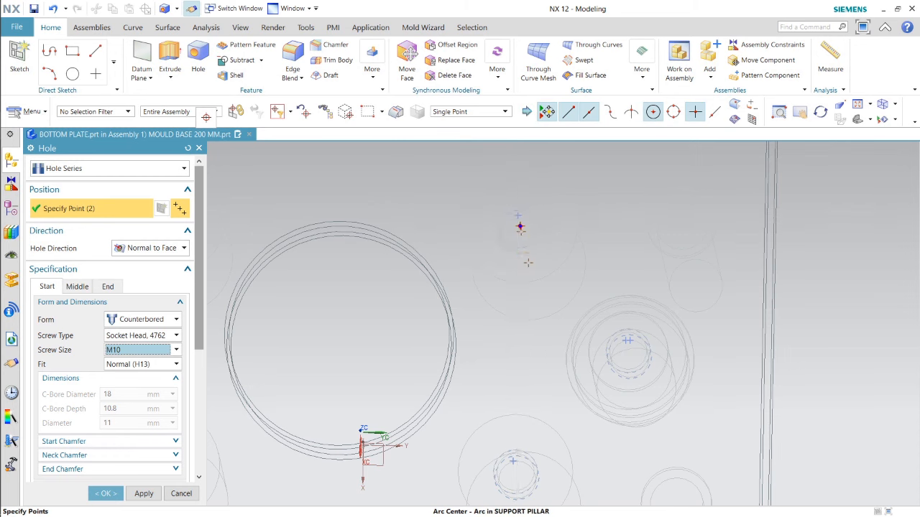
pyautogui.scroll(3, 520, 228)
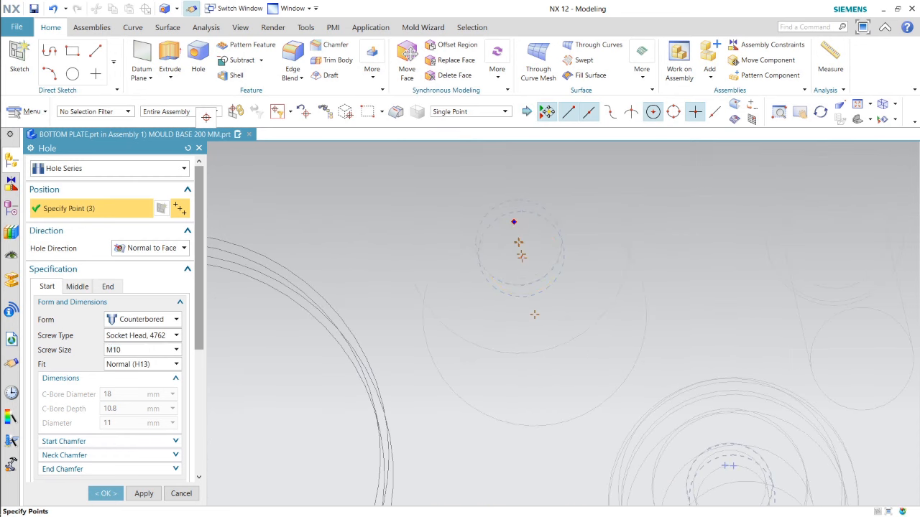
pyautogui.scroll(-3, 515, 266)
pyautogui.scroll(3, 615, 381)
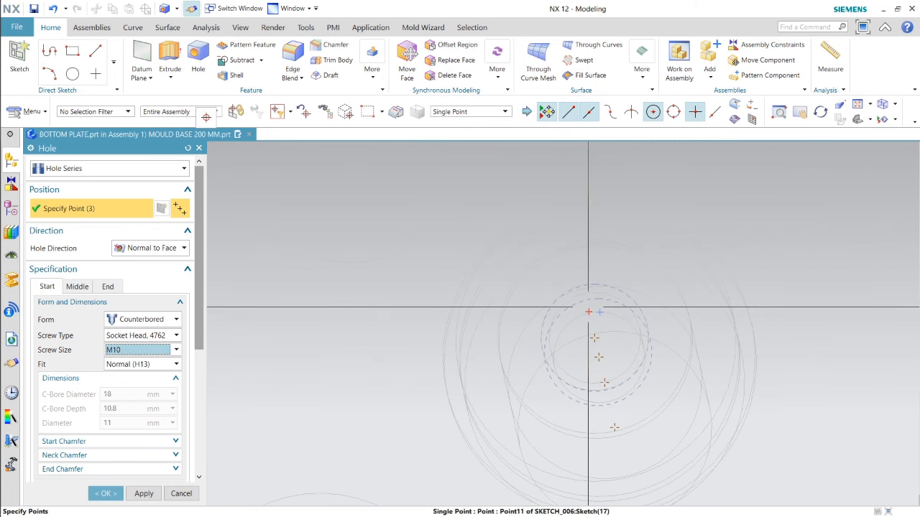
pyautogui.scroll(-5, 598, 359)
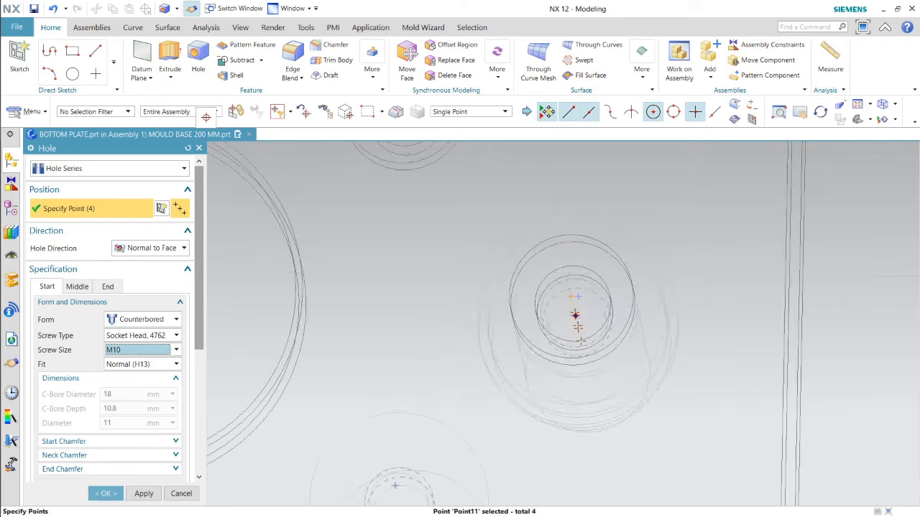
pyautogui.scroll(1, 503, 317)
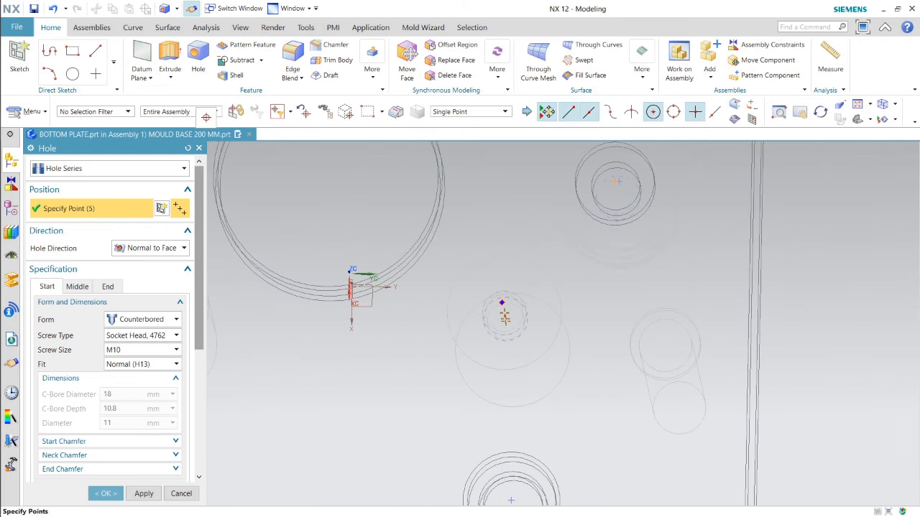
pyautogui.scroll(-4, 588, 321)
pyautogui.scroll(3, 462, 328)
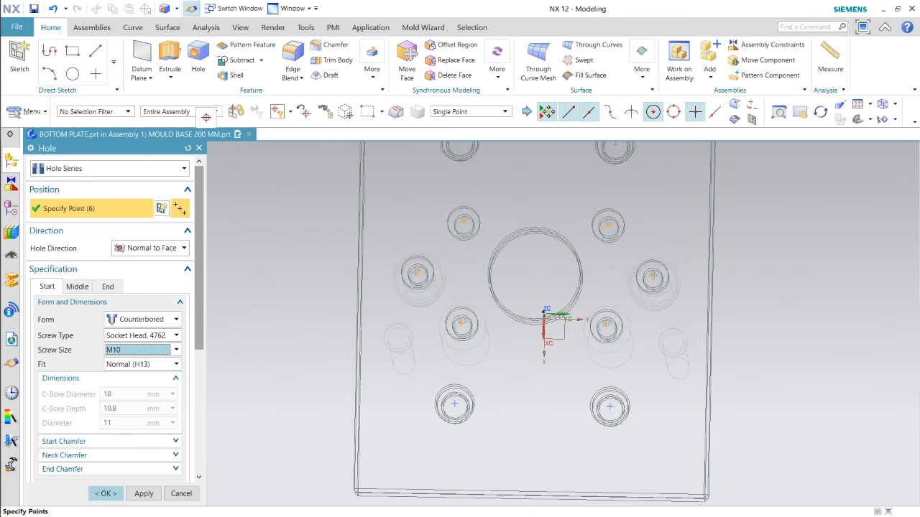
pyautogui.press('Return')
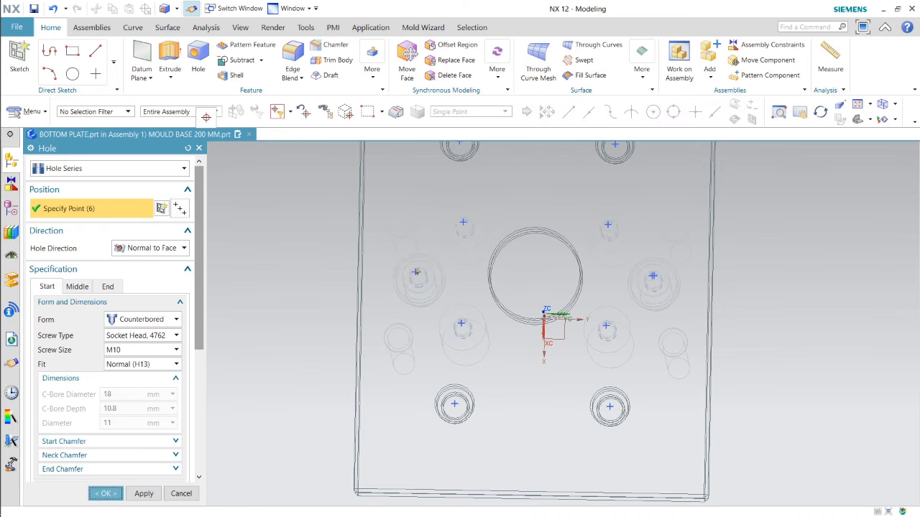
# Step: Return the display to shaded with edges and inspect the new holes from both faces of the bottom plate
pyautogui.scroll(-5, 419, 258)
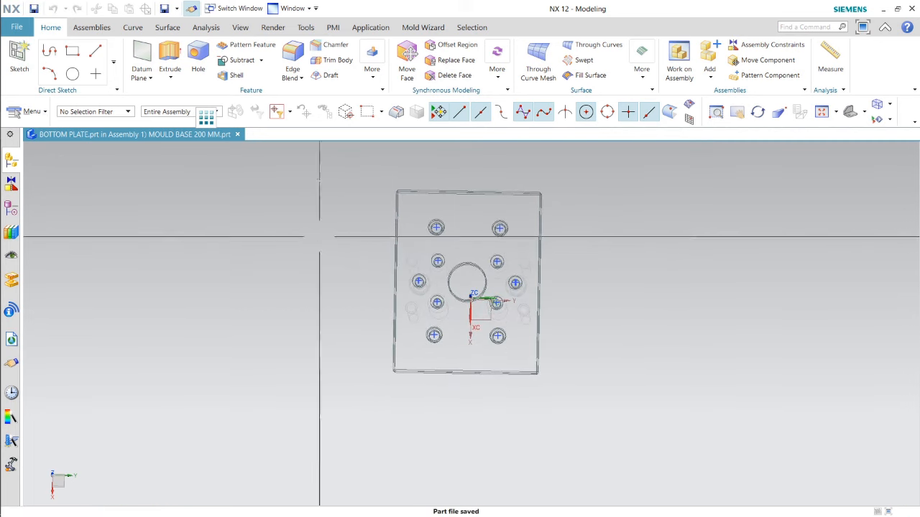
pyautogui.rightClick(310, 158)
pyautogui.moveTo(374, 381)
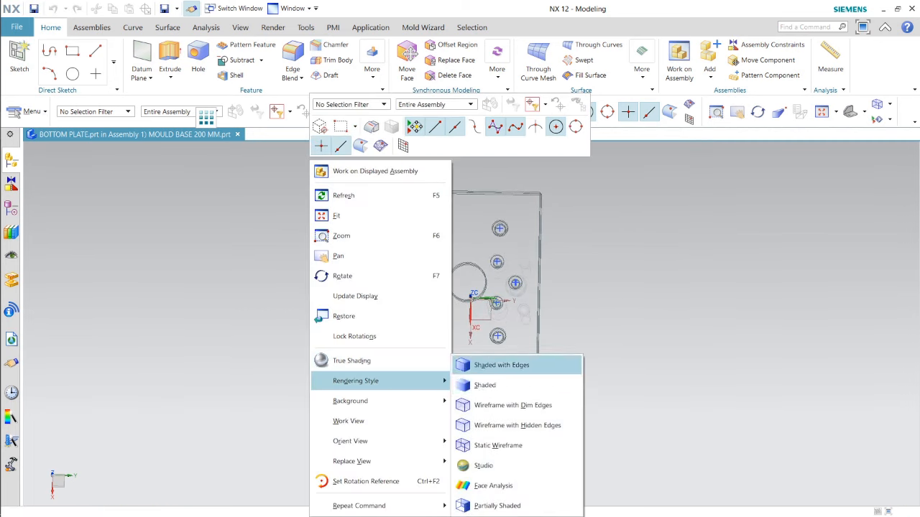
pyautogui.click(501, 365)
pyautogui.scroll(4, 477, 293)
pyautogui.moveTo(451, 308)
pyautogui.mouseDown(button='middle')
pyautogui.moveTo(431, 469)
pyautogui.moveTo(421, 438)
pyautogui.moveTo(403, 428)
pyautogui.moveTo(389, 434)
pyautogui.mouseUp(button='middle')
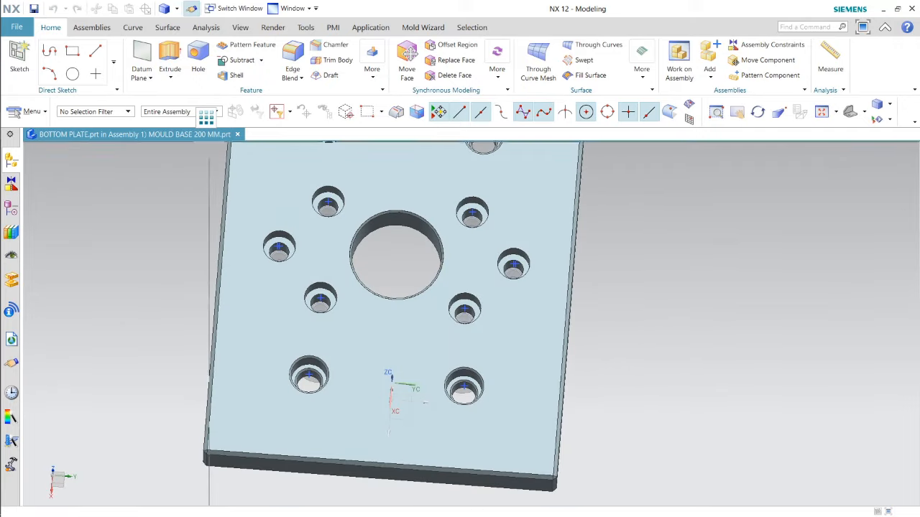
pyautogui.scroll(-2, 328, 273)
pyautogui.moveTo(345, 343); pyautogui.dragTo(496, 460, button='middle')
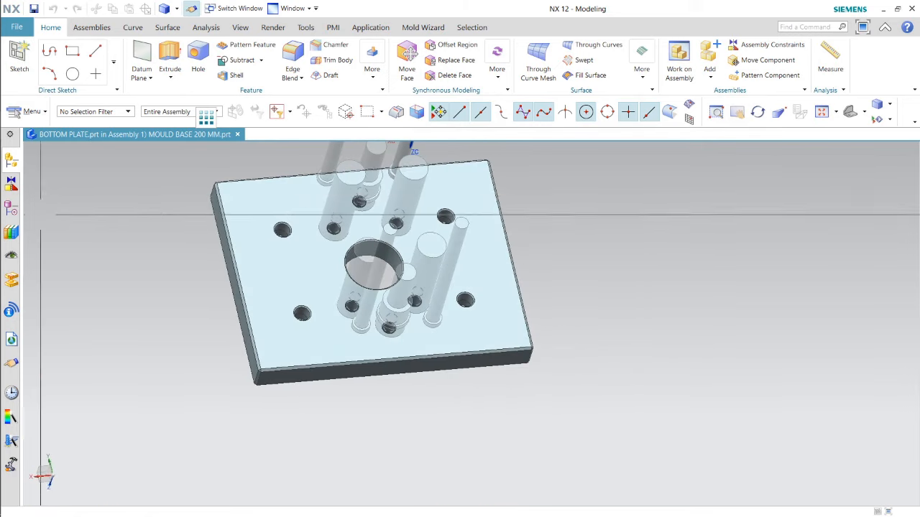
# Step: Show all components of the 1) MOULD BASE 200 MM assembly
pyautogui.click(11, 160)
pyautogui.scroll(1, 94, 210)
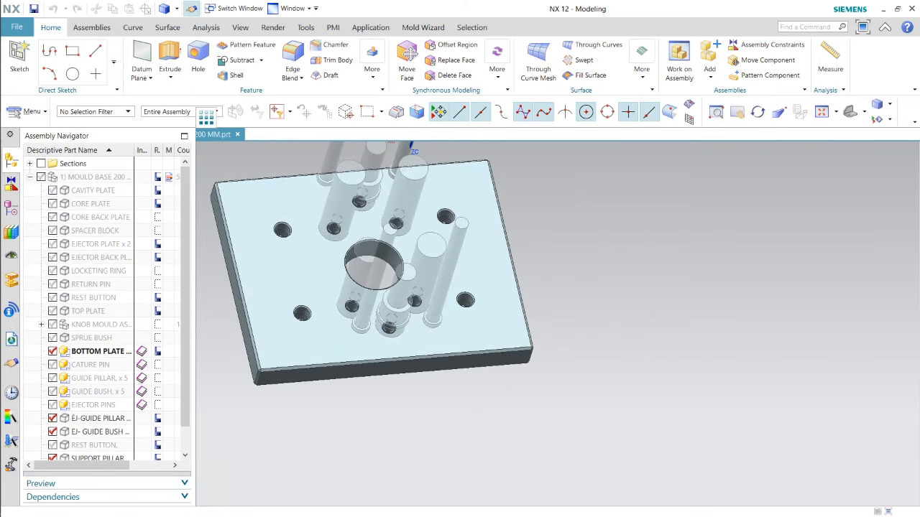
pyautogui.click(41, 177)
# Step: Make the top-level mould base assembly the work part and save it
pyautogui.rightClick(92, 177)
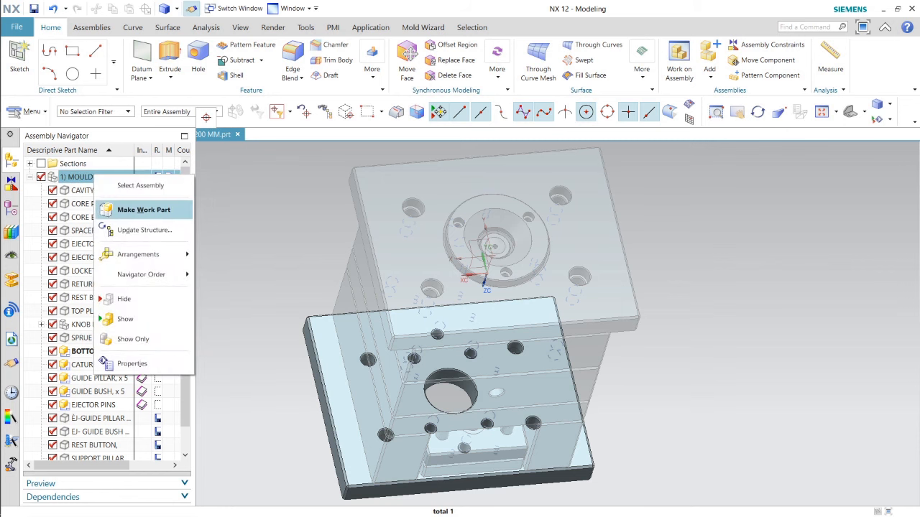
pyautogui.click(144, 210)
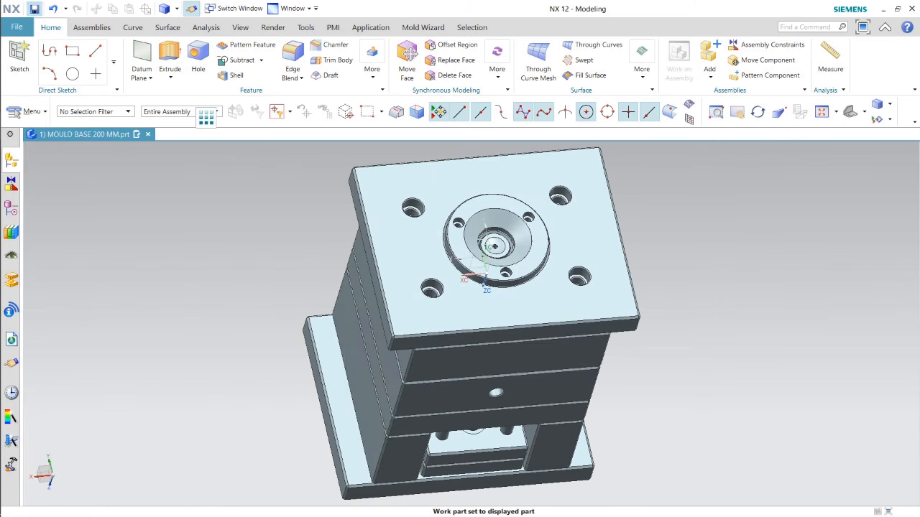
pyautogui.hotkey('ctrl', 's')
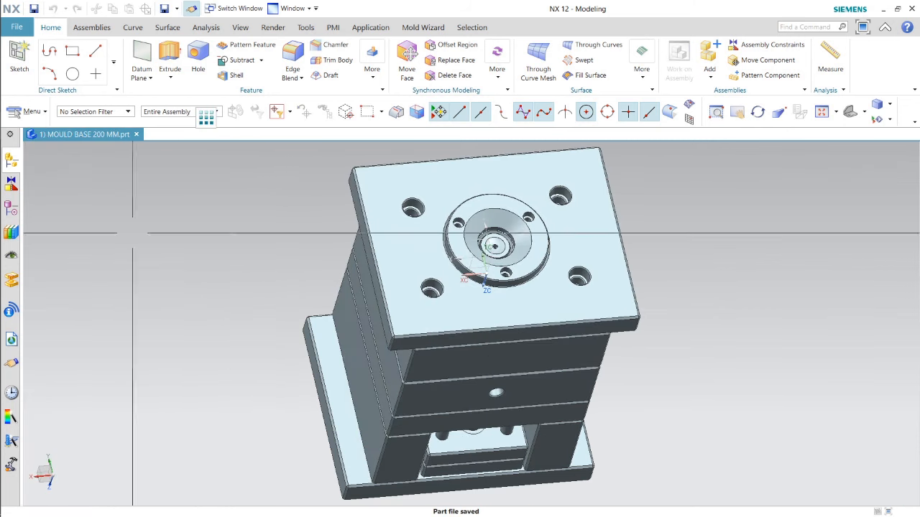
# Step: Hide the bottom plate in the assembly to expose the spacer blocks and the ejector back plate
pyautogui.scroll(-1, 209, 266)
pyautogui.moveTo(449, 306); pyautogui.dragTo(356, 337, button='middle')
pyautogui.rightClick(483, 258)
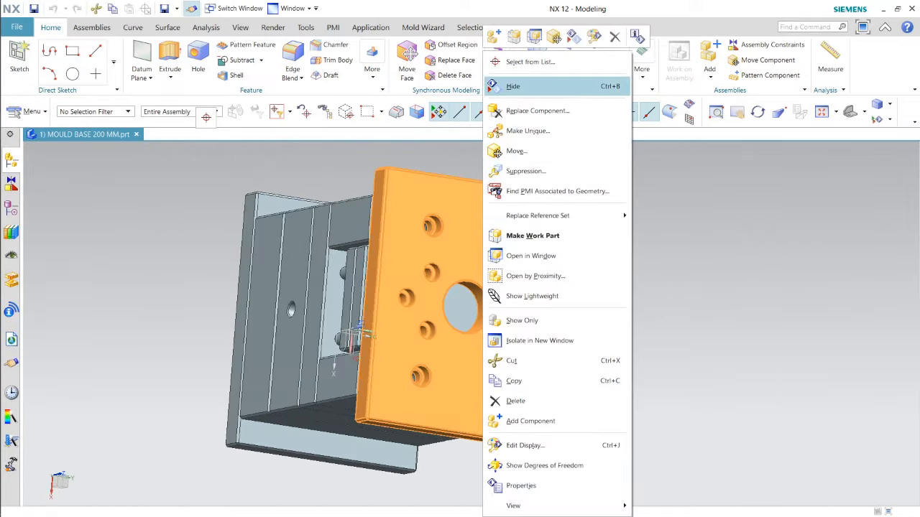
pyautogui.click(510, 86)
pyautogui.scroll(2, 503, 269)
pyautogui.scroll(-5, 503, 270)
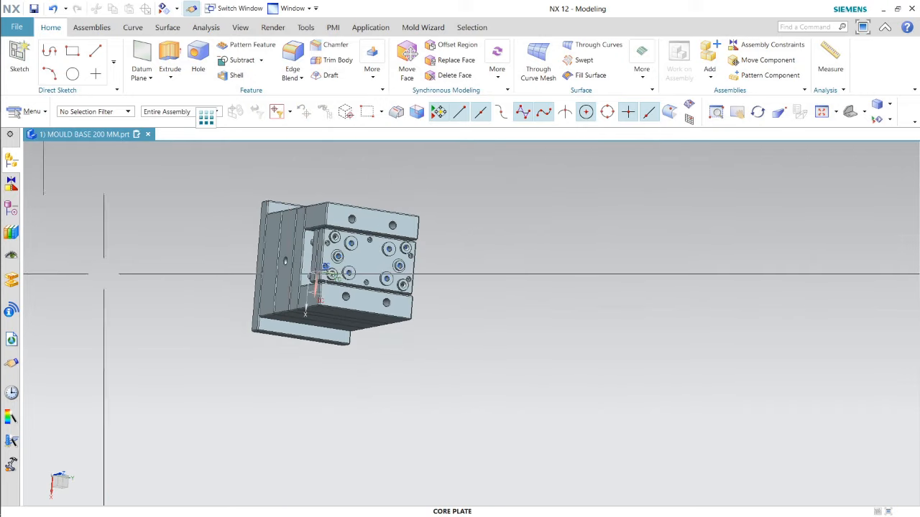